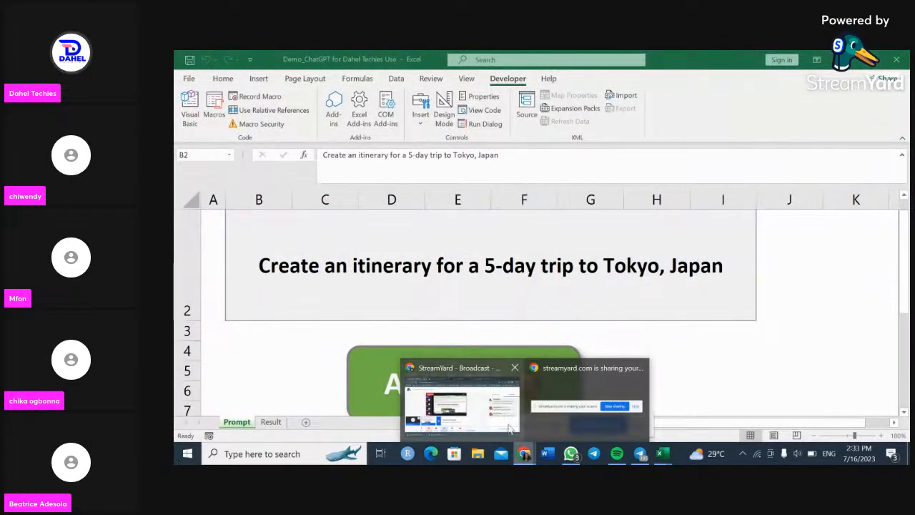
Switch to the OpenAI API keys page in Chrome and open a new blank tab.
click(461, 404)
click(552, 80)
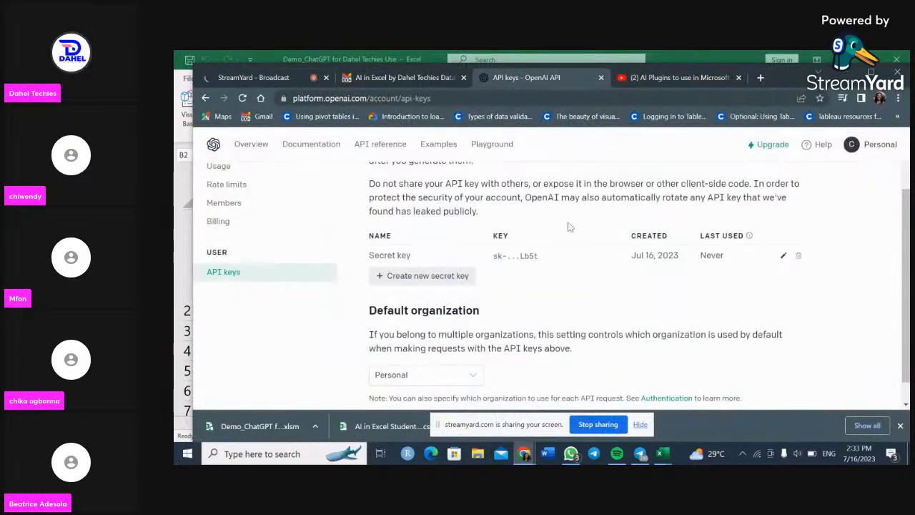
scroll(567, 224, up, 1)
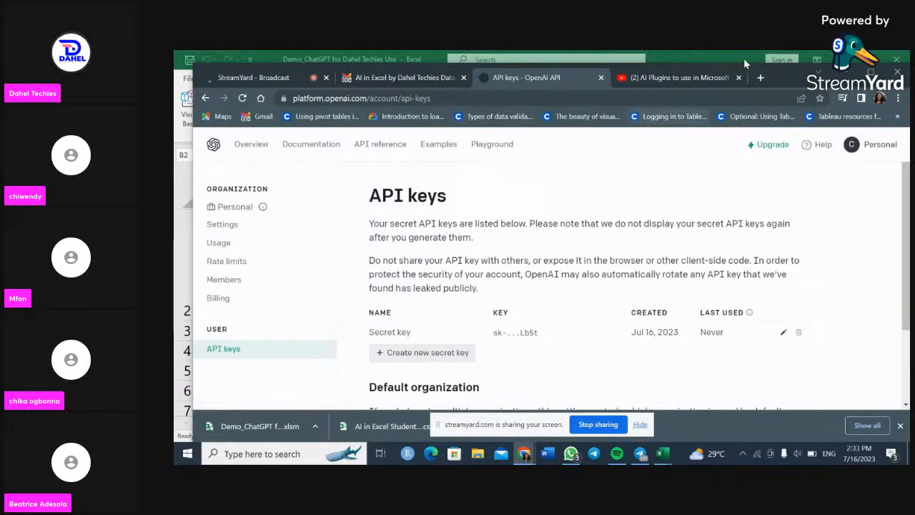
click(762, 78)
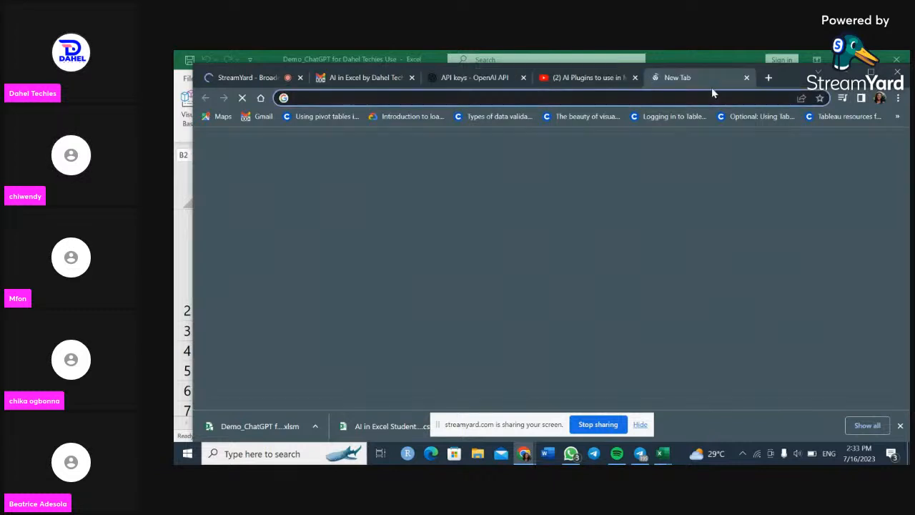
Load chat.openai.com from the 'chat' address-bar suggestion.
text(chat)
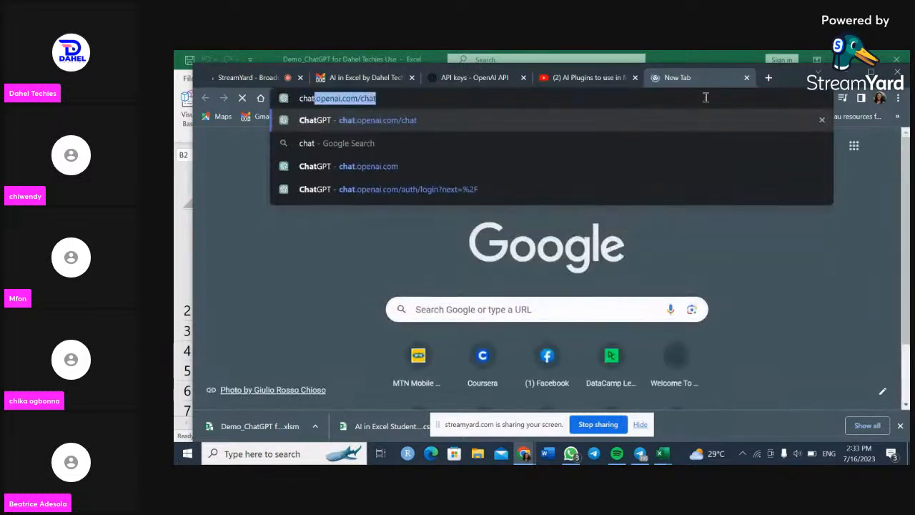
key(Return)
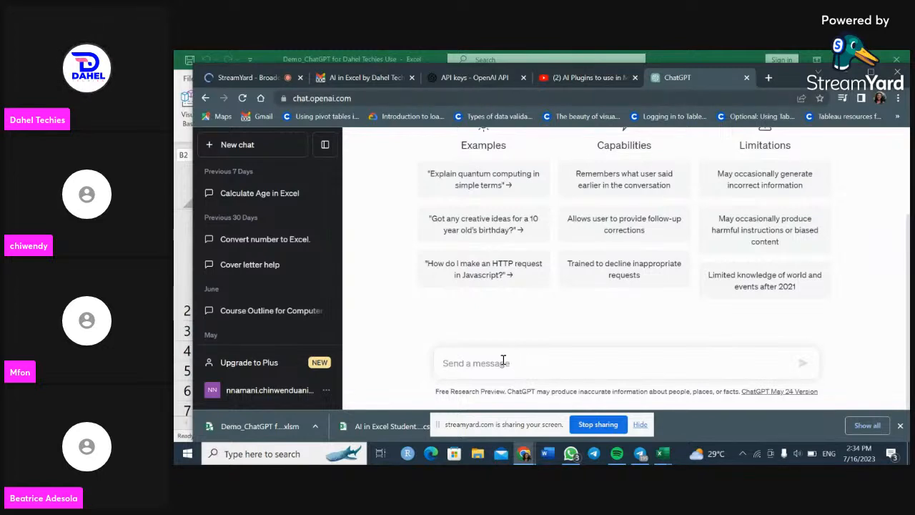
Send ChatGPT 'create an itinerary for a five days visit in Japan, arrange it in rows and columns'.
text(c)
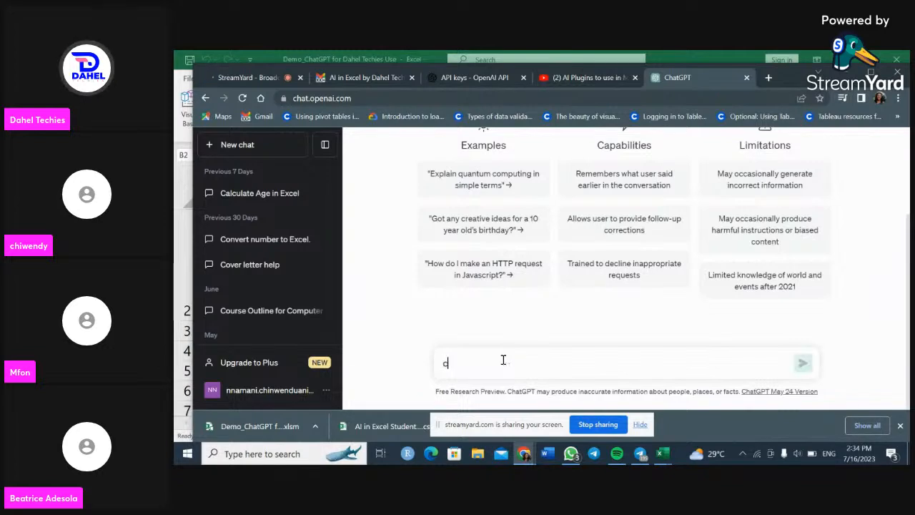
text(reate)
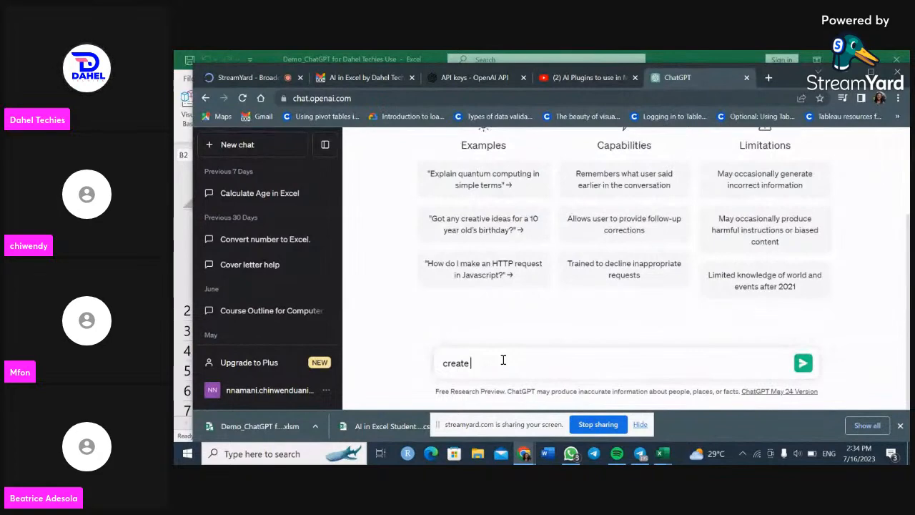
text( n itin)
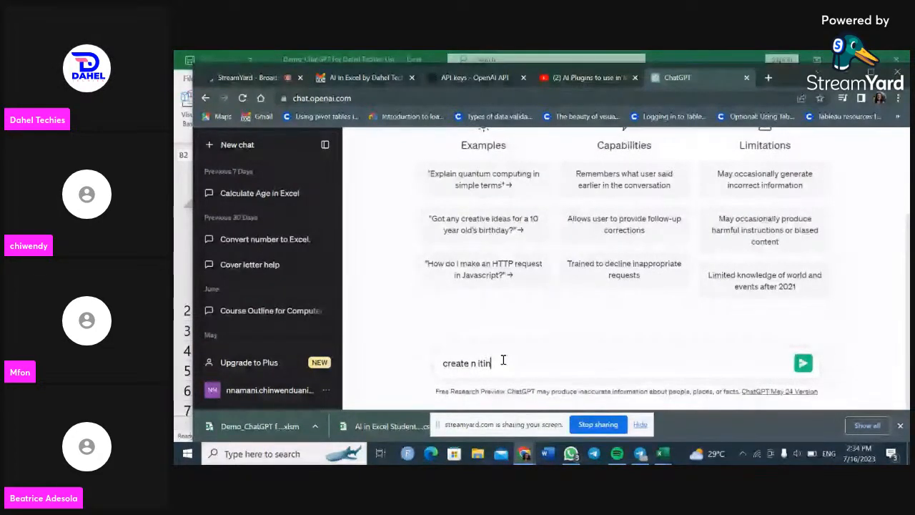
text(erary for a)
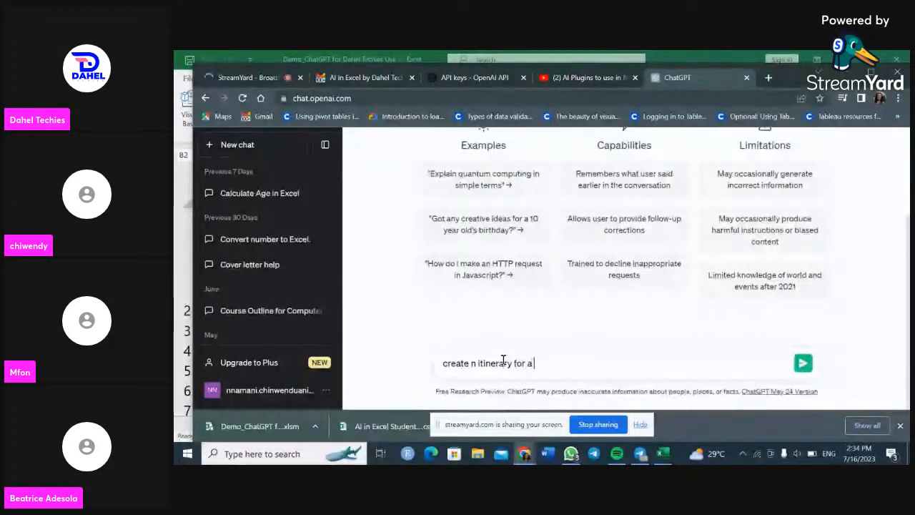
text( five days v)
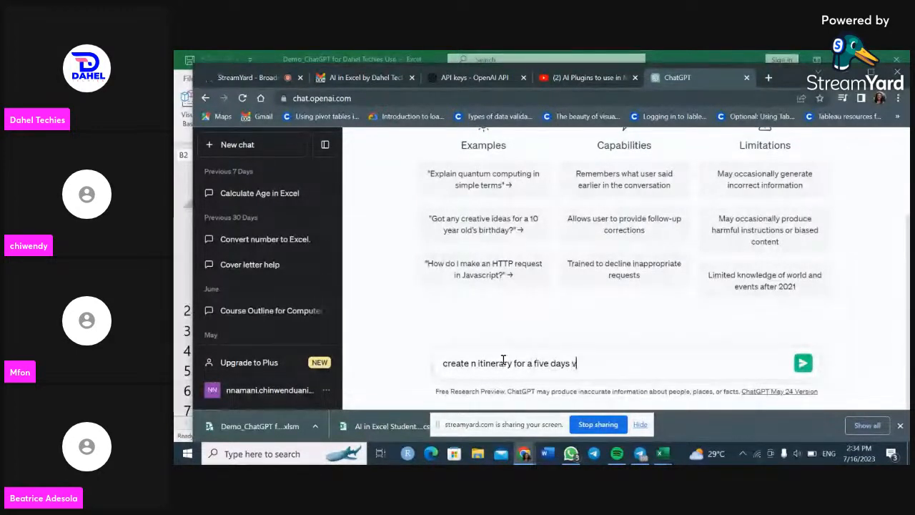
text(isit in )
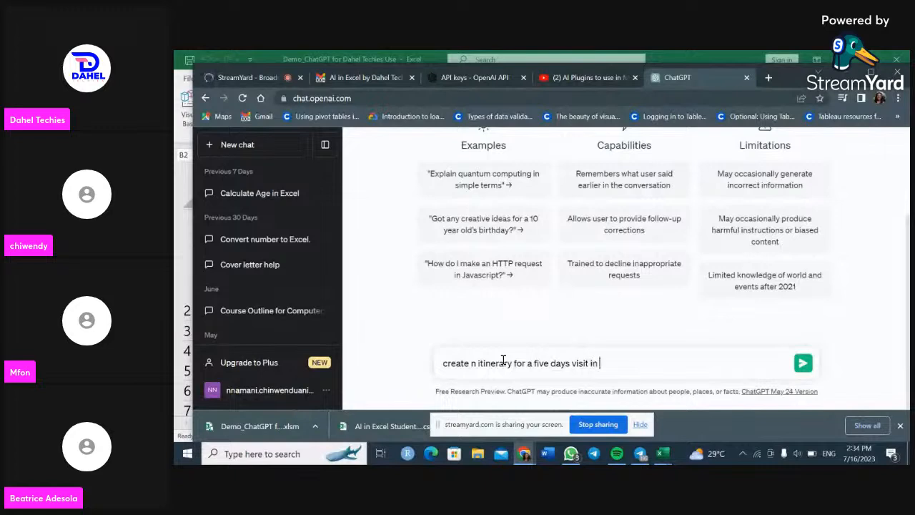
text(Japan)
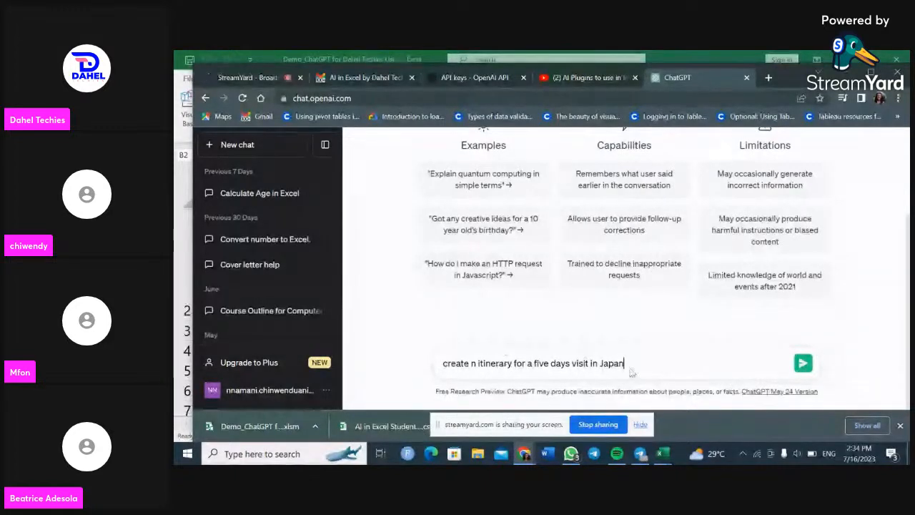
click(471, 365)
text(a)
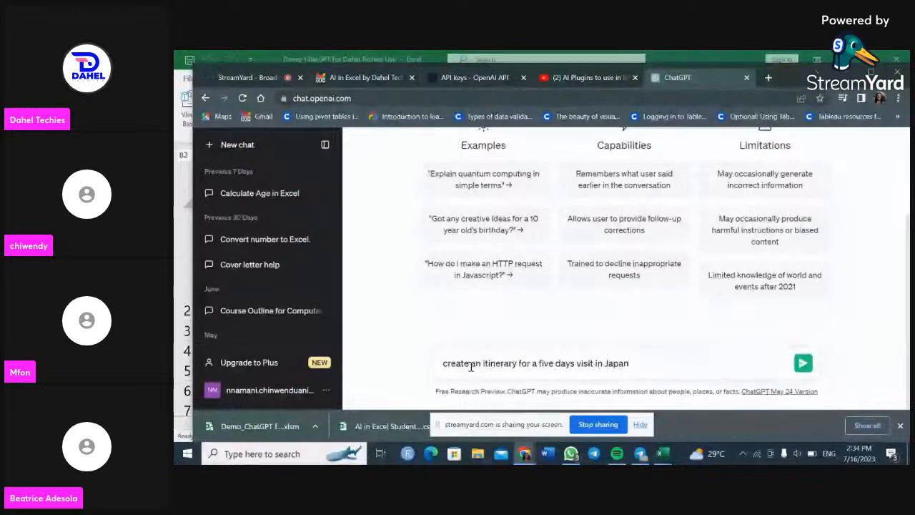
click(640, 362)
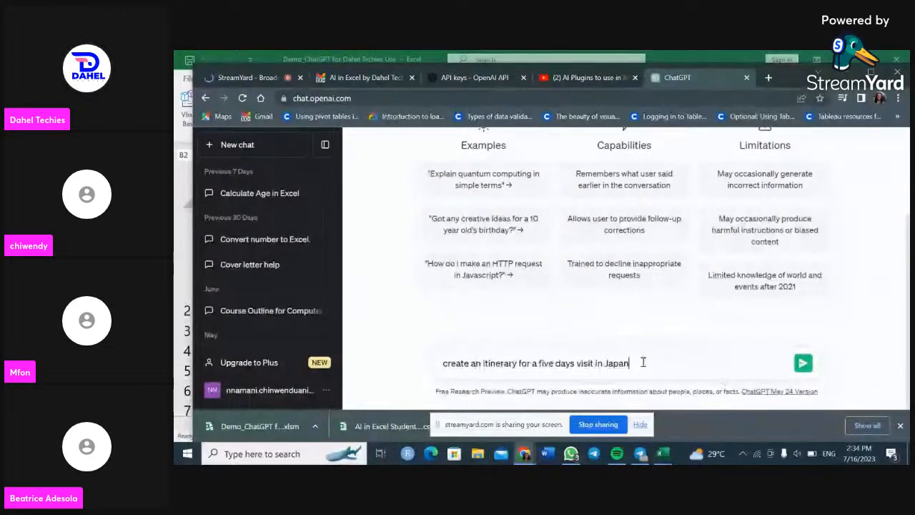
text(, arrang)
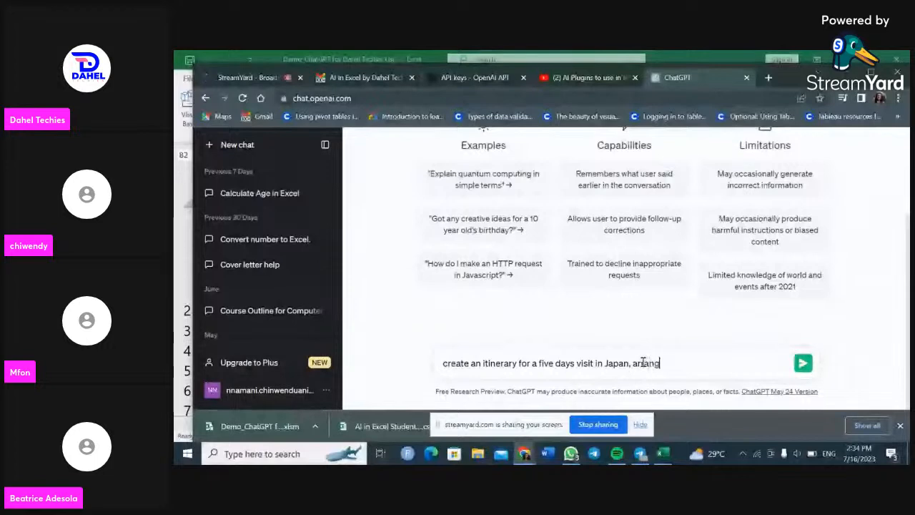
text(e it)
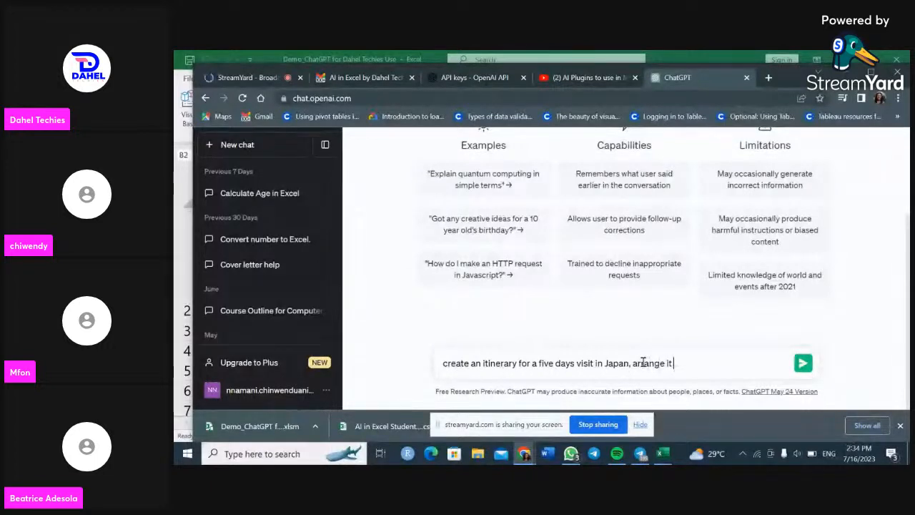
text( in rows)
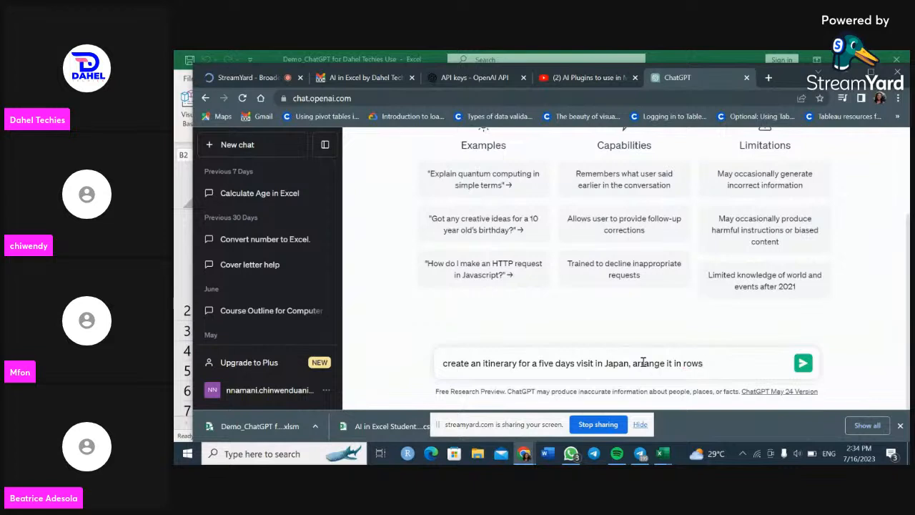
text( and columns)
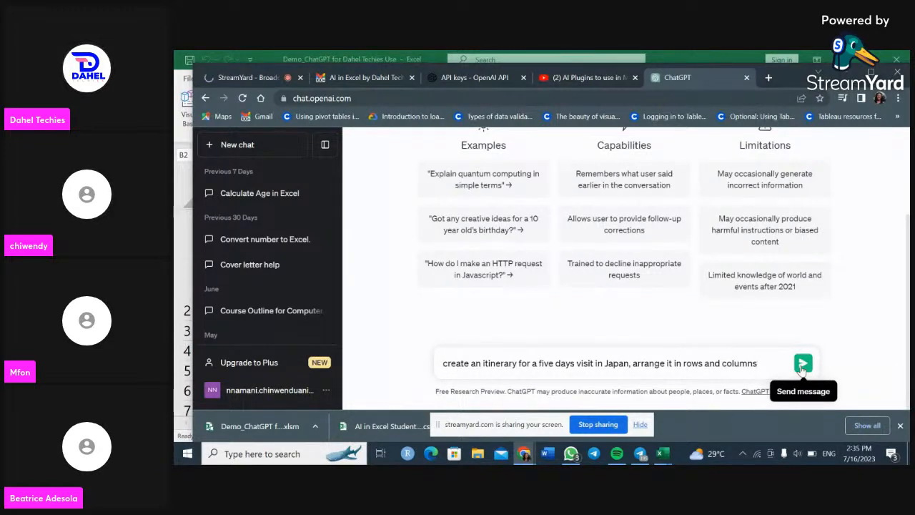
click(802, 364)
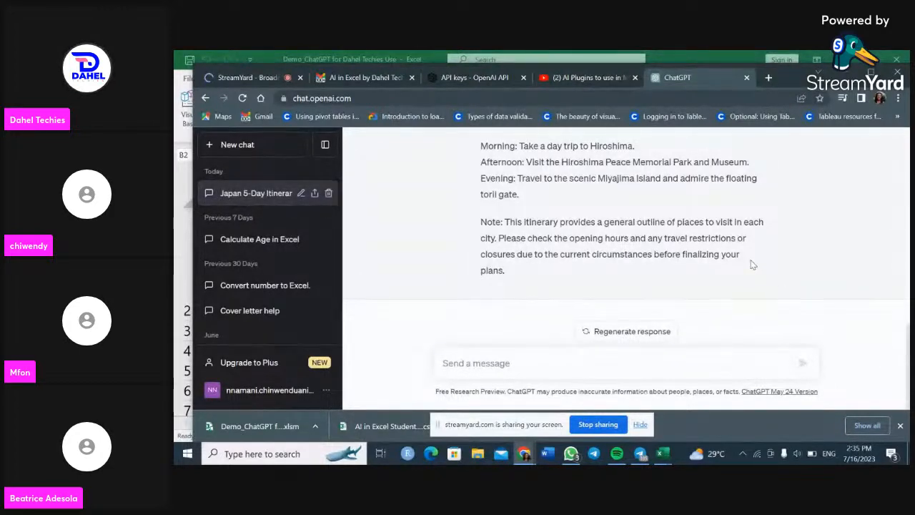
Scroll ChatGPT's reply back to the Day 1 Tokyo section of the itinerary.
scroll(751, 264, up, 5)
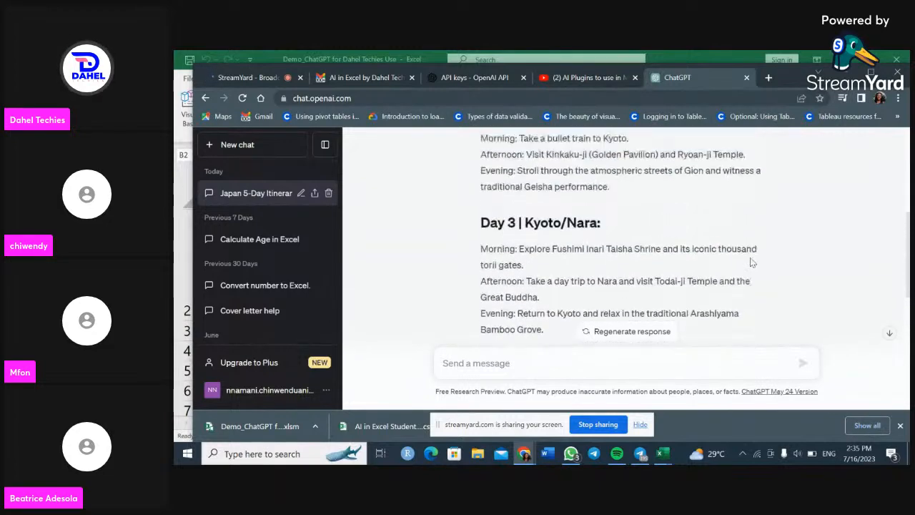
scroll(750, 263, up, 5)
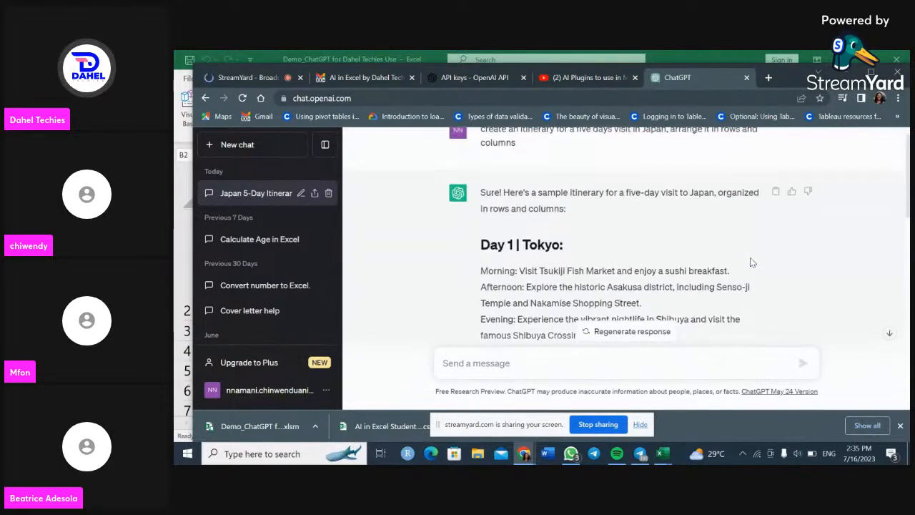
scroll(751, 263, down, 1)
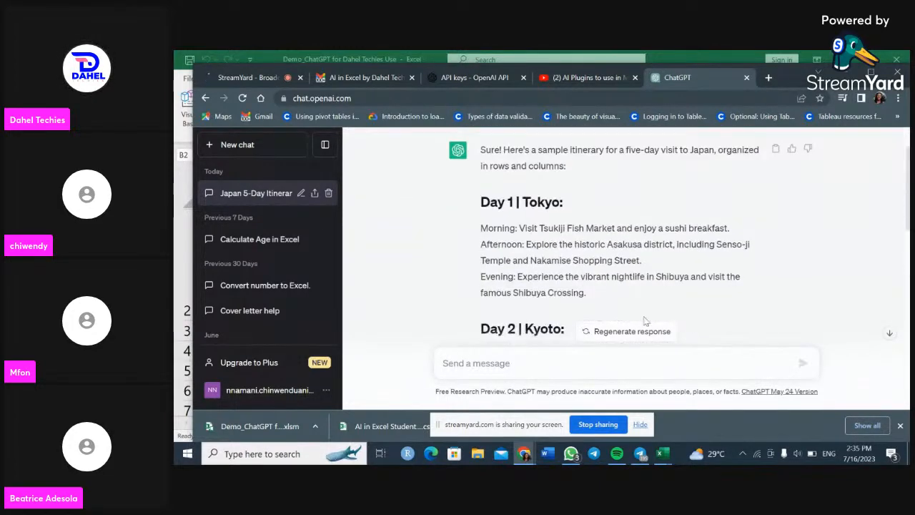
Send the follow-up 'arrange the itinerary in excel rows and columns', correcting the 'itinerary' misspelling.
click(551, 364)
text(arrange )
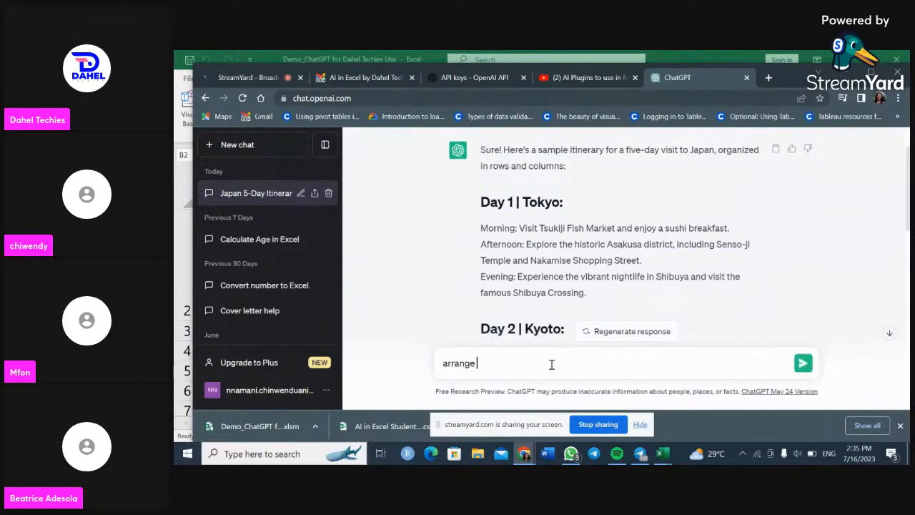
text(the i)
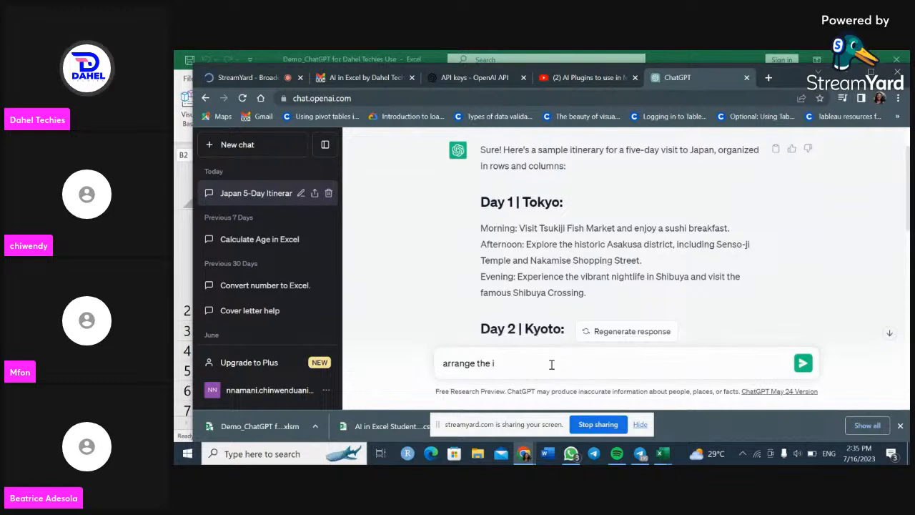
text(tenar)
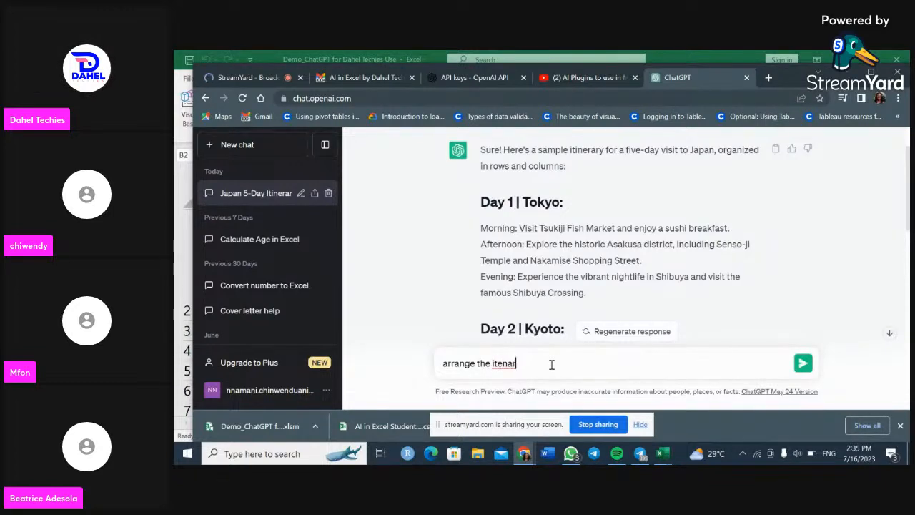
text(ary)
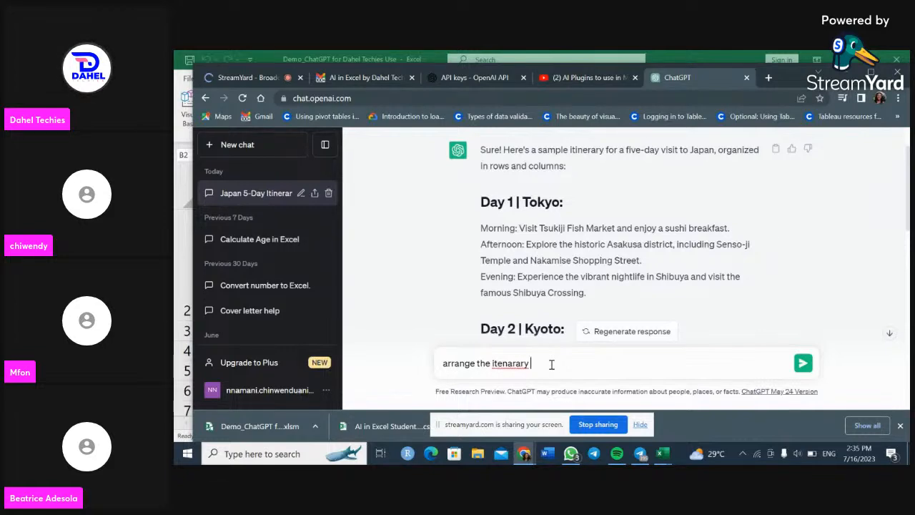
right_click(521, 364)
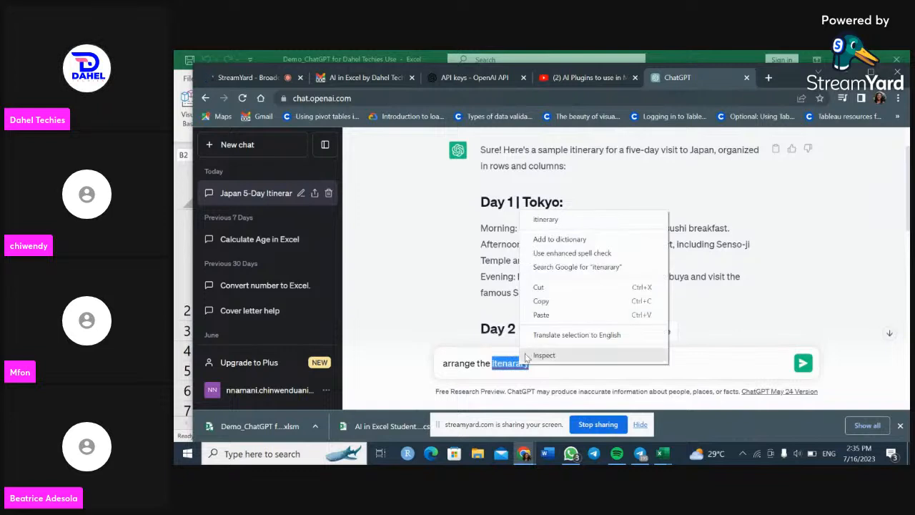
click(549, 218)
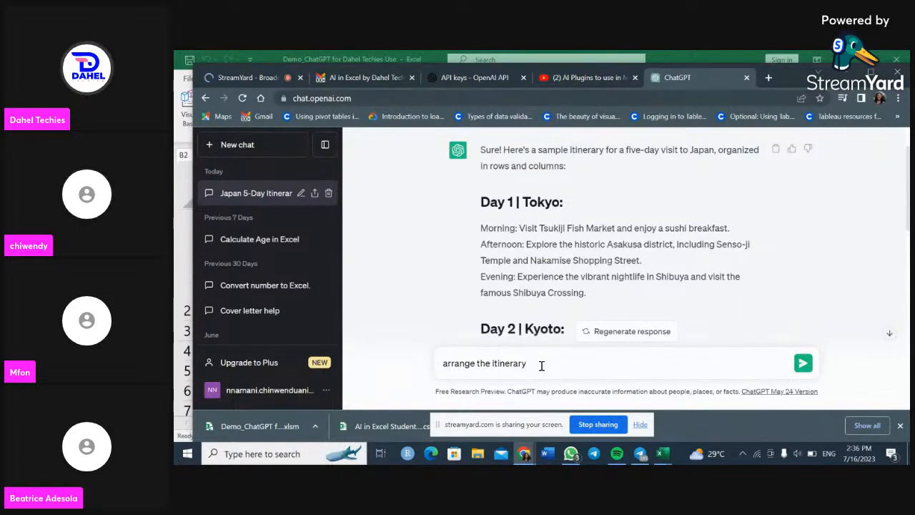
text(in excel ro)
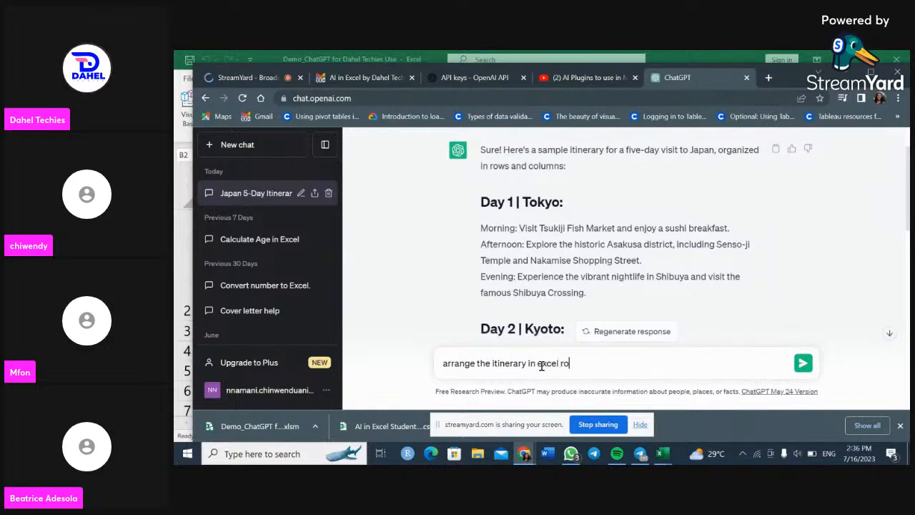
text(ws and columns)
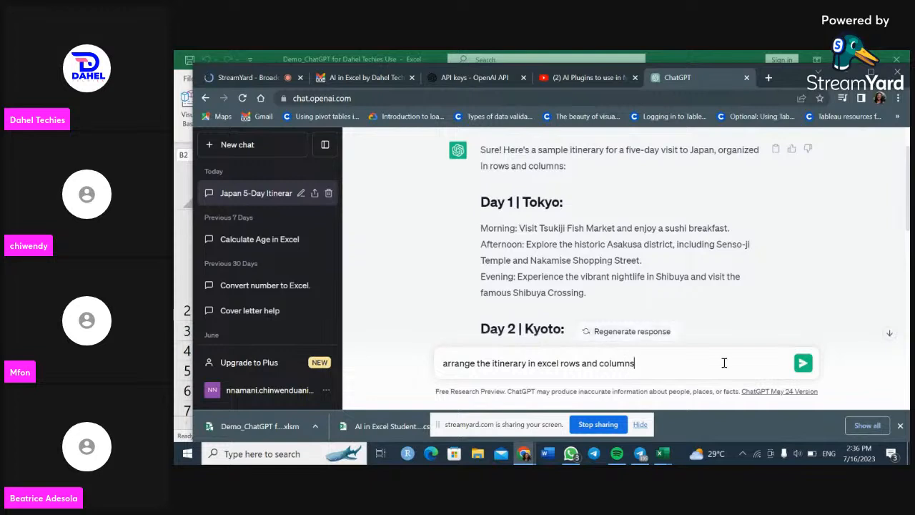
click(804, 364)
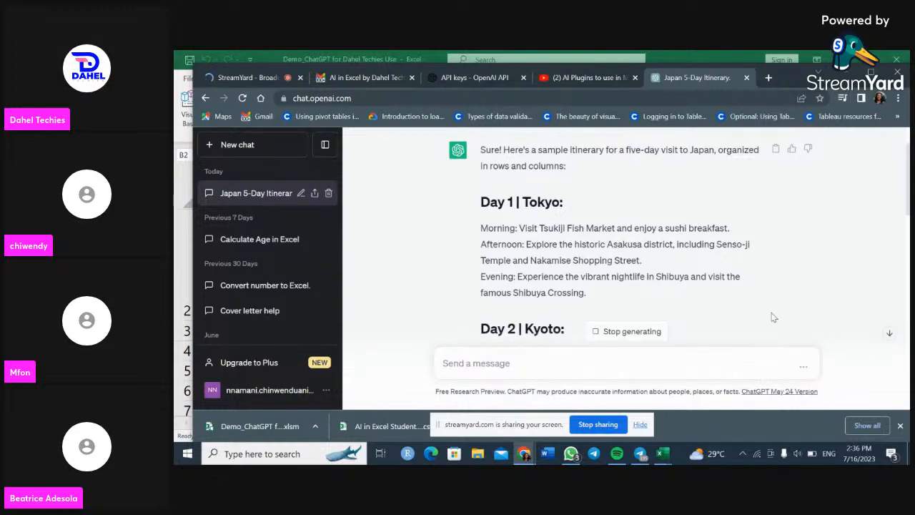
Scroll through the Day/City/Morning/Afternoon/Evening itinerary table and back up to its header.
scroll(772, 317, down, 10)
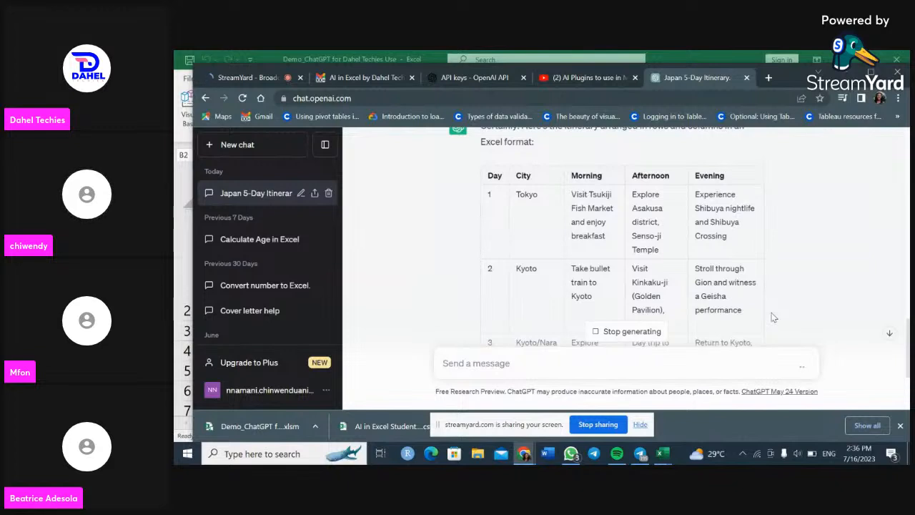
scroll(773, 316, down, 1)
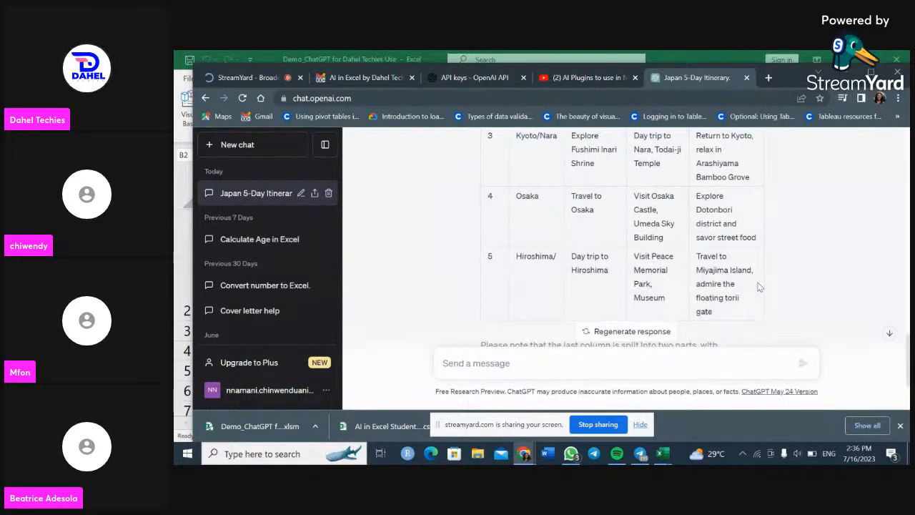
scroll(760, 287, up, 3)
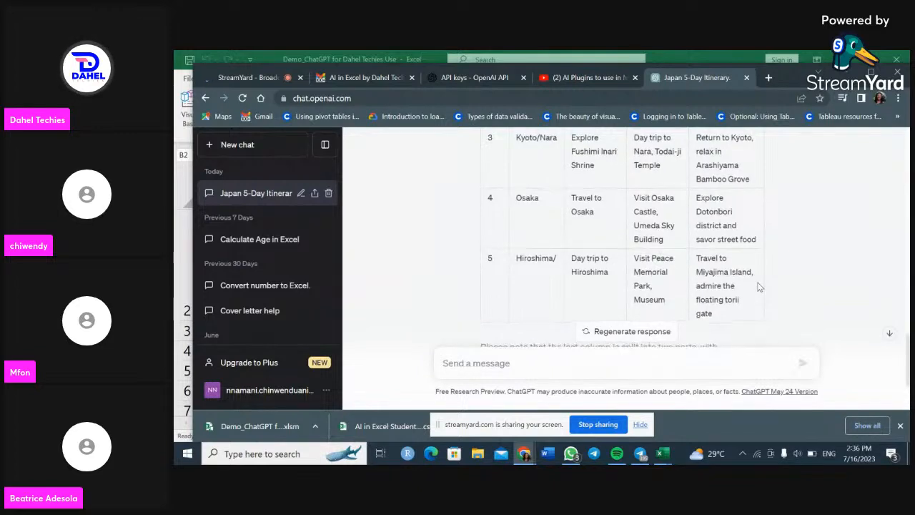
scroll(760, 287, up, 3)
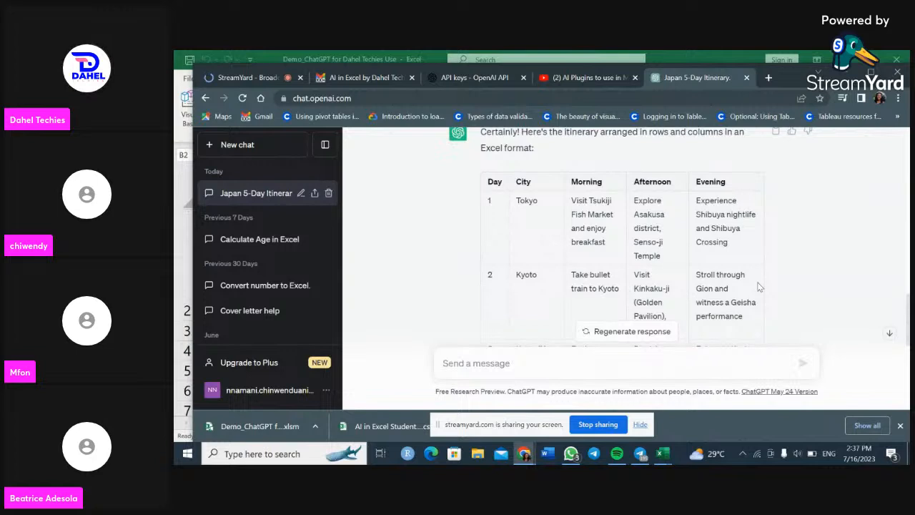
scroll(666, 285, down, 1)
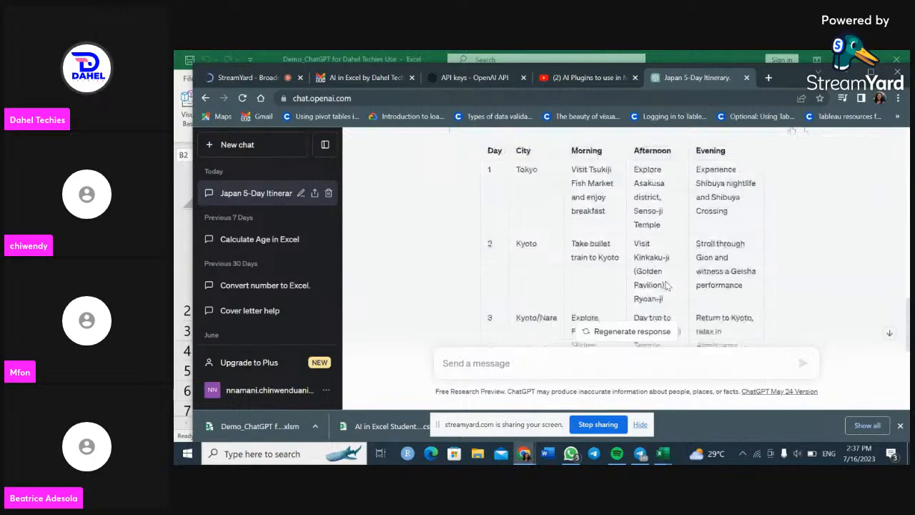
scroll(666, 284, down, 5)
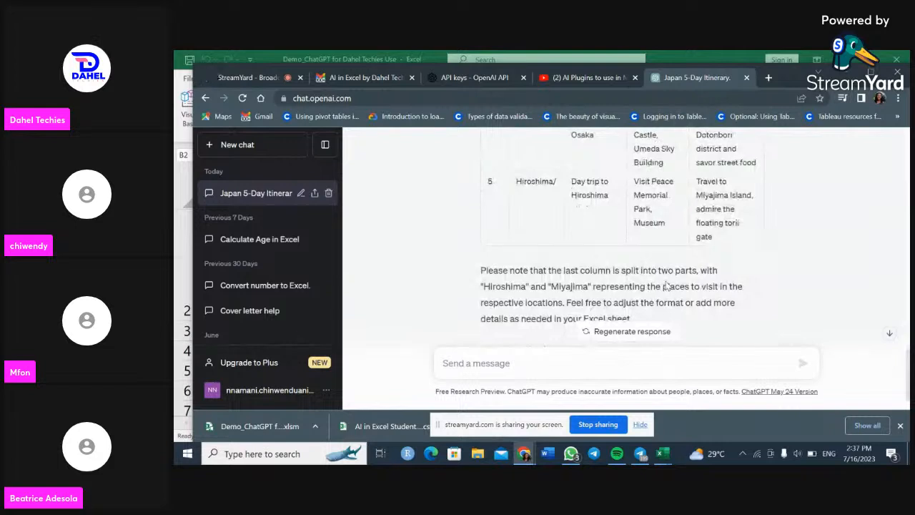
scroll(666, 284, up, 5)
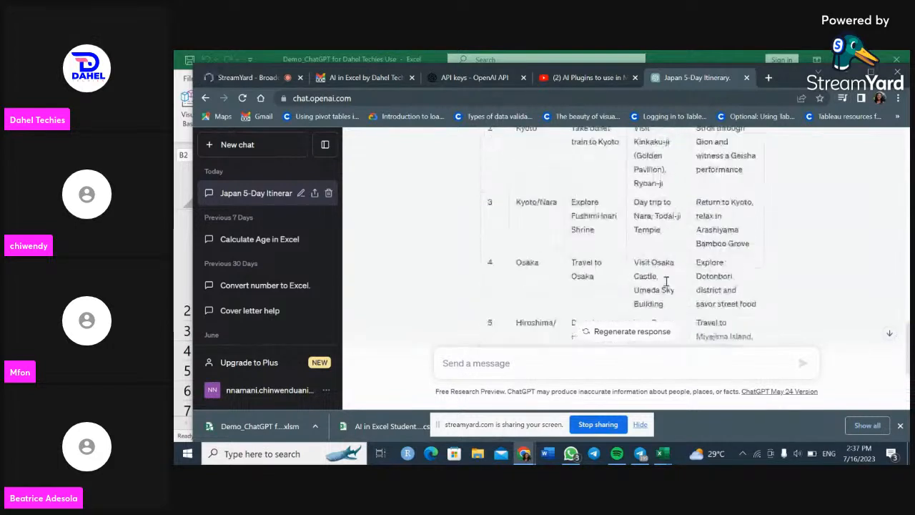
scroll(666, 281, up, 3)
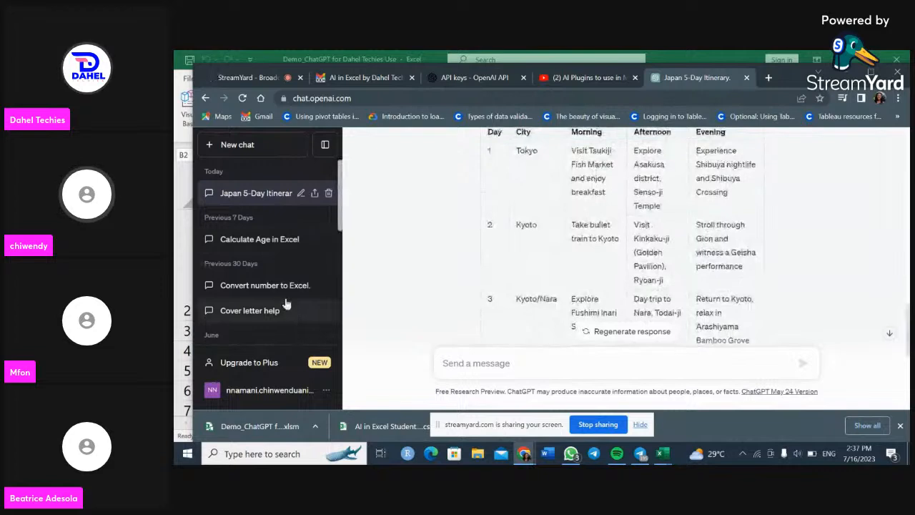
scroll(285, 304, down, 10)
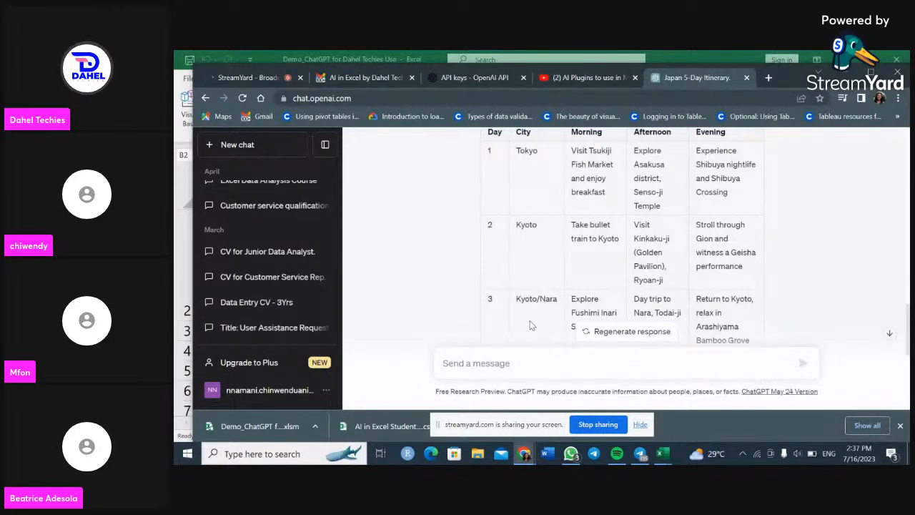
Stop the screen share and paste the studio's copied guest invite link into a viewer comment.
click(597, 425)
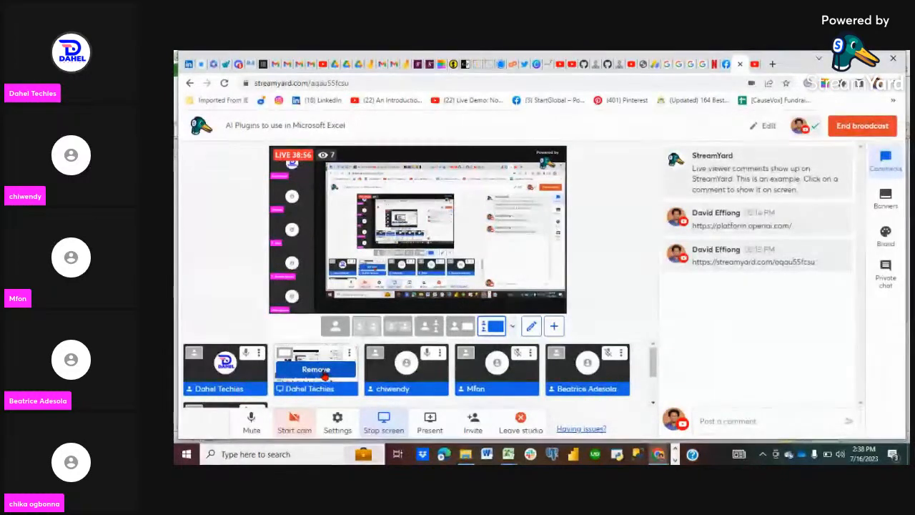
click(473, 423)
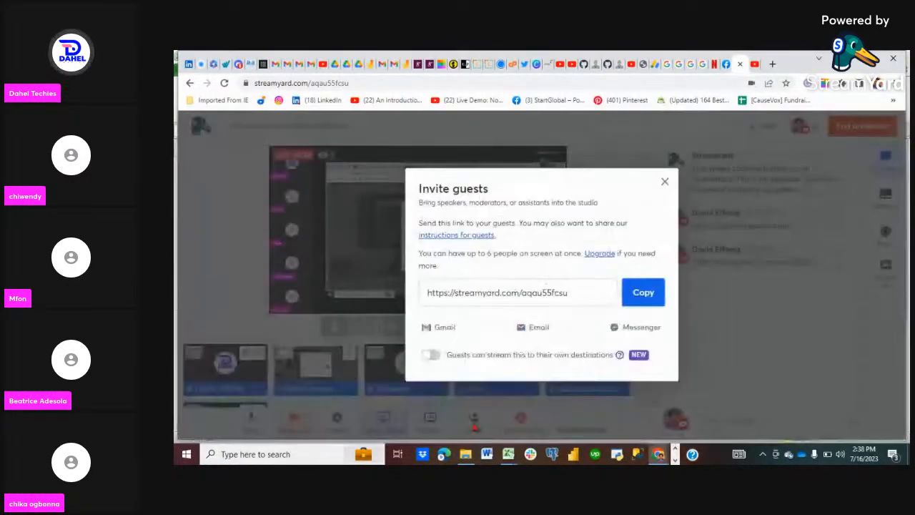
click(647, 292)
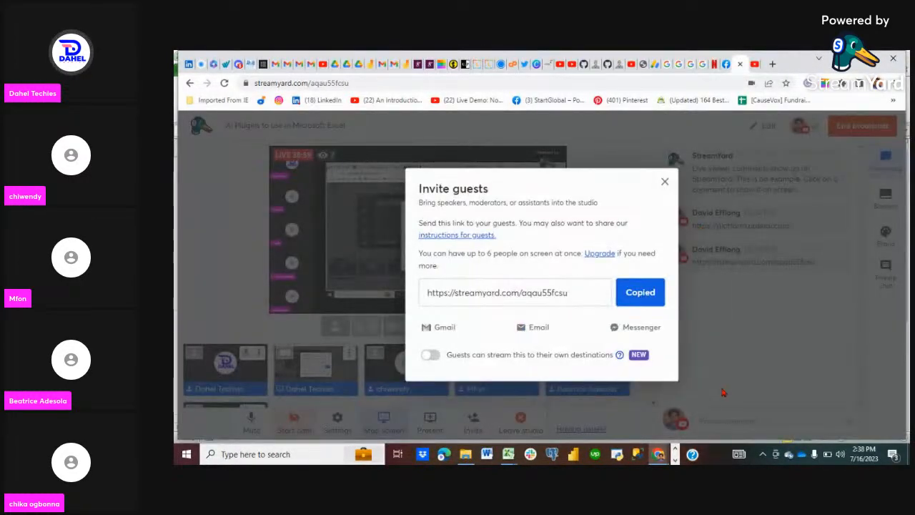
click(716, 419)
click(716, 420)
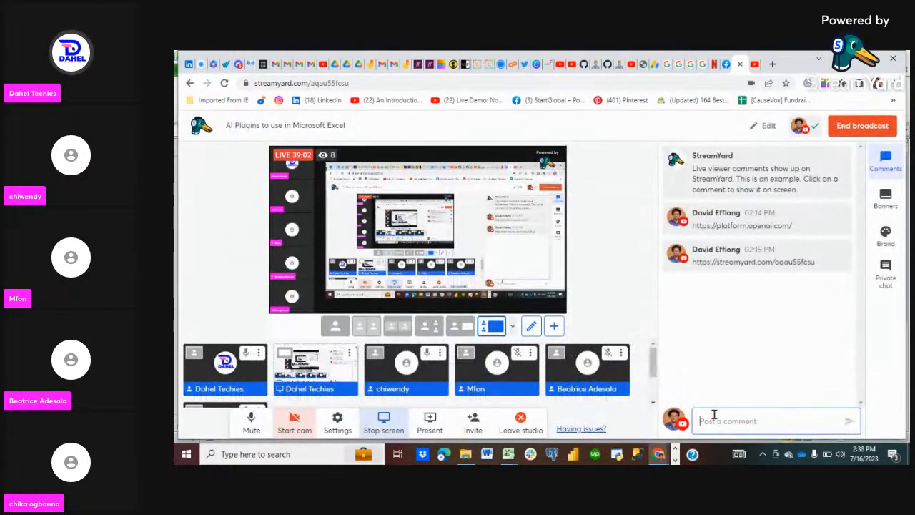
key(ctrl+v)
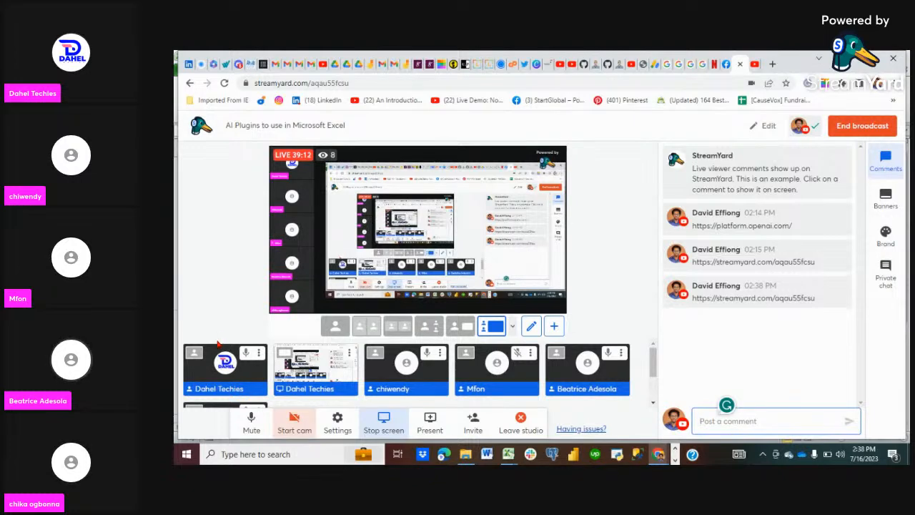
Scroll through the studio comments and bring up the Chrome API keys window preview on the taskbar.
scroll(313, 361, down, 1)
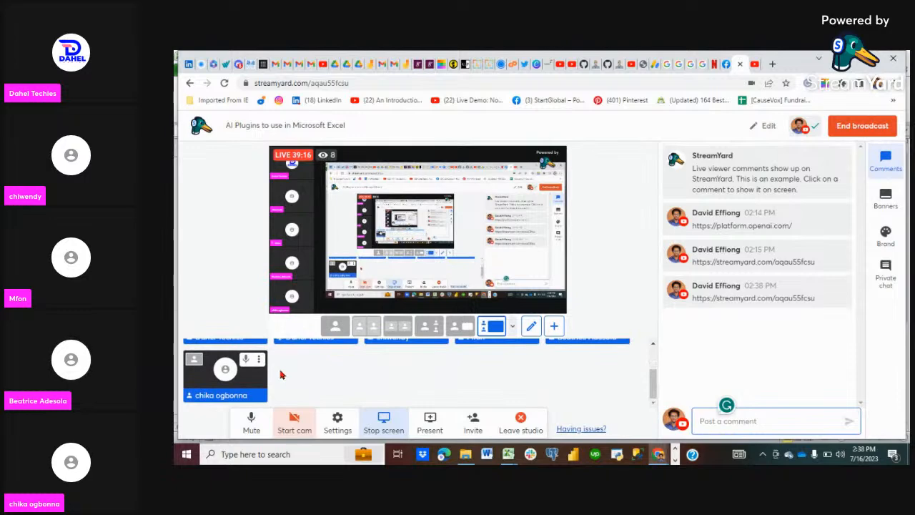
scroll(281, 374, up, 1)
scroll(281, 375, up, 1)
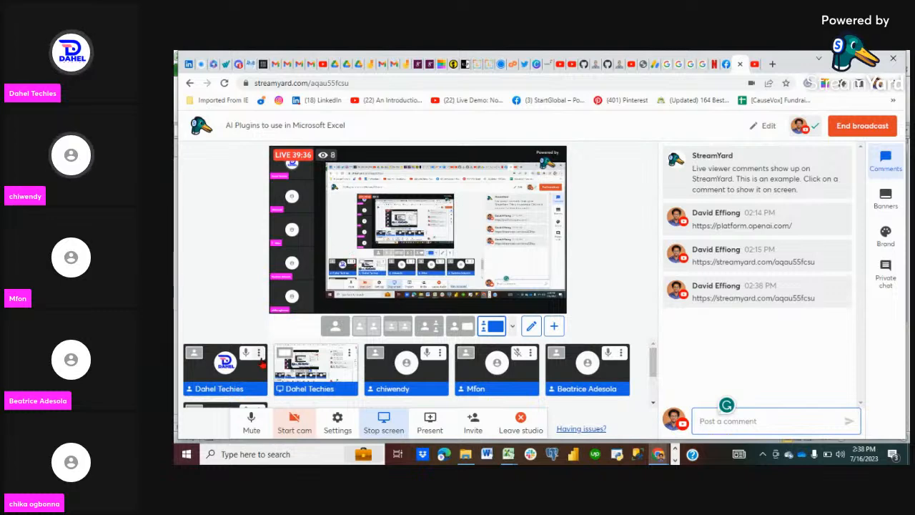
mouse_move(315, 369)
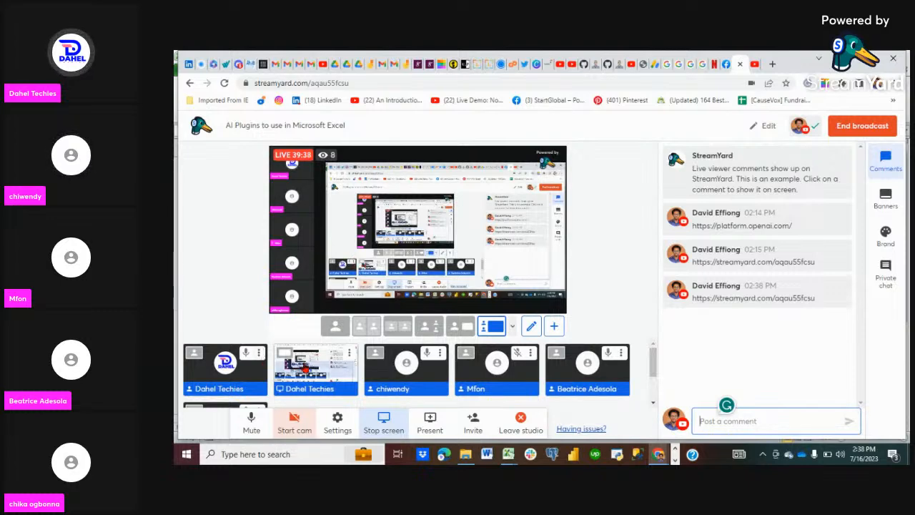
mouse_move(380, 371)
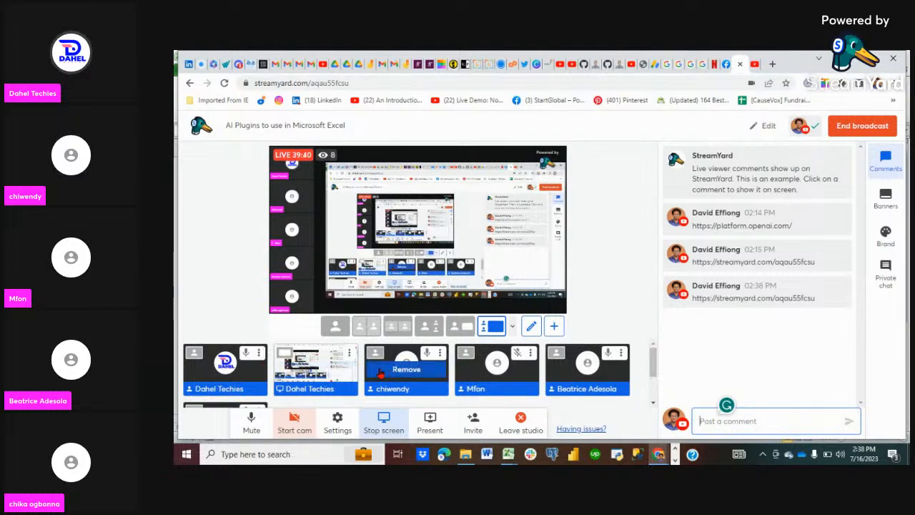
scroll(380, 371, down, 2)
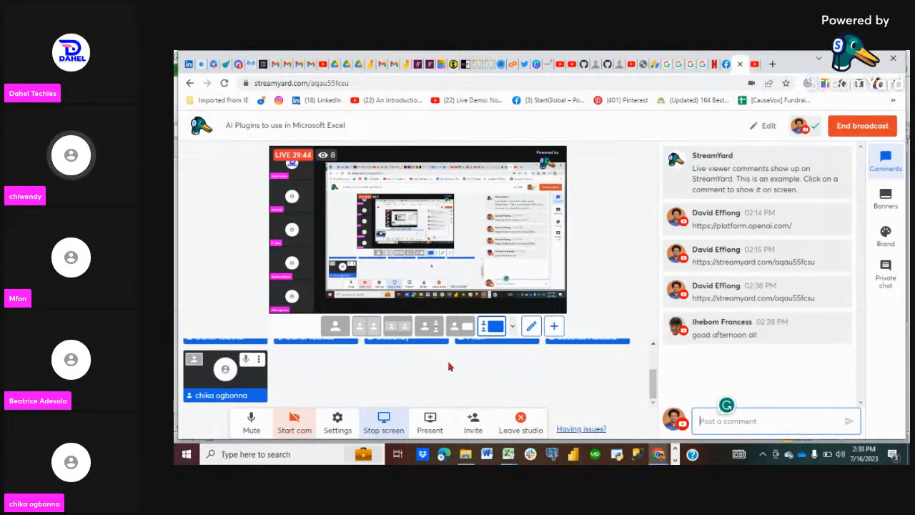
scroll(449, 366, up, 2)
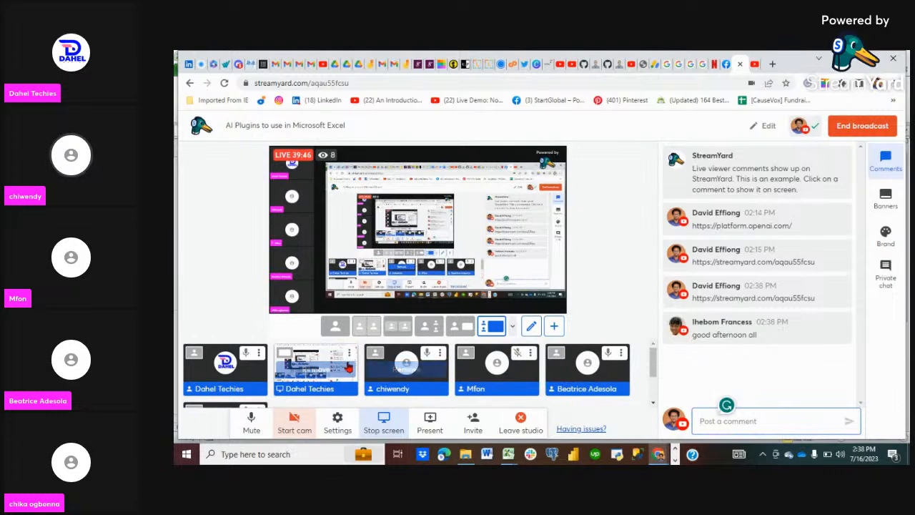
scroll(496, 365, down, 2)
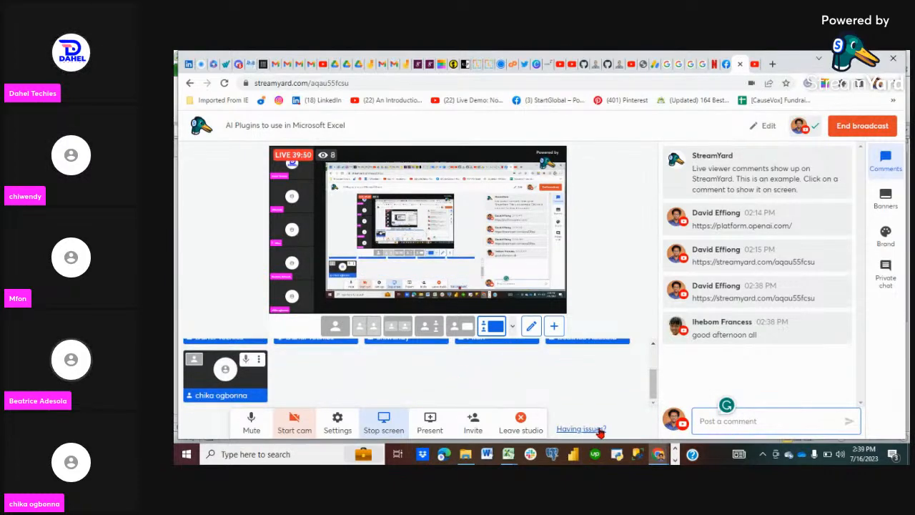
mouse_move(658, 454)
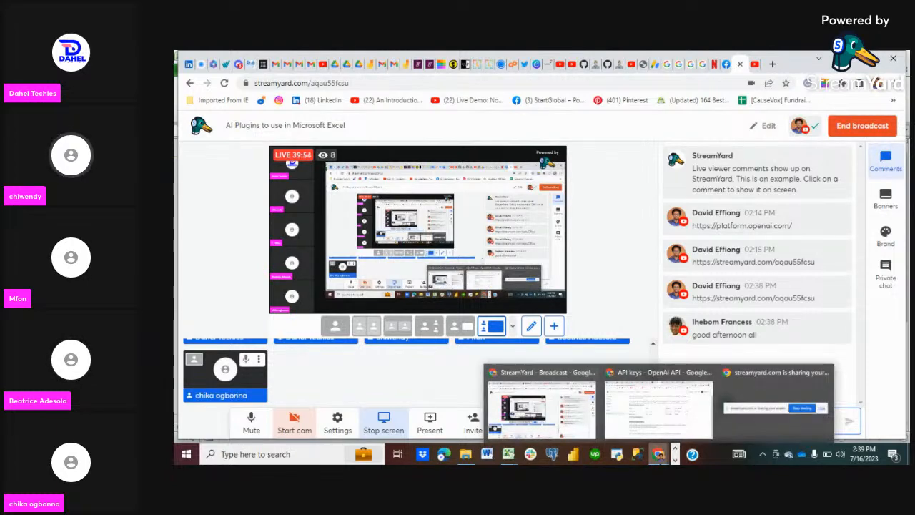
Open the OpenAI Platform overview from the API keys window, then return to the Excel Online workbook tab.
click(658, 407)
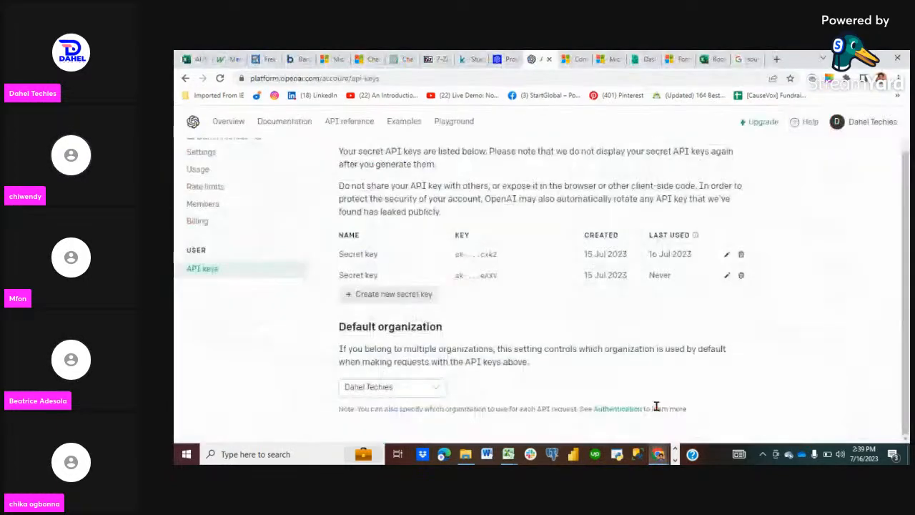
scroll(656, 406, up, 2)
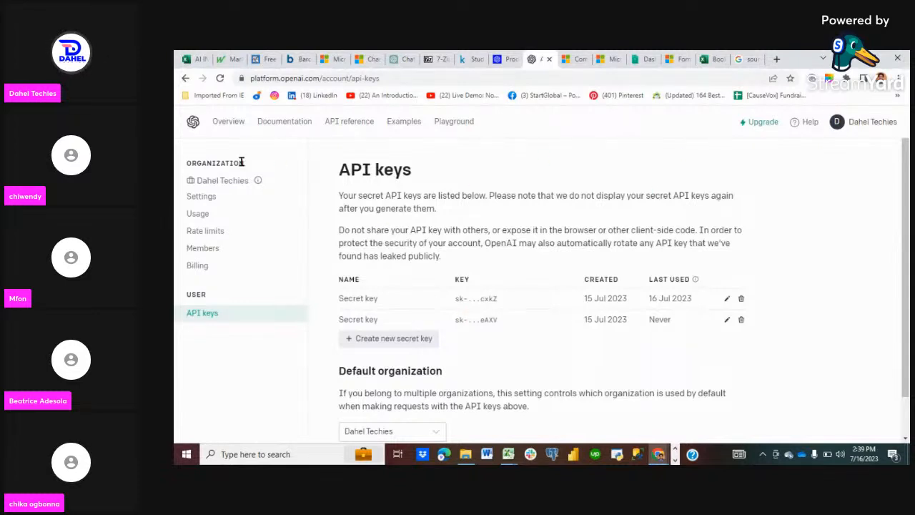
click(221, 127)
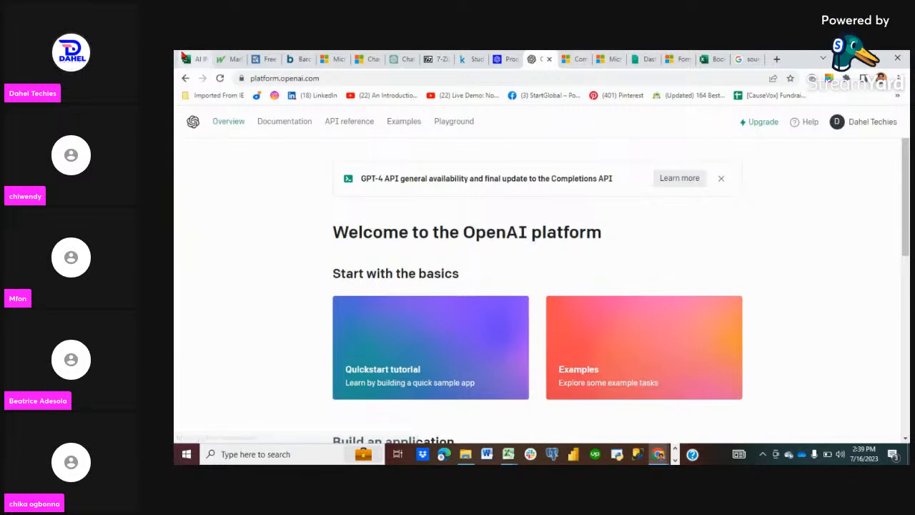
click(194, 59)
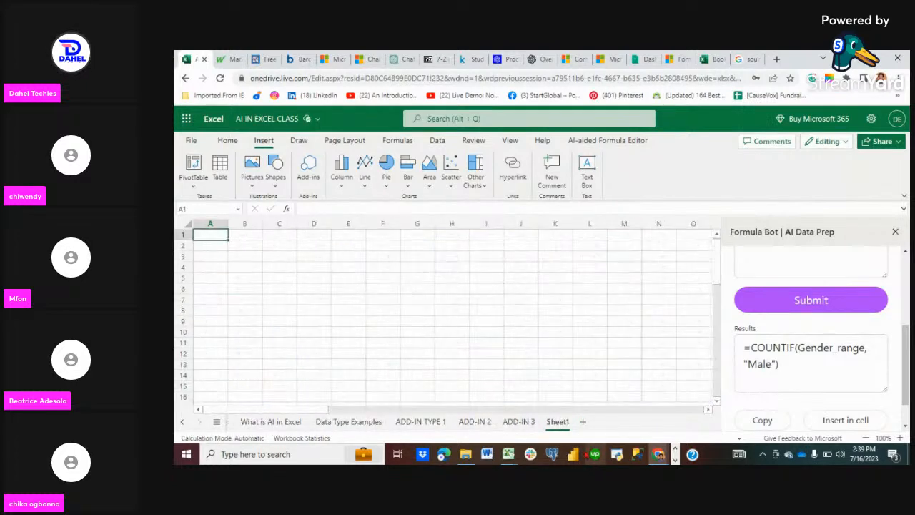
On the ADD-IN 3 sheet, enter the title FORMULAR BOT ADD-IN in cell E1.
click(521, 423)
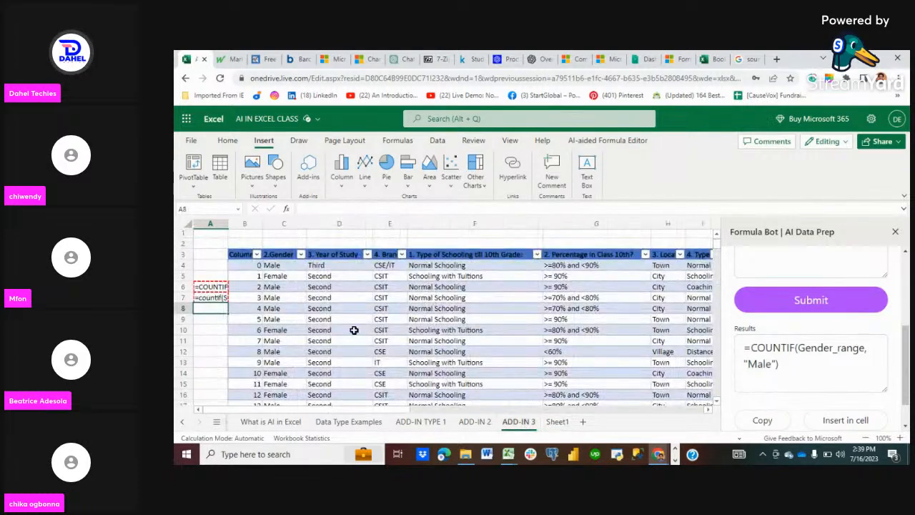
click(393, 236)
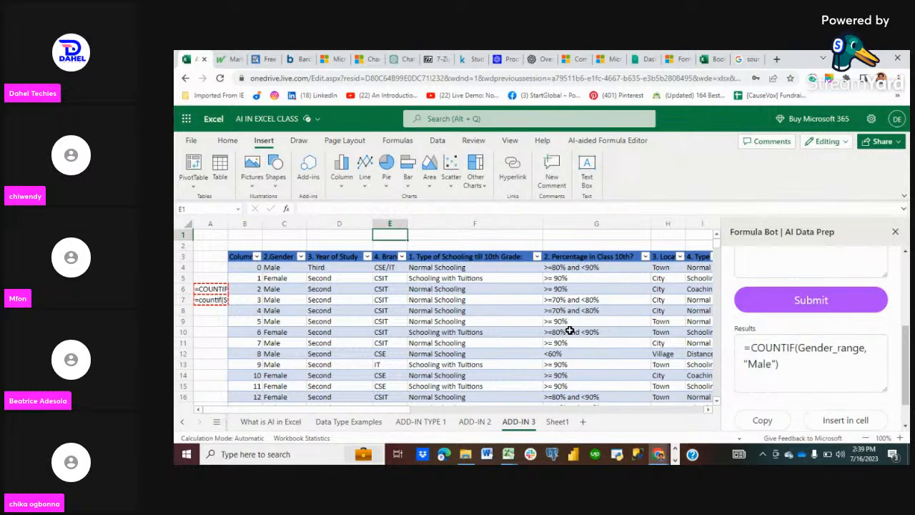
text(FORMULA)
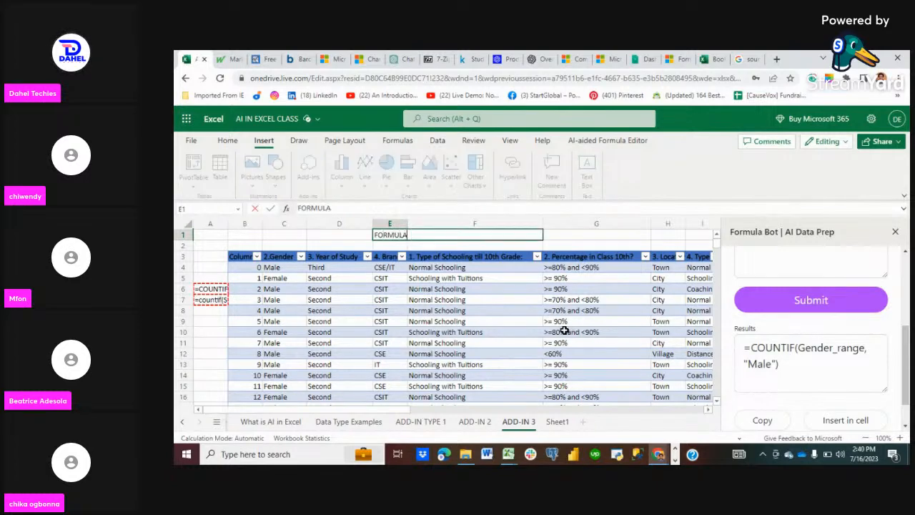
text(BO)
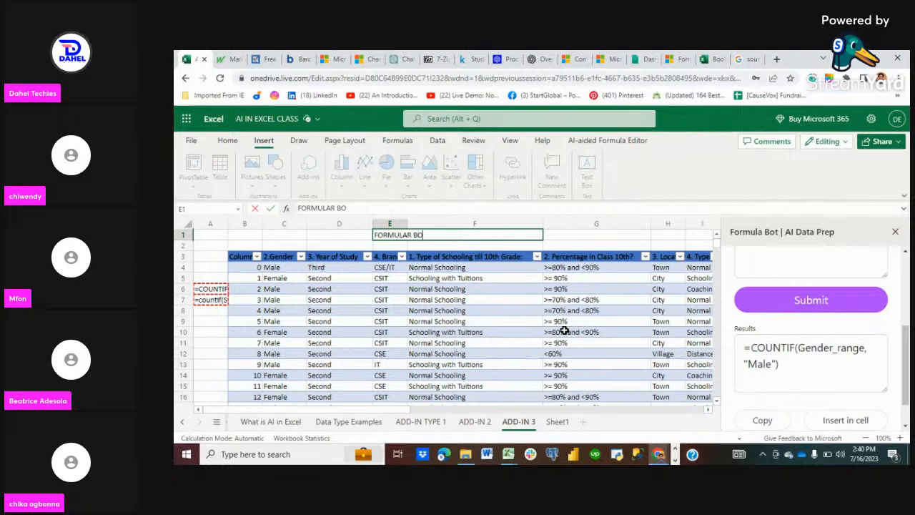
text(T ADD-IN)
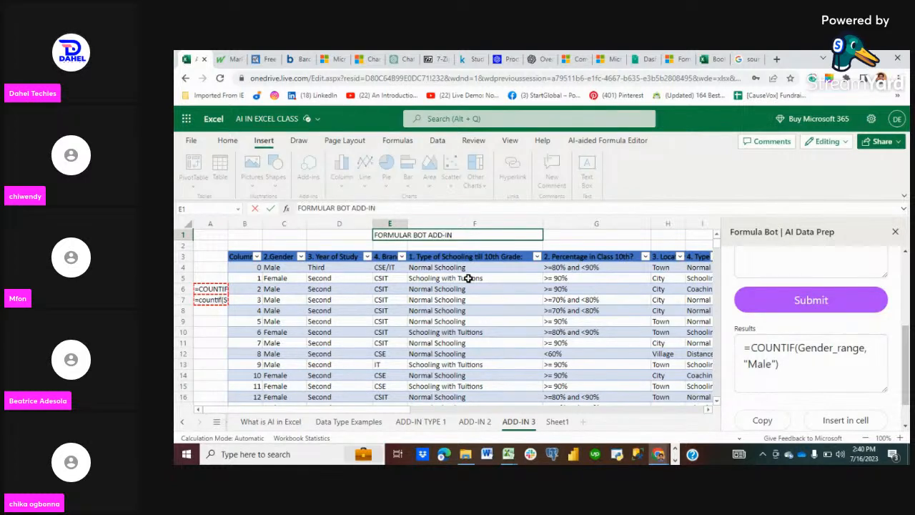
click(327, 234)
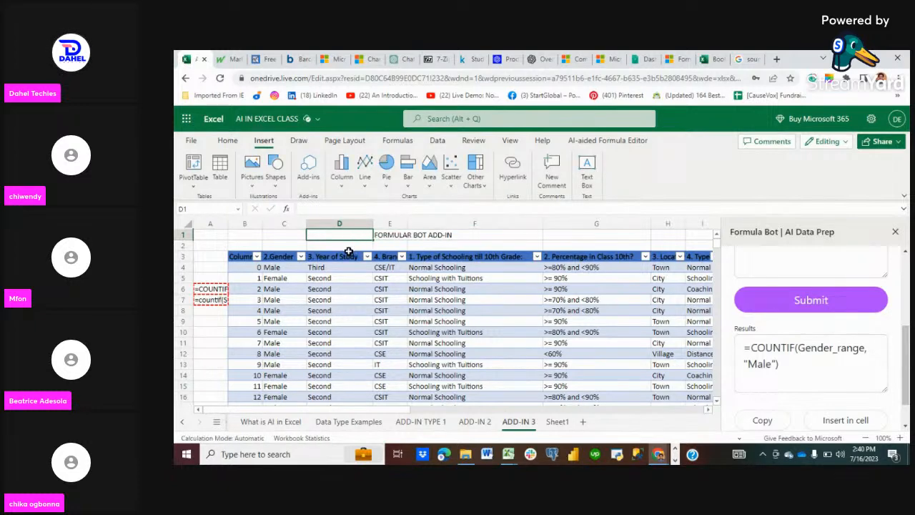
Make the title 20 point with yellow fill across E1:F1, then go to Sheet1.
drag(368, 236, 408, 238)
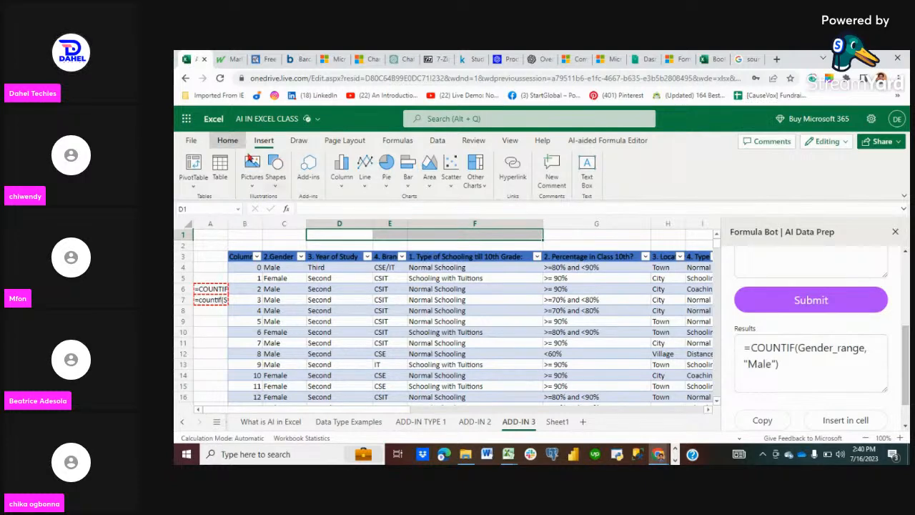
click(243, 140)
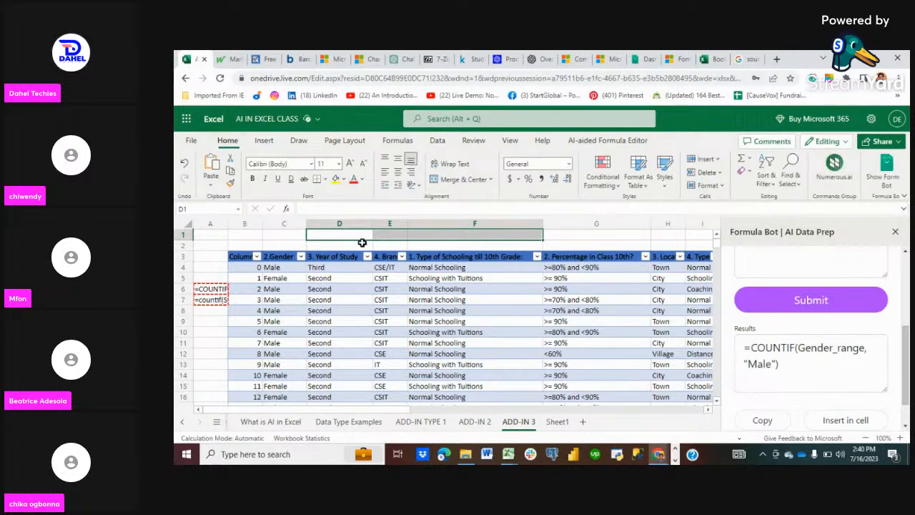
click(184, 165)
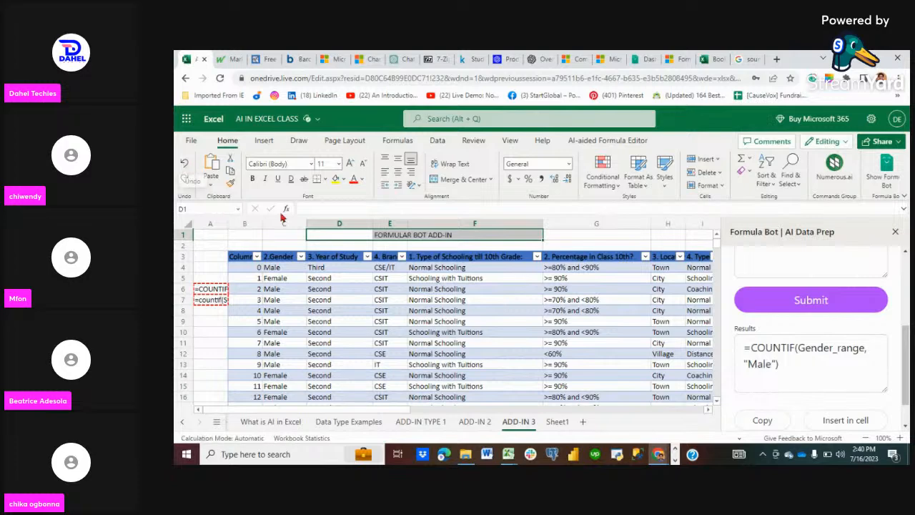
click(338, 165)
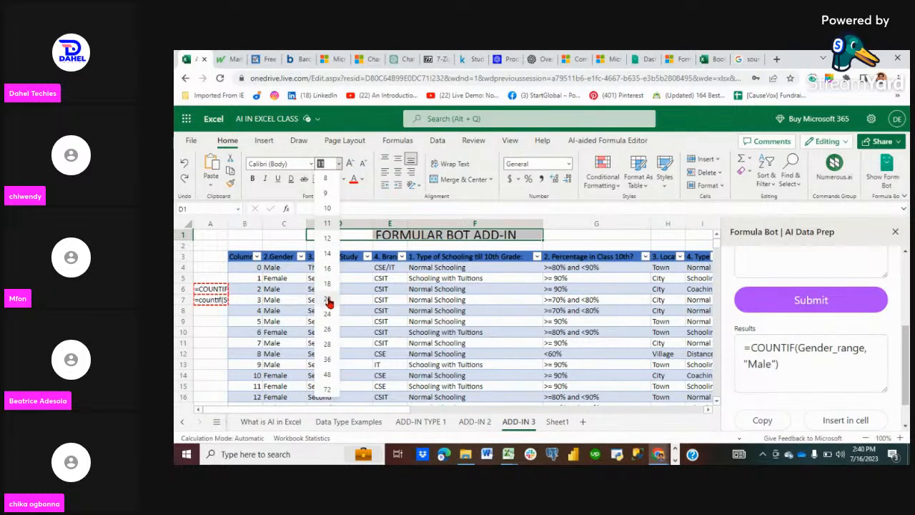
click(327, 301)
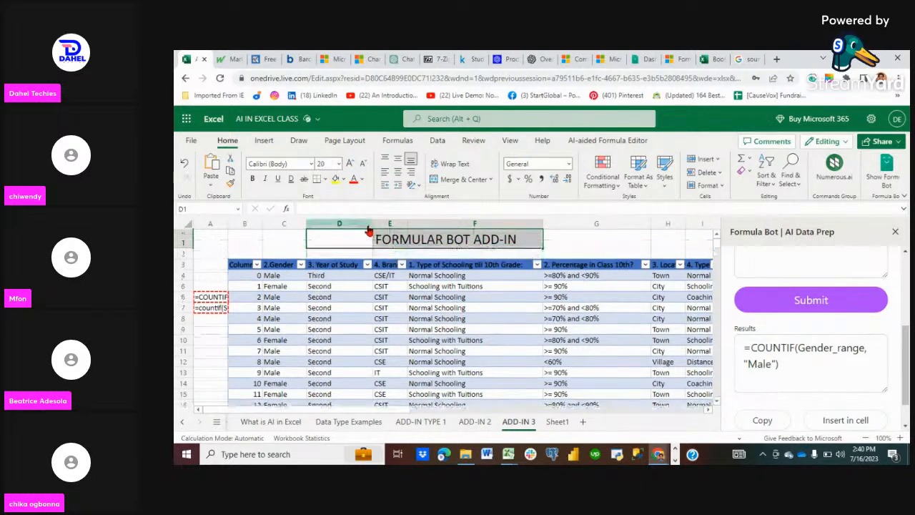
click(339, 183)
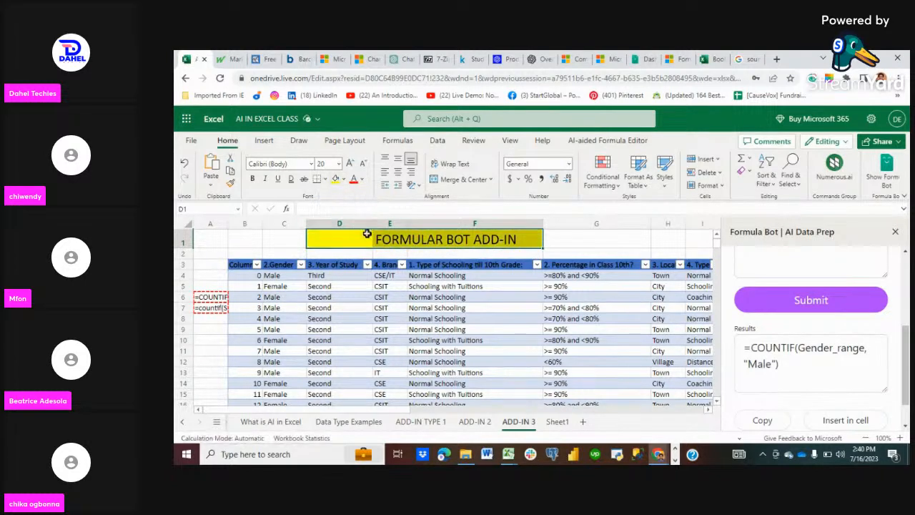
click(185, 163)
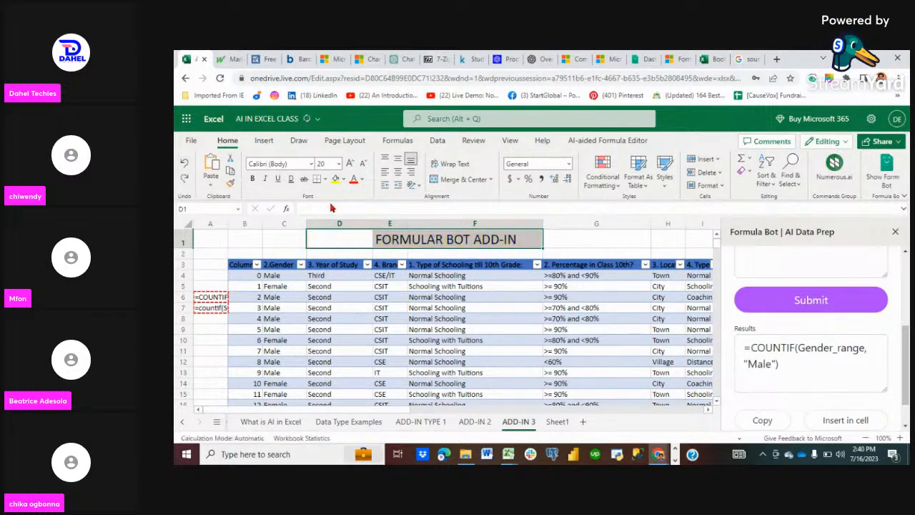
click(393, 243)
drag(384, 242, 483, 243)
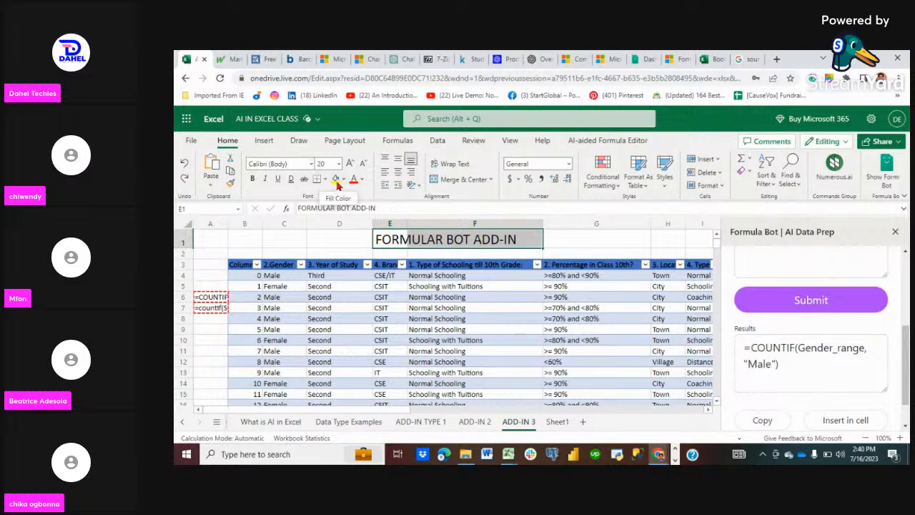
click(335, 179)
drag(544, 379, 557, 427)
click(557, 423)
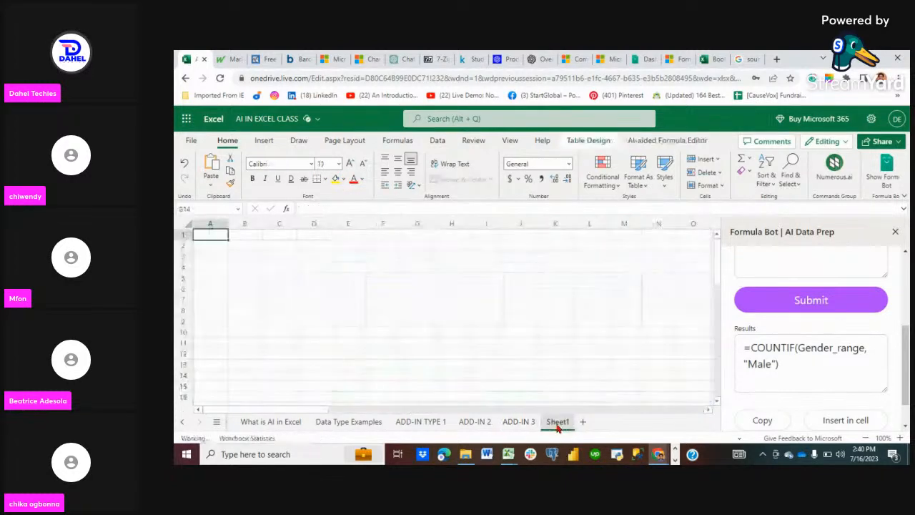
Type the heading WIKIPEDIA ADD-IN in F3 and move it to H3.
click(354, 246)
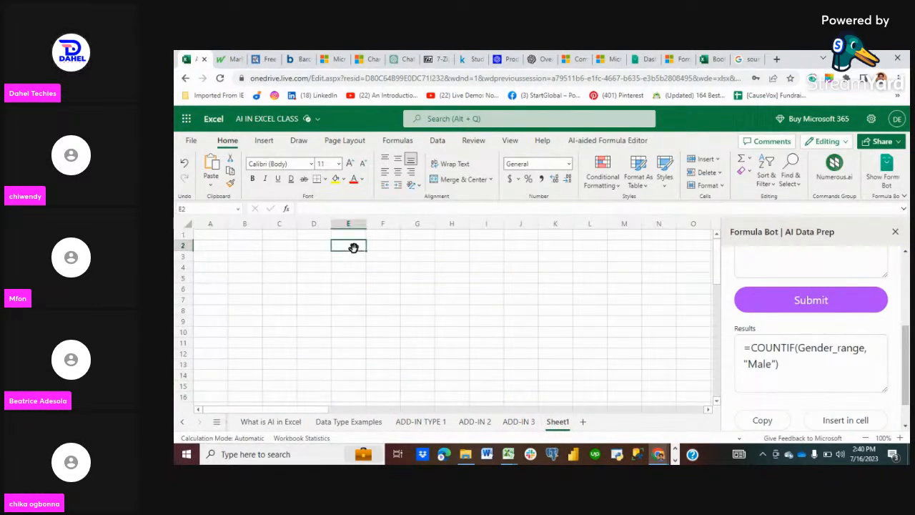
click(400, 263)
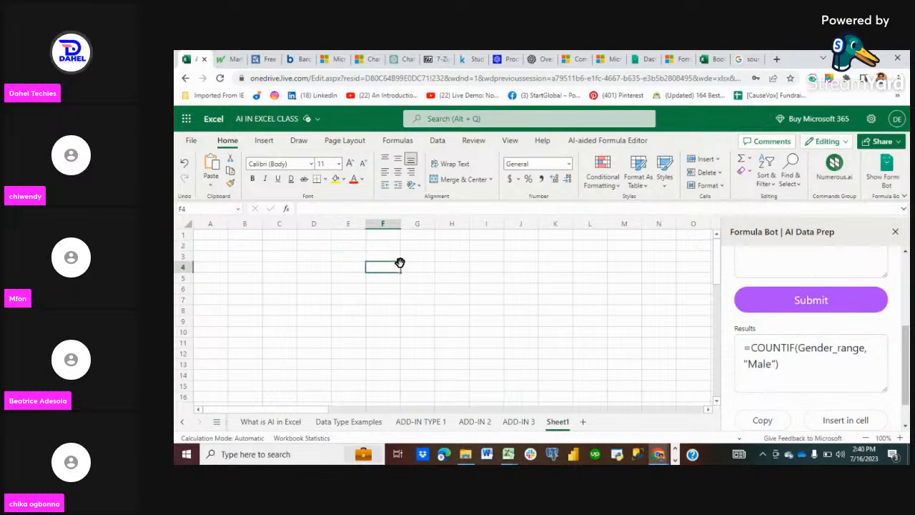
click(376, 255)
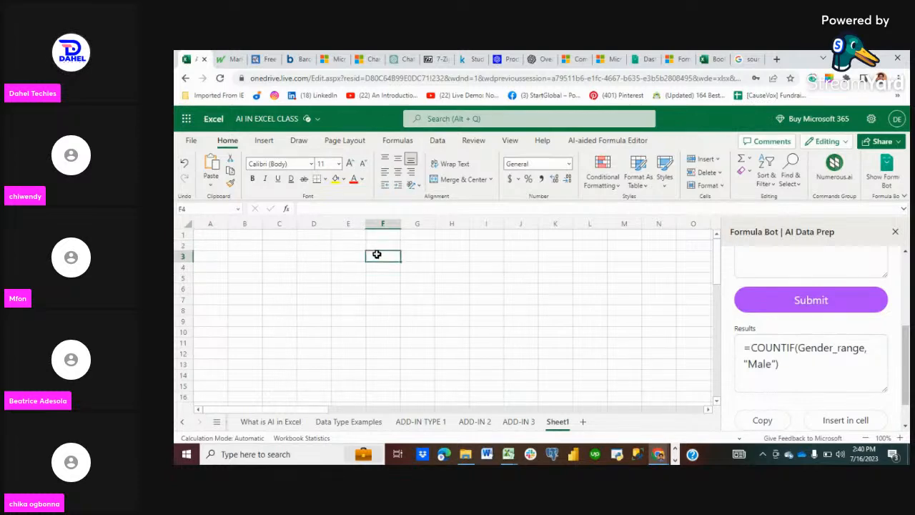
text(WIK)
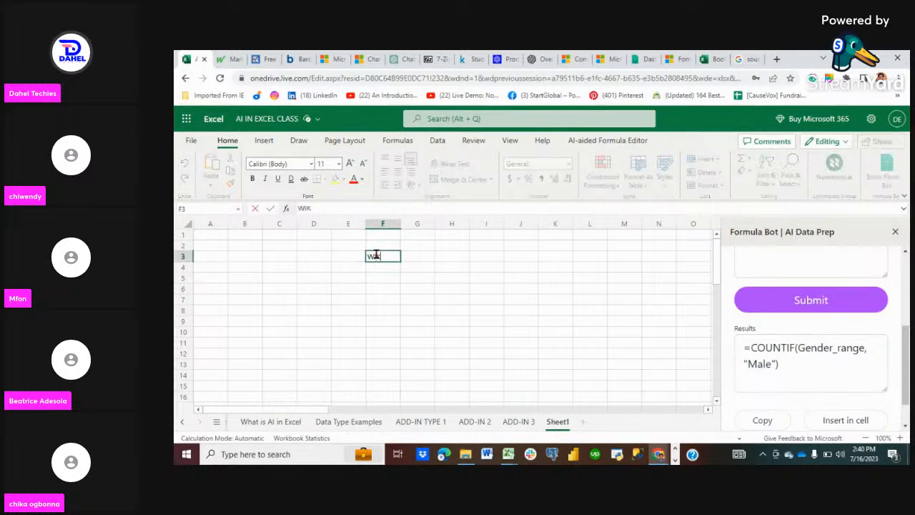
text(IPEDIA)
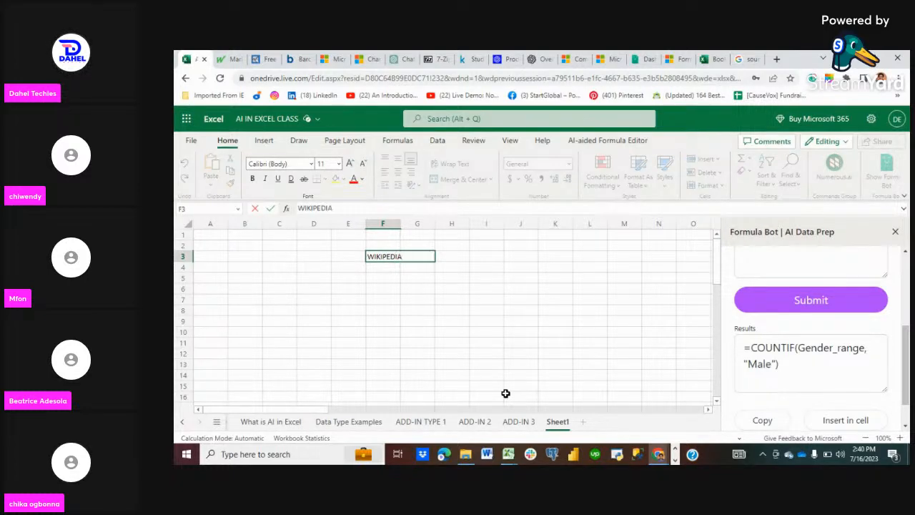
text( ADD-IN)
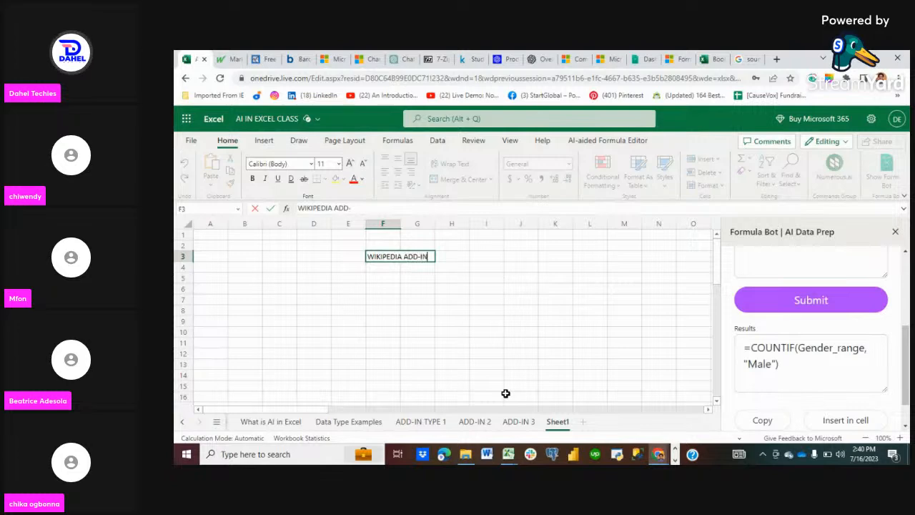
click(382, 350)
click(372, 258)
drag(372, 260, 447, 257)
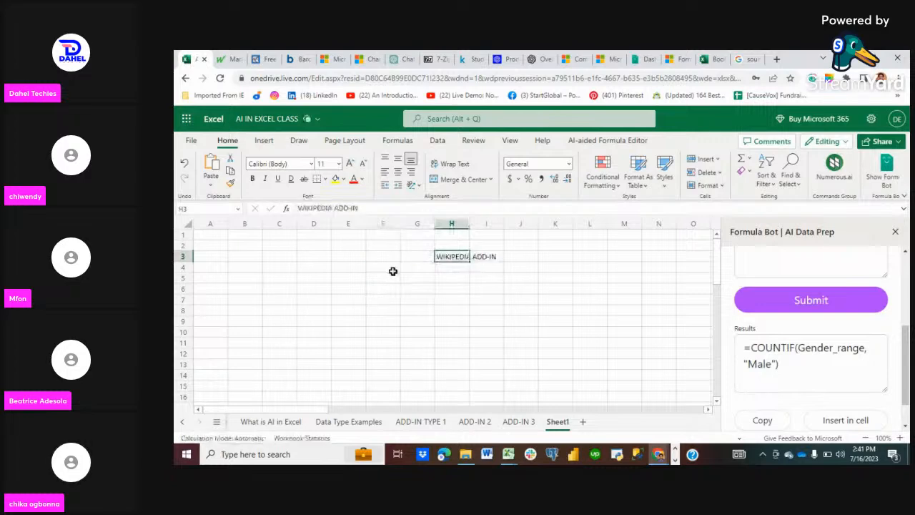
Make the heading 20 point, fill H3:K3 yellow, and close the Formula Bot pane.
click(422, 248)
drag(434, 250, 498, 263)
click(398, 297)
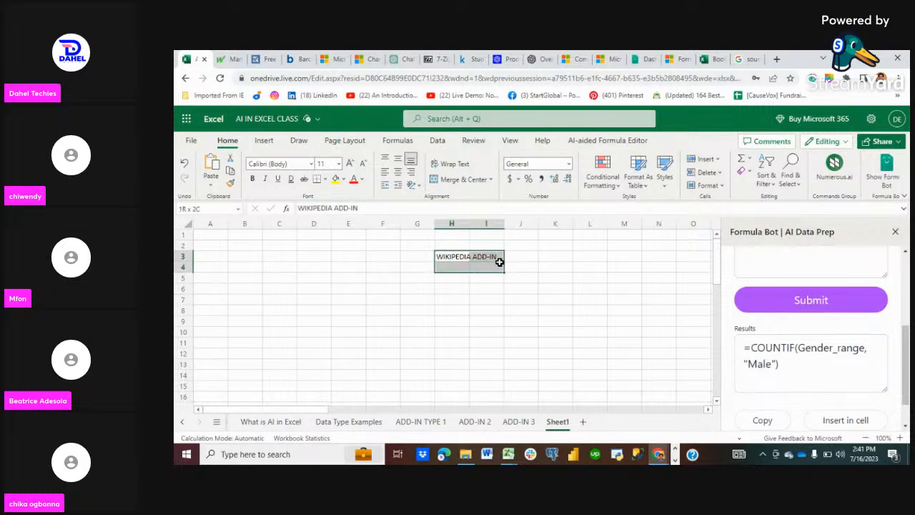
click(340, 164)
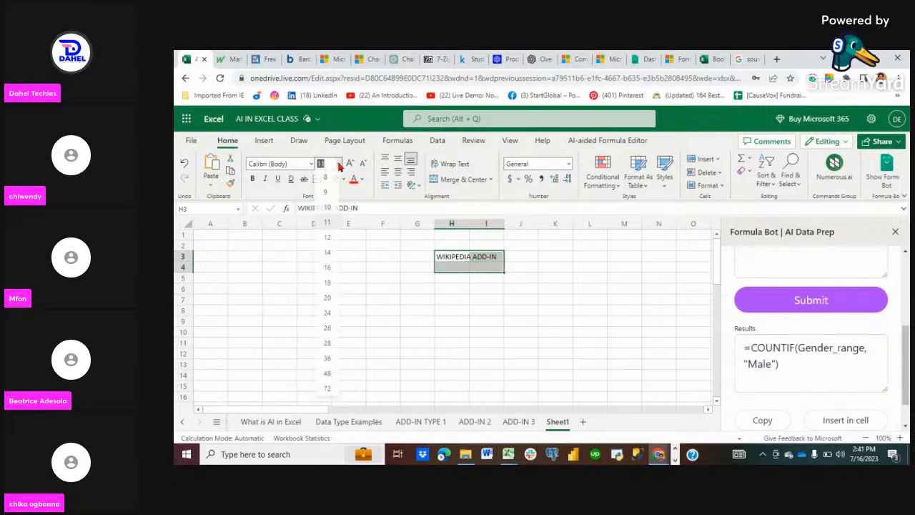
click(327, 301)
click(420, 280)
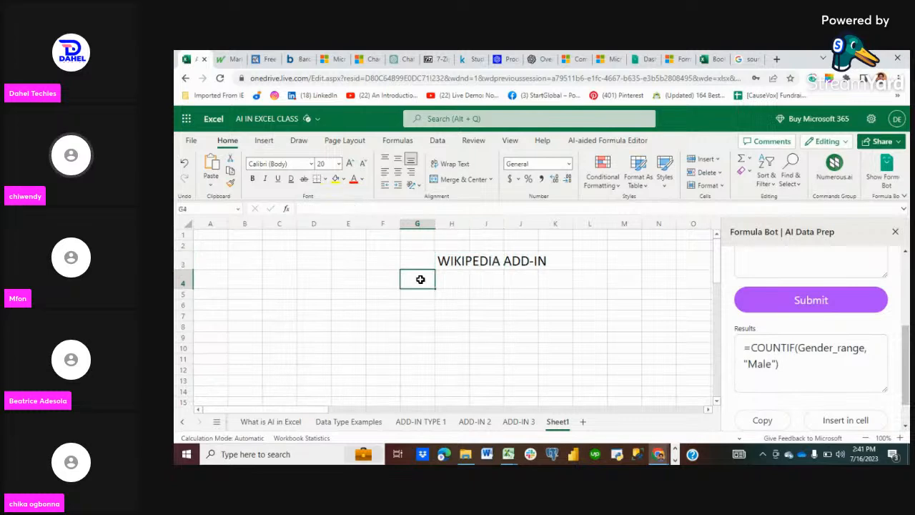
drag(451, 259, 547, 262)
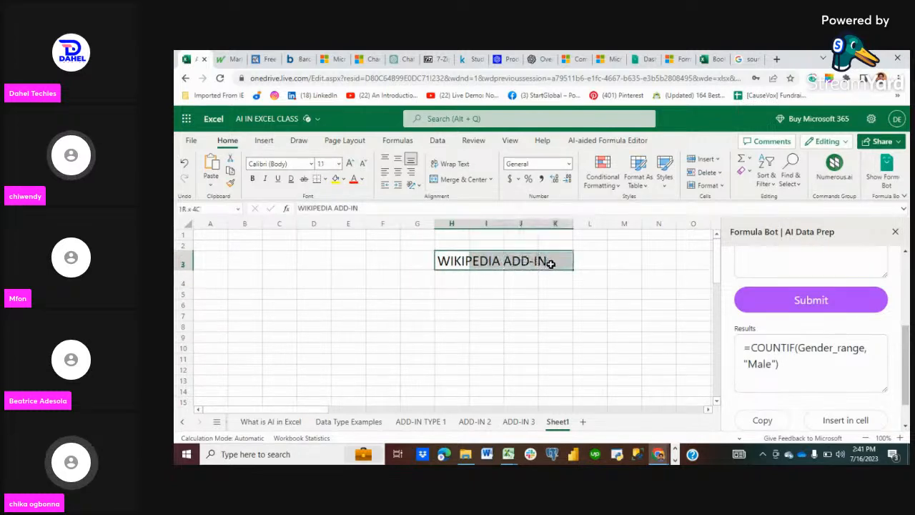
click(336, 180)
click(364, 315)
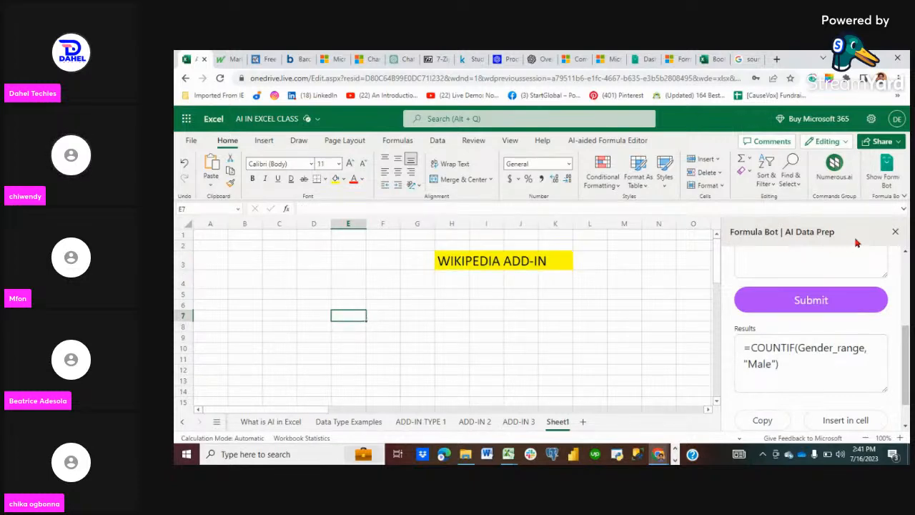
click(895, 232)
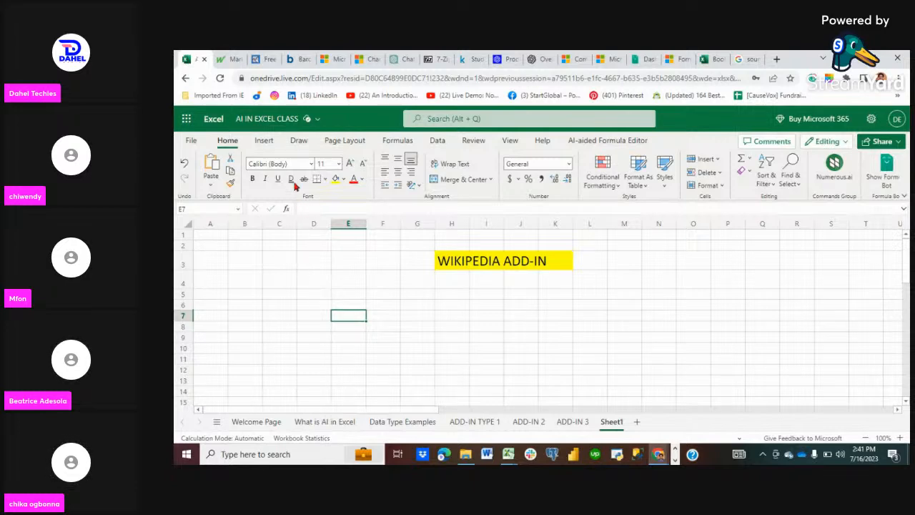
Add the Wikipedia add-in from the Office Add-ins store and accept its license terms.
click(265, 142)
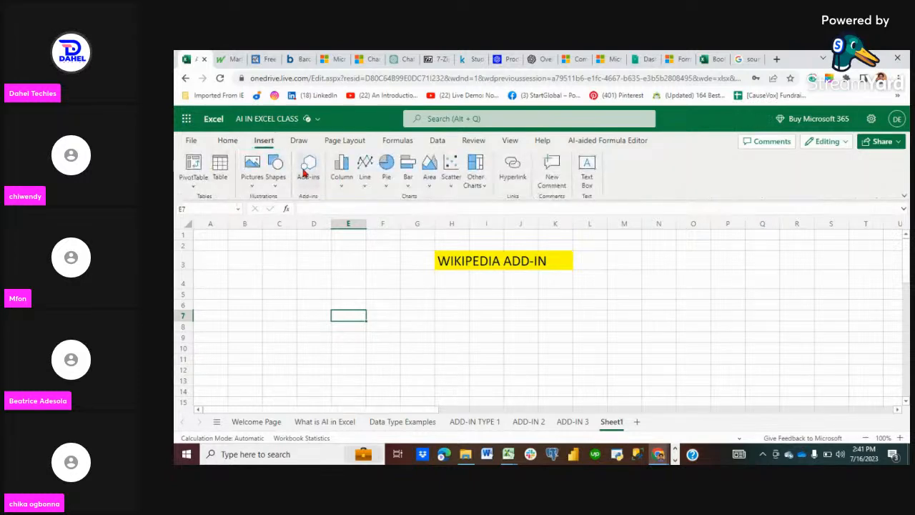
click(307, 172)
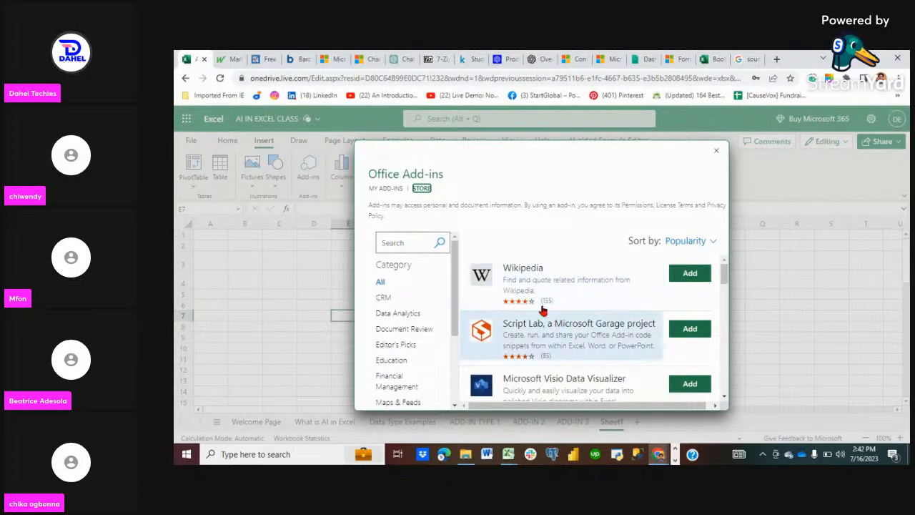
click(689, 278)
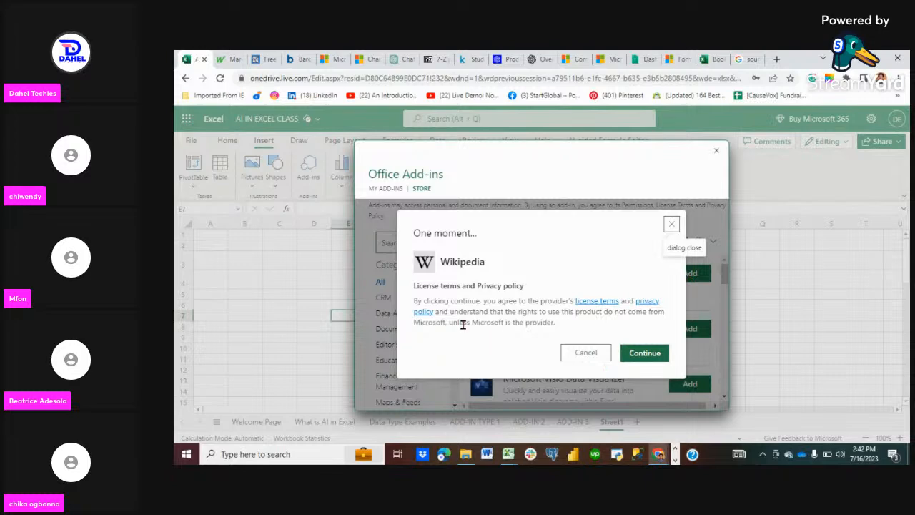
click(647, 356)
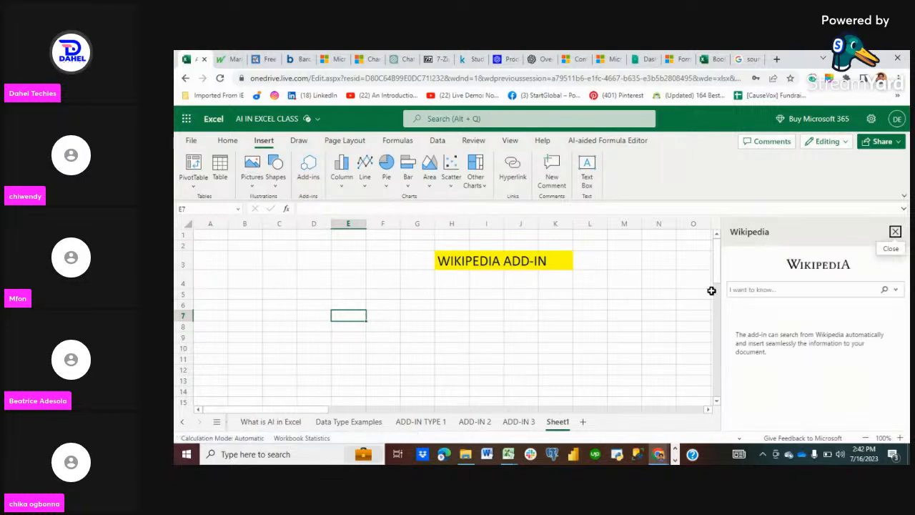
Ask the Wikipedia add-in the VLOOKUP formula question, then rerun that search in a browser tab.
click(749, 289)
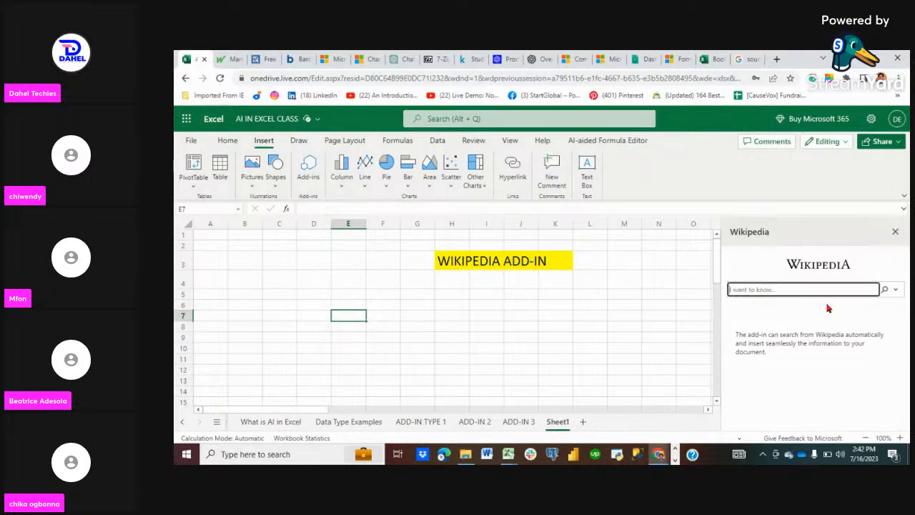
text(i wa)
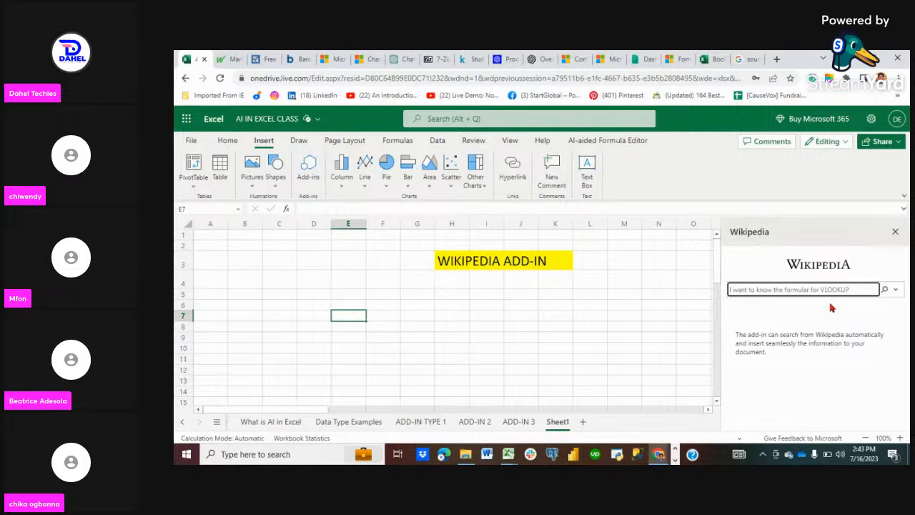
key(Return)
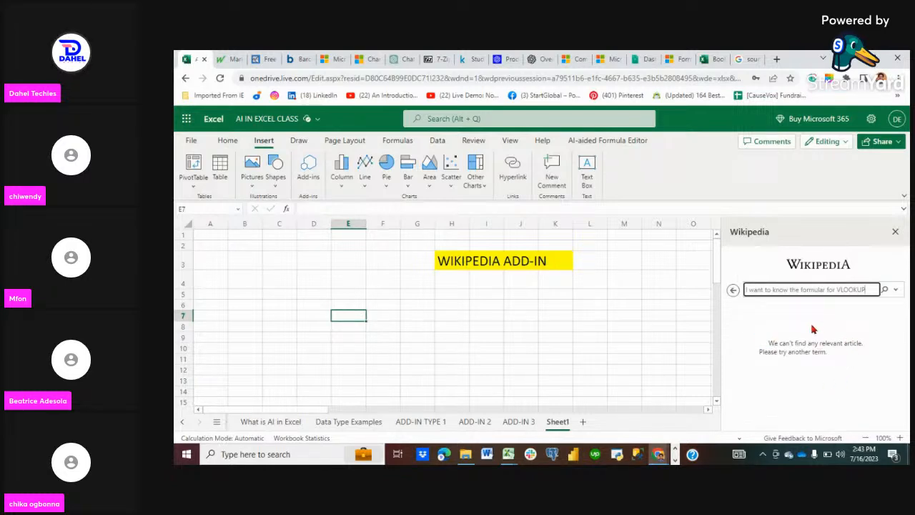
click(895, 293)
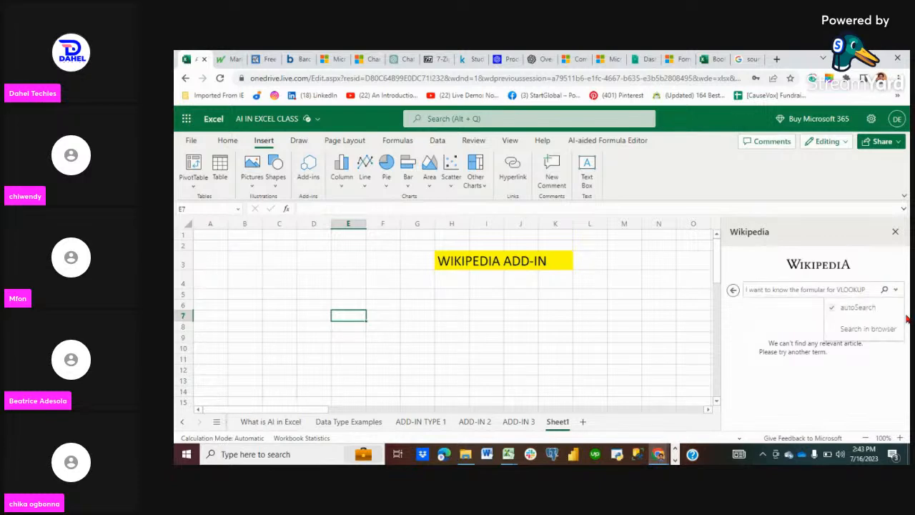
click(860, 333)
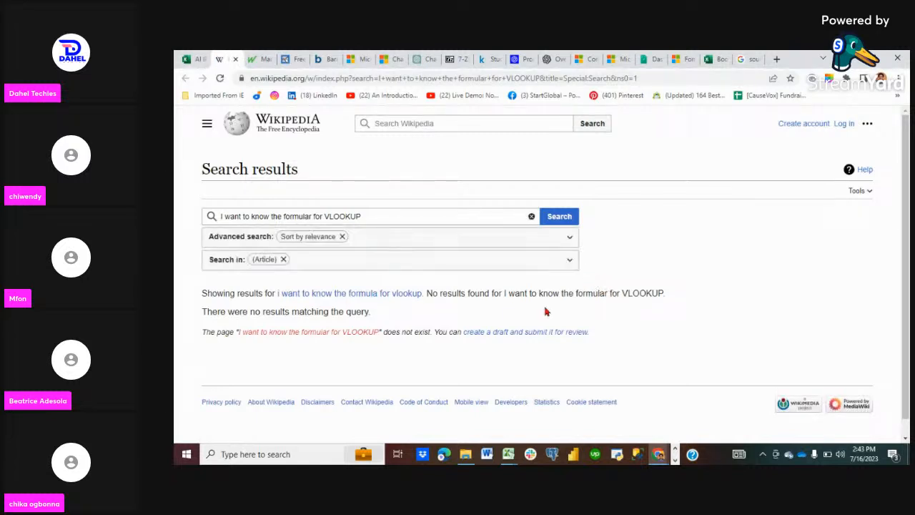
Search Wikipedia for 'VLOOKUP' to reach the Lookup table article.
click(440, 123)
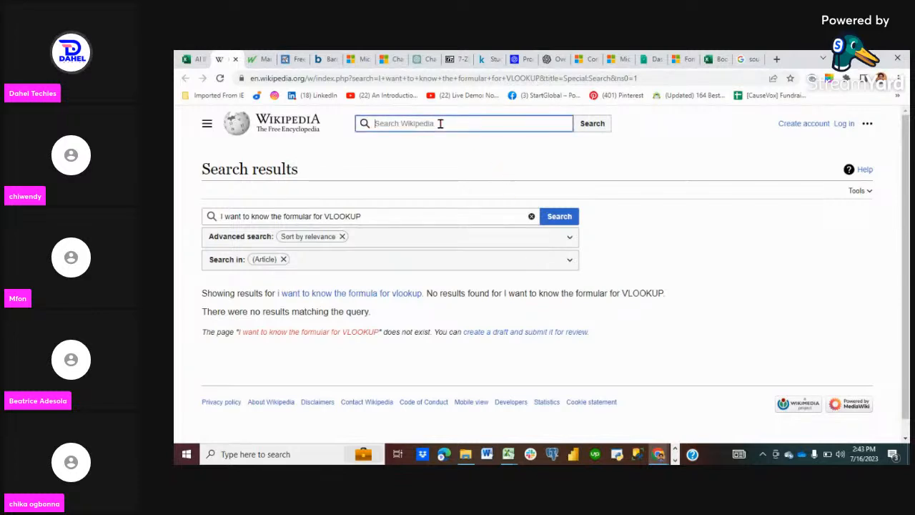
text(VLOOKUP)
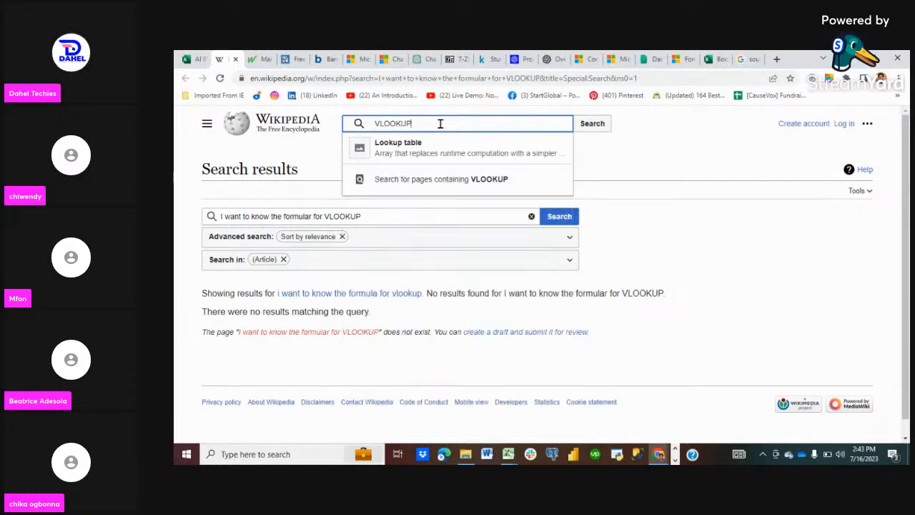
key(Return)
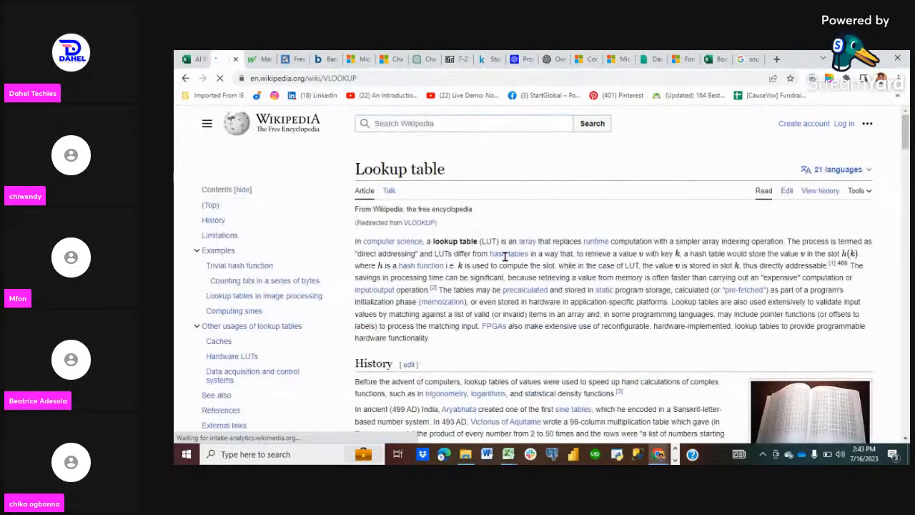
Scroll through the Lookup table article back to its introduction, then return to the Excel workbook tab.
scroll(505, 256, down, 4)
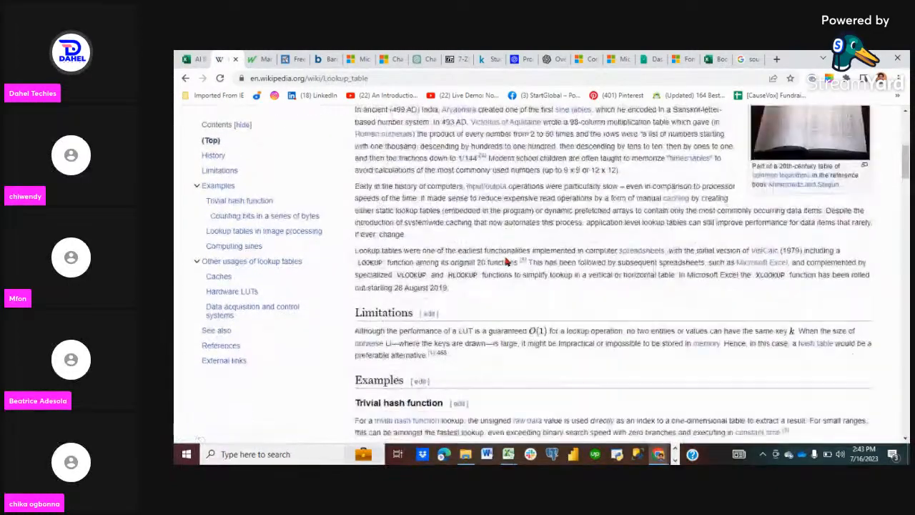
scroll(504, 262, down, 3)
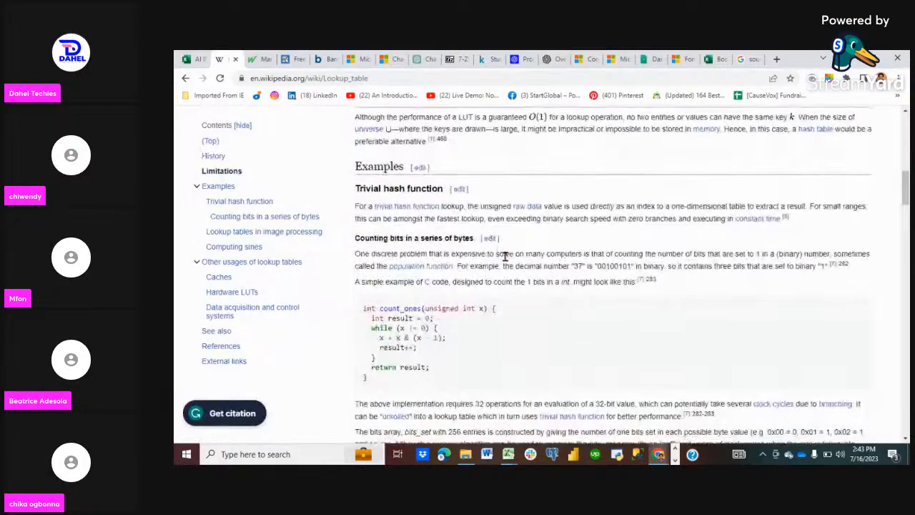
scroll(504, 256, down, 1)
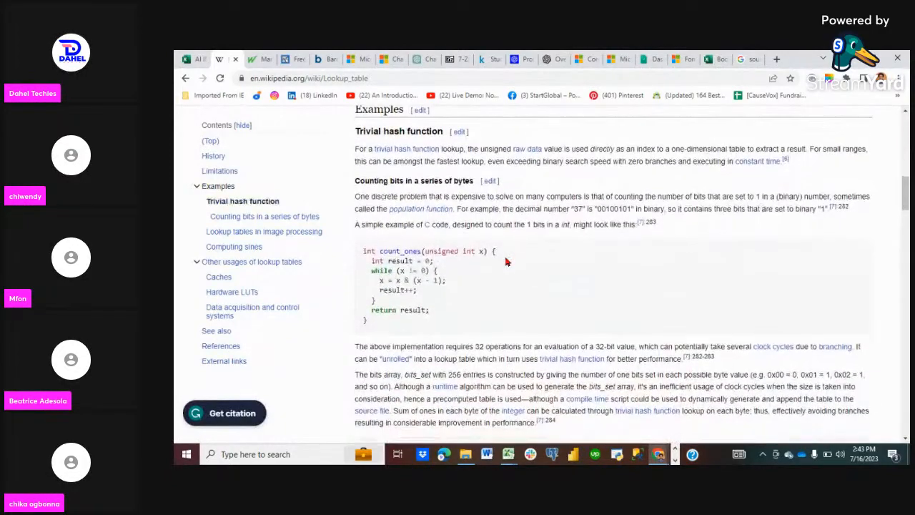
scroll(434, 311, down, 4)
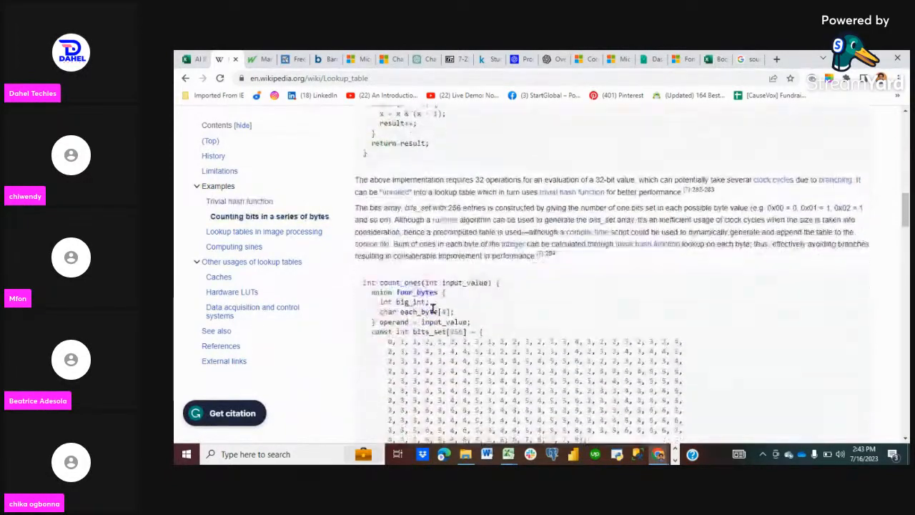
scroll(433, 310, down, 5)
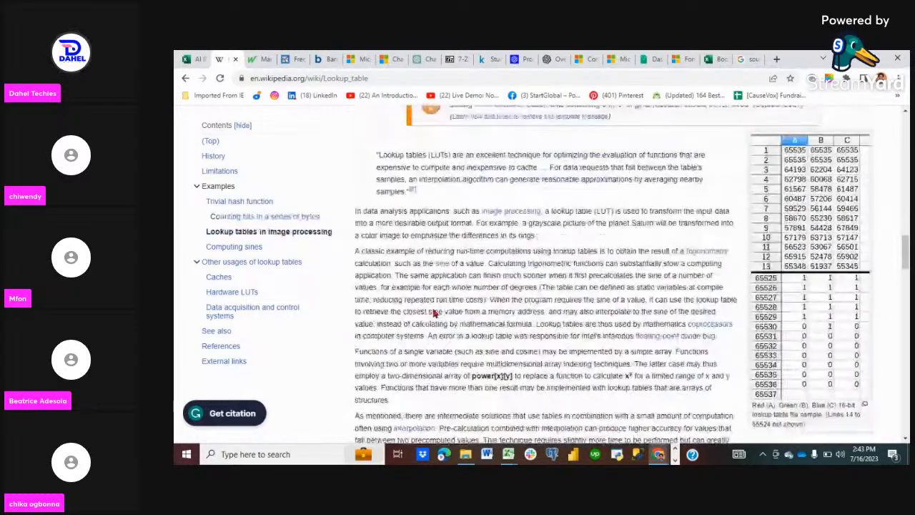
scroll(433, 309, down, 6)
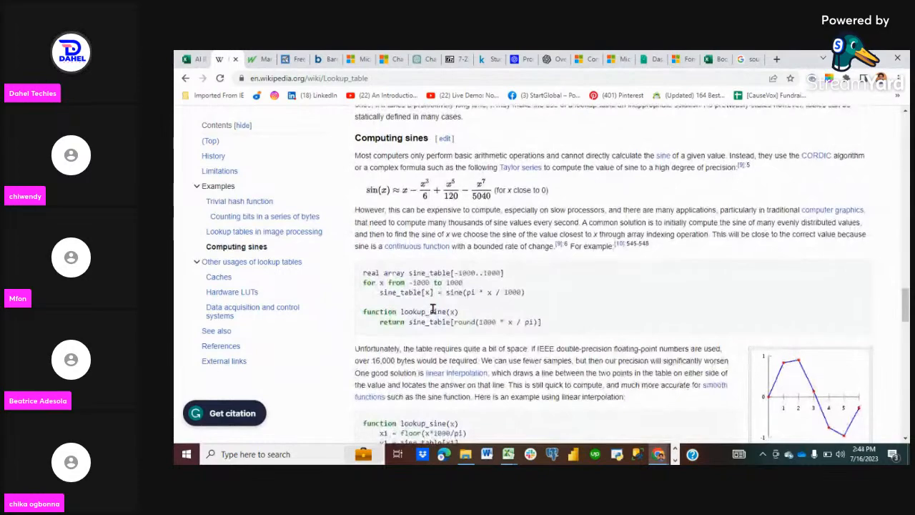
scroll(432, 309, up, 1)
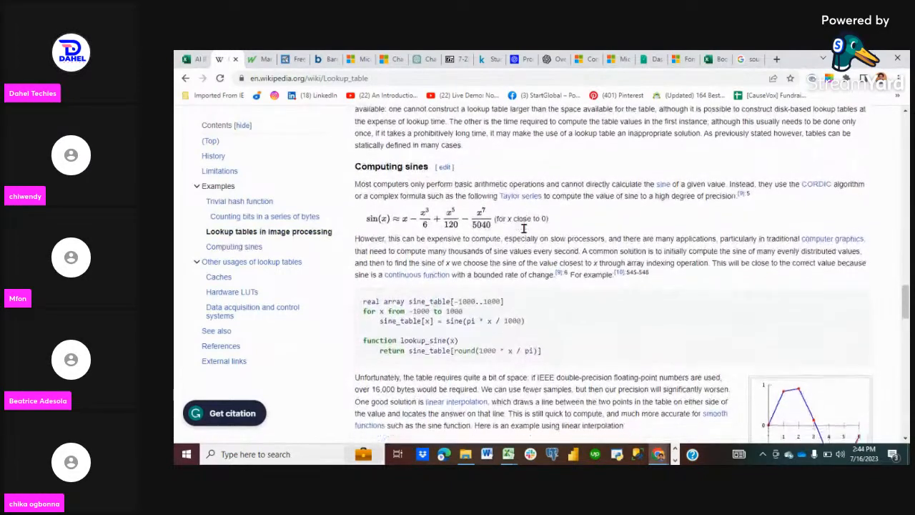
scroll(524, 228, down, 1)
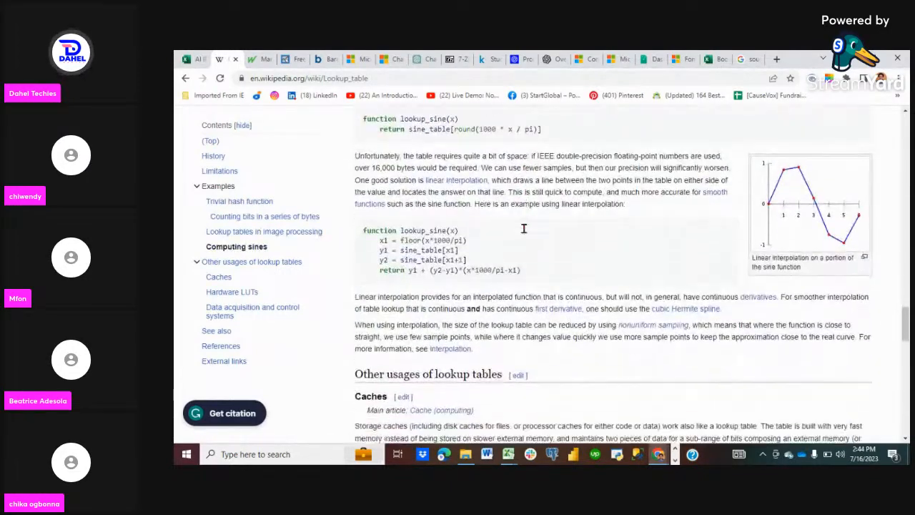
scroll(523, 233, down, 3)
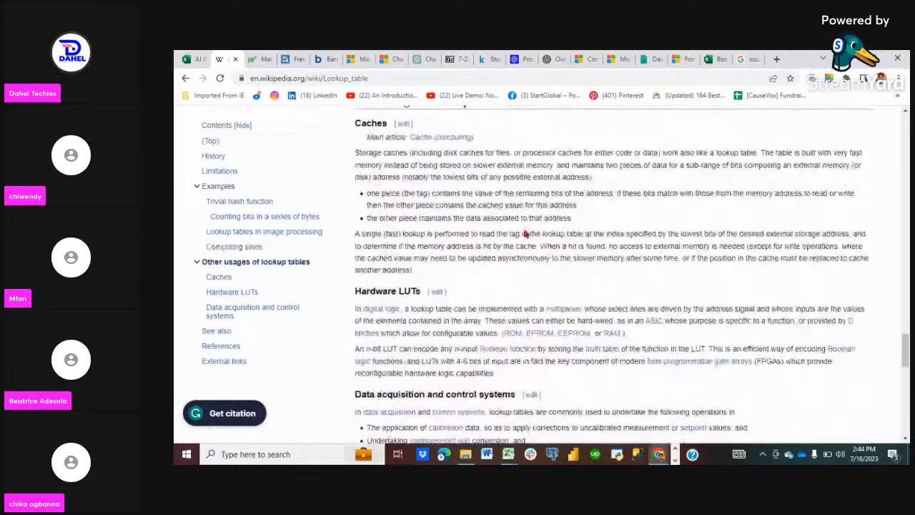
scroll(523, 233, down, 6)
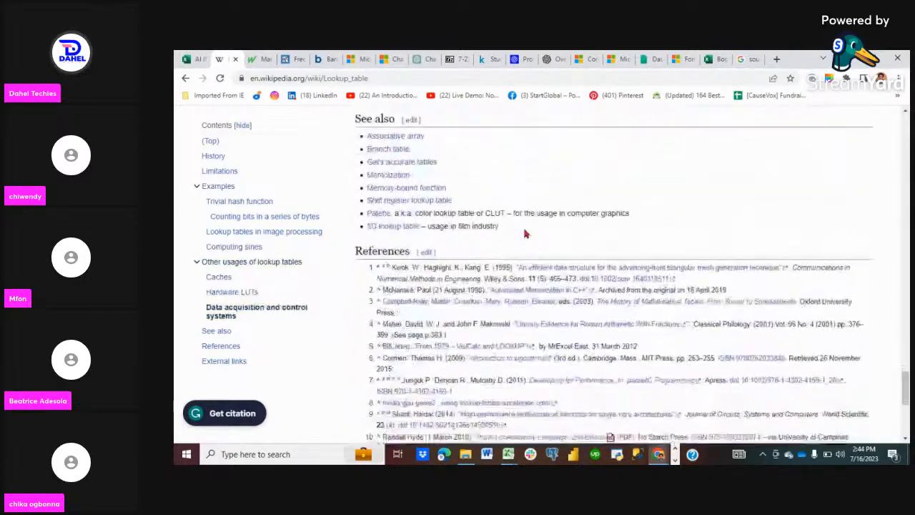
scroll(547, 232, up, 12)
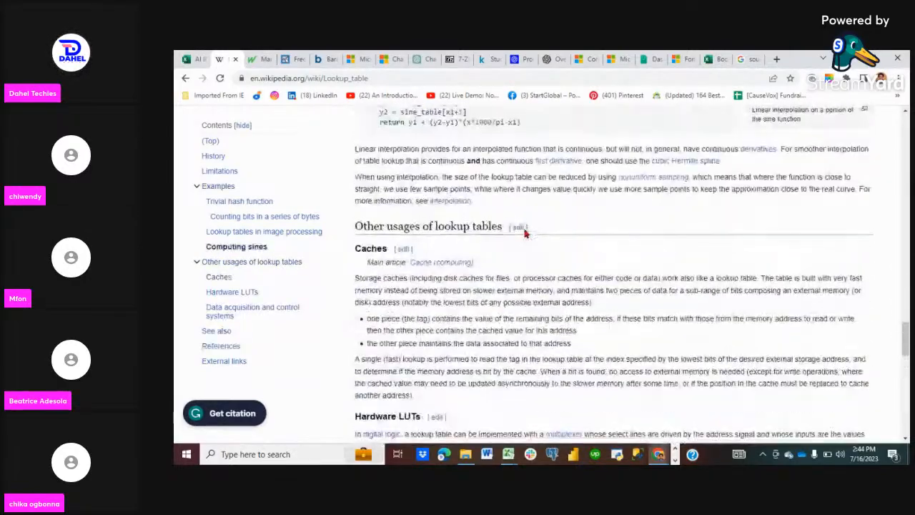
scroll(571, 230, down, 1)
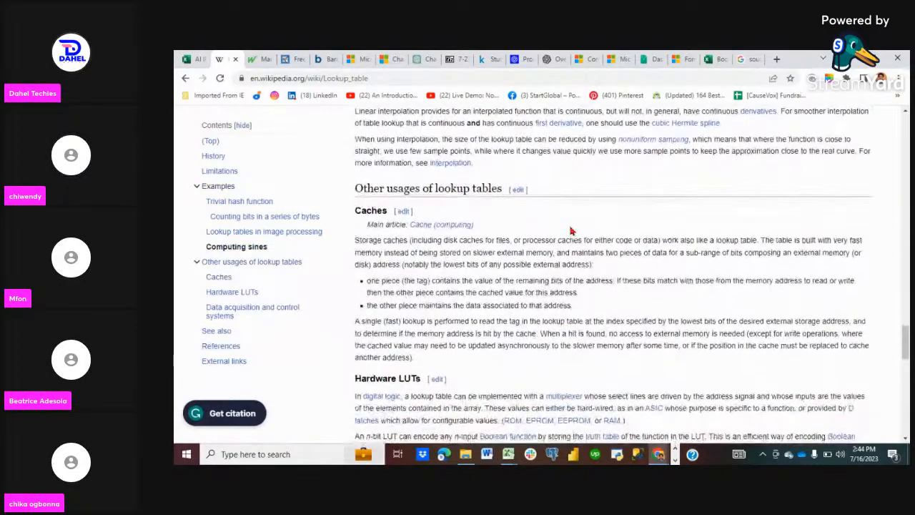
scroll(579, 289, down, 2)
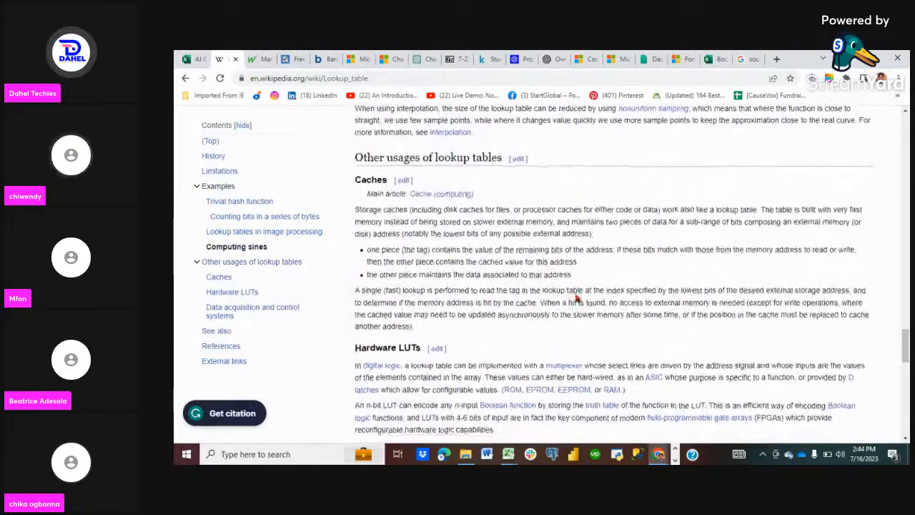
scroll(575, 294, down, 1)
scroll(574, 293, up, 5)
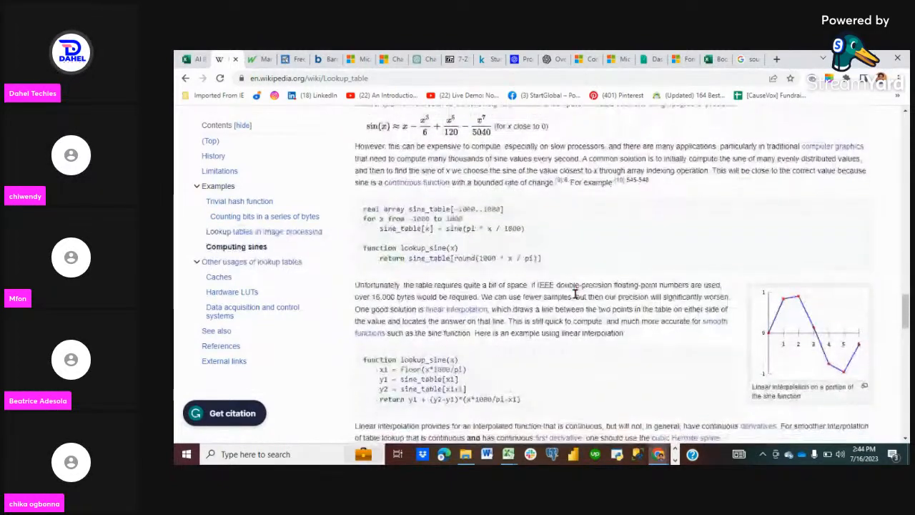
scroll(576, 297, up, 2)
scroll(576, 298, up, 1)
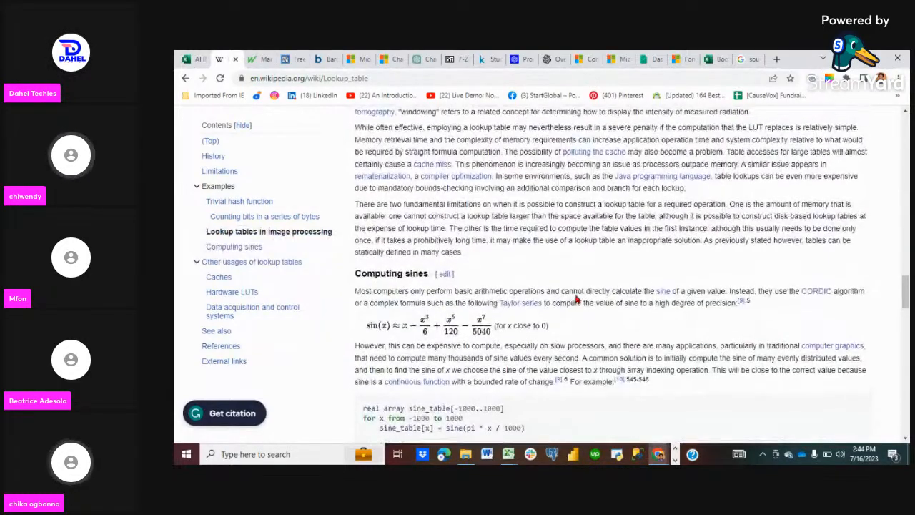
scroll(576, 299, up, 2)
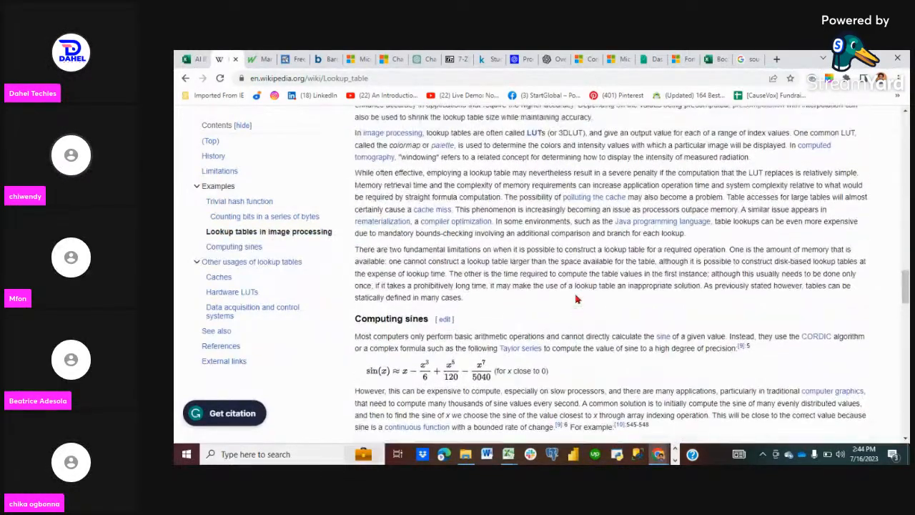
scroll(576, 298, up, 1)
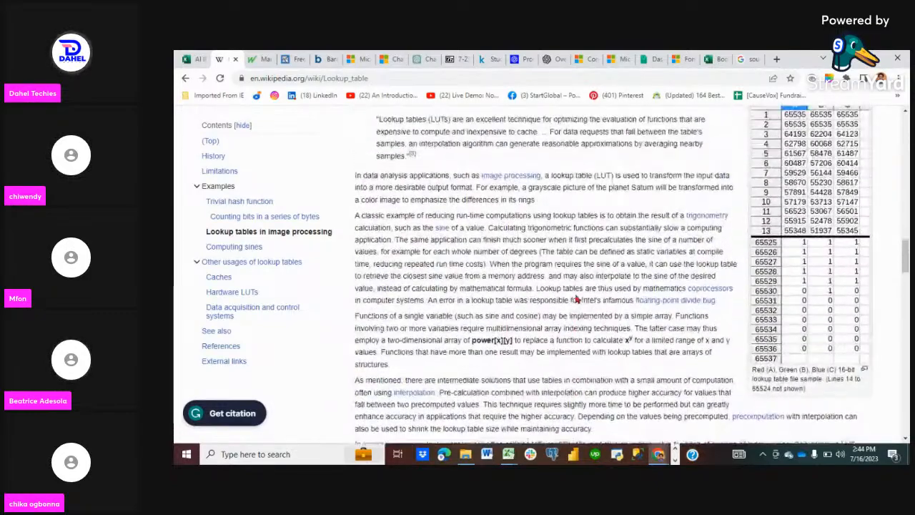
scroll(576, 299, up, 2)
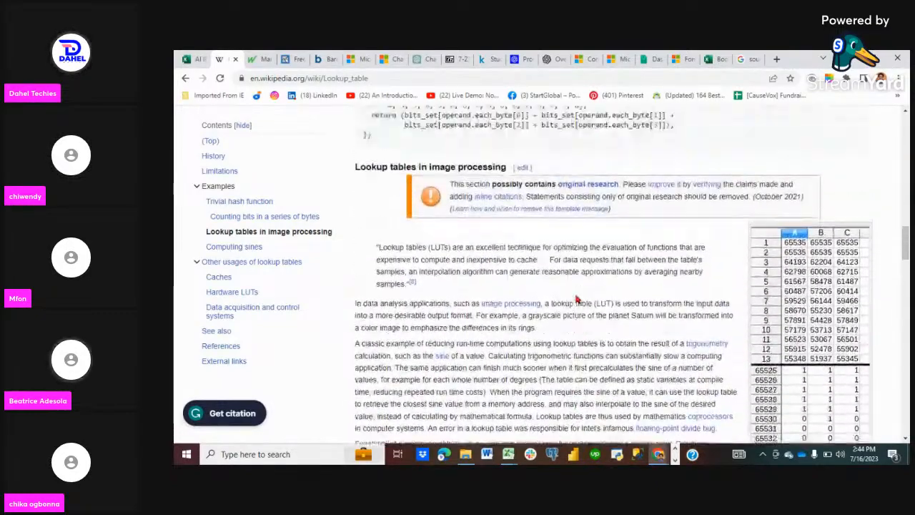
scroll(576, 299, up, 1)
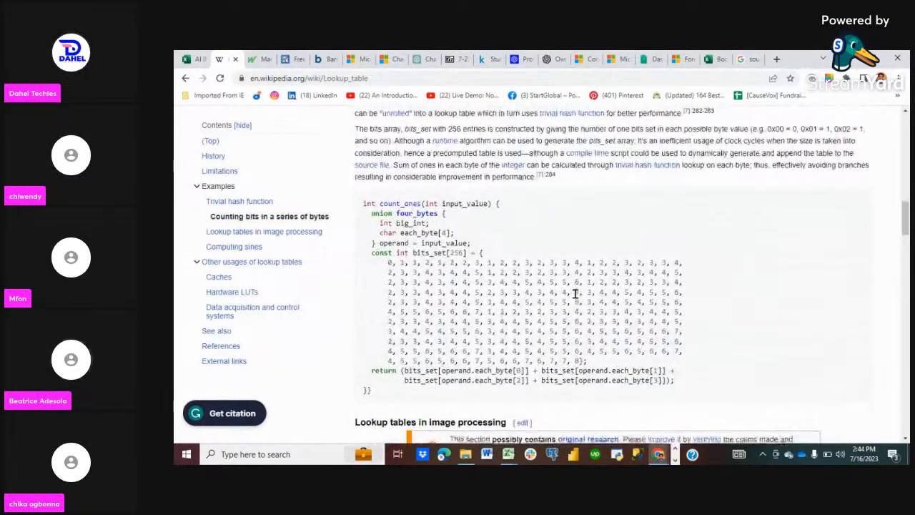
scroll(575, 296, up, 1)
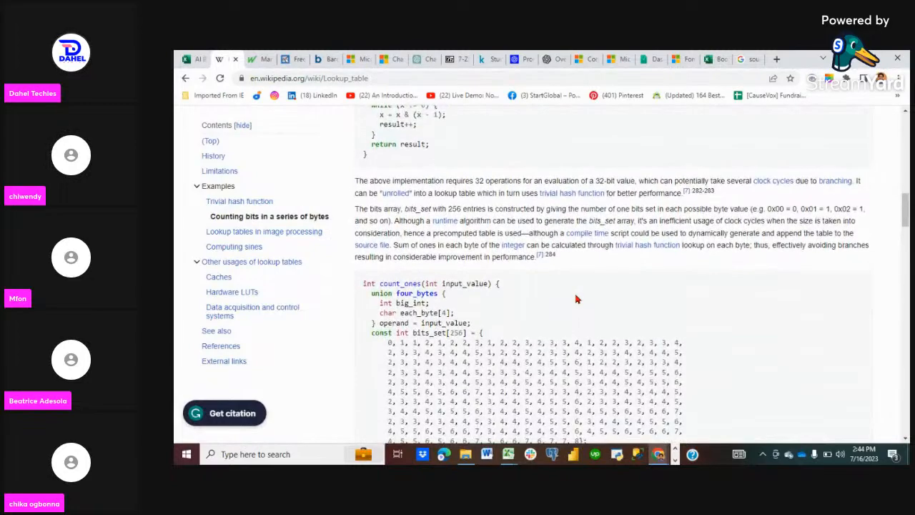
scroll(577, 299, up, 3)
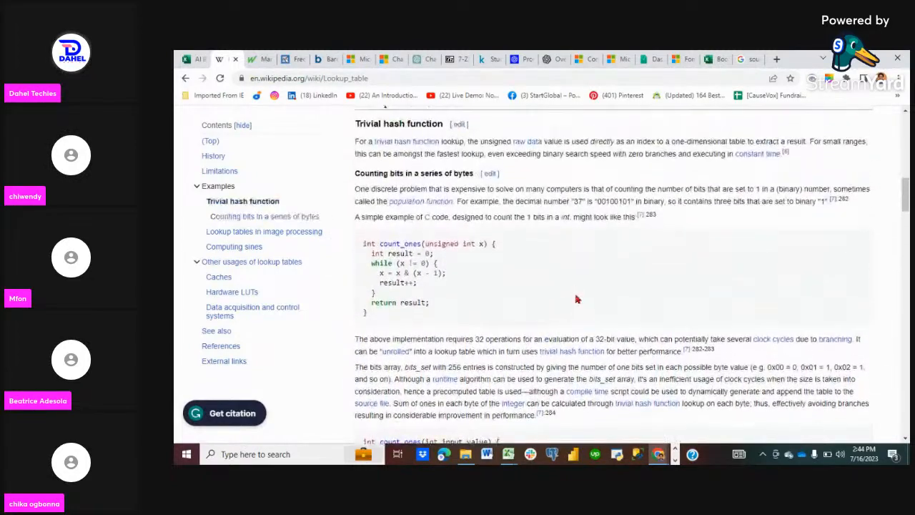
scroll(576, 299, up, 3)
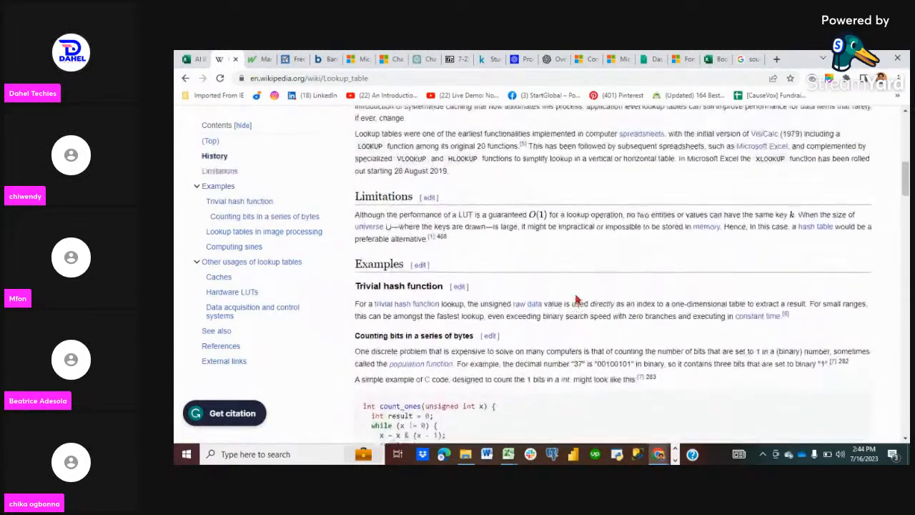
scroll(577, 299, up, 3)
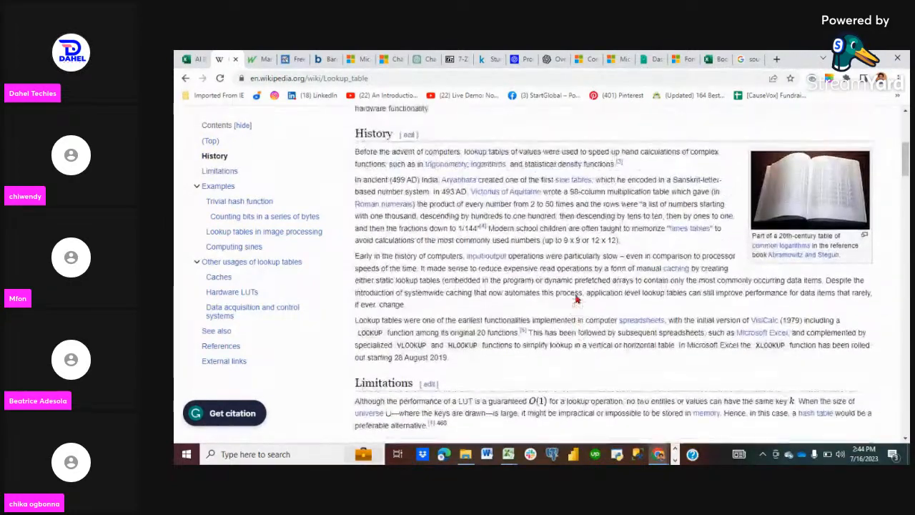
scroll(575, 294, up, 3)
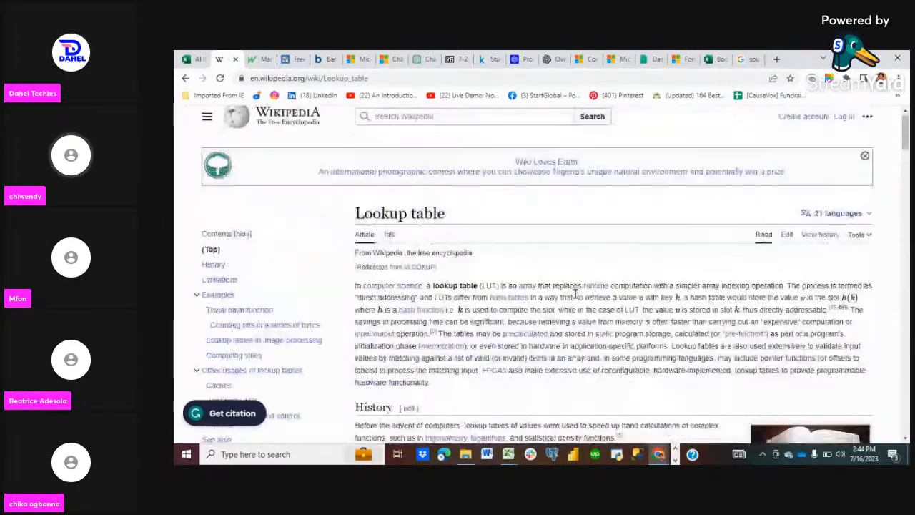
scroll(575, 294, down, 1)
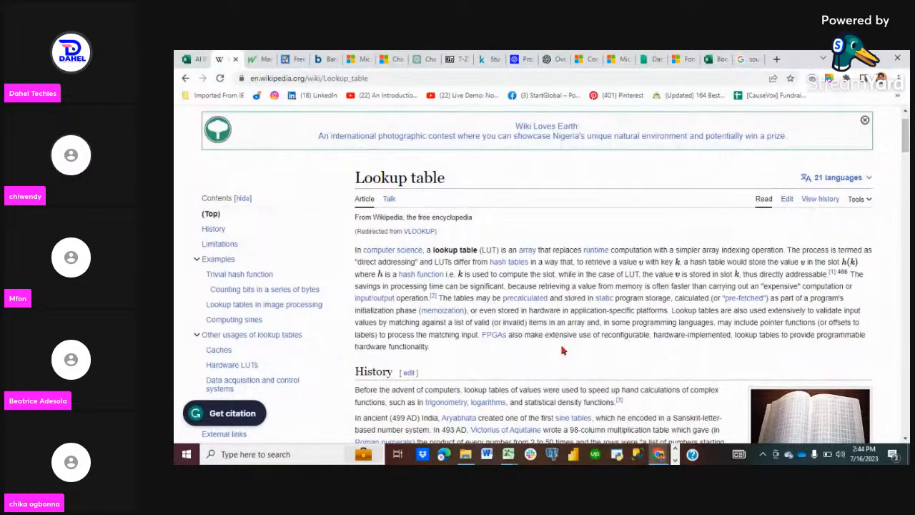
click(210, 62)
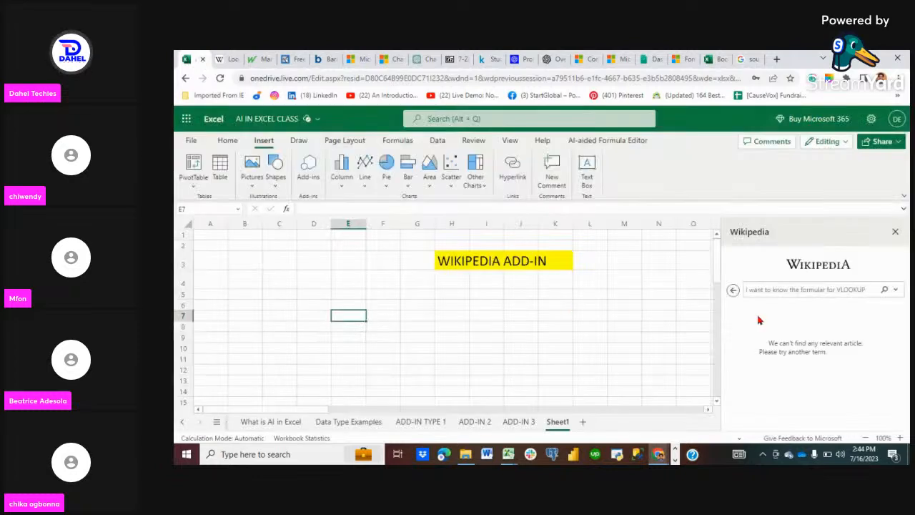
Replace the add-in's VLOOKUP query with 'SUM FUNCTION' and run the search.
triple_click(770, 288)
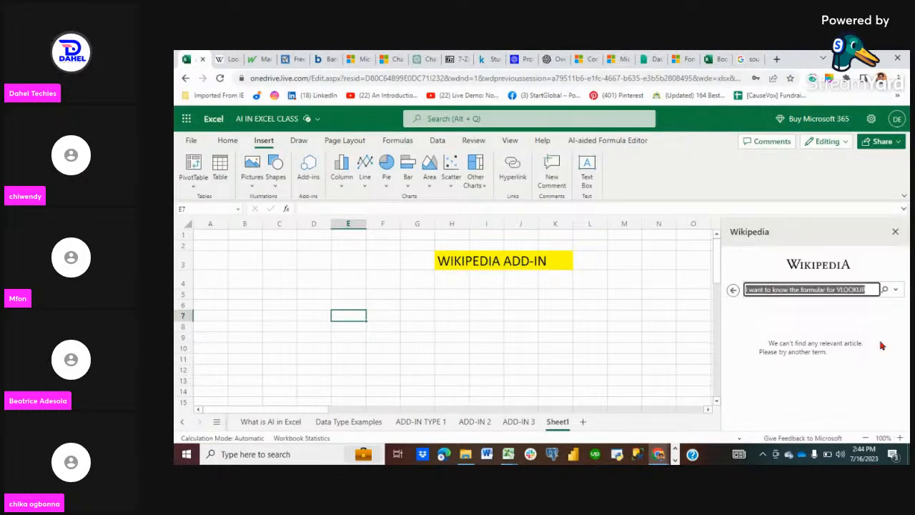
click(894, 291)
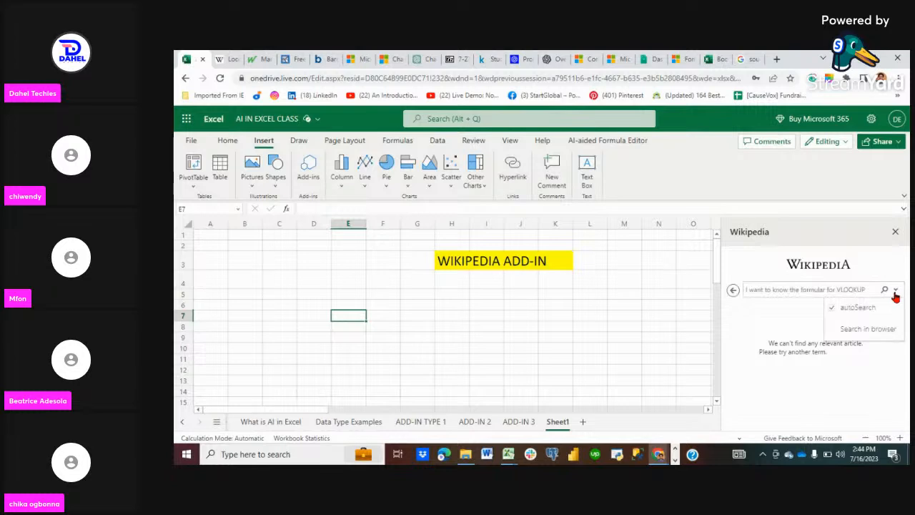
click(764, 289)
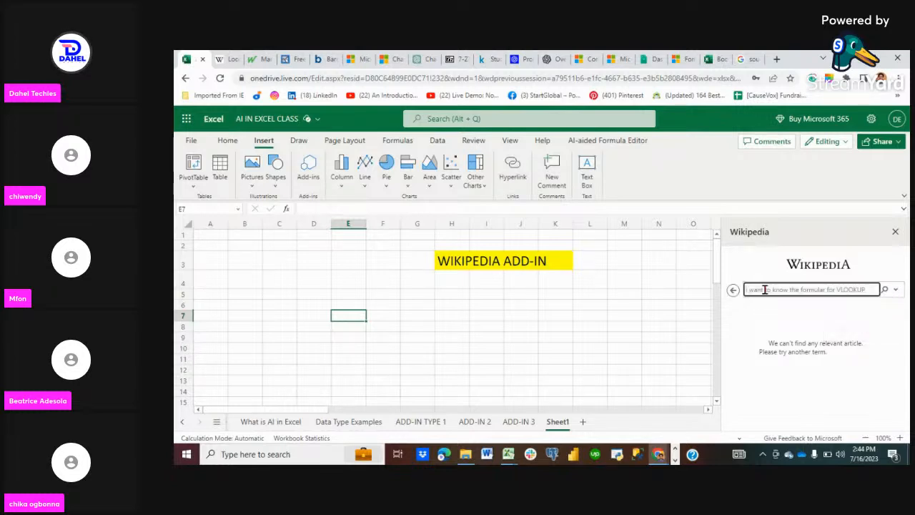
triple_click(828, 288)
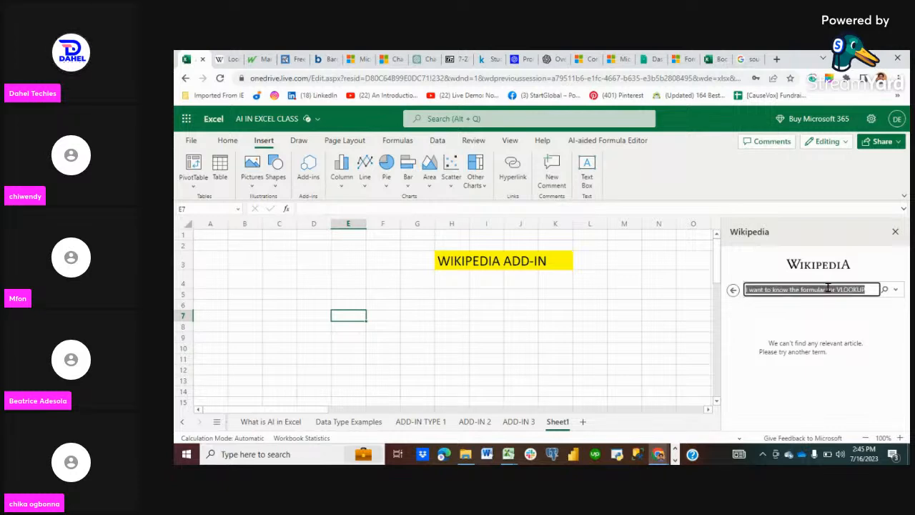
text(SUM FUNCTION)
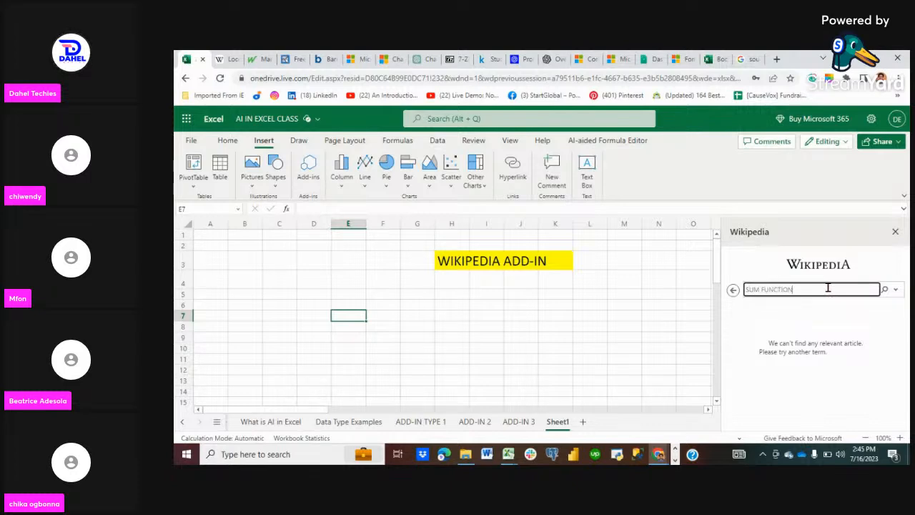
key(Return)
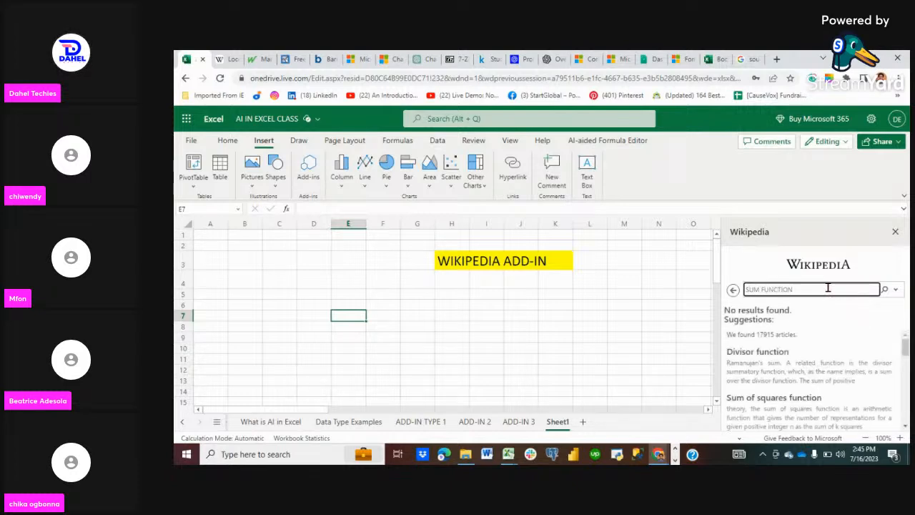
Browse the suggested articles and open 'Error function'.
scroll(860, 345, down, 1)
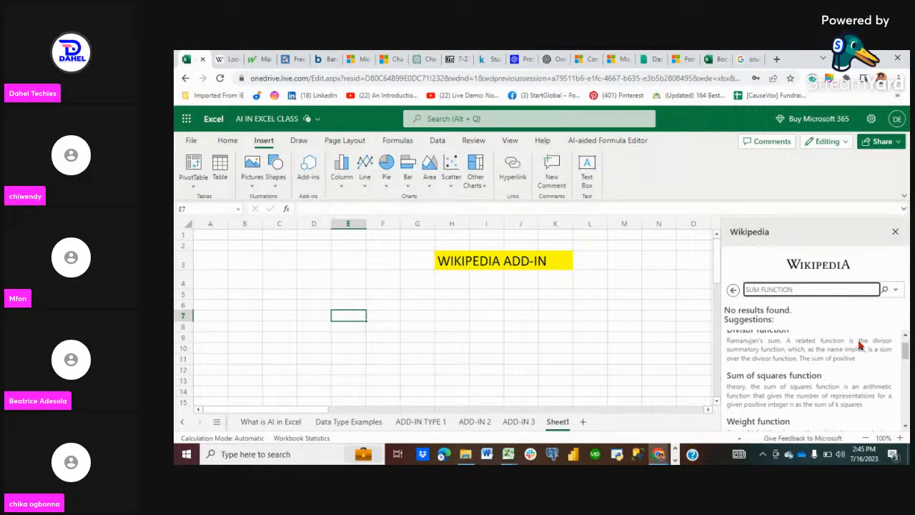
scroll(860, 346, up, 1)
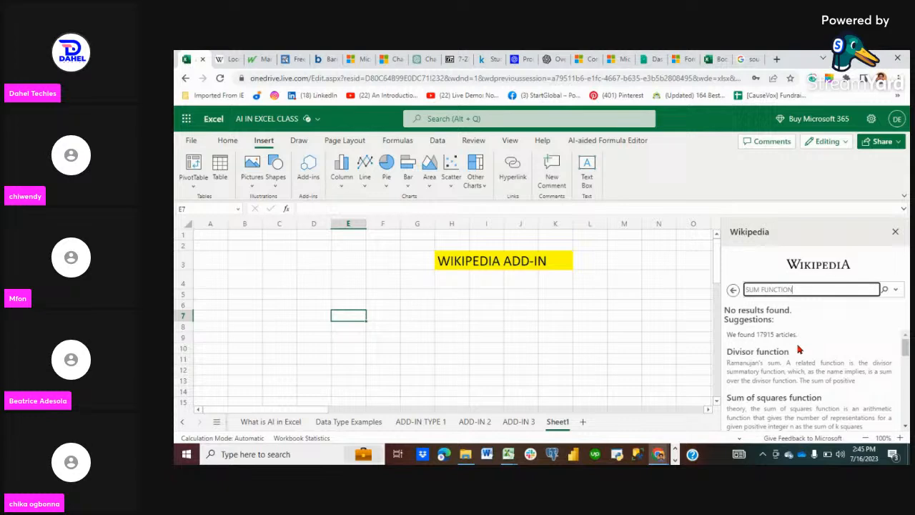
scroll(798, 349, down, 3)
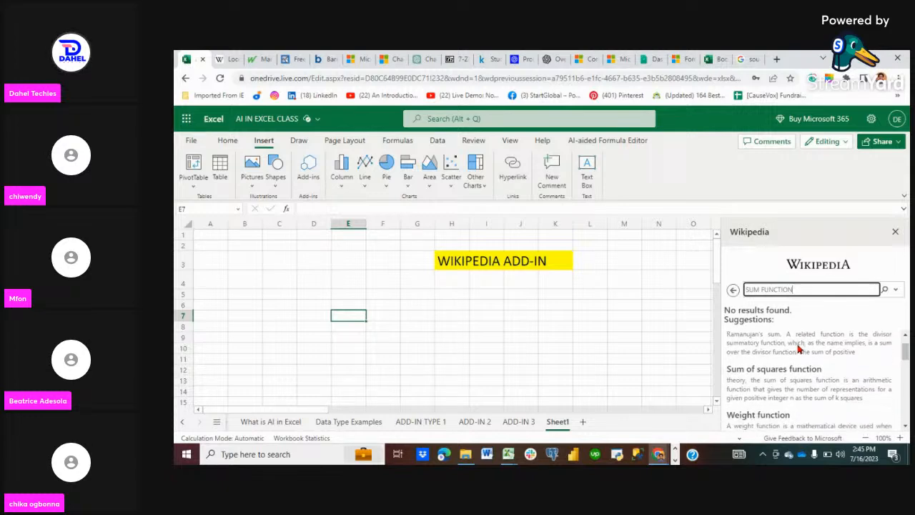
scroll(798, 348, down, 1)
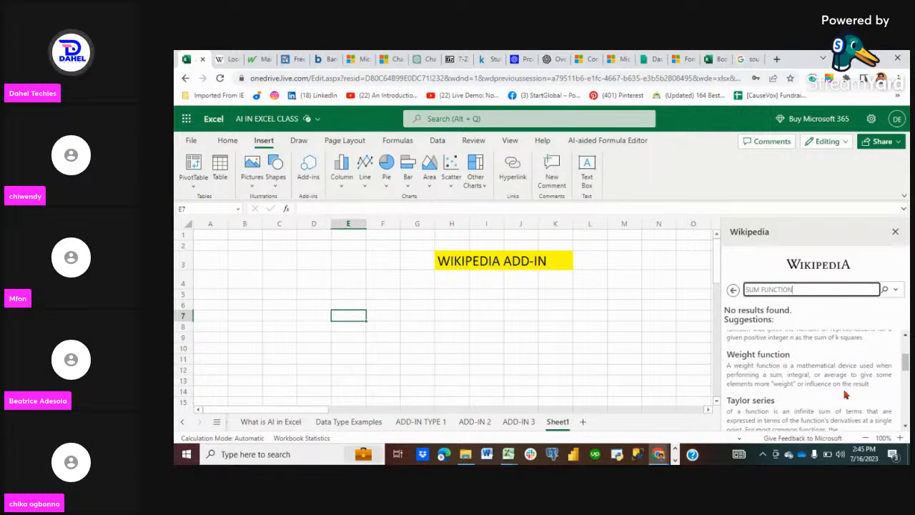
scroll(844, 394, down, 6)
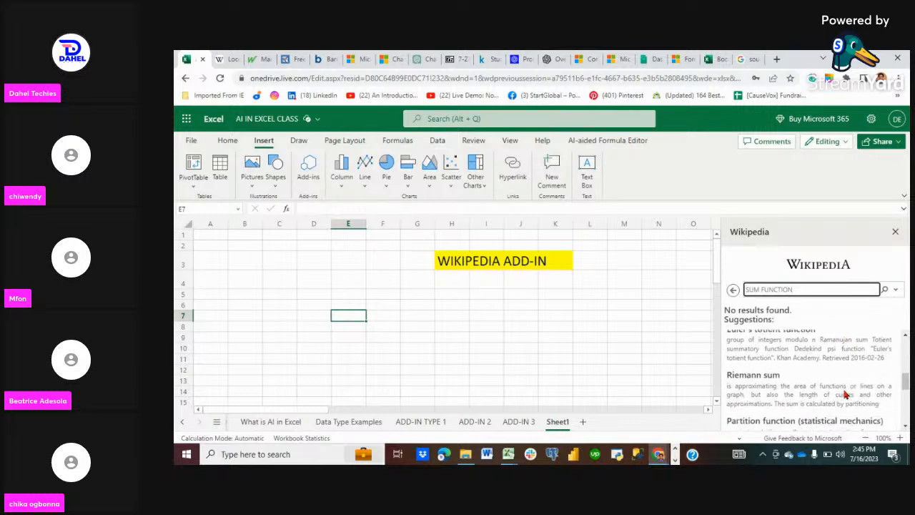
scroll(822, 390, down, 1)
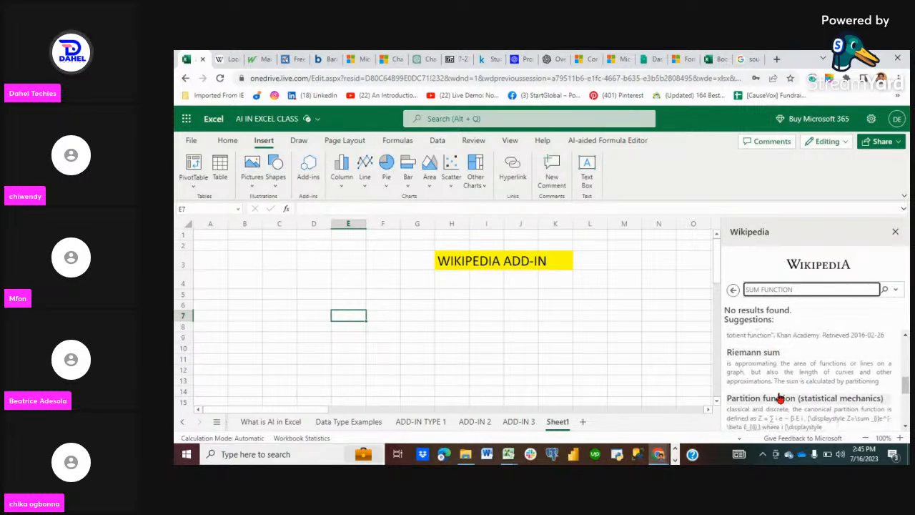
scroll(780, 398, down, 4)
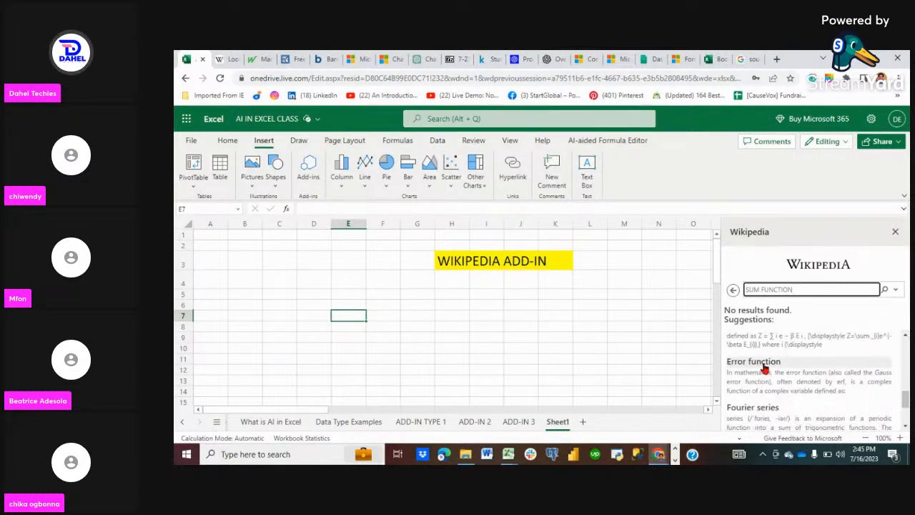
scroll(759, 368, down, 1)
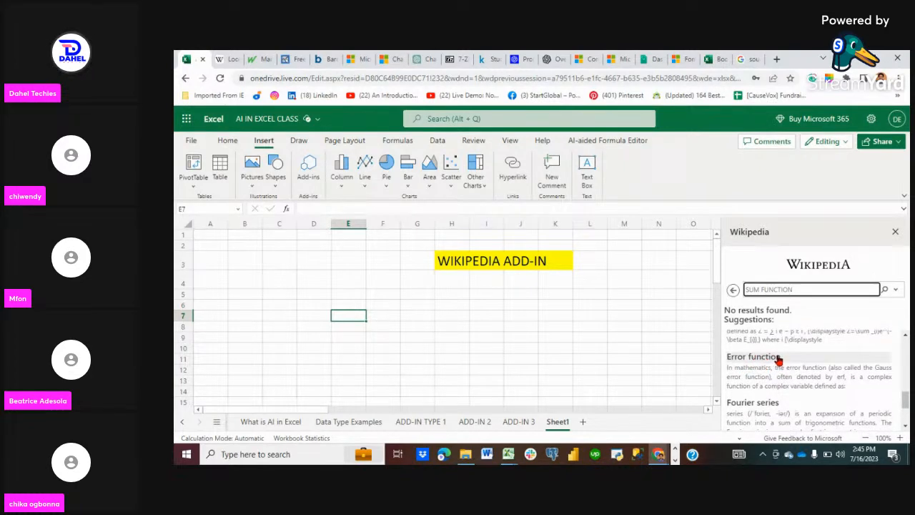
scroll(786, 362, down, 2)
scroll(786, 363, up, 2)
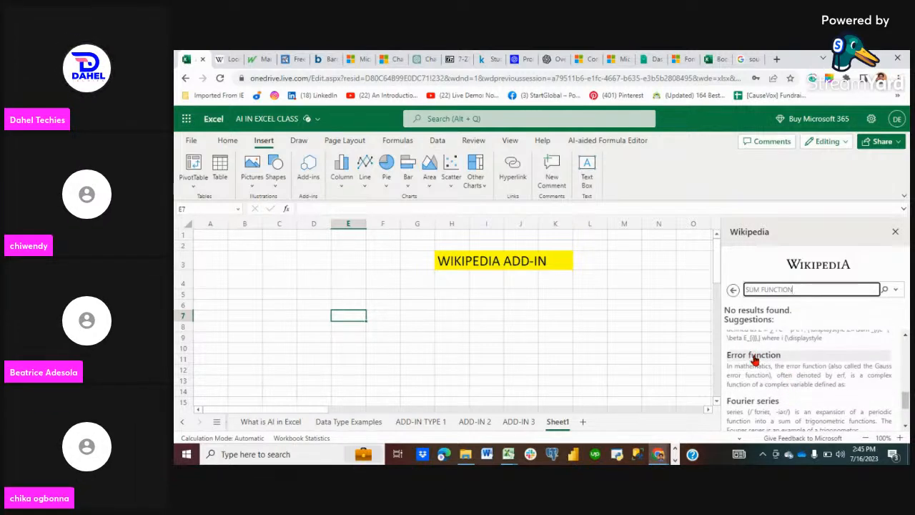
click(754, 357)
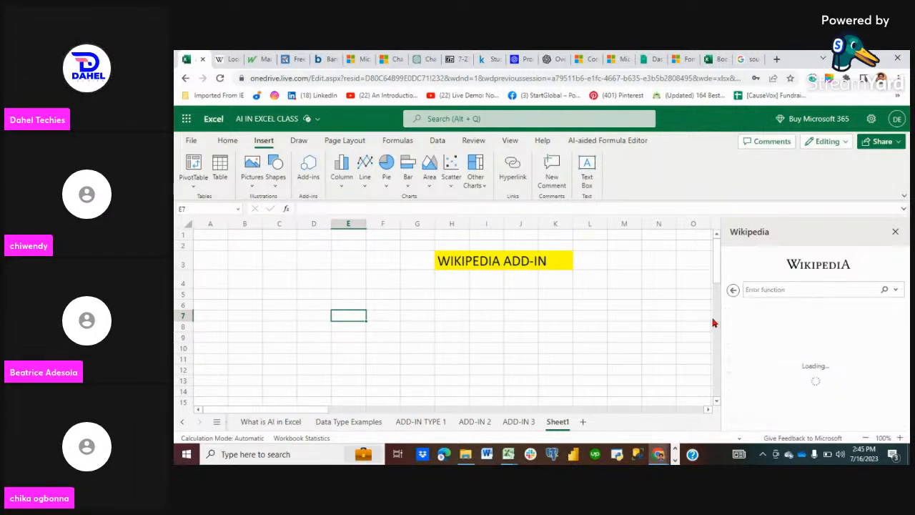
drag(719, 323, 475, 329)
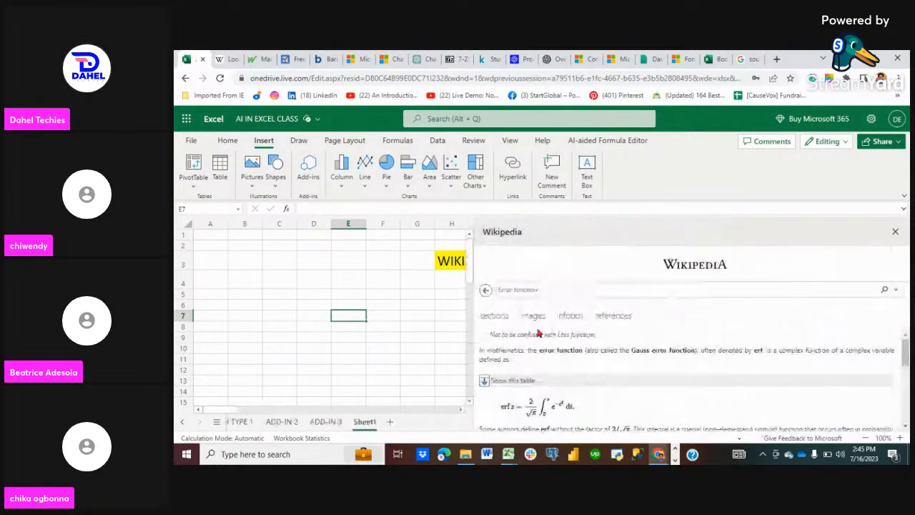
scroll(615, 335, down, 2)
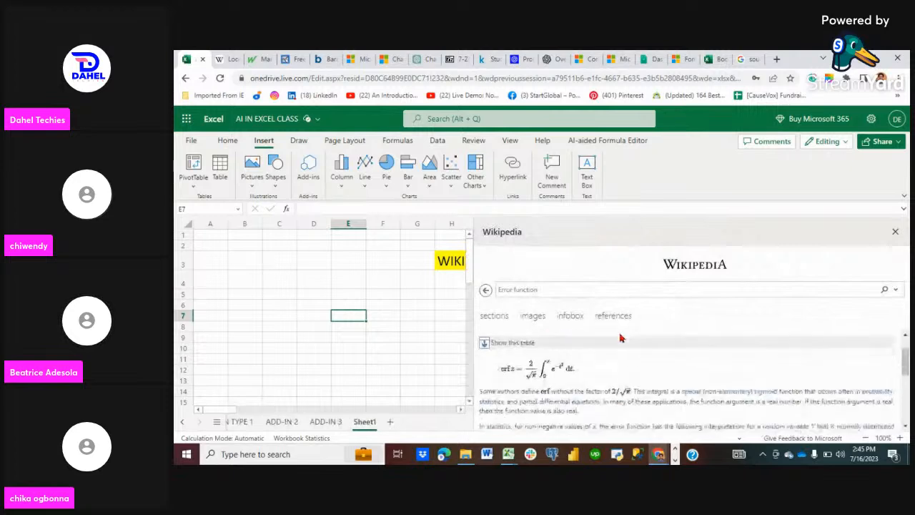
scroll(620, 338, up, 1)
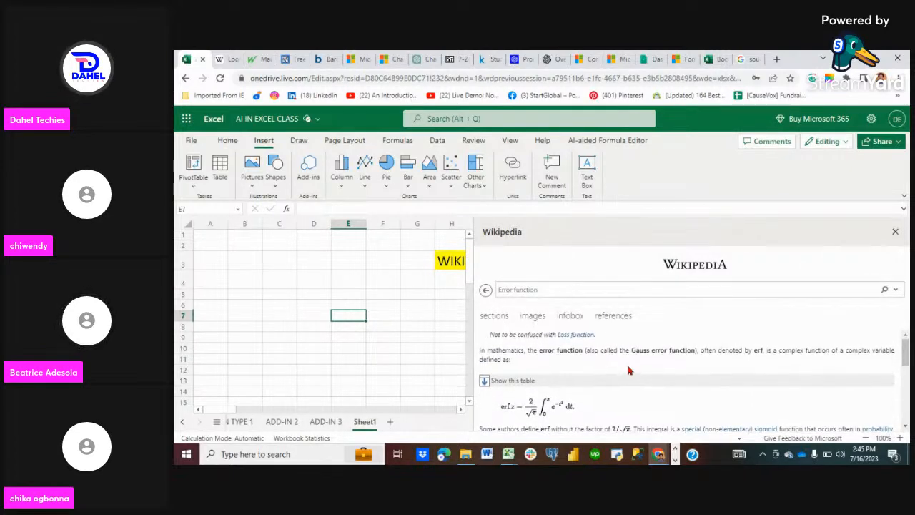
scroll(629, 371, down, 1)
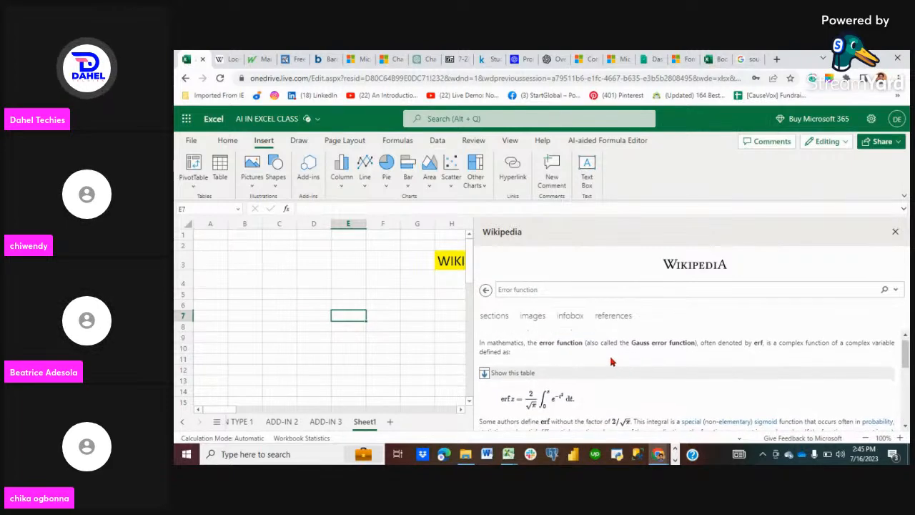
scroll(609, 363, down, 1)
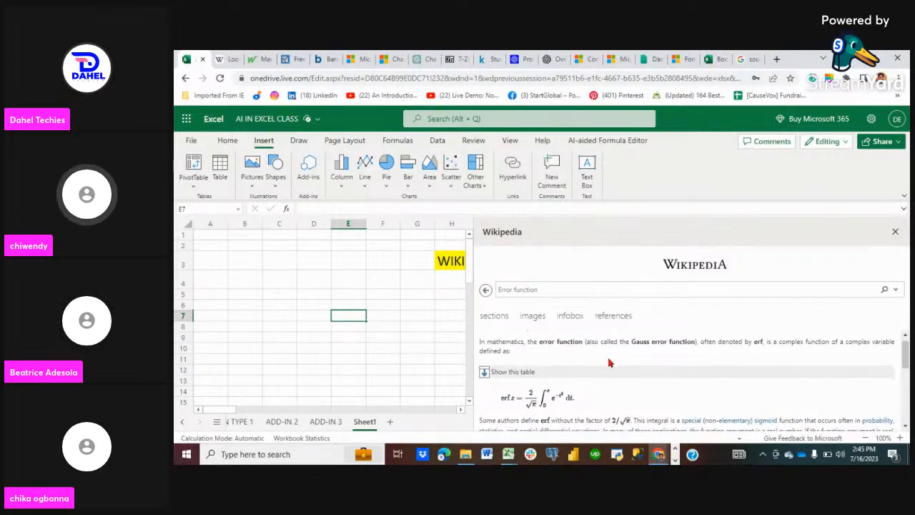
scroll(609, 363, down, 5)
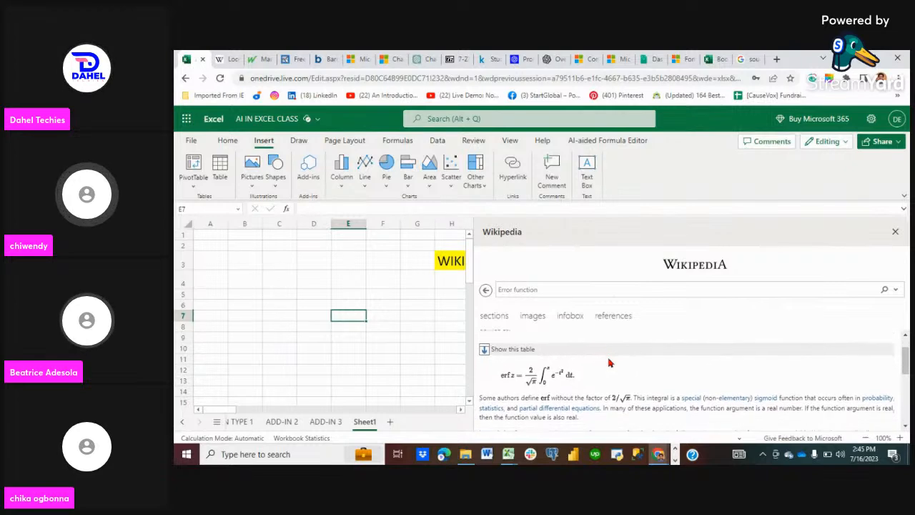
scroll(609, 363, down, 10)
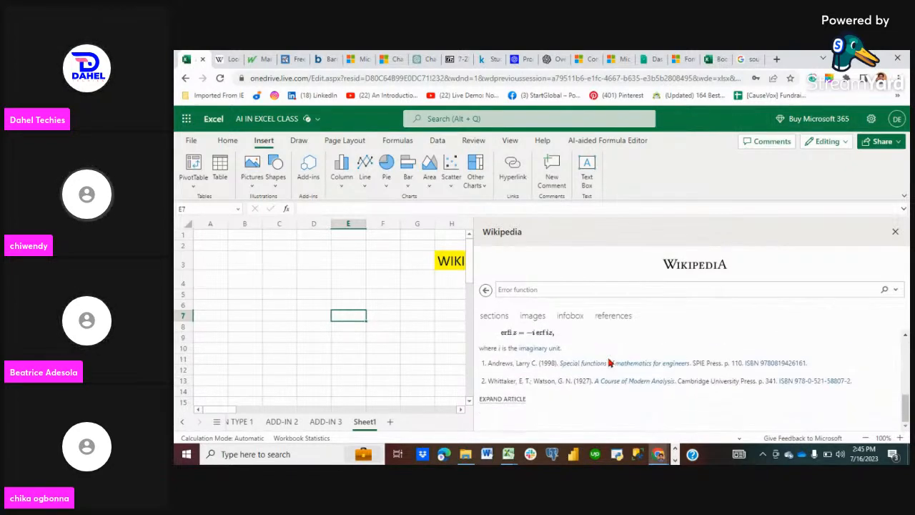
scroll(609, 363, up, 15)
scroll(608, 363, up, 2)
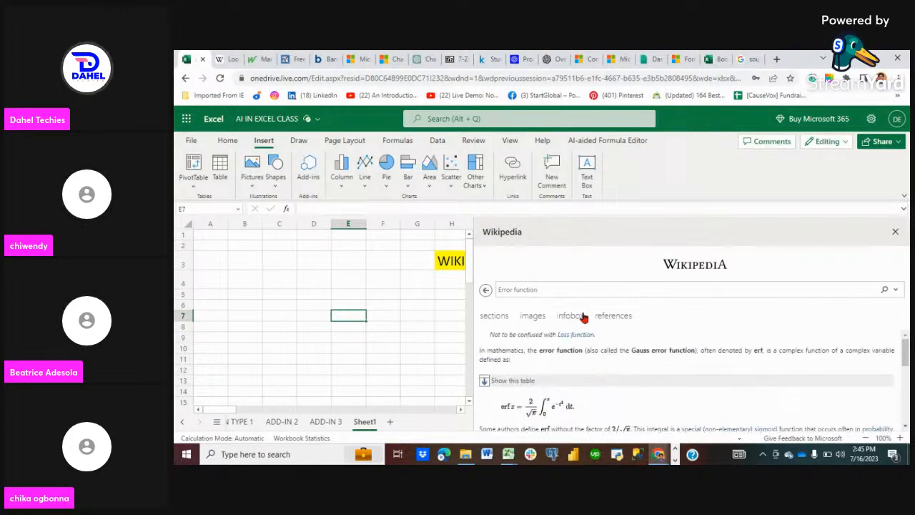
Extend the Wikipedia query to 'Error function in Microsoft Excel' and run the search.
click(559, 288)
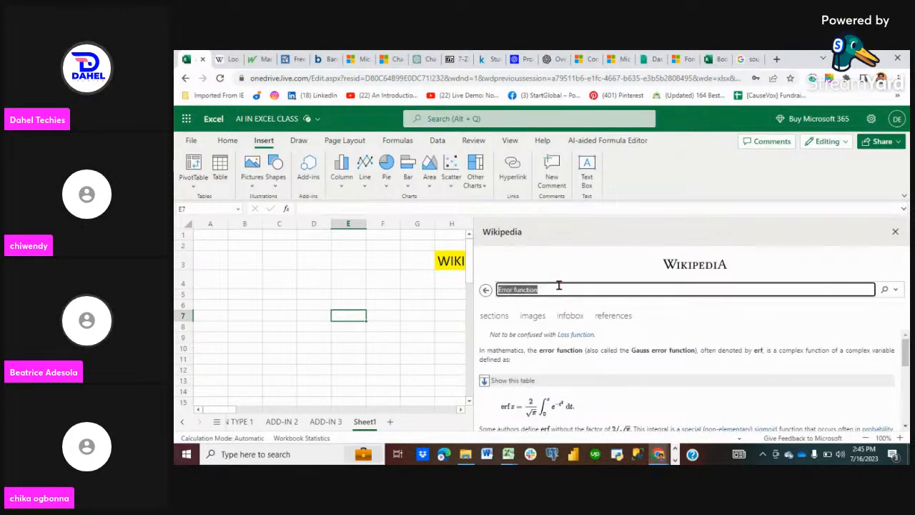
click(559, 286)
text(in Micro)
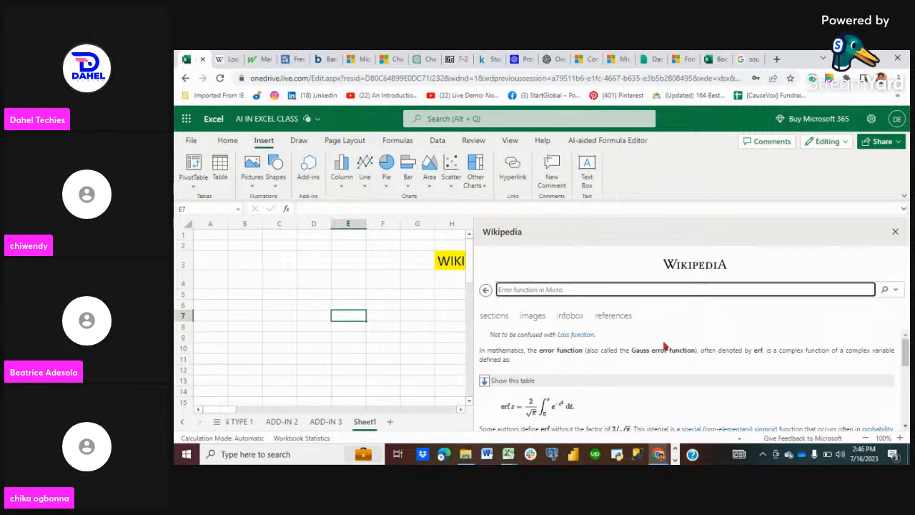
text(soft Excel)
key(Return)
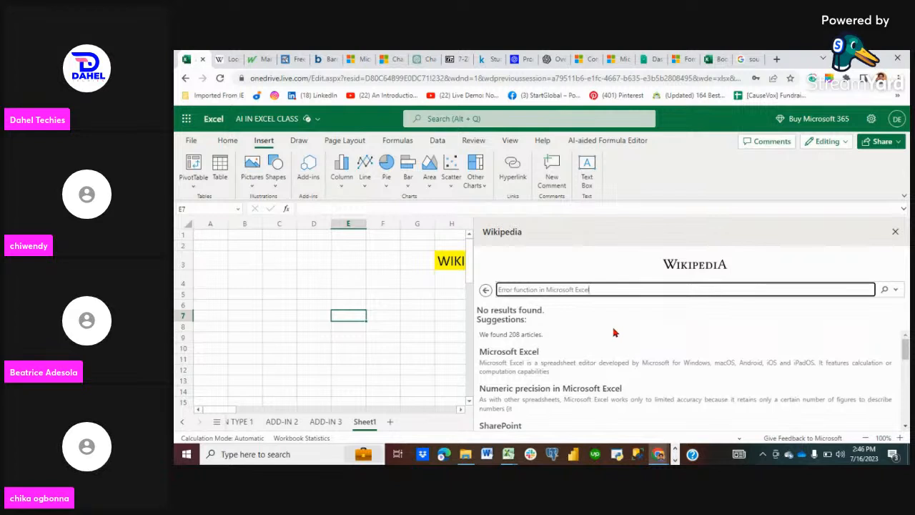
Browse the suggestions such as Microsoft Office 2010 and Microsoft SQL Server, then delete the query's last letter.
scroll(562, 363, down, 2)
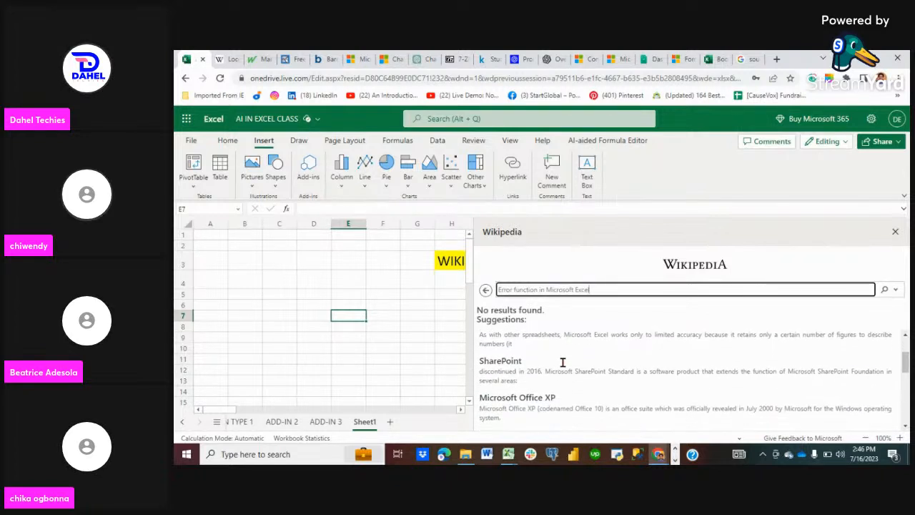
scroll(562, 363, up, 2)
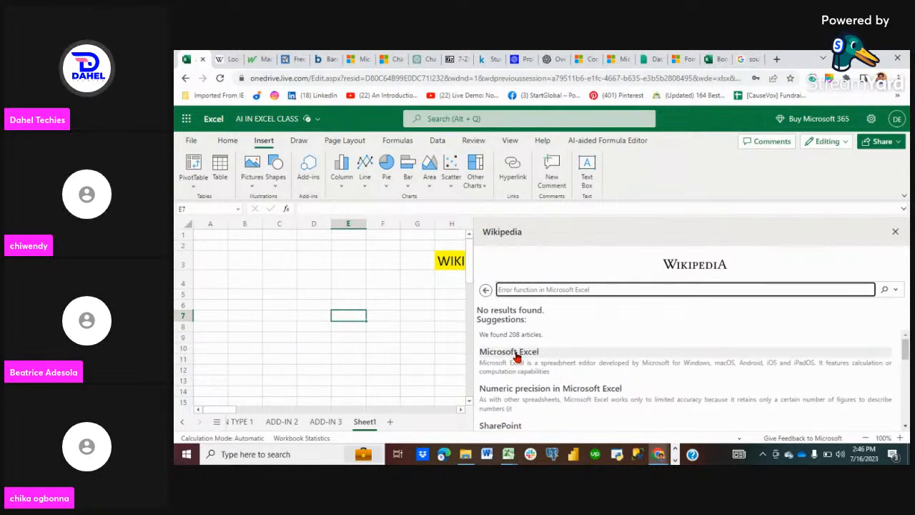
scroll(564, 365, down, 2)
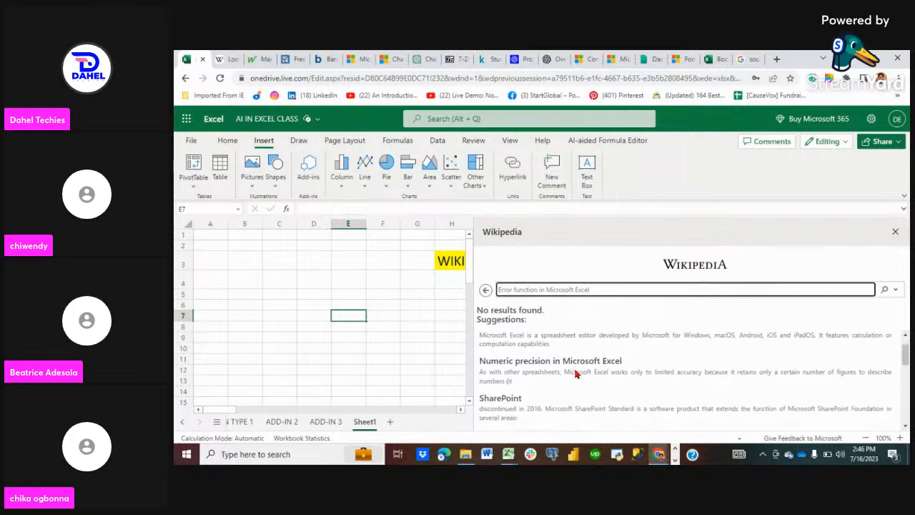
scroll(533, 361, down, 1)
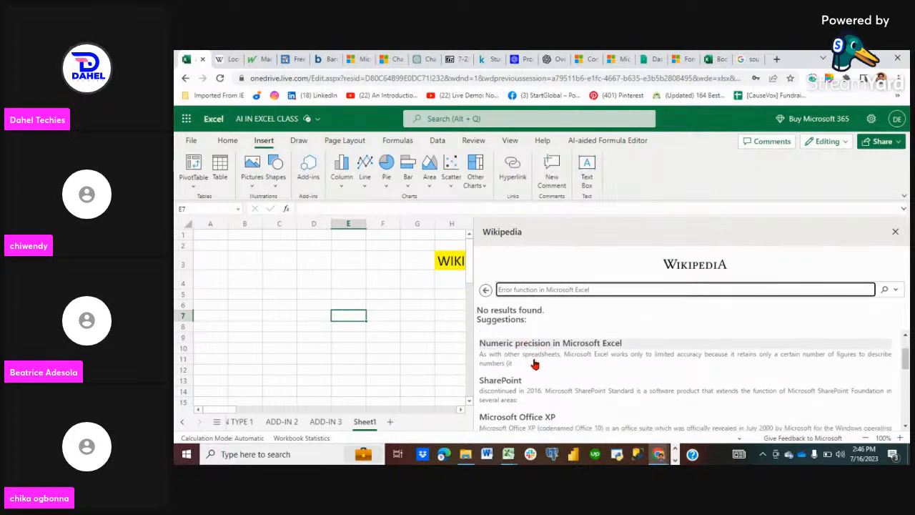
scroll(533, 363, down, 2)
scroll(575, 369, down, 1)
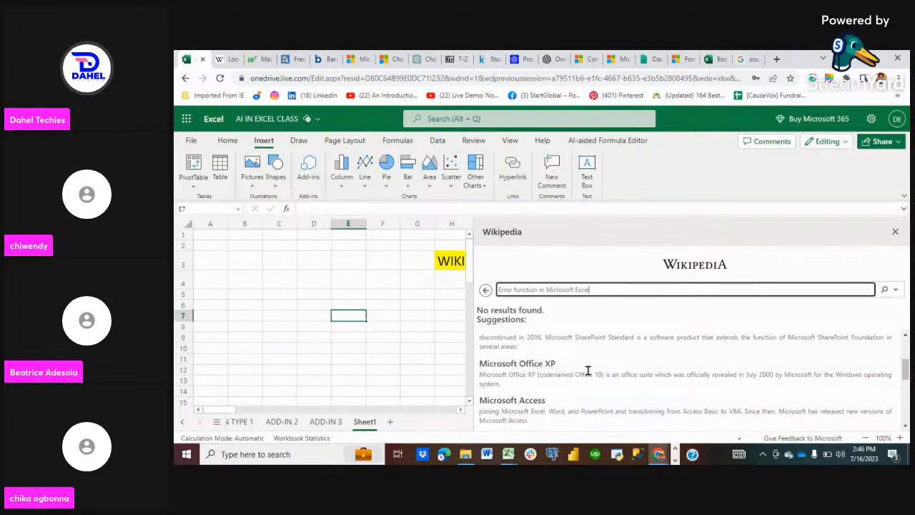
scroll(587, 369, down, 3)
scroll(588, 369, down, 5)
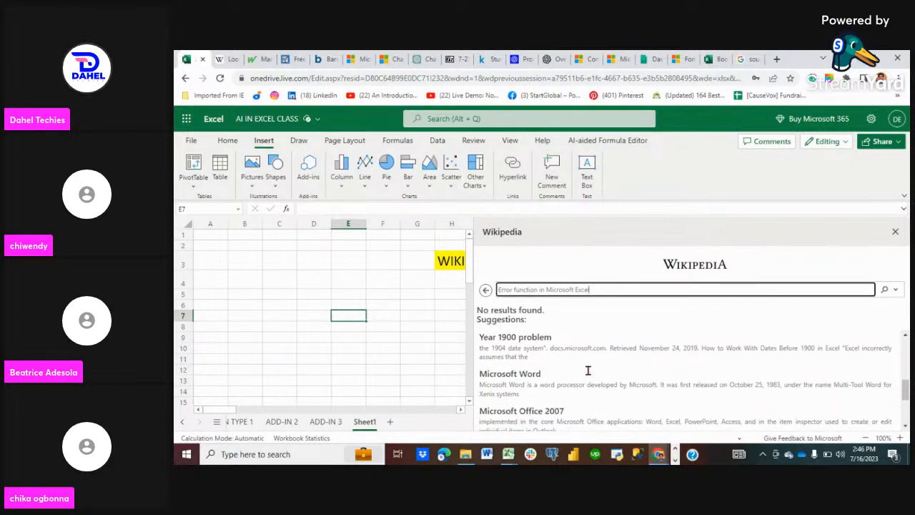
scroll(588, 369, down, 1)
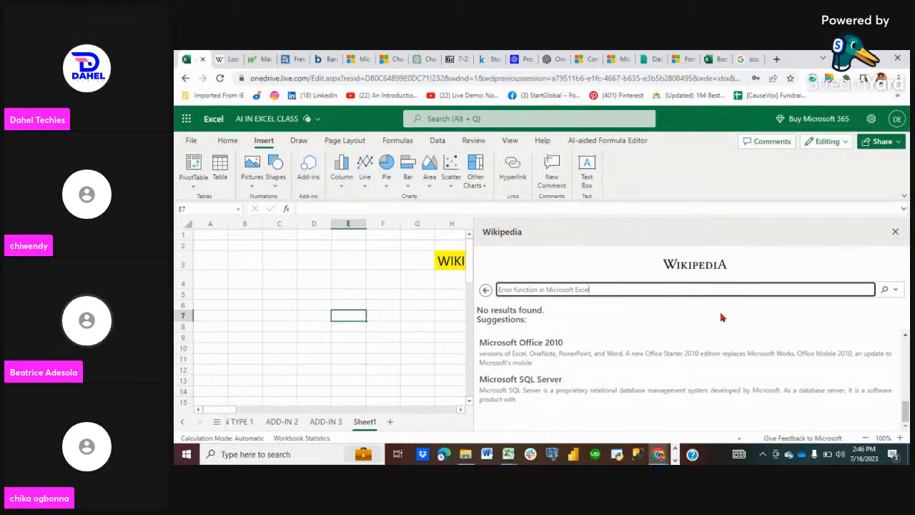
key(BackSpace)
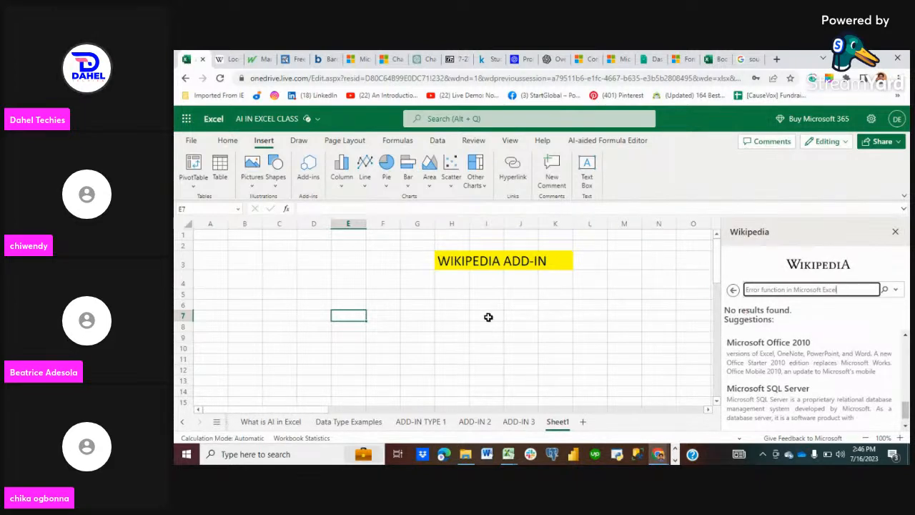
Rename the Sheet1 worksheet tab to 'ADD-IN 4'.
double_click(562, 425)
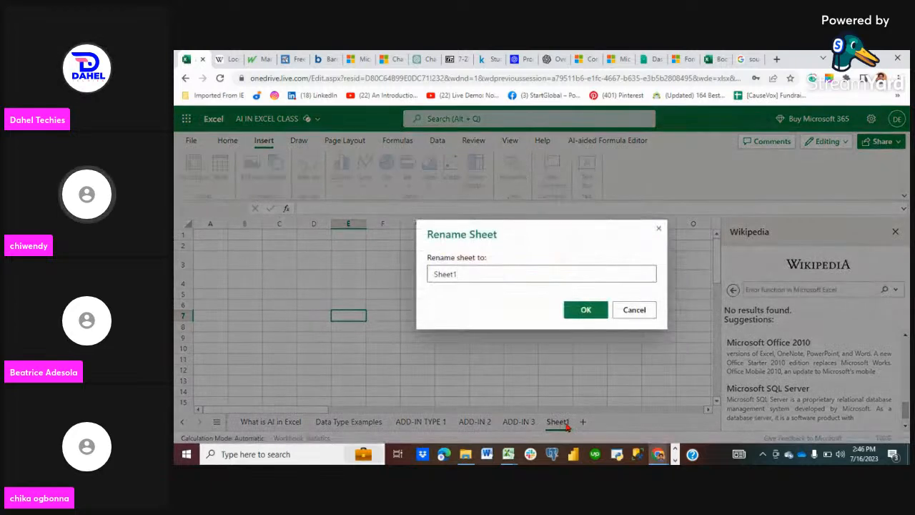
key(BackSpace)
text(AA)
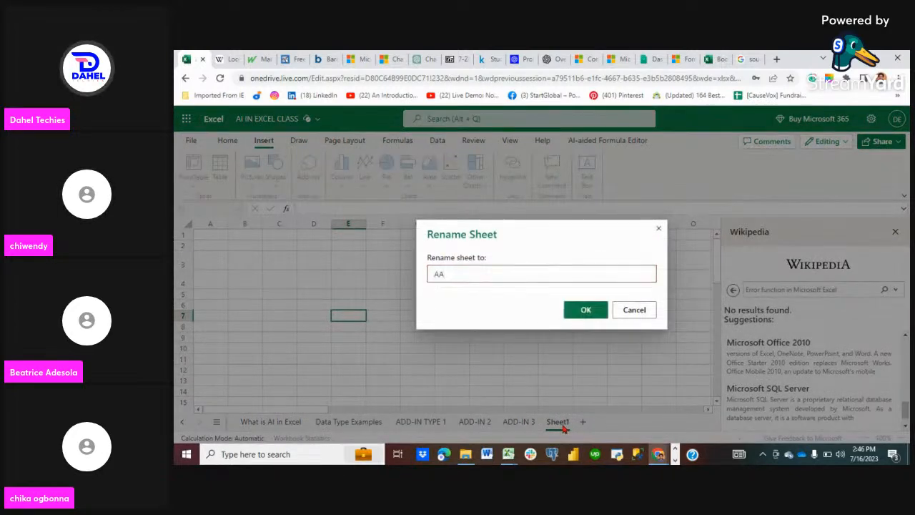
key(BackSpace)
text(D)
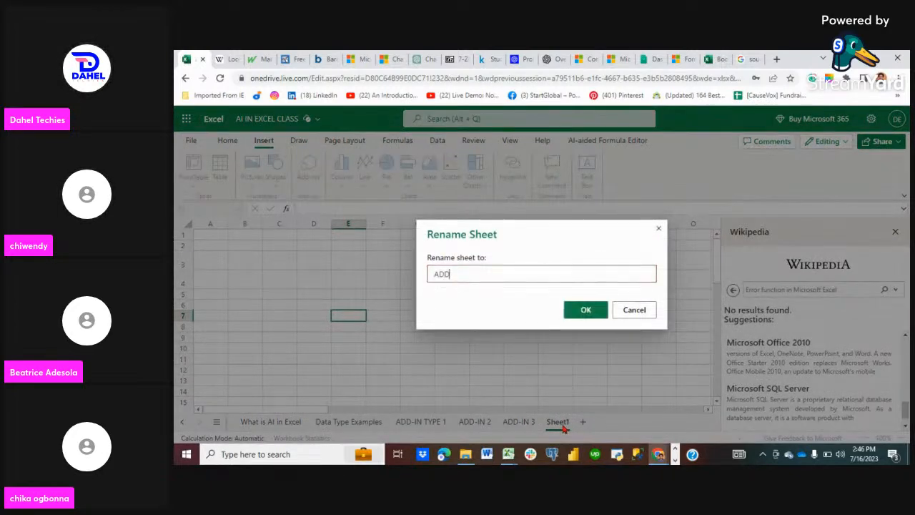
text(D-IN 4)
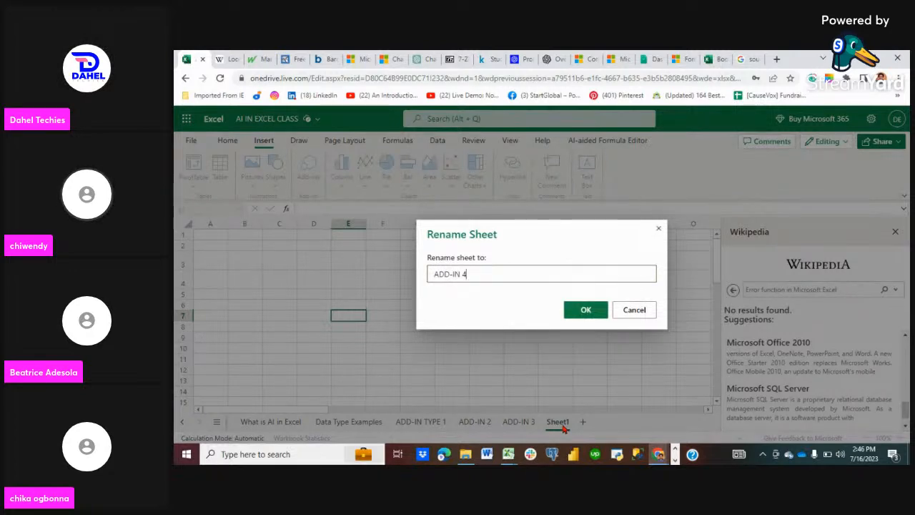
click(585, 310)
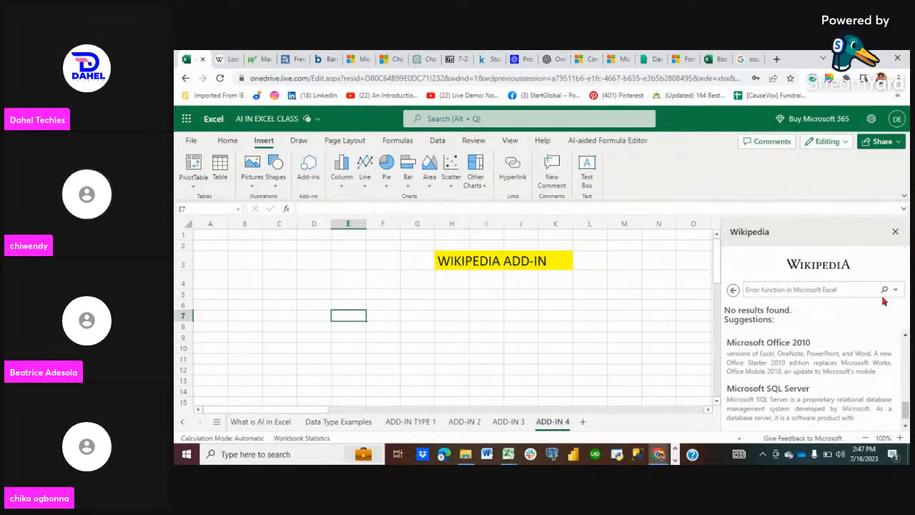
Close the Wikipedia add-in pane and display the Data tab commands.
click(896, 233)
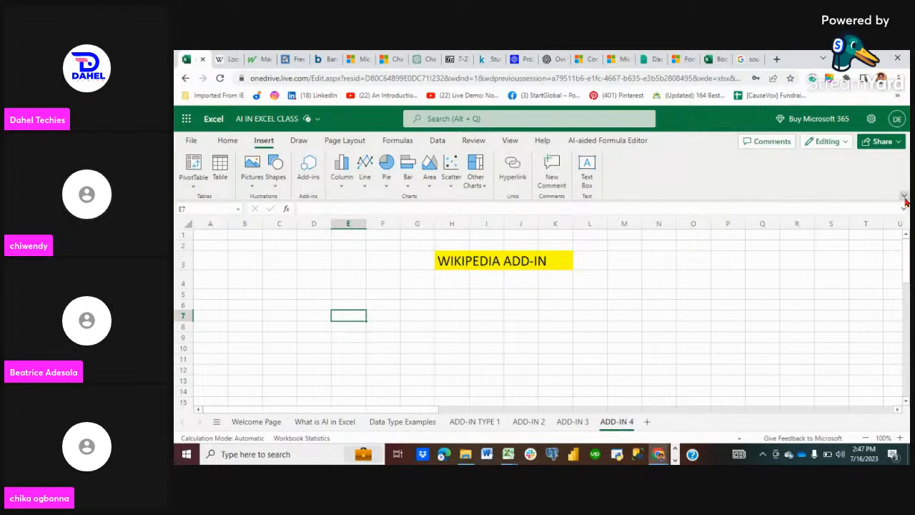
click(905, 203)
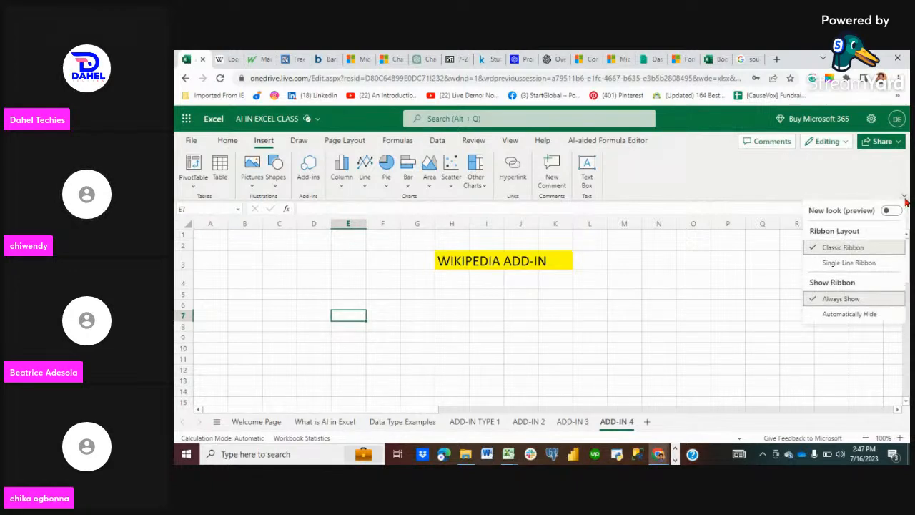
click(719, 170)
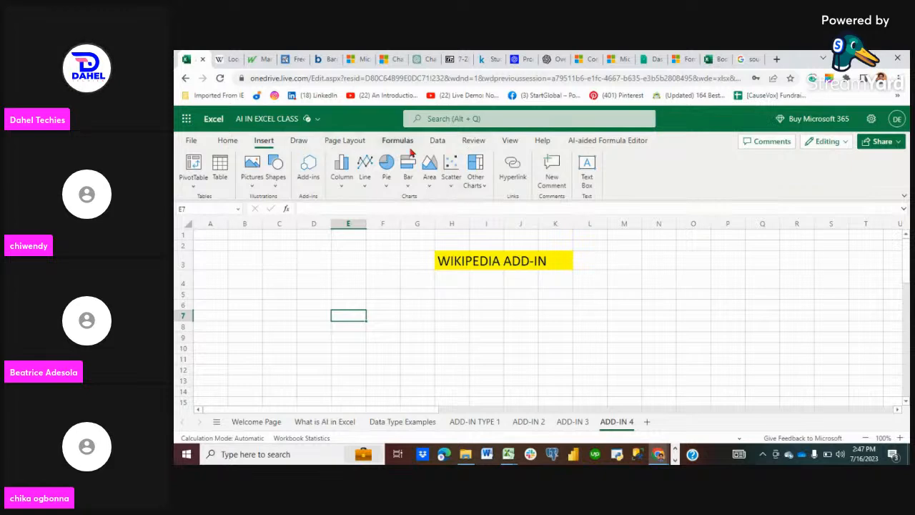
click(433, 143)
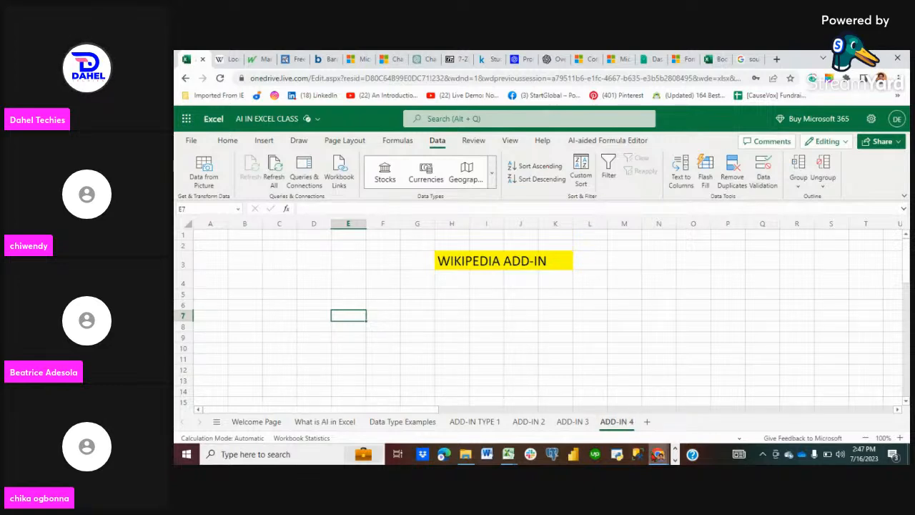
In StreamYard, add the waiting guest's camera to the live stream, then return to Excel.
mouse_move(659, 455)
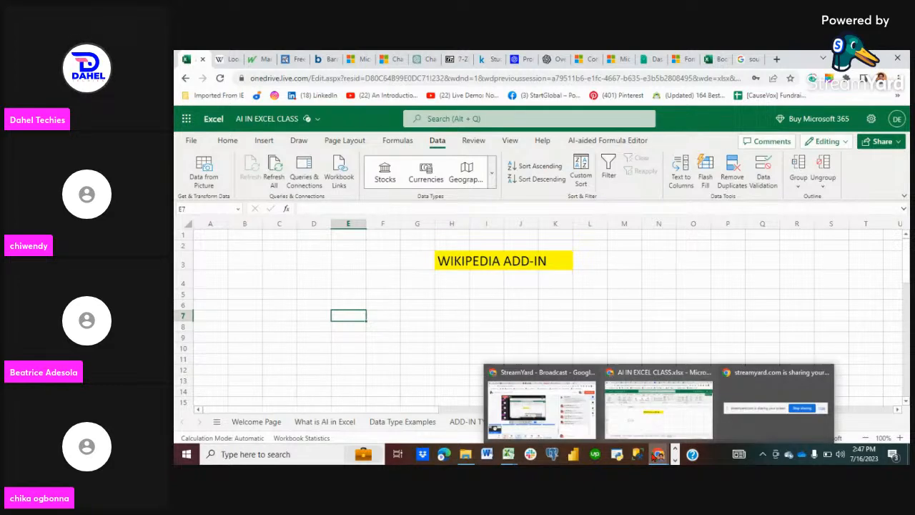
click(549, 422)
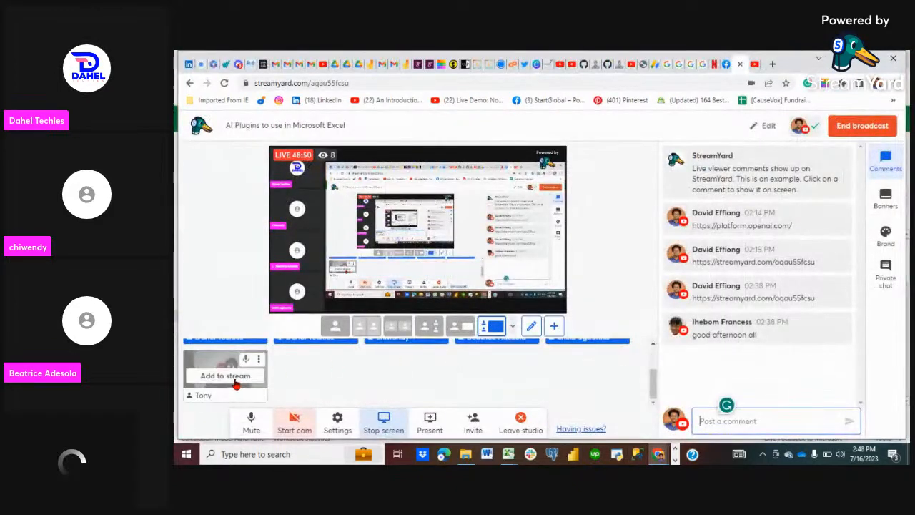
click(236, 383)
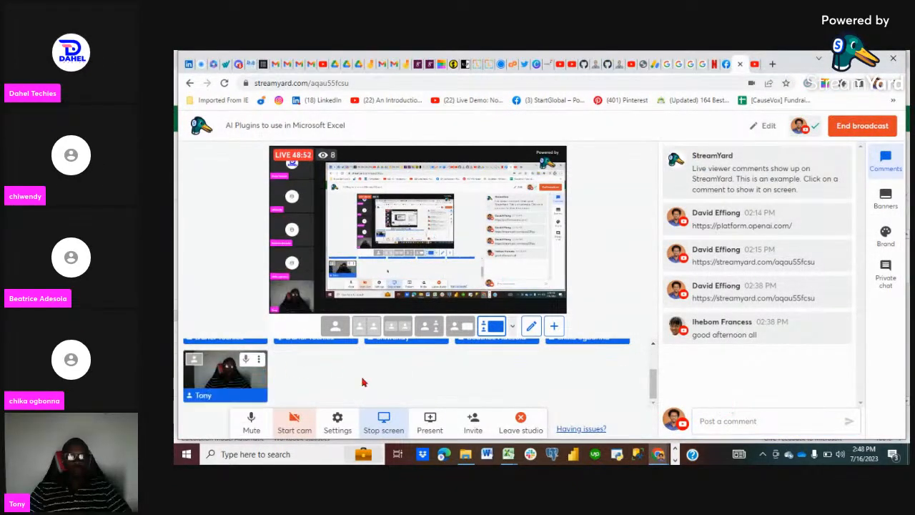
scroll(363, 382, up, 2)
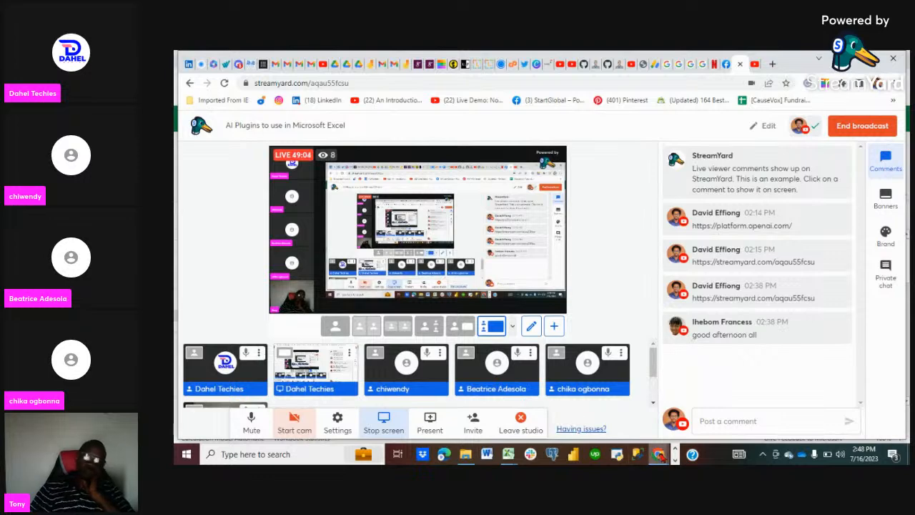
mouse_move(658, 455)
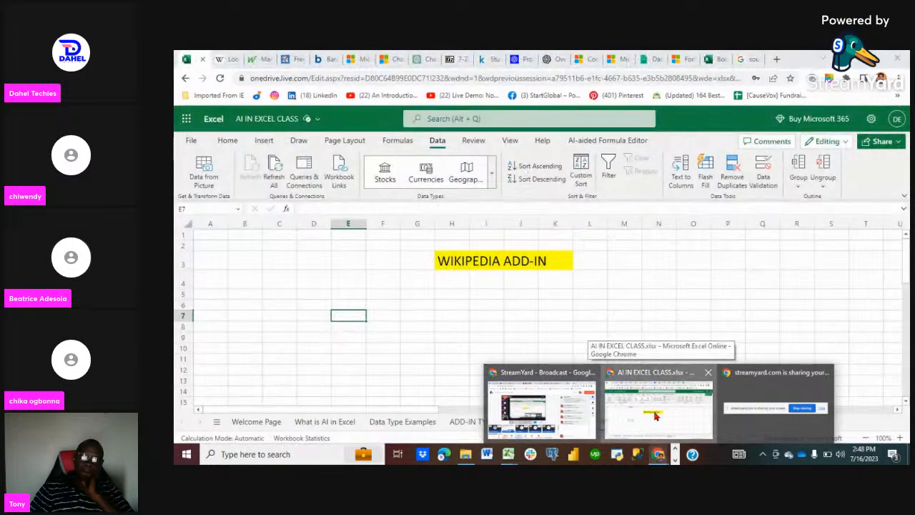
click(656, 415)
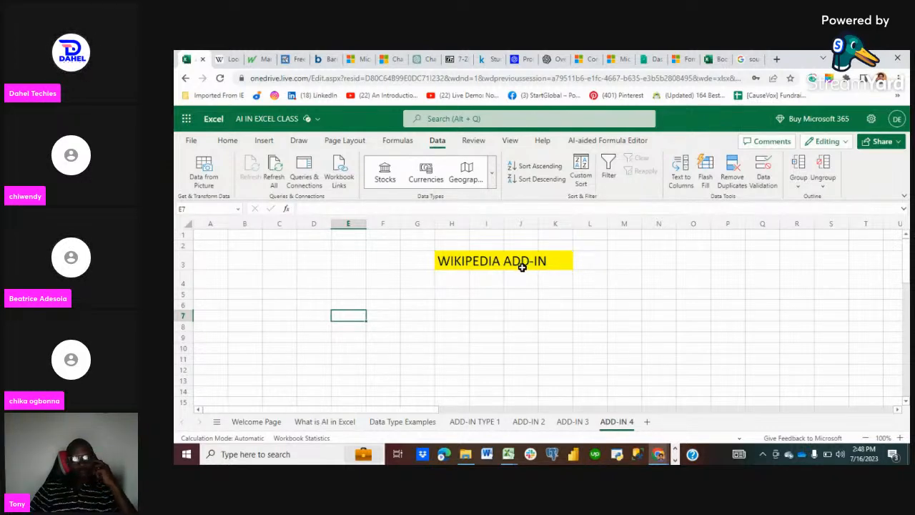
Show the AI-aided Formula Editor commands, then switch to the ChatGPT tab in Chrome.
click(581, 140)
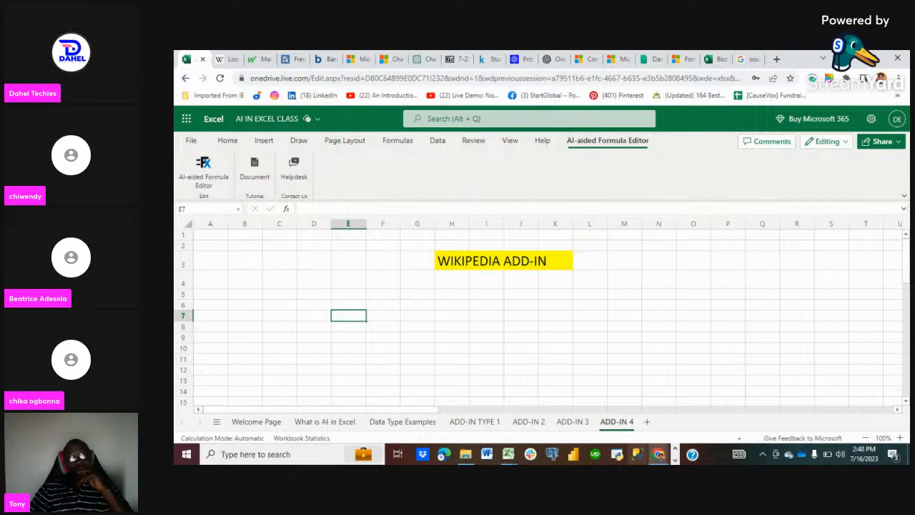
mouse_move(658, 456)
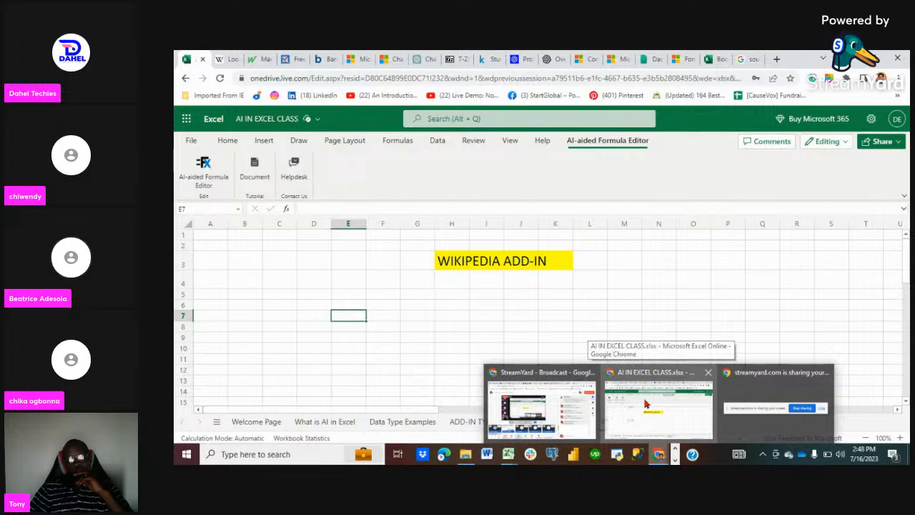
click(641, 402)
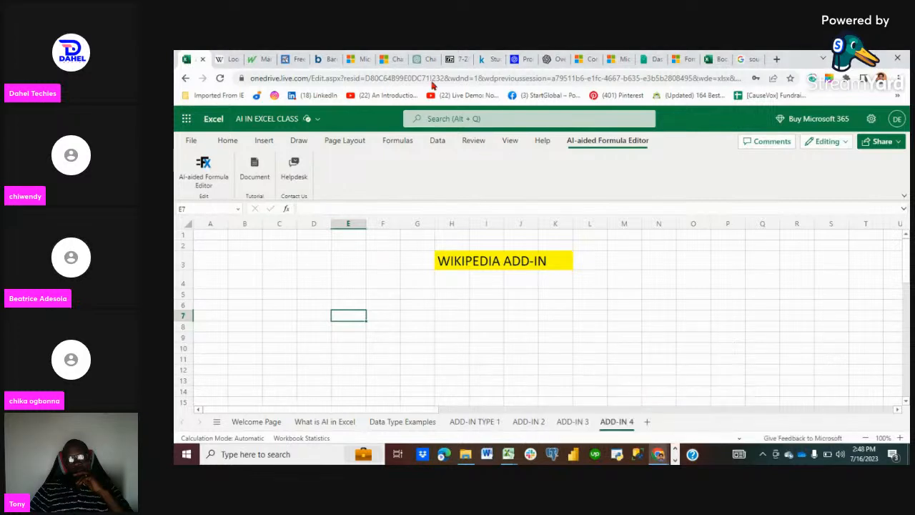
click(423, 60)
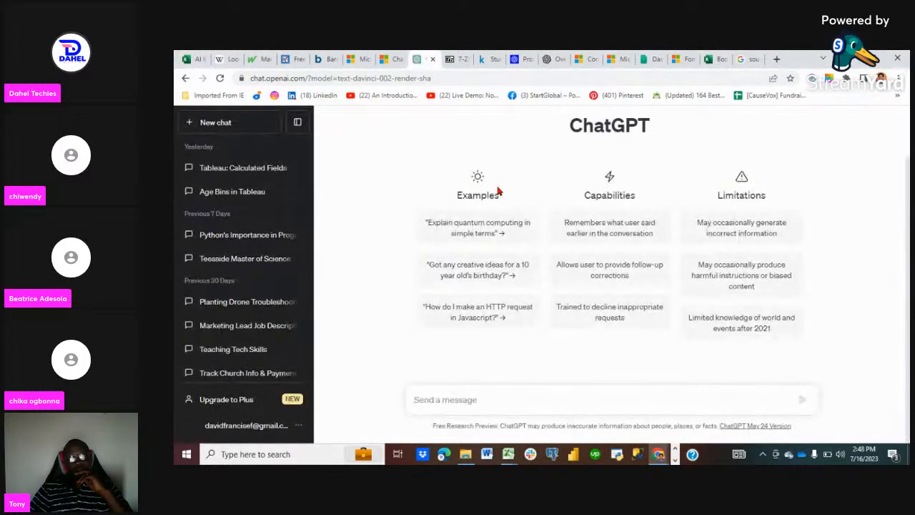
Check the free-trial status in OpenAI Platform's Billing overview, then go to the Pricing page.
click(546, 58)
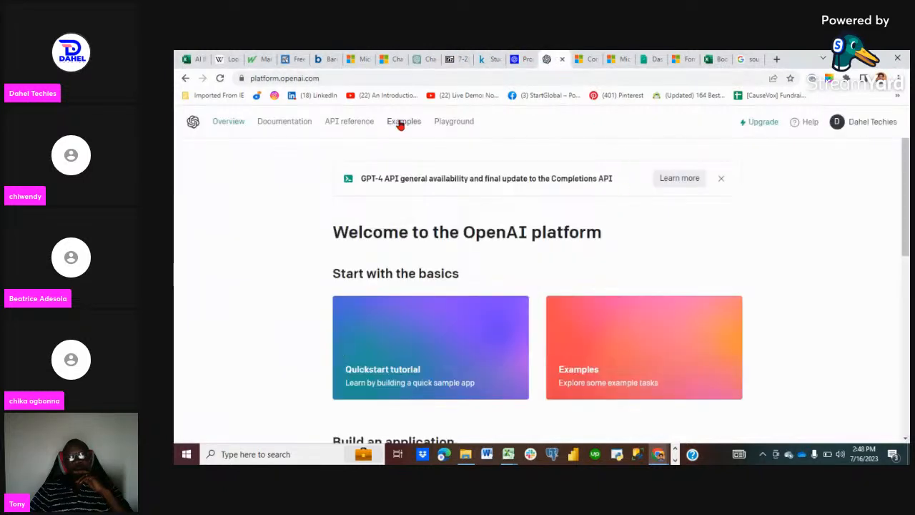
click(761, 123)
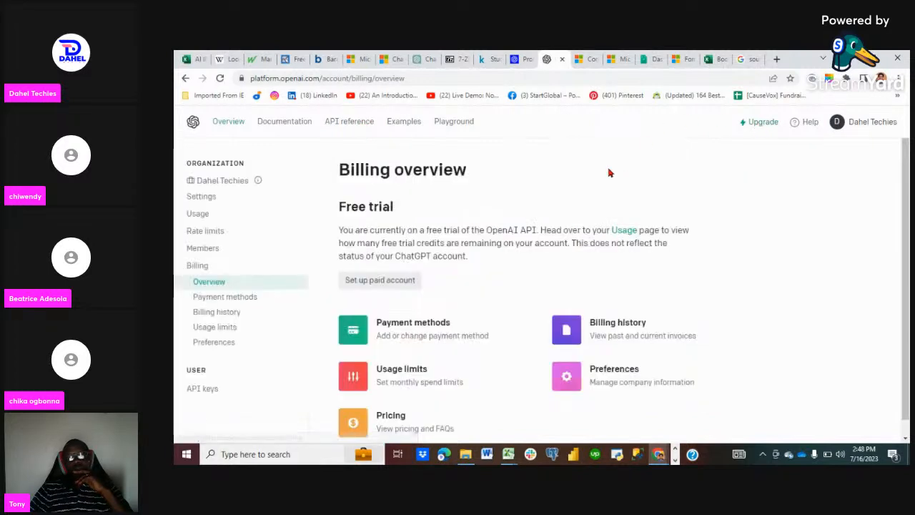
scroll(253, 225, down, 1)
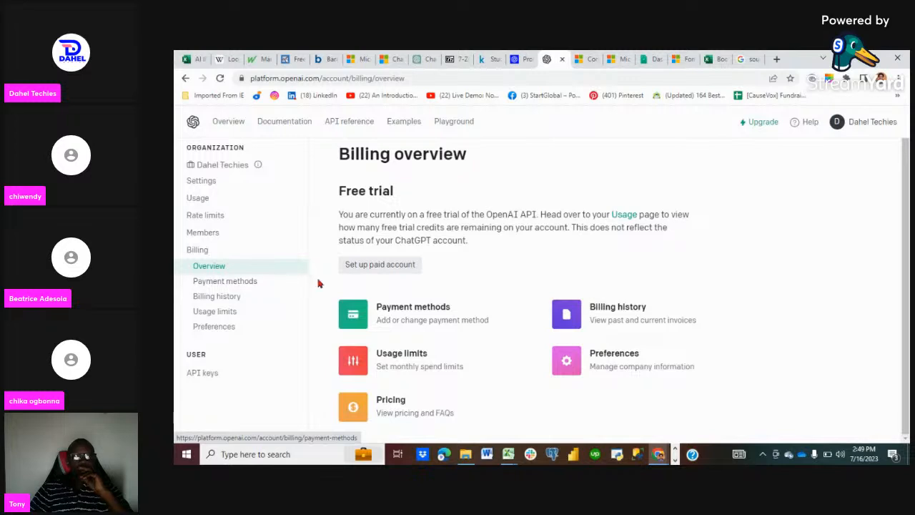
click(379, 409)
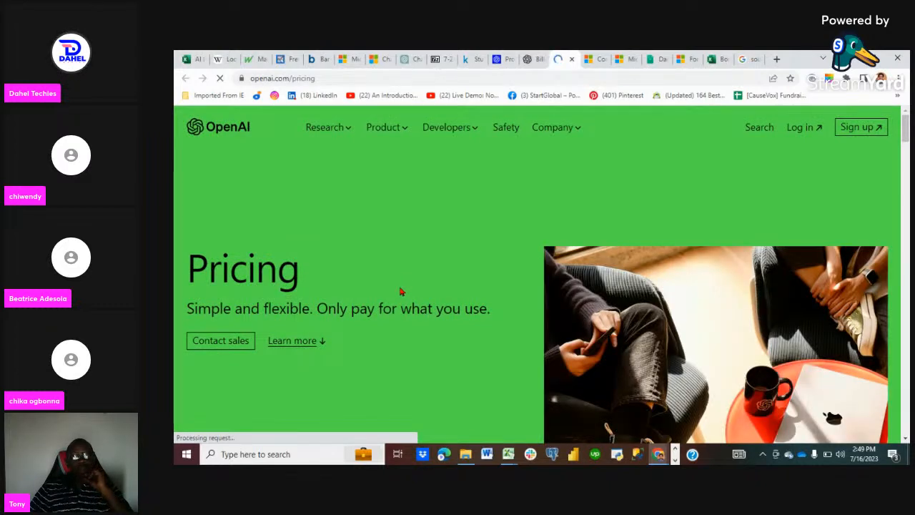
Read through openai.com/pricing's GPT-4 and GPT-3.5 Turbo token rates and FAQ down to the footer.
scroll(400, 291, down, 5)
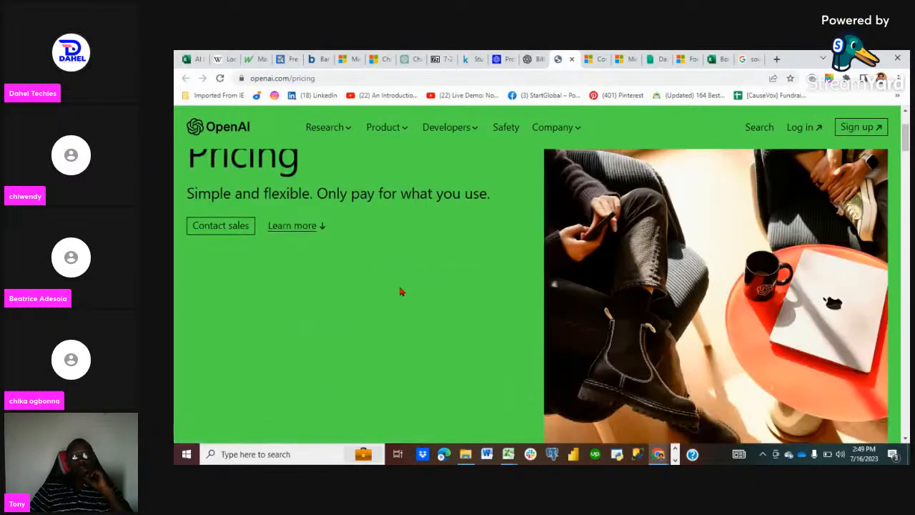
scroll(401, 291, down, 5)
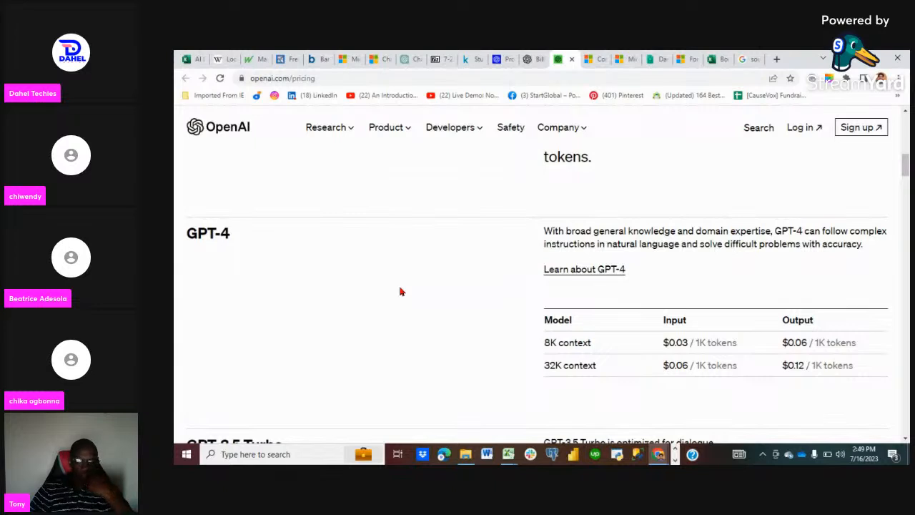
scroll(401, 291, up, 1)
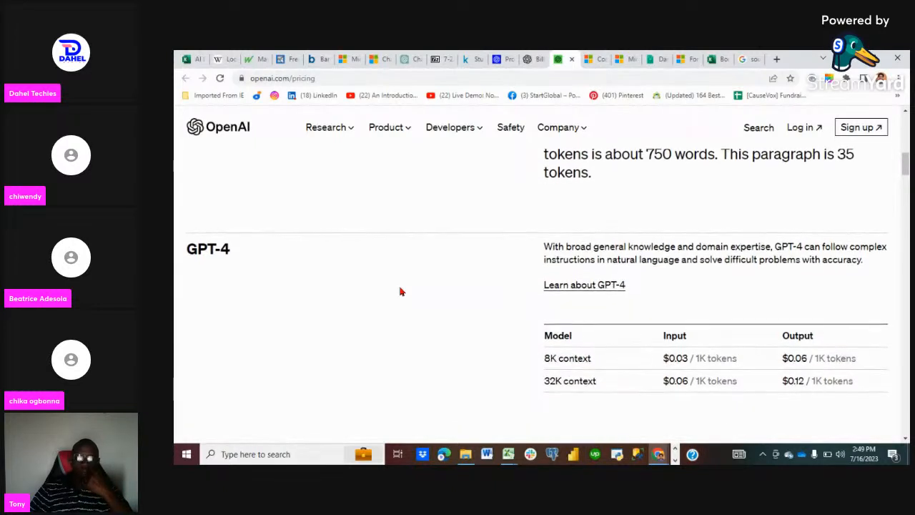
scroll(401, 290, down, 2)
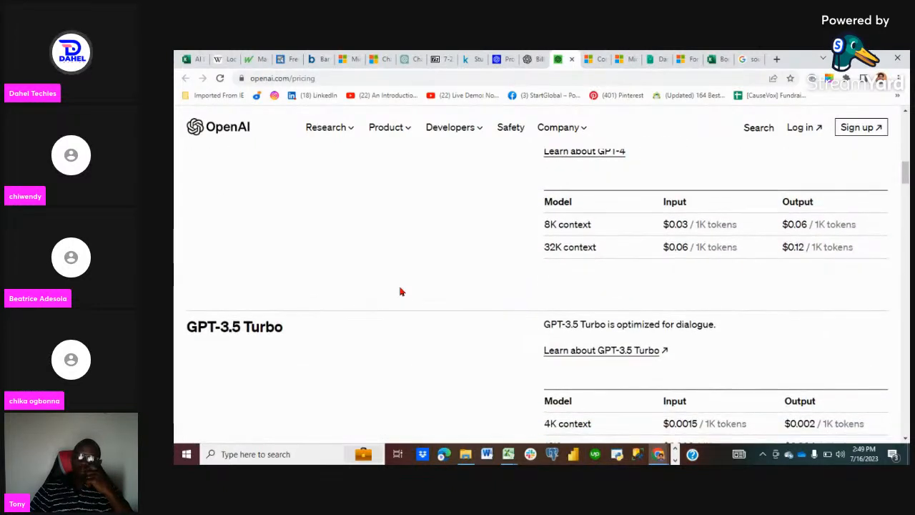
scroll(401, 291, down, 2)
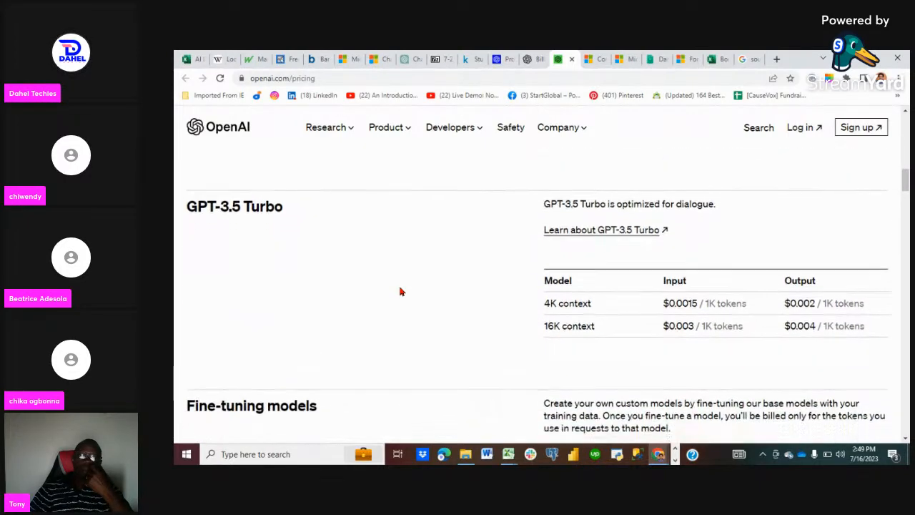
scroll(401, 291, down, 2)
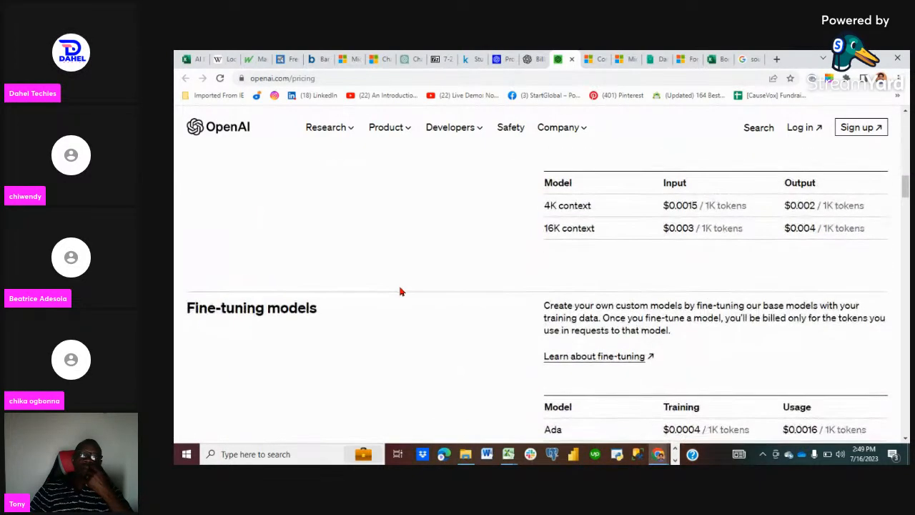
scroll(401, 291, down, 5)
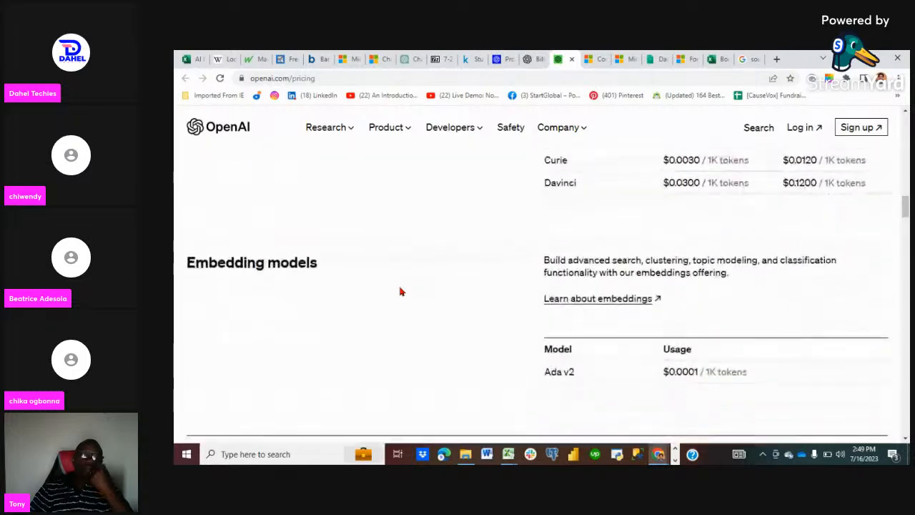
scroll(401, 291, down, 3)
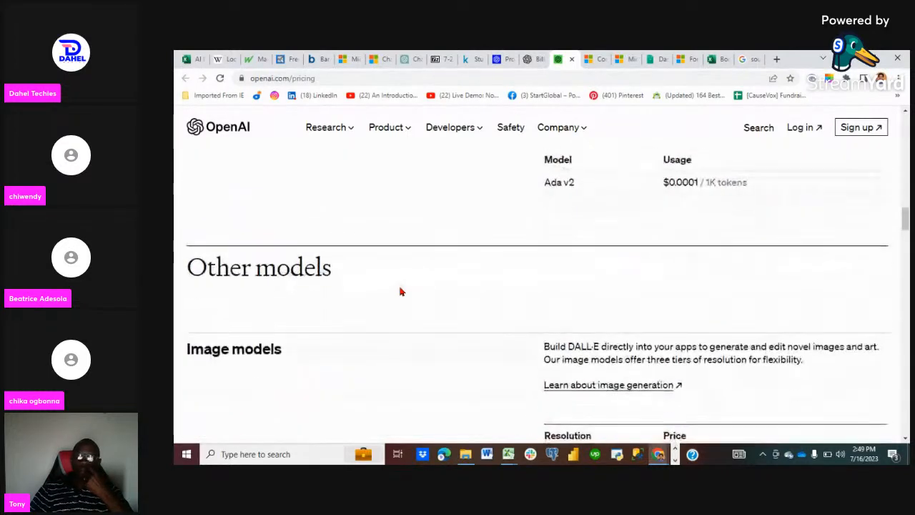
scroll(400, 291, down, 2)
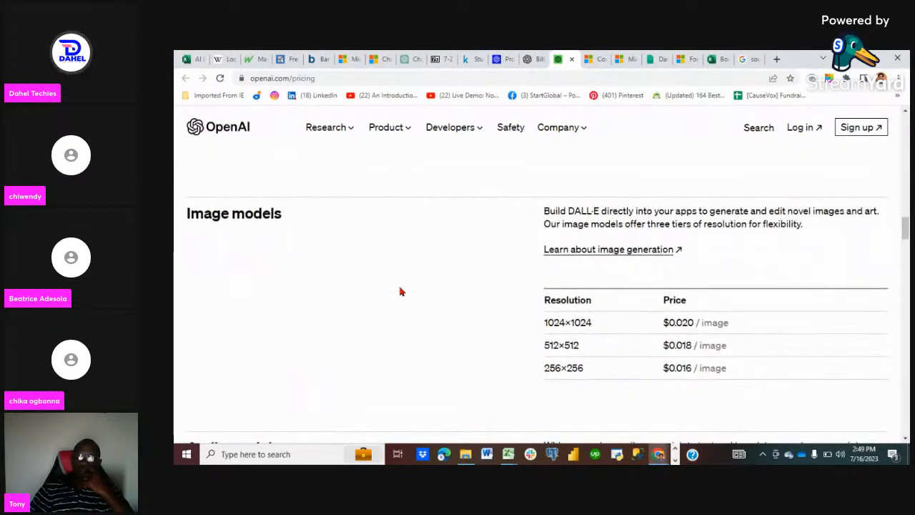
scroll(401, 291, down, 4)
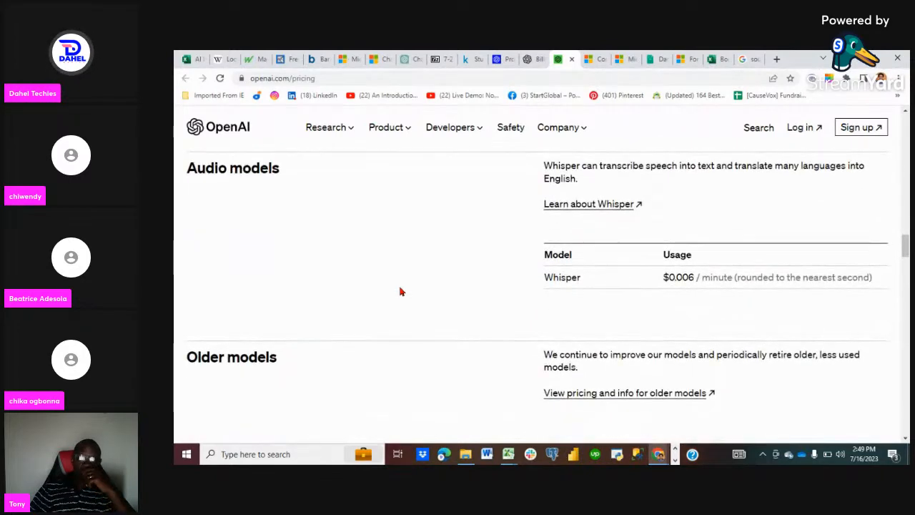
scroll(401, 291, down, 1)
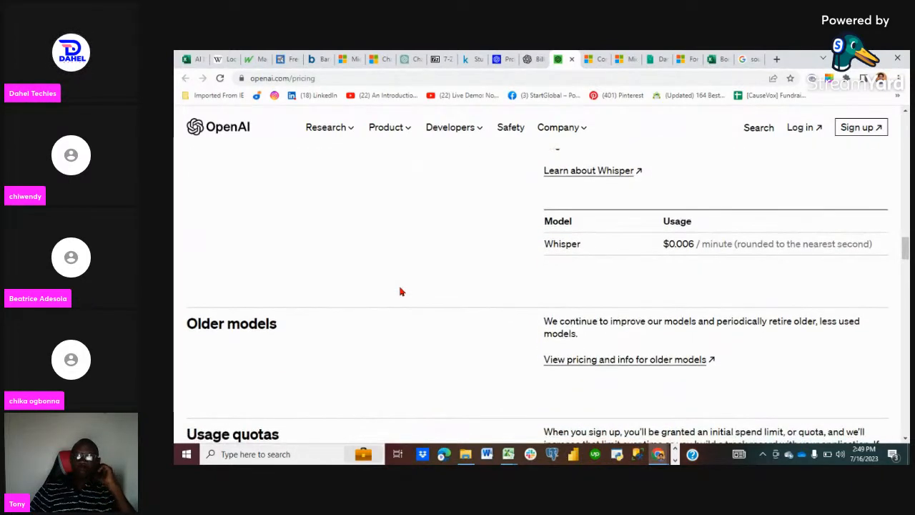
scroll(401, 291, down, 7)
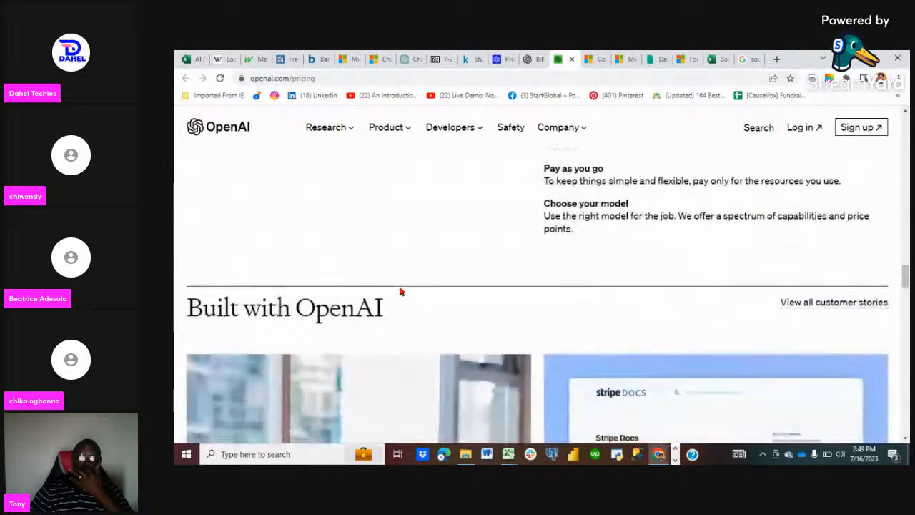
scroll(401, 291, down, 5)
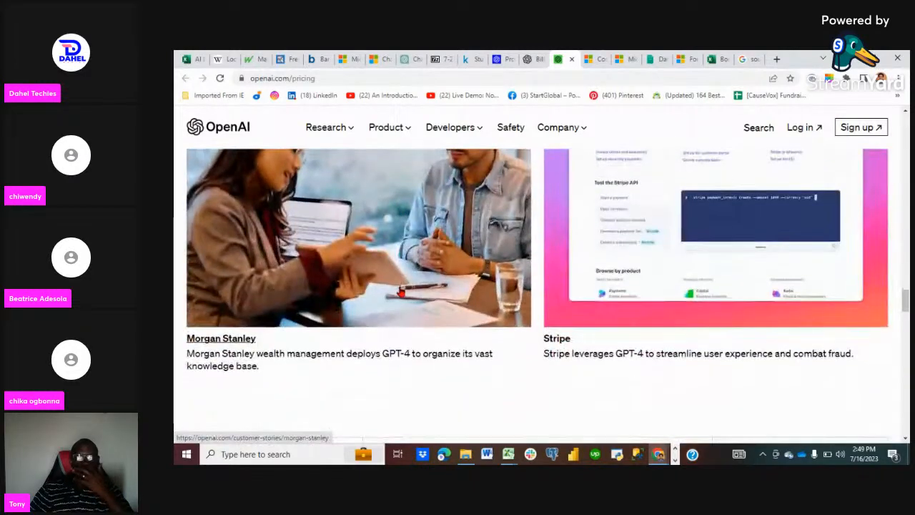
scroll(401, 291, down, 6)
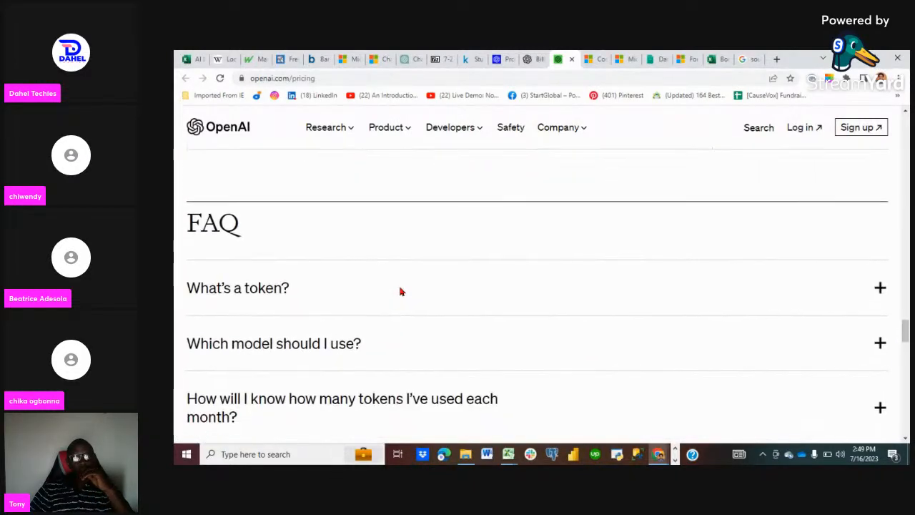
scroll(401, 291, down, 3)
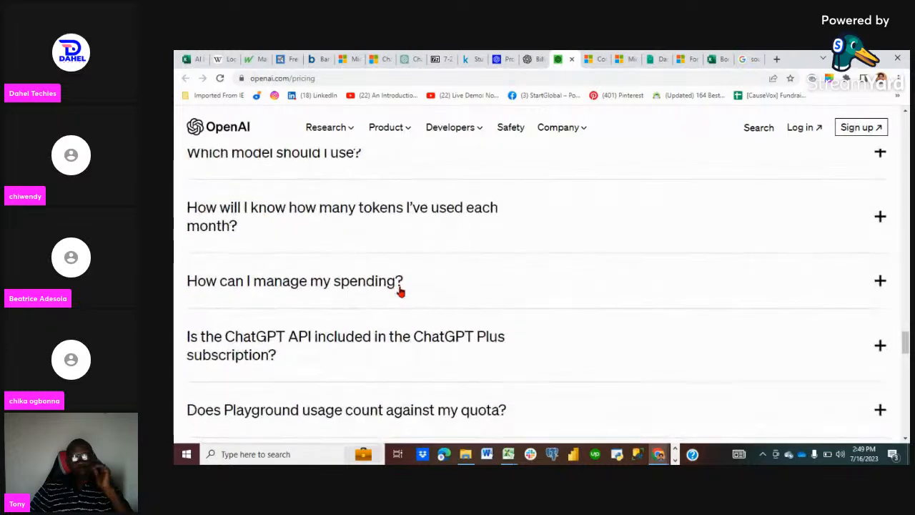
scroll(401, 291, down, 4)
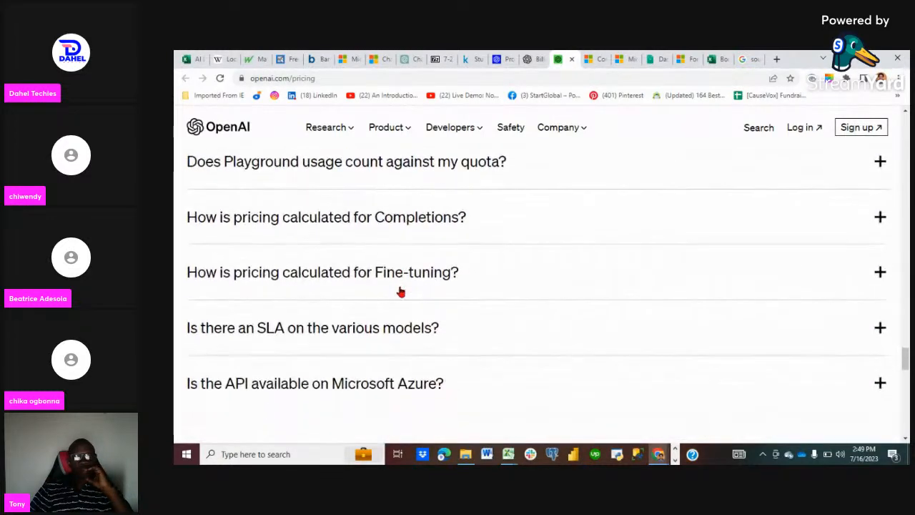
scroll(401, 291, down, 6)
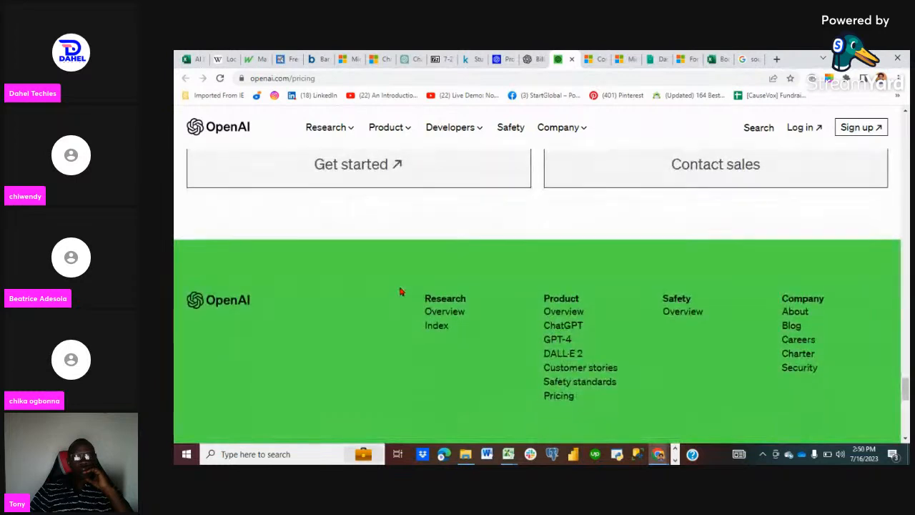
scroll(401, 291, down, 1)
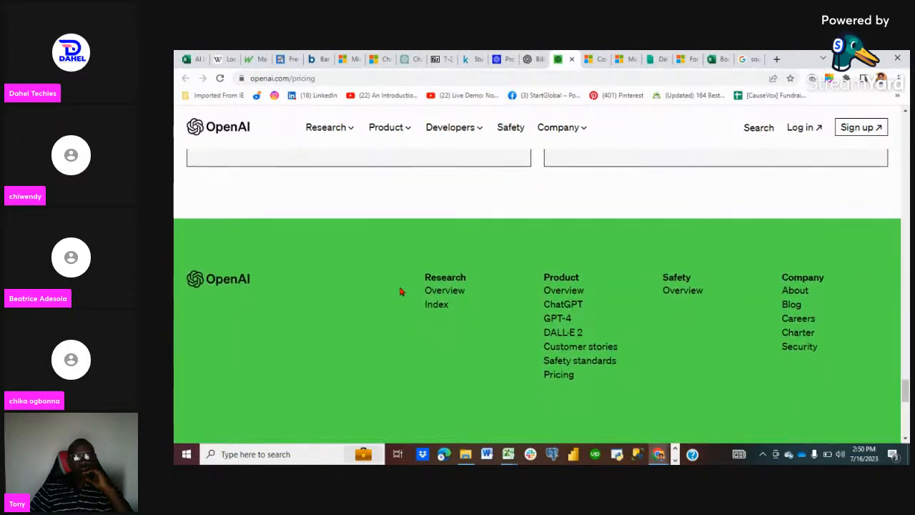
scroll(401, 291, down, 3)
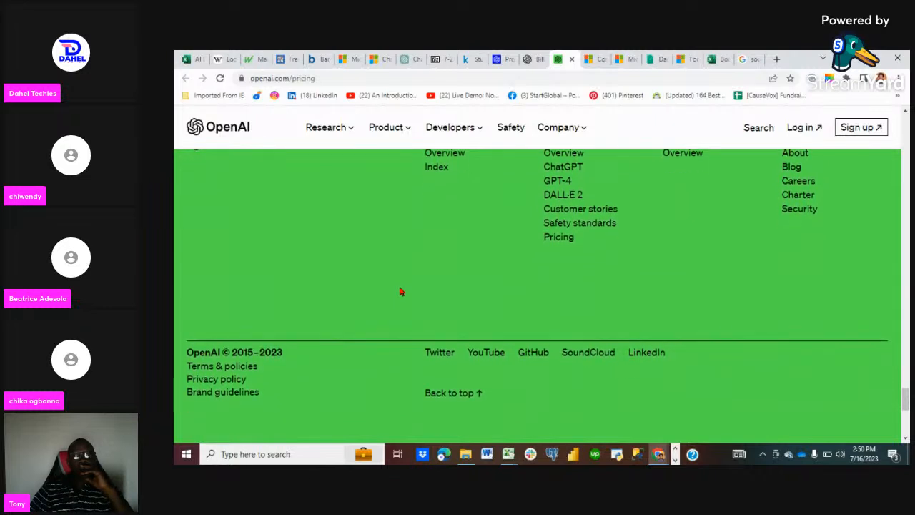
scroll(401, 291, up, 1)
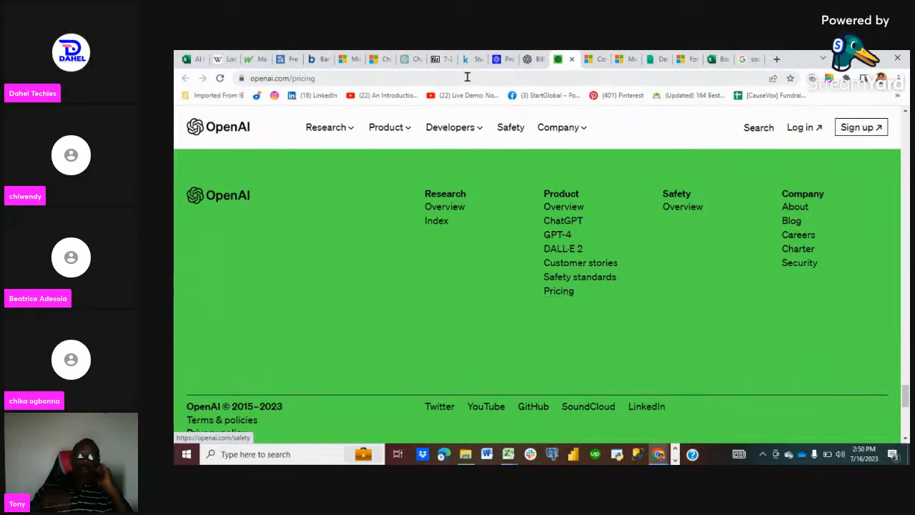
click(406, 58)
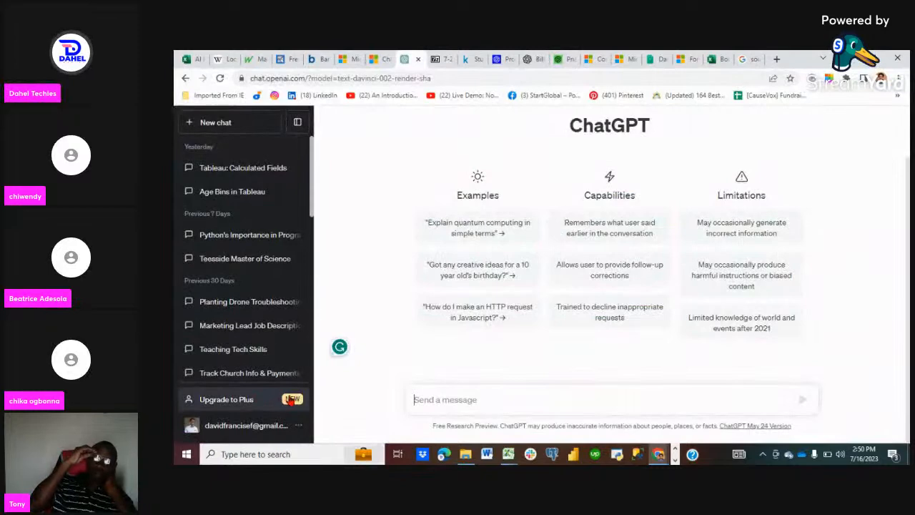
click(258, 400)
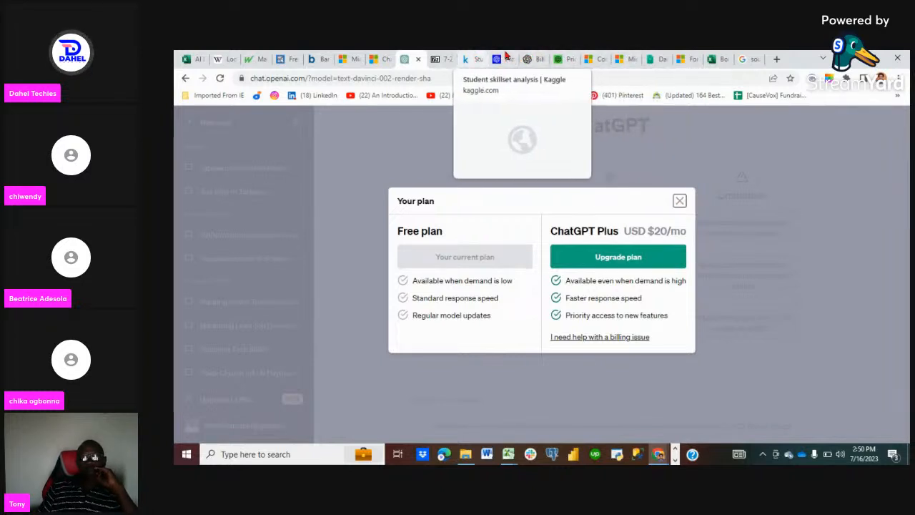
click(556, 57)
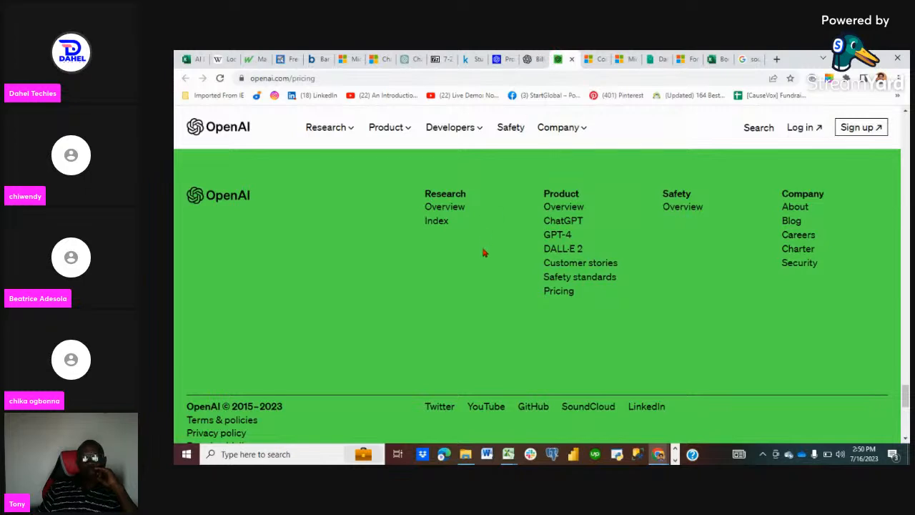
Scroll back and forth through the openai.com/pricing model tables once more.
scroll(483, 251, up, 4)
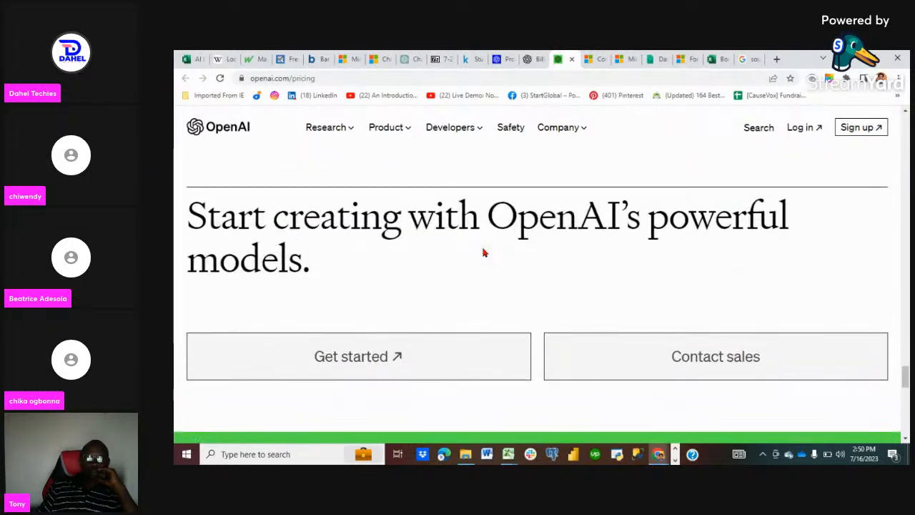
scroll(483, 252, down, 5)
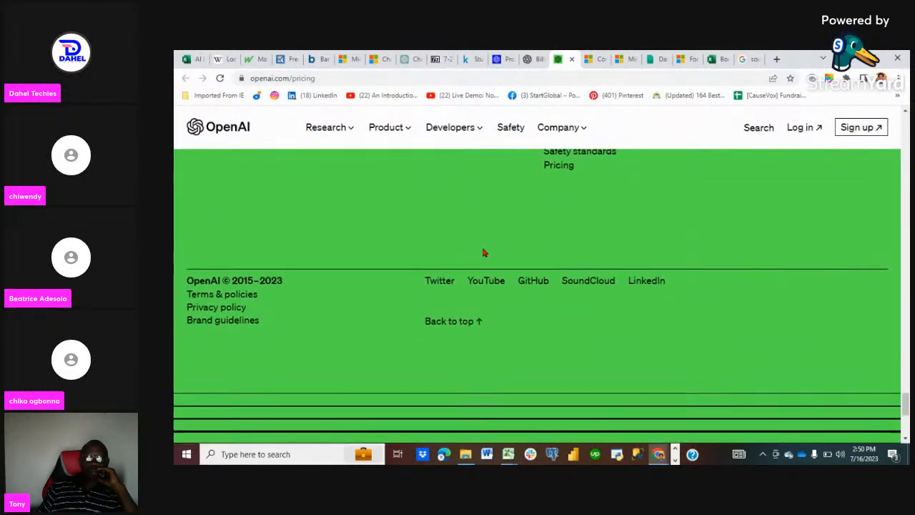
scroll(483, 252, down, 2)
scroll(483, 252, up, 6)
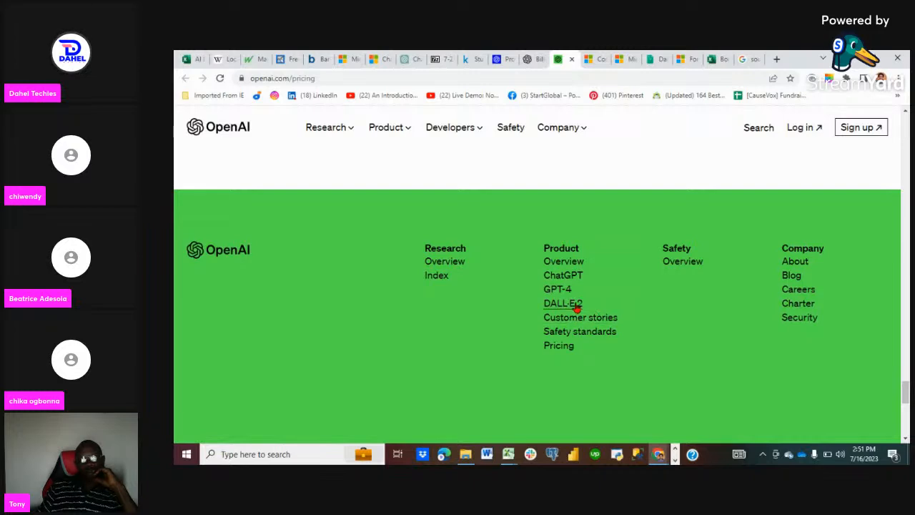
scroll(510, 376, up, 5)
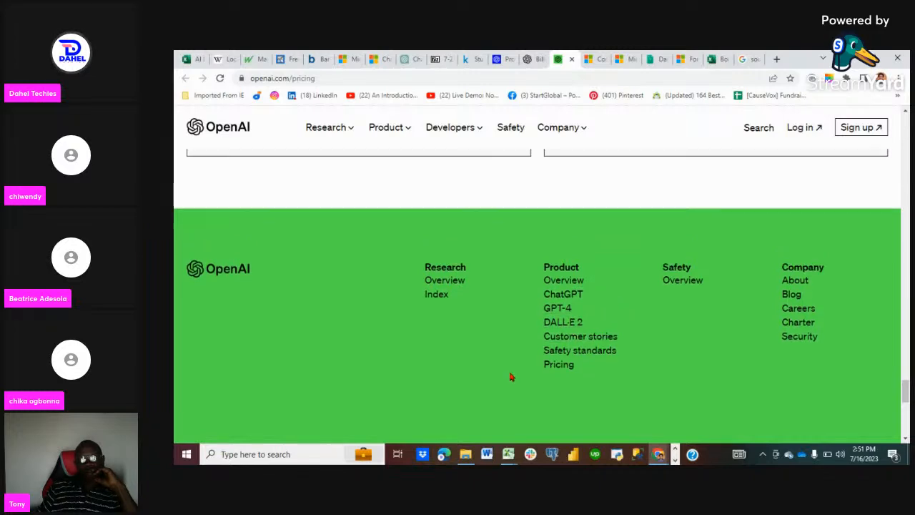
scroll(510, 376, up, 10)
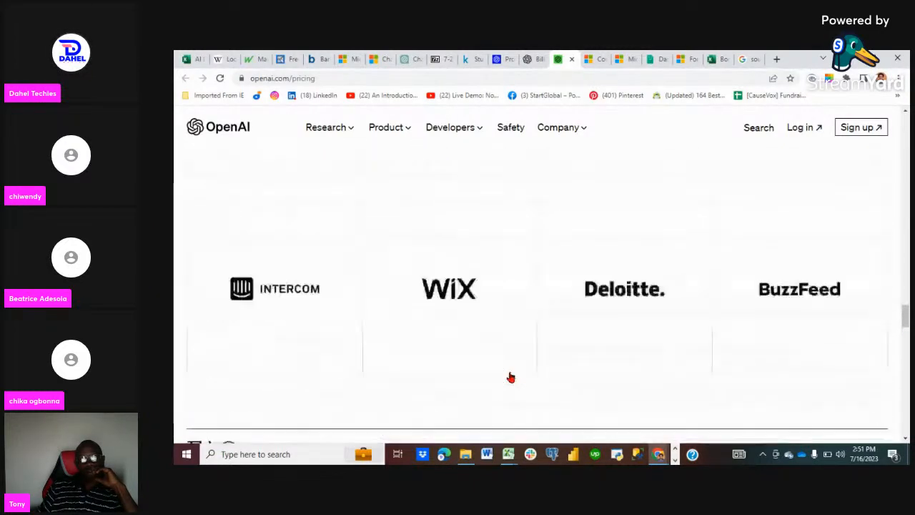
scroll(510, 375, up, 15)
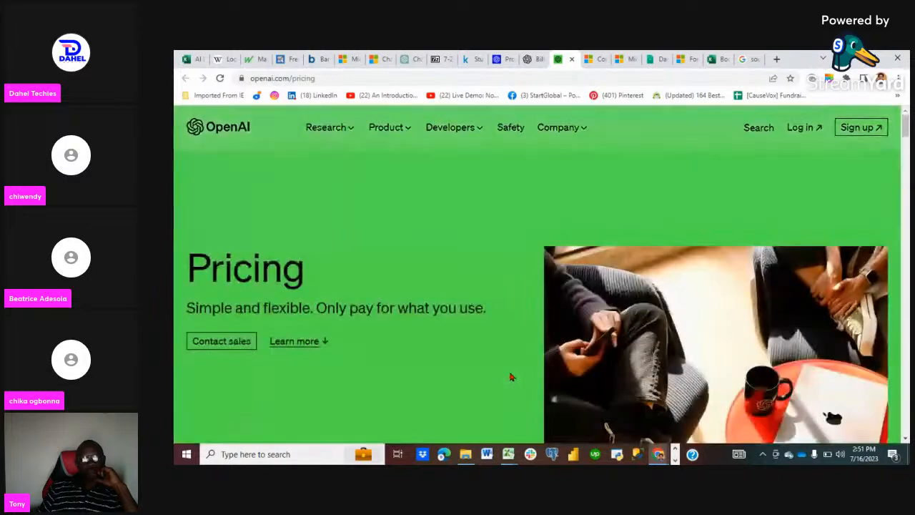
scroll(510, 375, down, 6)
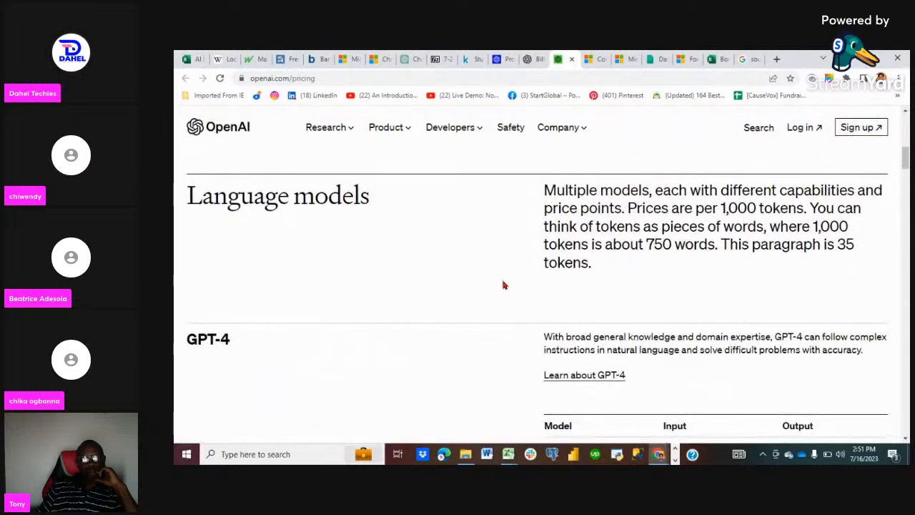
scroll(686, 284, down, 3)
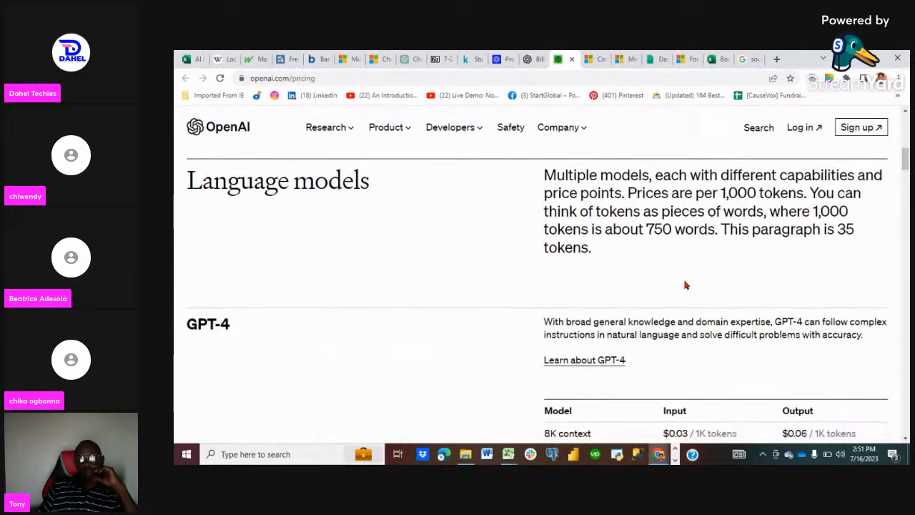
scroll(555, 347, up, 10)
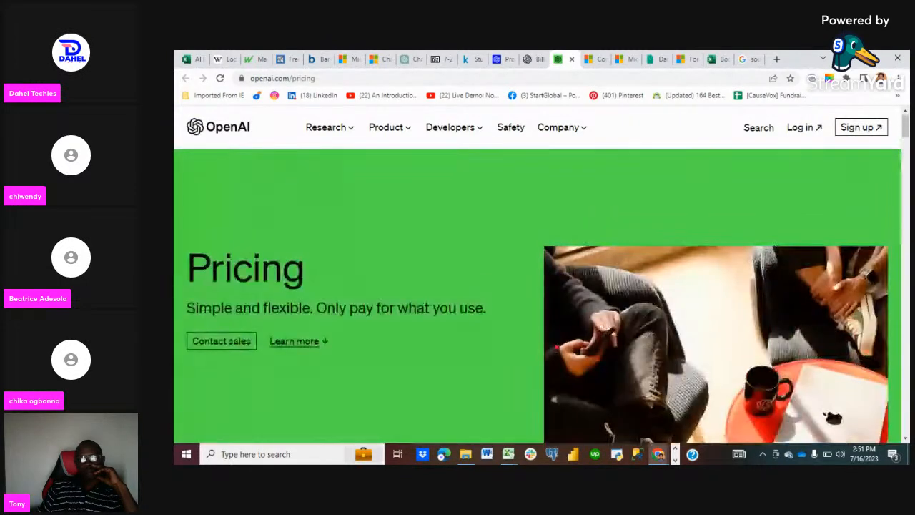
Look over the Research, Product, Developers and Company menus, then return to the Excel workbook.
click(351, 131)
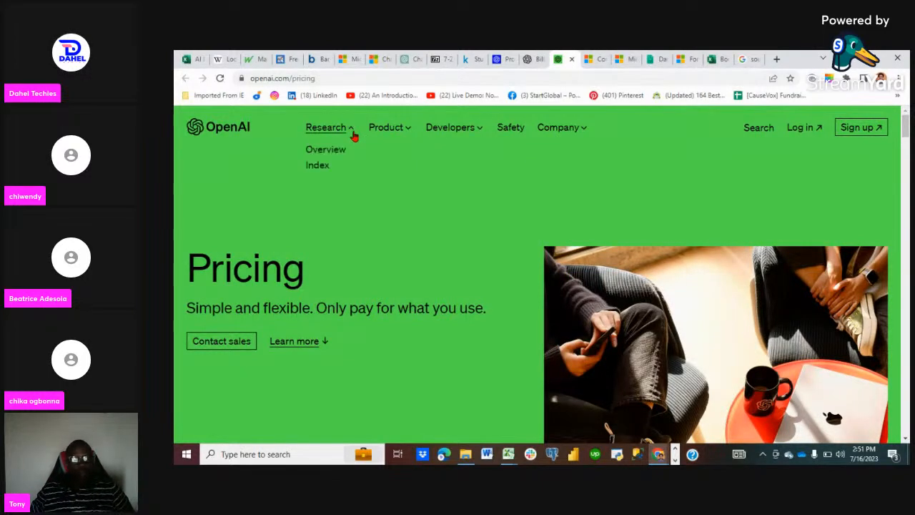
click(400, 135)
click(458, 134)
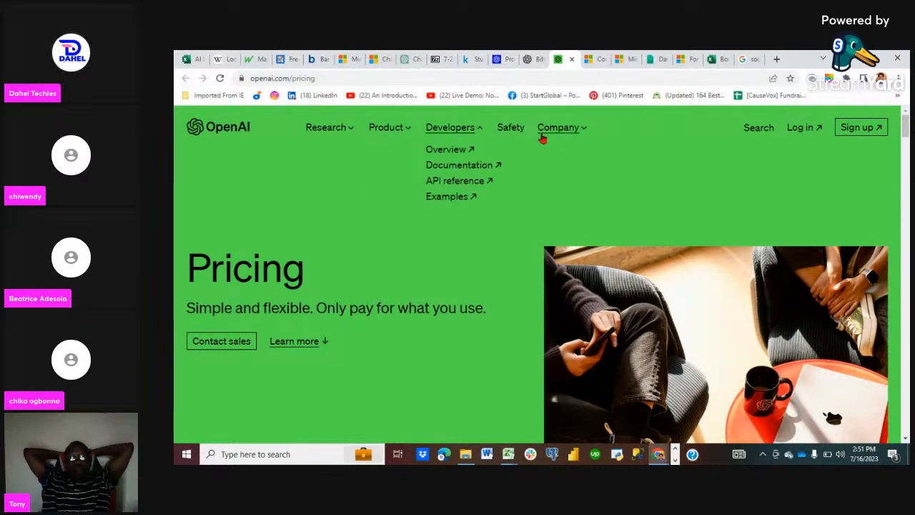
click(585, 135)
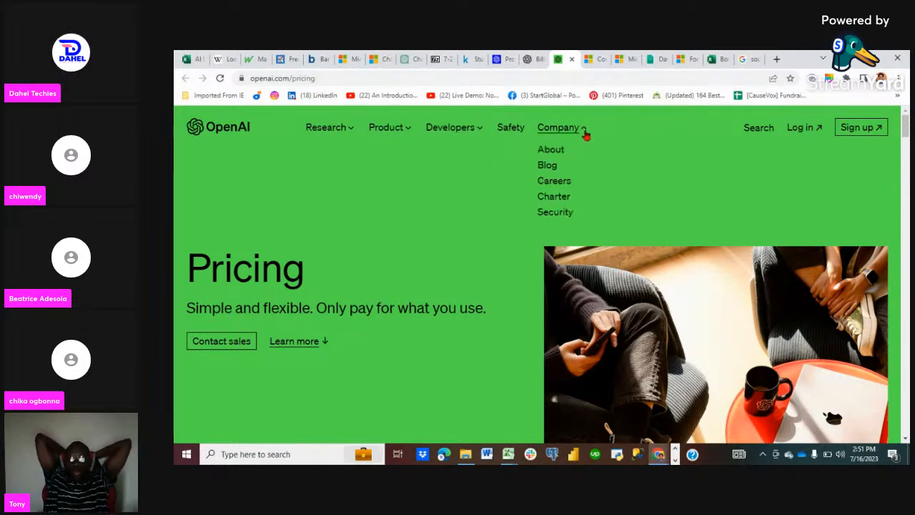
click(190, 58)
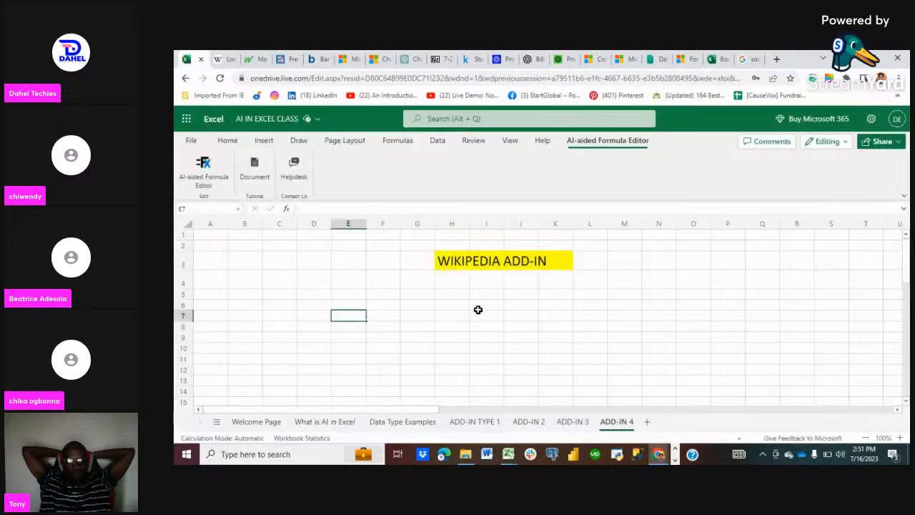
Add a blank Sheet1 after ADD-IN 4, view the Data tab, then switch to MarketWatch.
click(647, 422)
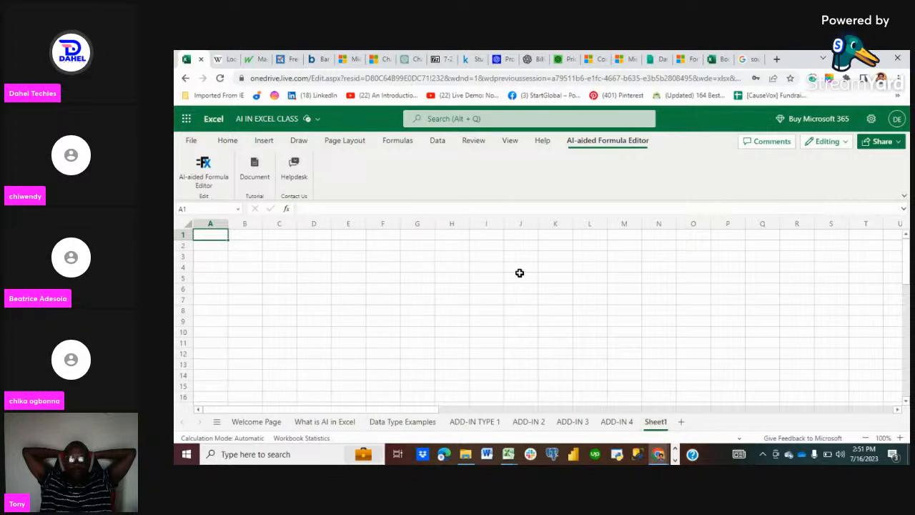
click(435, 141)
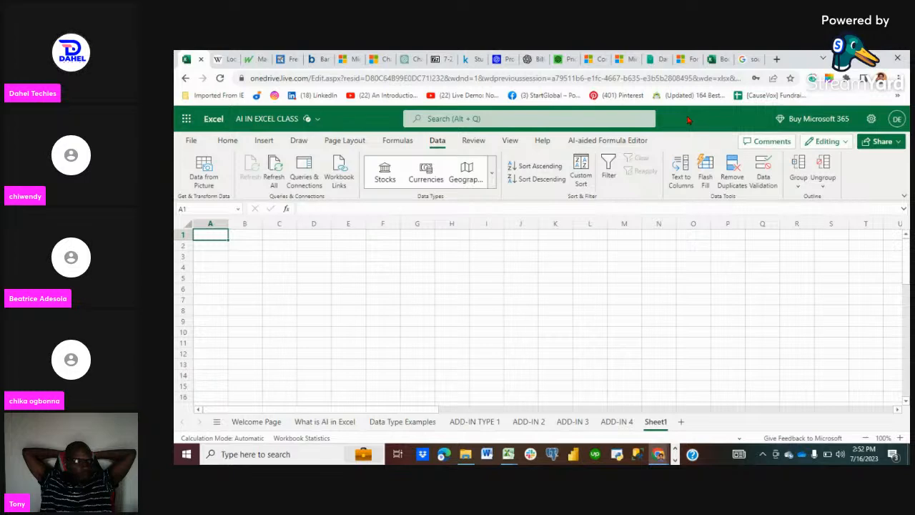
click(251, 58)
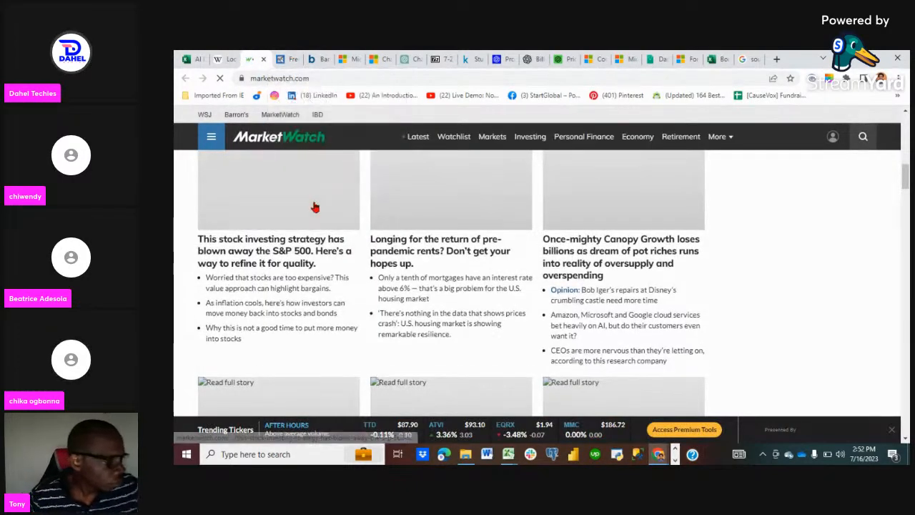
Glance at StockCharts' Charts & Tools page, then return to the Excel workbook's Sheet1.
scroll(315, 207, up, 10)
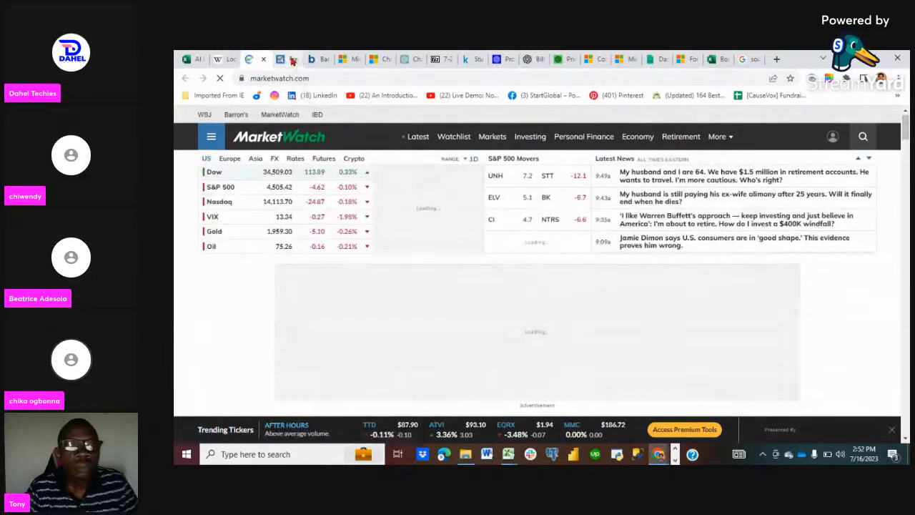
click(291, 60)
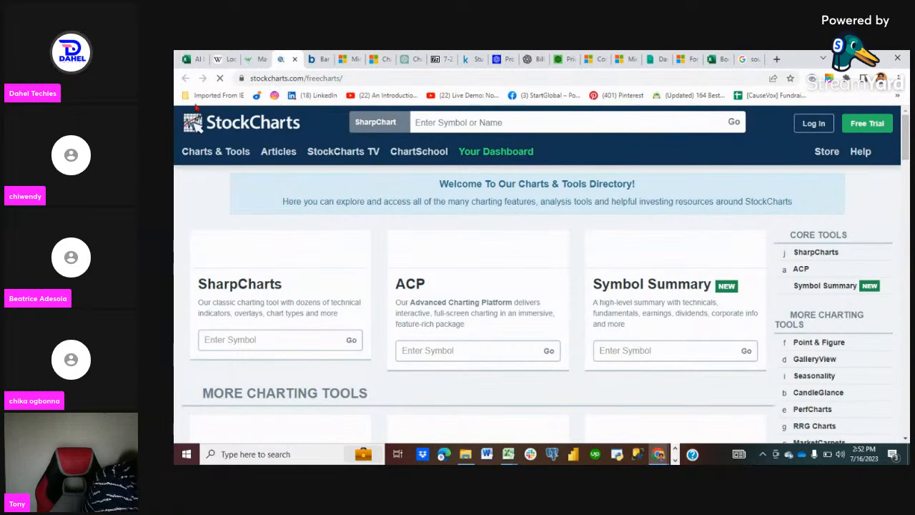
click(189, 59)
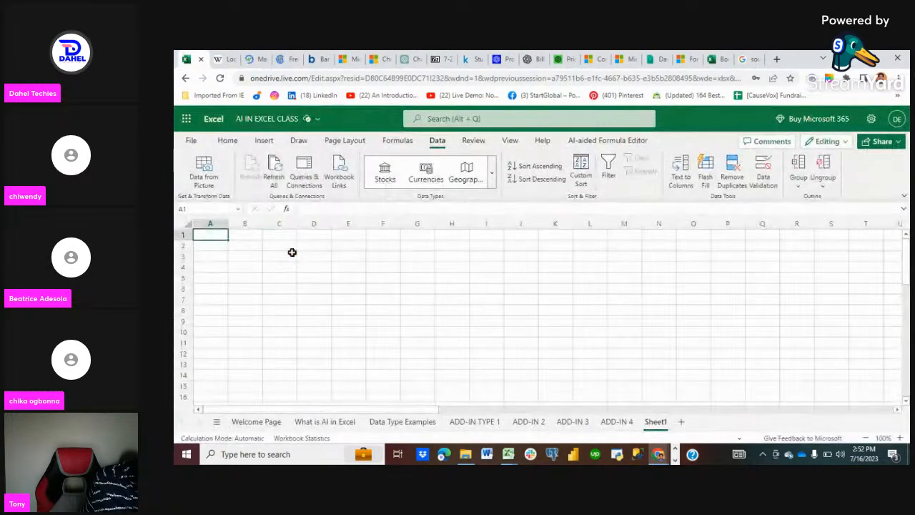
Expand the Data Types gallery, then open the Office Add-ins store via Insert > Add-ins.
click(392, 182)
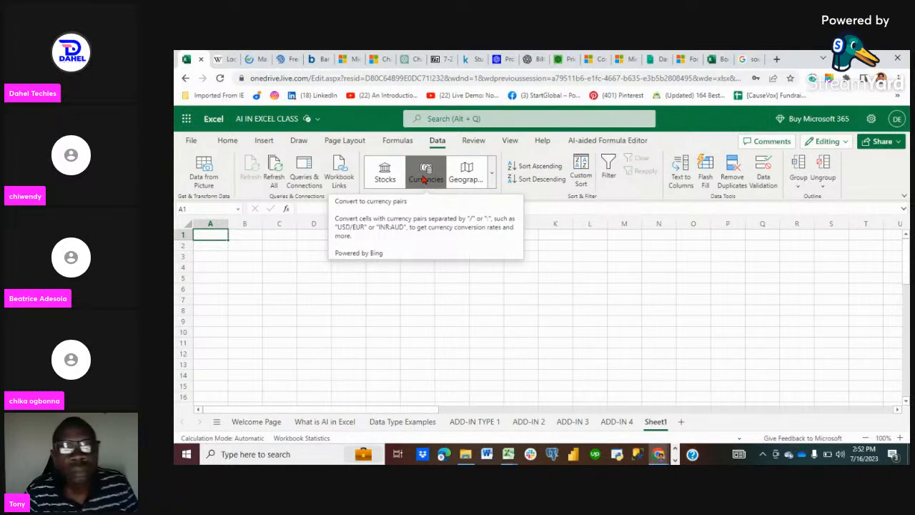
click(492, 174)
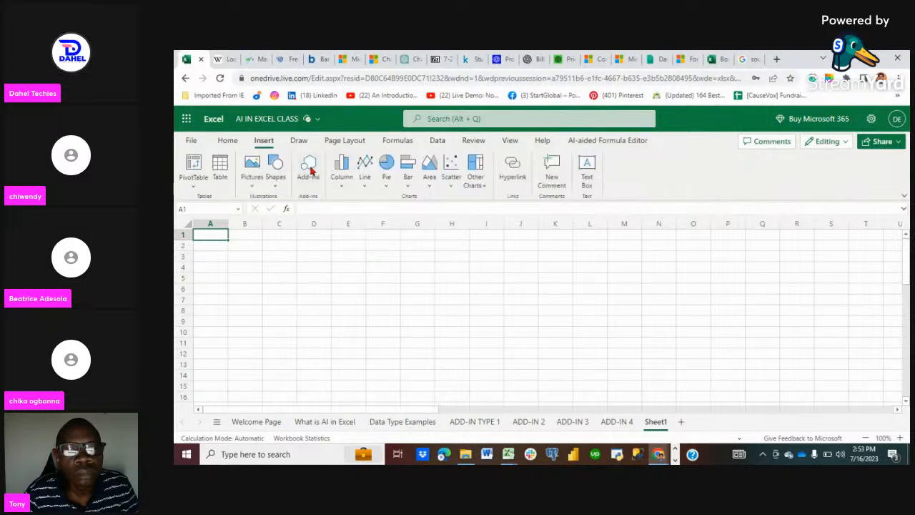
click(308, 169)
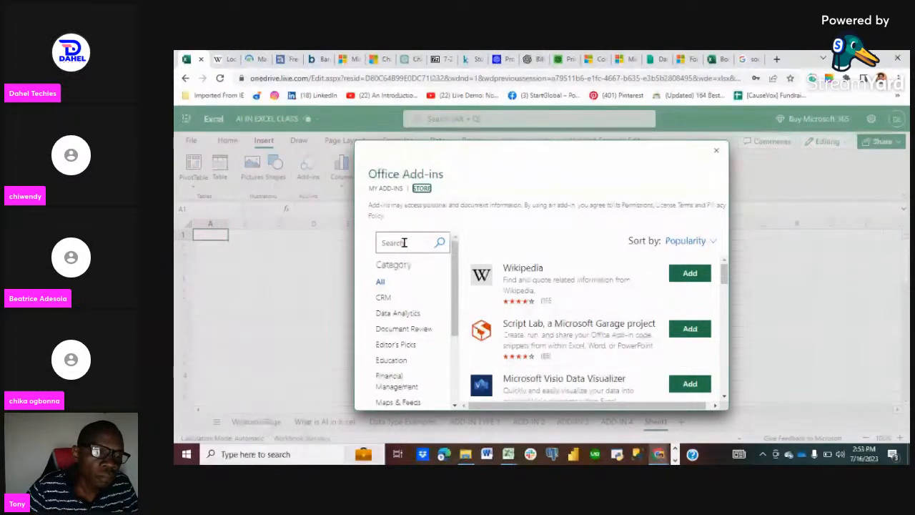
Search the Office Add-ins store for 'FRED Data'.
click(404, 243)
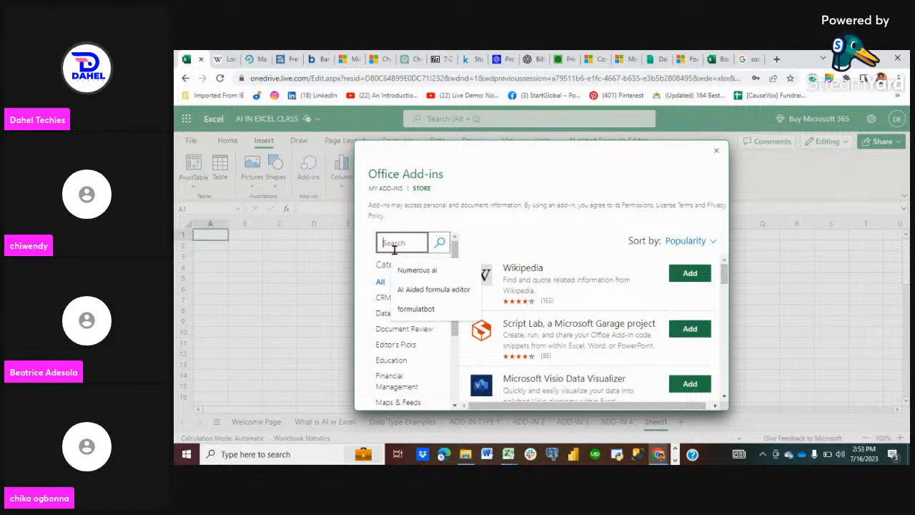
text(FRED)
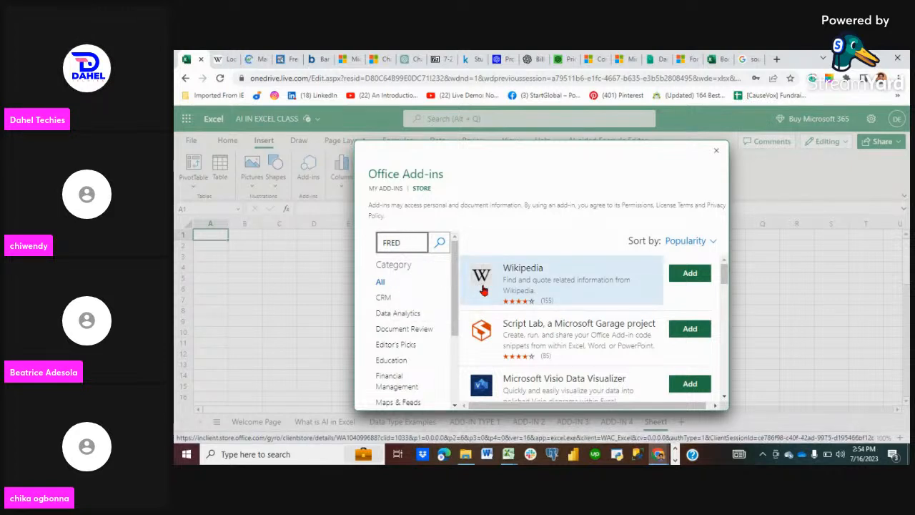
text(Data)
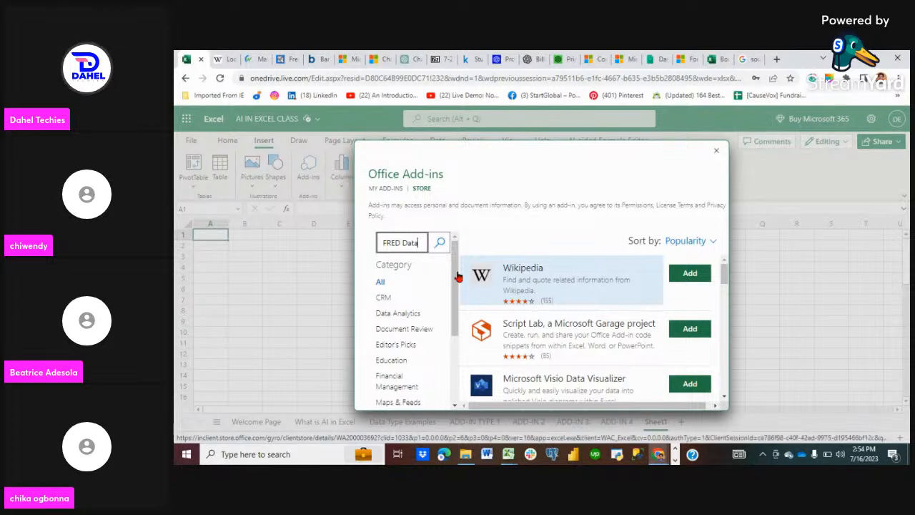
click(439, 244)
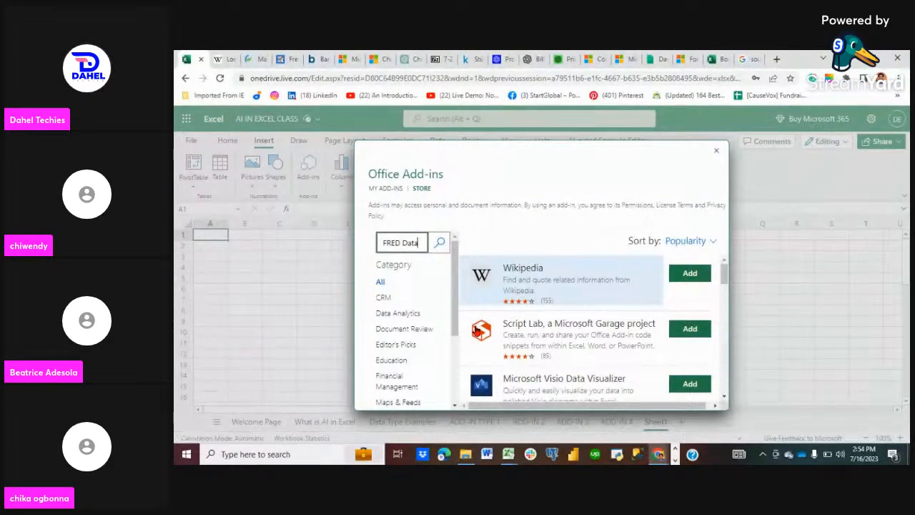
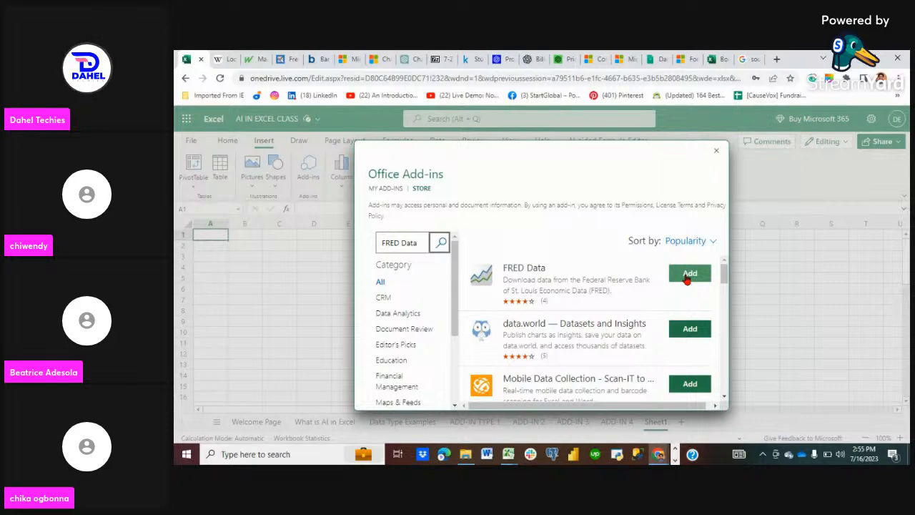
Add the FRED Data add-in, accept its terms, and close its 'There was a problem' error.
click(686, 279)
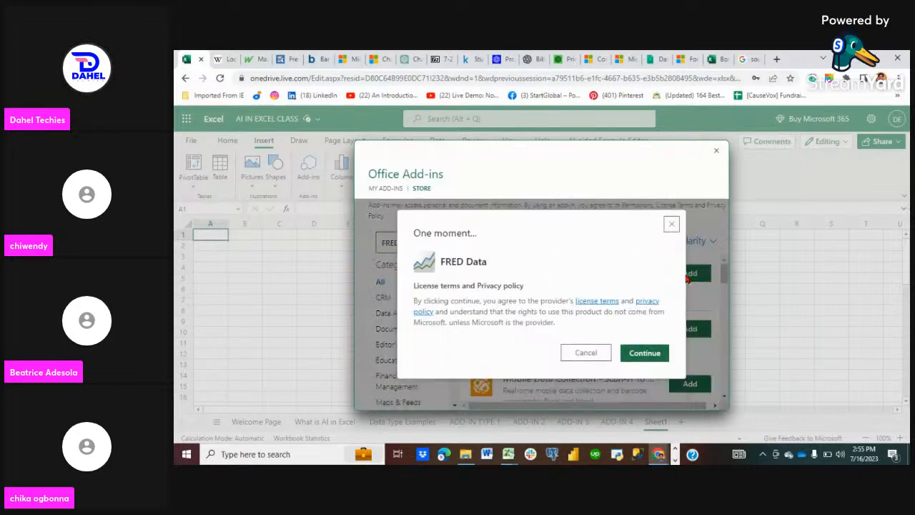
click(647, 355)
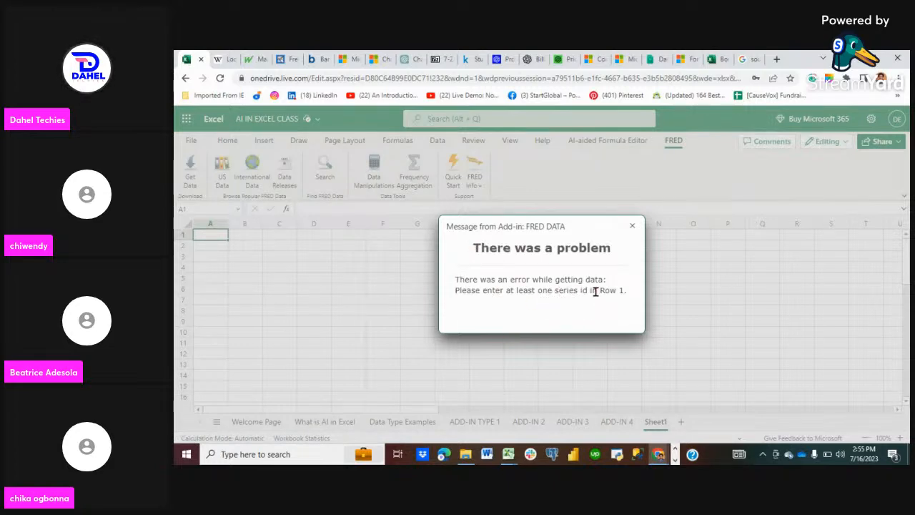
click(633, 226)
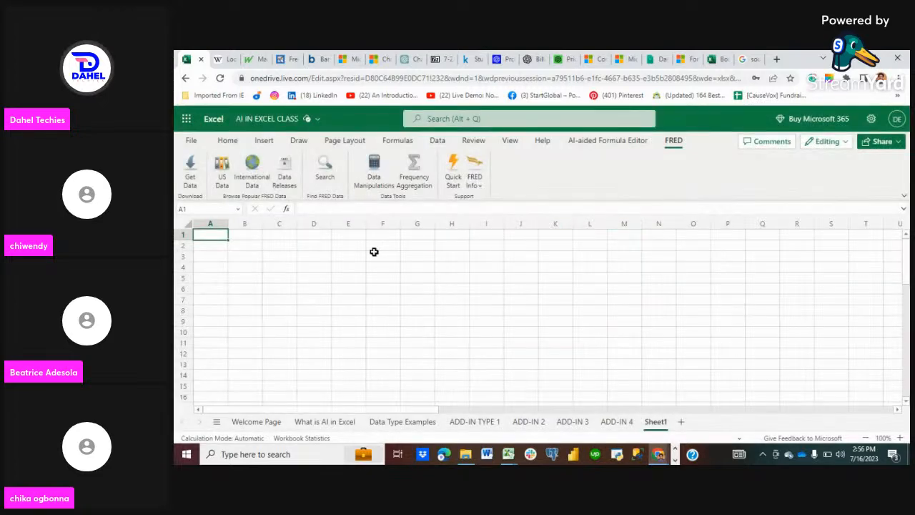
click(234, 249)
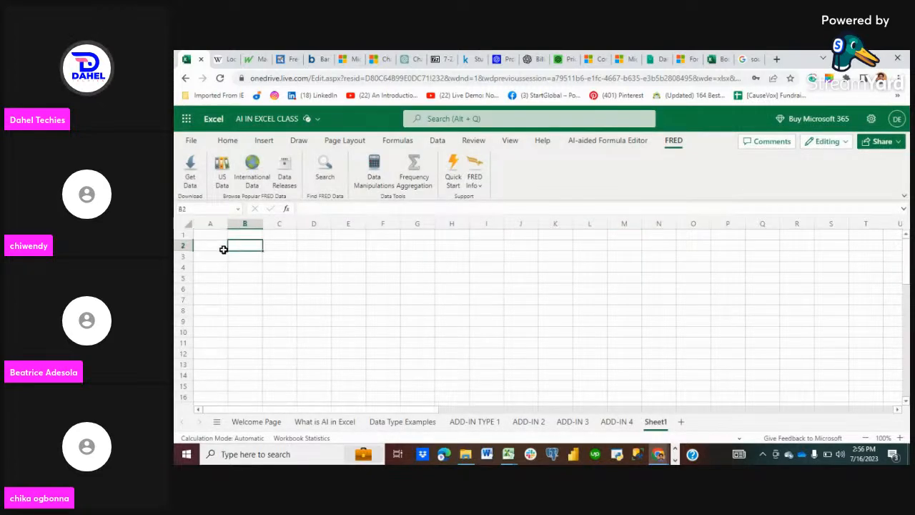
click(208, 248)
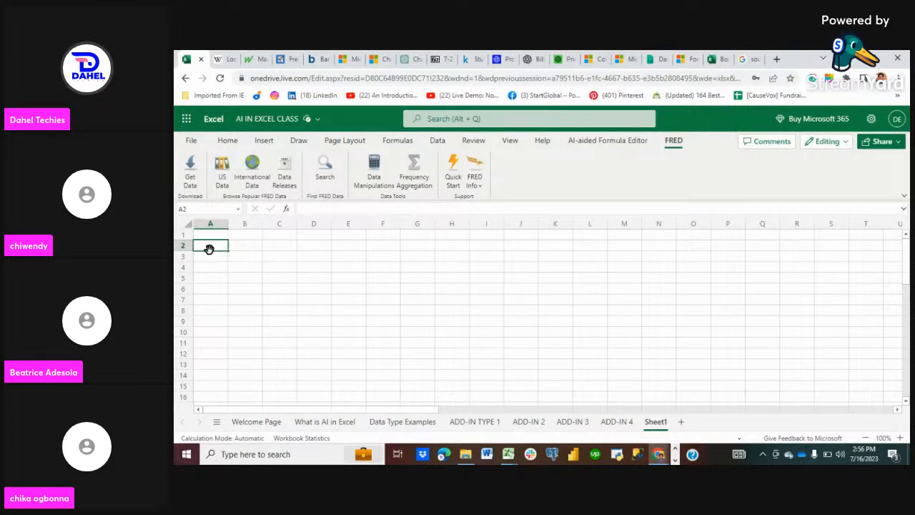
Search Google for 'fred data series' and scroll down to the fredr result.
click(247, 59)
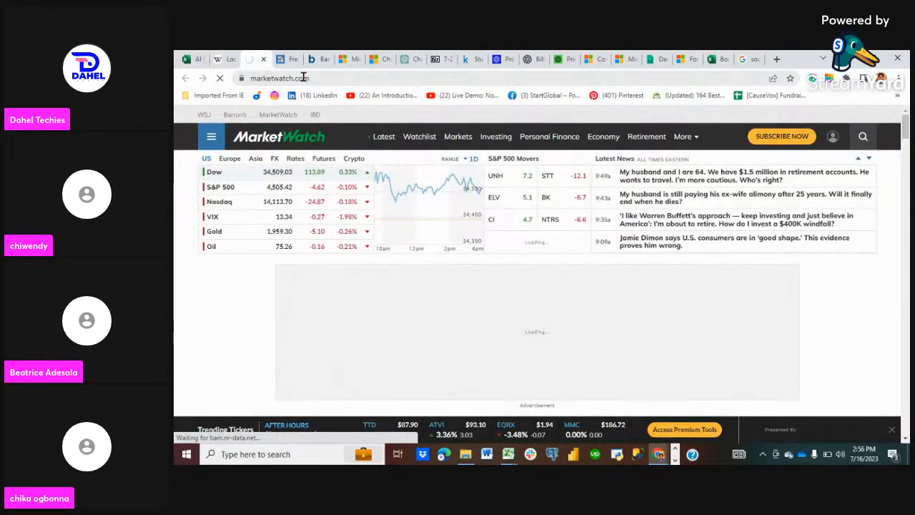
click(303, 78)
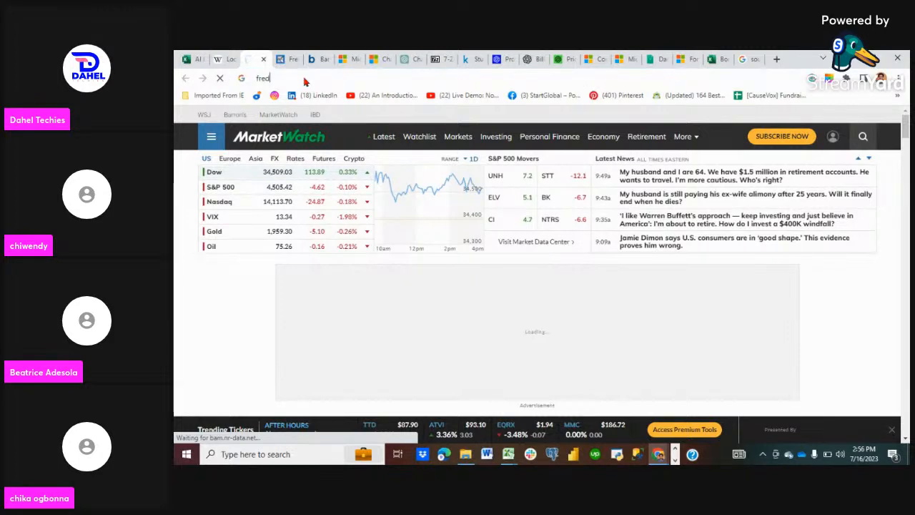
text(fred)
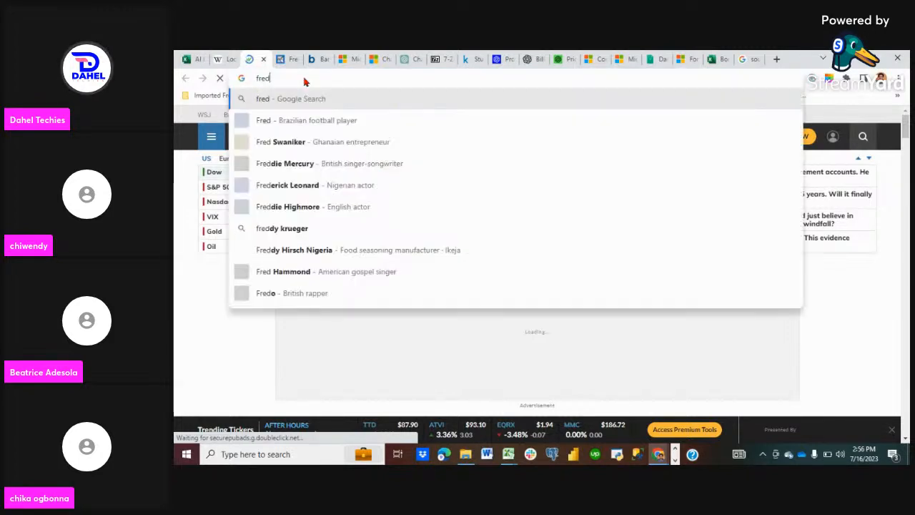
text( data)
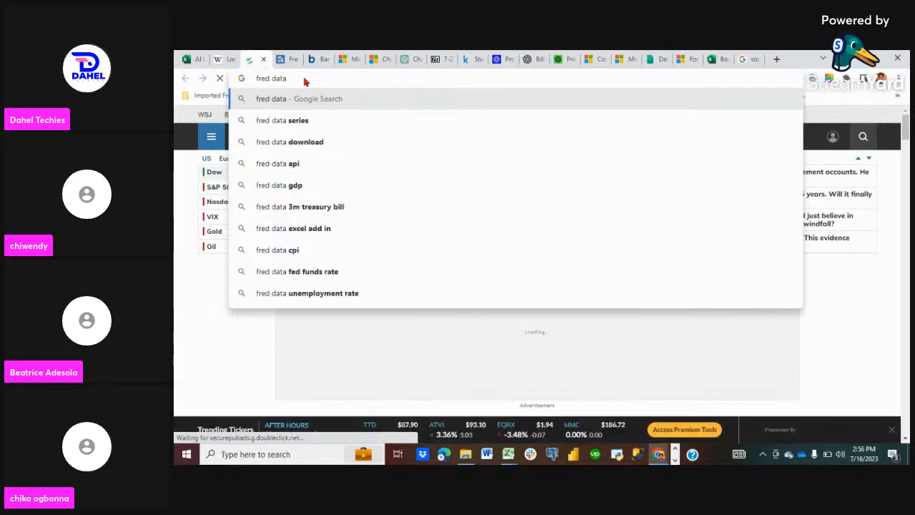
click(295, 120)
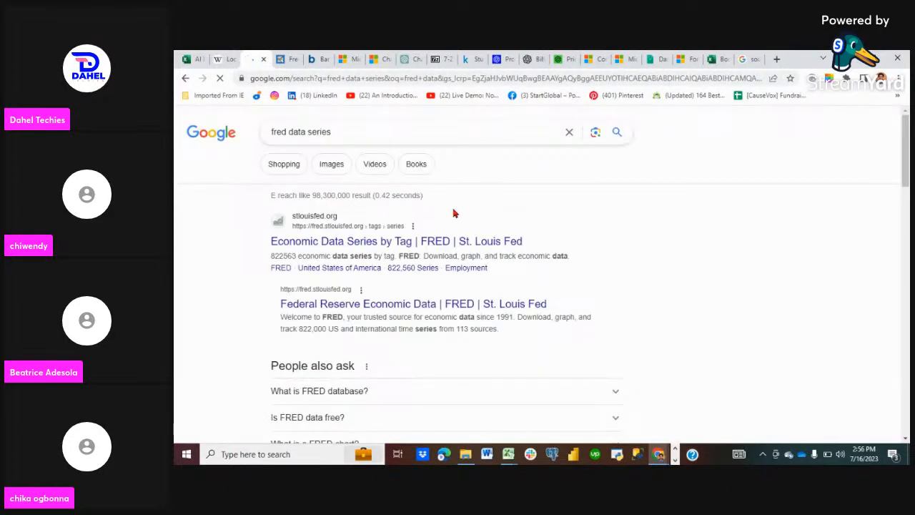
scroll(454, 213, down, 1)
scroll(453, 213, down, 3)
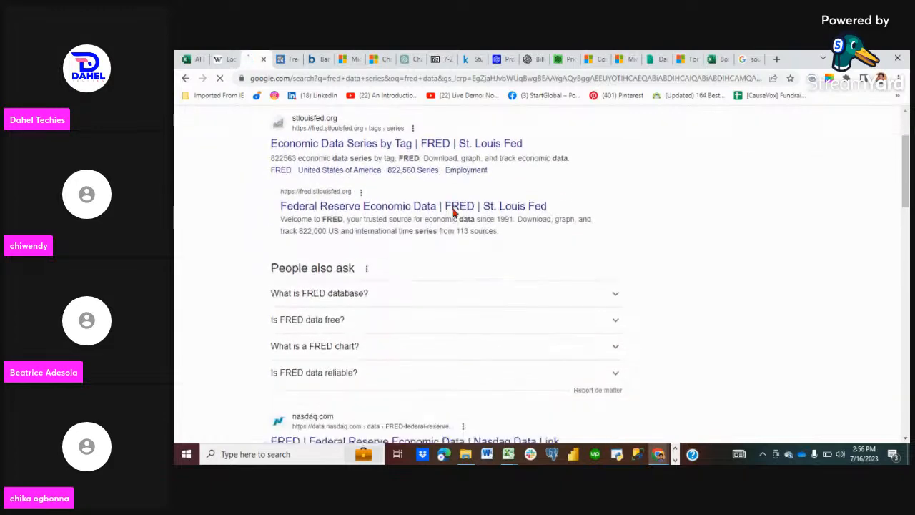
scroll(453, 213, down, 5)
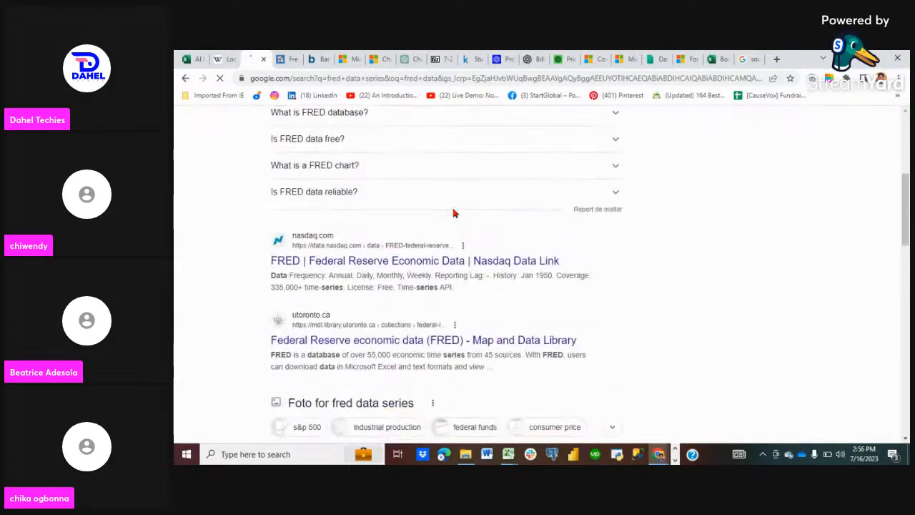
scroll(453, 213, down, 3)
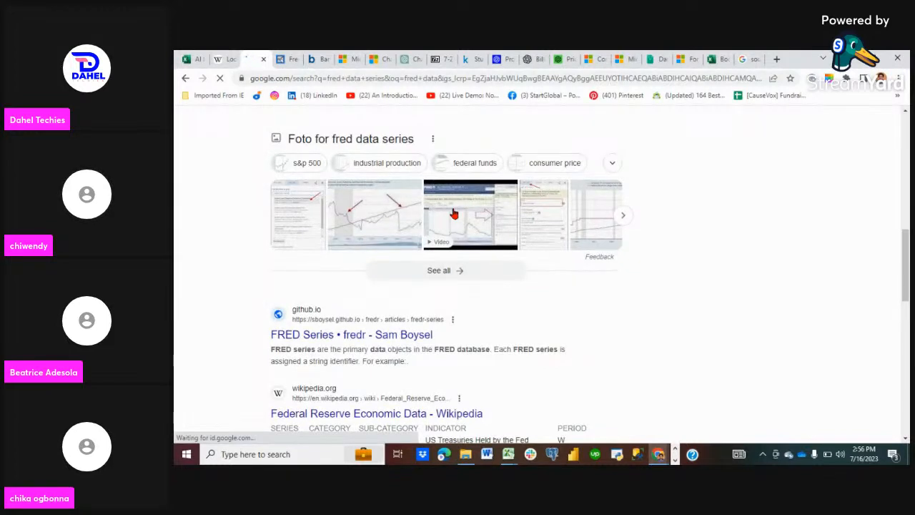
scroll(453, 213, down, 2)
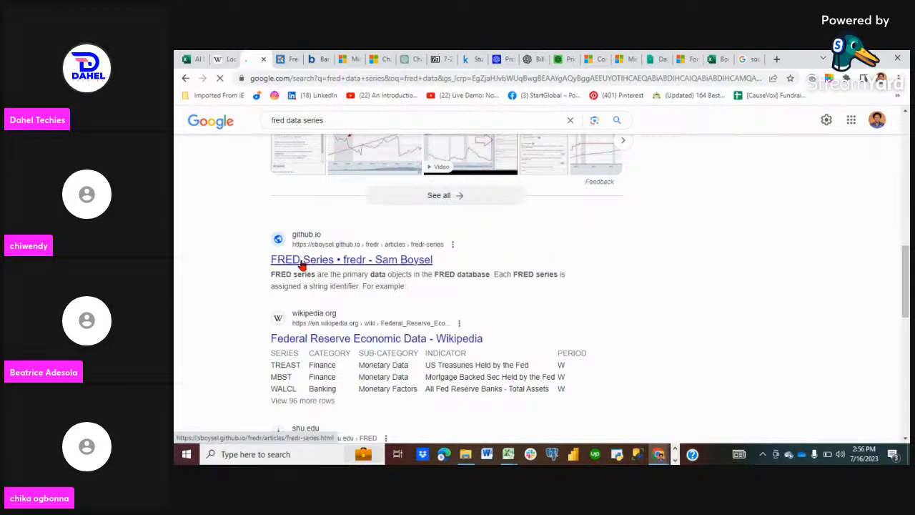
Open the FRED Series fredr article and copy the Civilian Unemployment Rate series id line.
click(302, 263)
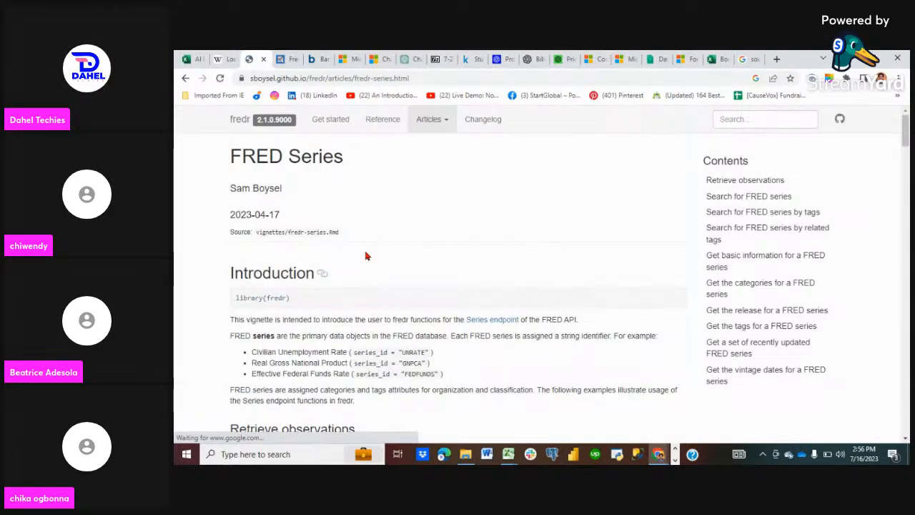
scroll(365, 255, down, 1)
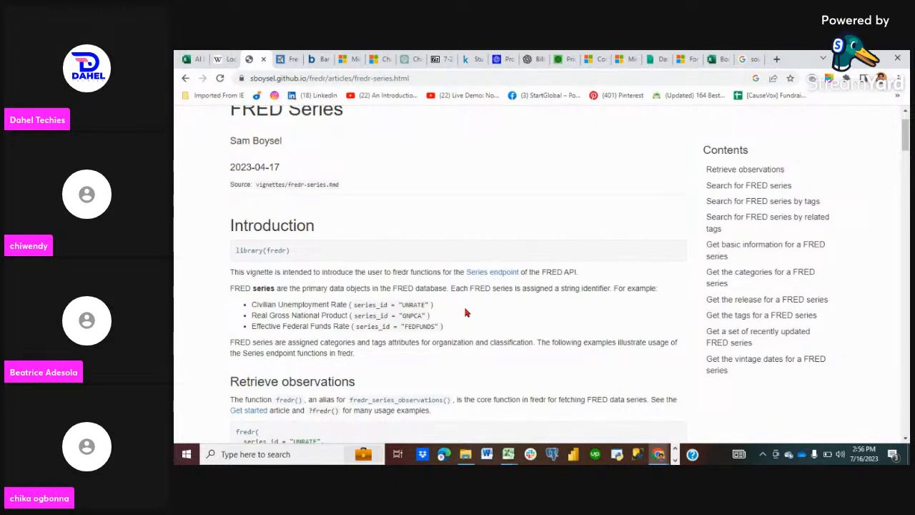
scroll(464, 312, down, 1)
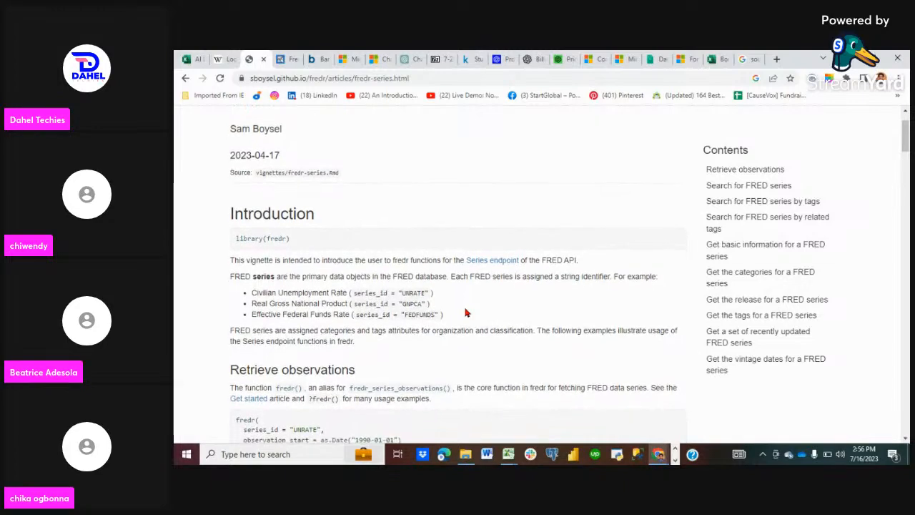
scroll(464, 312, down, 1)
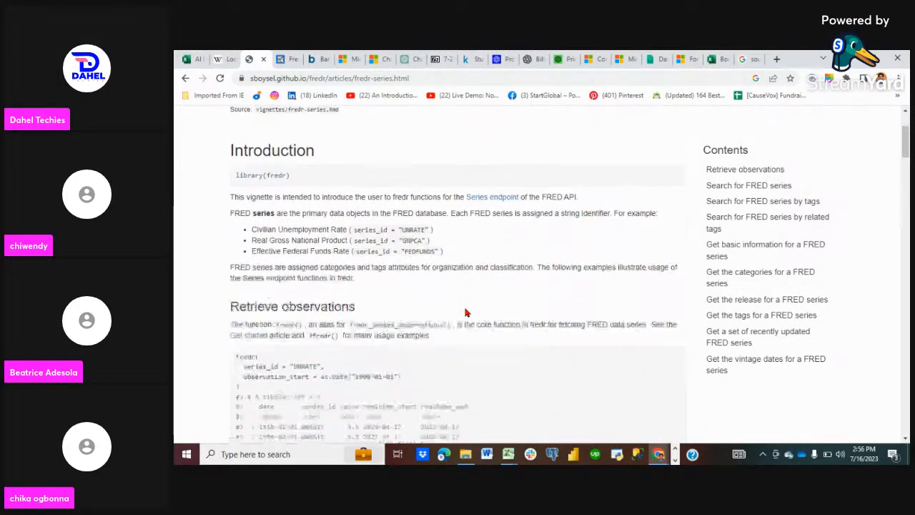
scroll(464, 312, down, 1)
scroll(457, 304, up, 2)
drag(250, 338, 369, 336)
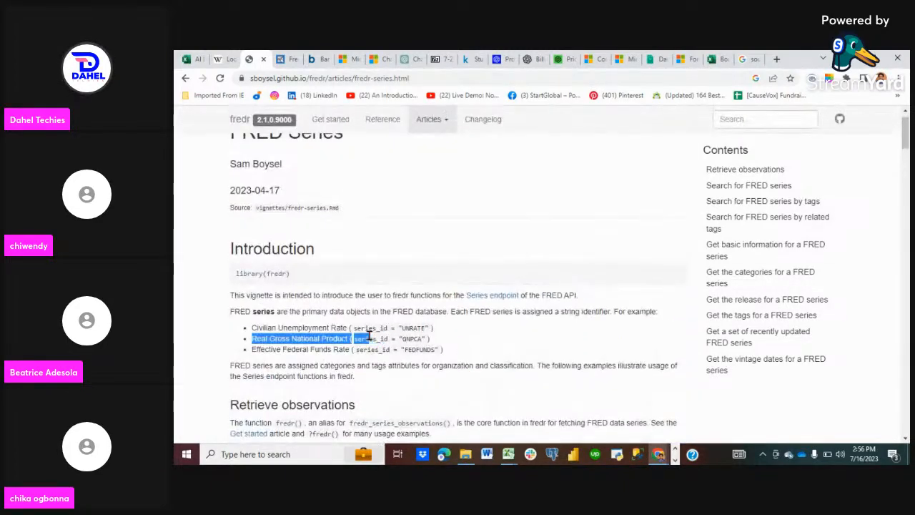
drag(432, 327, 250, 329)
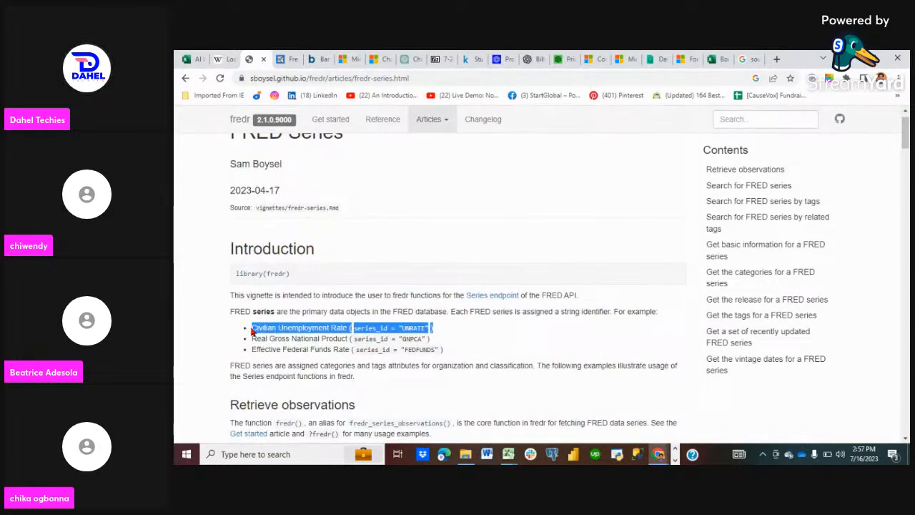
click(187, 59)
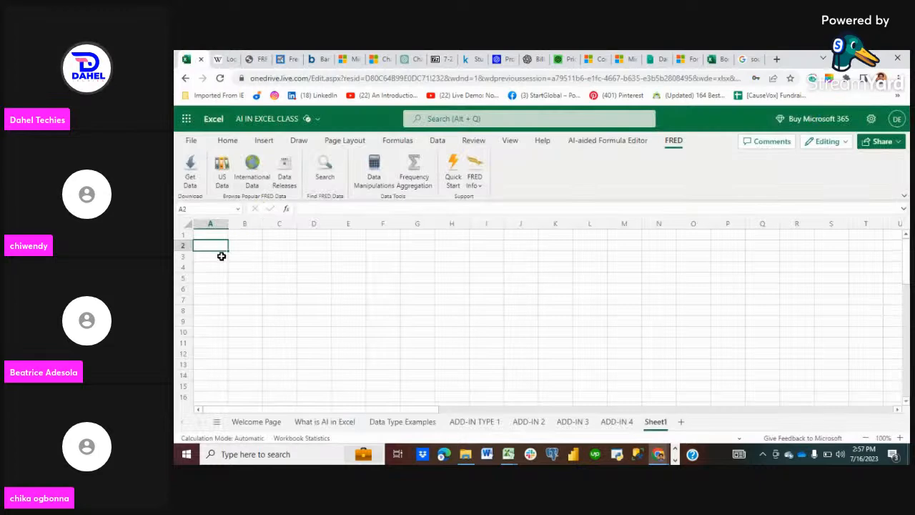
Paste the Civilian Unemployment Rate series line into A6 and widen column A.
click(219, 289)
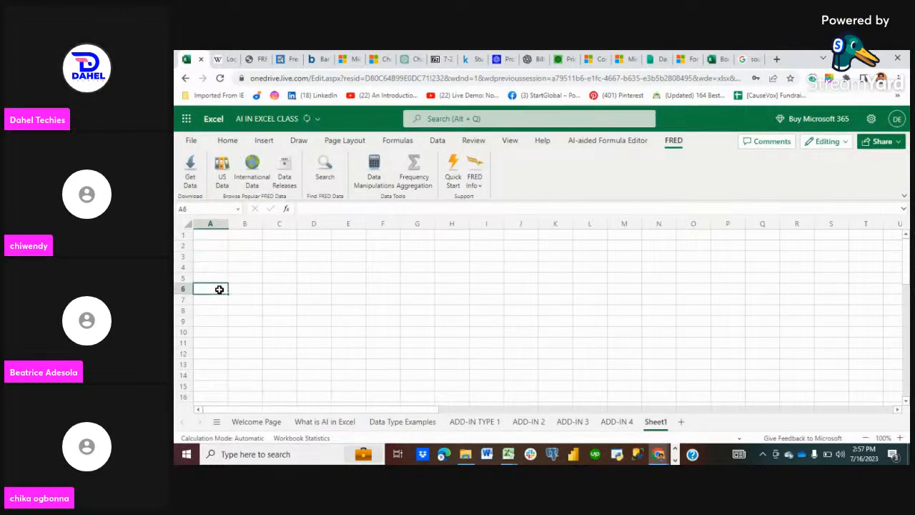
text(Civilian Unemployment Rate ( series_id = "UNRATE" ))
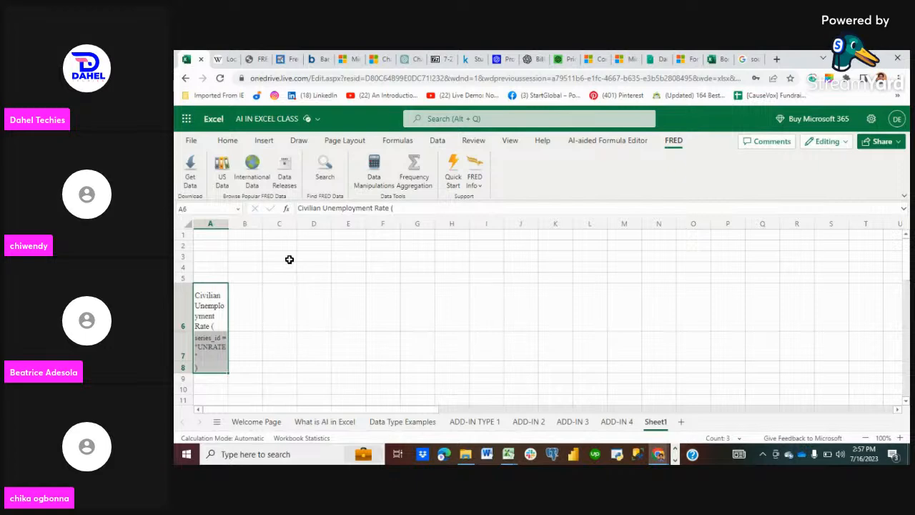
drag(228, 224, 299, 235)
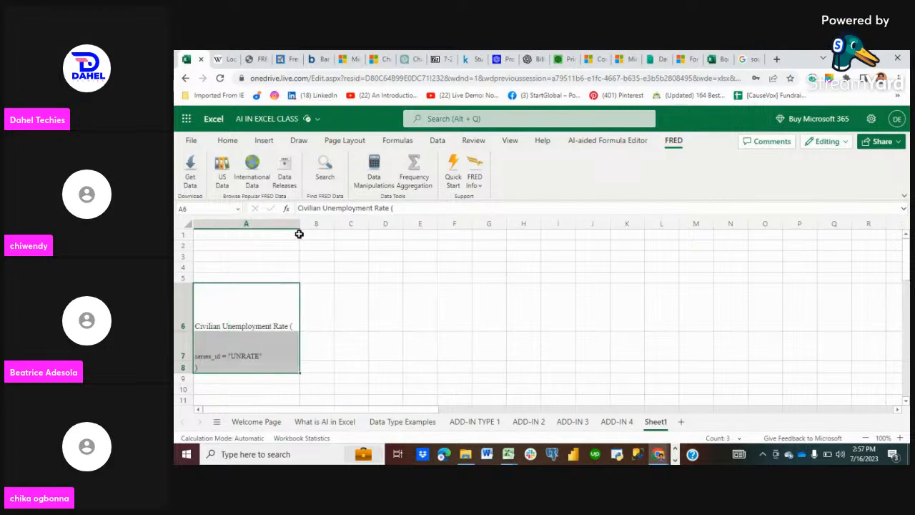
click(359, 317)
click(263, 325)
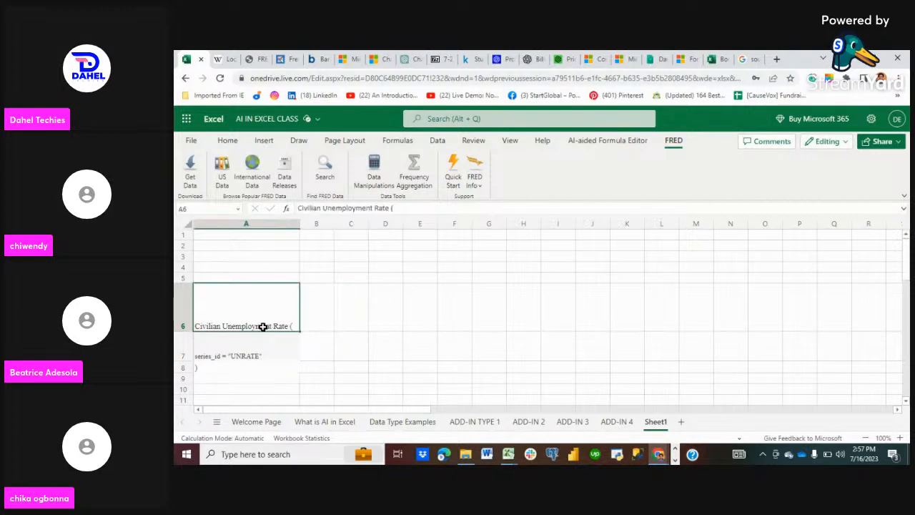
click(259, 347)
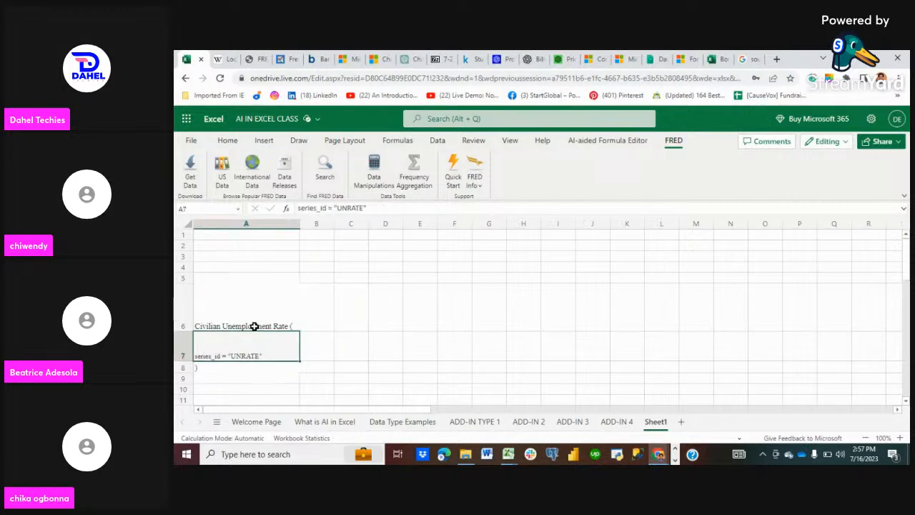
click(258, 318)
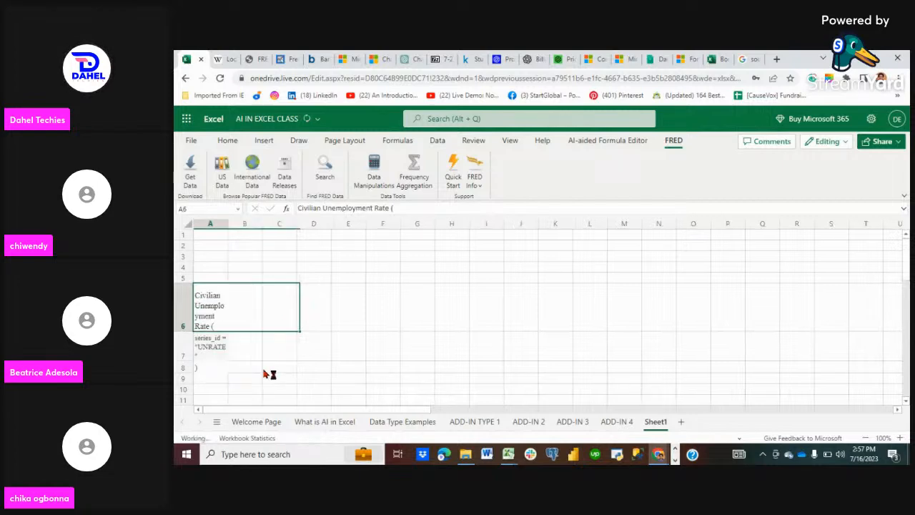
Clear A6:A8, re-paste the series text into A7, and widen column A further.
click(263, 287)
click(219, 288)
drag(219, 288, 214, 368)
key(ctrl+c)
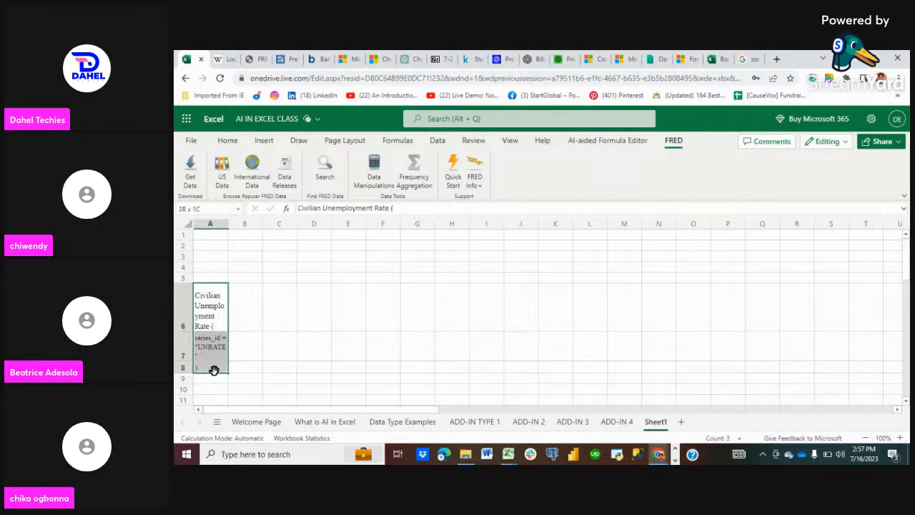
key(Delete)
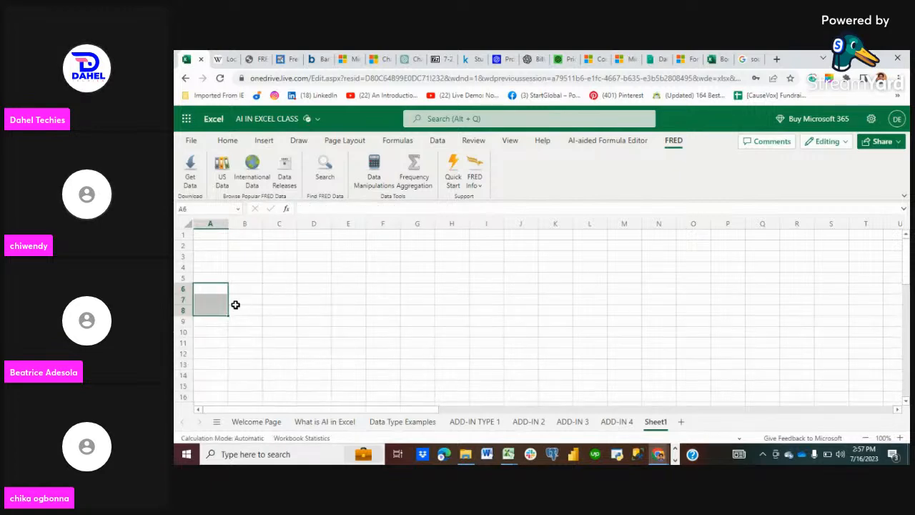
click(216, 295)
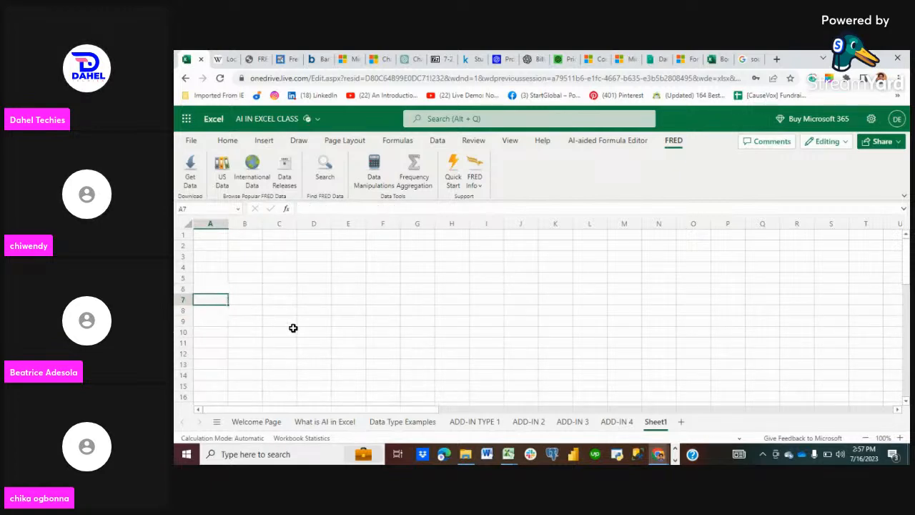
key(ctrl+v)
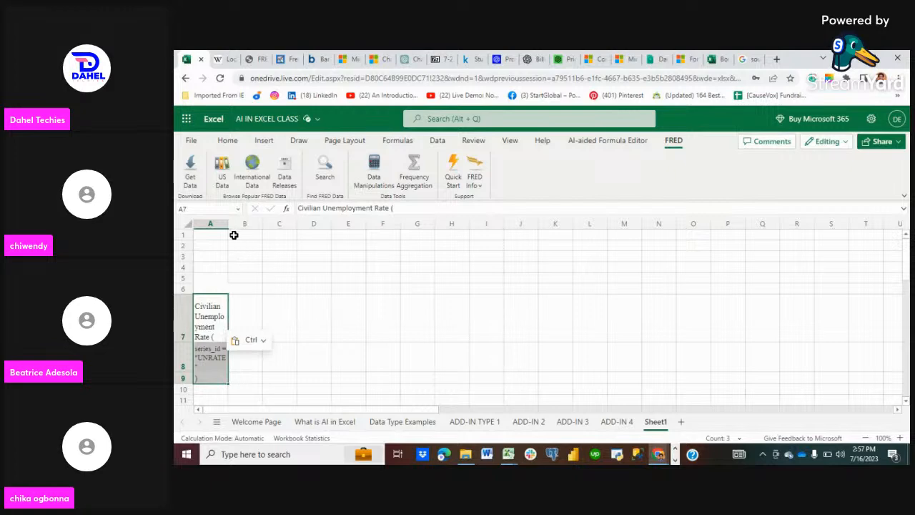
drag(228, 224, 334, 232)
Paste the series id text into A8, then undo the duplicated series_id line.
click(299, 327)
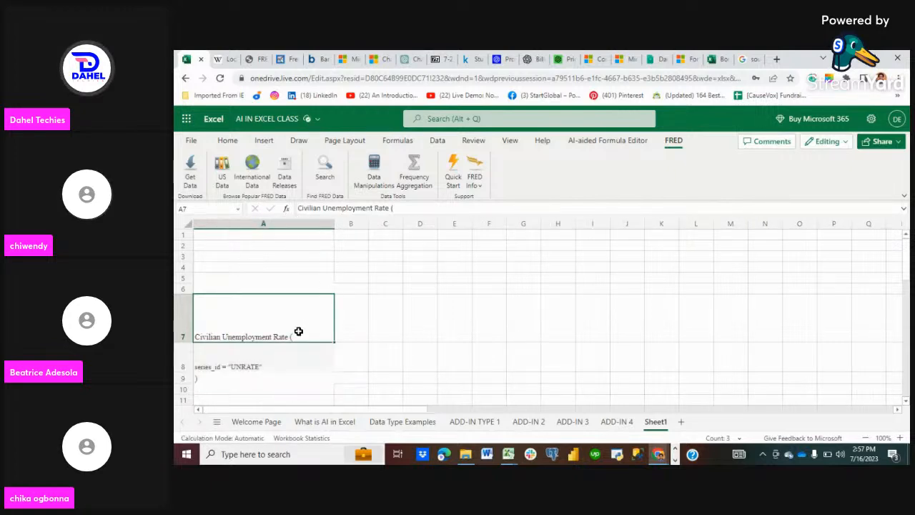
click(404, 206)
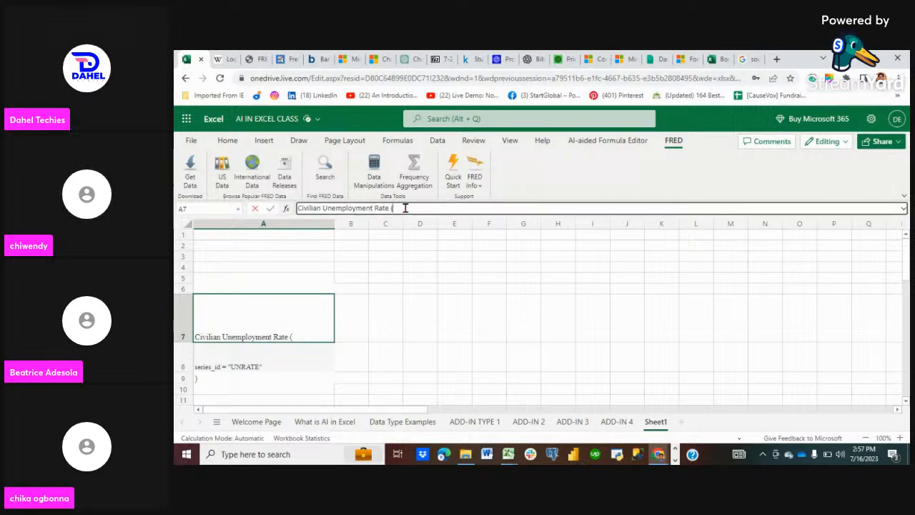
click(239, 366)
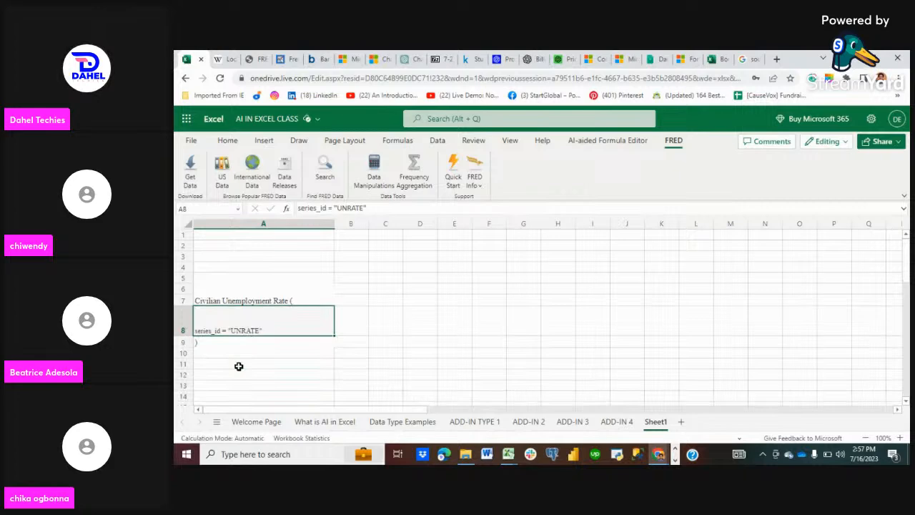
click(376, 207)
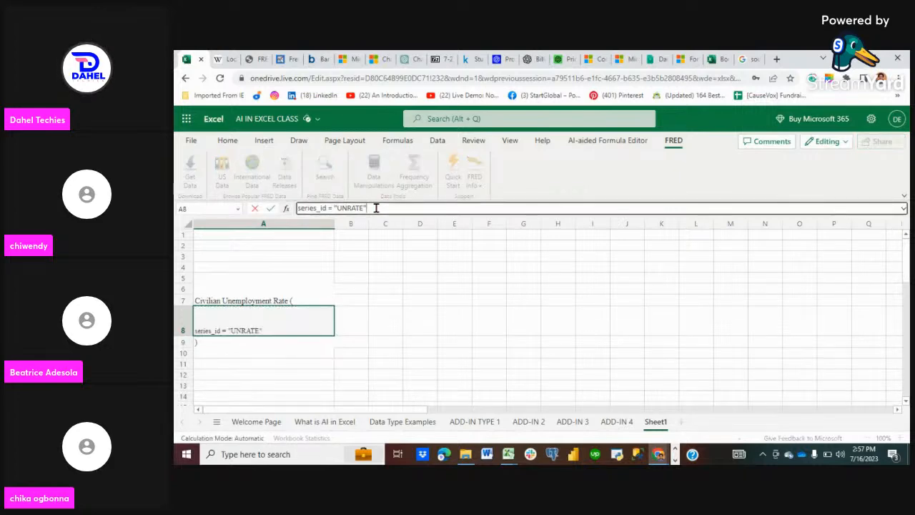
text(series_id = "UNRATE")
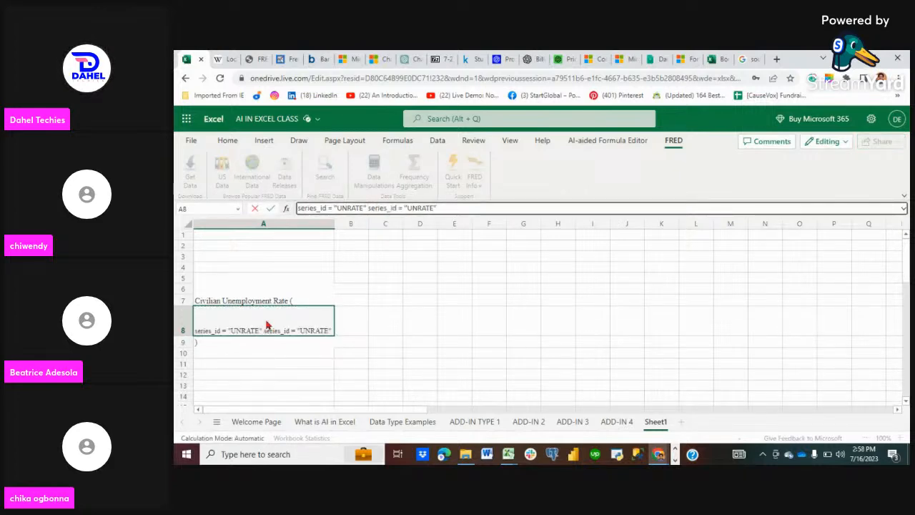
click(221, 352)
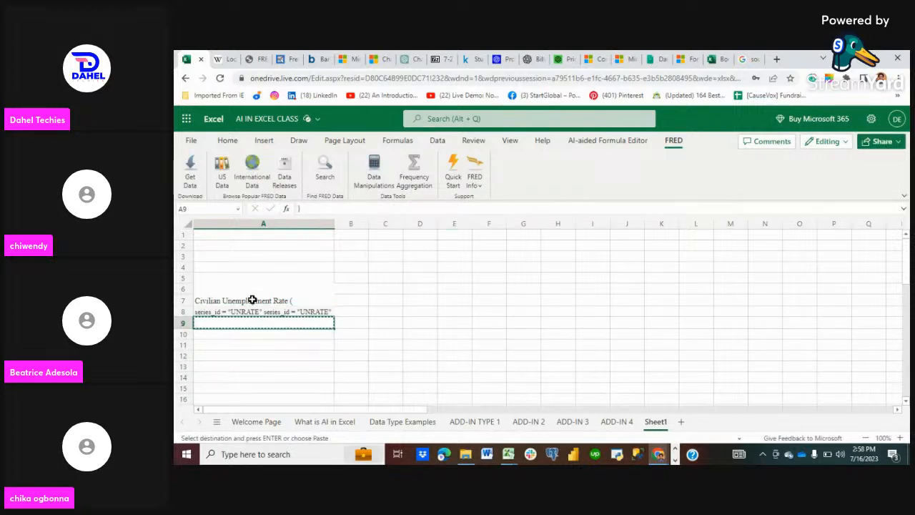
click(250, 303)
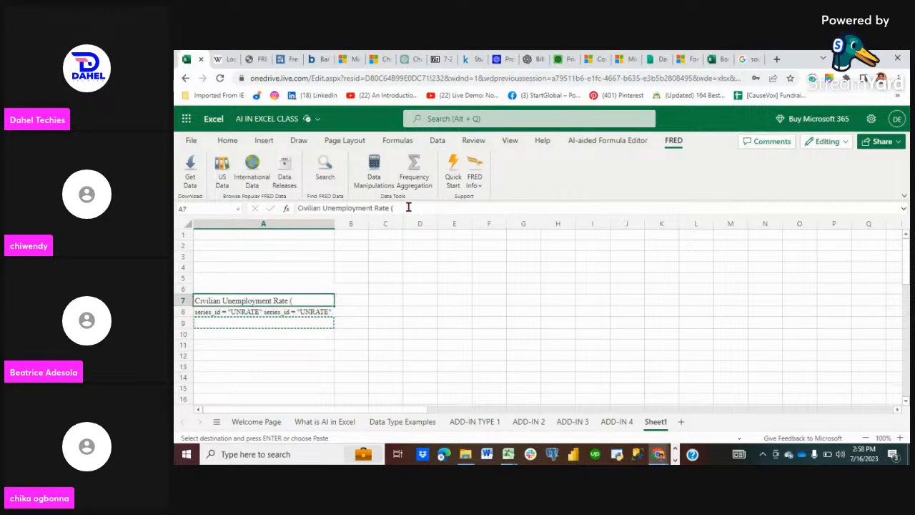
click(303, 313)
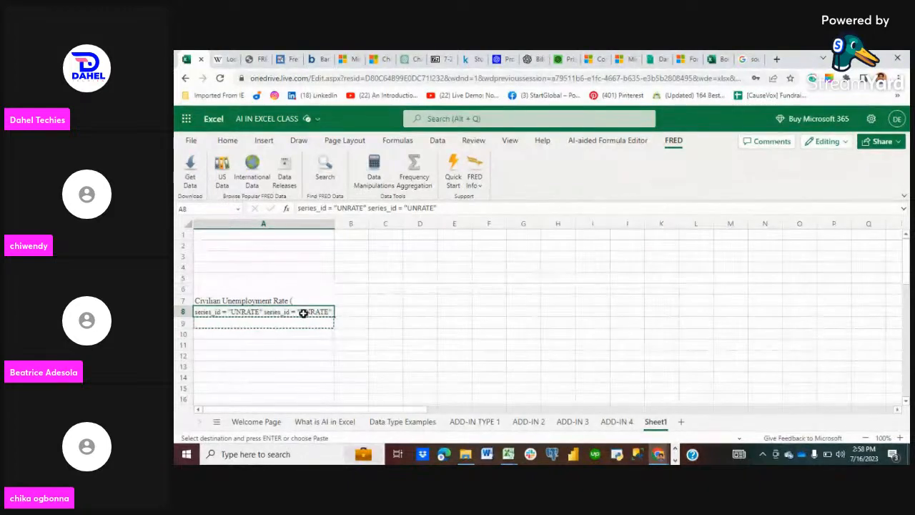
drag(307, 310, 311, 301)
key(ctrl+z)
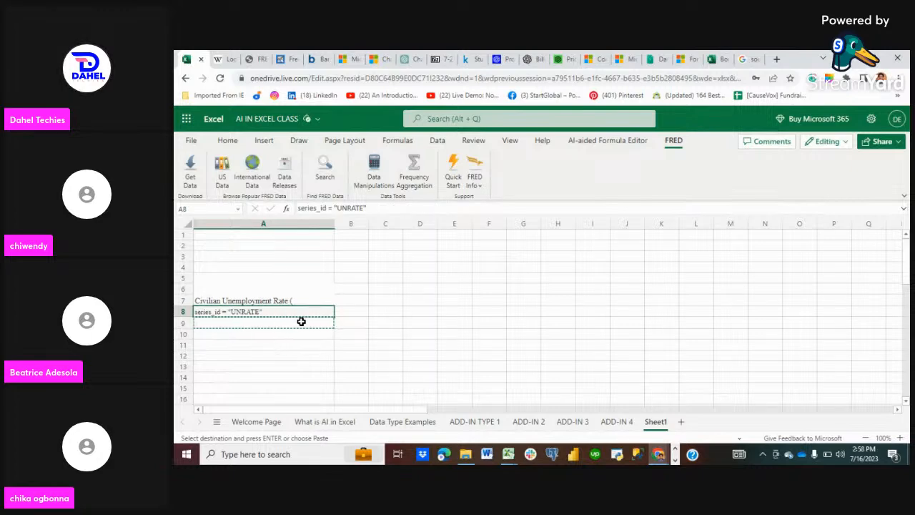
Trim the '(' so A7 reads Civilian Unemployment Rate, then try FRED Get Data.
click(276, 300)
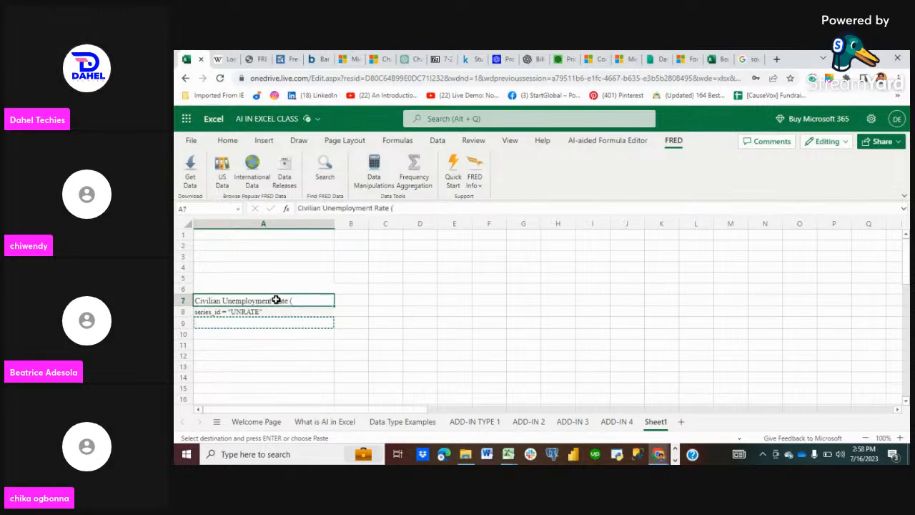
click(279, 315)
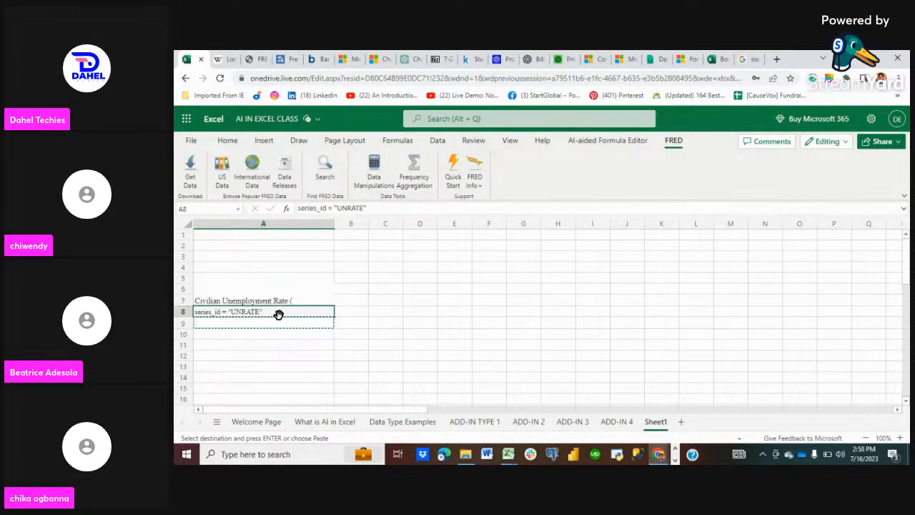
click(303, 301)
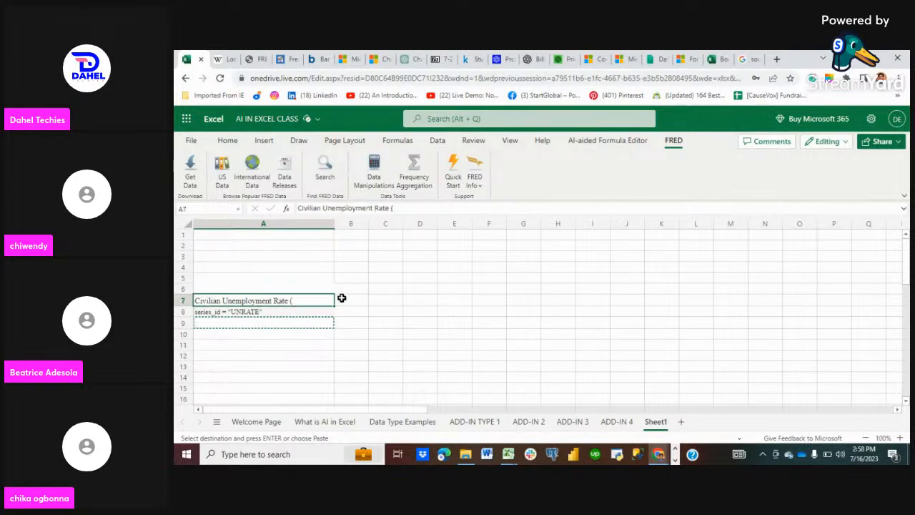
click(403, 206)
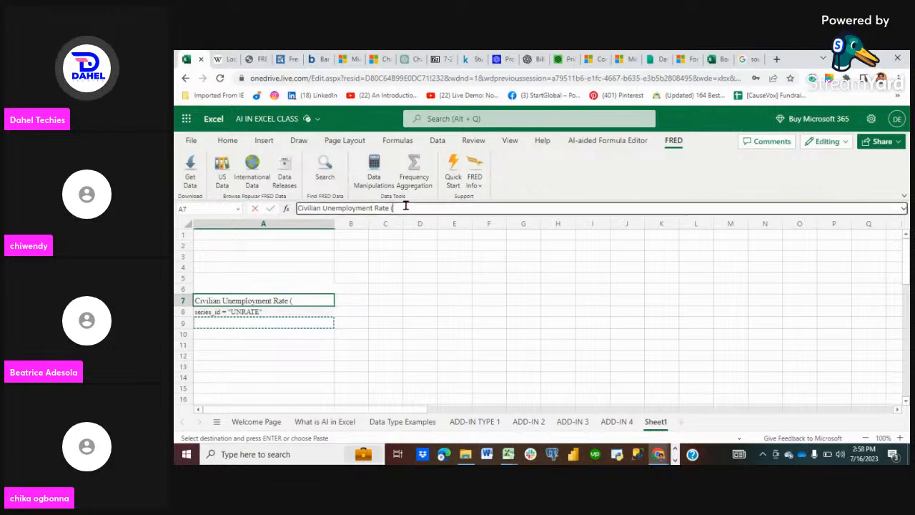
click(388, 307)
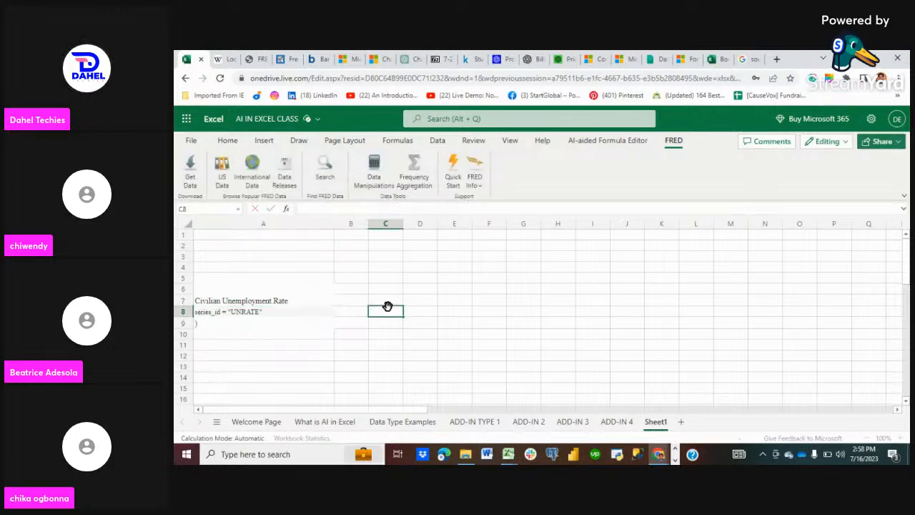
click(272, 303)
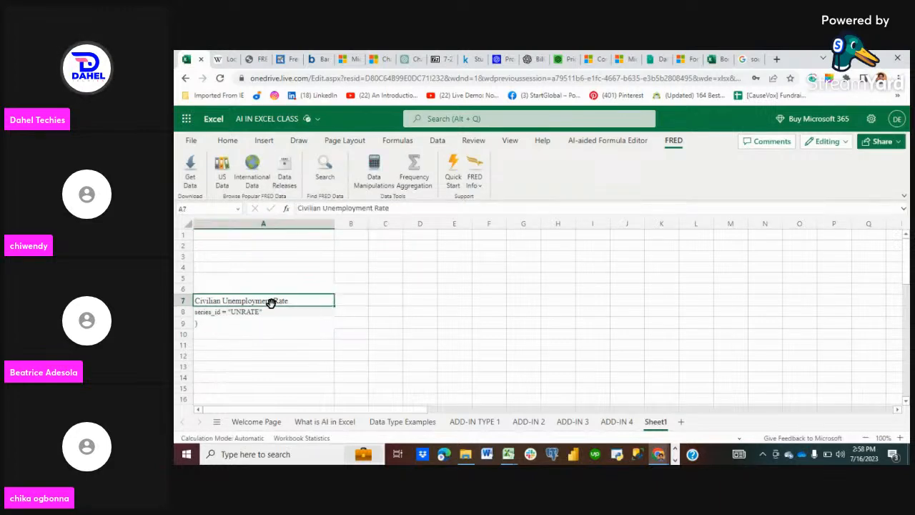
click(190, 176)
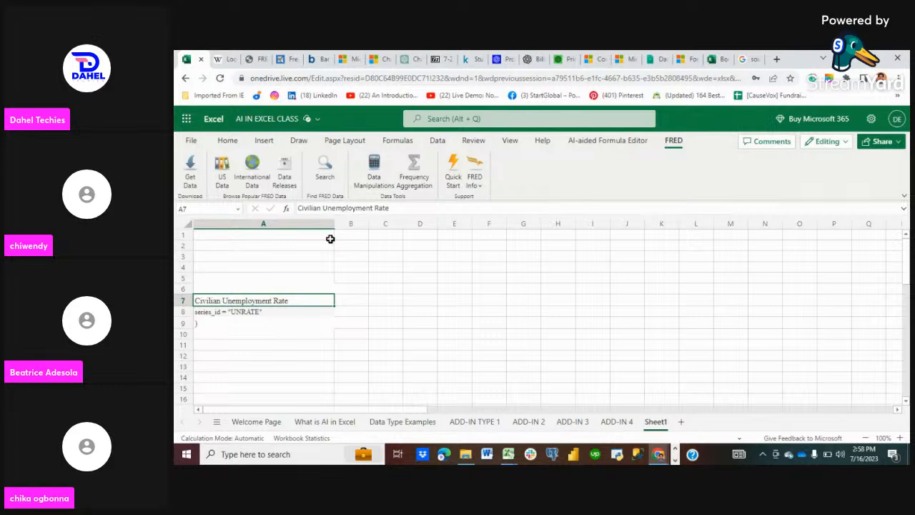
click(420, 311)
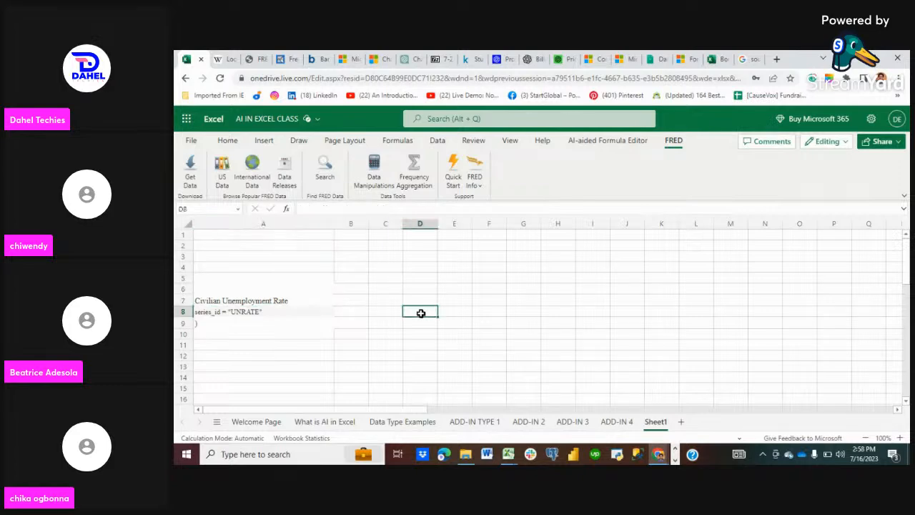
click(246, 300)
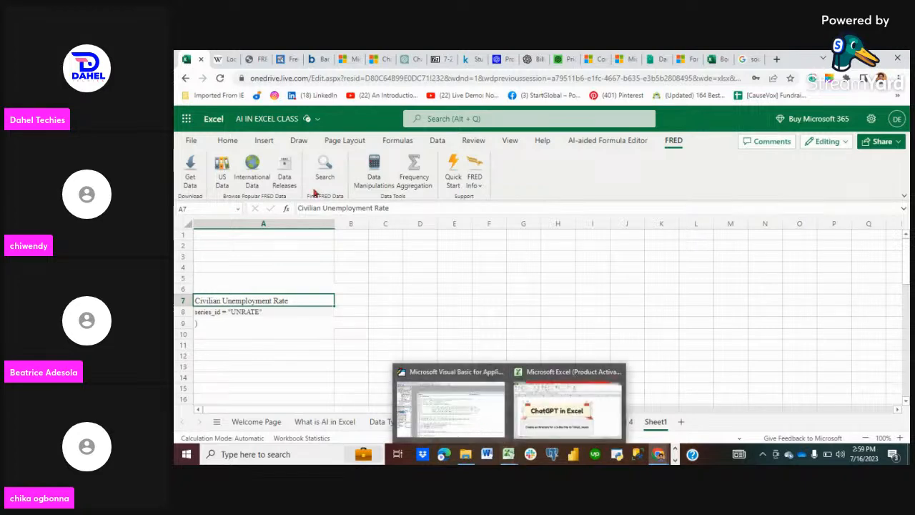
Copy ( series_id = "UNRATE" ) from the fredr Civilian Unemployment Rate example.
click(254, 59)
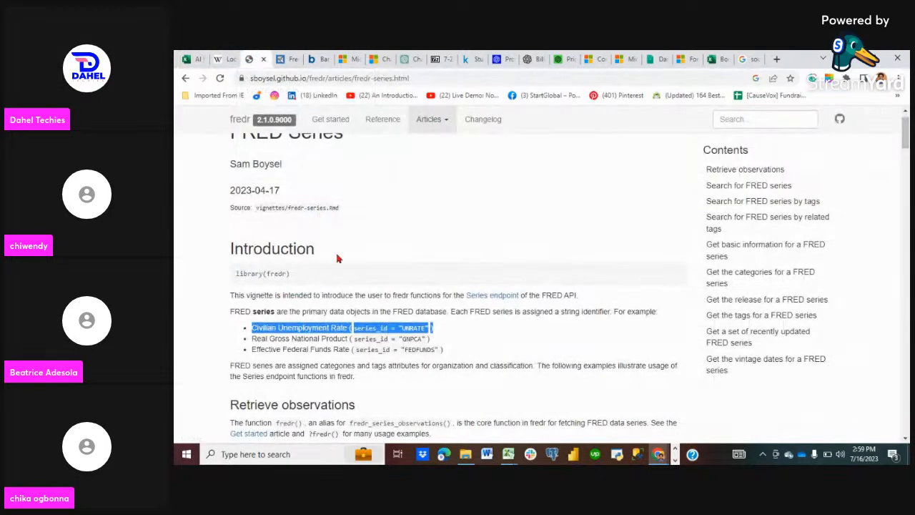
click(398, 325)
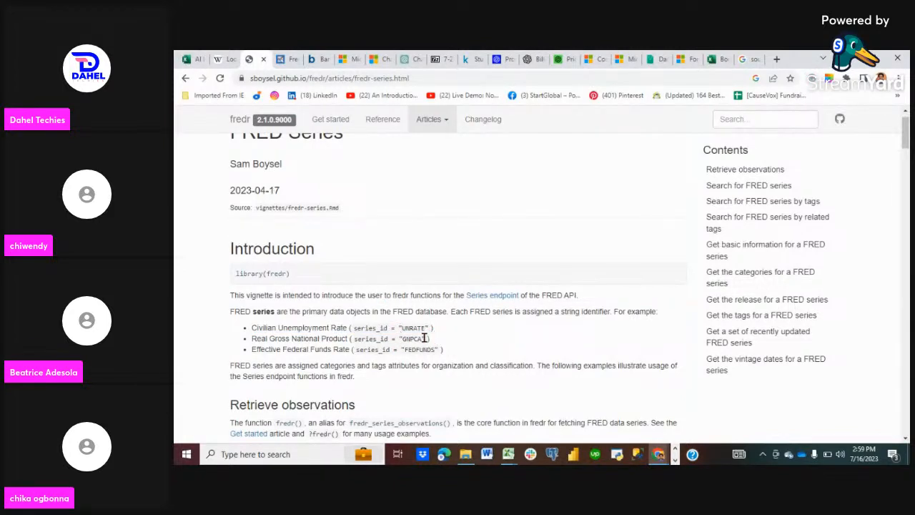
drag(433, 329, 347, 329)
key(ctrl+c)
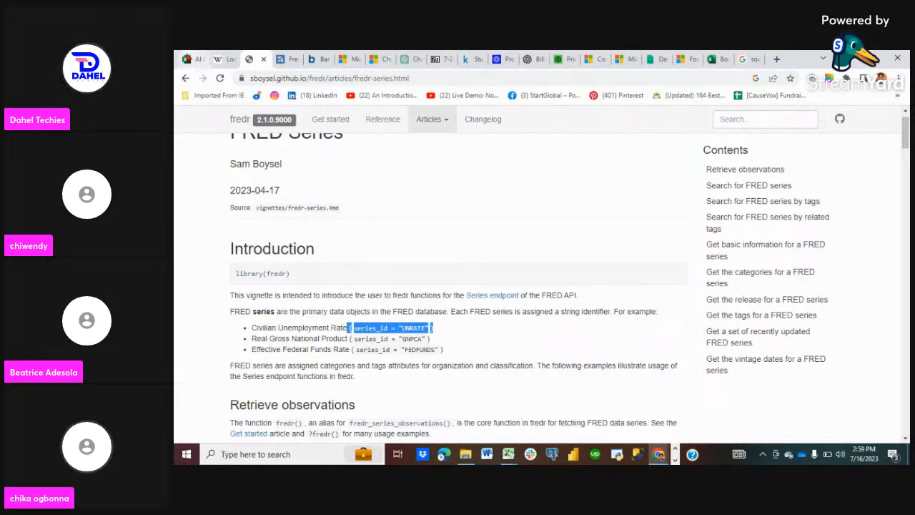
click(191, 59)
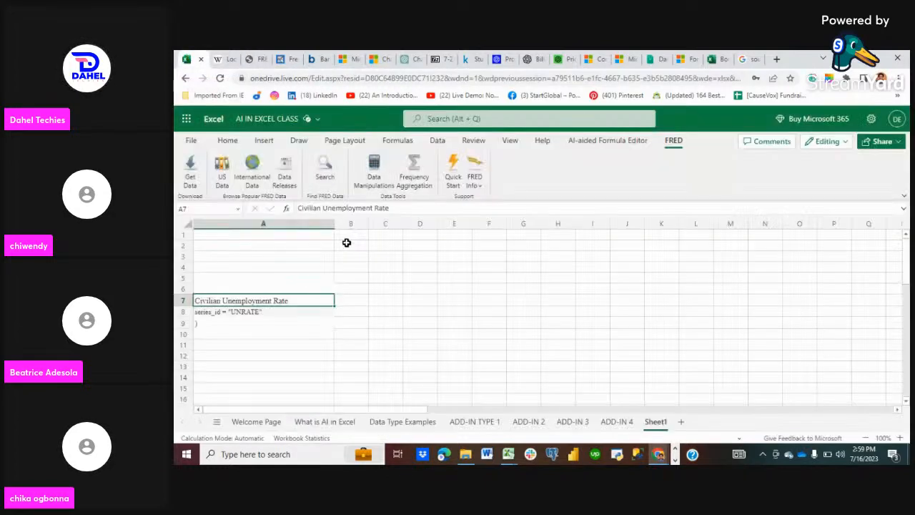
Append the series id so A7 reads Civilian Unemployment Rate (series_id = "UNRATE").
click(407, 206)
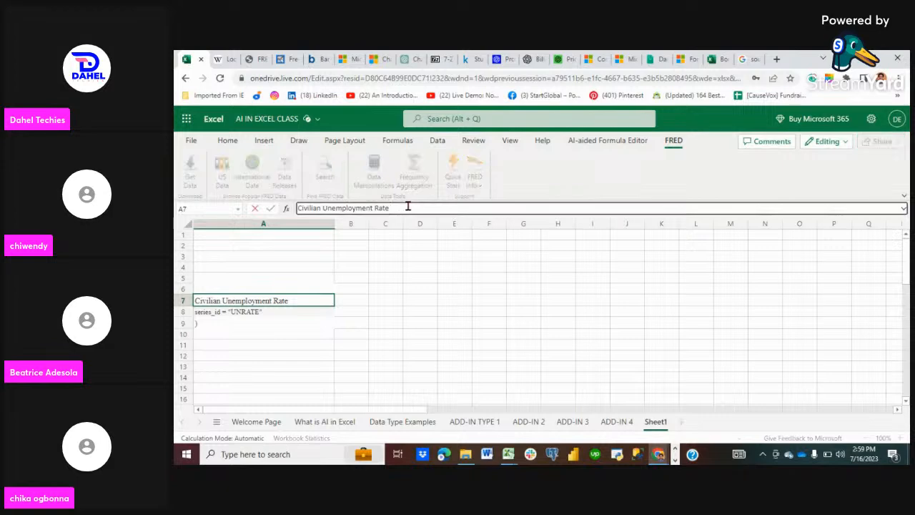
key(ctrl+v)
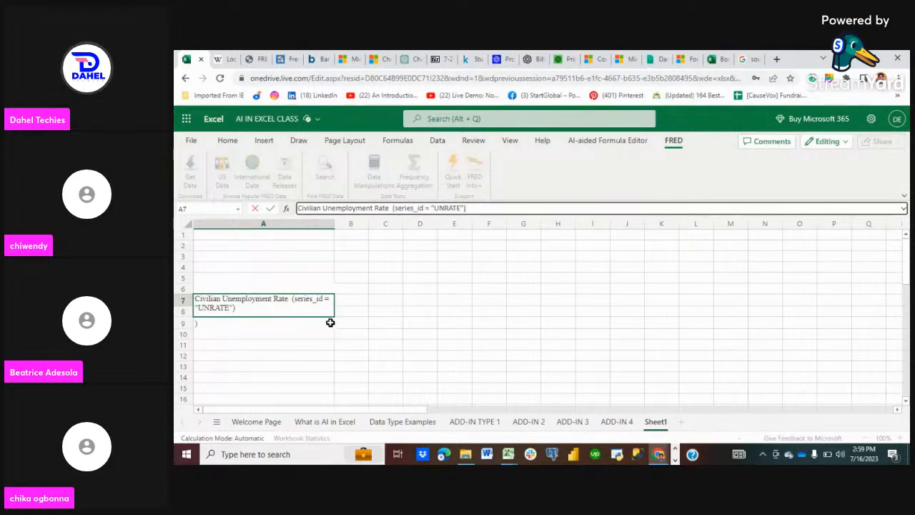
click(277, 325)
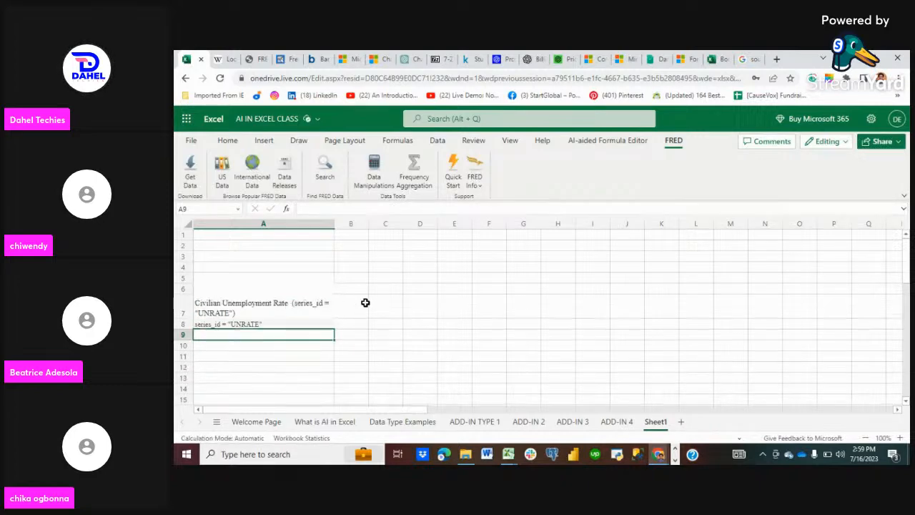
click(284, 311)
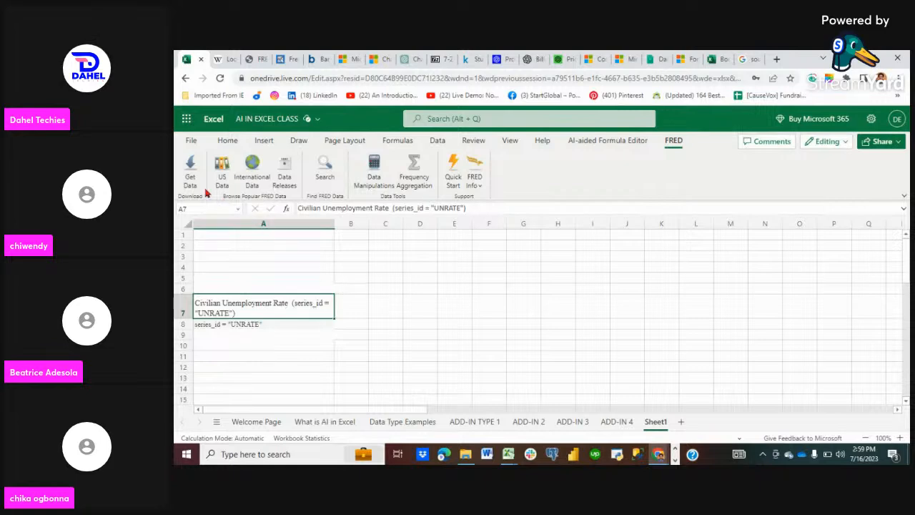
Open fred.stlouisfed.org through the Search FRED link in the FRED Get Data message.
click(192, 166)
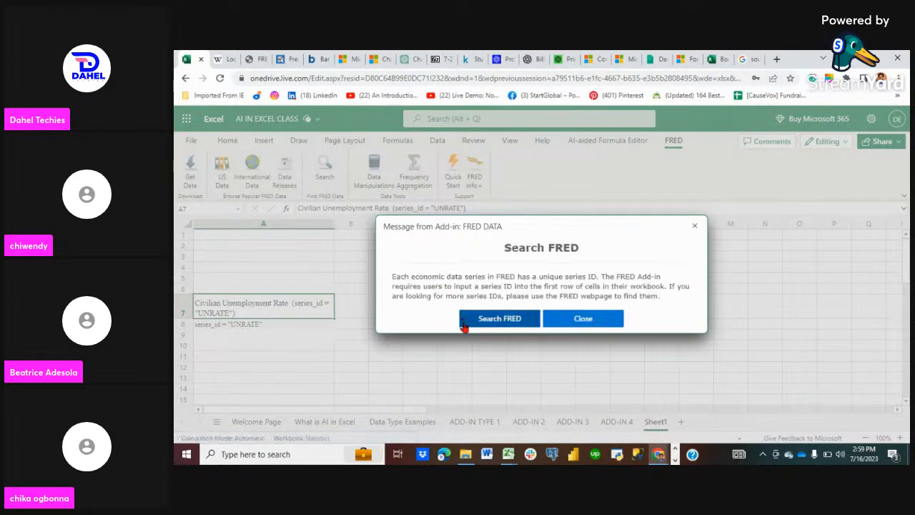
click(500, 319)
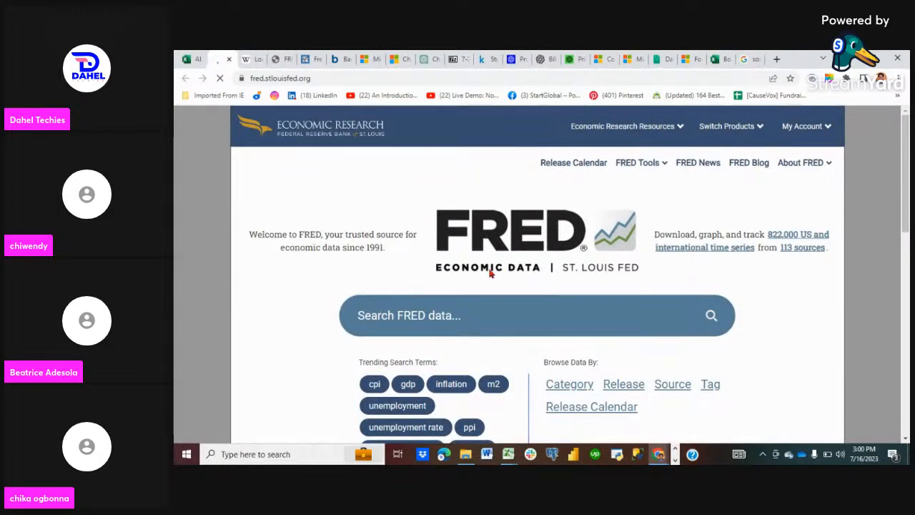
Browse the FRED homepage and run the trending 'unemployment rate' search.
scroll(490, 272, down, 3)
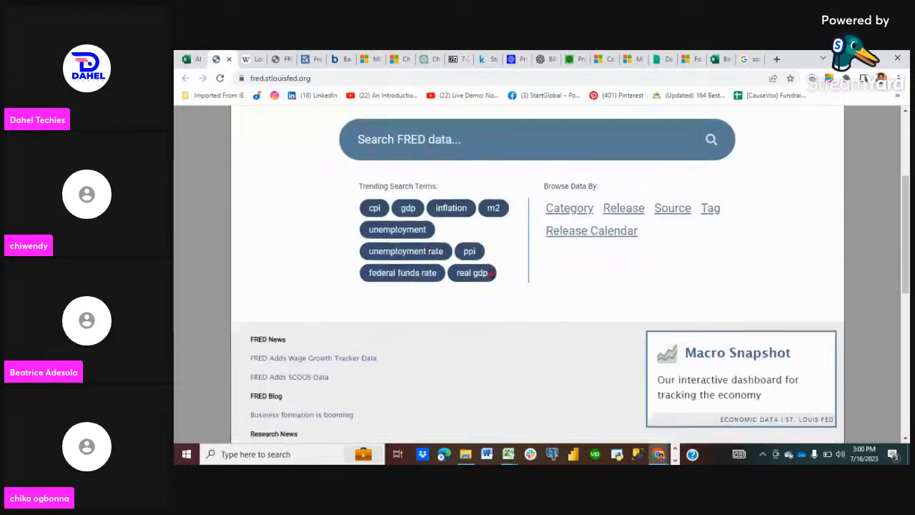
scroll(490, 273, down, 5)
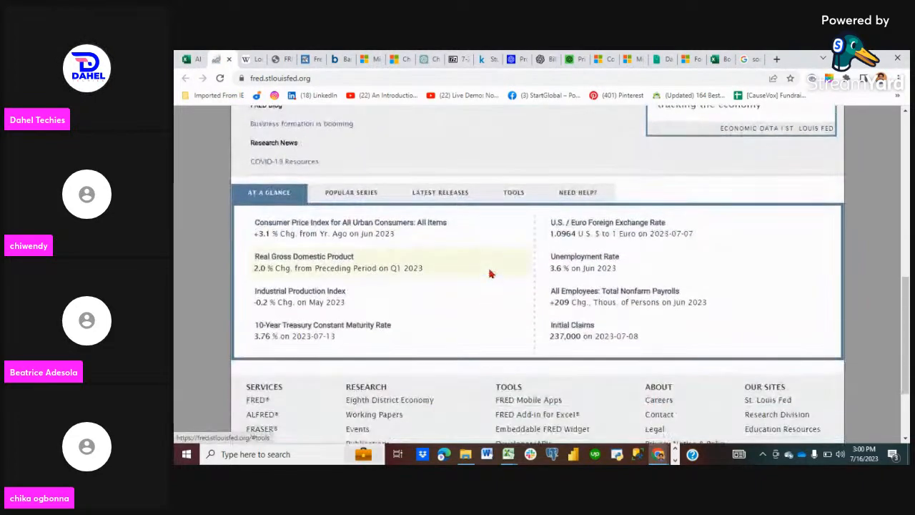
scroll(490, 272, down, 2)
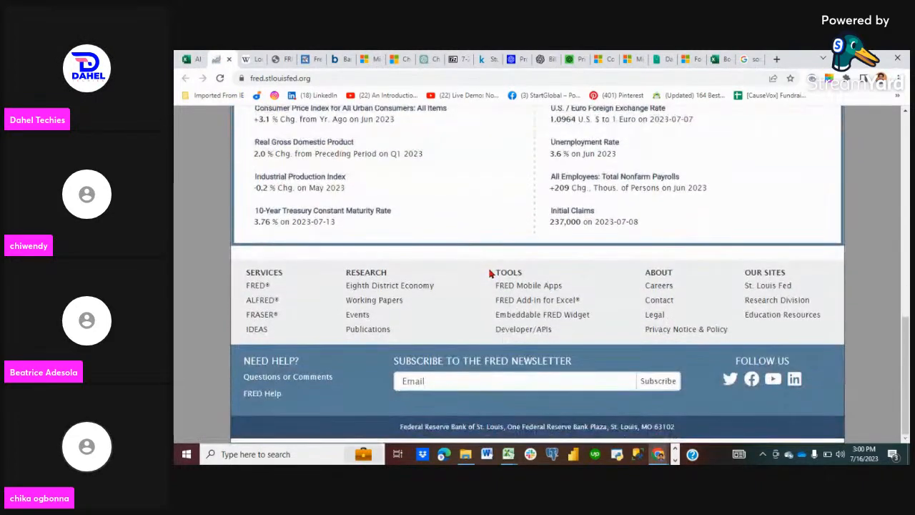
scroll(490, 272, up, 7)
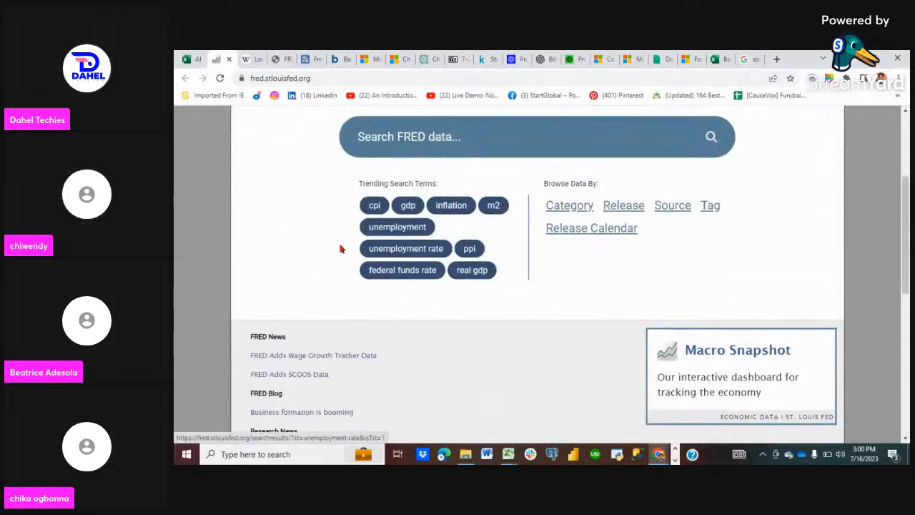
scroll(340, 249, up, 1)
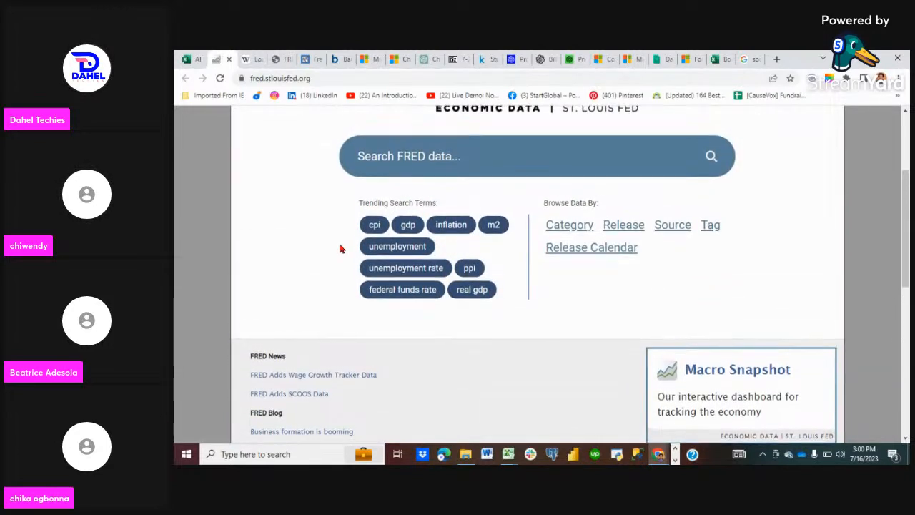
scroll(342, 297, up, 1)
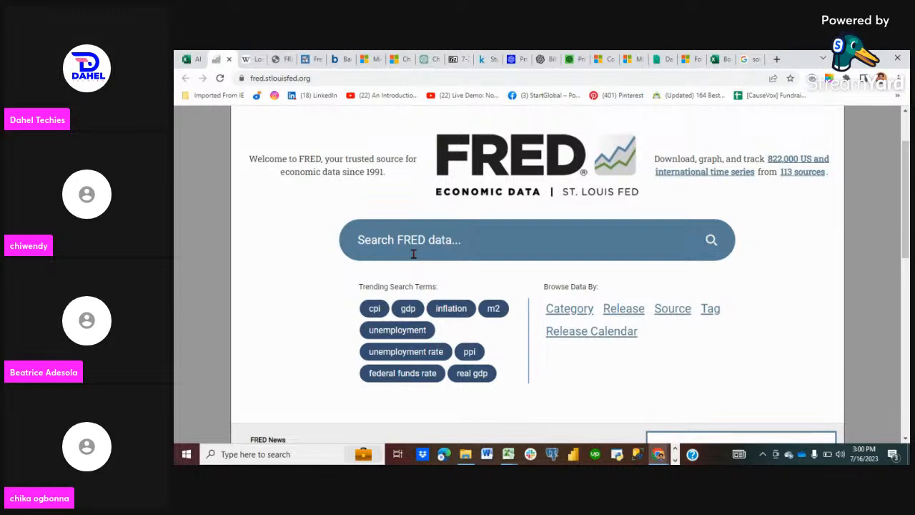
click(420, 353)
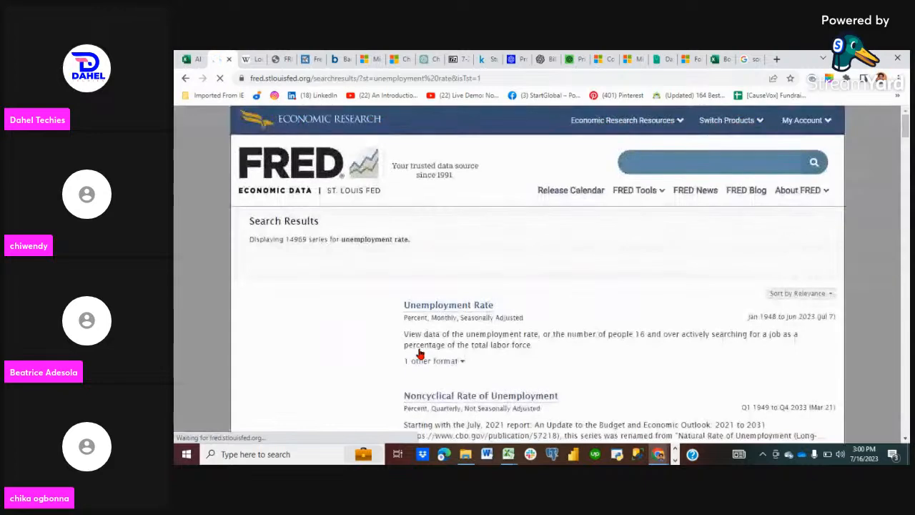
Scroll through FRED's unemployment rate search results and the Refine your search sidebar.
scroll(531, 291, down, 3)
scroll(531, 293, down, 5)
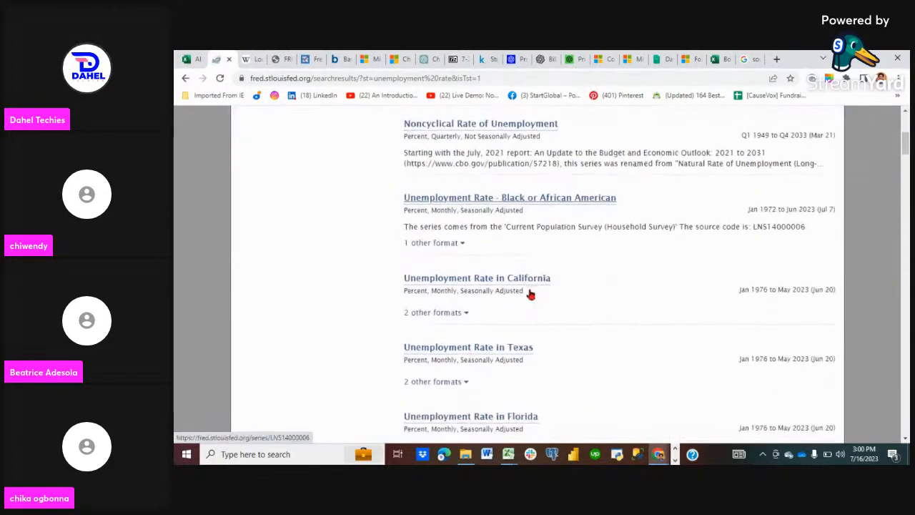
scroll(529, 293, down, 2)
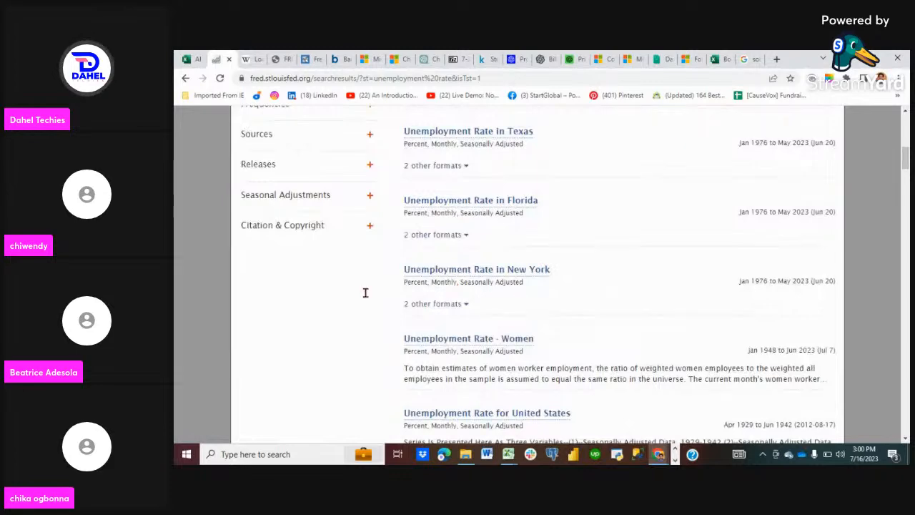
scroll(367, 295, down, 2)
scroll(512, 267, down, 3)
scroll(511, 268, down, 5)
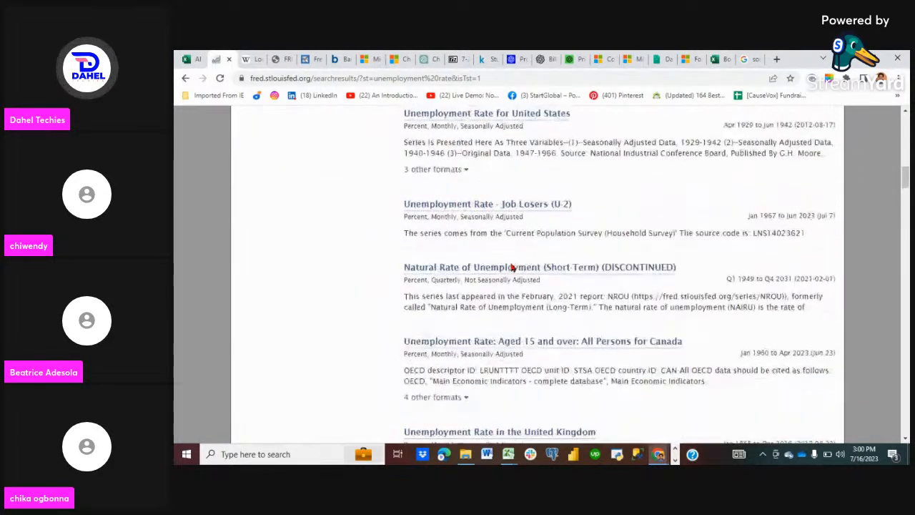
scroll(512, 268, down, 3)
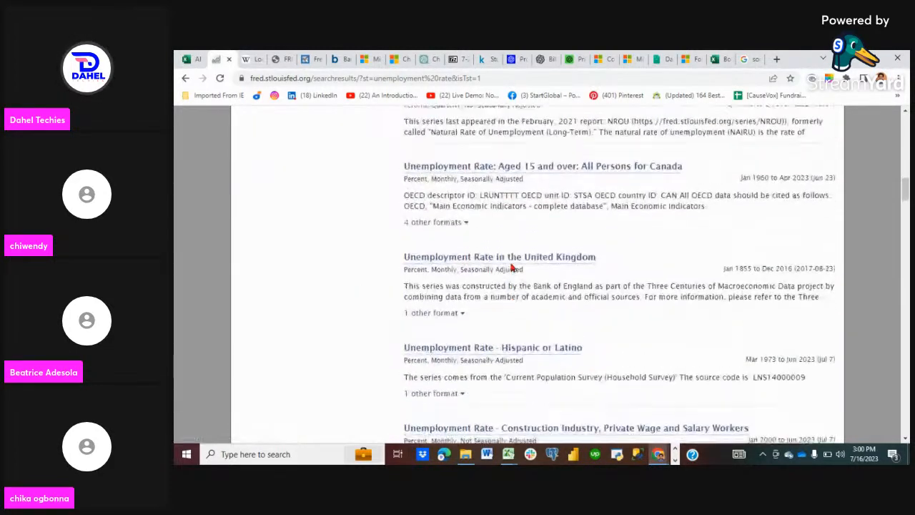
scroll(511, 267, down, 3)
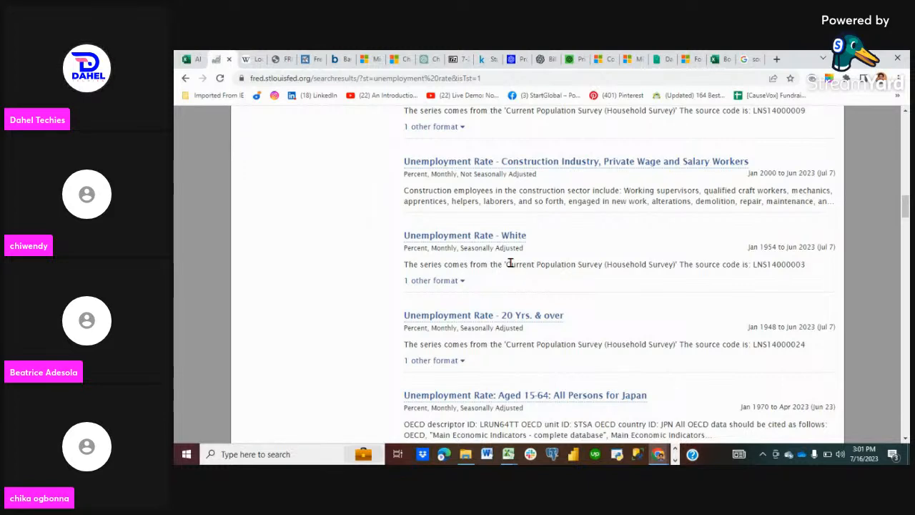
scroll(509, 263, down, 2)
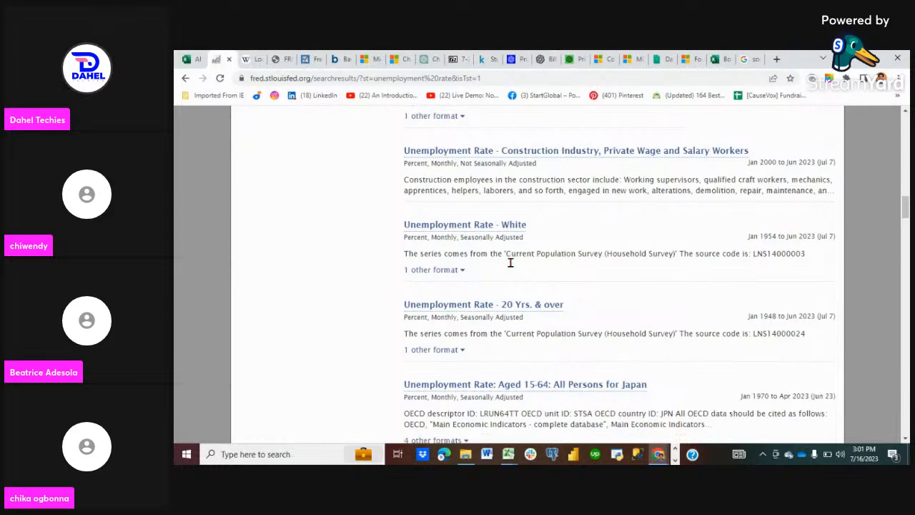
scroll(511, 264, down, 4)
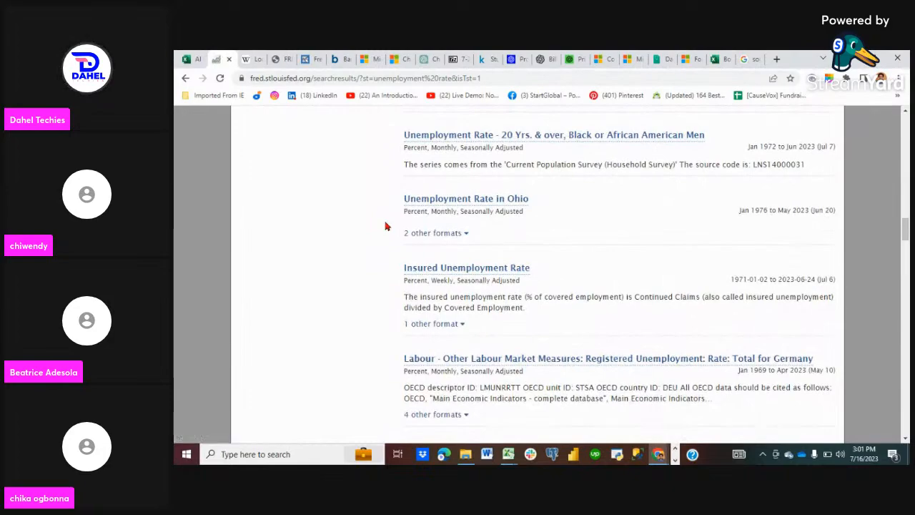
scroll(387, 227, up, 10)
scroll(384, 226, up, 10)
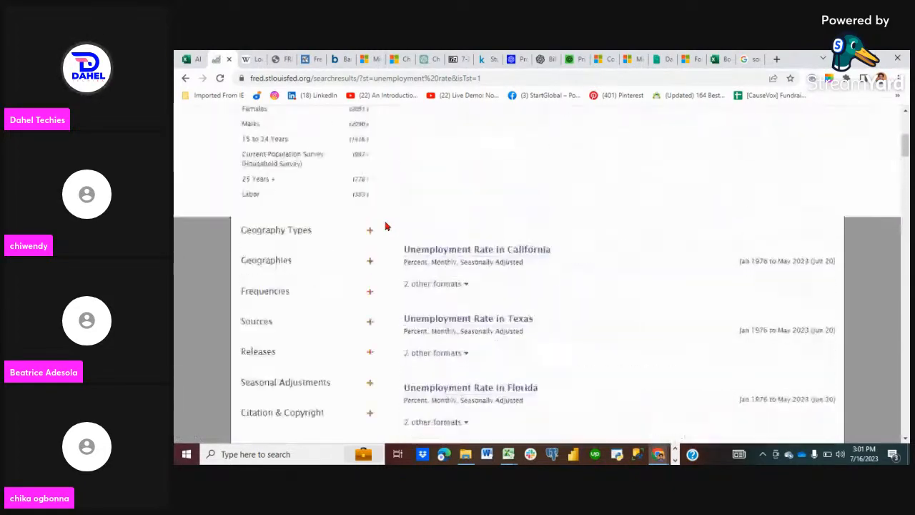
scroll(385, 226, down, 1)
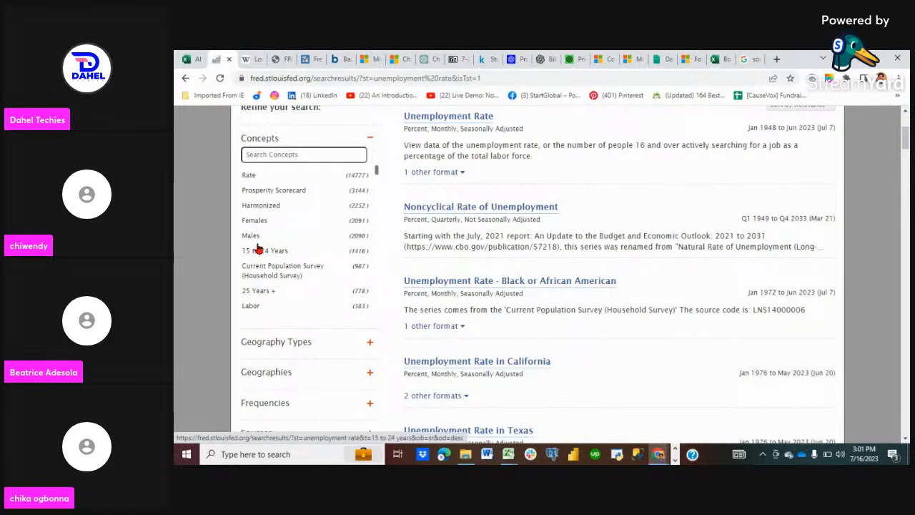
Filter FRED's unemployment rate results to the Males tag and browse the listed series.
click(254, 220)
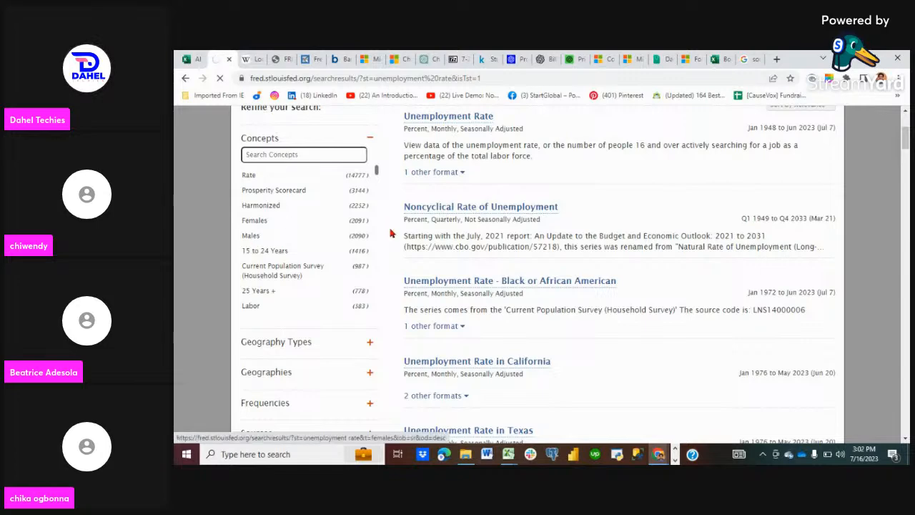
scroll(390, 233, down, 1)
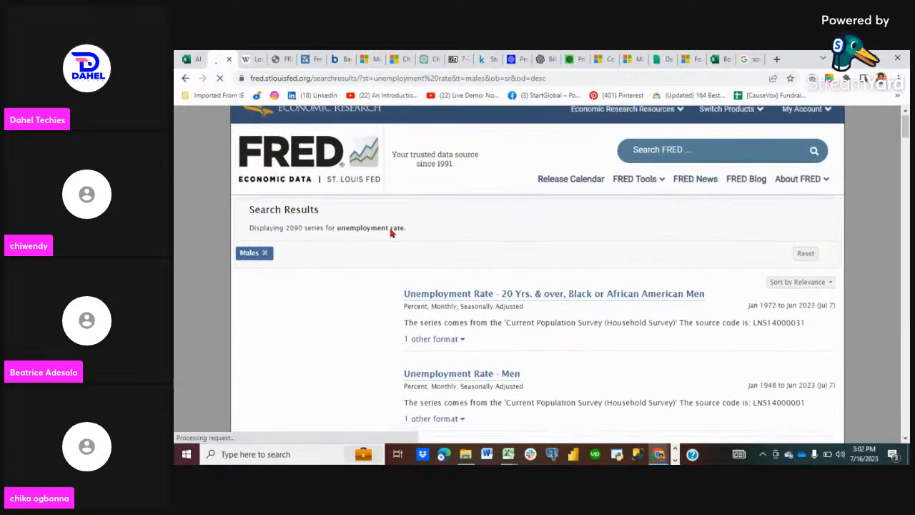
scroll(391, 232, down, 2)
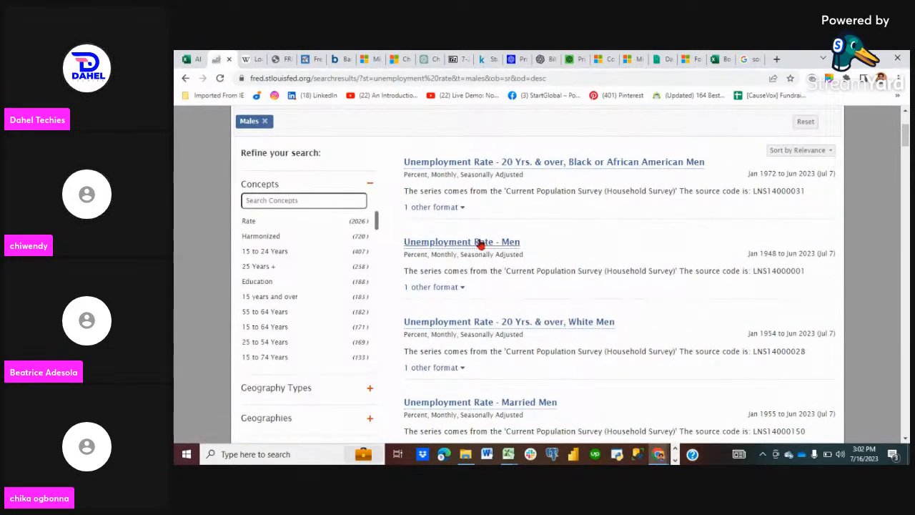
scroll(432, 258, down, 1)
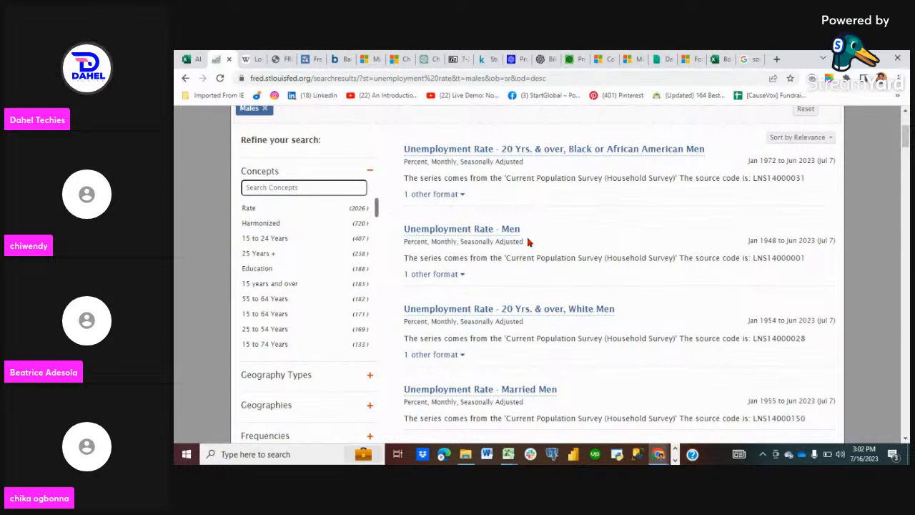
scroll(388, 225, down, 1)
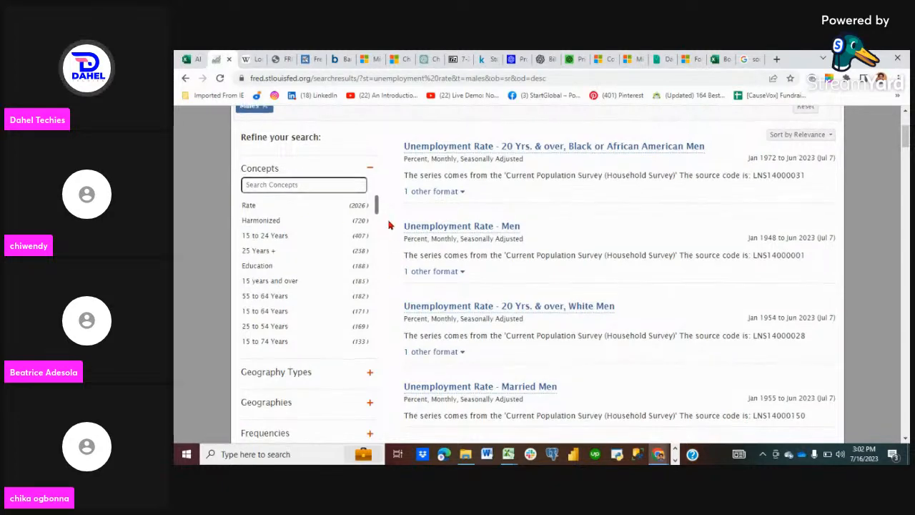
scroll(388, 226, down, 10)
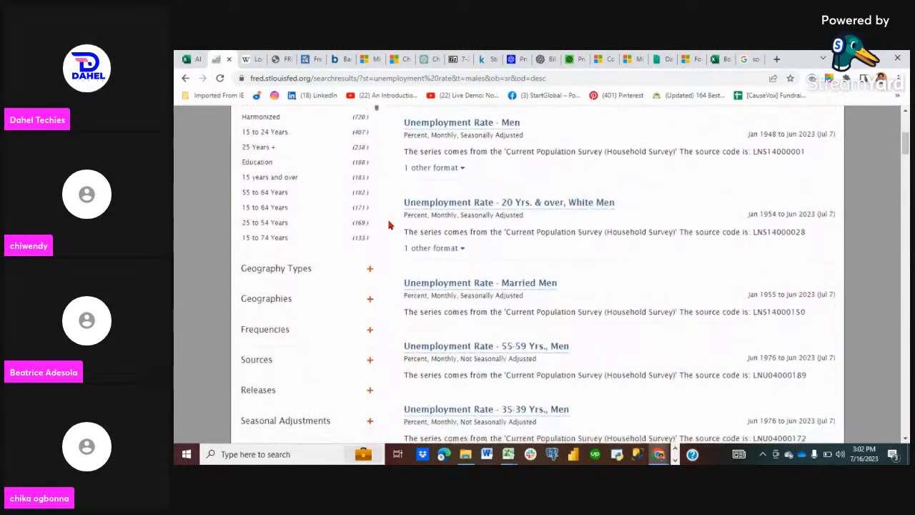
scroll(388, 226, down, 2)
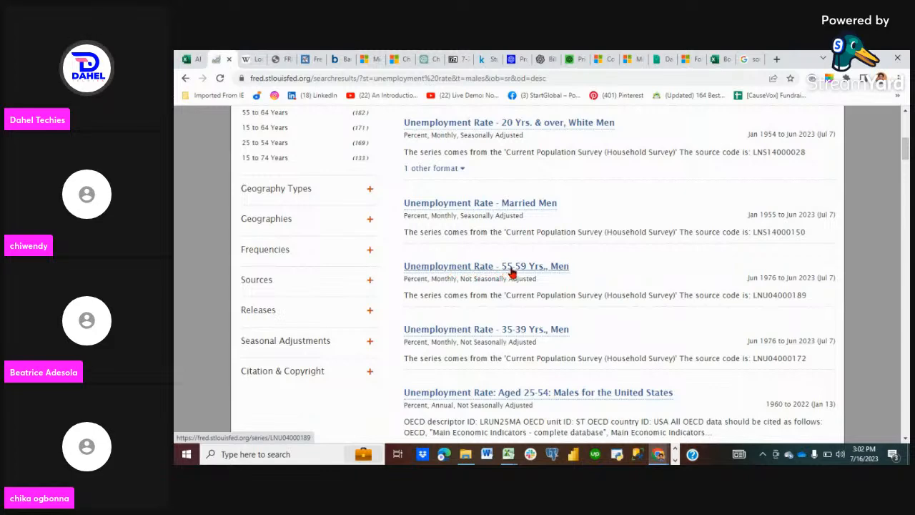
scroll(433, 292, down, 3)
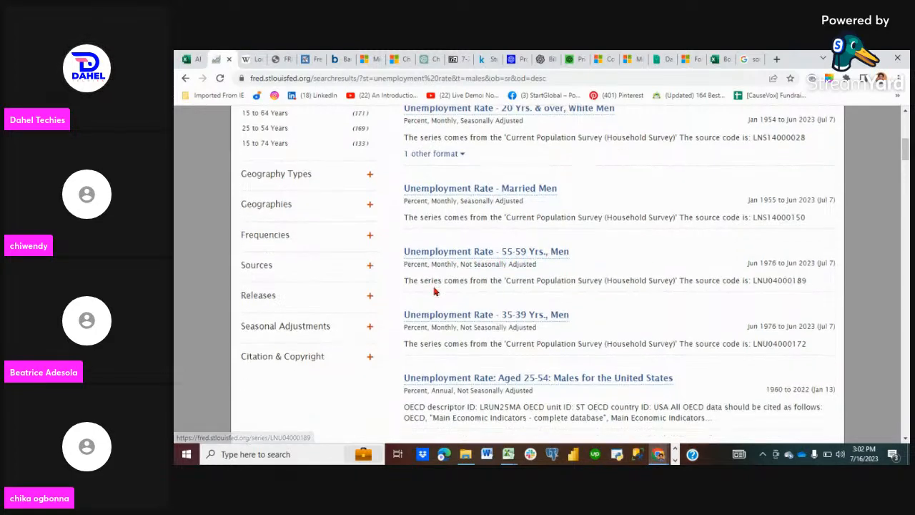
scroll(433, 292, down, 5)
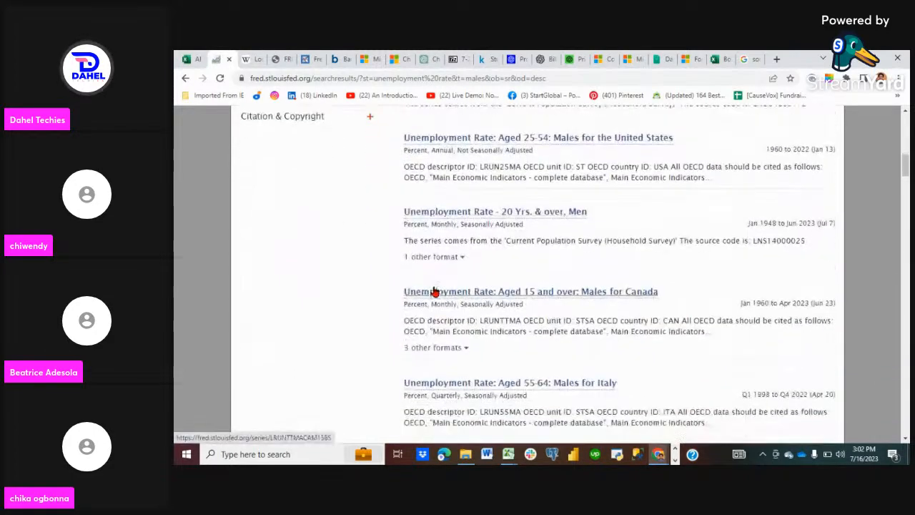
Back in the Excel workbook, close the Search FRED message and select cell A3.
click(187, 58)
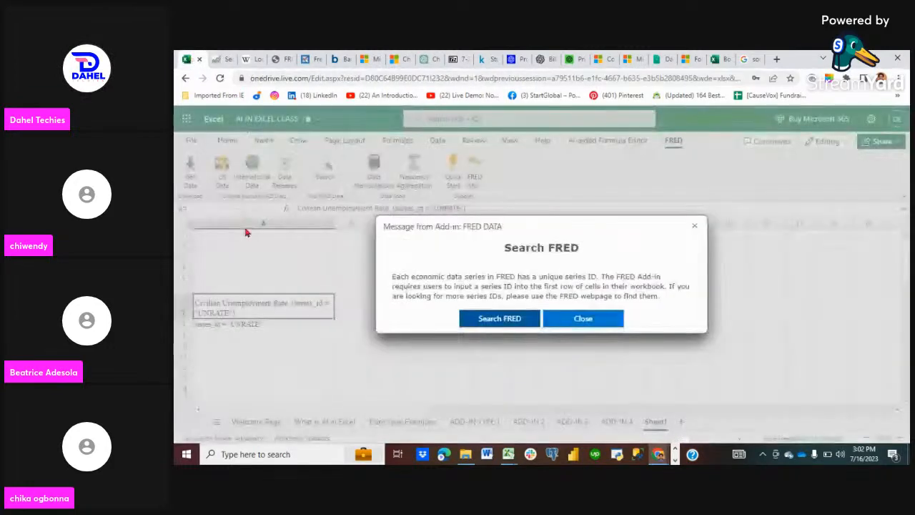
click(592, 323)
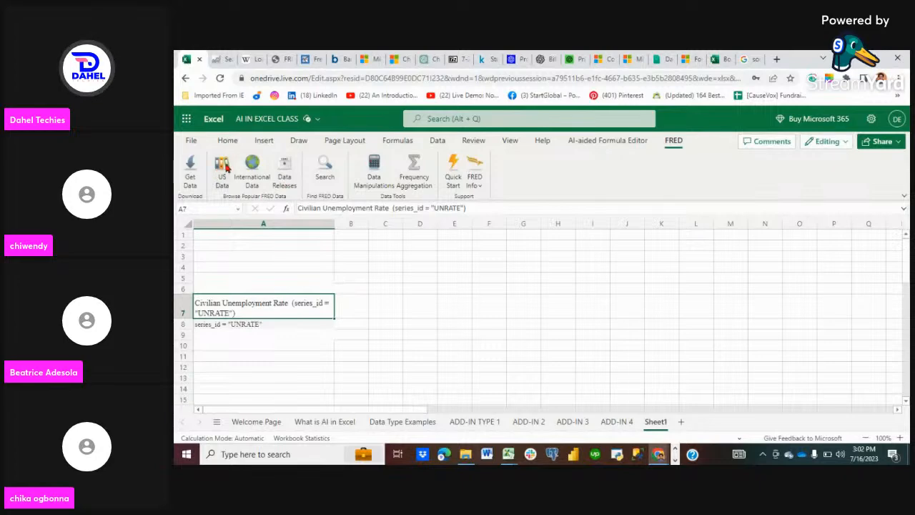
click(225, 258)
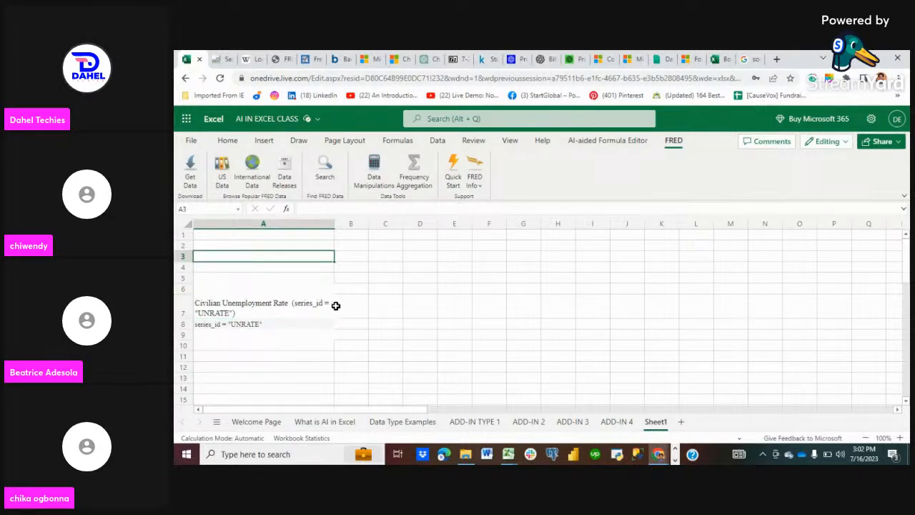
Enter the label 'Unemployment Rate' in cell A3, correcting a stray character.
text(Unempl;)
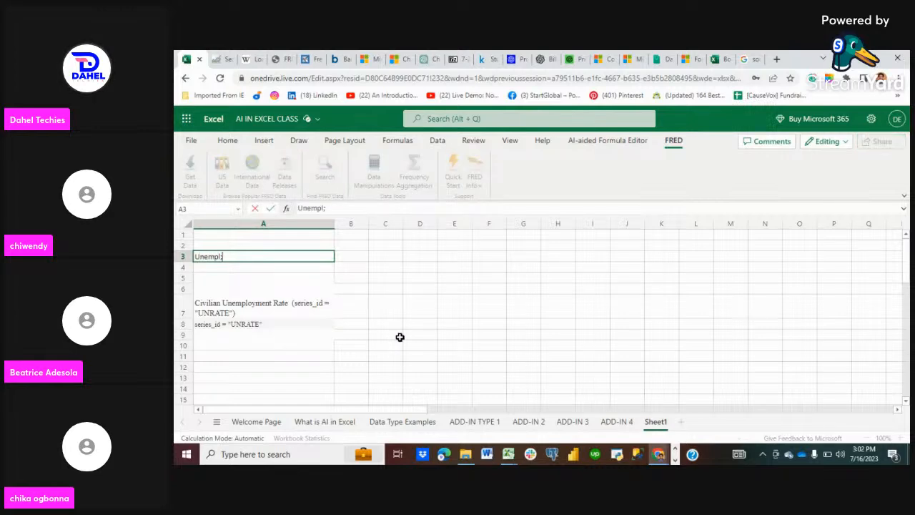
key(BackSpace)
text(oyment)
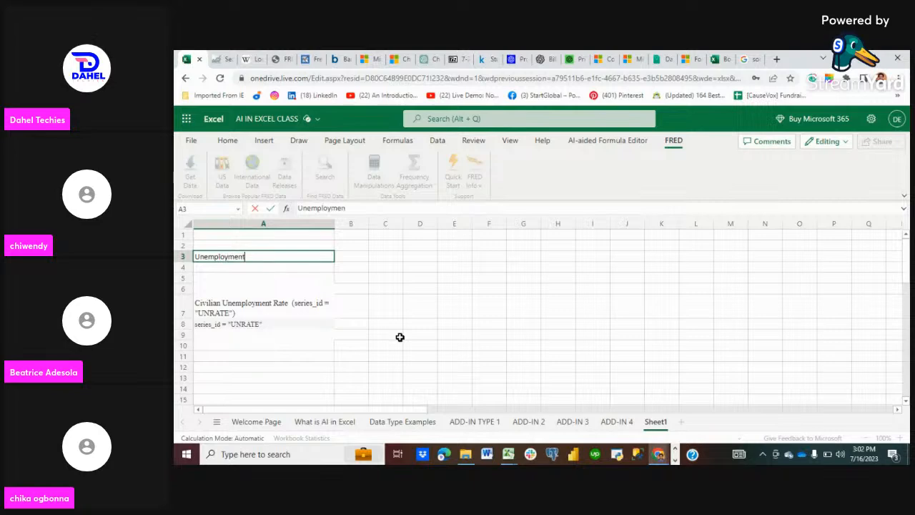
text( Rate)
click(427, 278)
click(250, 256)
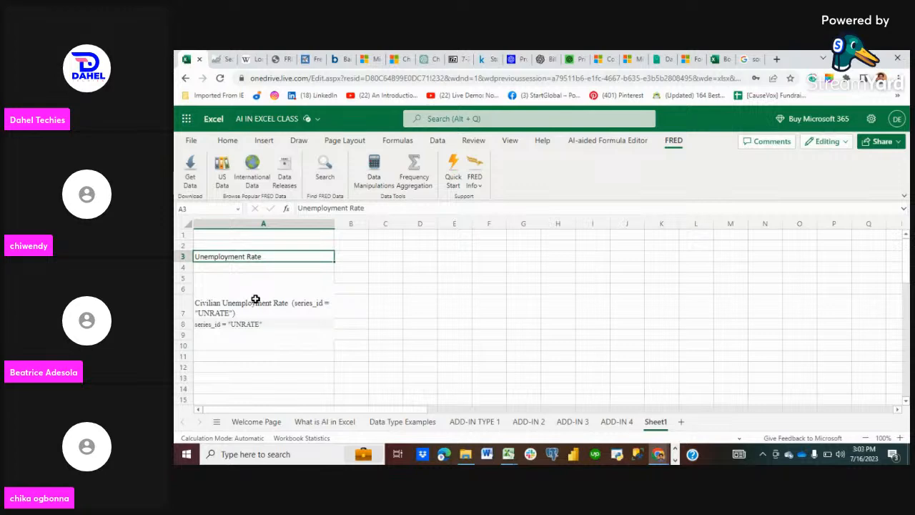
Review the FRED Info support links, close them, and clear the A3 label.
click(481, 189)
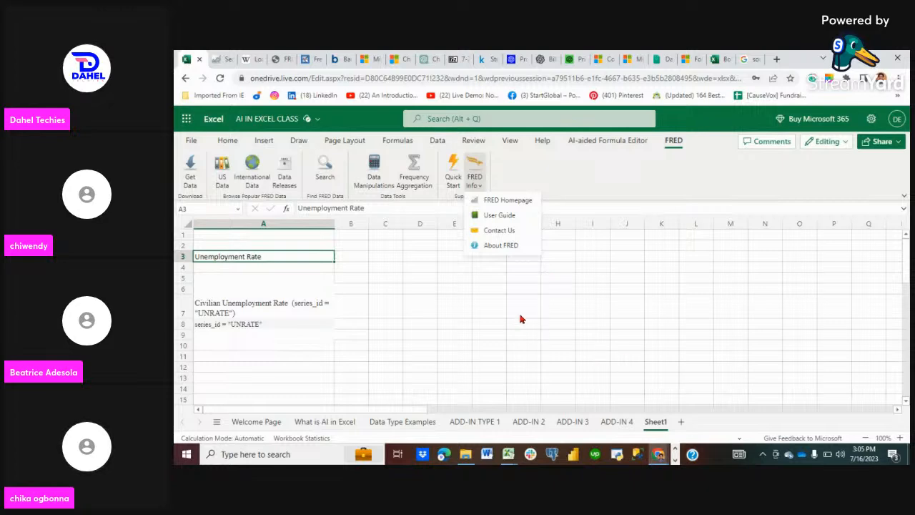
click(346, 289)
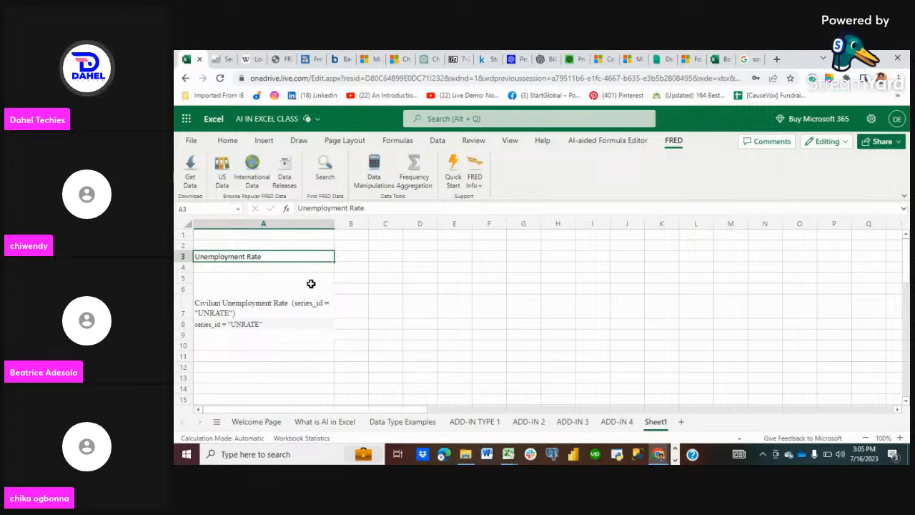
key(Delete)
click(323, 311)
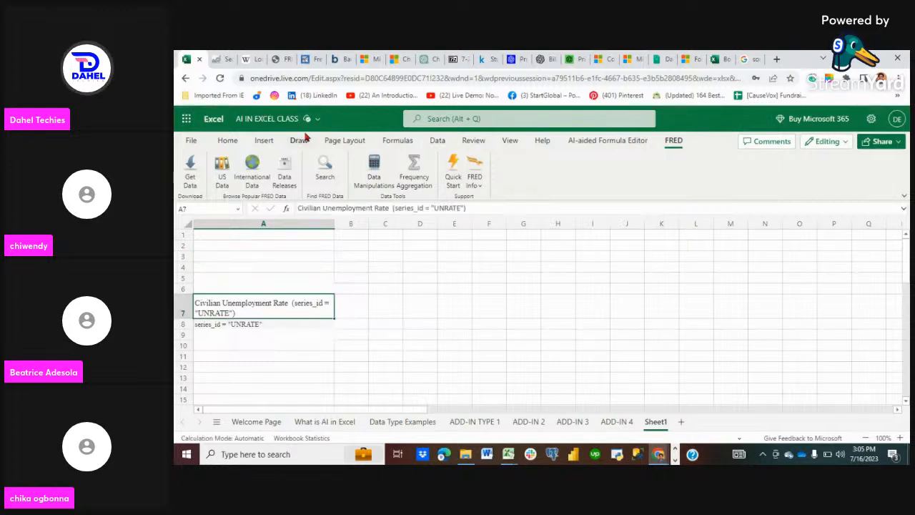
Copy the fredr series article's web address from the Chrome address bar.
click(280, 58)
scroll(391, 363, down, 5)
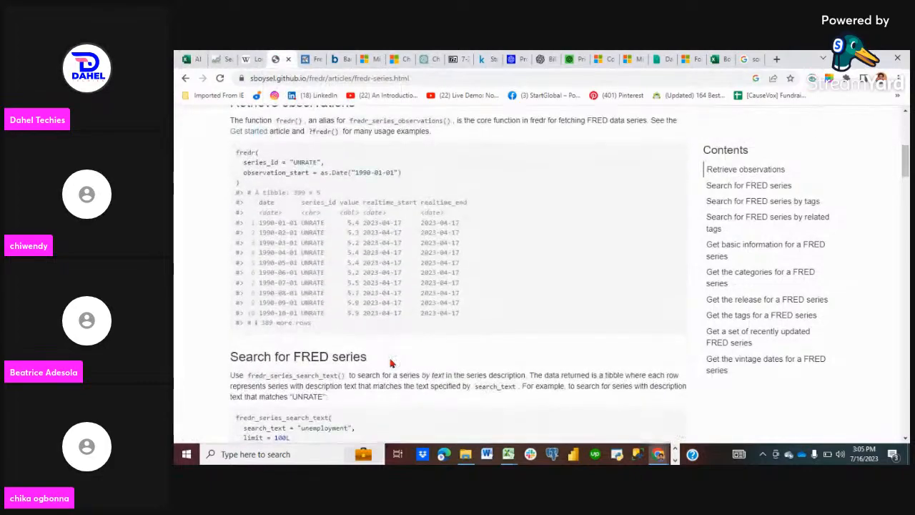
scroll(391, 363, down, 8)
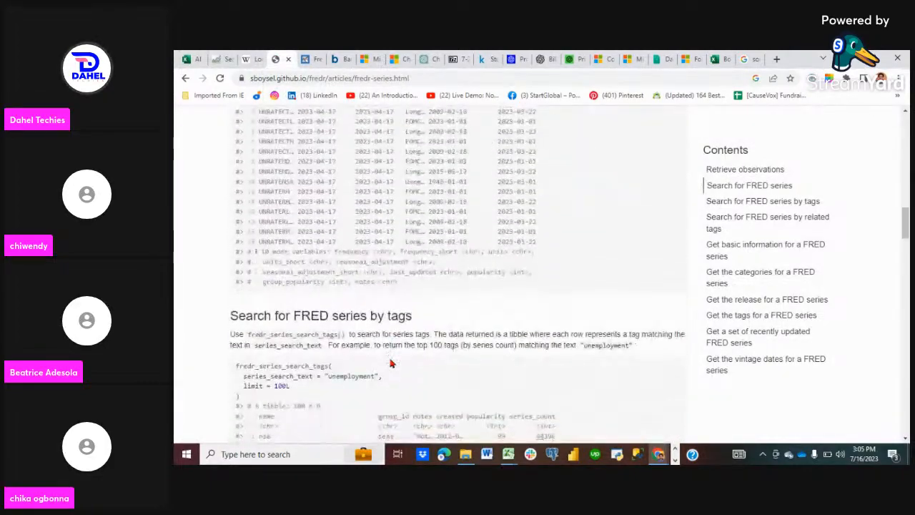
click(424, 77)
key(ctrl+c)
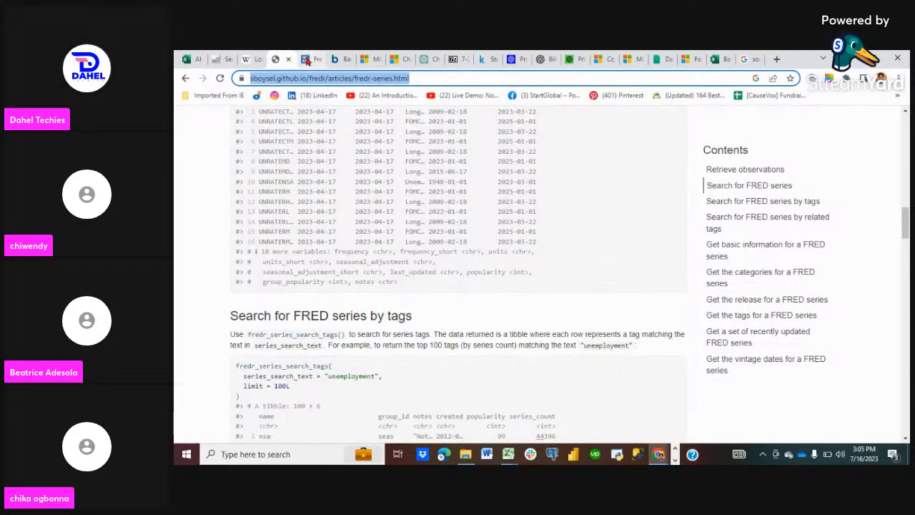
Paste the fredr article address into cell A13, then switch to StreamYard.
click(191, 59)
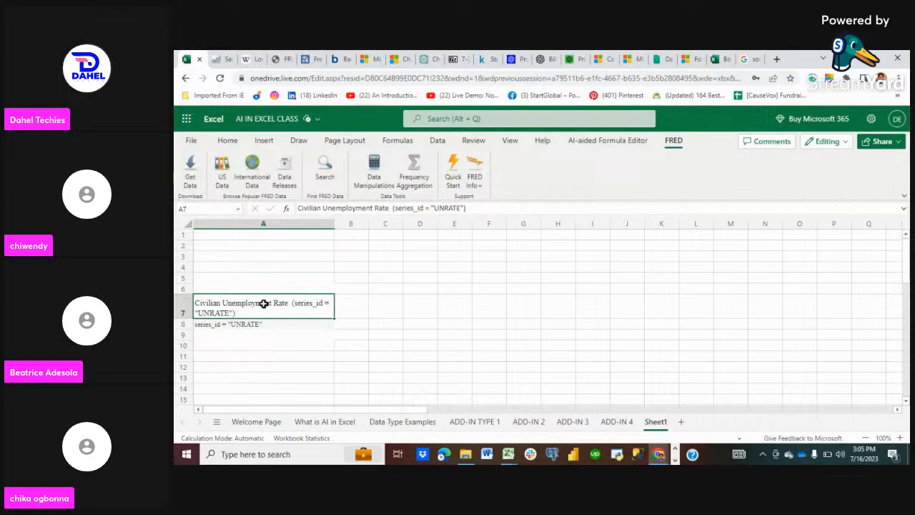
click(230, 376)
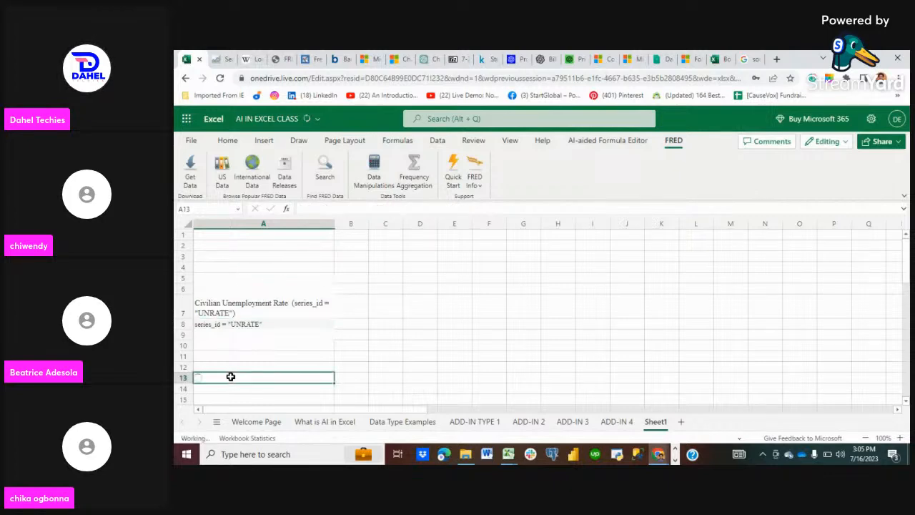
key(ctrl+v)
click(461, 347)
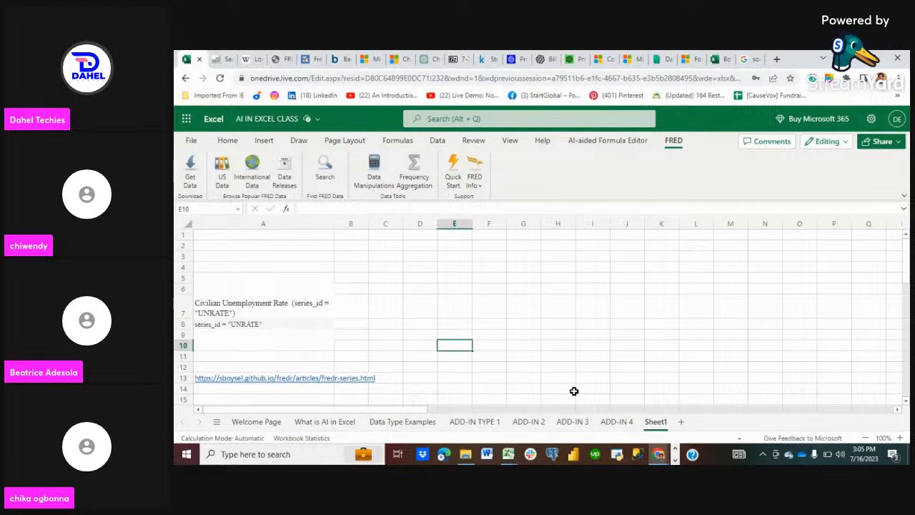
mouse_move(657, 454)
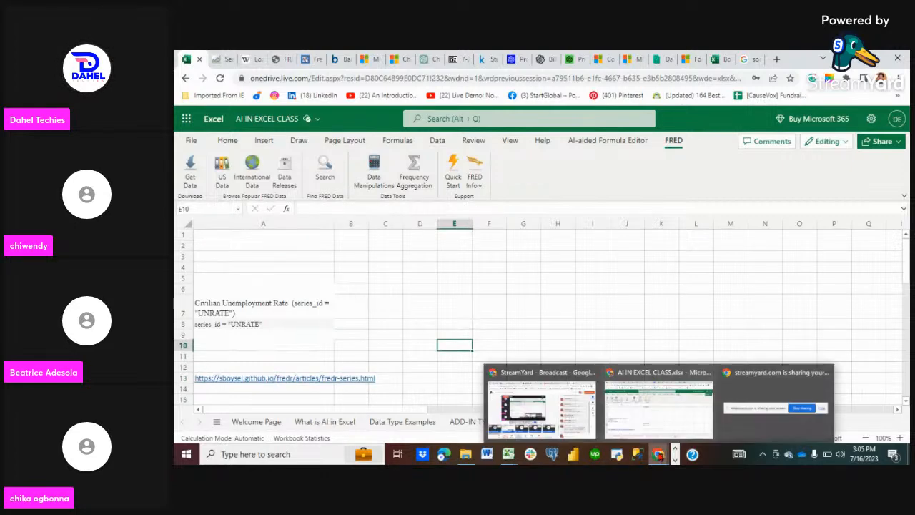
click(541, 408)
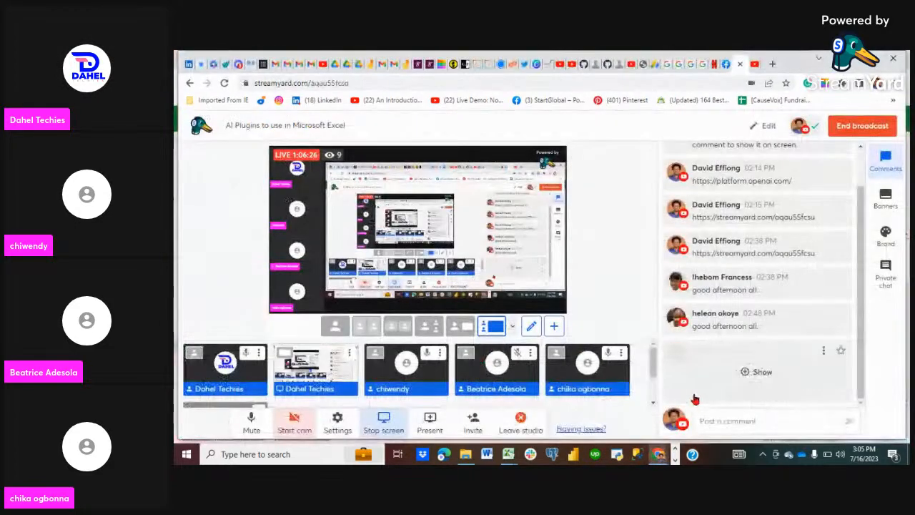
Post the fredr article link as a comment in the StreamYard broadcast chat.
click(726, 422)
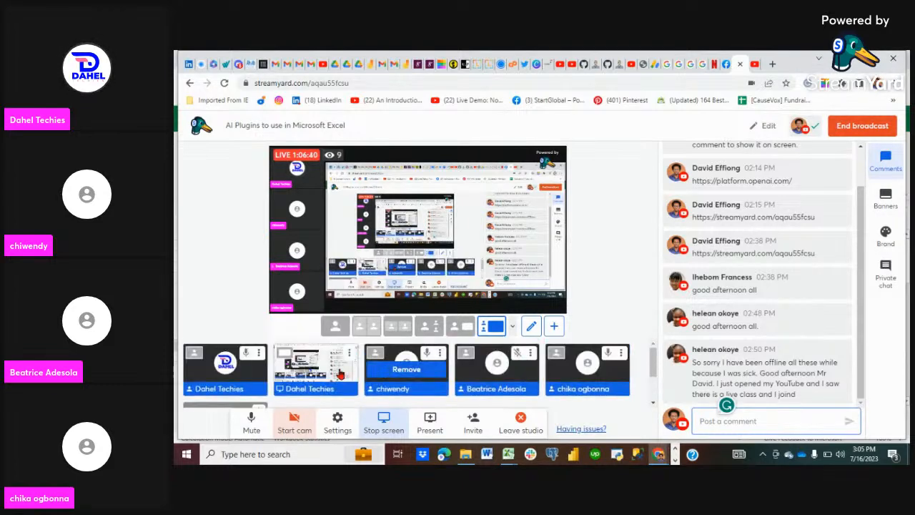
click(315, 369)
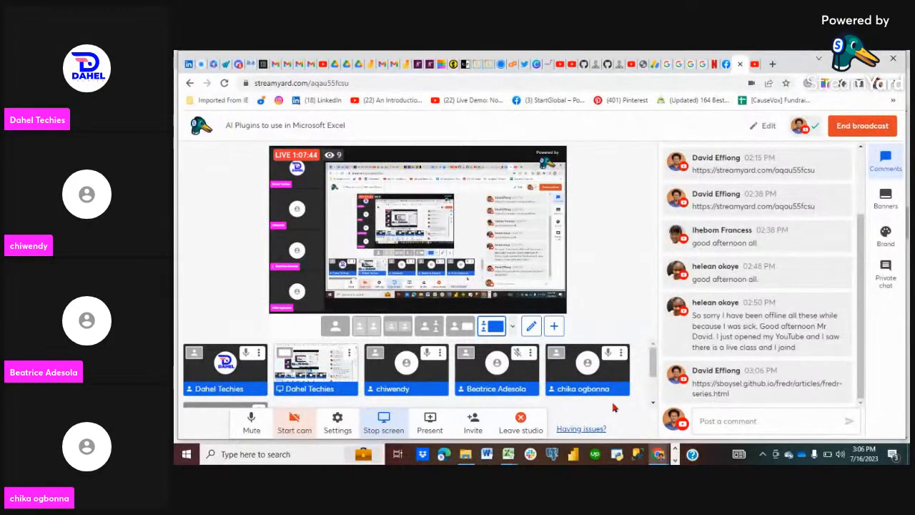
Back in Excel, type the title 'FRED DATA ADD-IN' into cell D3.
mouse_move(658, 455)
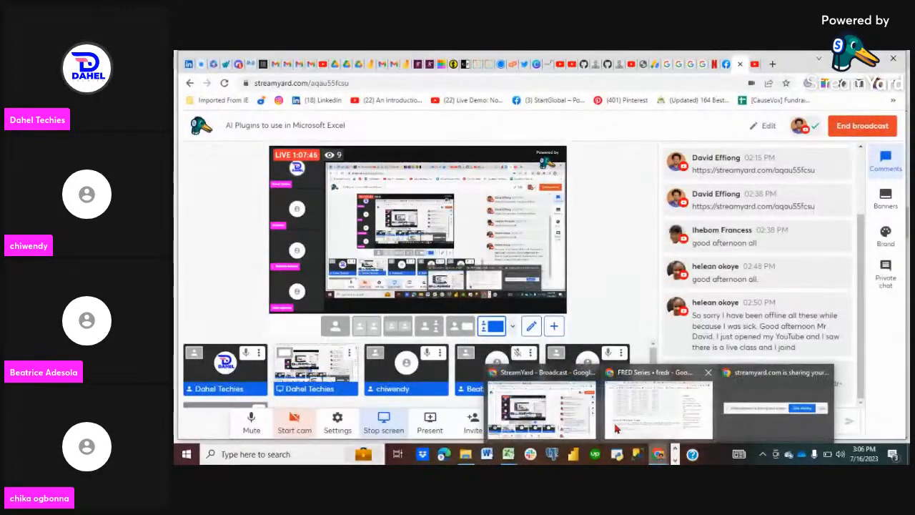
click(658, 409)
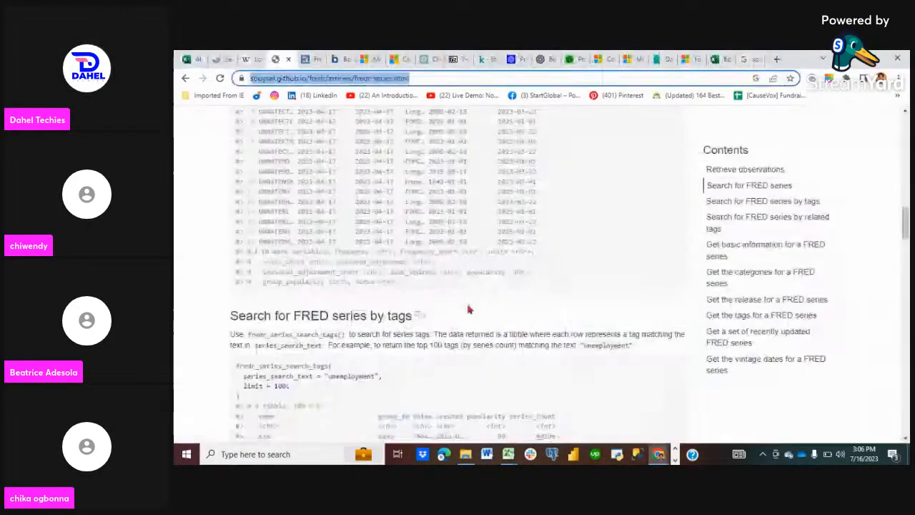
click(191, 59)
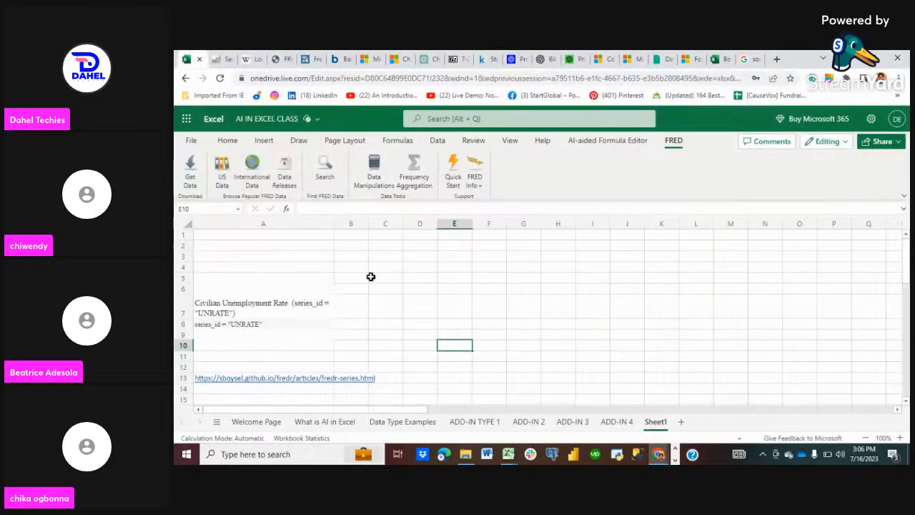
click(412, 256)
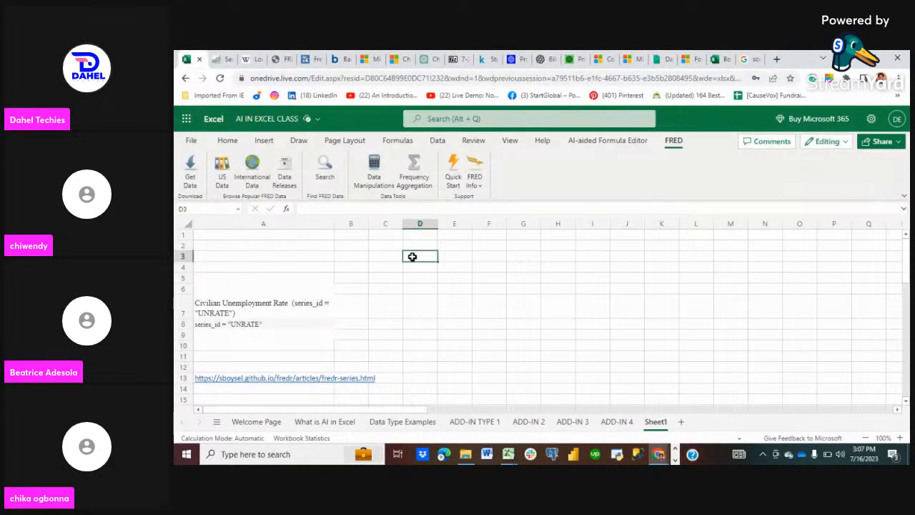
text(FRED)
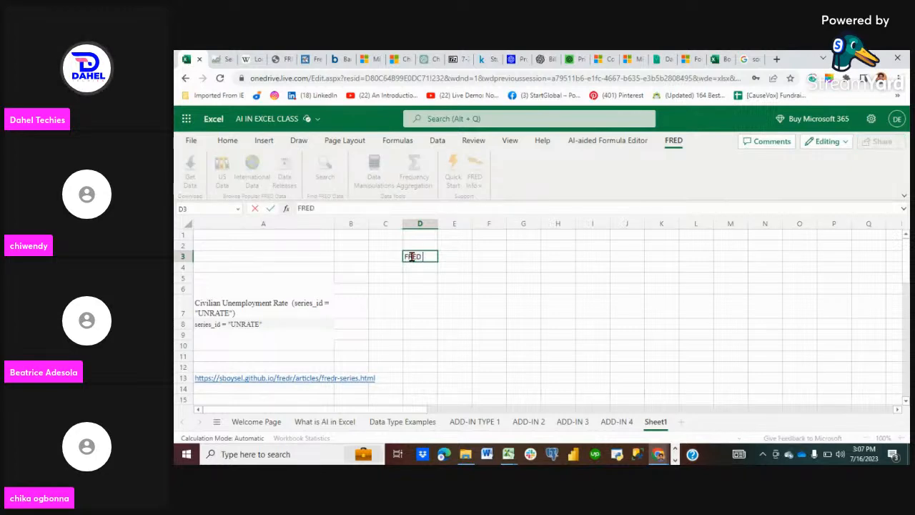
text( DATA)
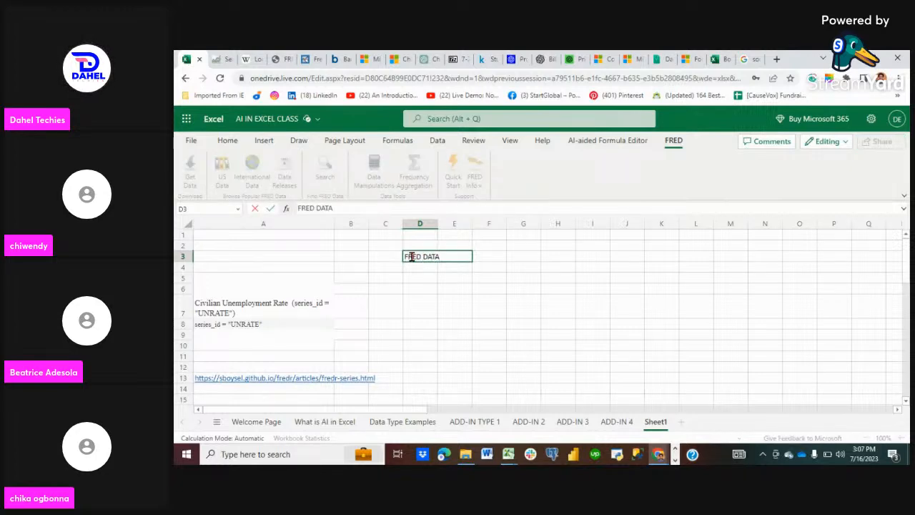
text( ADD-IN)
click(429, 288)
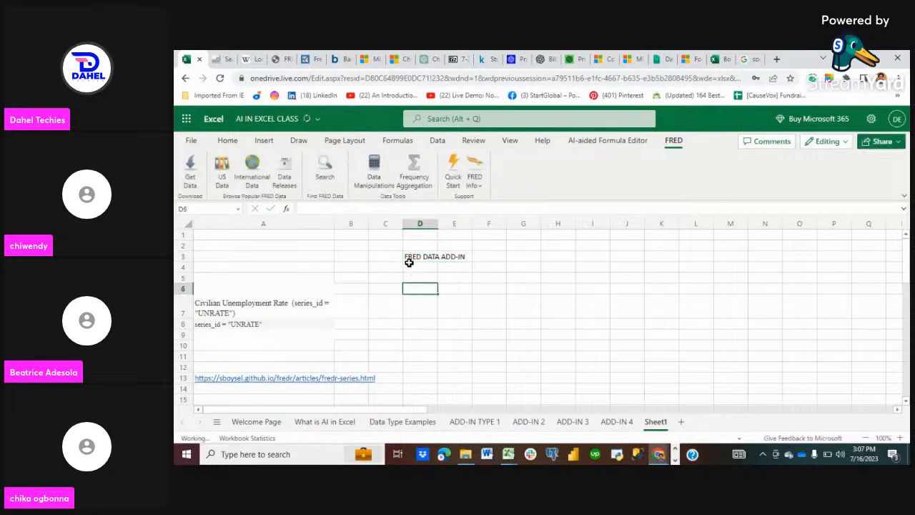
Set the FRED DATA ADD-IN title to font size 20.
drag(409, 261, 465, 255)
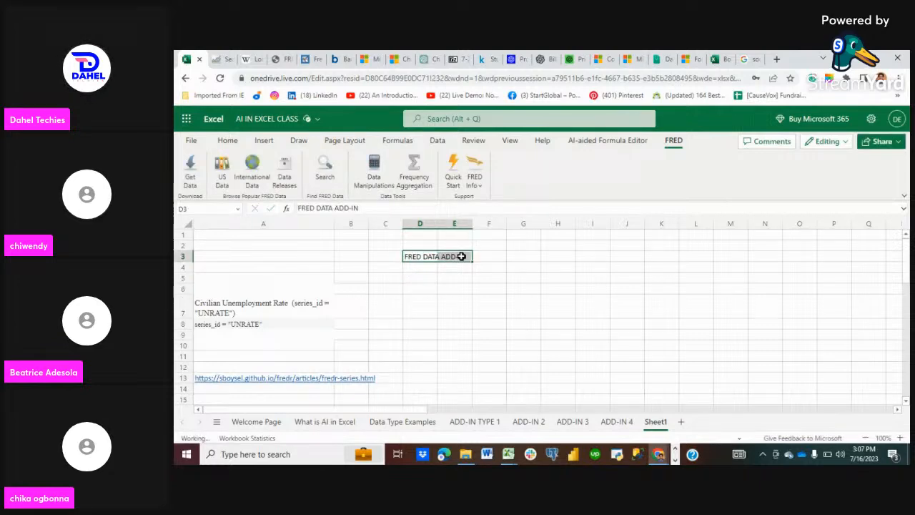
click(230, 142)
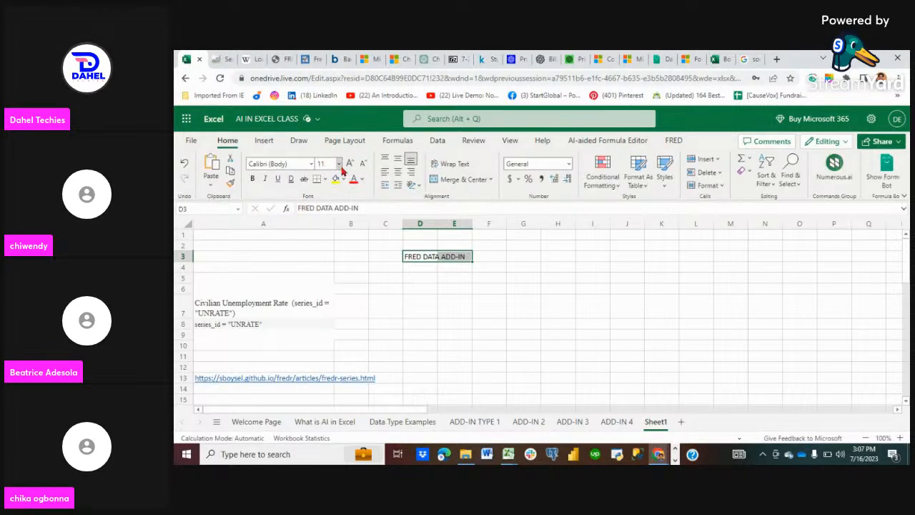
click(338, 164)
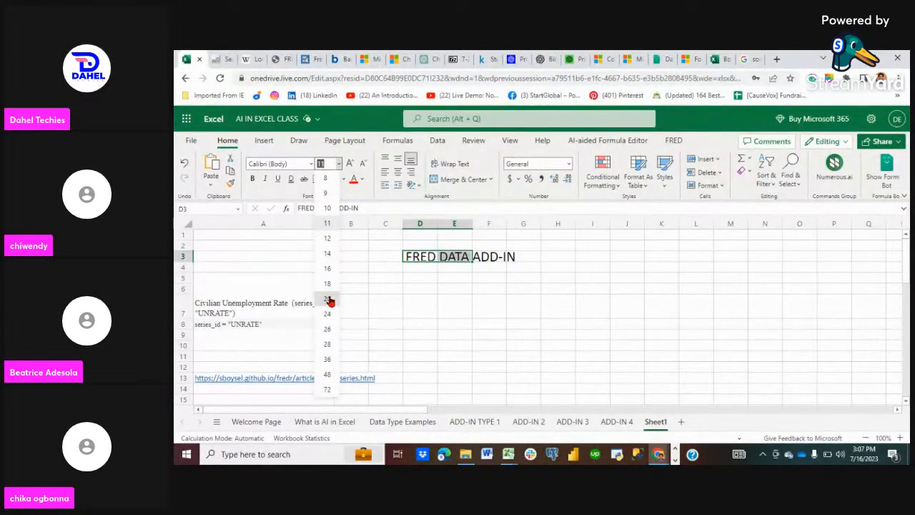
click(328, 299)
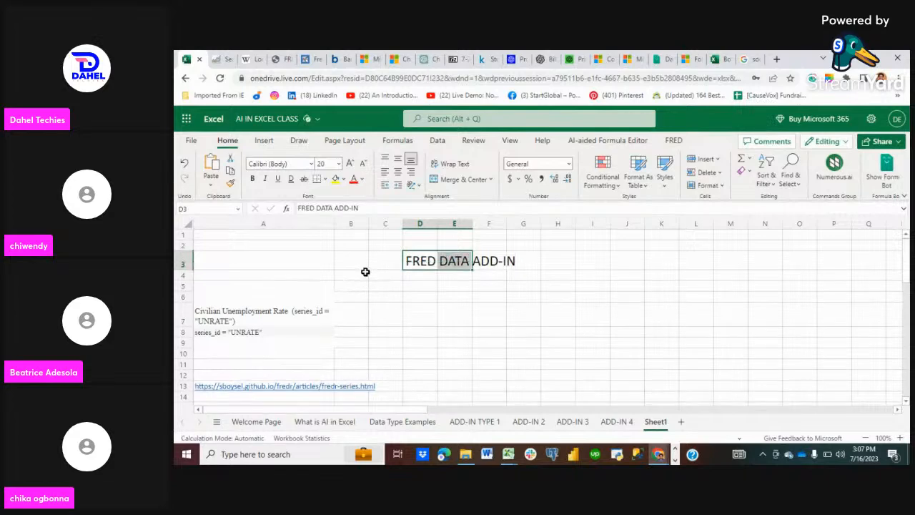
Give cells D3:G3 a yellow fill color.
click(365, 273)
click(435, 262)
drag(447, 262, 522, 260)
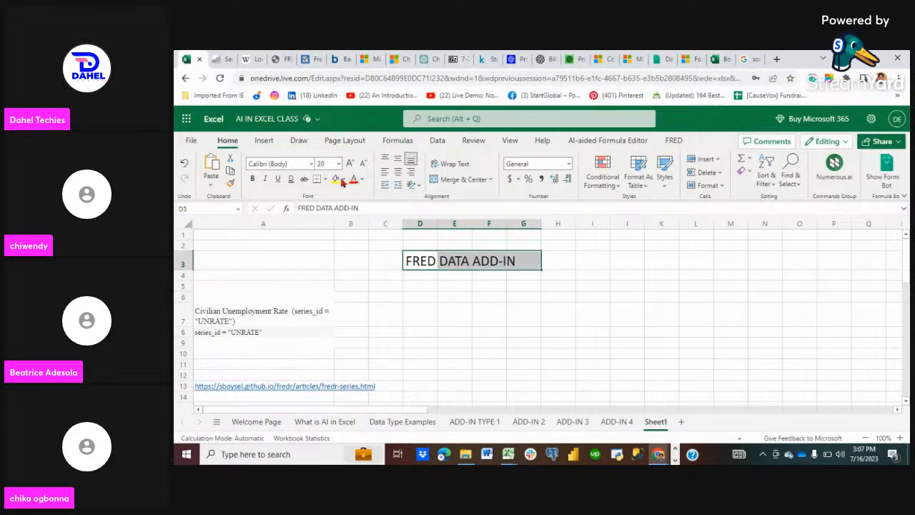
click(334, 179)
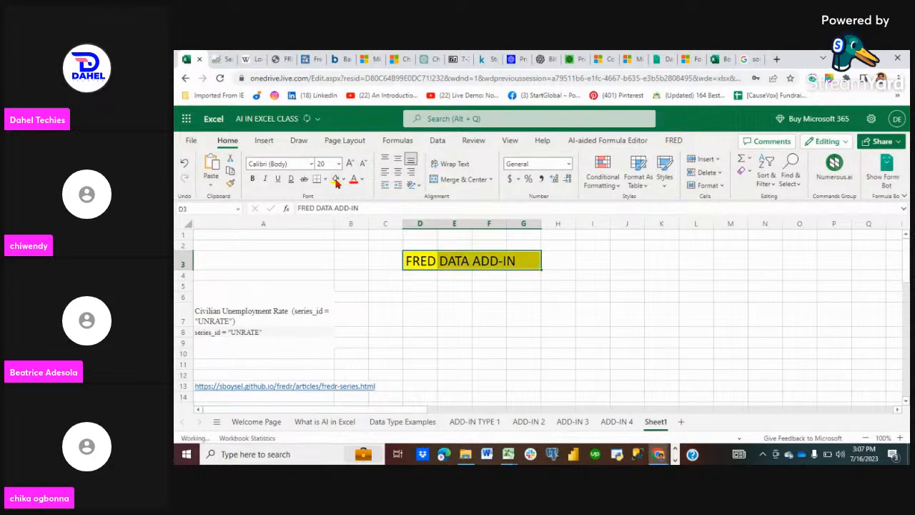
Replace the Sheet1 tab name with 'ADD-IN 5', fixing stray letters along the way.
double_click(655, 422)
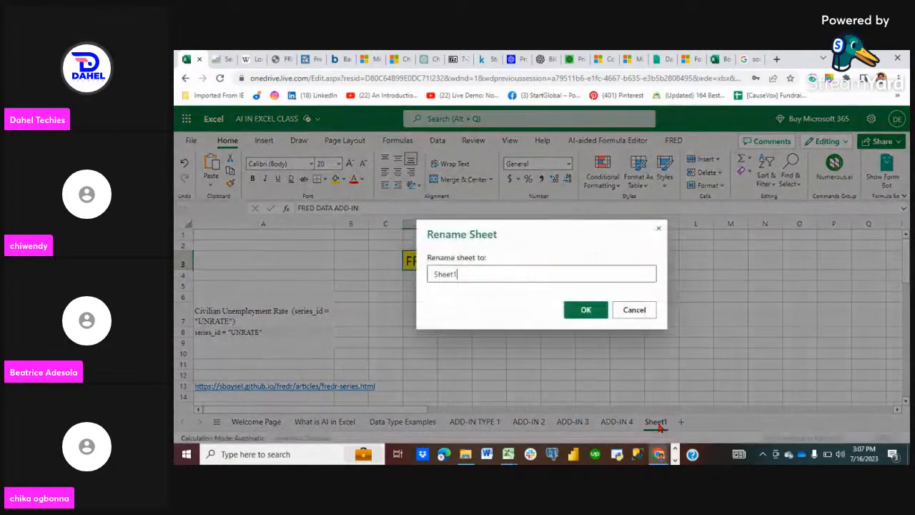
key(BackSpace)
key(BackSpace)
key(BackSpace)
key(BackSpace)
key(BackSpace)
key(BackSpace)
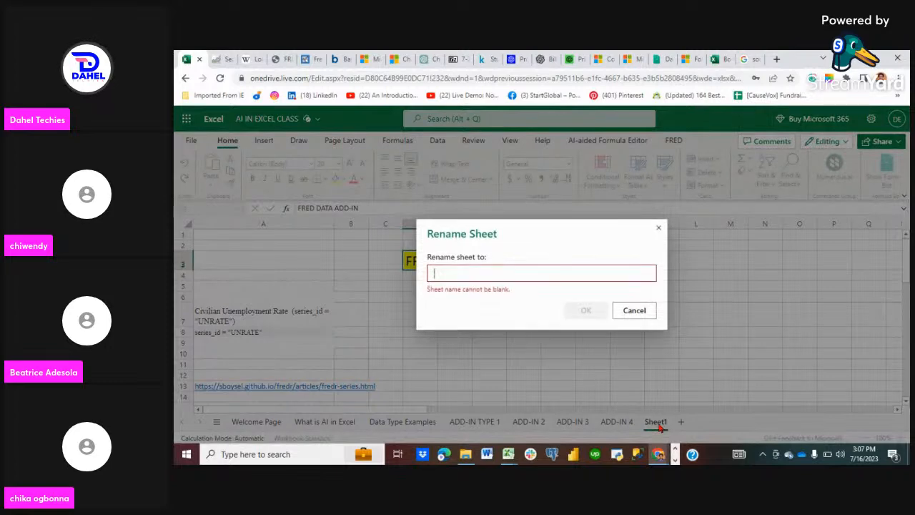
text(a)
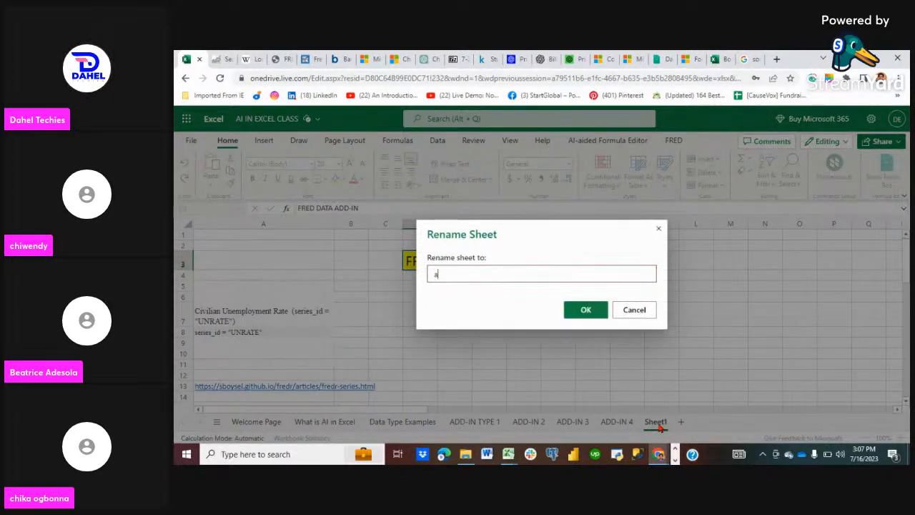
key(BackSpace)
text(a)
key(BackSpace)
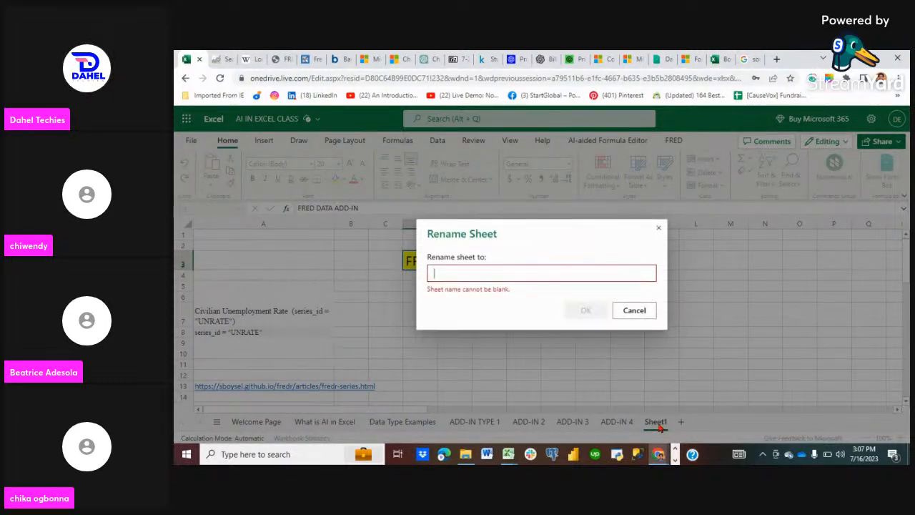
text(ADD)
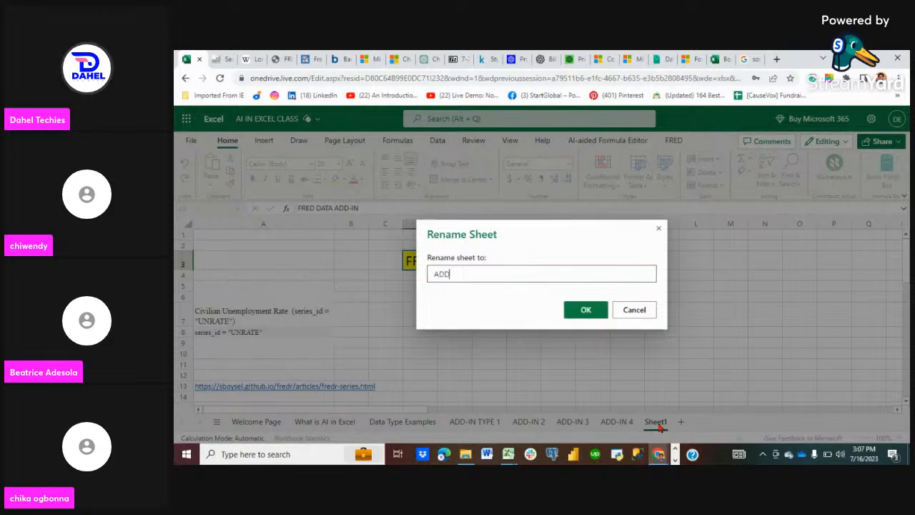
text(-IN)
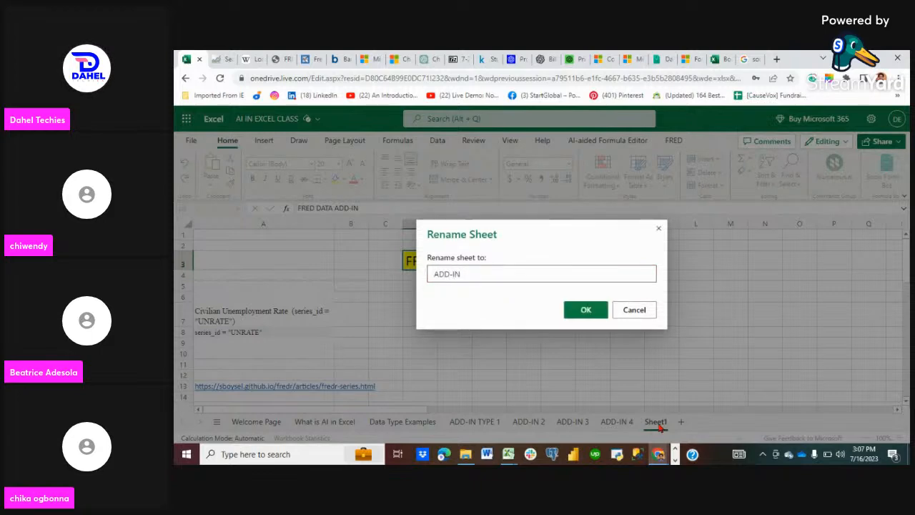
text( 5)
key(Return)
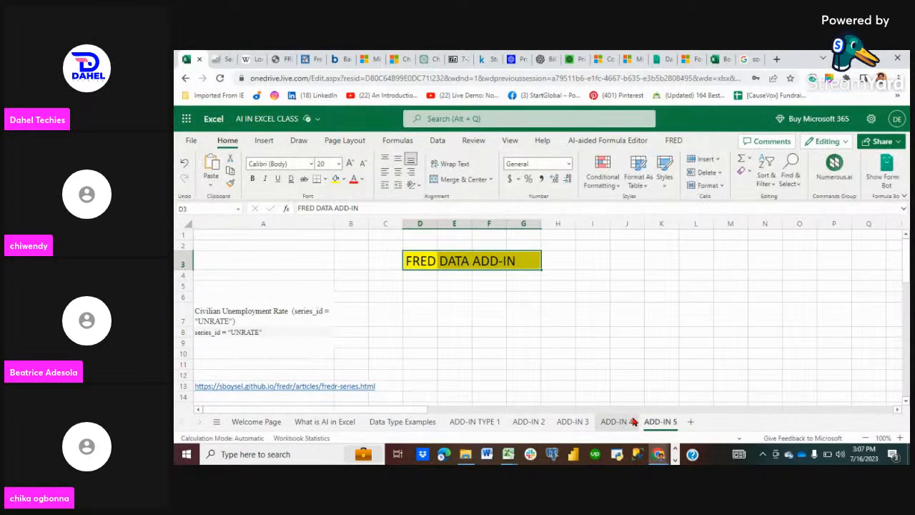
Add a new sheet and find 'Mini calendar and date picker' in the Office Add-ins store, then add it.
click(691, 424)
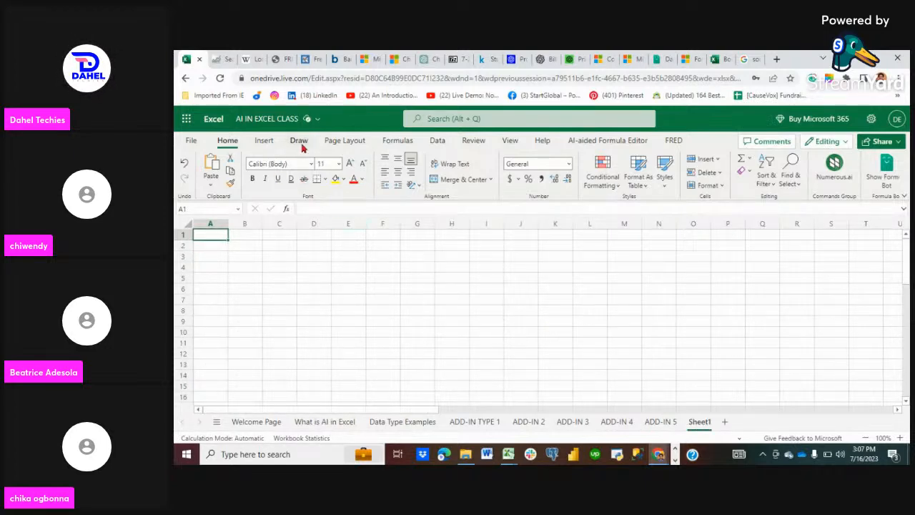
click(263, 141)
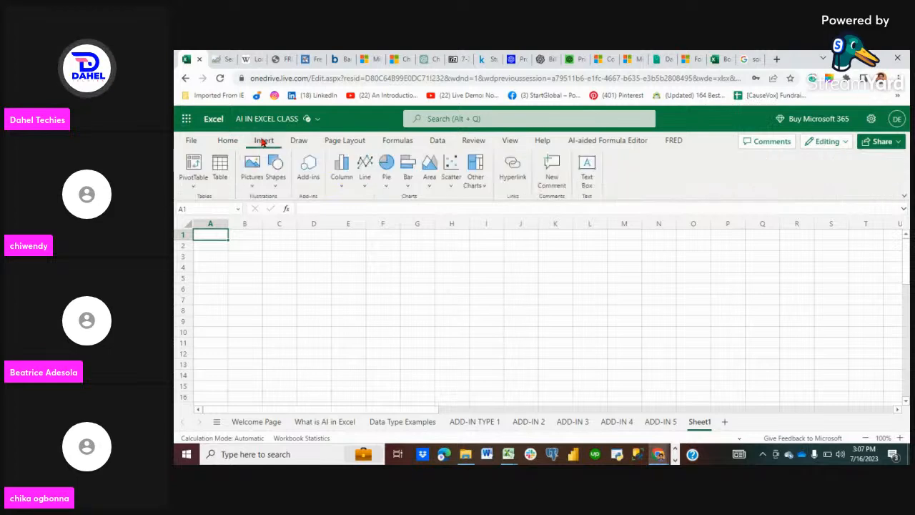
click(309, 169)
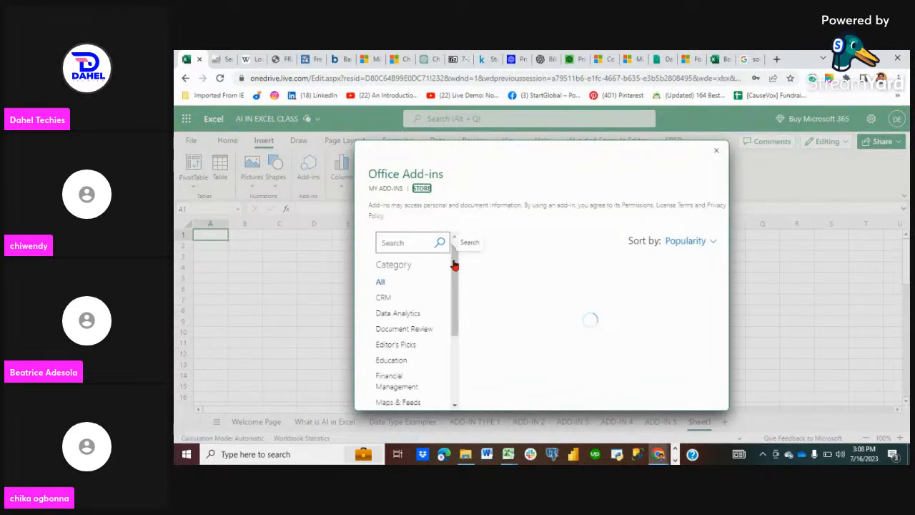
click(401, 242)
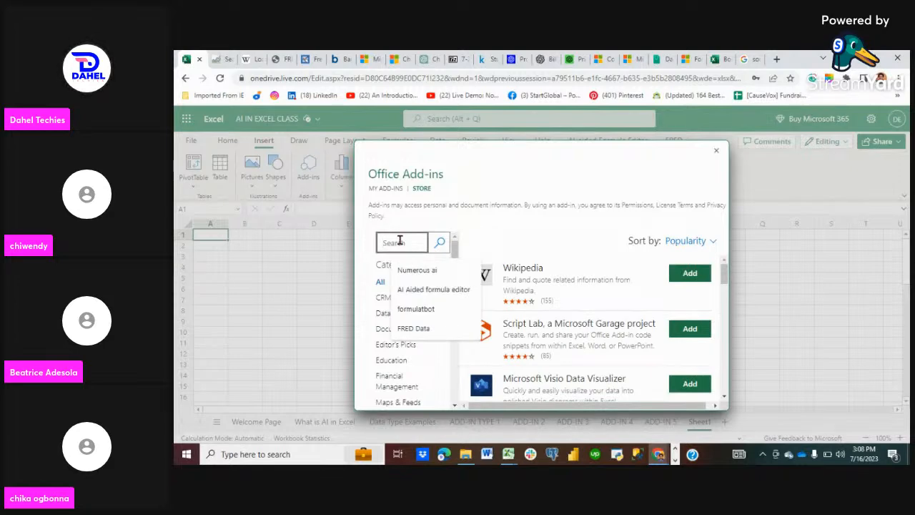
text(Mi)
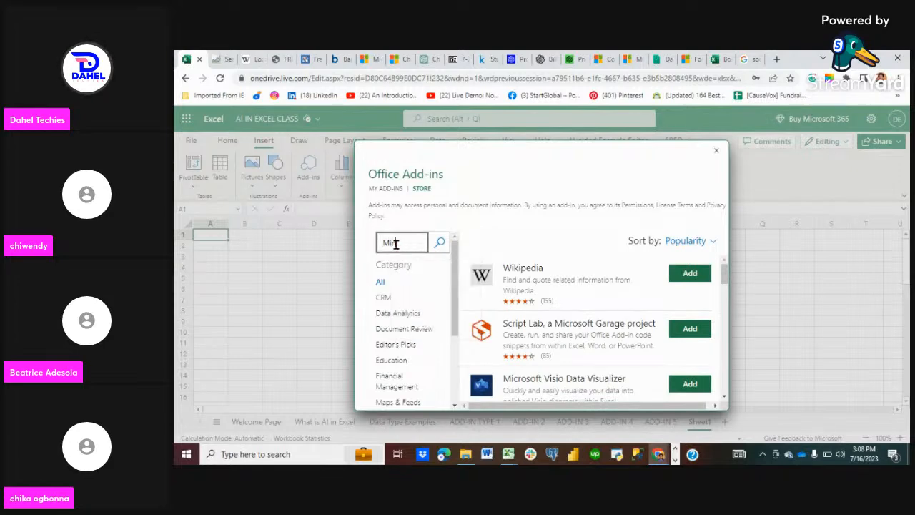
text(ni calen)
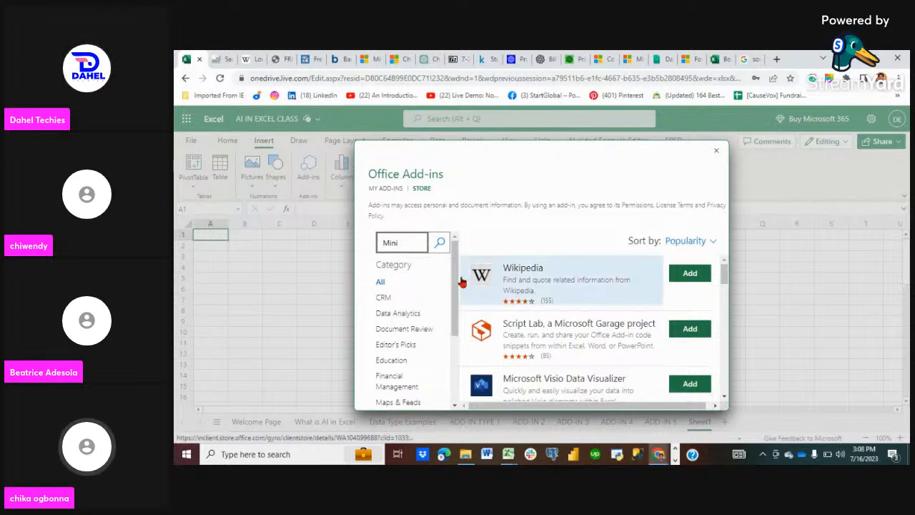
text(da)
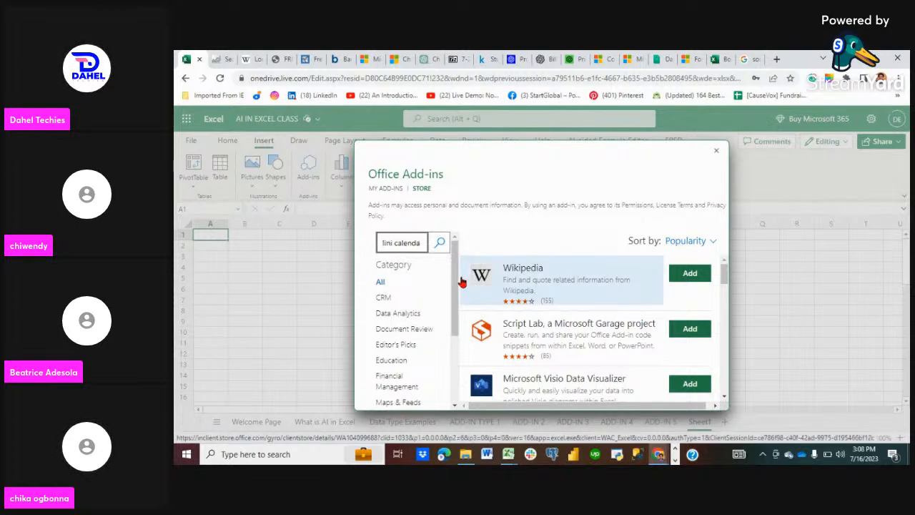
text(r and)
text( date p)
text(icker)
click(440, 243)
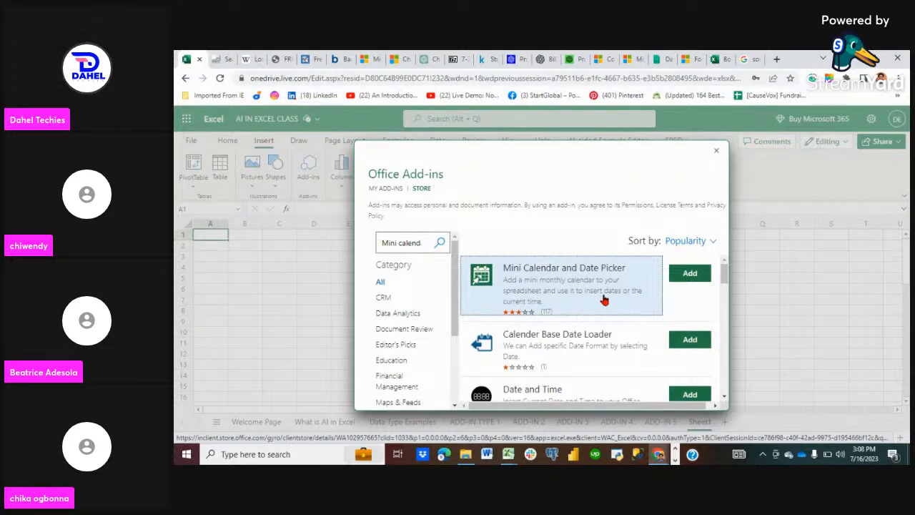
click(690, 275)
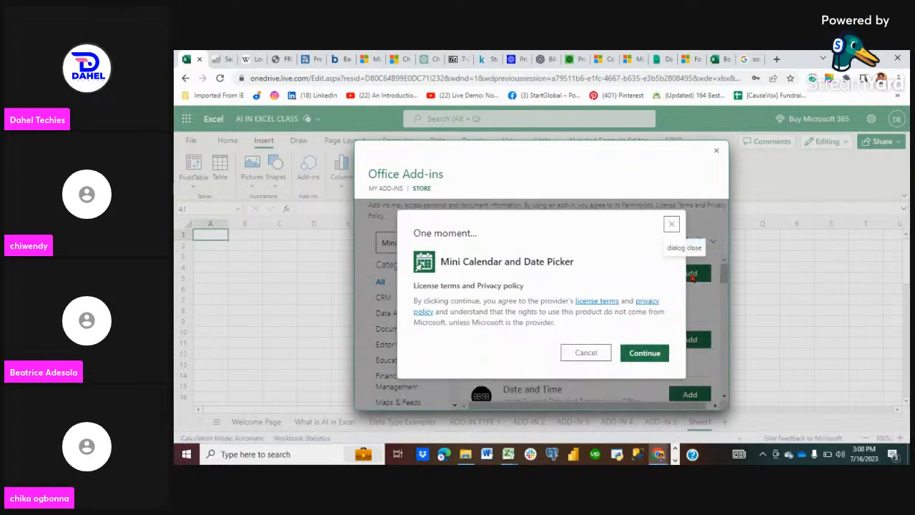
Accept the license terms to insert the Mini Calendar showing July 2023.
click(644, 354)
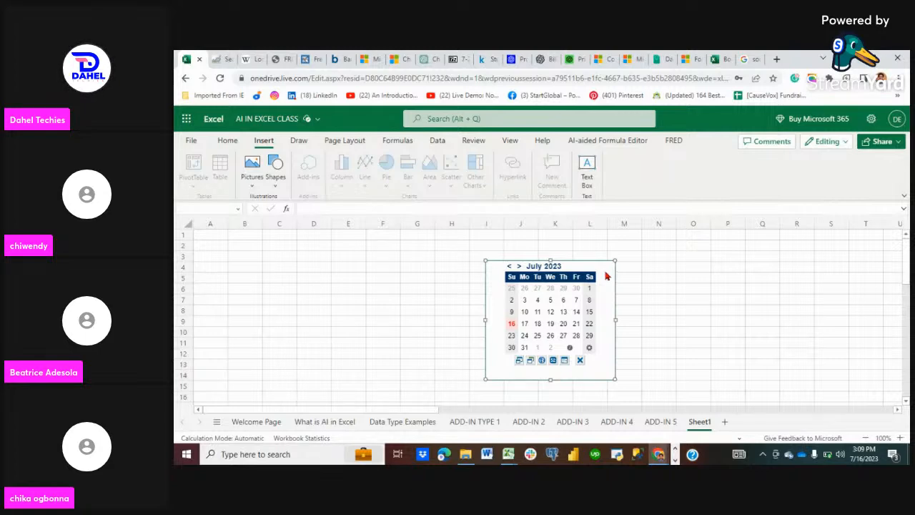
drag(595, 269, 502, 251)
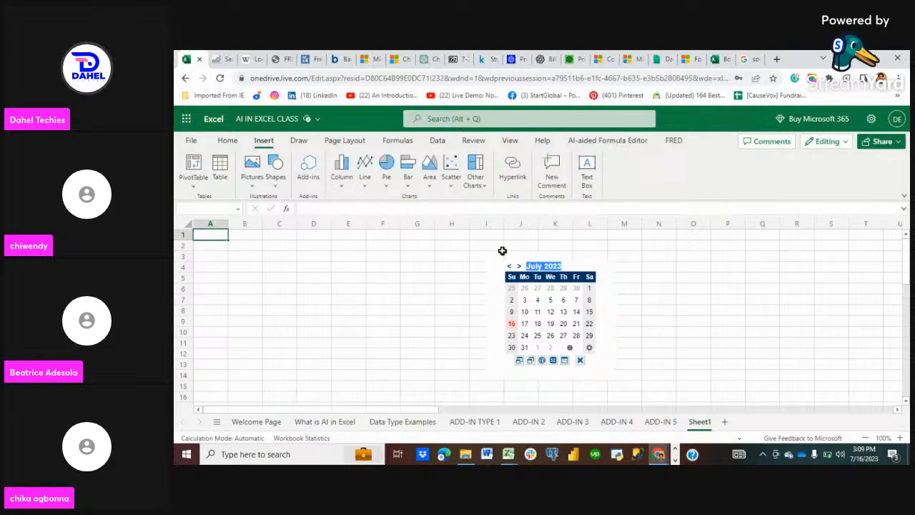
click(571, 267)
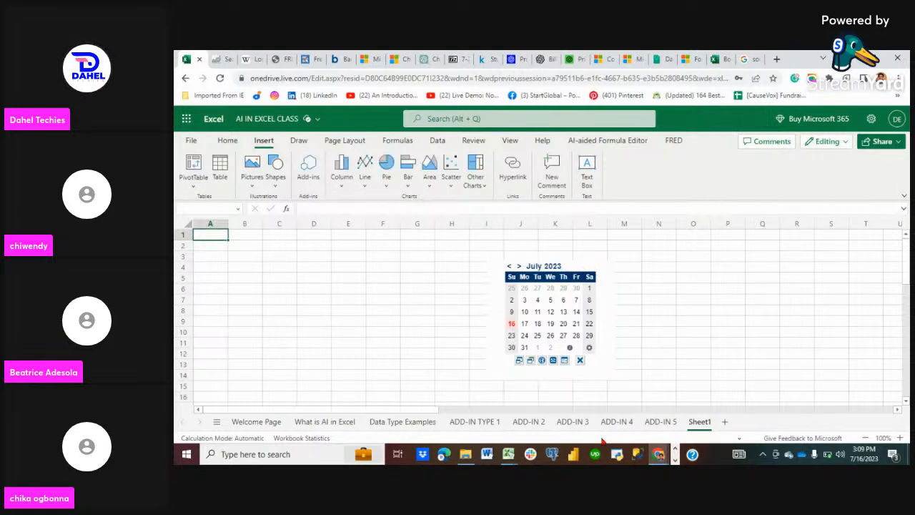
Remove the Excel screen share from the StreamYard broadcast.
mouse_move(674, 454)
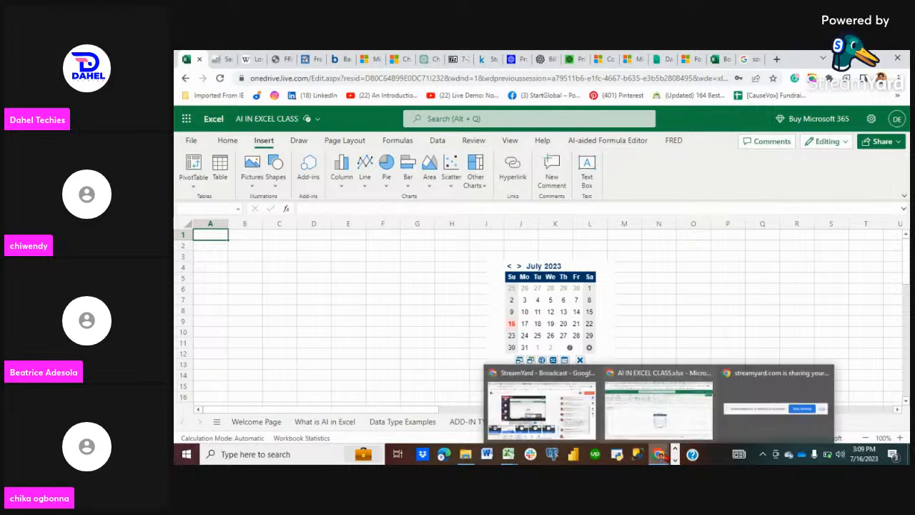
click(541, 404)
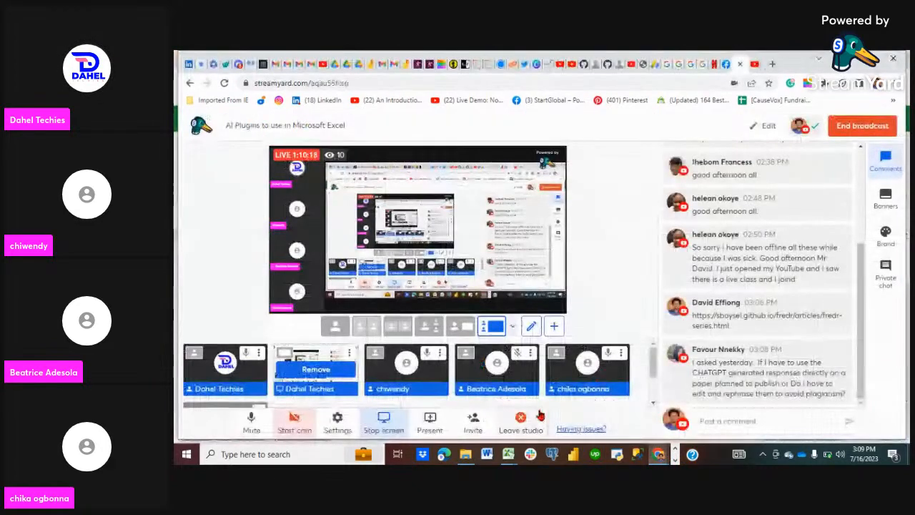
click(315, 369)
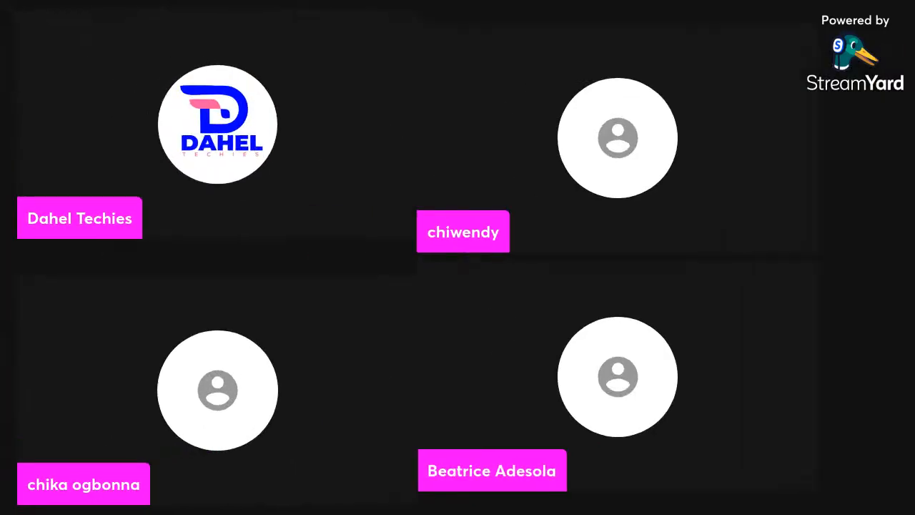
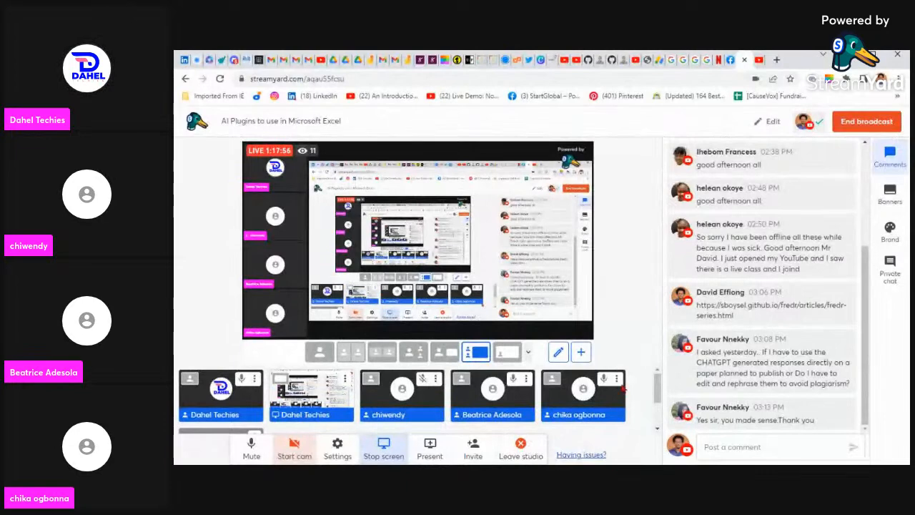
Switch to the Excel workbook and then back to the StreamYard studio.
scroll(623, 388, down, 1)
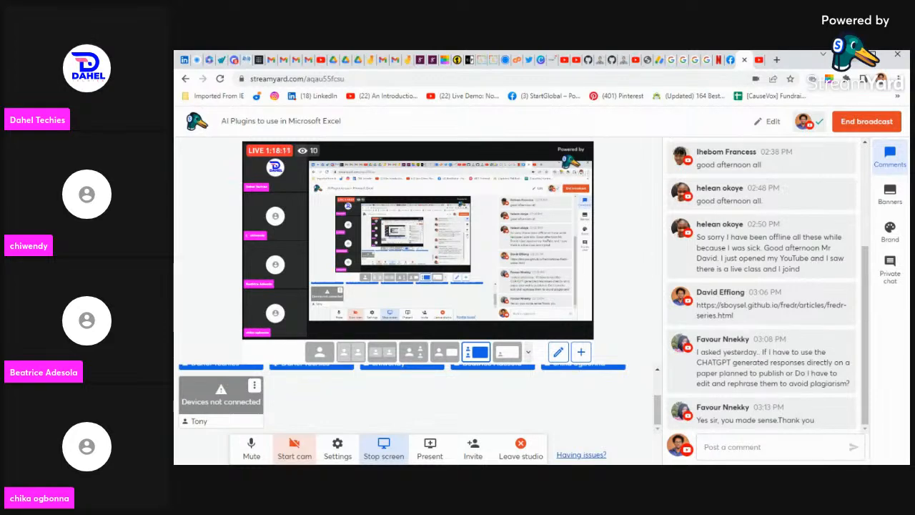
key(alt+Tab)
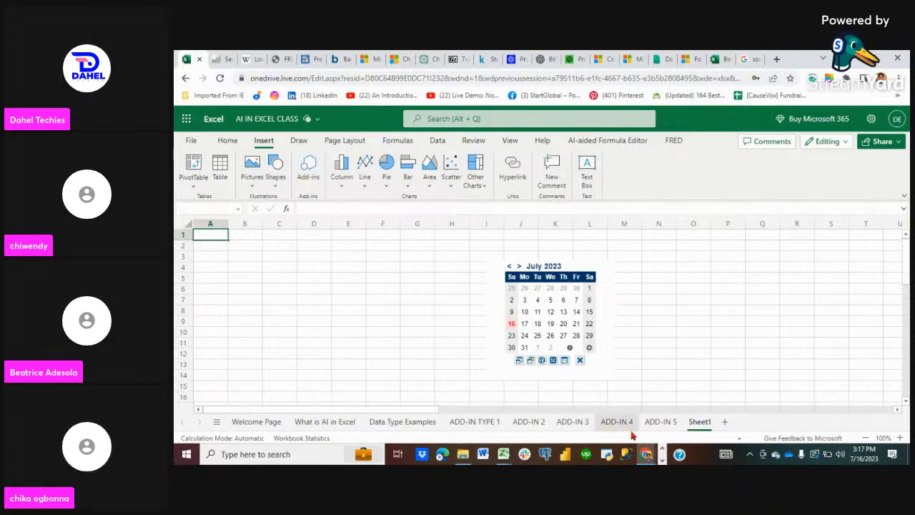
mouse_move(646, 454)
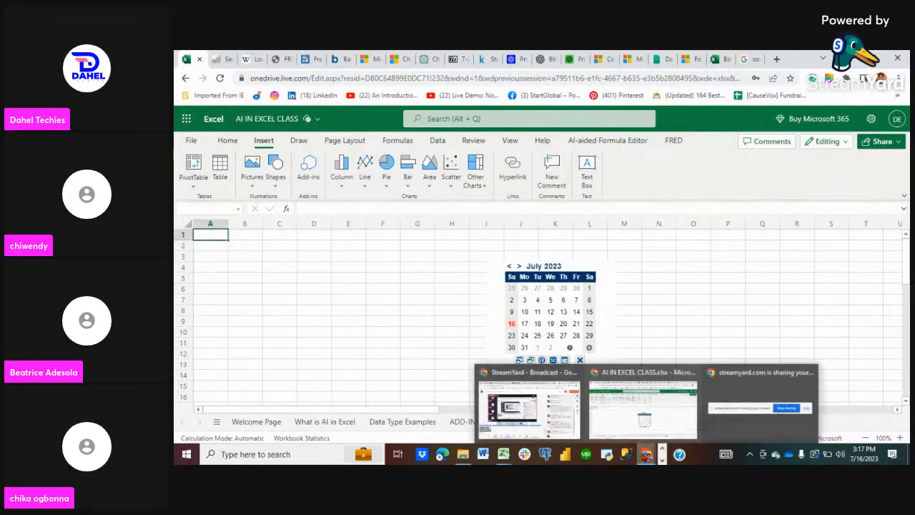
click(537, 407)
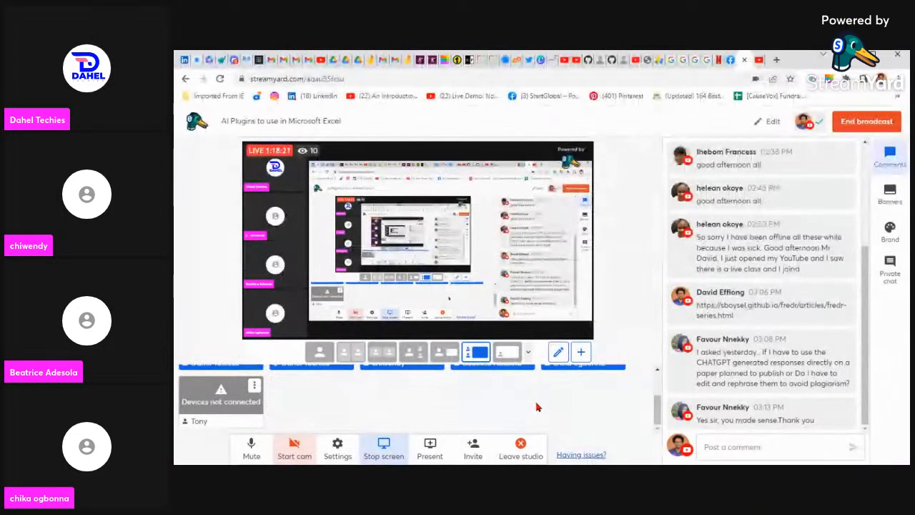
Remove the screen-share tile from the broadcast and bring the calendar workbook back to the front.
scroll(338, 400, up, 2)
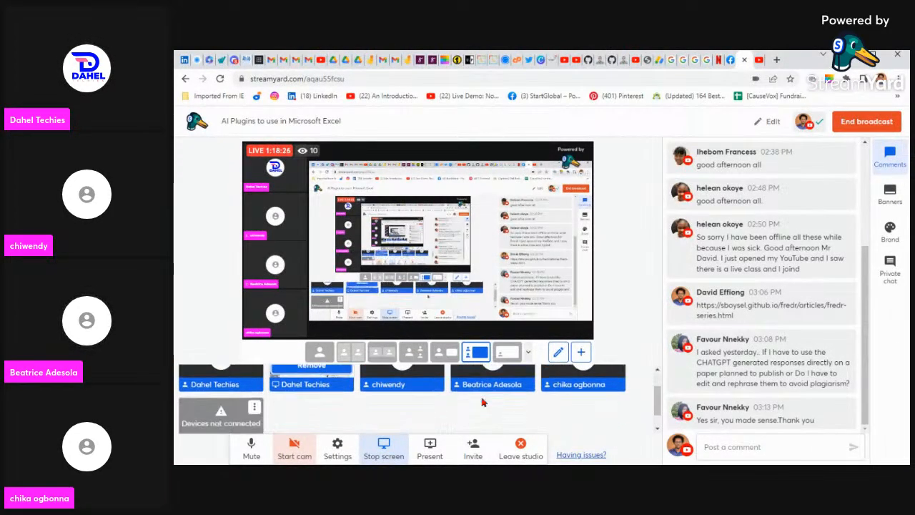
click(315, 395)
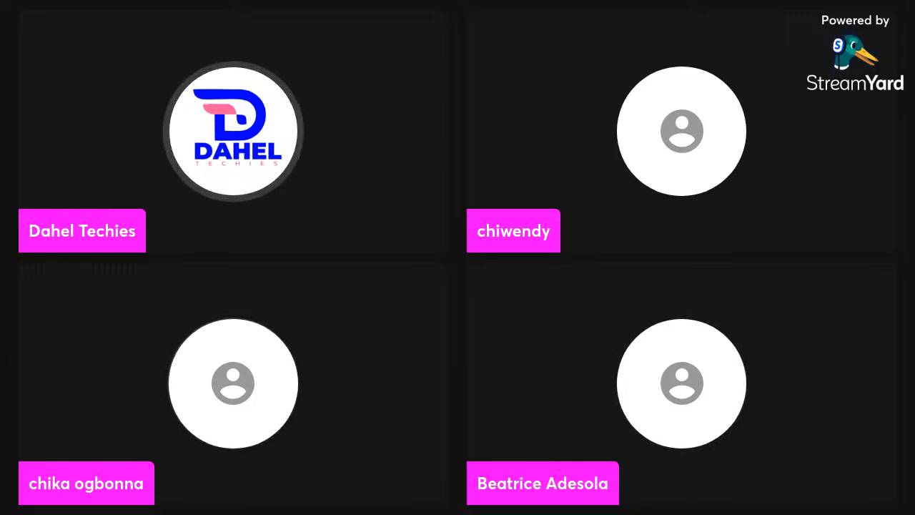
scroll(474, 372, down, 1)
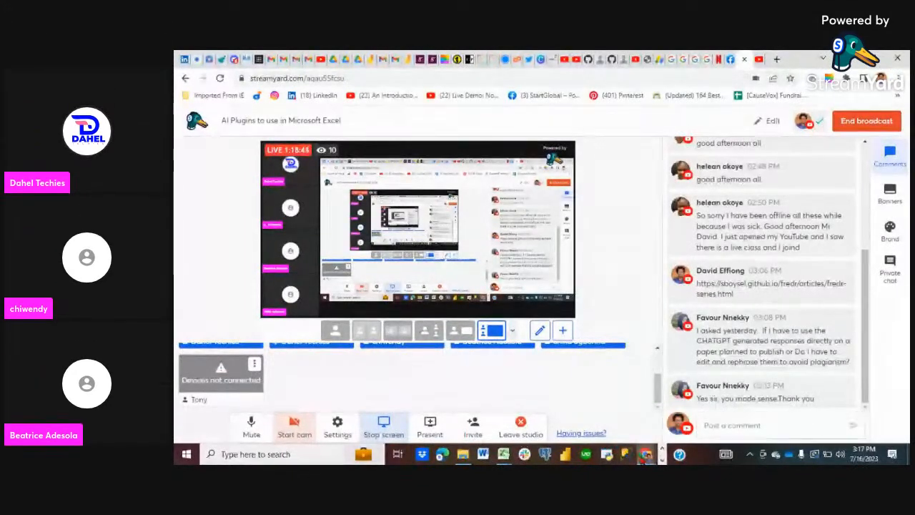
mouse_move(647, 456)
click(644, 407)
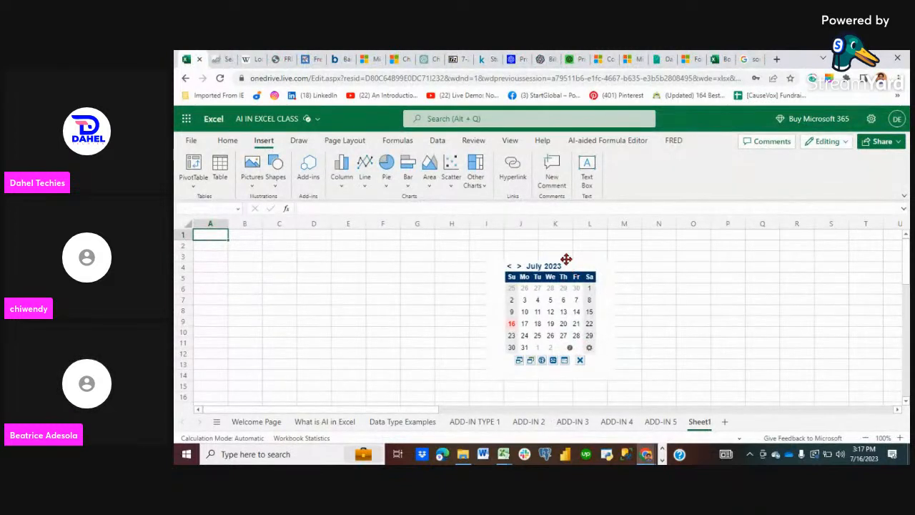
Move the July 2023 calendar over columns B–C and enter the Birthday header in H4.
drag(566, 258, 283, 236)
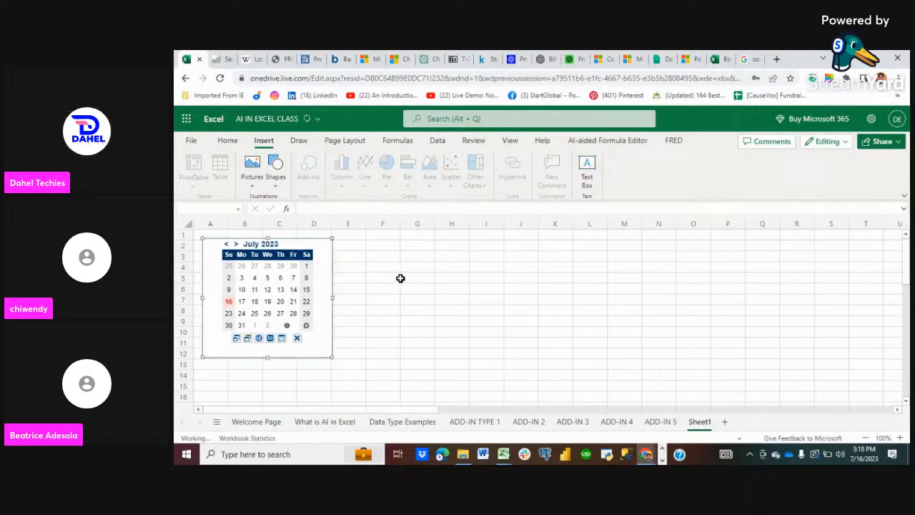
click(458, 265)
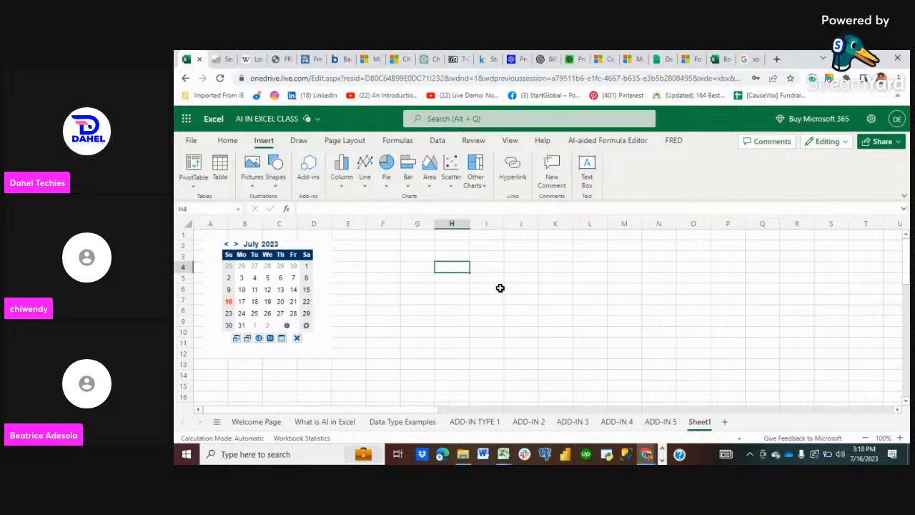
key(F2)
text(Birthday)
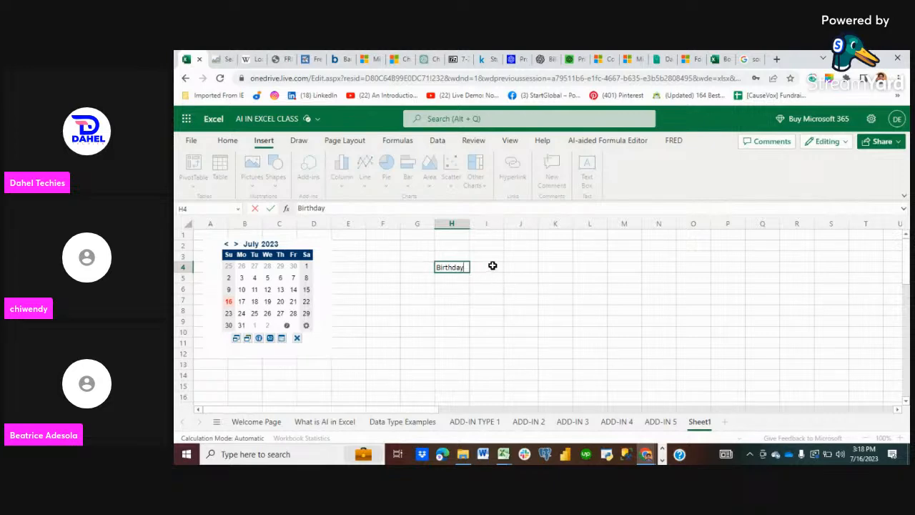
click(422, 268)
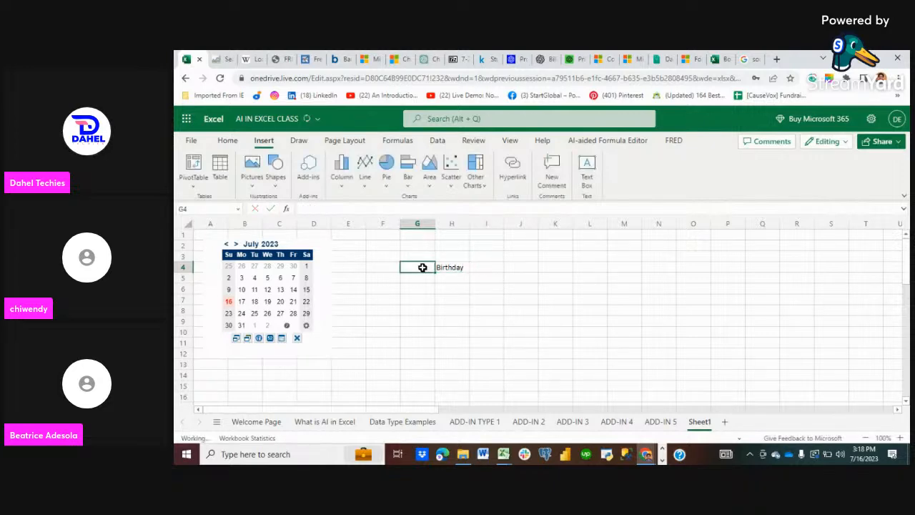
Add the Name header in G4 and enter a first person's name in G5.
text(Name)
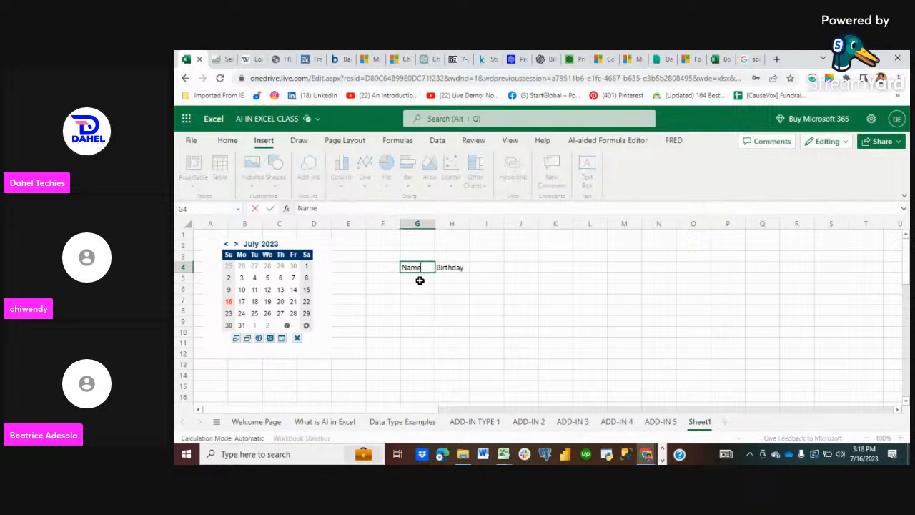
click(419, 279)
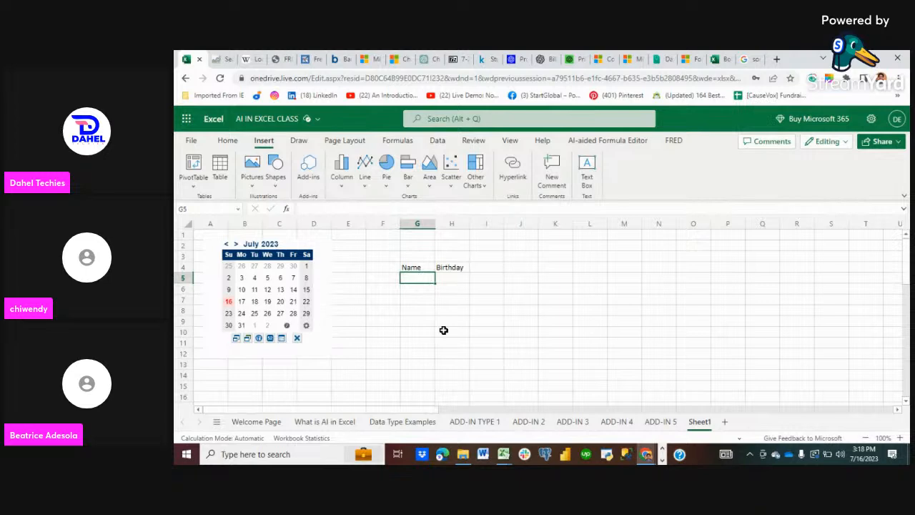
text(Qu)
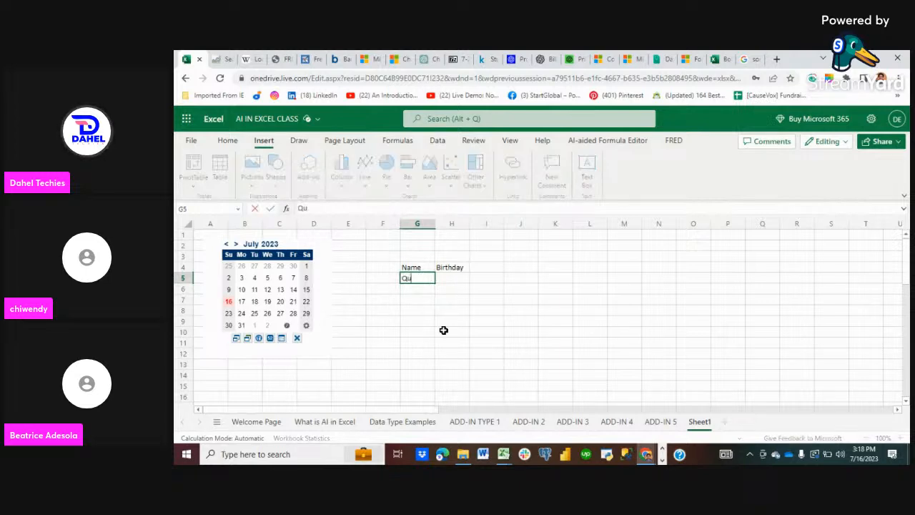
text(een)
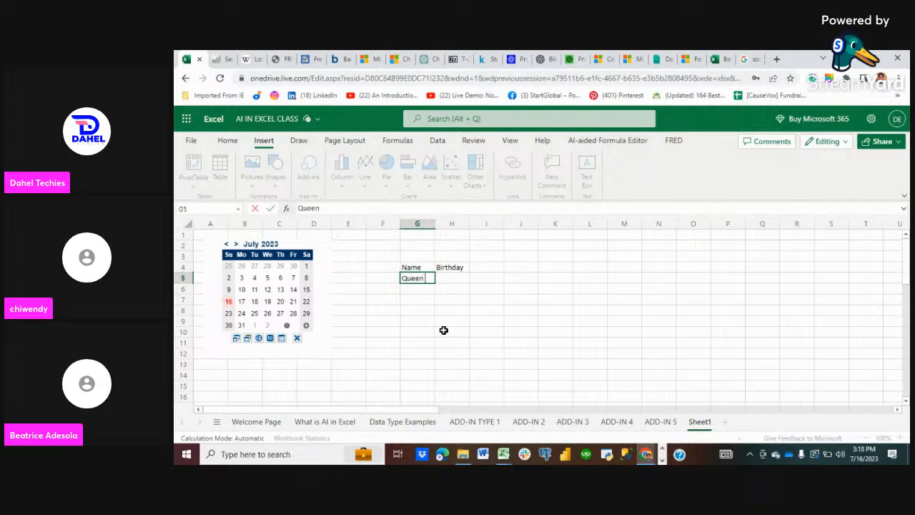
text( A.)
key(Return)
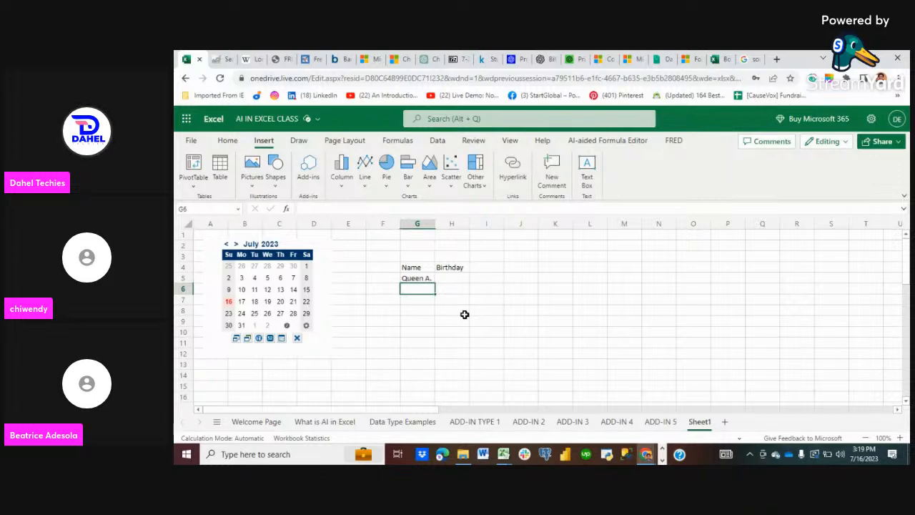
Enter a second person's name in G6 and the OrderDate header in I4.
text(Pet)
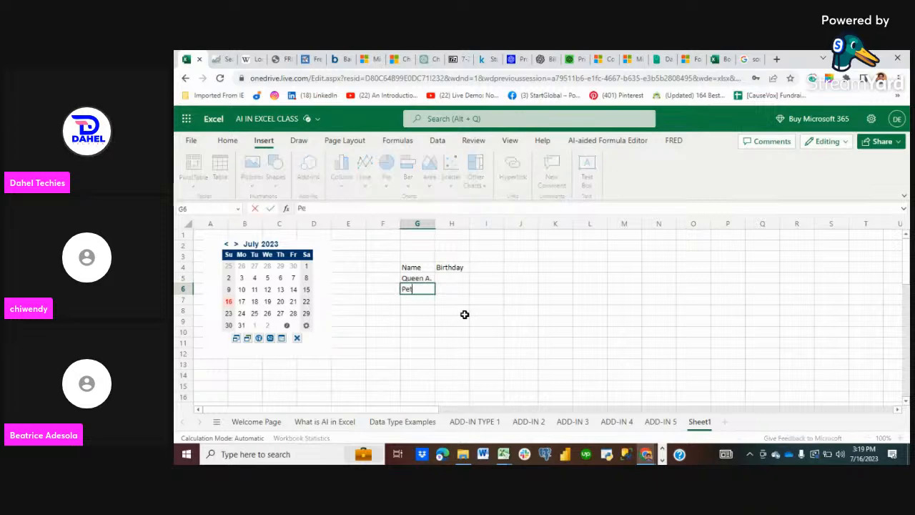
text(er J.)
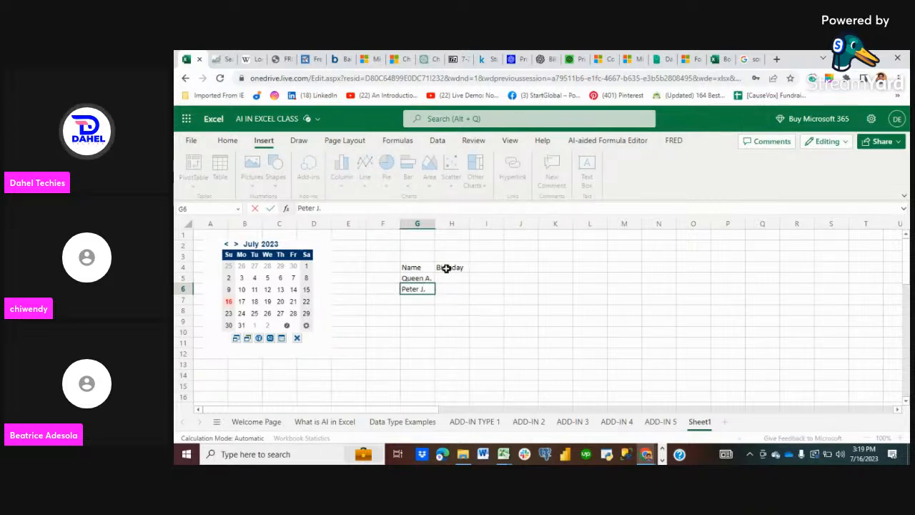
click(490, 268)
text(O)
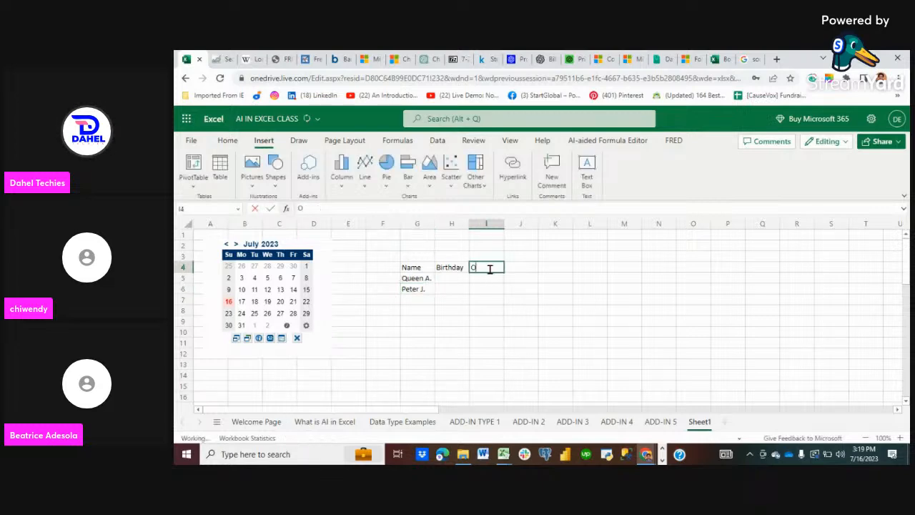
text(rderDate)
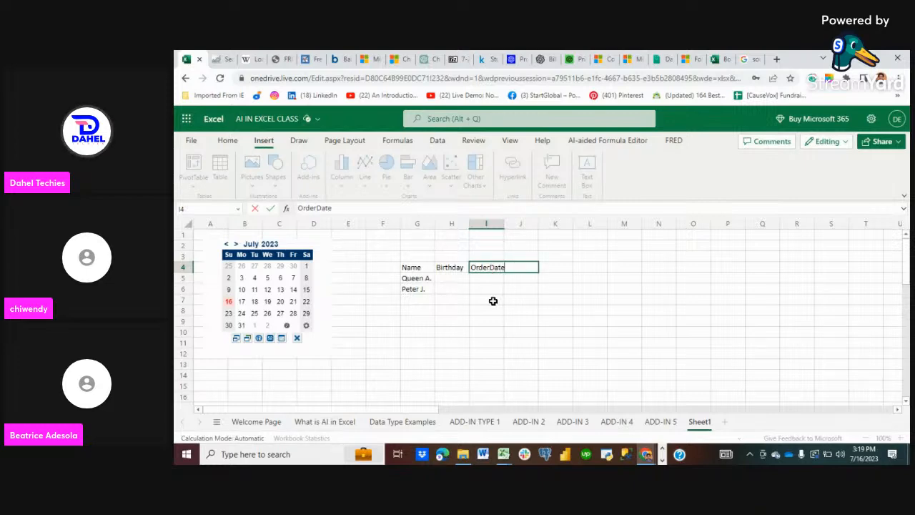
Fill the G4:I4 header cells gold and widen column I to fit OrderDate.
drag(492, 300, 494, 266)
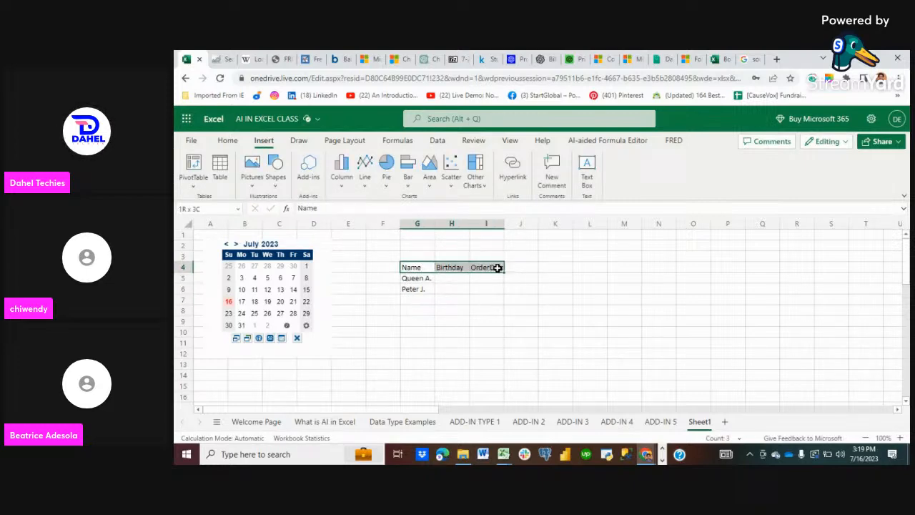
click(226, 141)
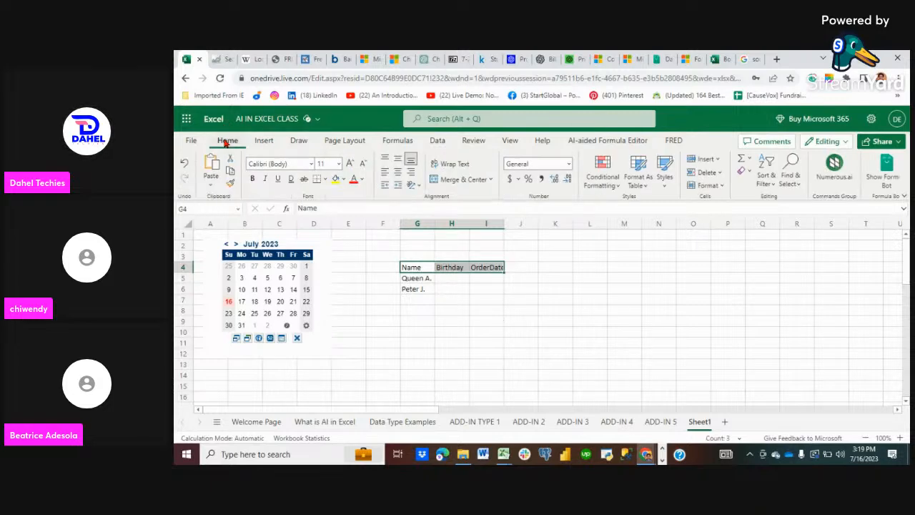
click(344, 178)
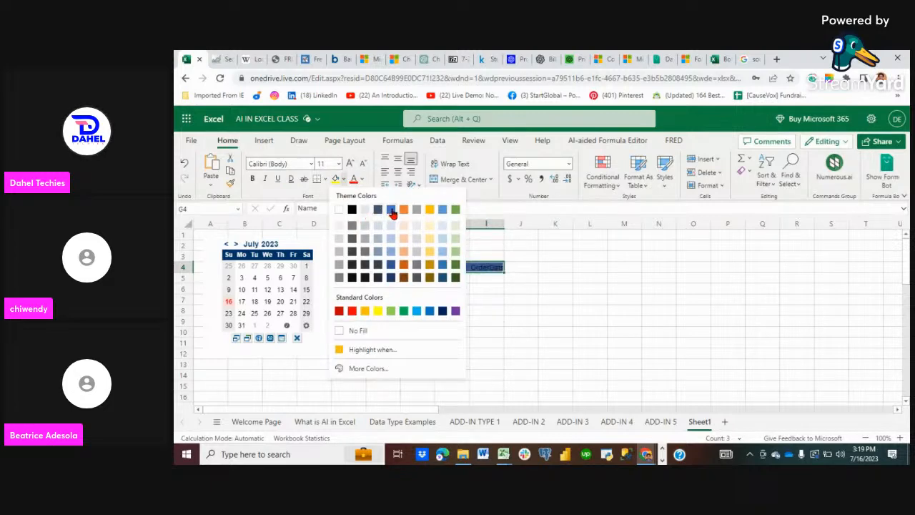
click(429, 209)
click(509, 313)
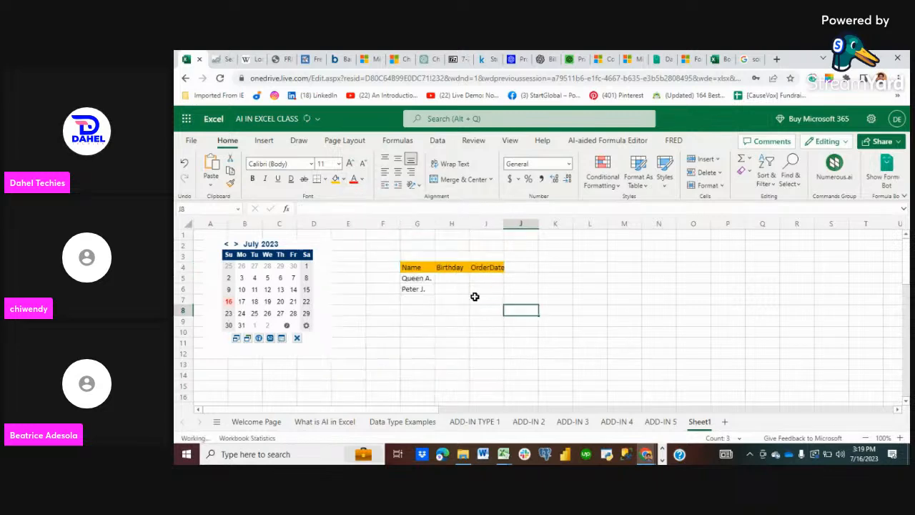
drag(502, 224, 520, 224)
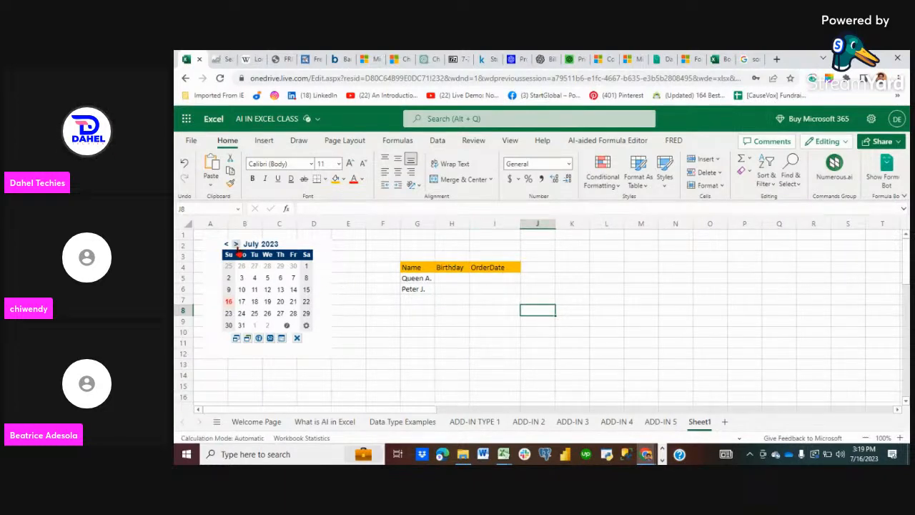
Page the calendar back to November 2022, insert 24/11/2022 into J8, then clear it.
click(225, 244)
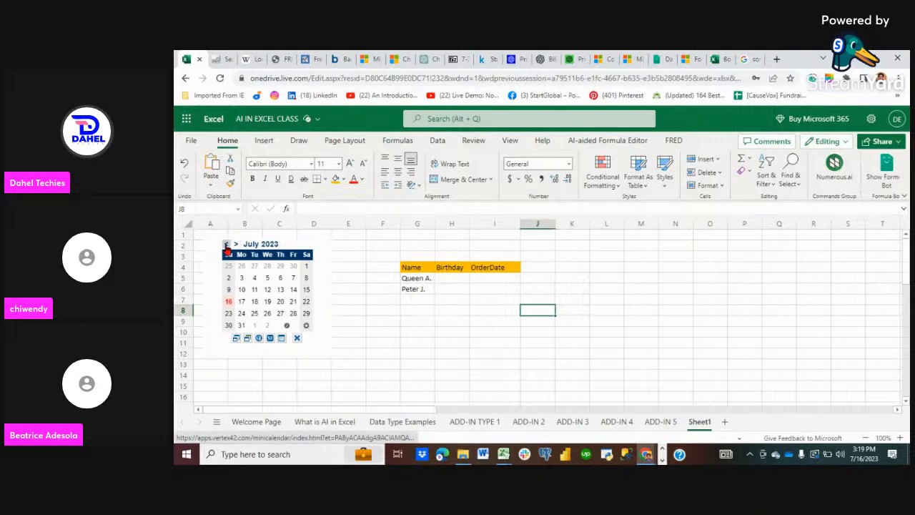
click(226, 244)
click(226, 245)
click(226, 244)
click(226, 244)
click(226, 244)
click(226, 245)
click(226, 244)
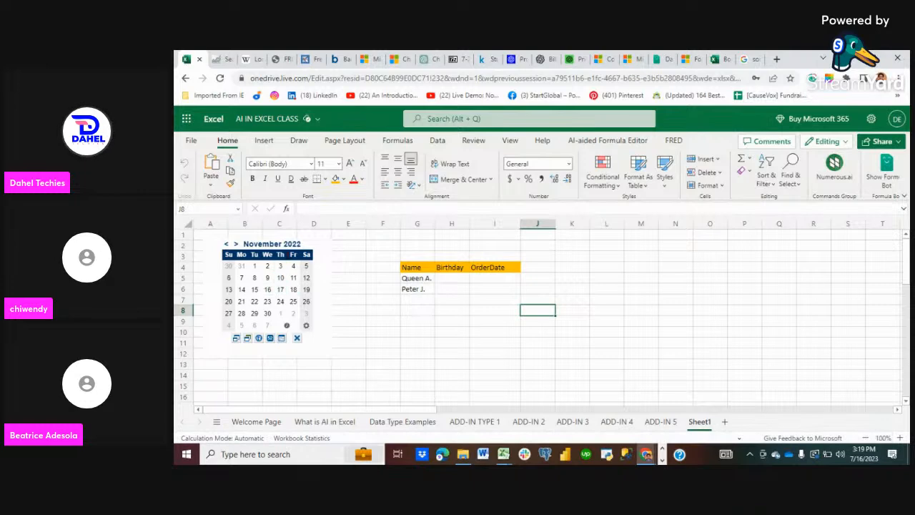
click(281, 303)
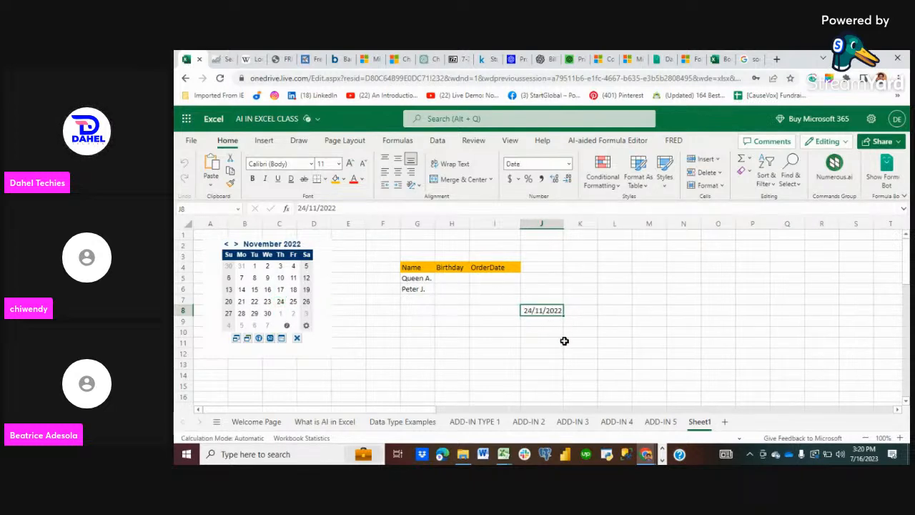
key(Delete)
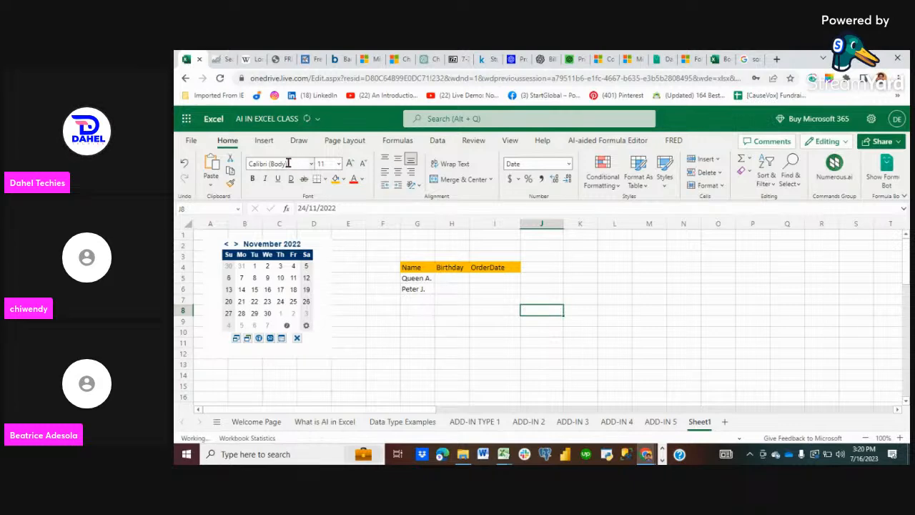
click(264, 141)
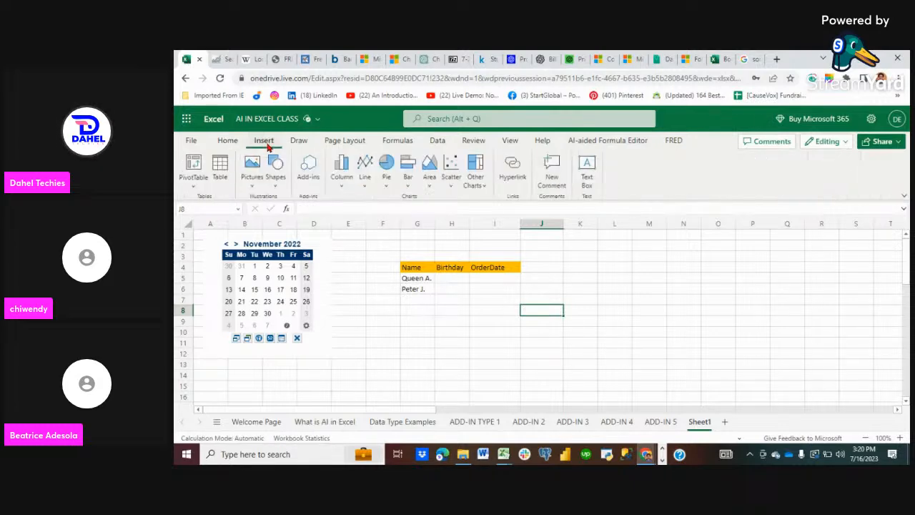
click(308, 172)
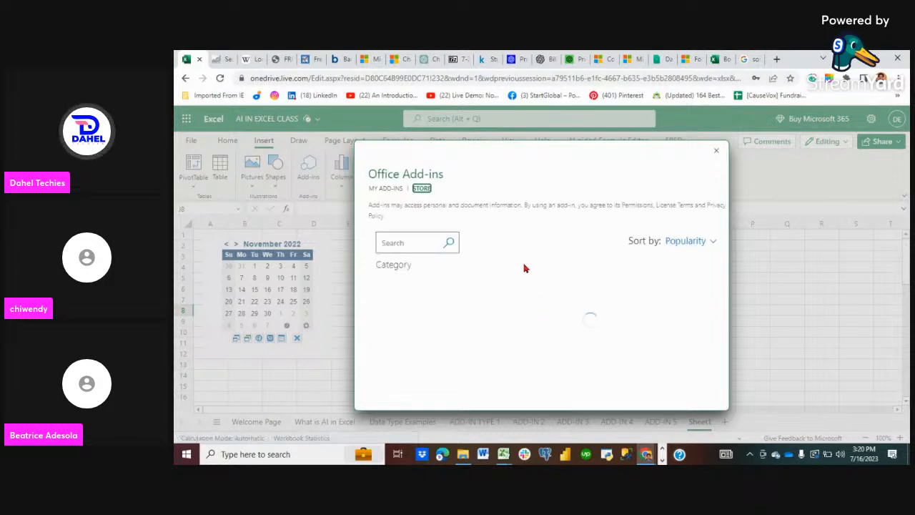
click(411, 243)
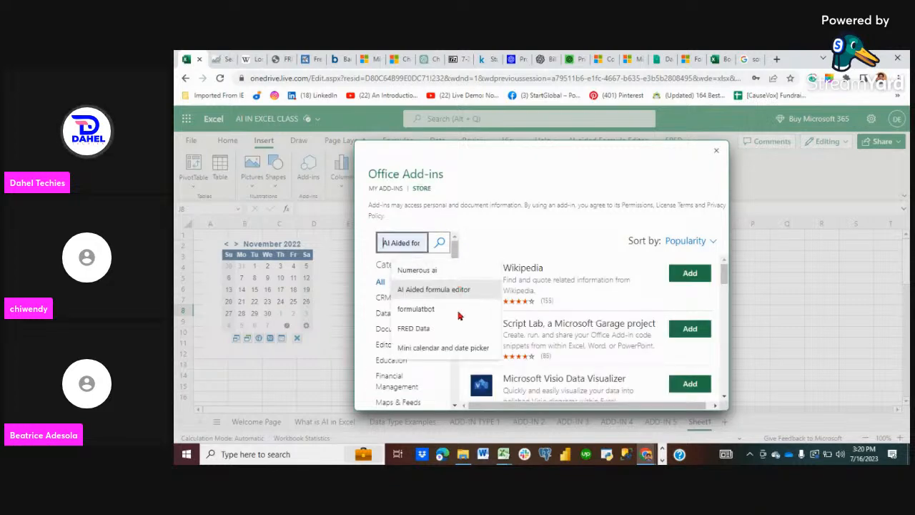
click(475, 348)
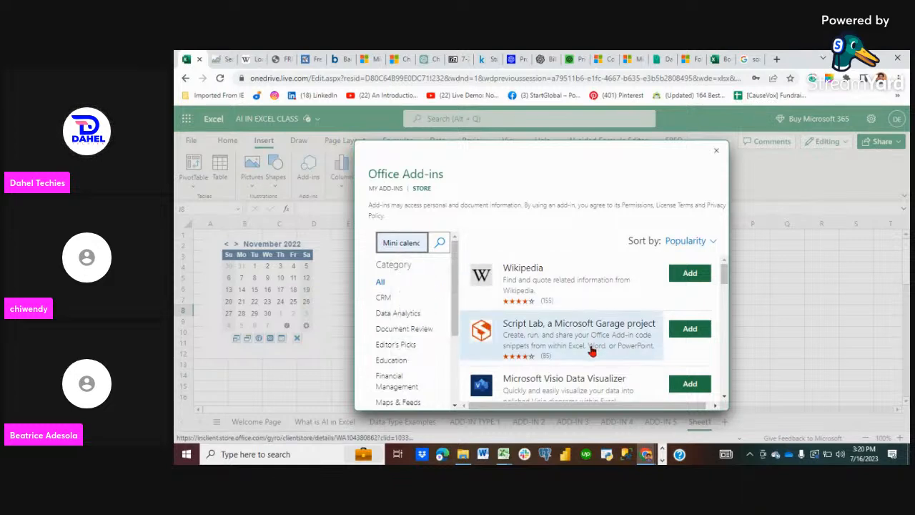
click(439, 242)
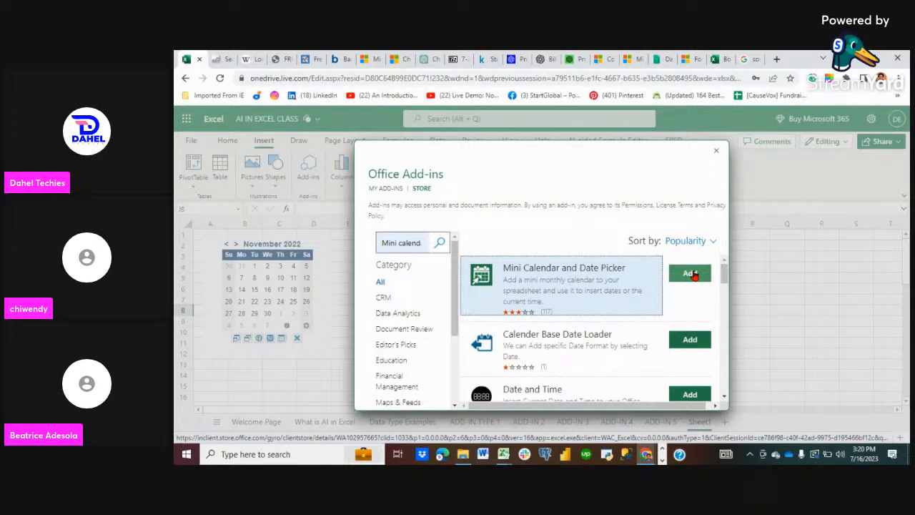
scroll(669, 290, down, 1)
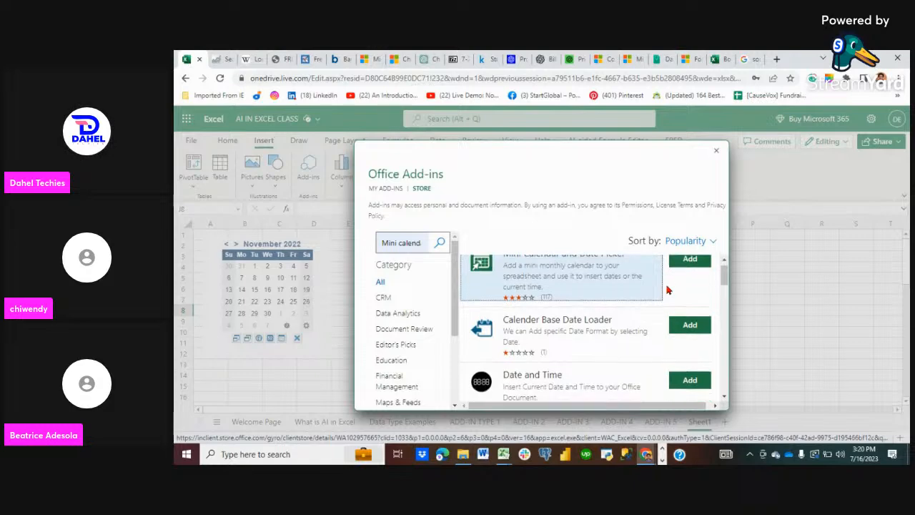
scroll(668, 289, down, 1)
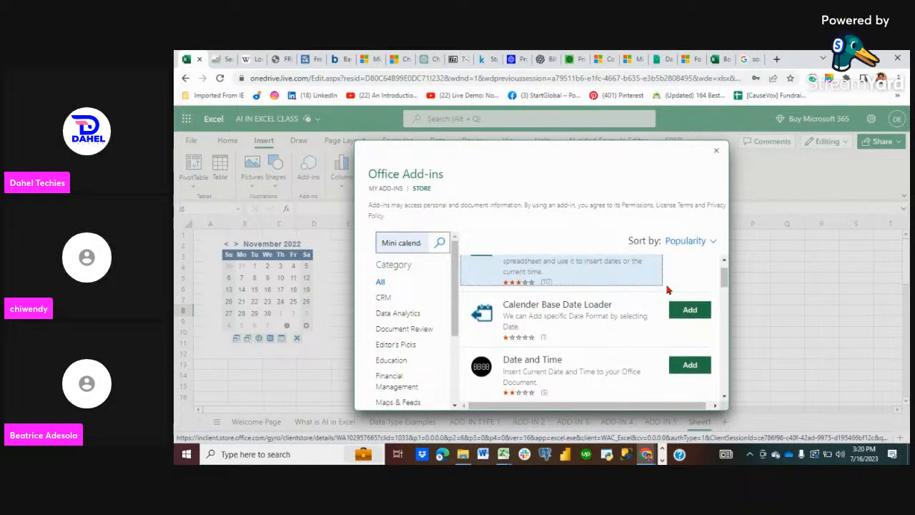
click(716, 150)
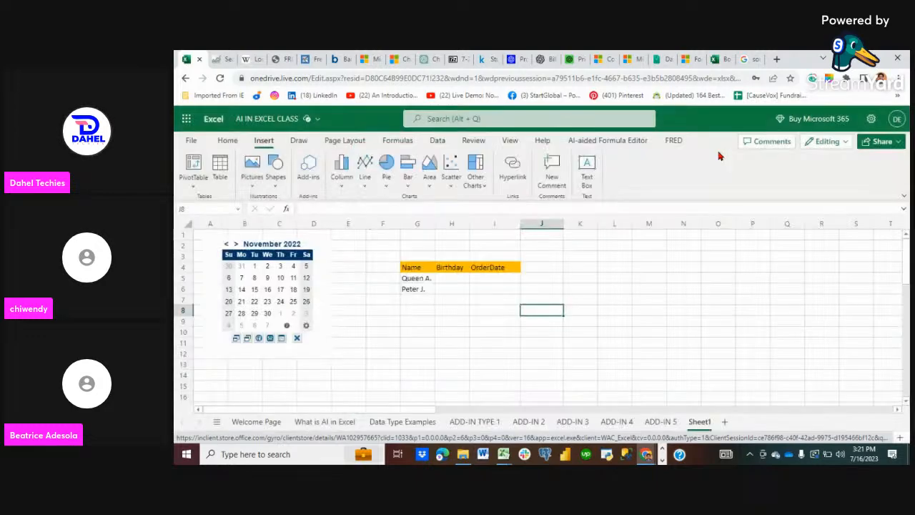
Pick birthdays 3/11/2022 for H5 and 31/3/2022 for H6 from the mini calendar.
click(452, 278)
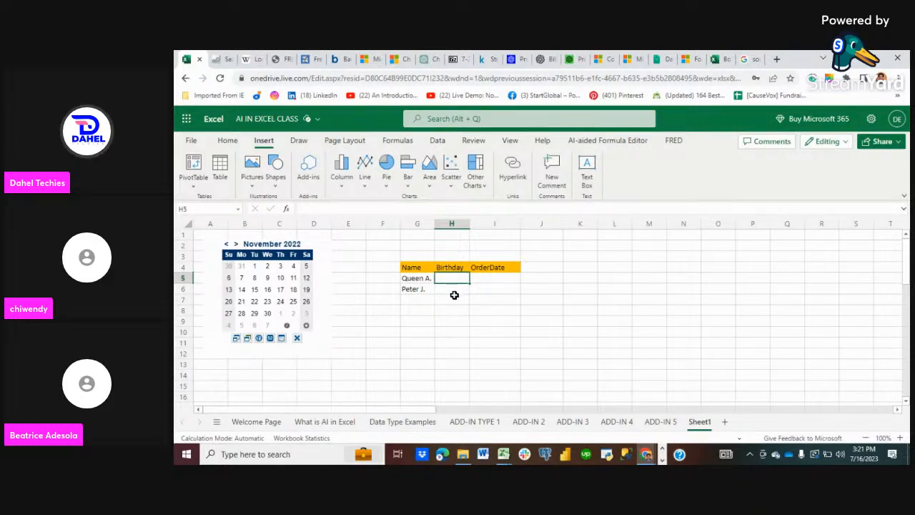
click(281, 267)
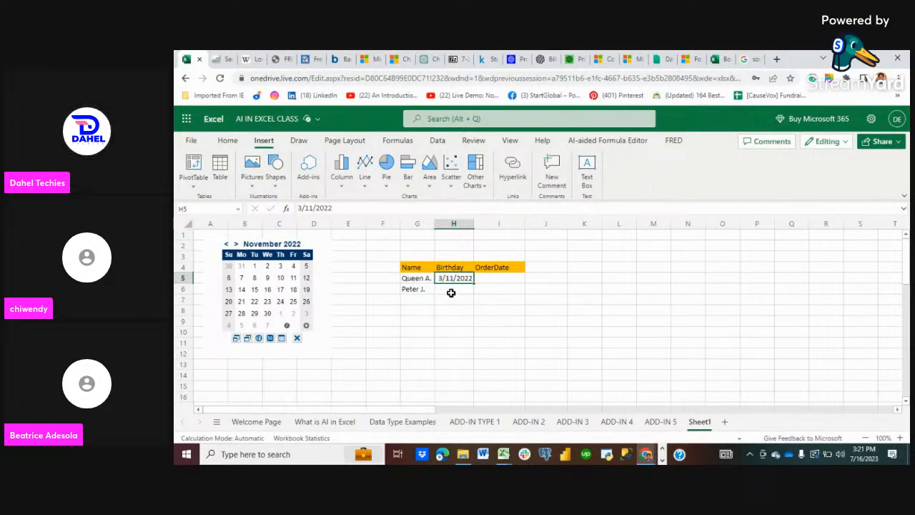
click(451, 292)
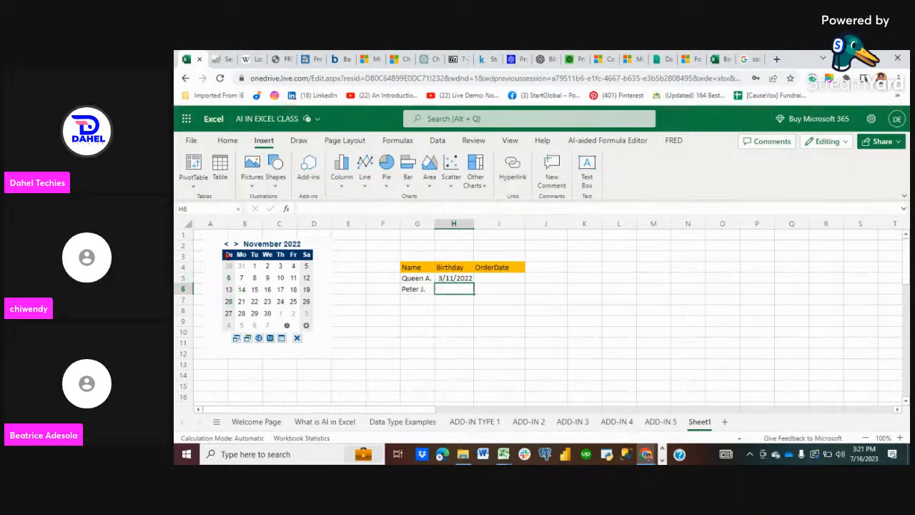
click(226, 244)
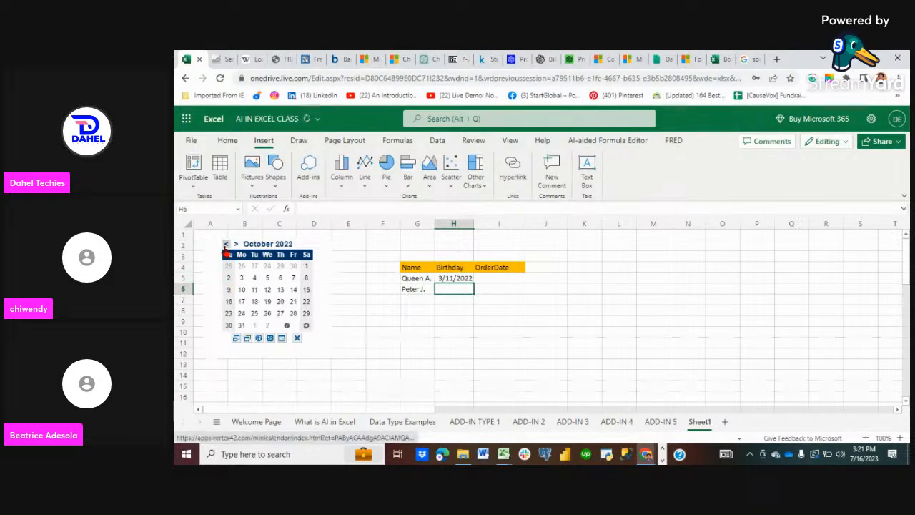
click(226, 245)
click(226, 244)
click(226, 245)
click(226, 244)
click(225, 244)
click(226, 244)
click(226, 244)
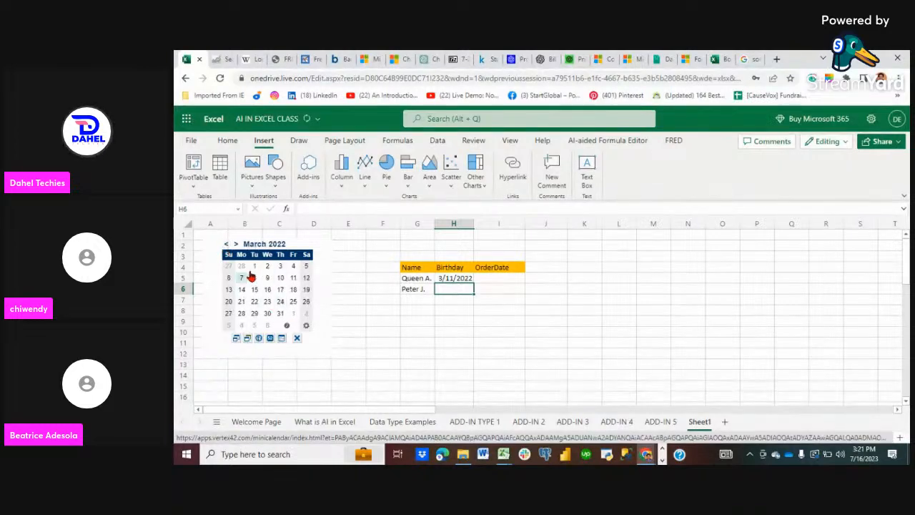
click(280, 314)
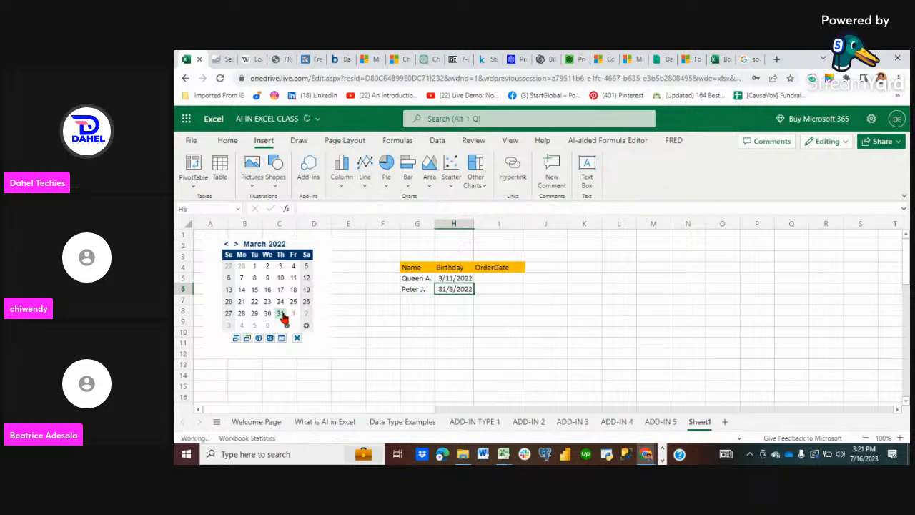
click(493, 280)
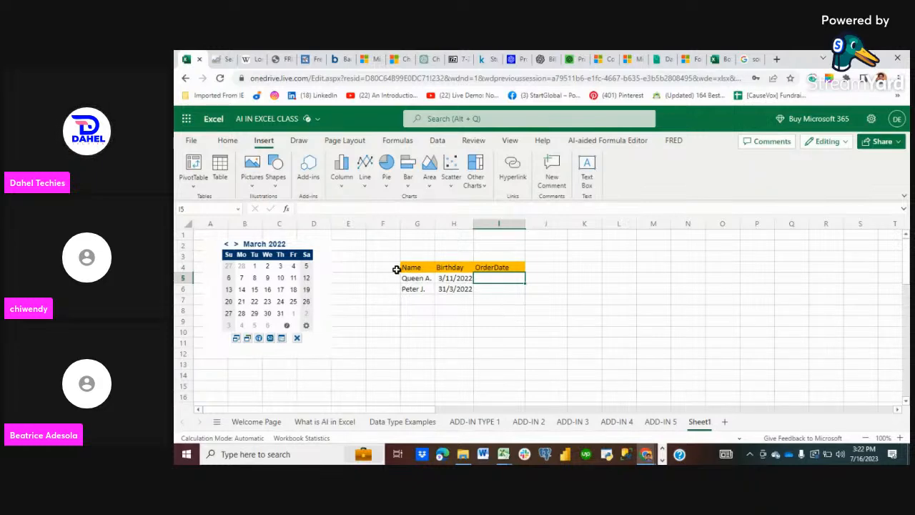
Show week numbers, insert 16/3/2022 into I5, and switch the calendar to ISO weeks.
click(270, 338)
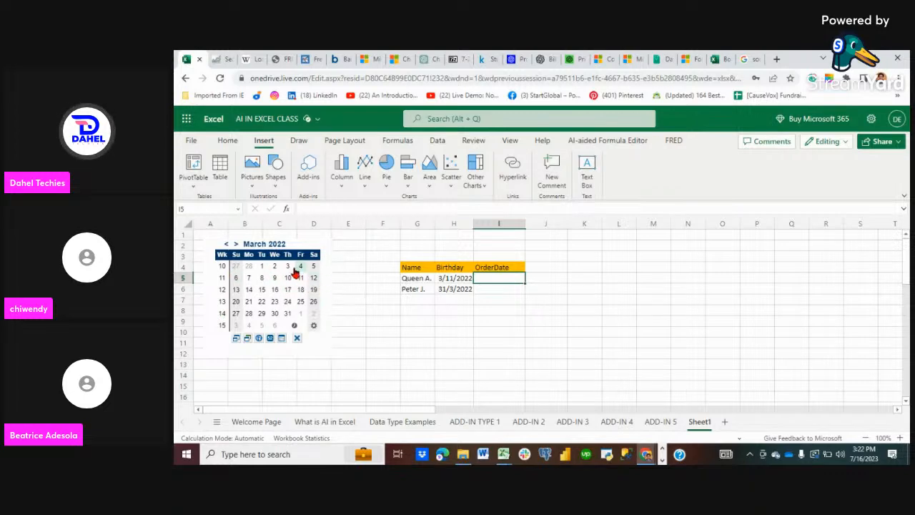
click(274, 292)
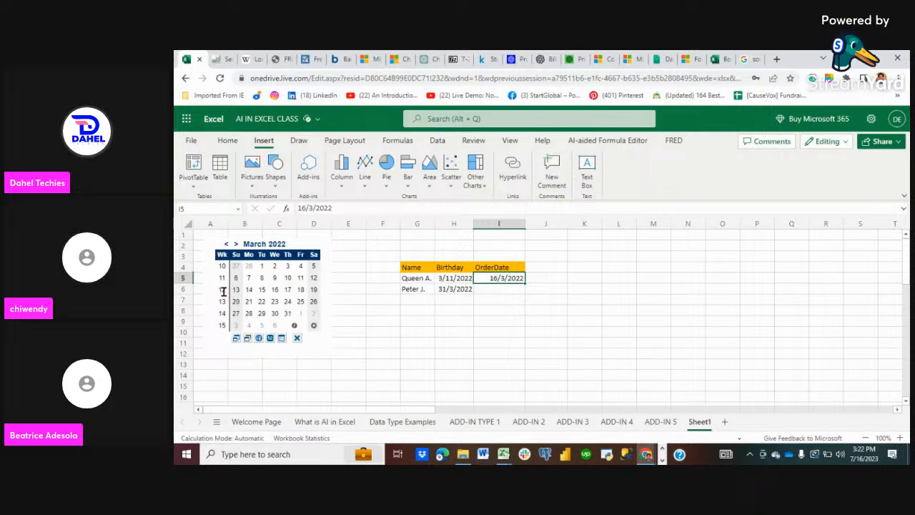
click(259, 338)
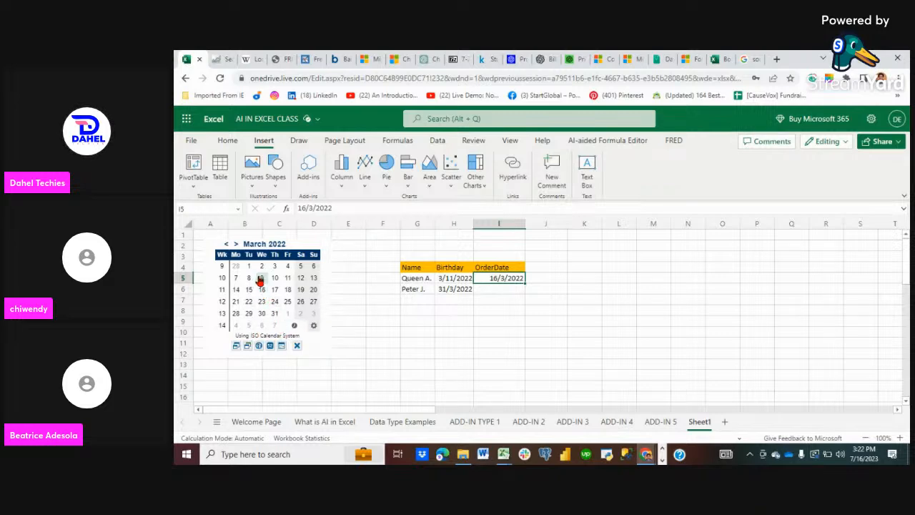
click(247, 346)
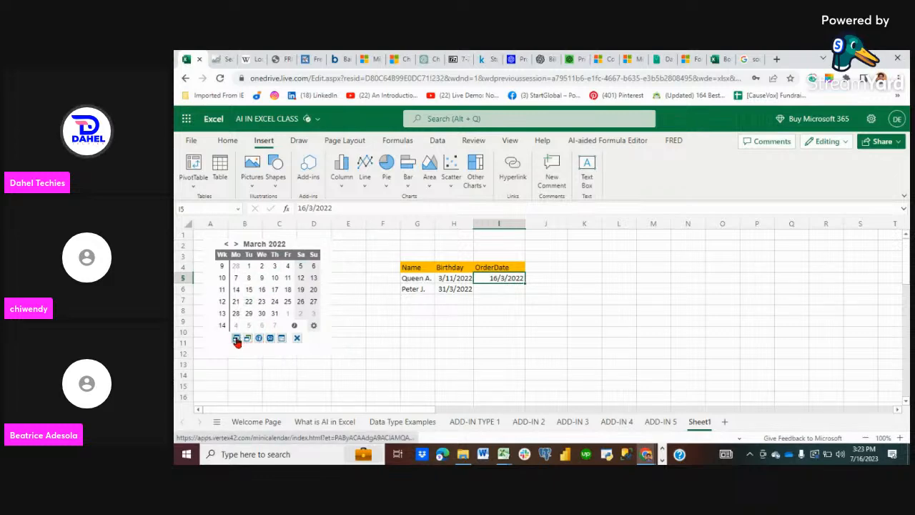
click(236, 341)
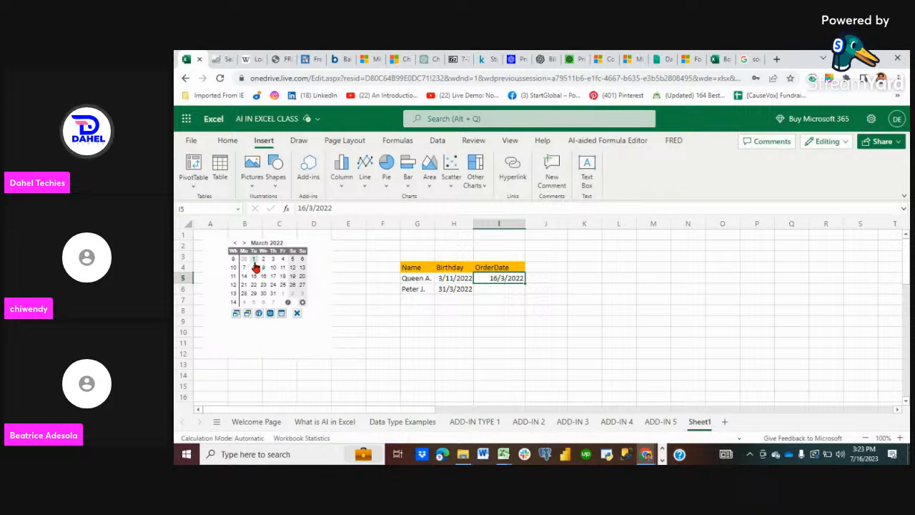
click(237, 316)
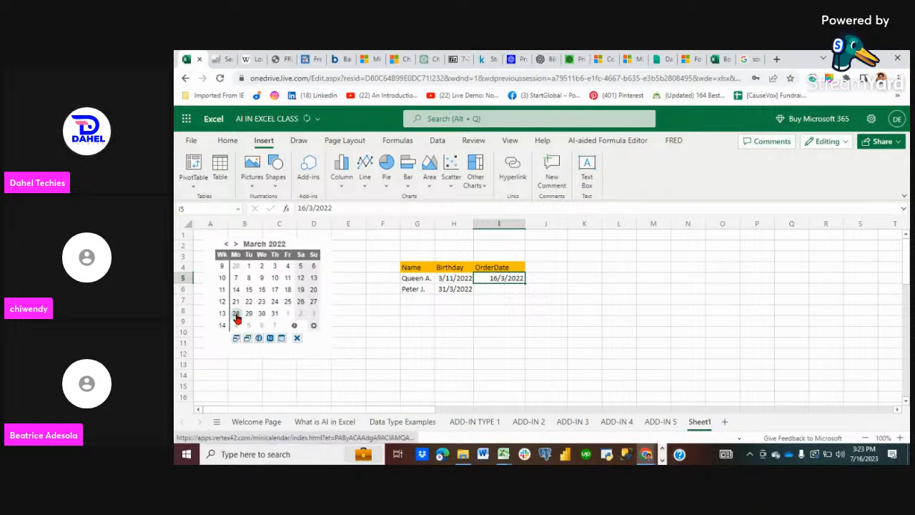
click(313, 328)
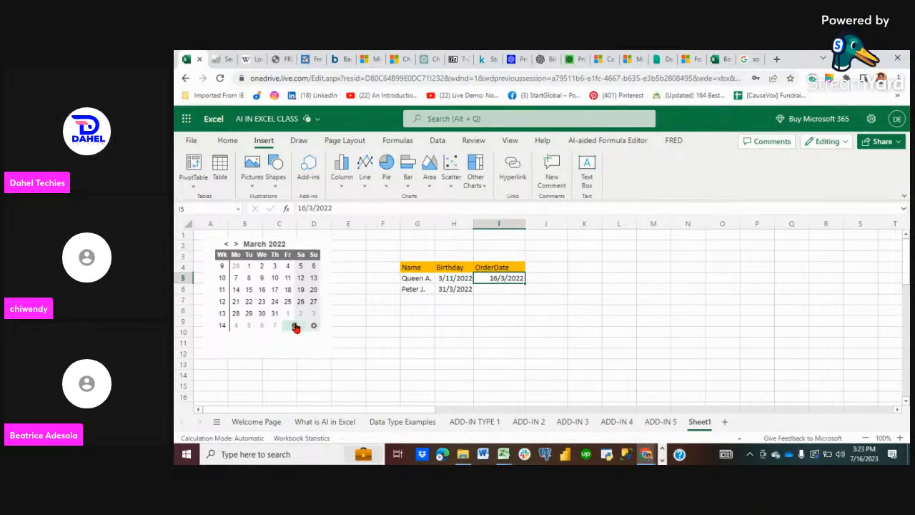
click(294, 325)
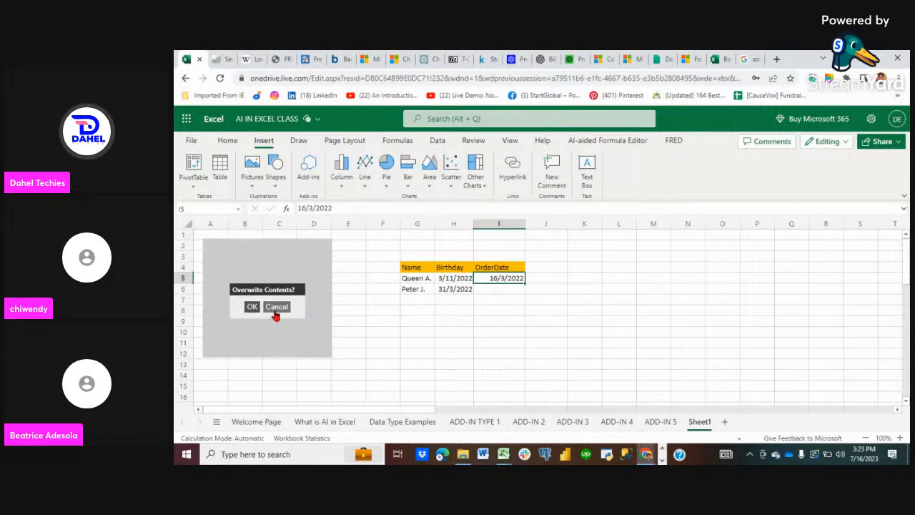
click(276, 313)
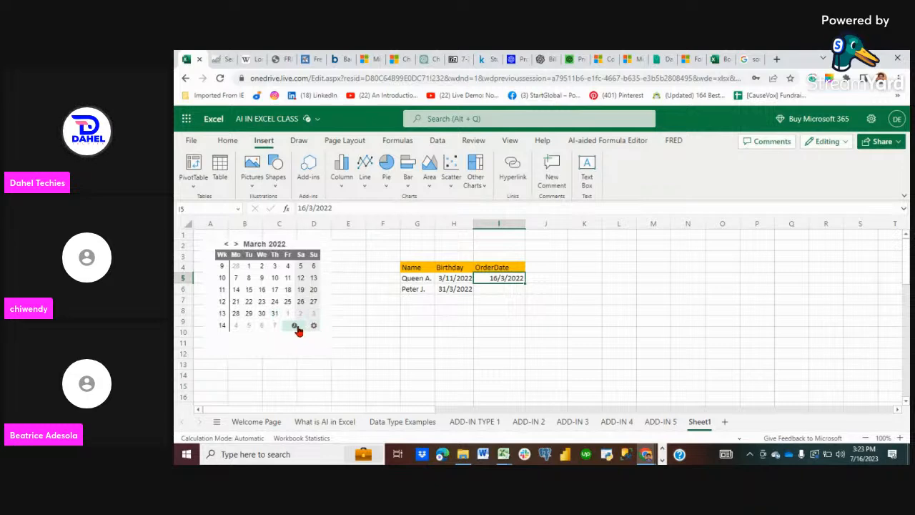
click(295, 326)
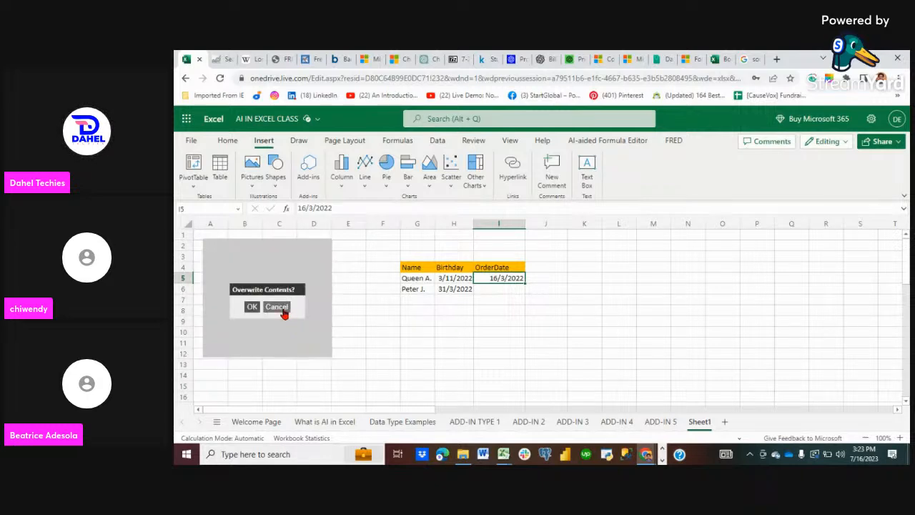
click(282, 310)
click(313, 328)
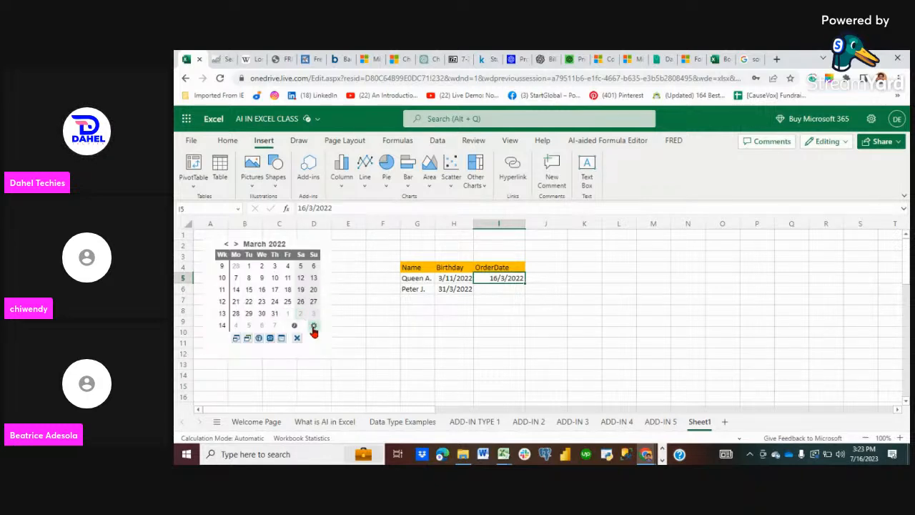
click(504, 292)
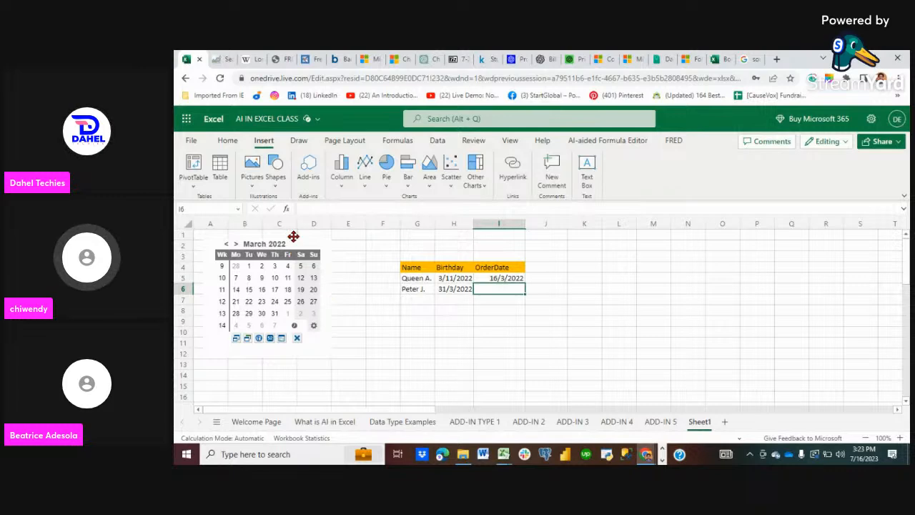
Drag the mini calendar down one row to span rows 5–14, then reselect I5.
drag(293, 237, 295, 270)
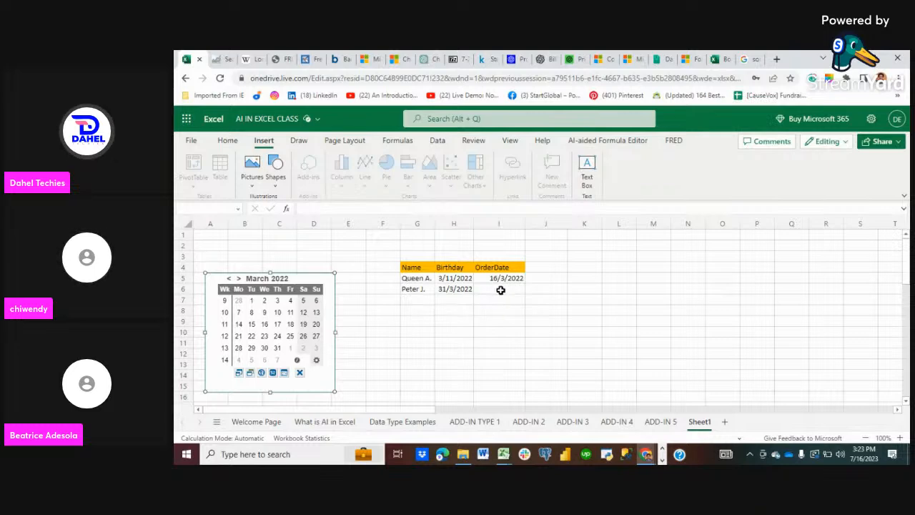
click(496, 289)
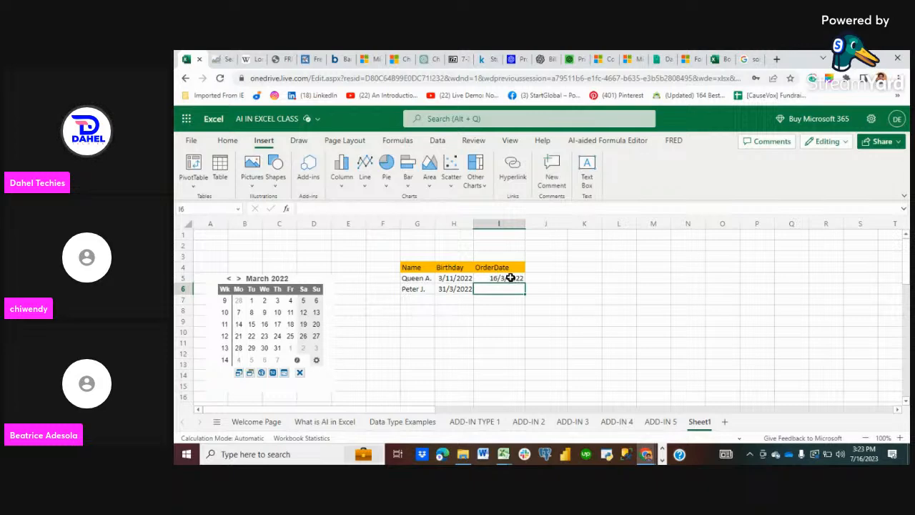
click(507, 278)
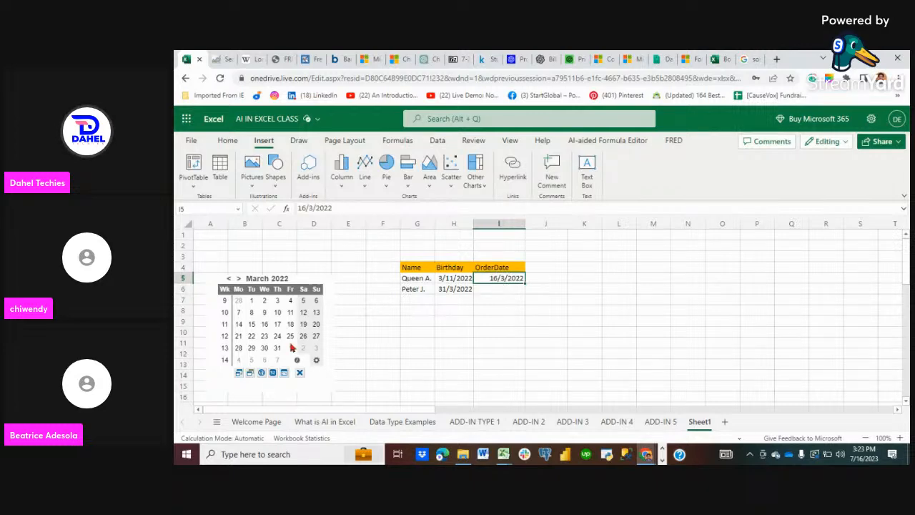
Cycle the calendar back to U.S. Sunday-first weeks and overwrite I5 with 4/3/2022.
click(261, 375)
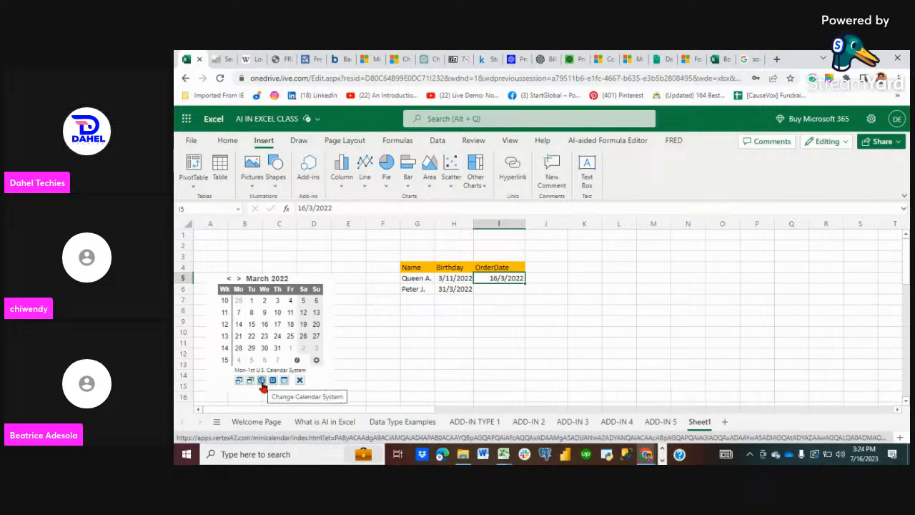
click(261, 384)
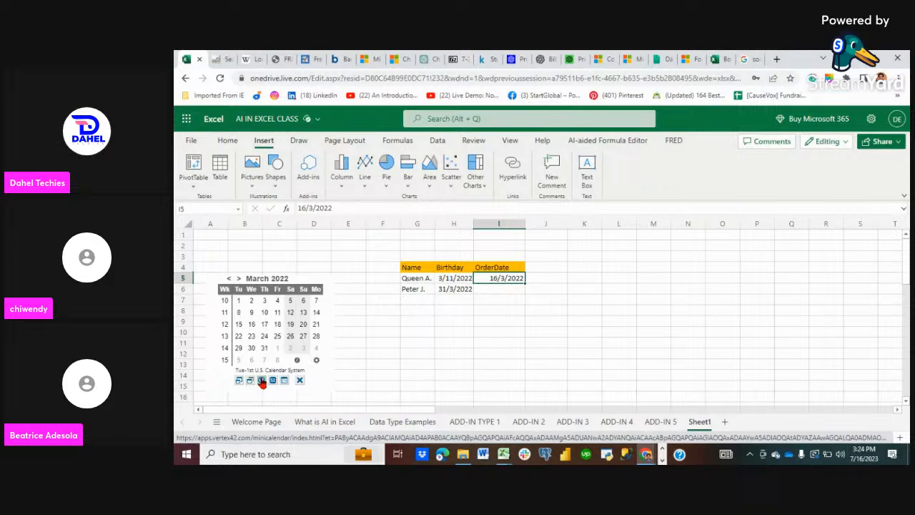
click(266, 383)
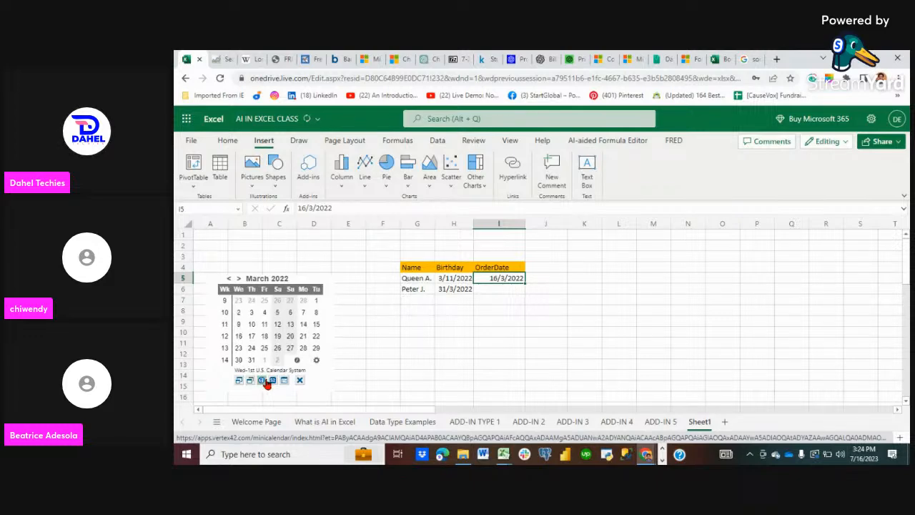
click(266, 384)
click(266, 384)
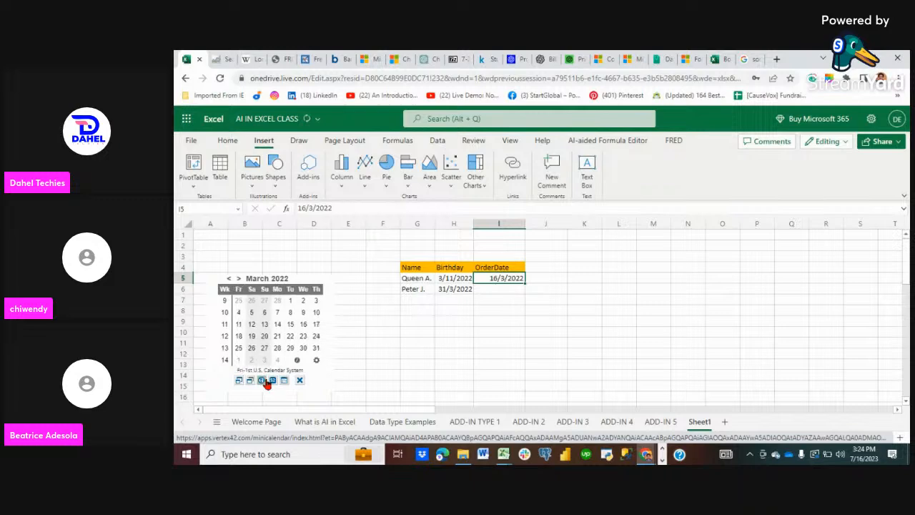
click(265, 383)
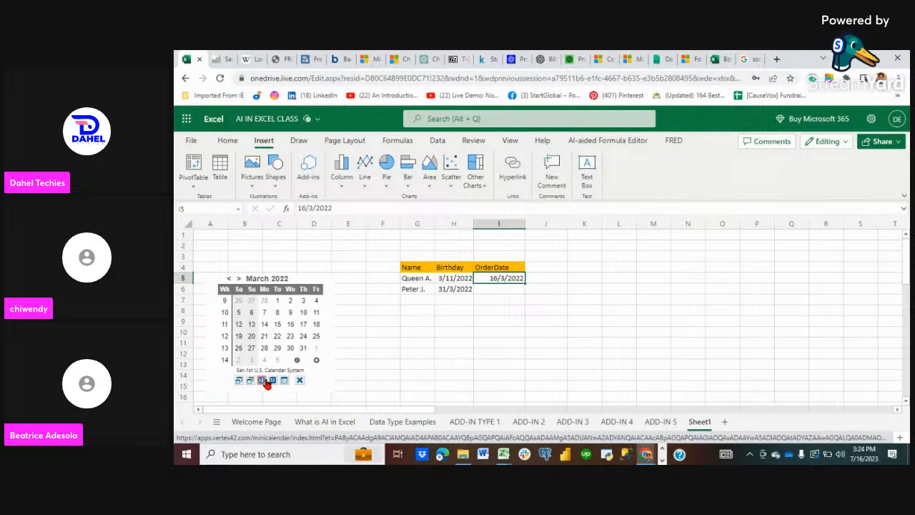
click(266, 384)
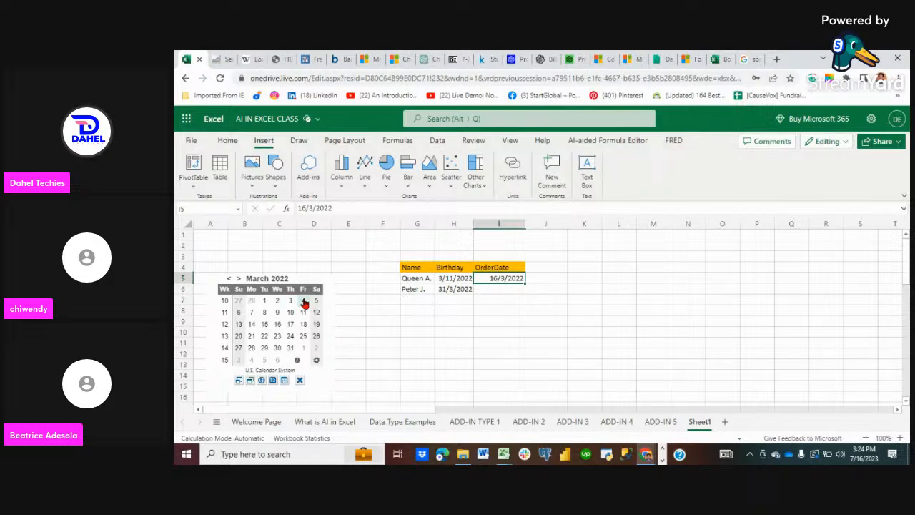
click(304, 301)
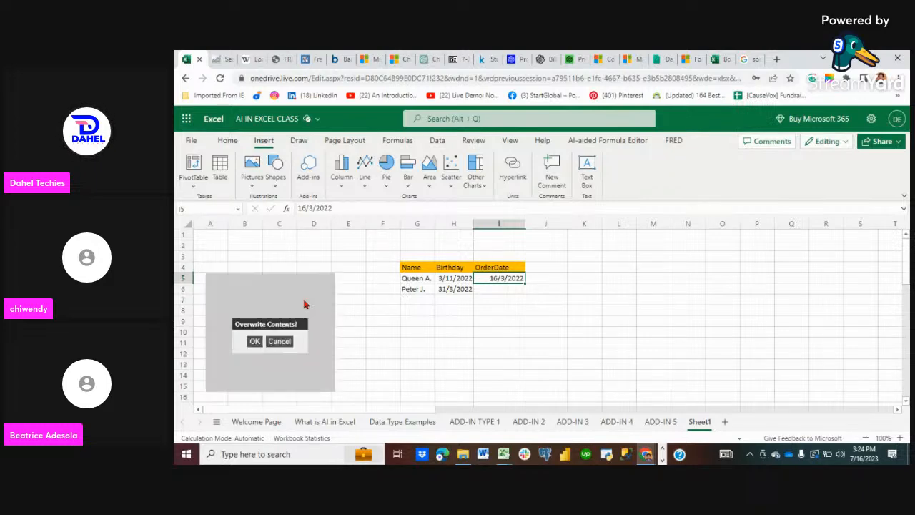
click(253, 343)
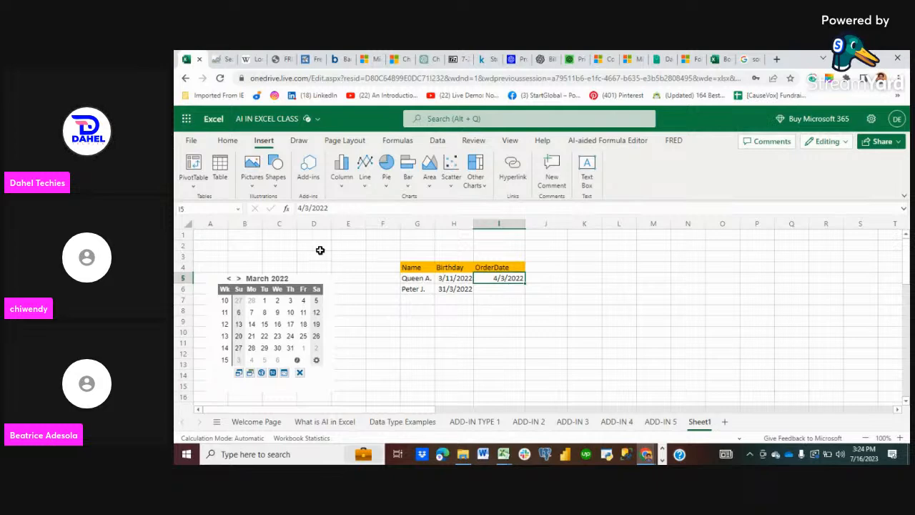
Type the title MINI-CALENDAR AND DATE PICKER into G2 and select G2:I2.
click(428, 244)
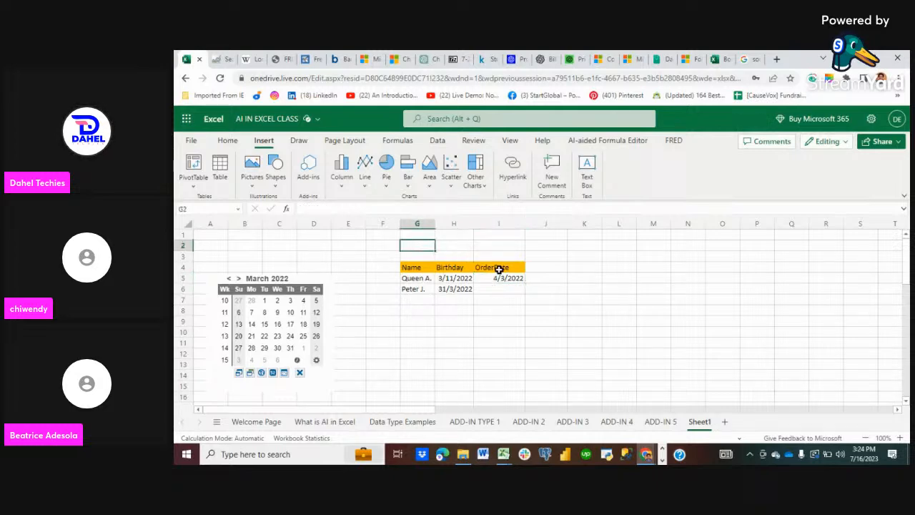
text(MINI)
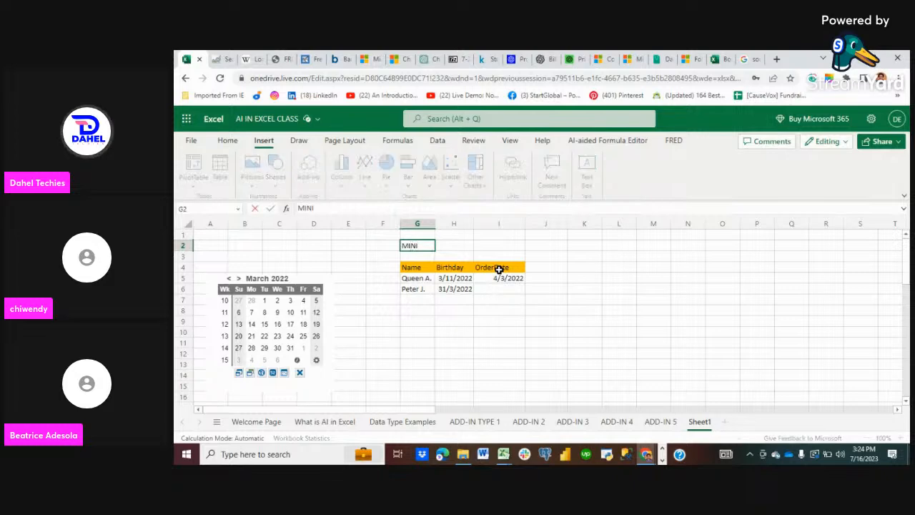
text(-CALAEN)
key(BackSpace)
key(BackSpace)
key(BackSpace)
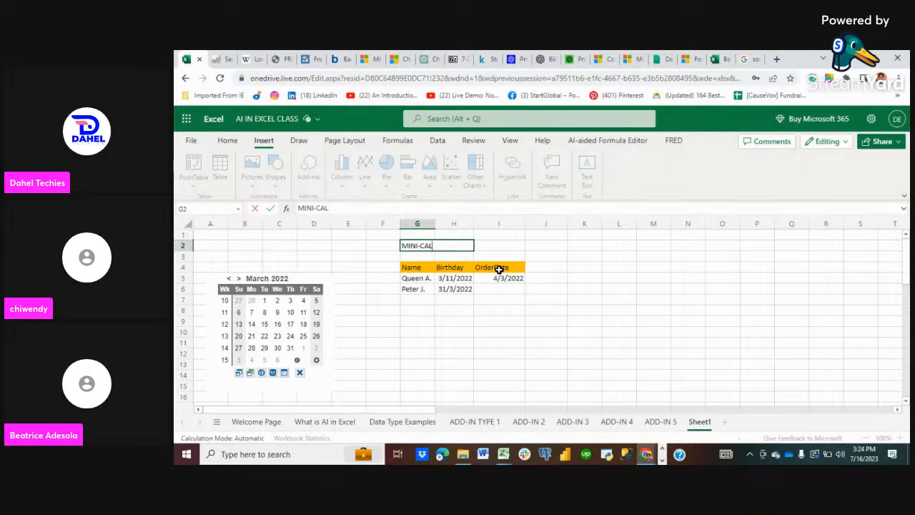
text(ENDAR AND DATE P)
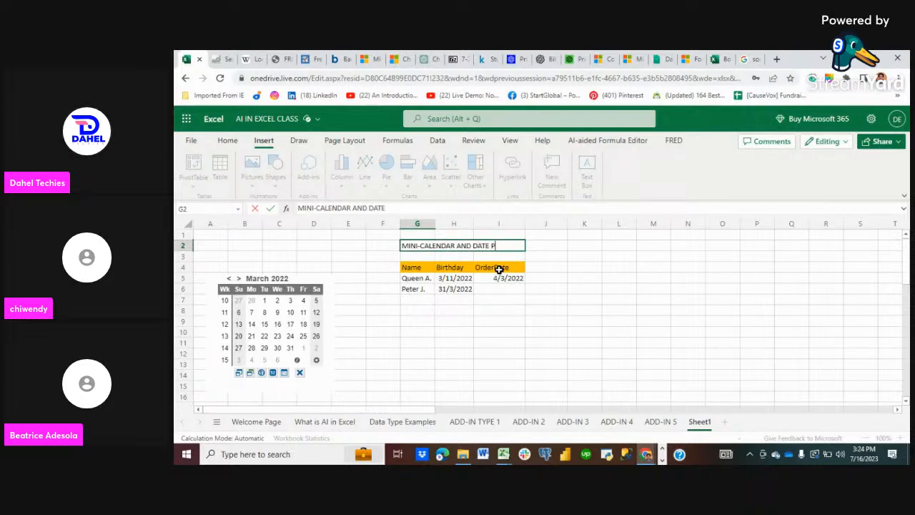
text(ICKER)
click(532, 313)
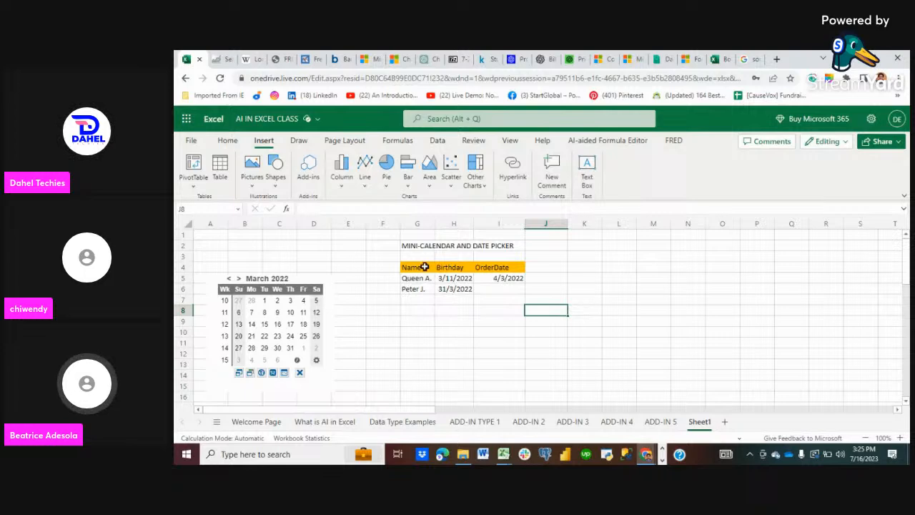
drag(410, 243, 511, 246)
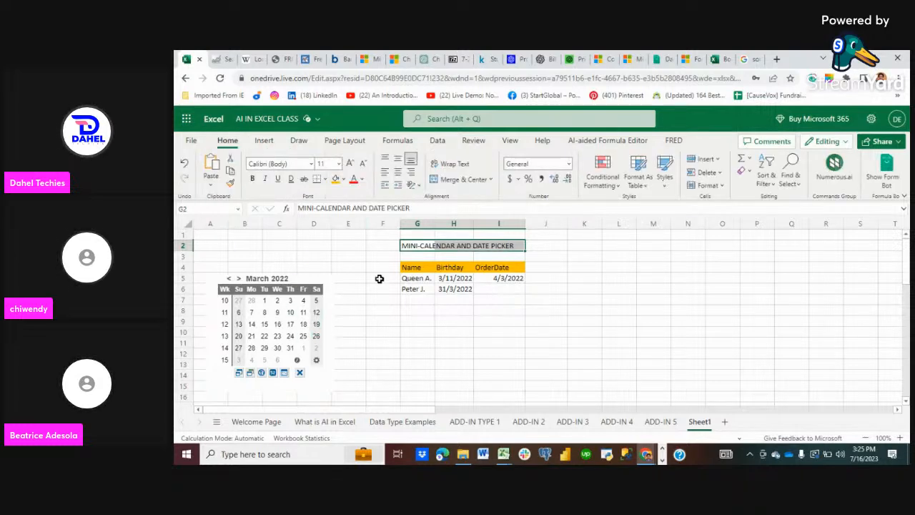
Set the title's font size to 20.
click(338, 164)
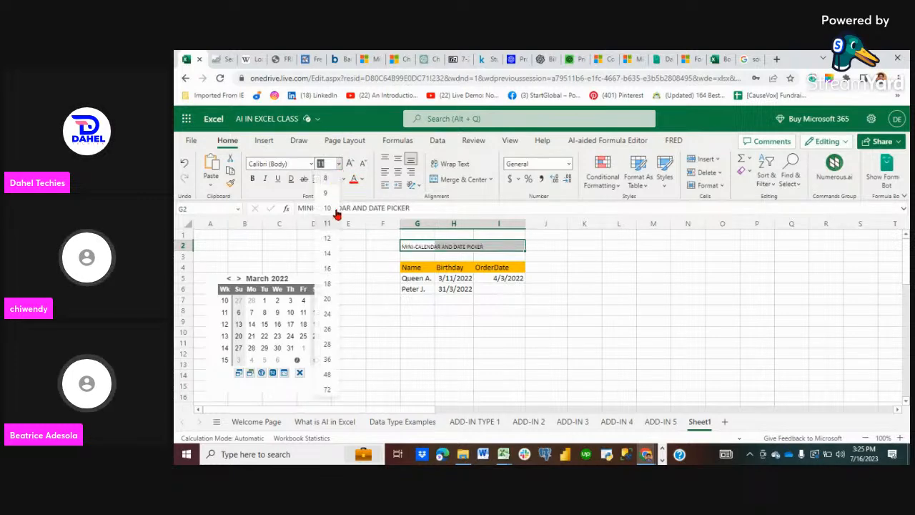
click(328, 298)
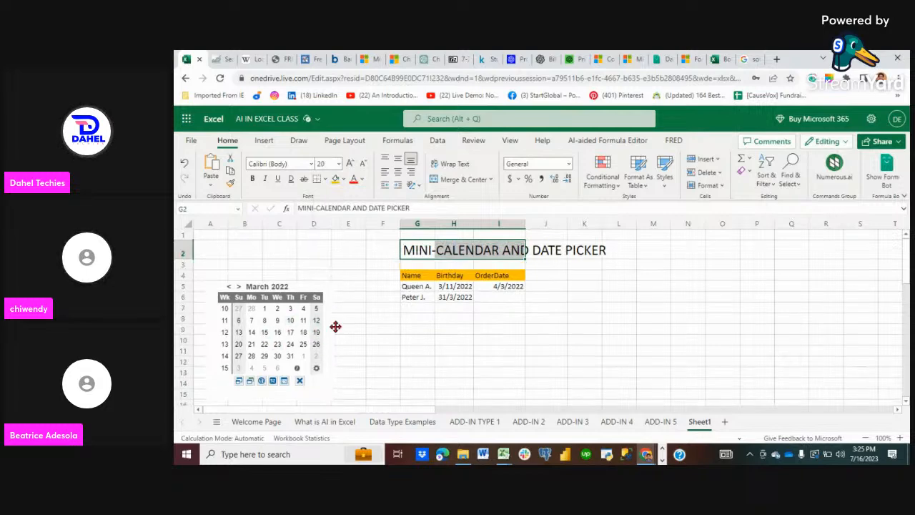
click(445, 330)
Fill the title band G2:L2 with Blue, Accent 1.
drag(414, 255, 612, 251)
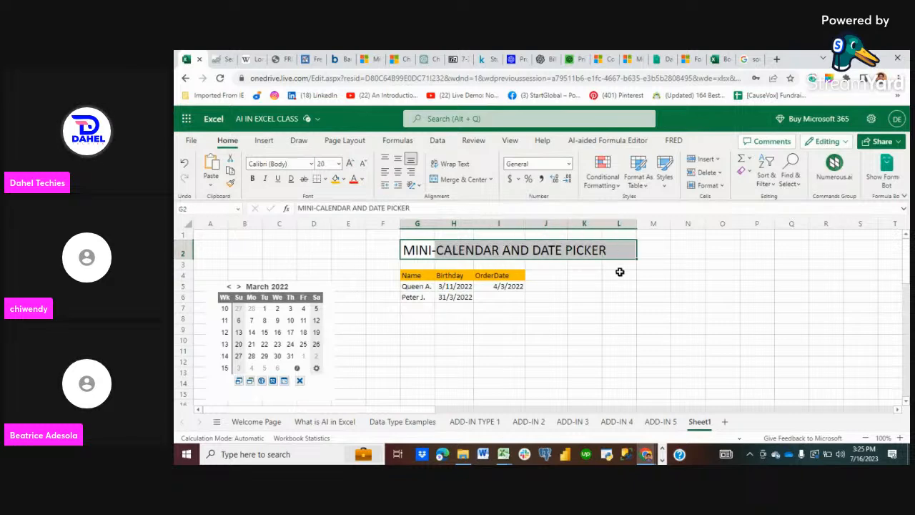
click(344, 180)
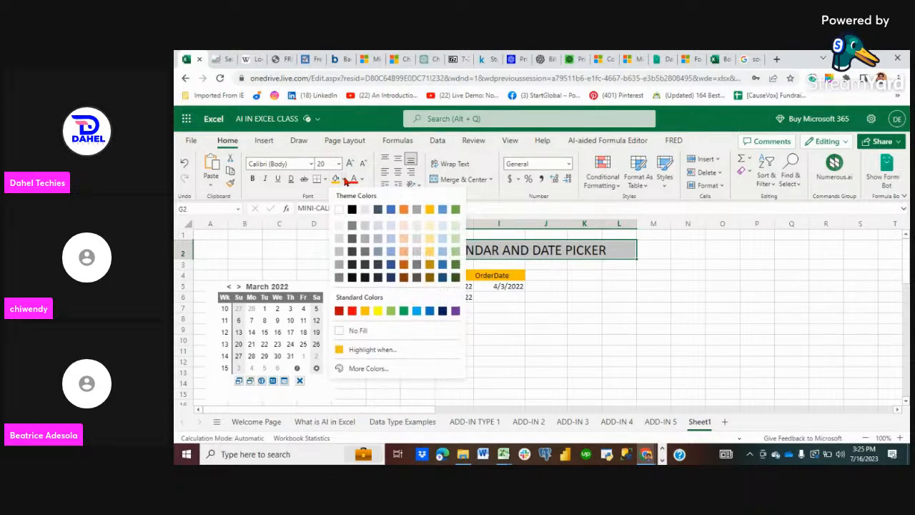
click(391, 210)
click(527, 372)
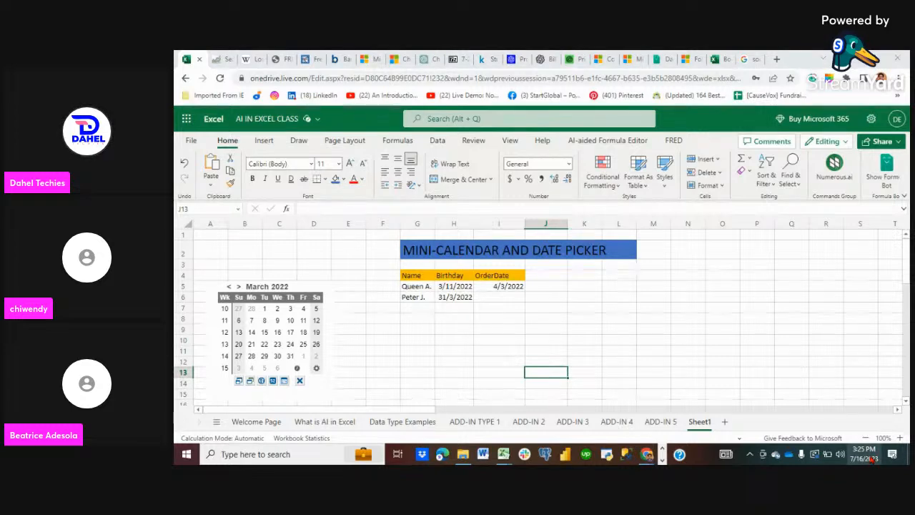
click(863, 455)
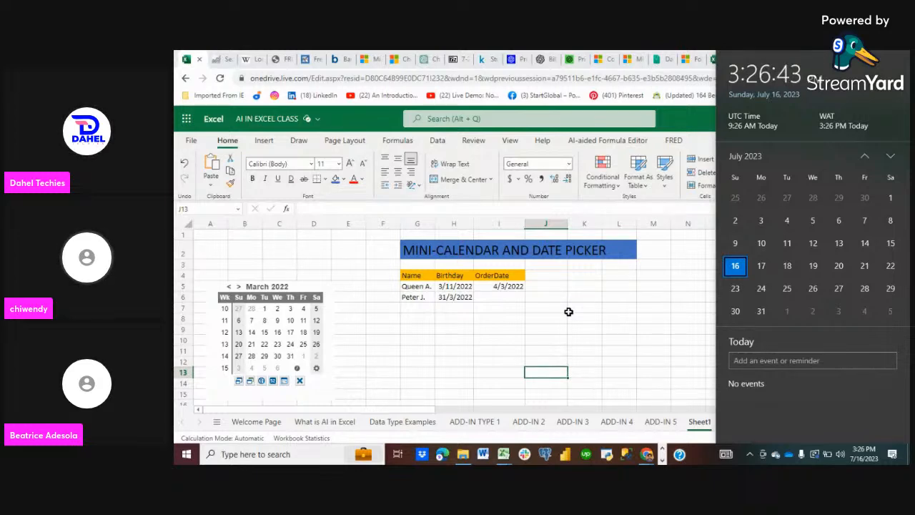
Dismiss the taskbar calendar flyout and select the Sheet1 tab for renaming.
click(480, 326)
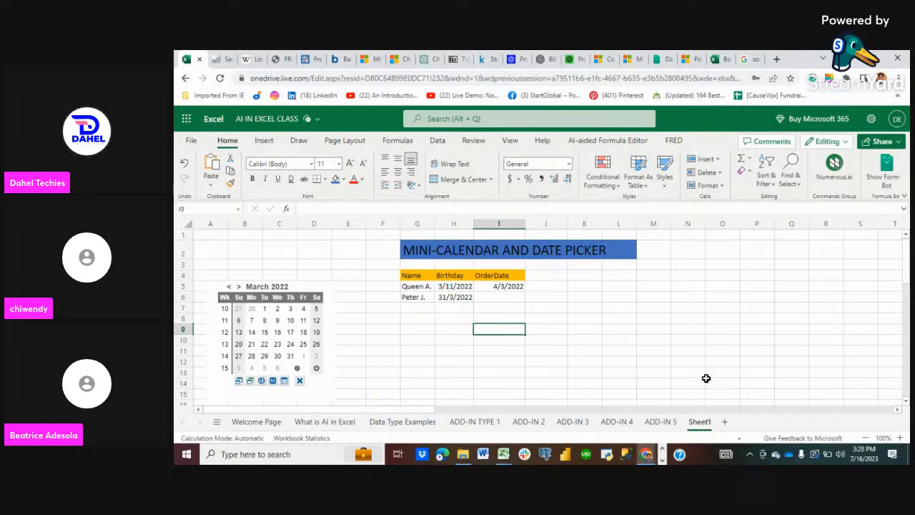
click(702, 430)
click(702, 429)
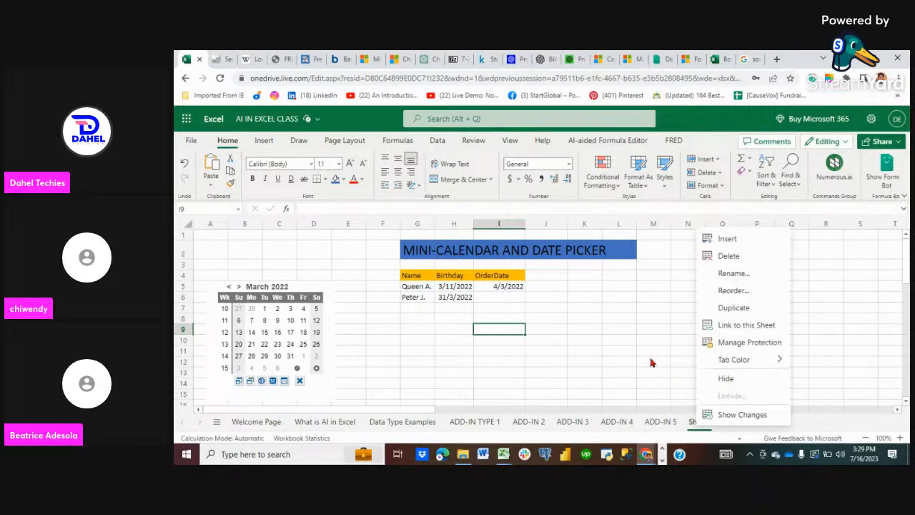
Rename Sheet1 to 'ADD-IN 6' and add a new blank sheet.
click(707, 274)
key(BackSpace)
key(BackSpace)
key(BackSpace)
key(BackSpace)
key(BackSpace)
key(BackSpace)
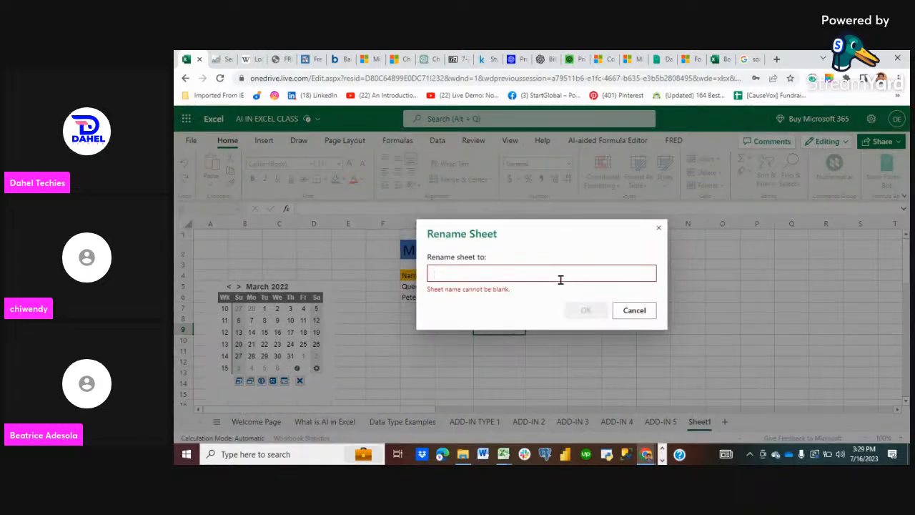
text(ADD-)
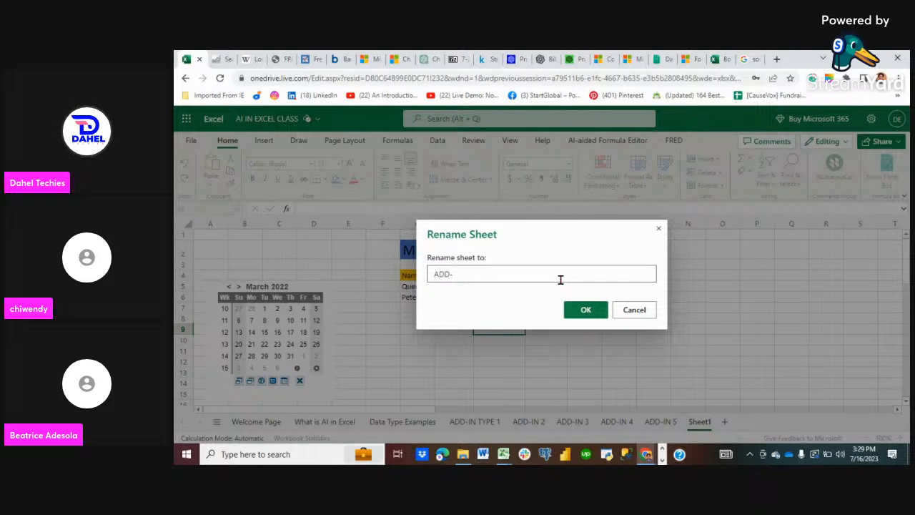
text(IN 6)
key(Return)
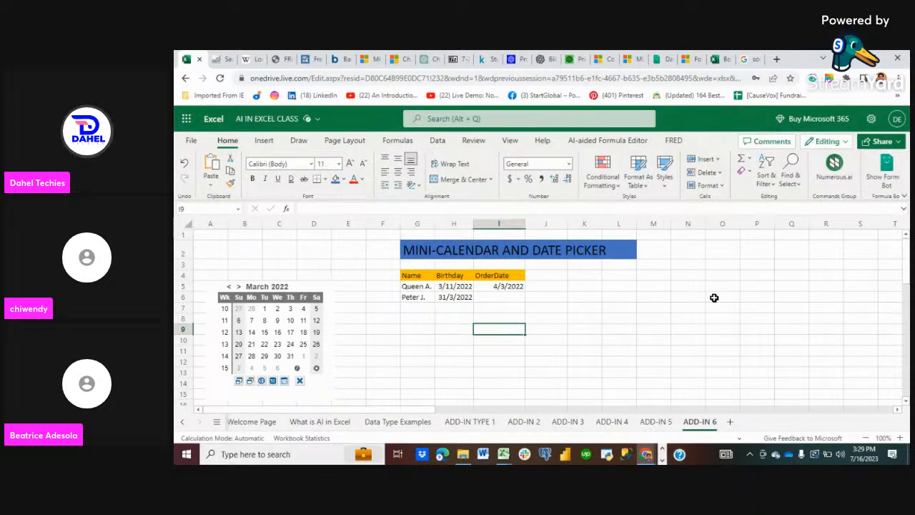
click(730, 422)
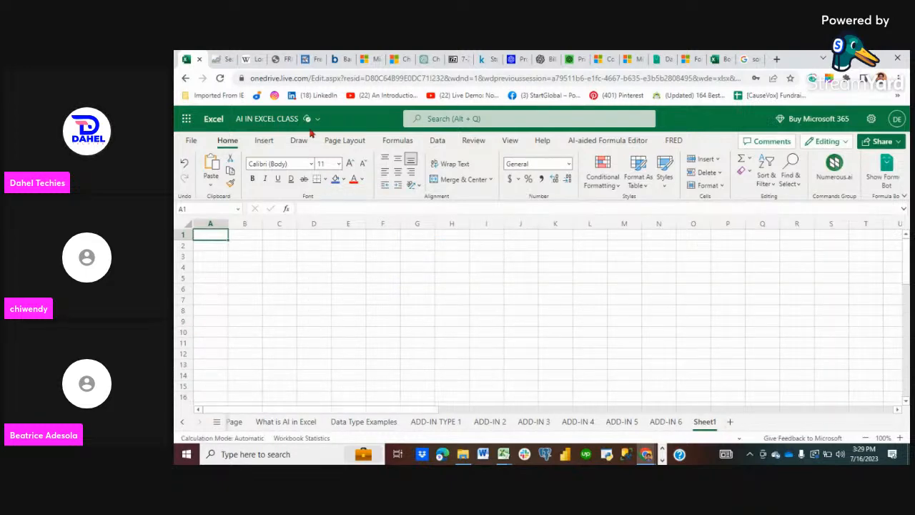
Search the add-in store for 'Functions translater', add Functions Translator and accept its license terms.
click(266, 141)
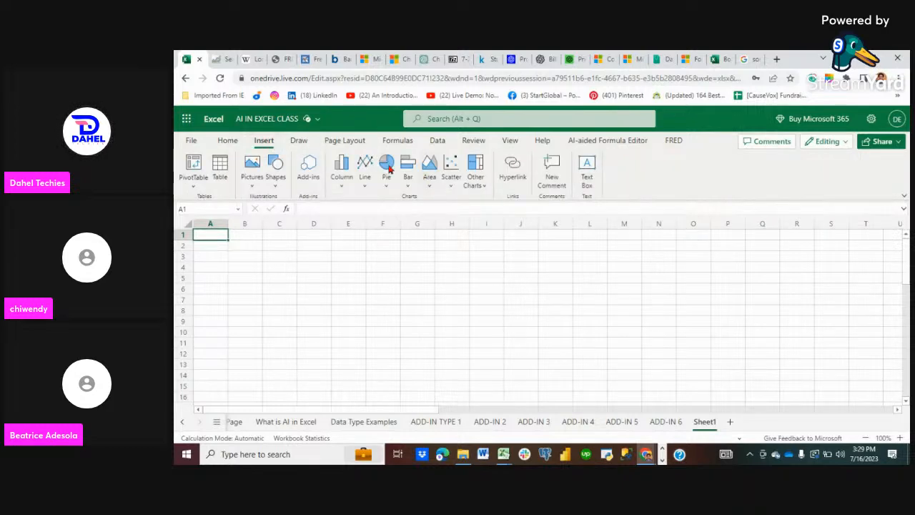
click(309, 172)
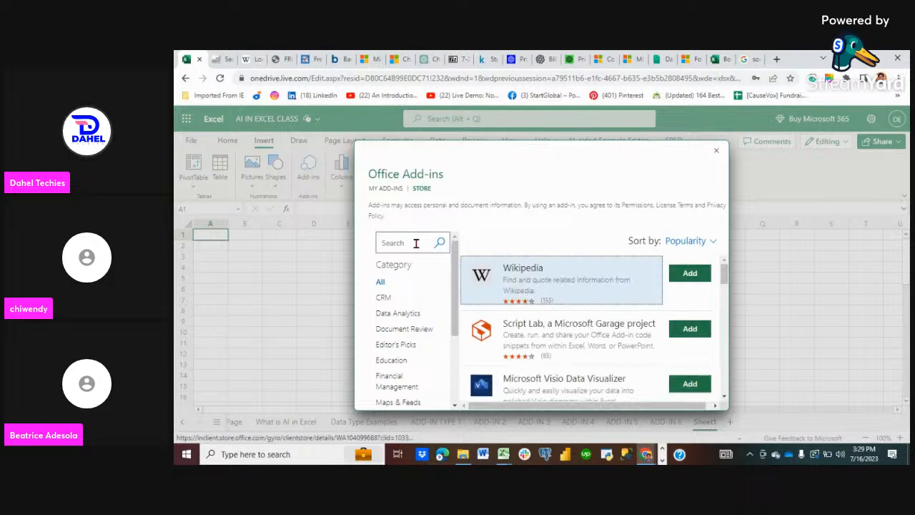
click(416, 243)
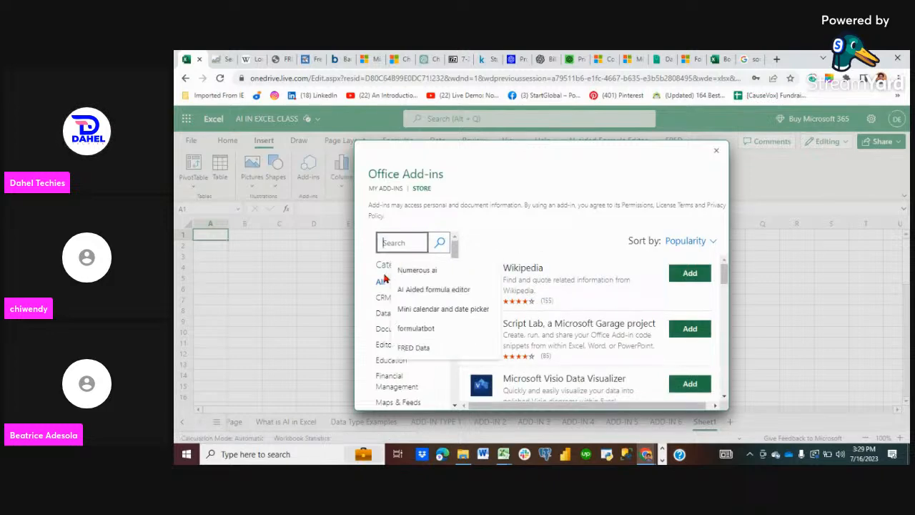
text(Fu)
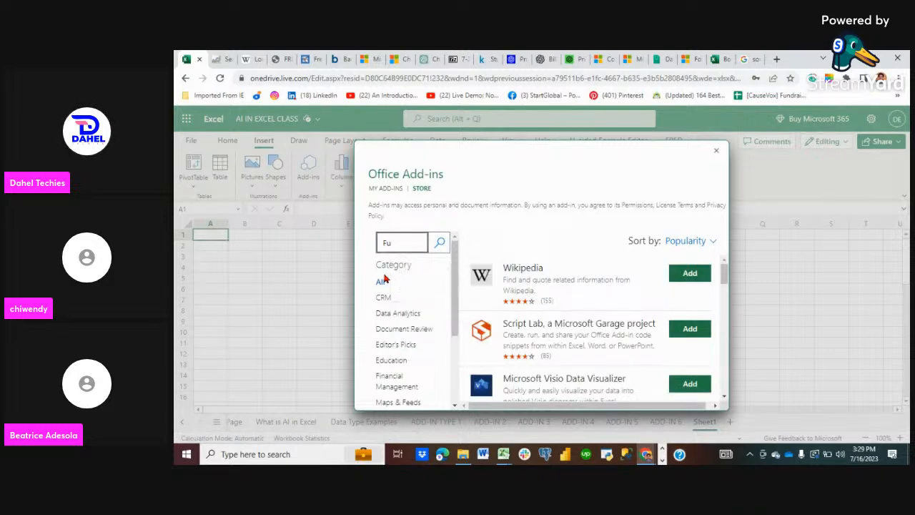
text(nctions translater)
click(436, 246)
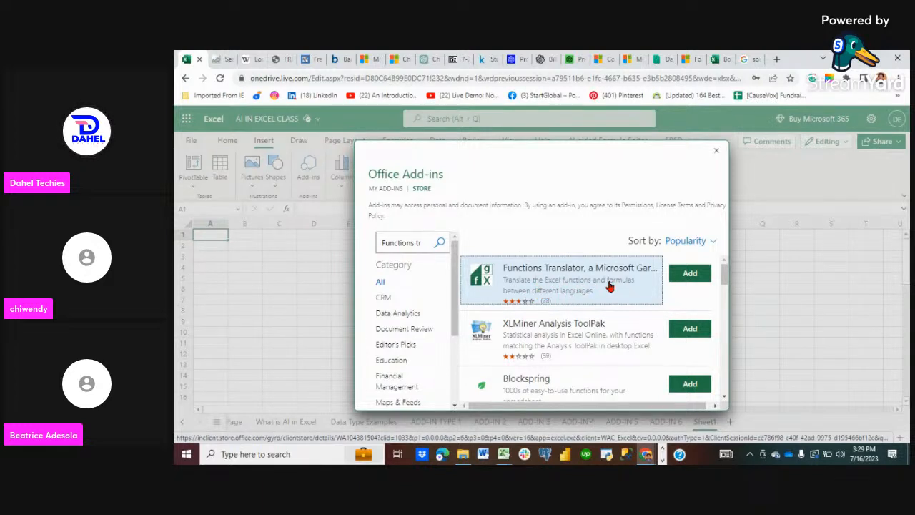
click(693, 282)
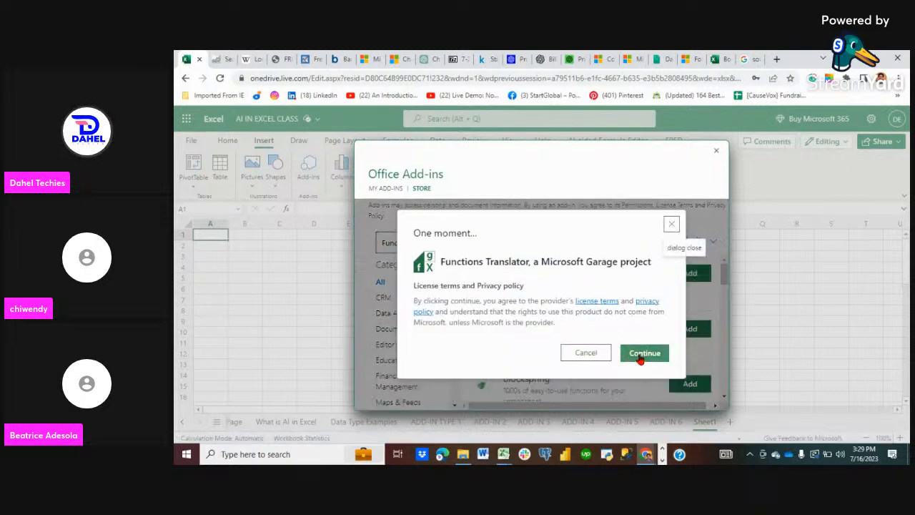
click(643, 359)
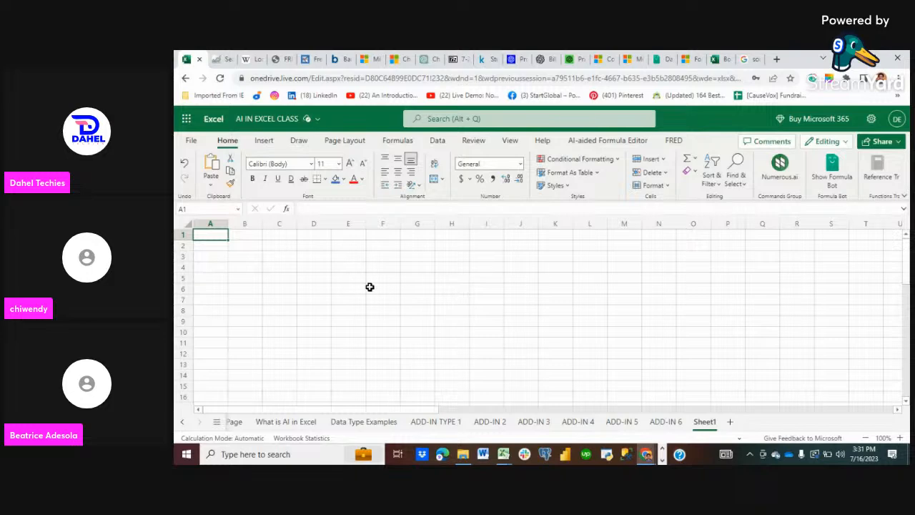
Enter the amounts 45, 25 and 50 in F10:F12.
click(386, 331)
text(45)
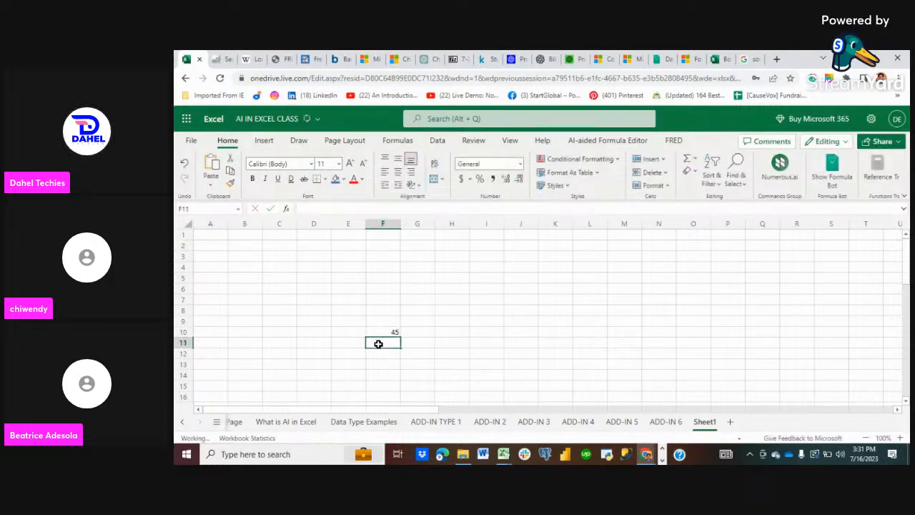
text(25)
key(Return)
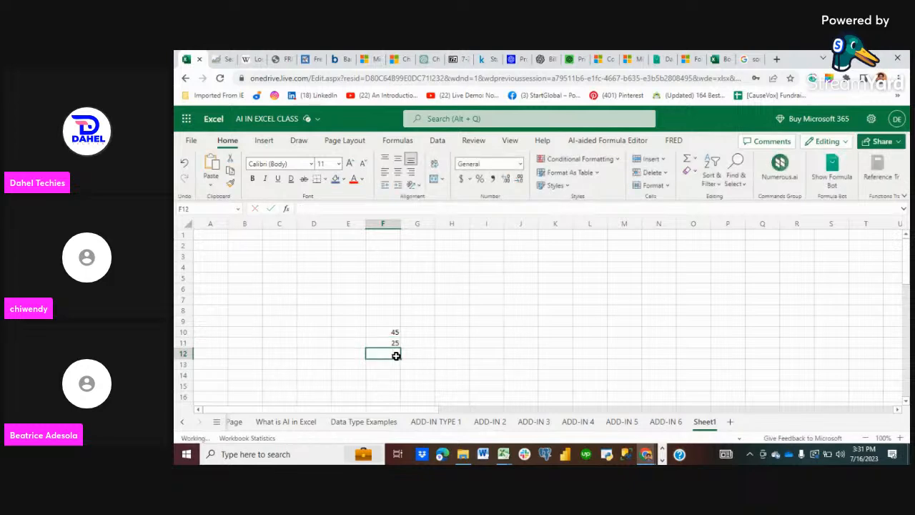
text(50)
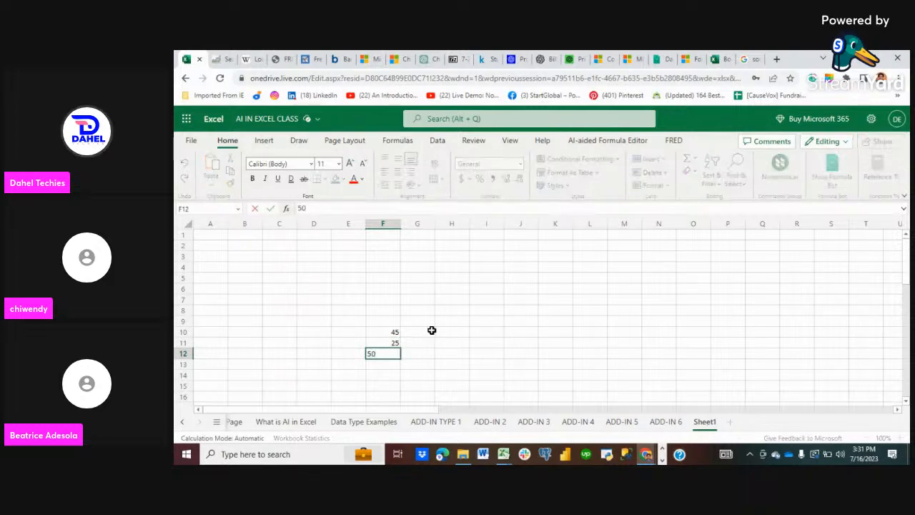
click(432, 330)
Put =SUM(F10:F12) in H10 so it totals the amounts as 120.
click(461, 338)
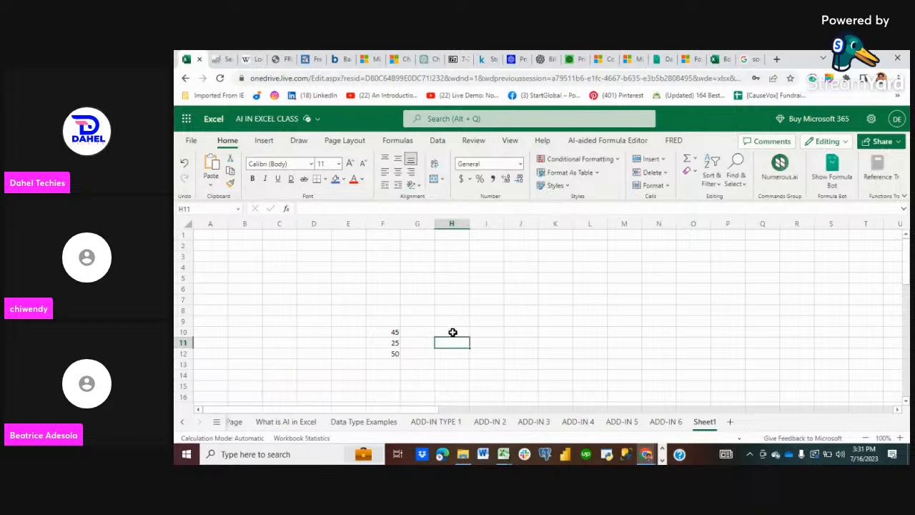
click(452, 331)
text(=)
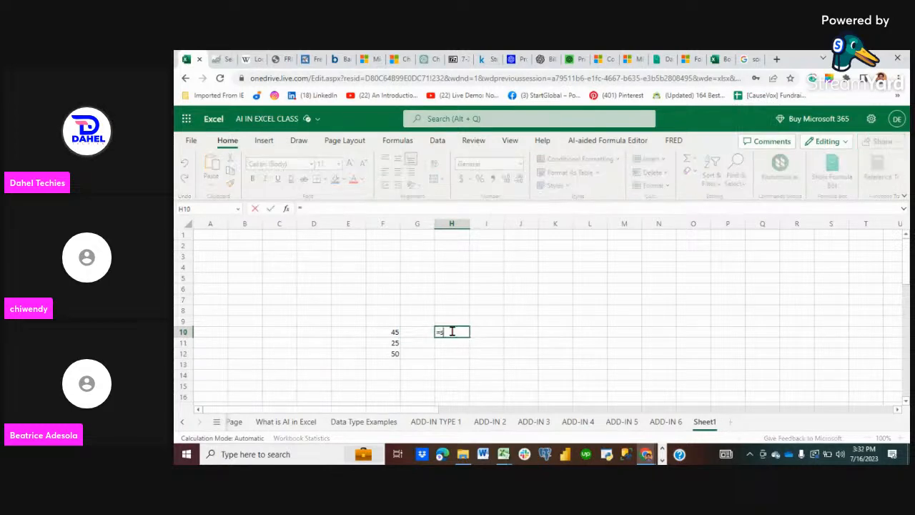
text(sume)
text(()
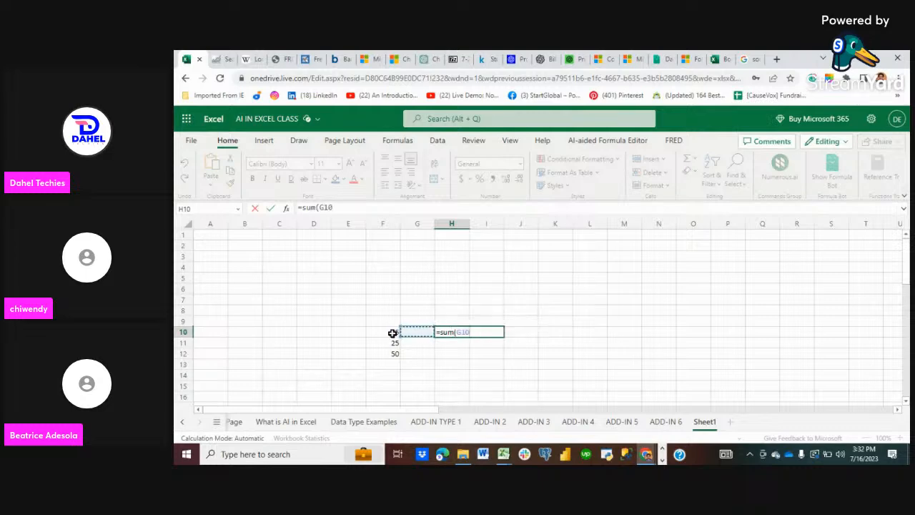
drag(394, 330, 394, 365)
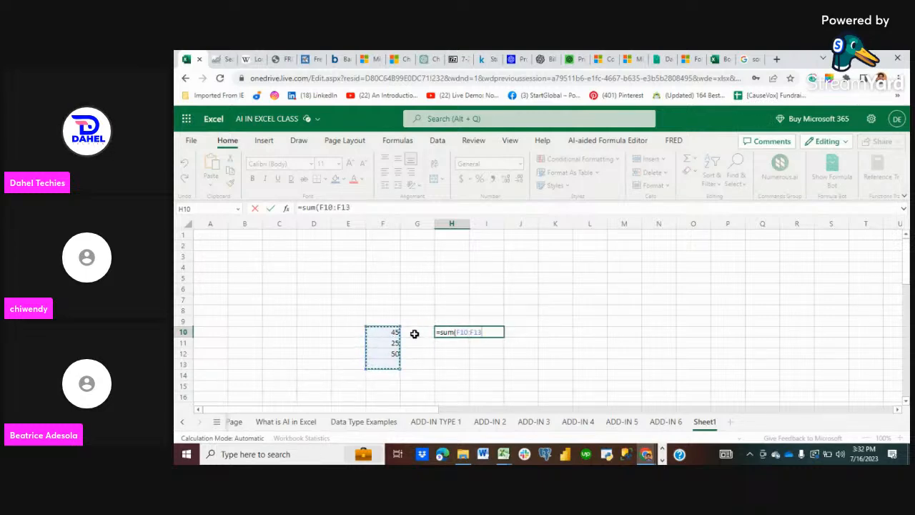
click(382, 332)
drag(383, 333, 384, 351)
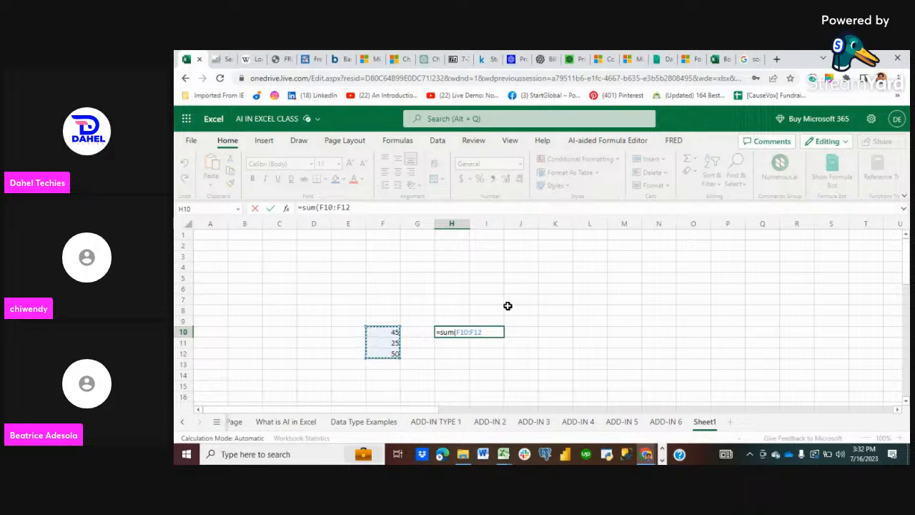
key(Return)
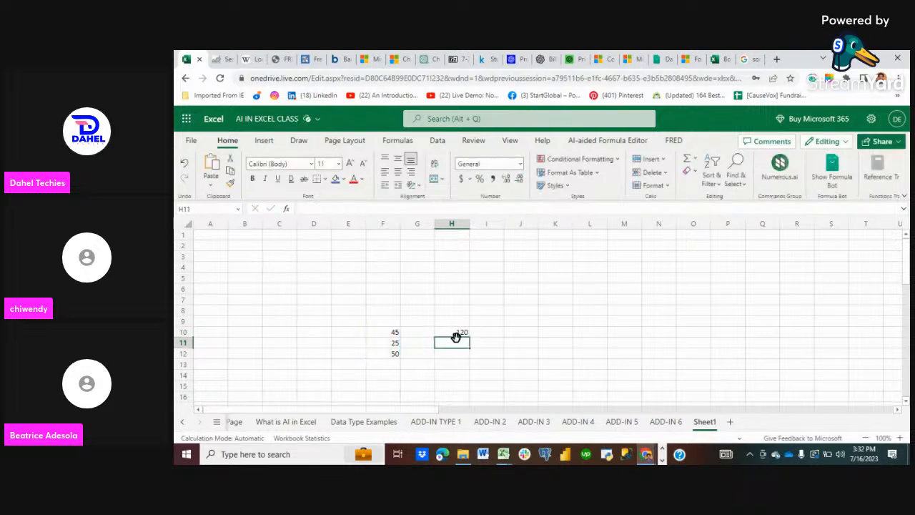
click(461, 333)
click(533, 323)
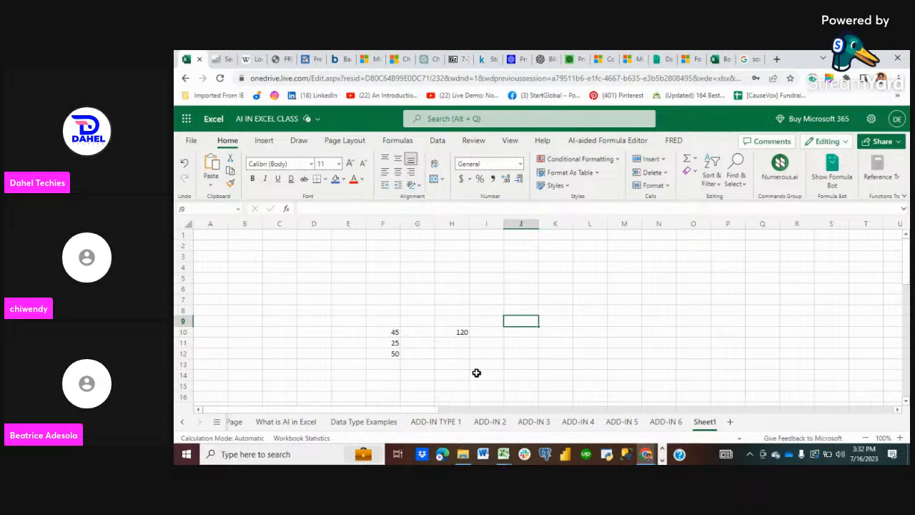
click(451, 336)
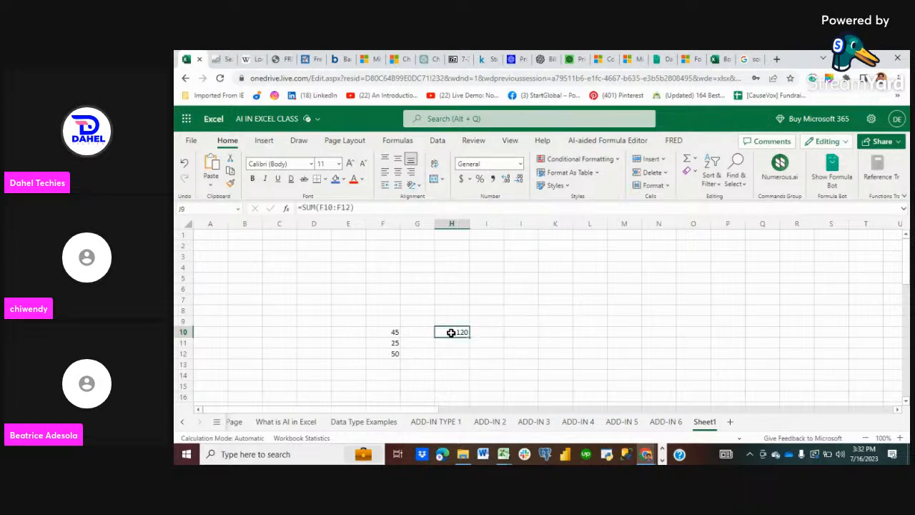
Launch Functions Translator and set it to translate from English to German.
click(886, 188)
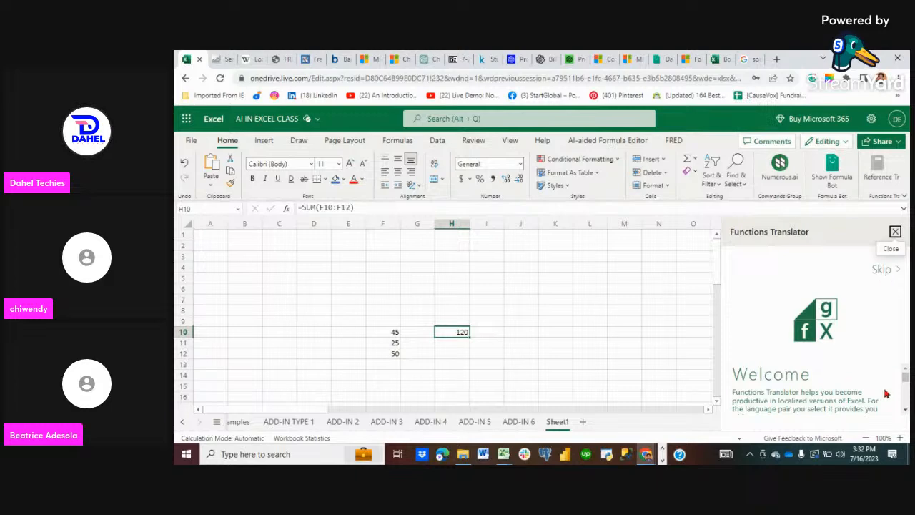
scroll(904, 410, down, 3)
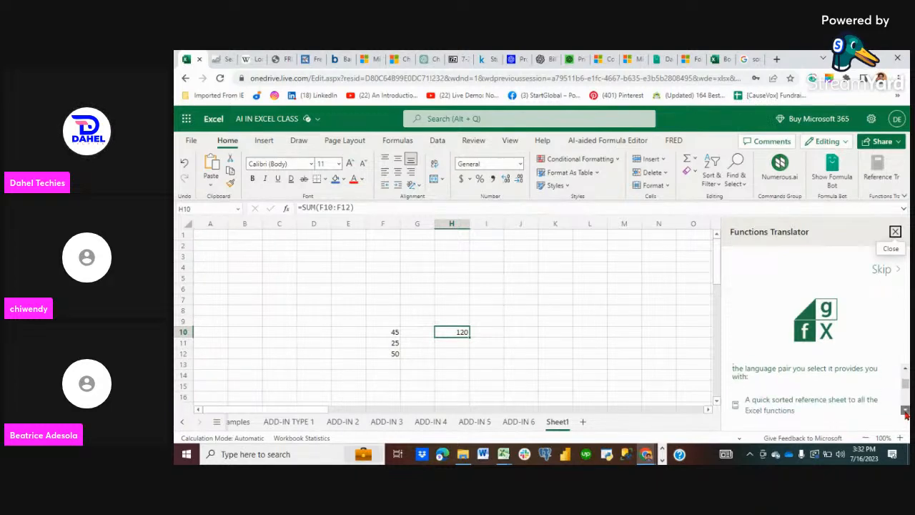
scroll(904, 413, down, 5)
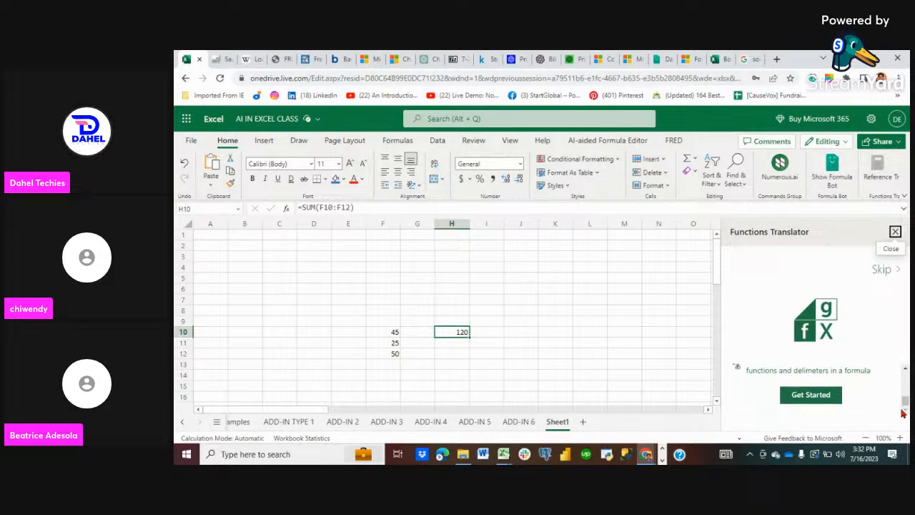
click(800, 397)
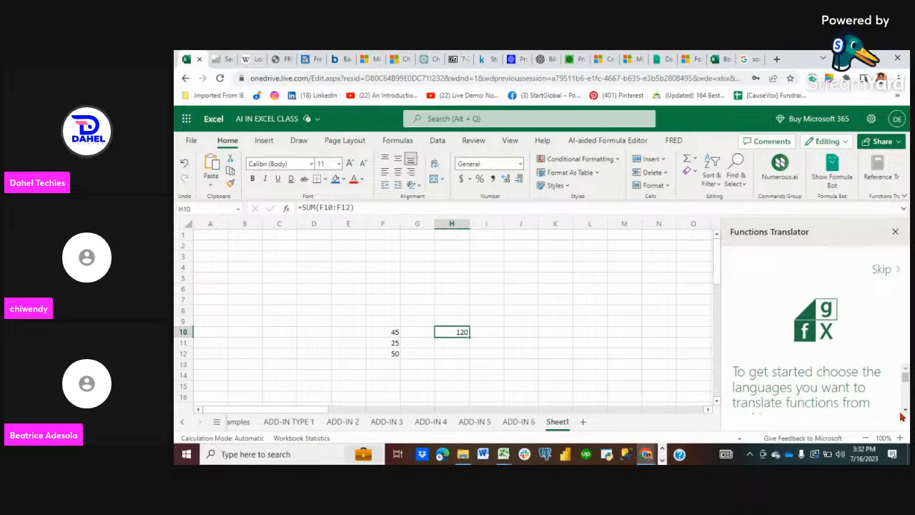
scroll(904, 416, down, 5)
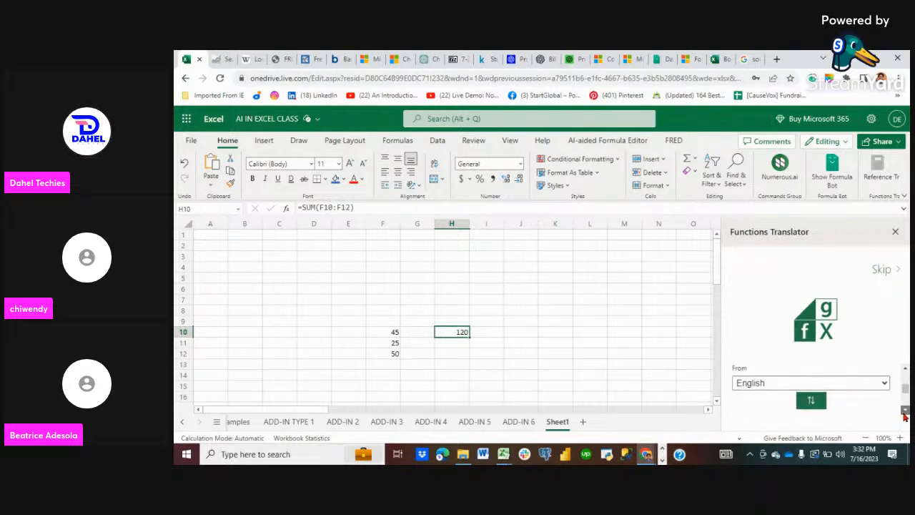
scroll(763, 398, down, 2)
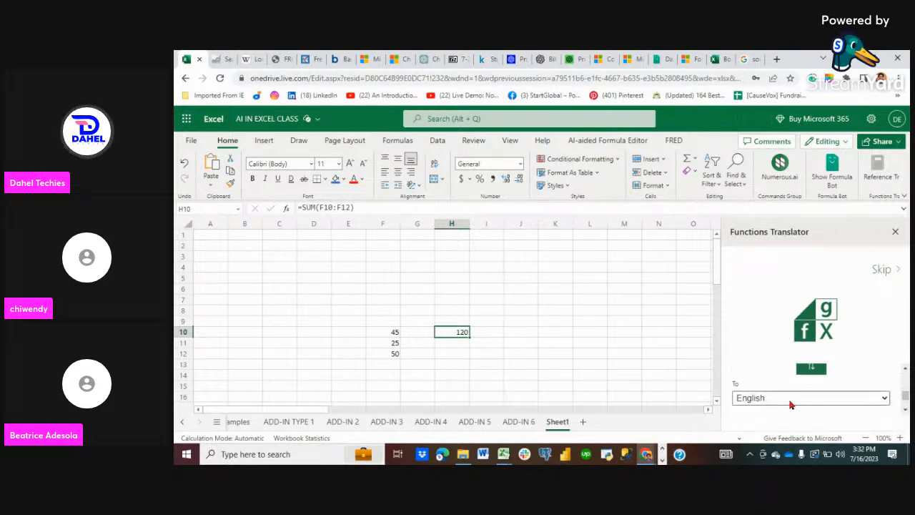
click(866, 397)
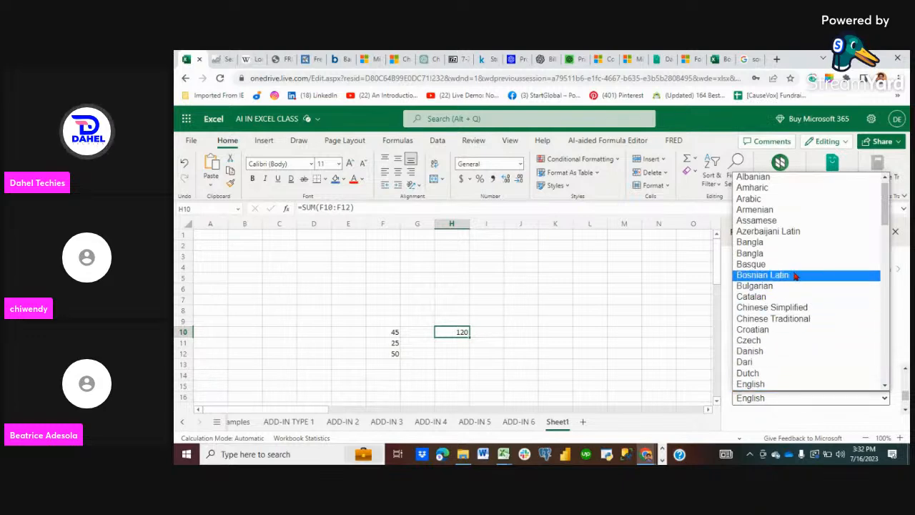
scroll(791, 222, down, 5)
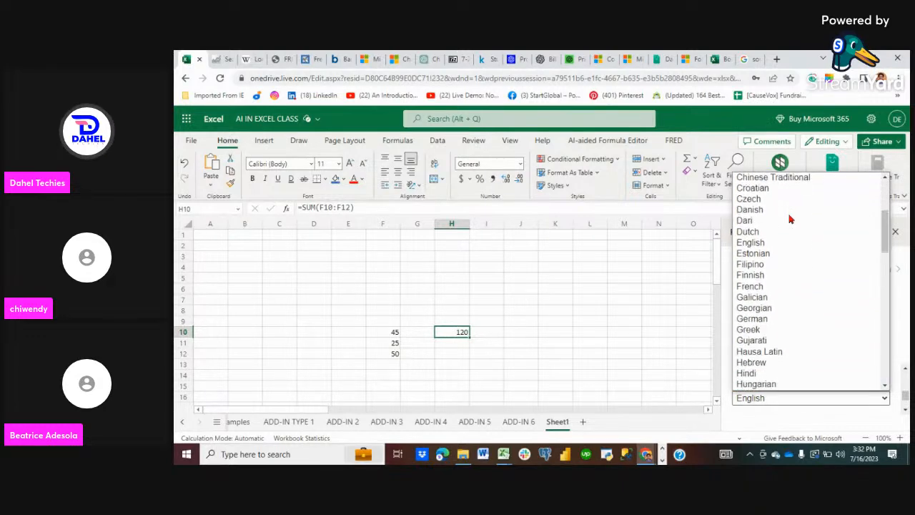
scroll(791, 220, down, 1)
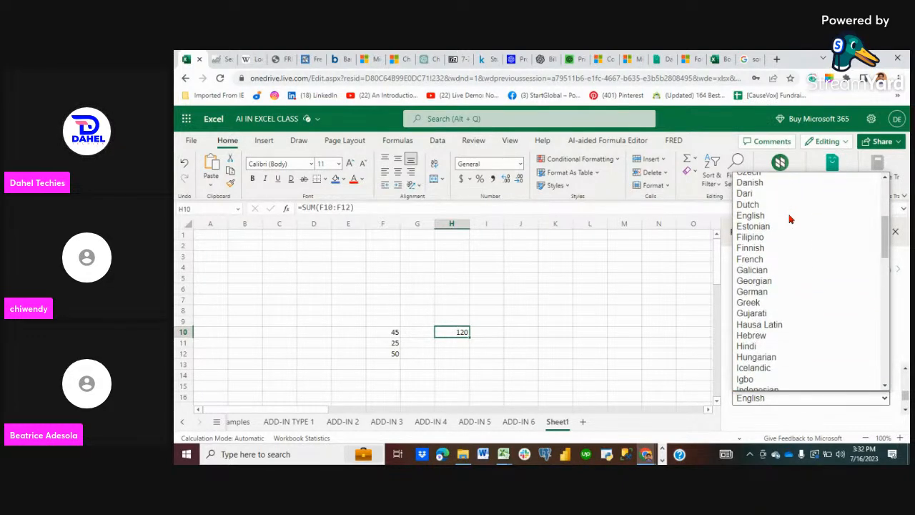
click(800, 295)
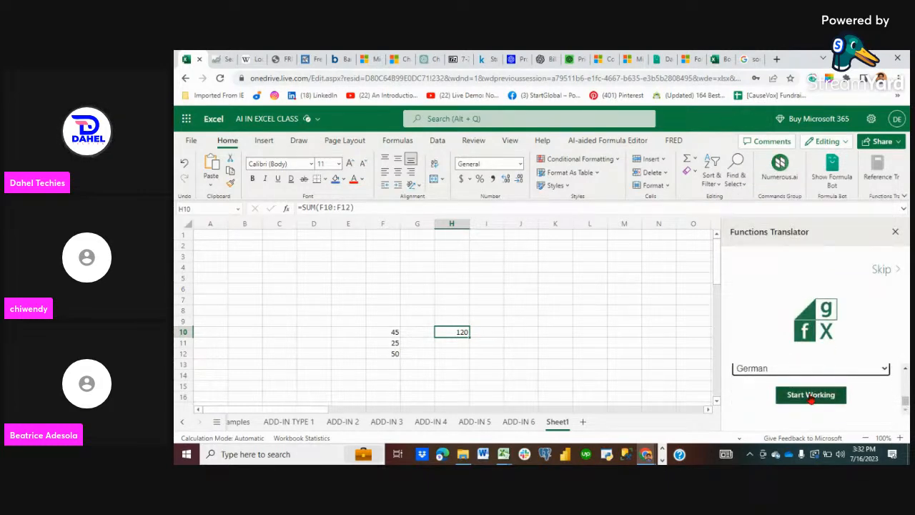
click(811, 397)
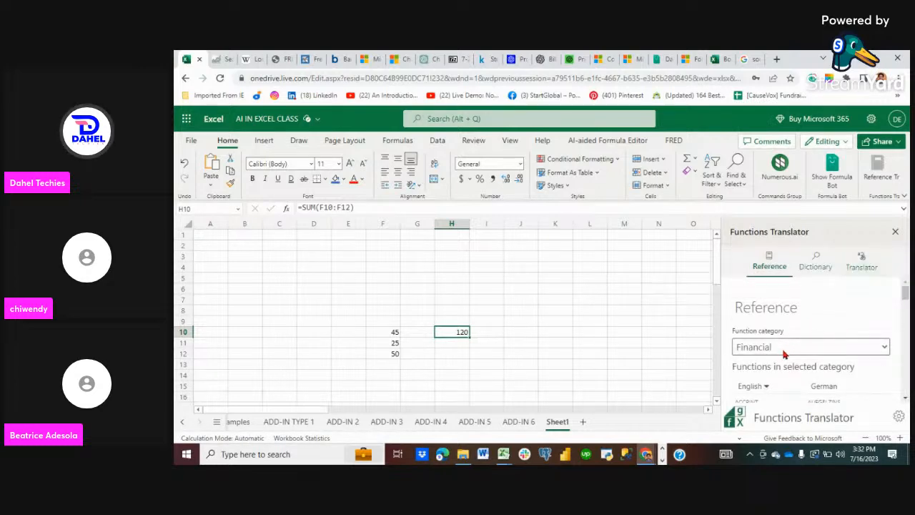
scroll(783, 354, down, 3)
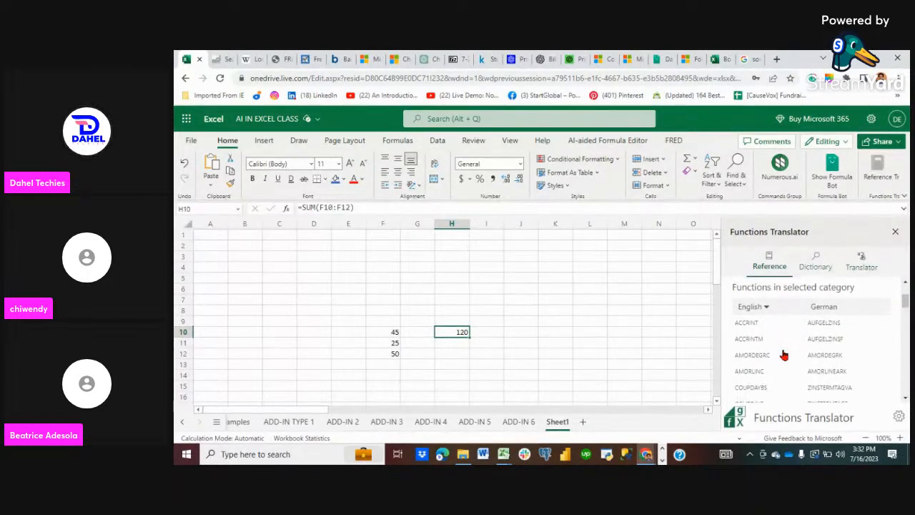
scroll(783, 354, down, 3)
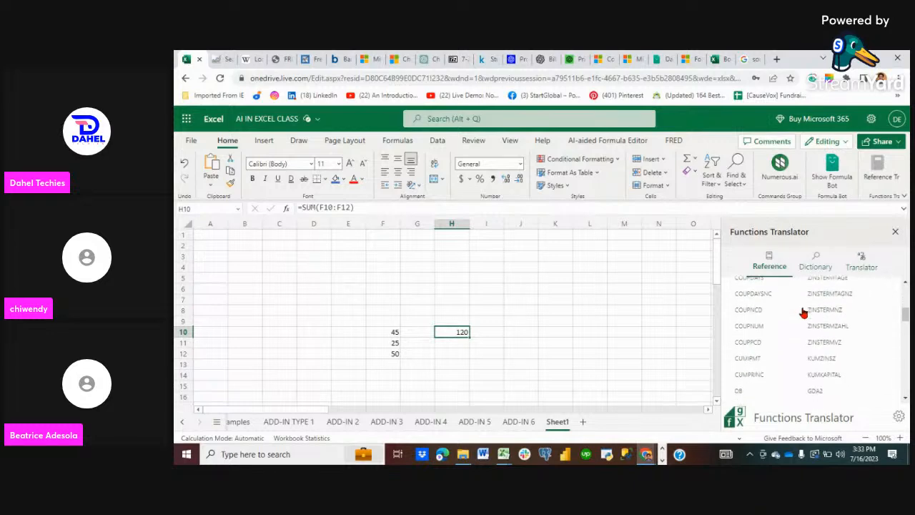
scroll(803, 312, down, 4)
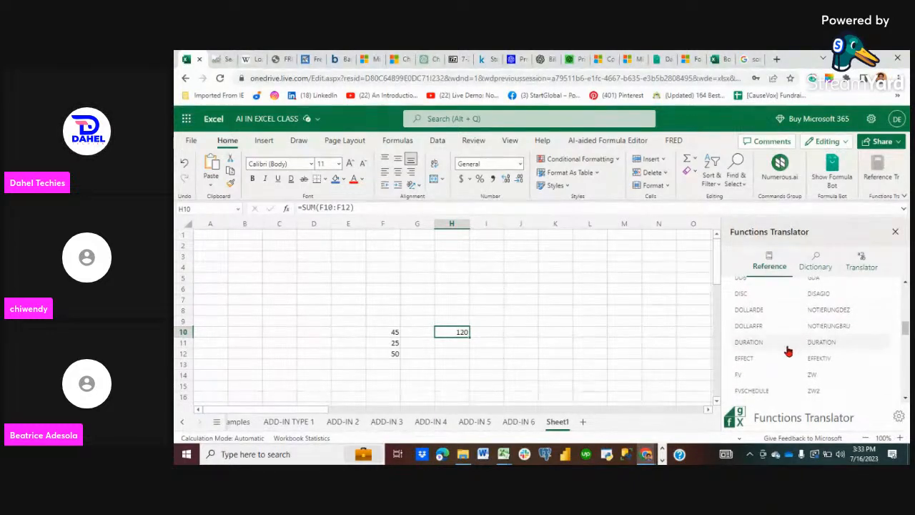
scroll(787, 351, up, 10)
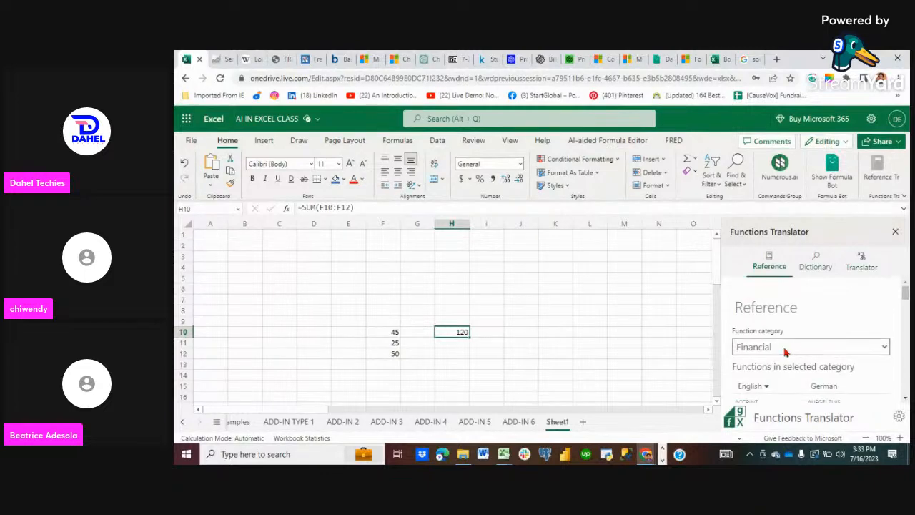
click(789, 347)
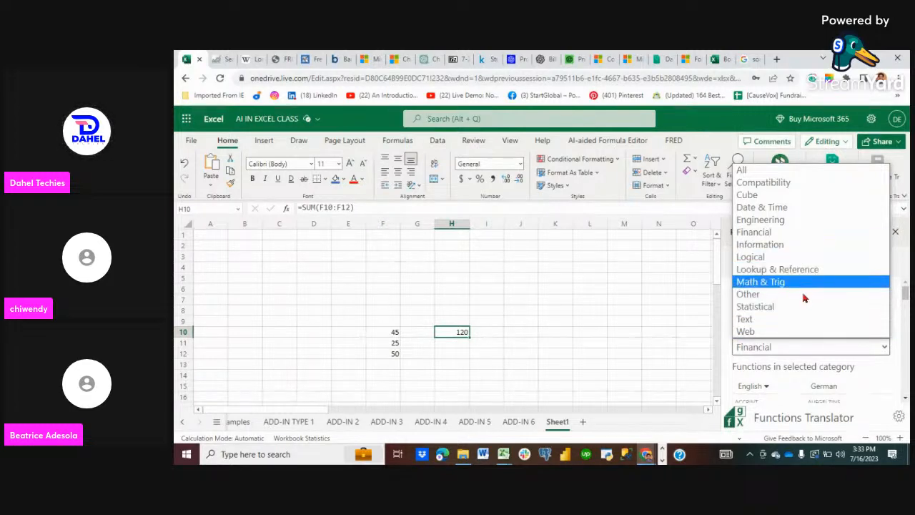
click(730, 364)
scroll(757, 348, down, 3)
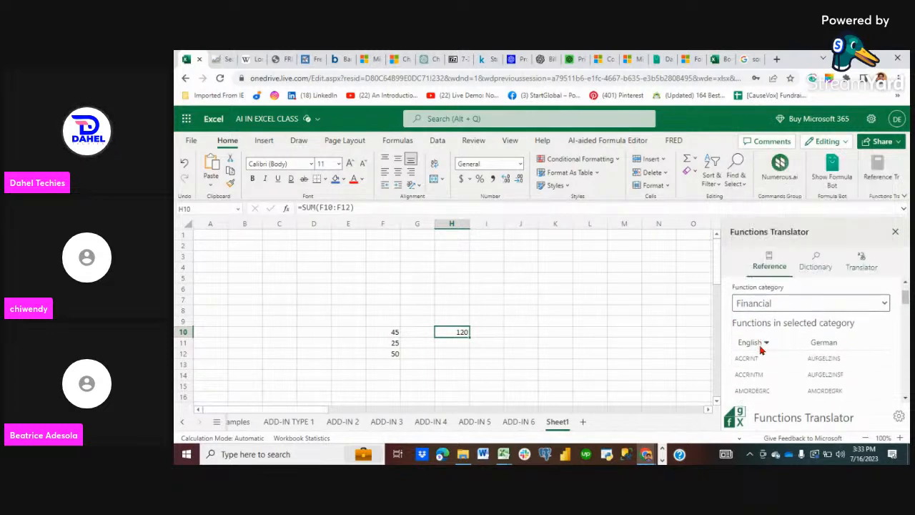
scroll(759, 351, down, 4)
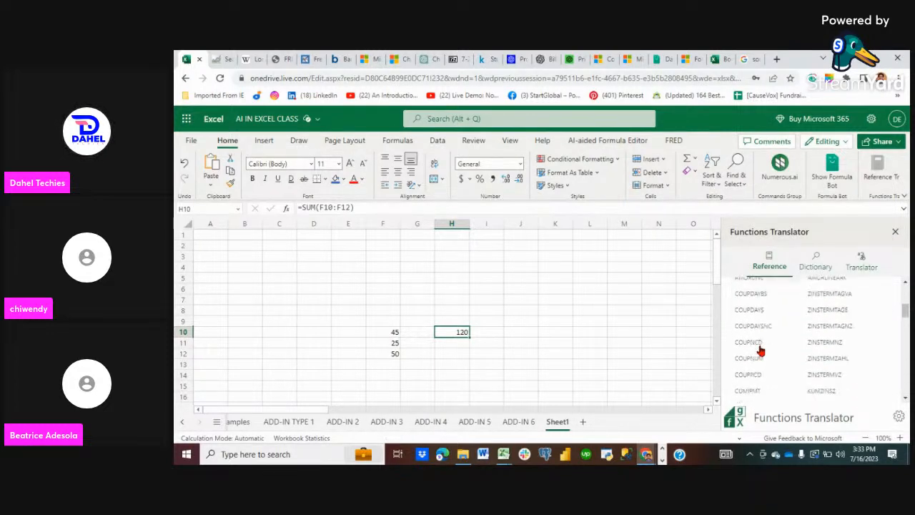
scroll(760, 350, up, 7)
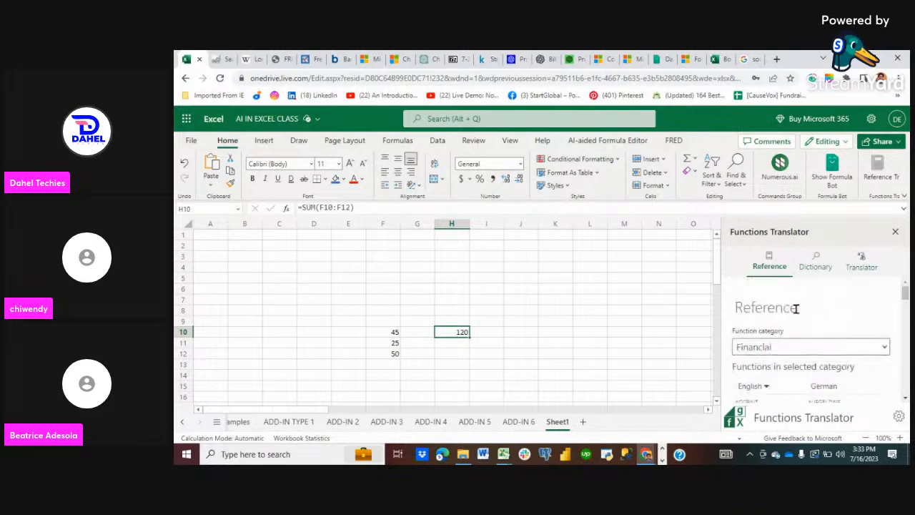
Search the Dictionary for 'sum' and select SUM to reveal its German name SUMME.
click(819, 264)
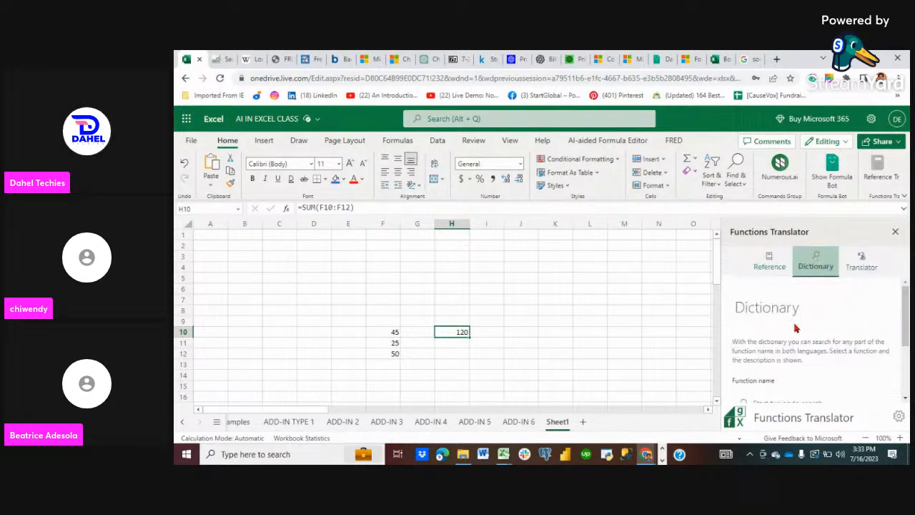
scroll(795, 328, down, 1)
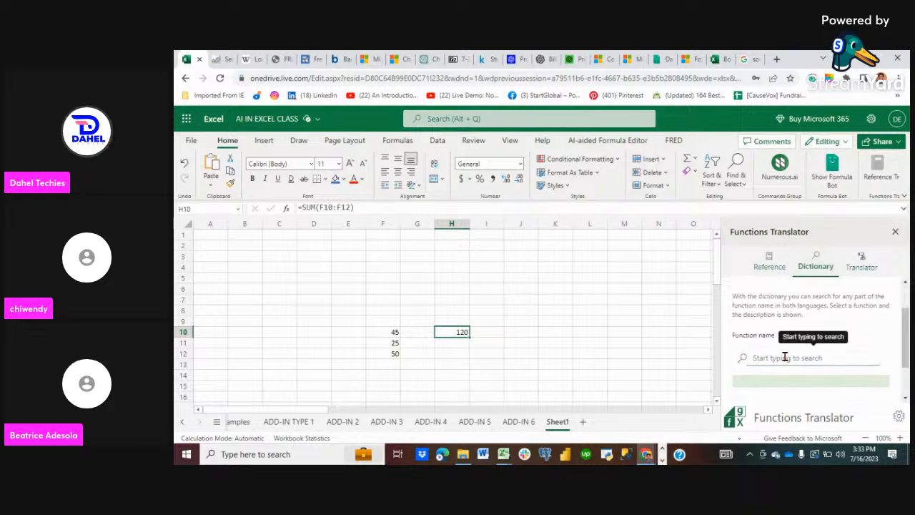
click(787, 358)
text(sum)
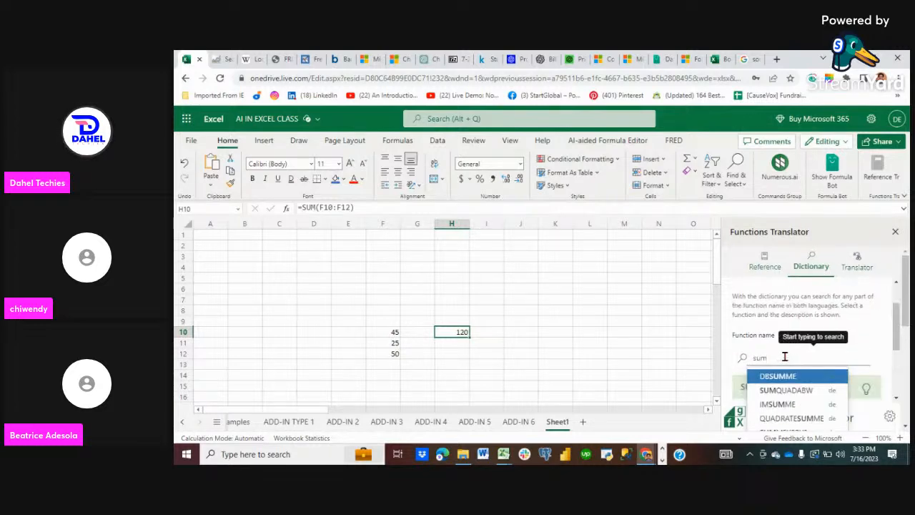
scroll(784, 357, down, 2)
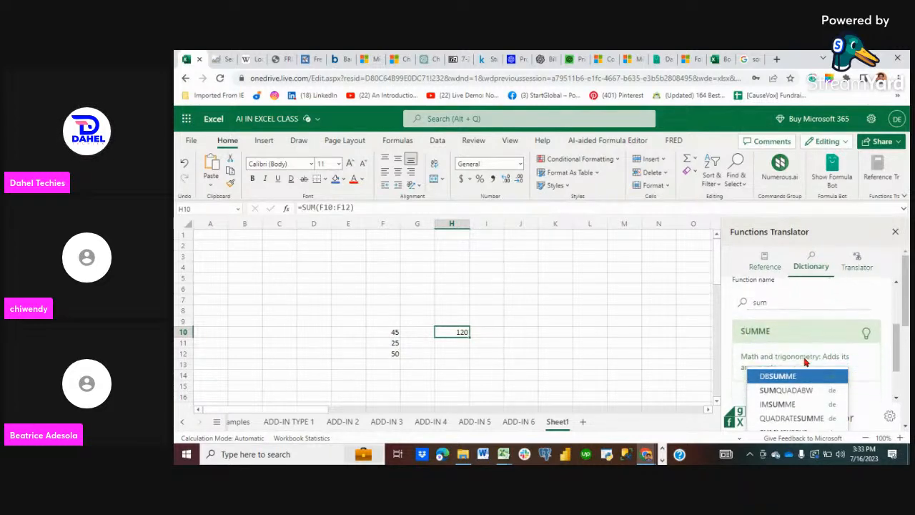
scroll(805, 362, down, 2)
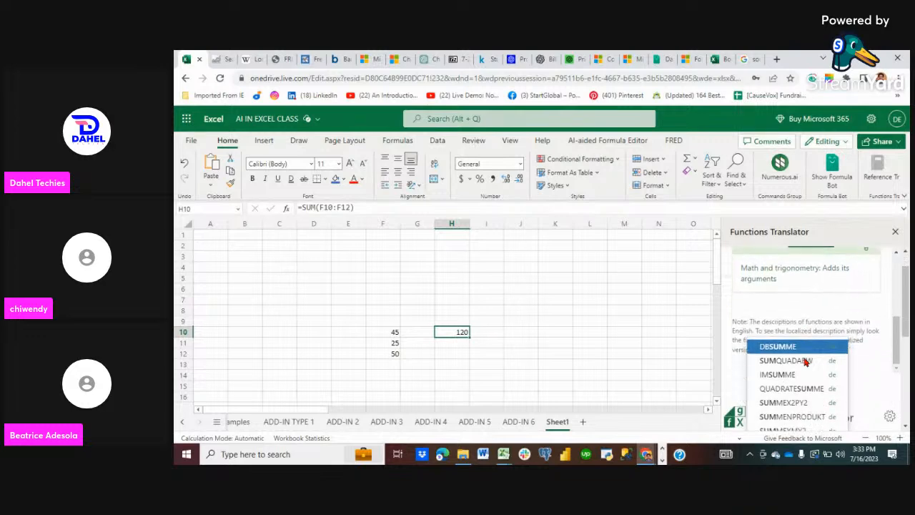
scroll(805, 362, down, 4)
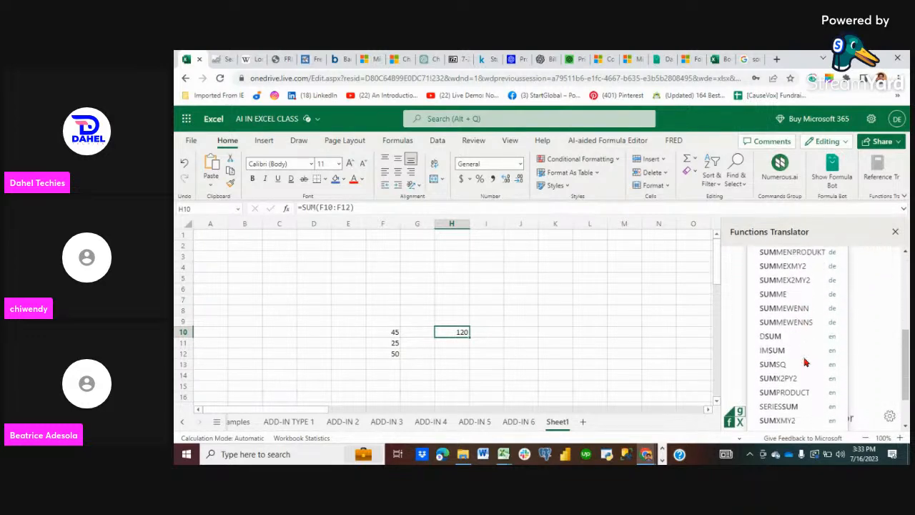
scroll(804, 363, down, 1)
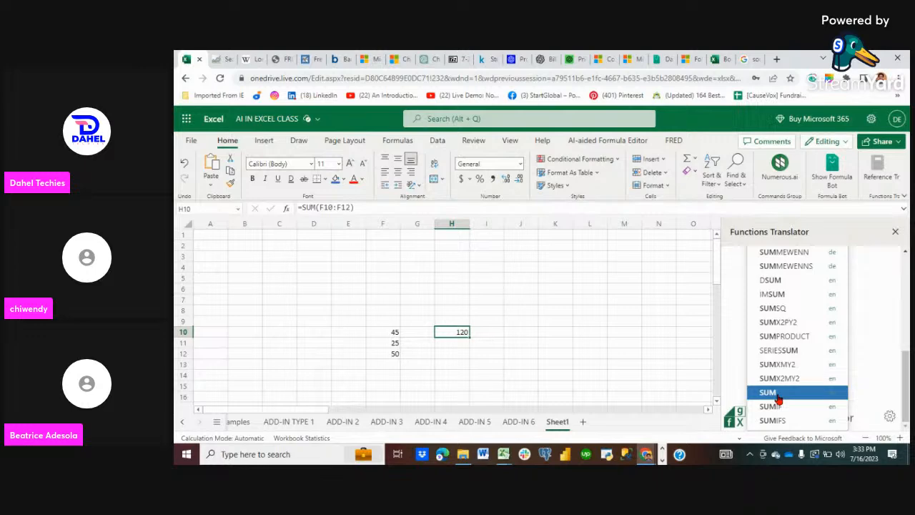
click(795, 392)
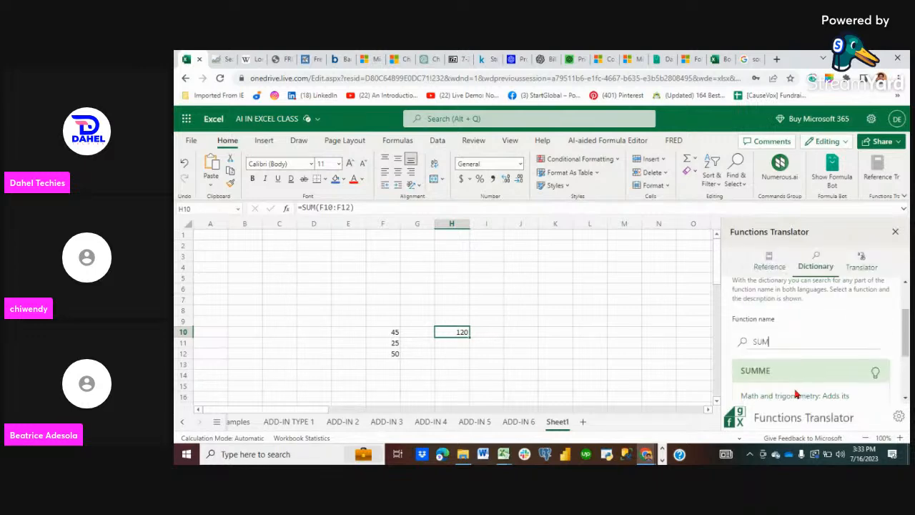
scroll(823, 326, down, 1)
scroll(823, 326, down, 1)
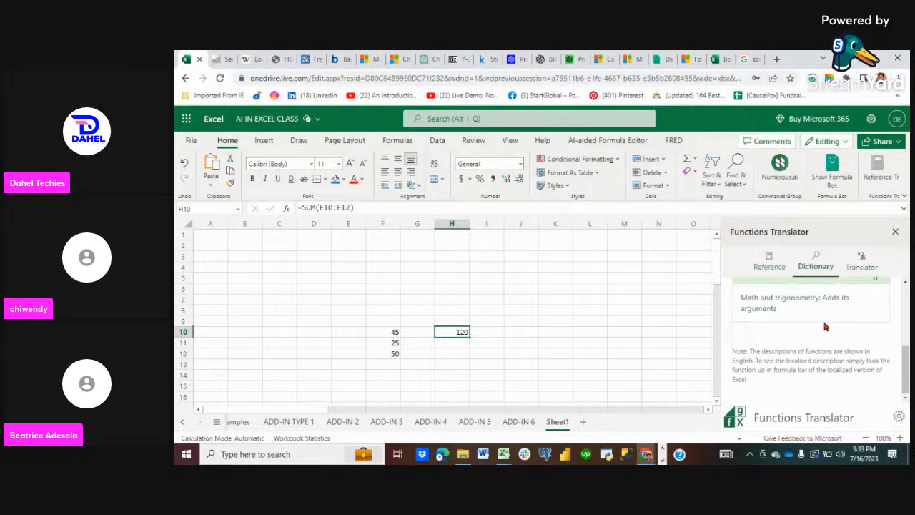
scroll(824, 326, up, 4)
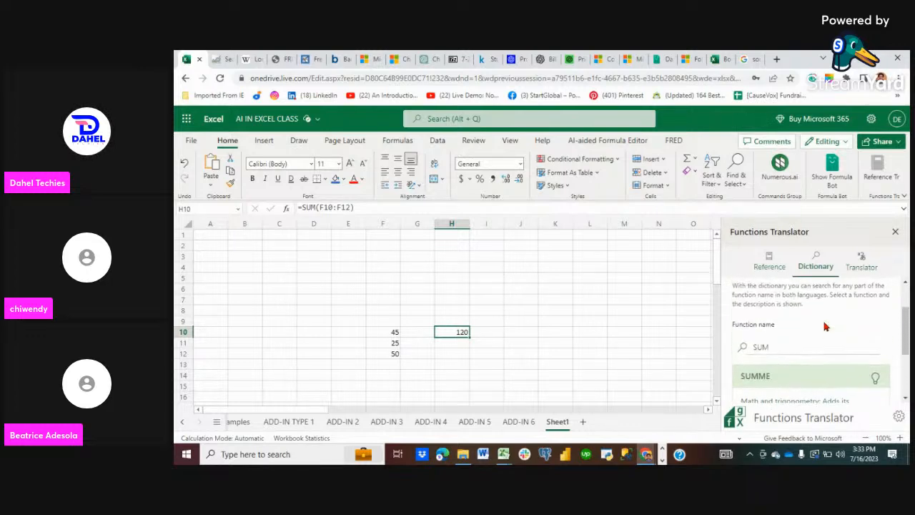
scroll(824, 326, down, 3)
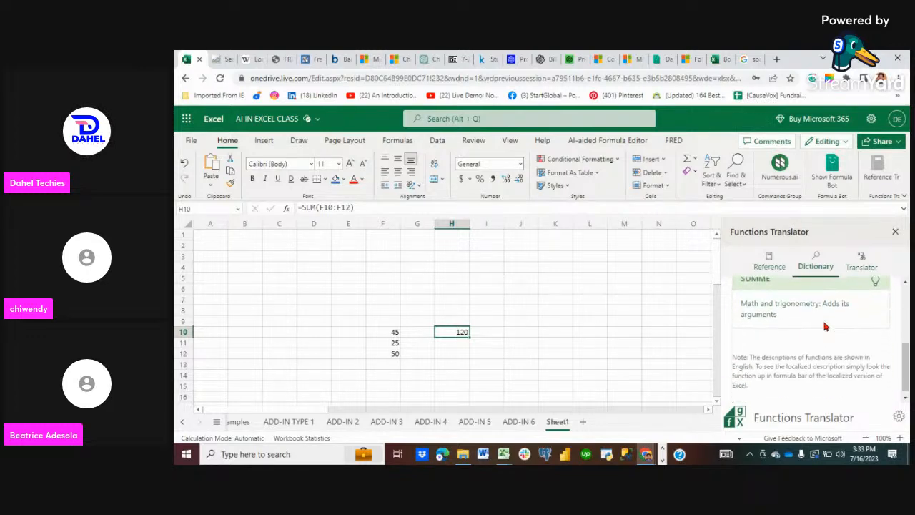
scroll(799, 305, up, 1)
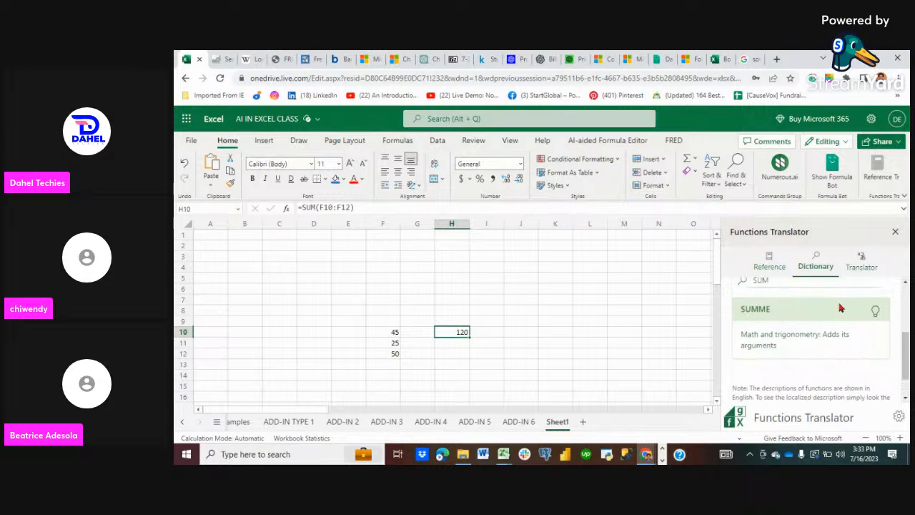
scroll(850, 328, up, 3)
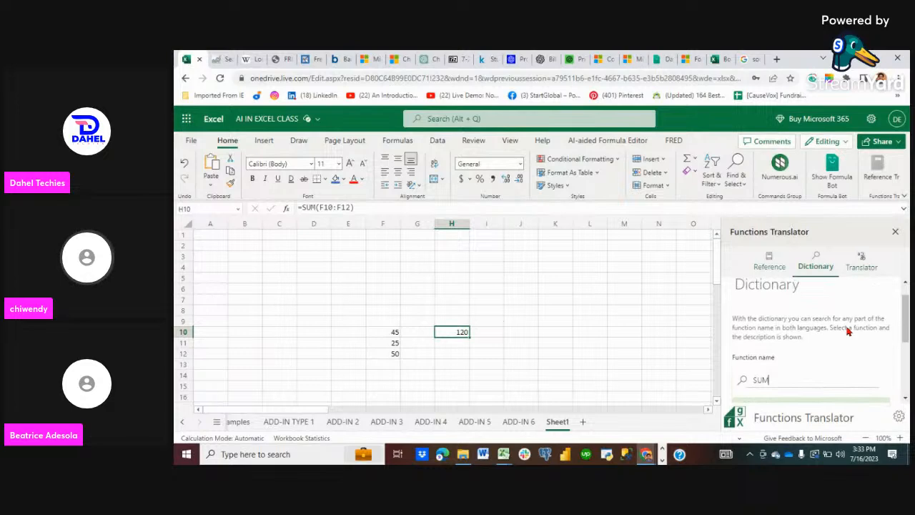
scroll(843, 355, up, 1)
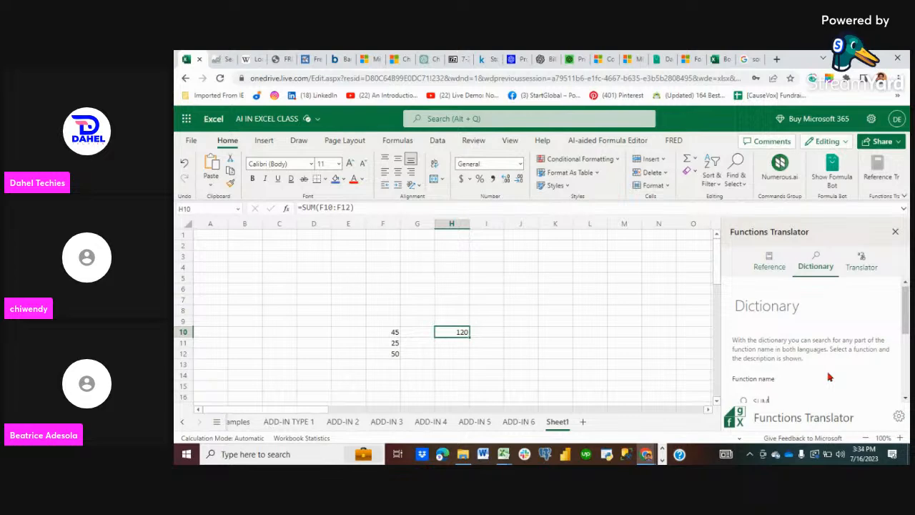
scroll(829, 376, down, 3)
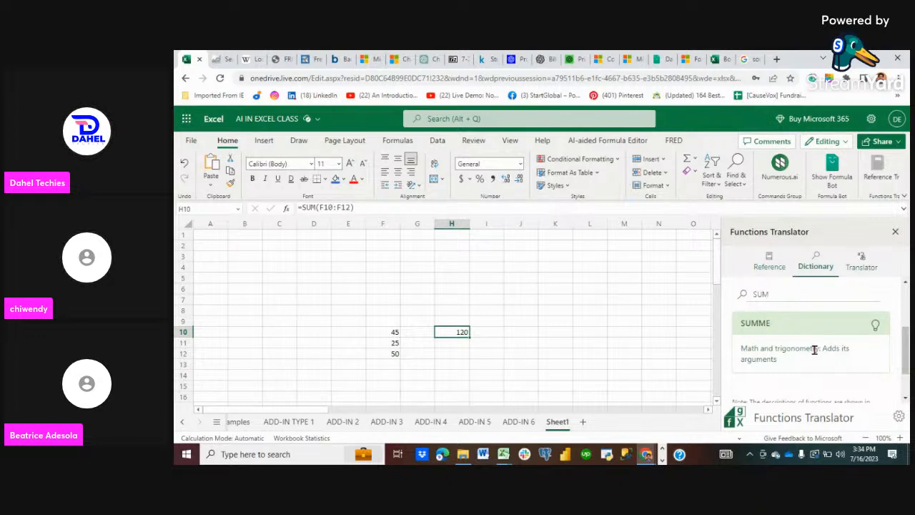
scroll(813, 349, down, 1)
scroll(813, 349, down, 3)
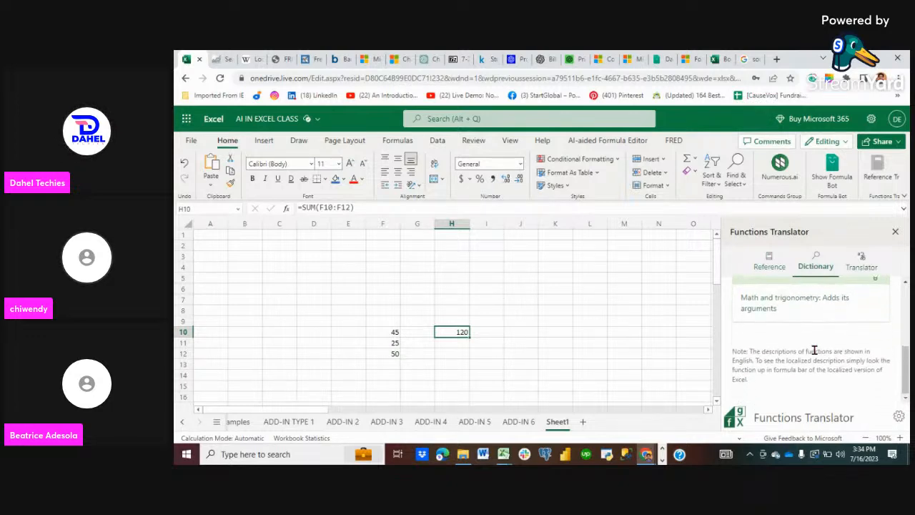
scroll(814, 350, up, 5)
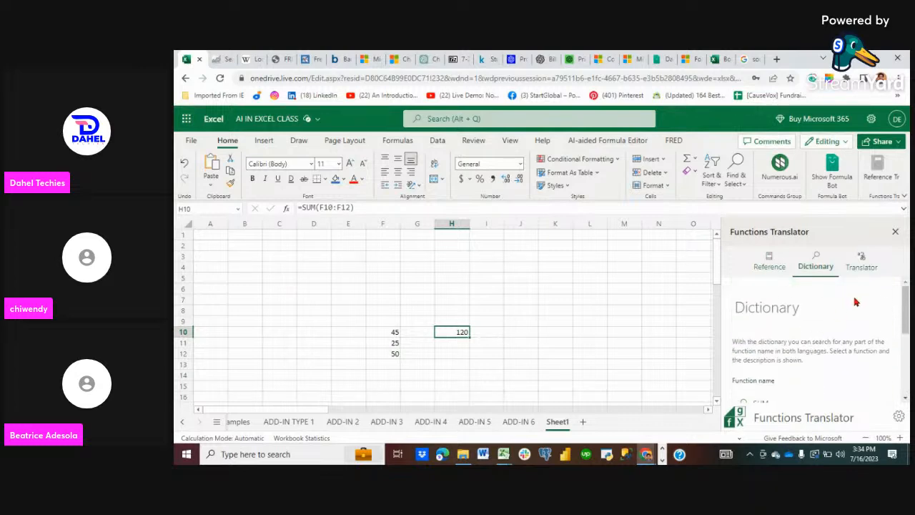
Copy H10's =SUM(F10:F12) into the Translator and render it in German as =SUMME(F10:F12).
click(860, 269)
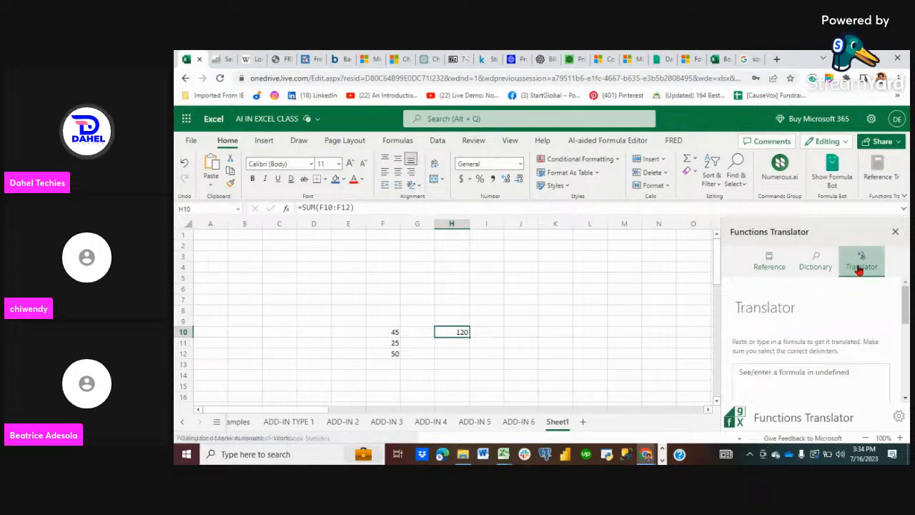
scroll(813, 346, down, 2)
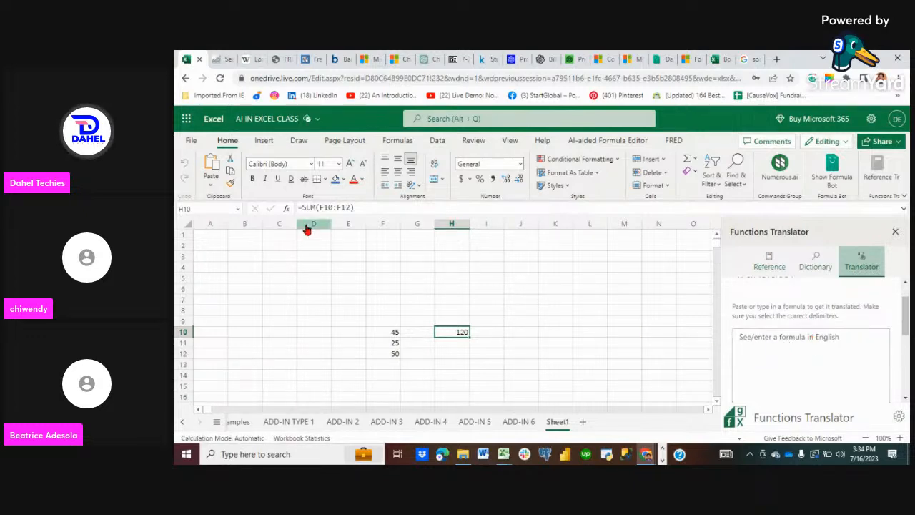
click(356, 207)
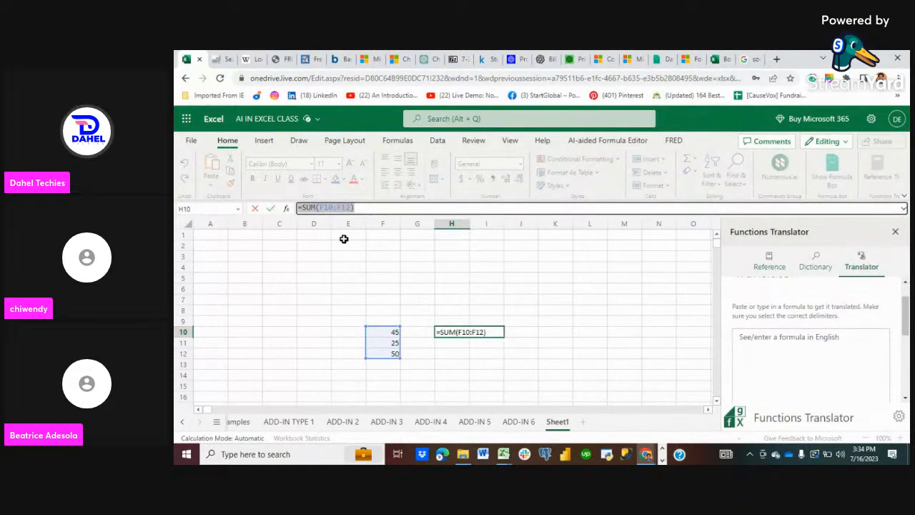
click(779, 344)
text(=SUM(F10:F12))
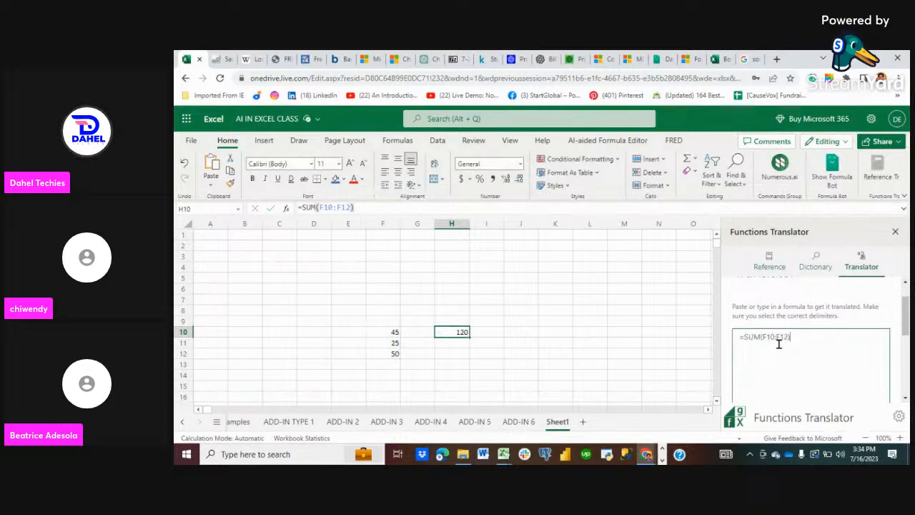
scroll(779, 343, down, 3)
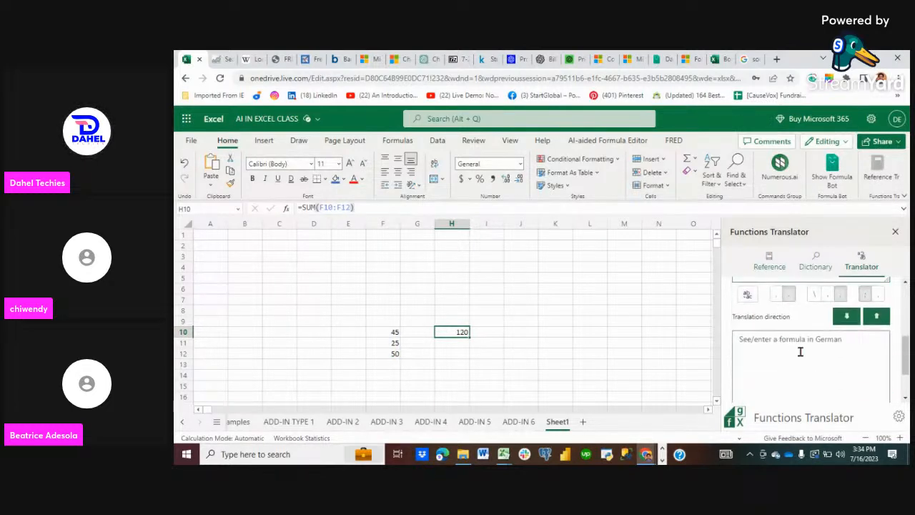
scroll(800, 350, up, 3)
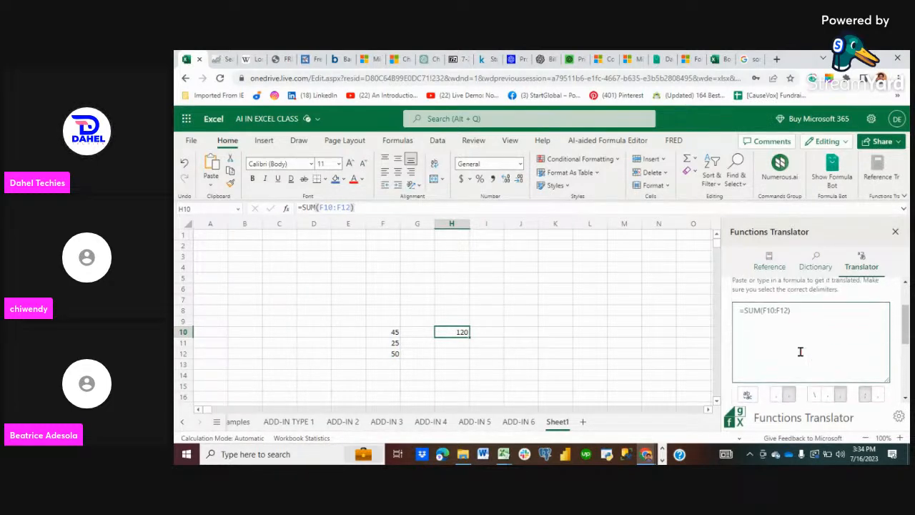
scroll(800, 351, down, 3)
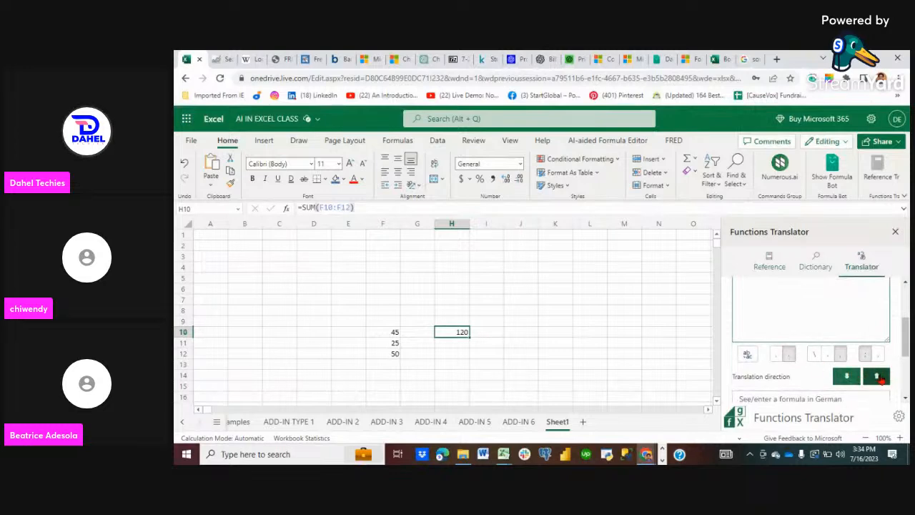
click(845, 382)
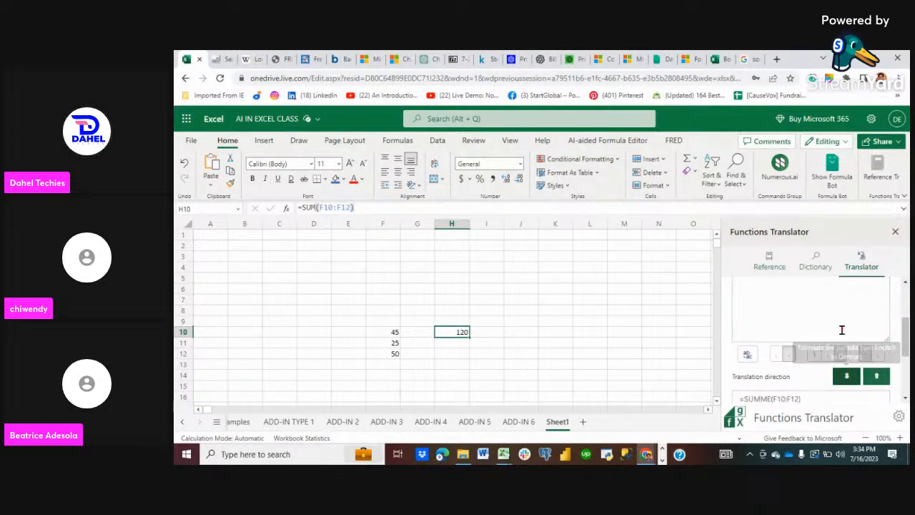
scroll(831, 295, down, 1)
scroll(831, 295, up, 2)
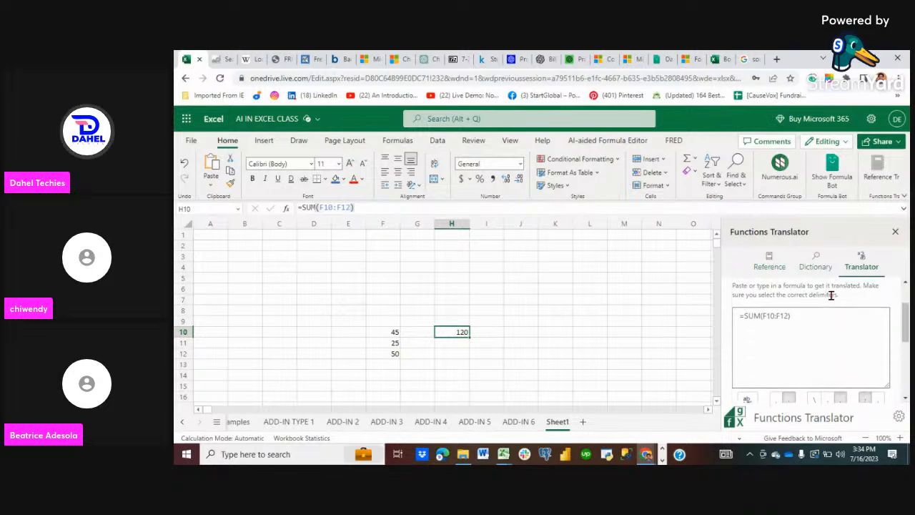
scroll(831, 296, down, 1)
scroll(857, 336, down, 3)
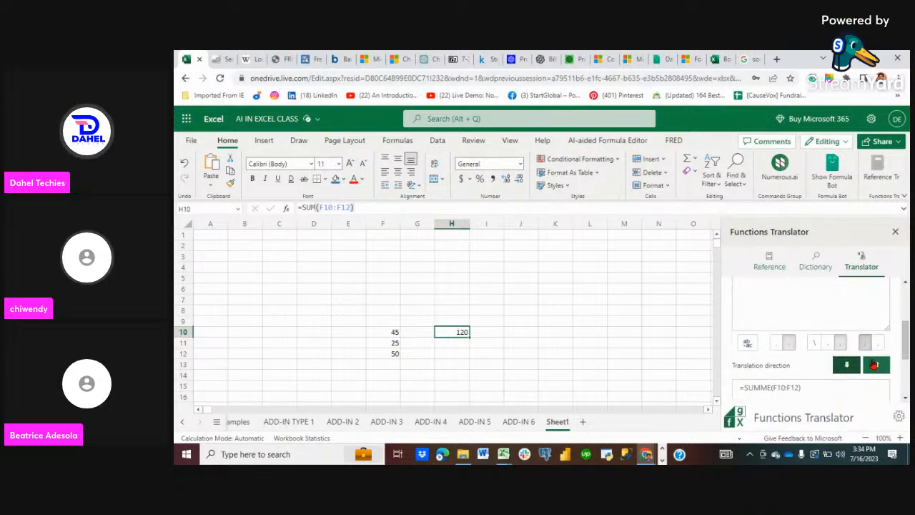
scroll(792, 380, down, 3)
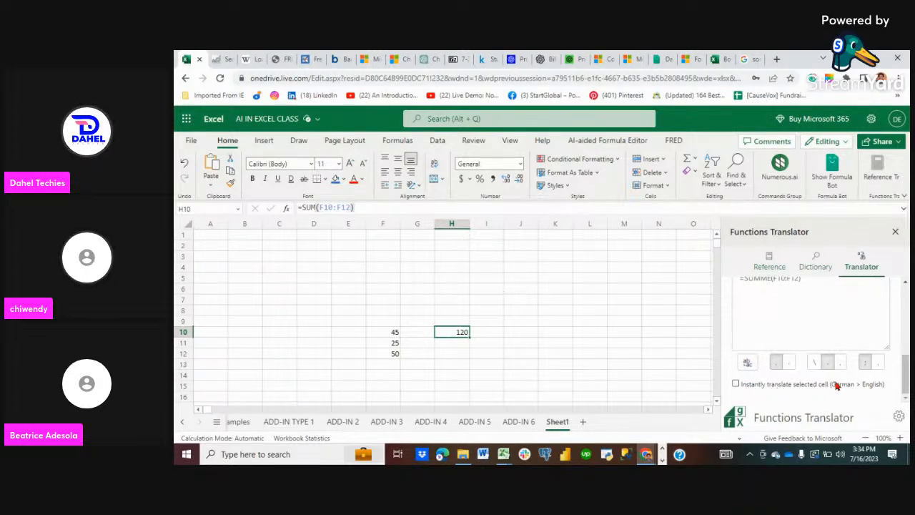
scroll(810, 383, up, 2)
scroll(811, 383, up, 3)
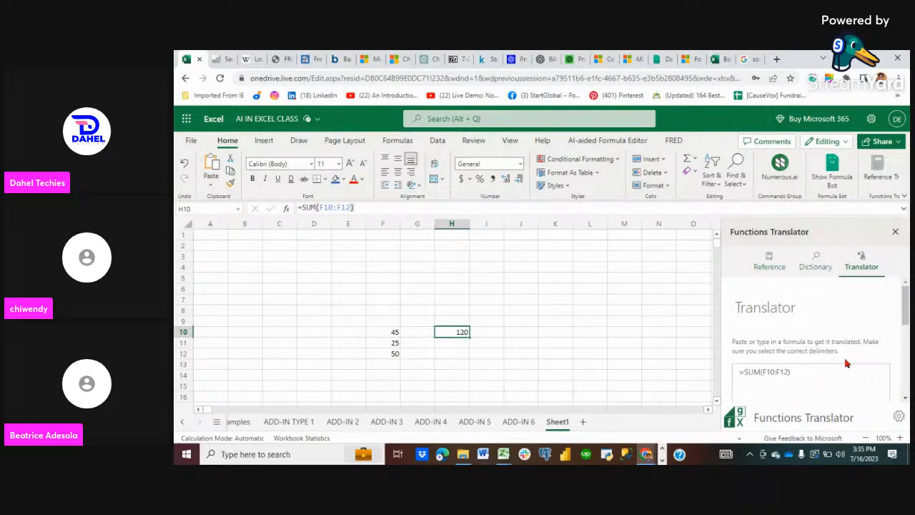
Clear and re-paste =SUM(F10:F12) in the Translator to get German =SUMME(F10:F12).
click(829, 375)
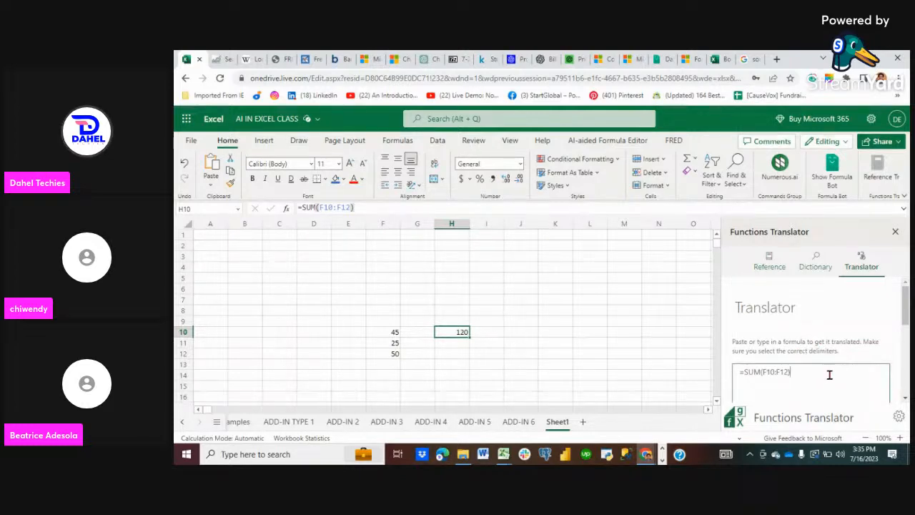
key(BackSpace)
key(BackSpace)
key(BackSpace)
key(BackSpace)
key(BackSpace)
key(BackSpace)
key(BackSpace)
key(BackSpace)
key(BackSpace)
key(BackSpace)
key(BackSpace)
key(BackSpace)
key(BackSpace)
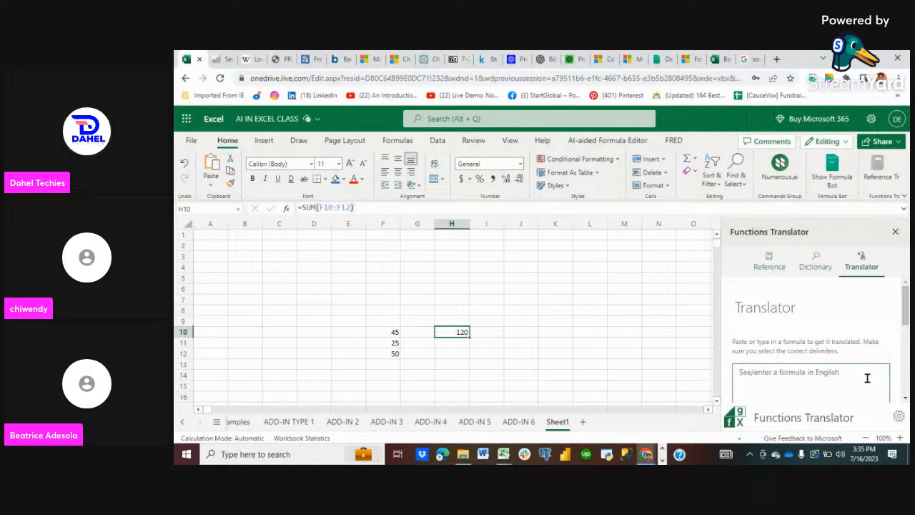
scroll(827, 370, down, 3)
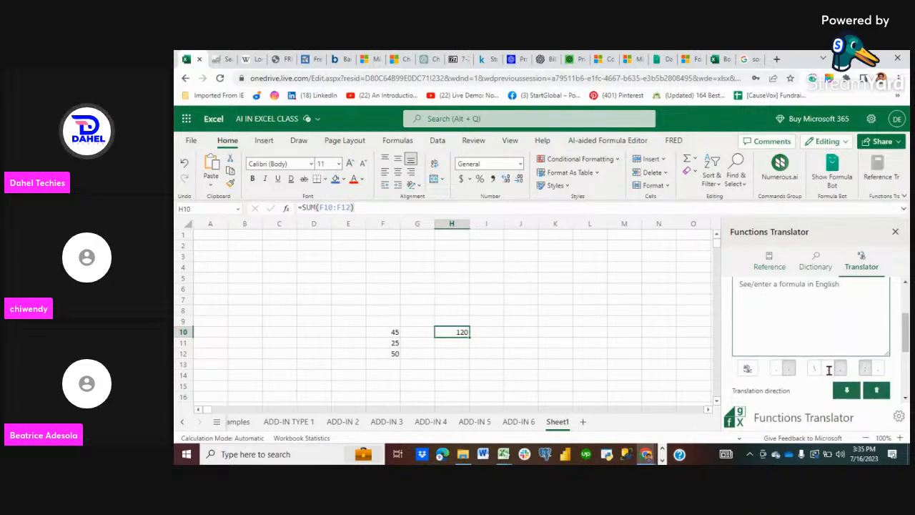
scroll(828, 369, down, 1)
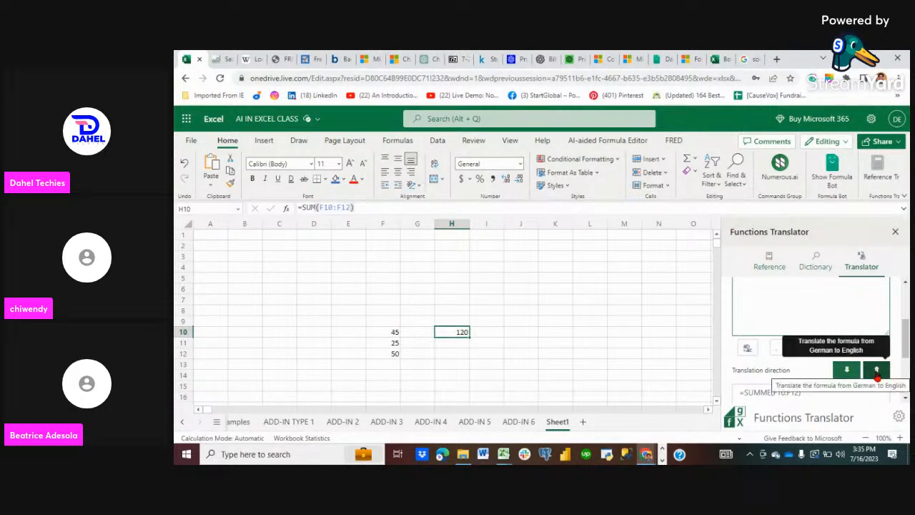
click(875, 373)
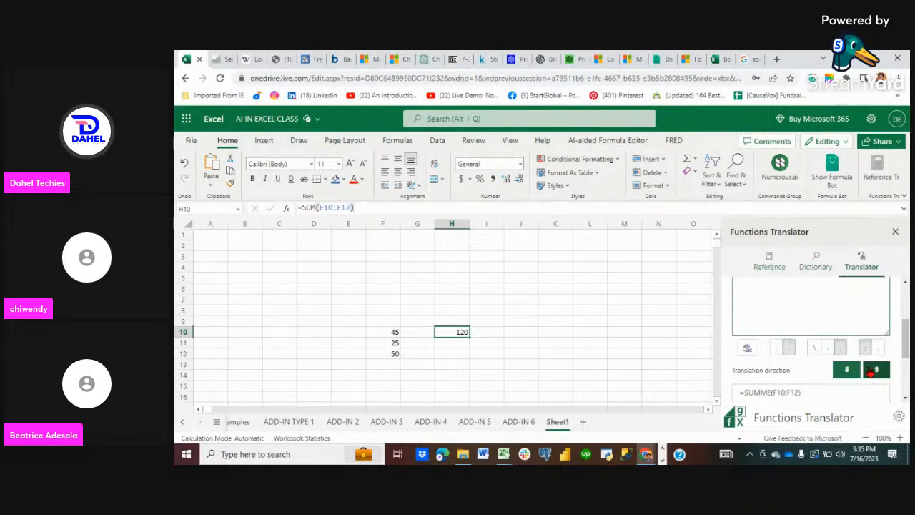
scroll(787, 348, up, 3)
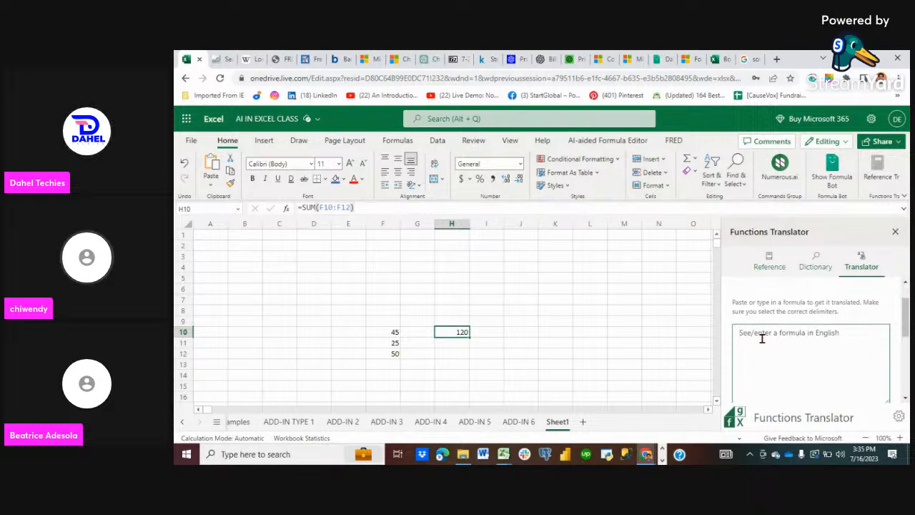
text(=SUM(F10:F12))
scroll(820, 351, down, 3)
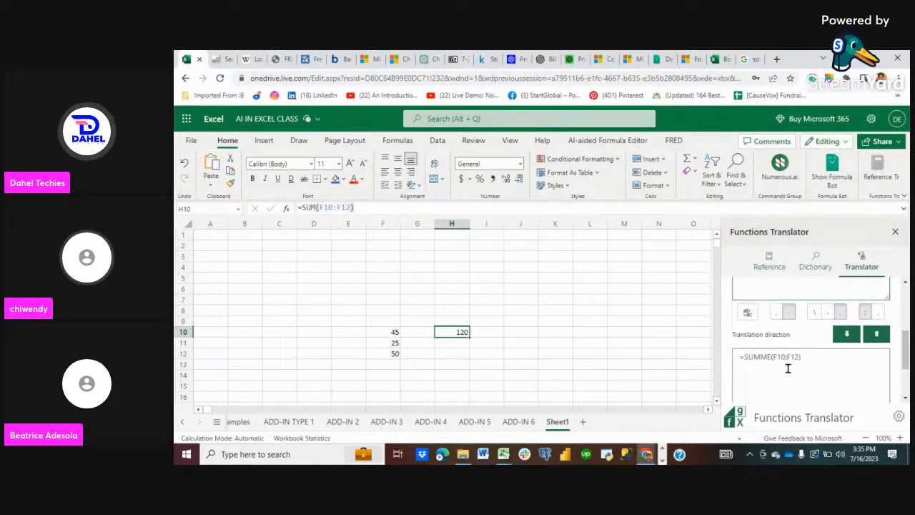
scroll(760, 365, down, 1)
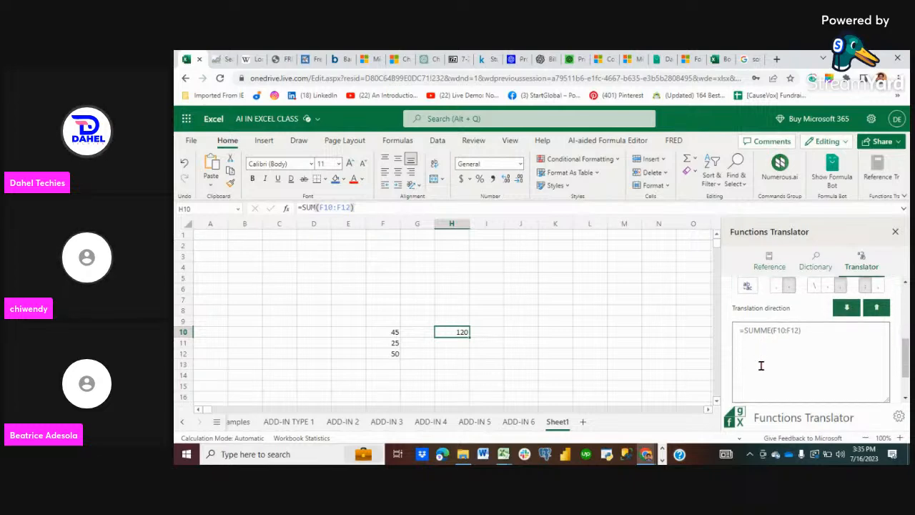
scroll(774, 364, down, 1)
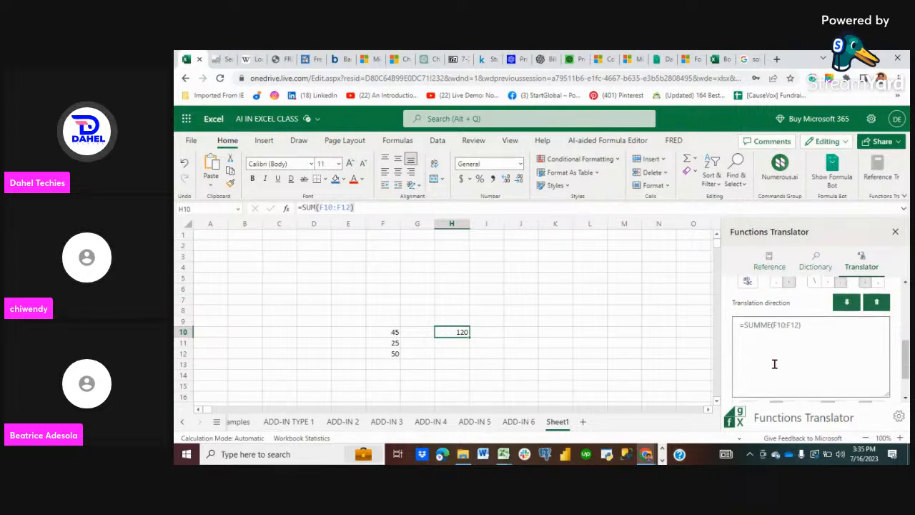
click(767, 264)
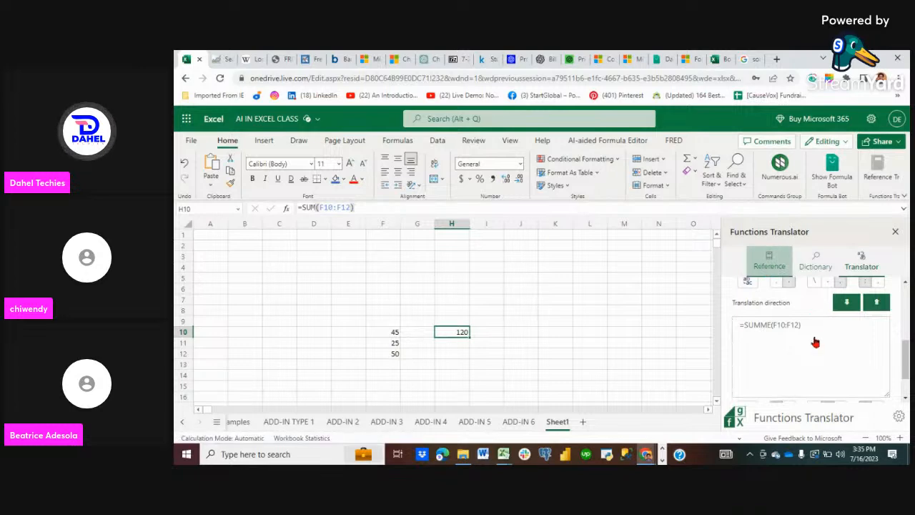
scroll(851, 353, down, 1)
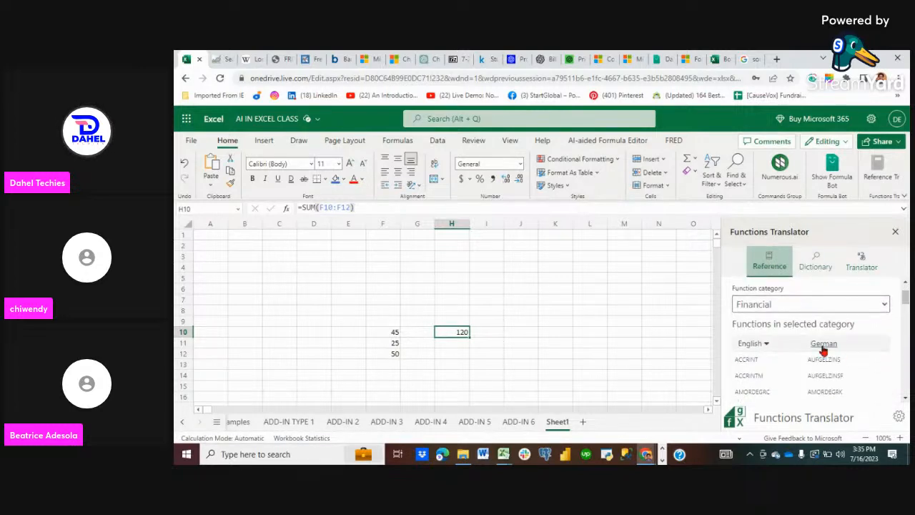
scroll(829, 352, down, 3)
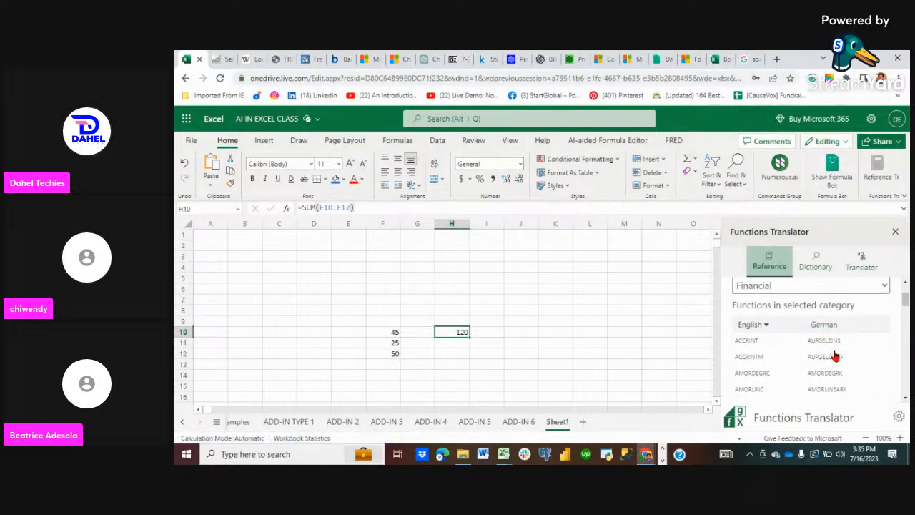
scroll(834, 355, up, 4)
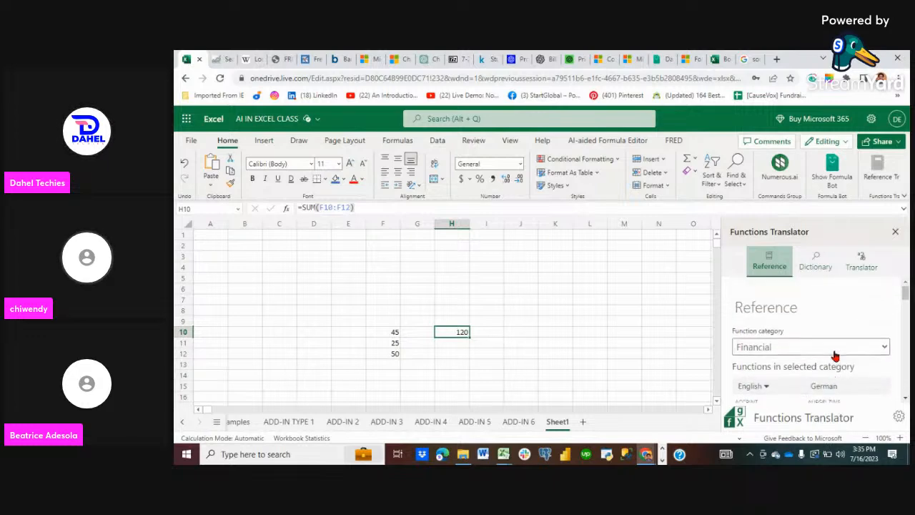
scroll(835, 355, down, 1)
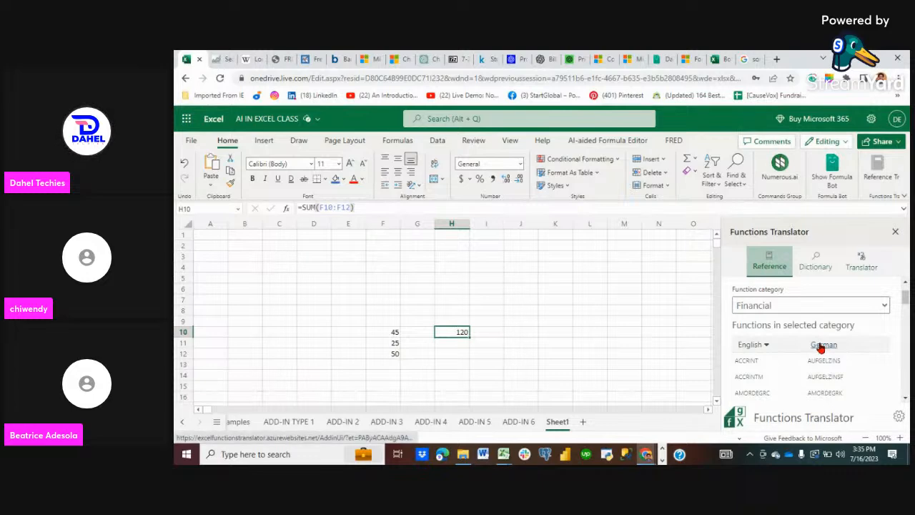
Search the Dictionary for 'sum' and pick SUM to show SUMME and its description.
click(815, 271)
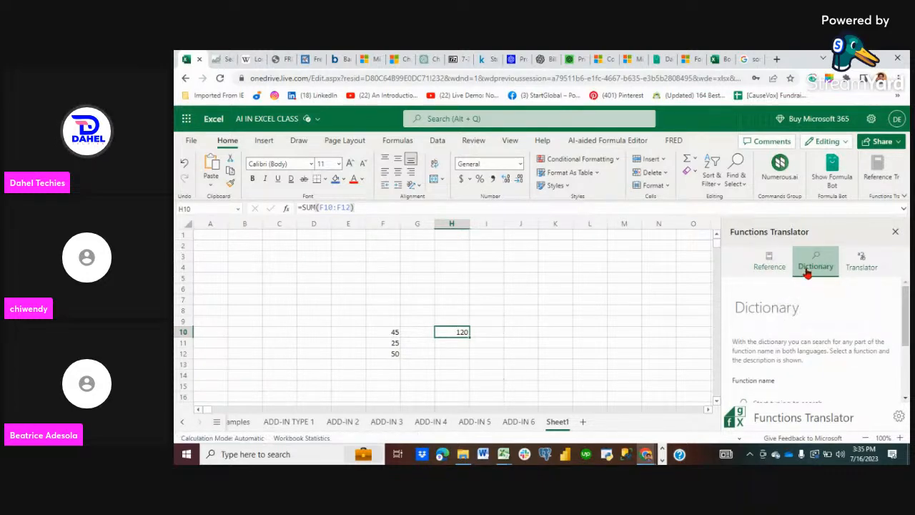
scroll(793, 314, down, 3)
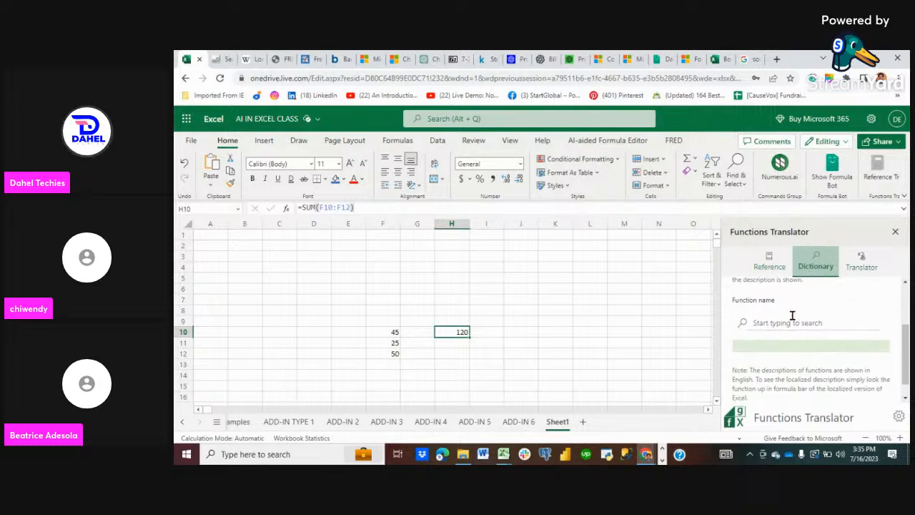
click(778, 319)
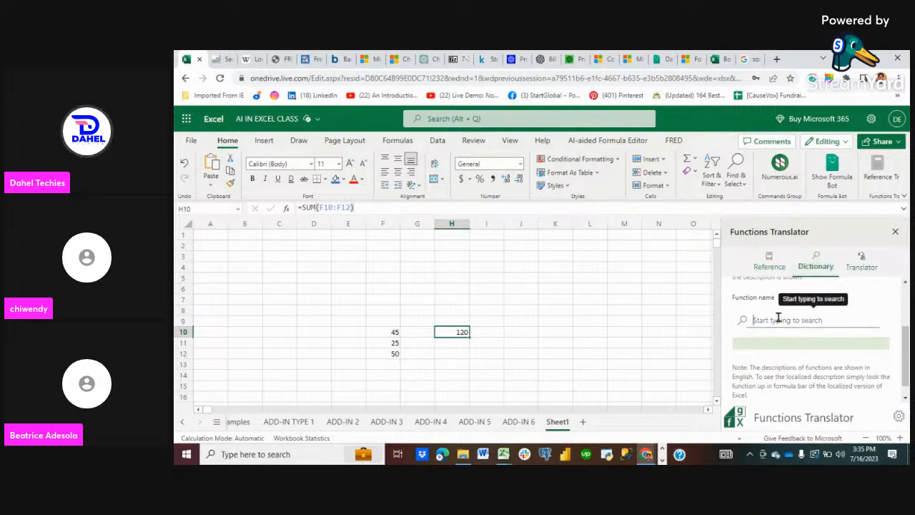
text(sum)
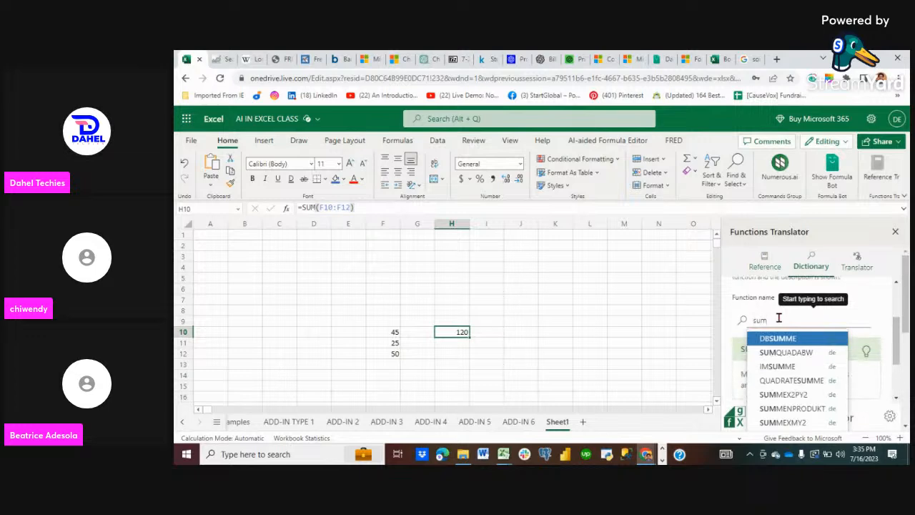
scroll(807, 357, down, 5)
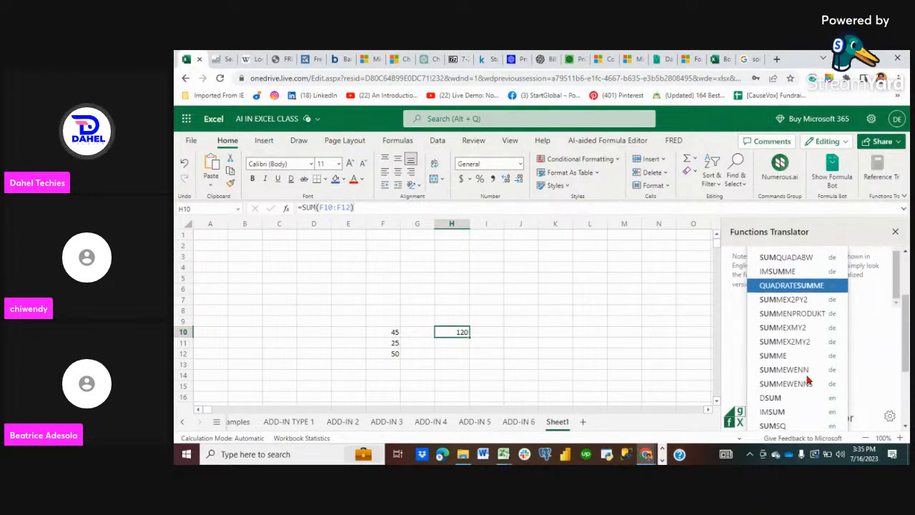
scroll(807, 380, down, 2)
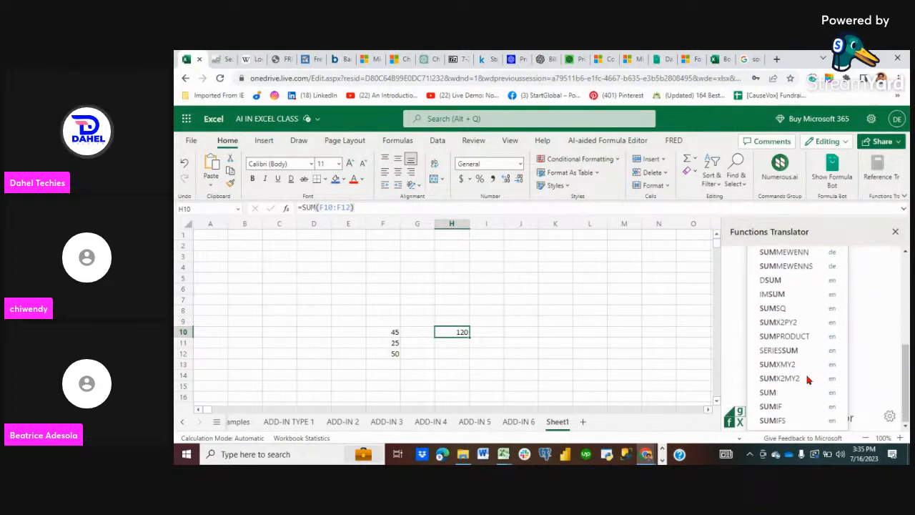
click(774, 401)
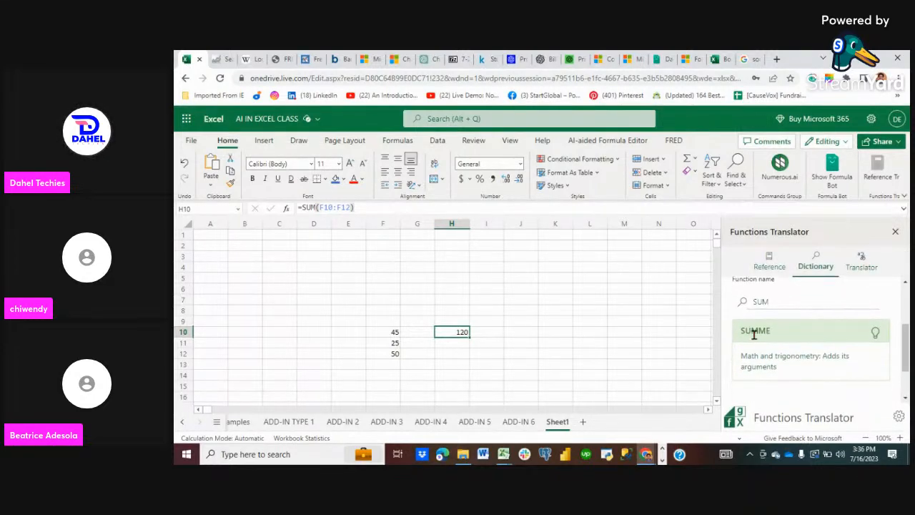
Paste =SUM(F10:F12) into the Translator and translate it English-to-German as =SUMME(F10:F12).
click(863, 268)
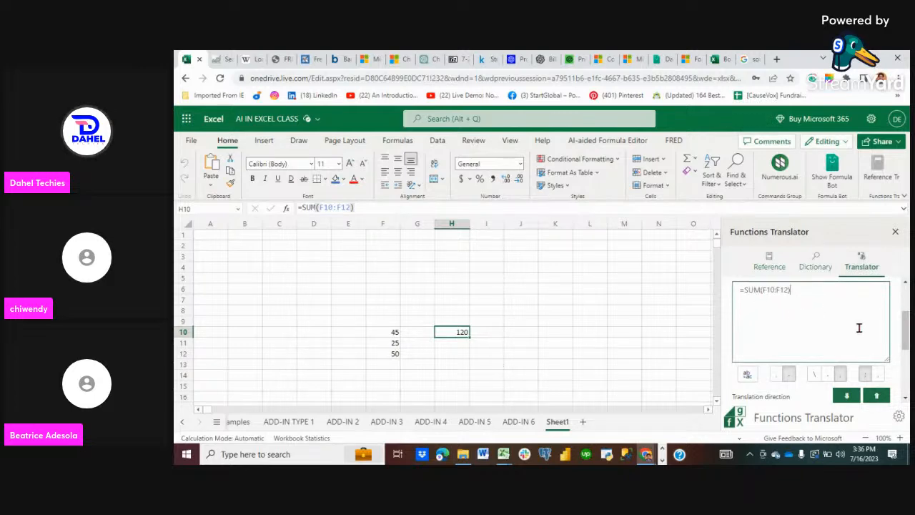
scroll(859, 328, down, 2)
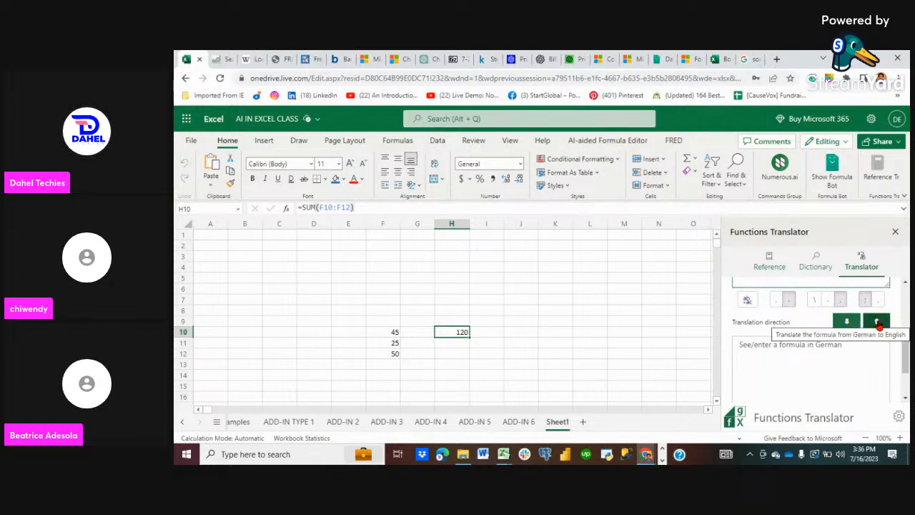
click(878, 323)
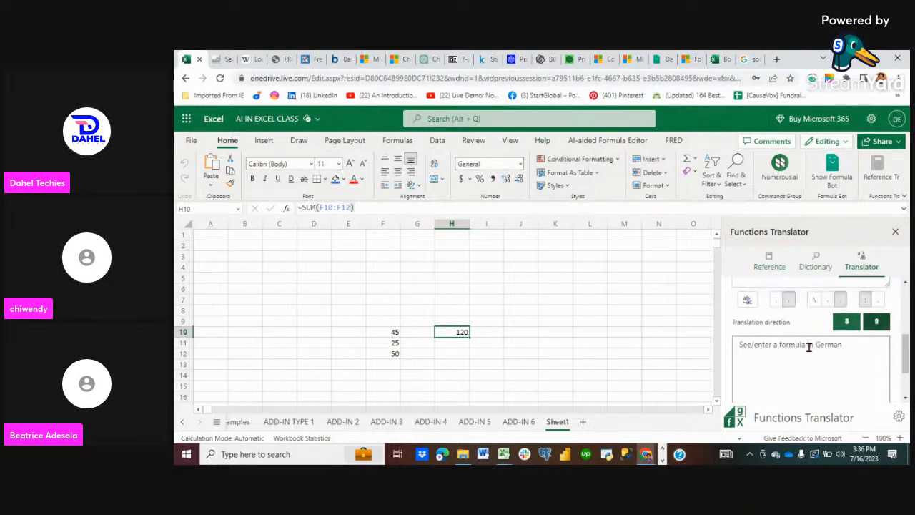
click(847, 326)
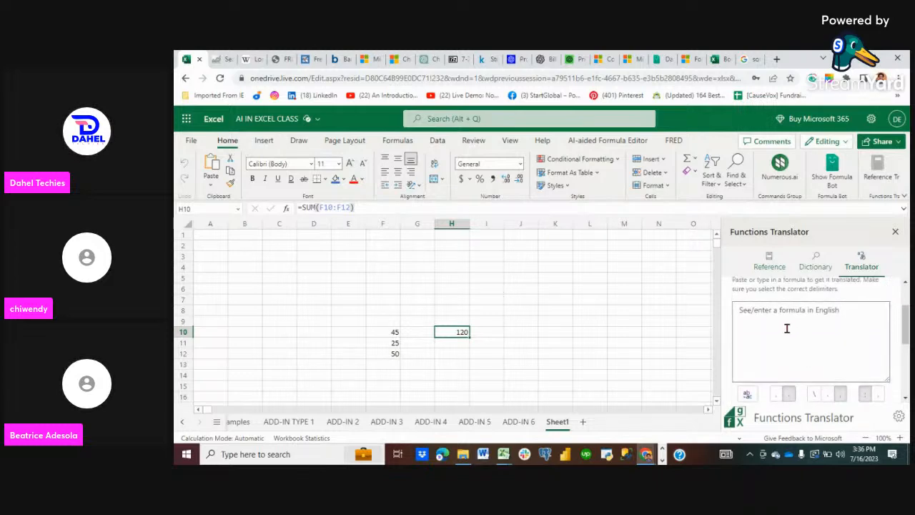
click(786, 328)
text(=SUM(F10:F12))
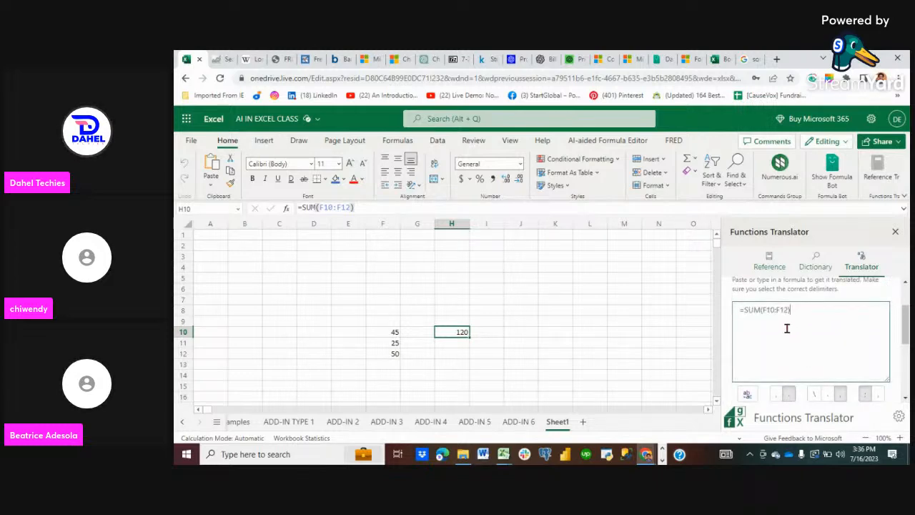
scroll(834, 324, down, 3)
click(848, 326)
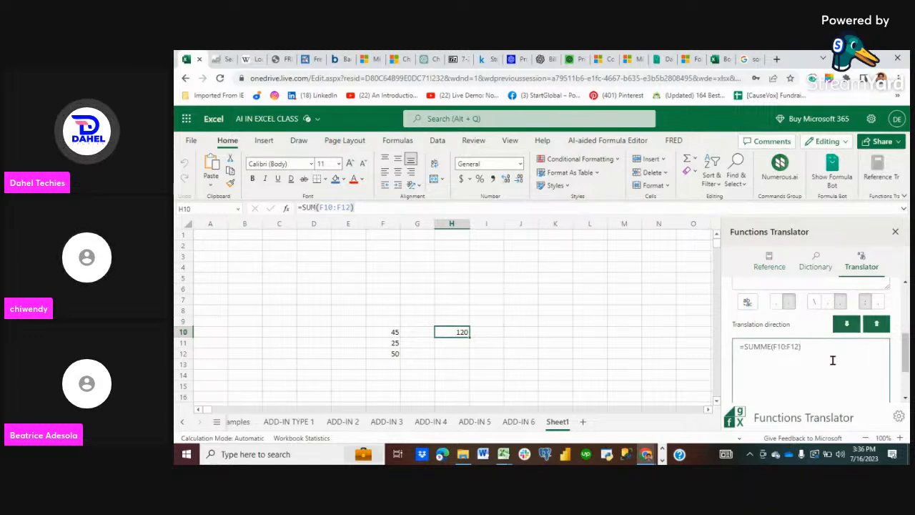
scroll(822, 361, up, 3)
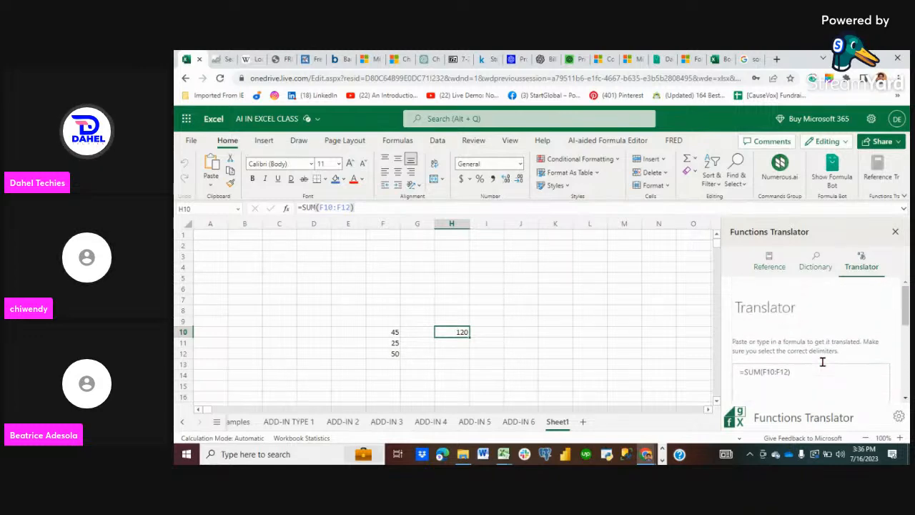
Switch the Functions Translator to its Dictionary page and focus the function search box.
click(815, 262)
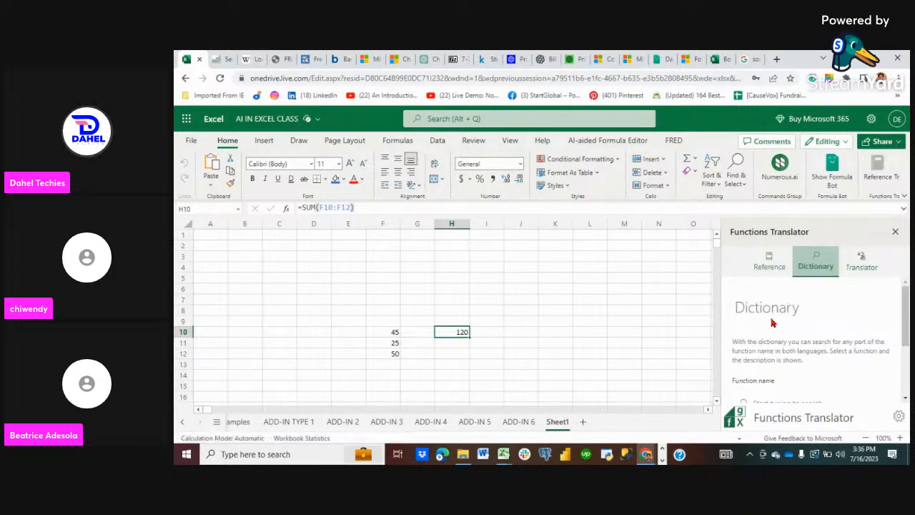
scroll(772, 323, down, 1)
click(768, 343)
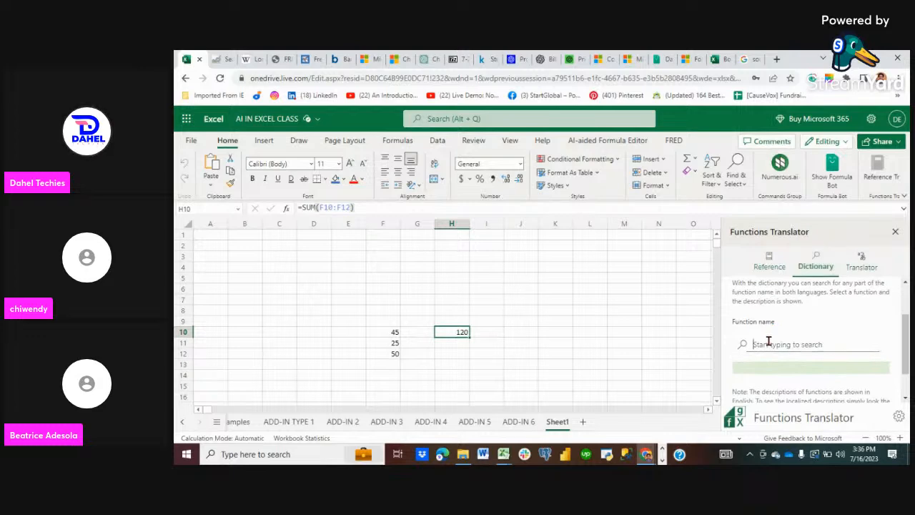
Enter =MAX(F10:F12) in H11, returning 50, and select its formula text for copying.
click(456, 343)
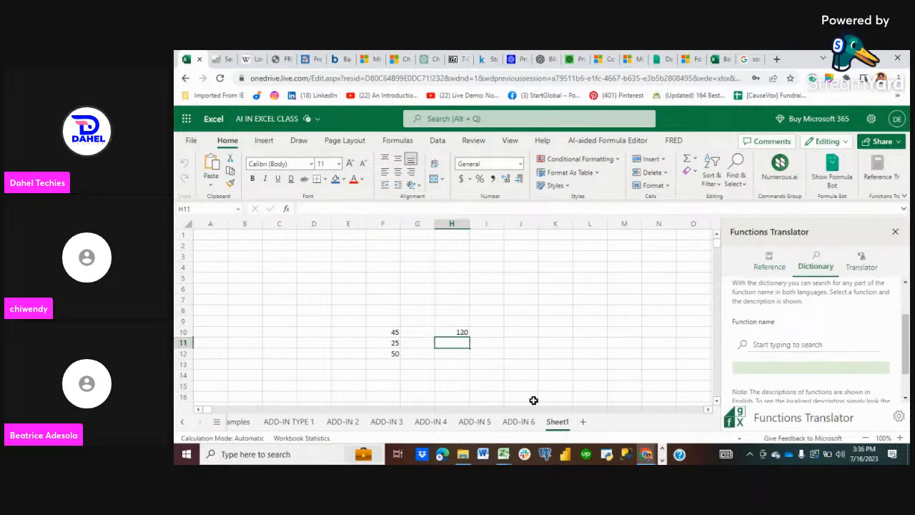
text(=max)
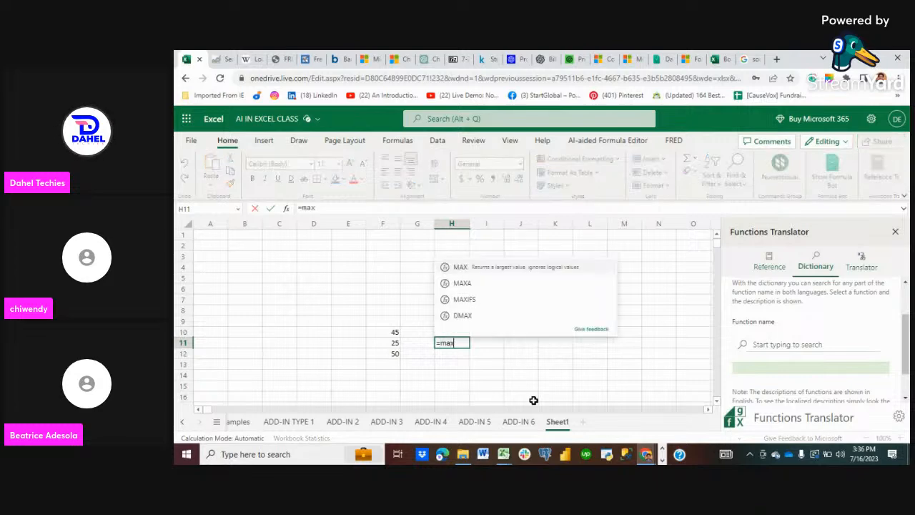
text(()
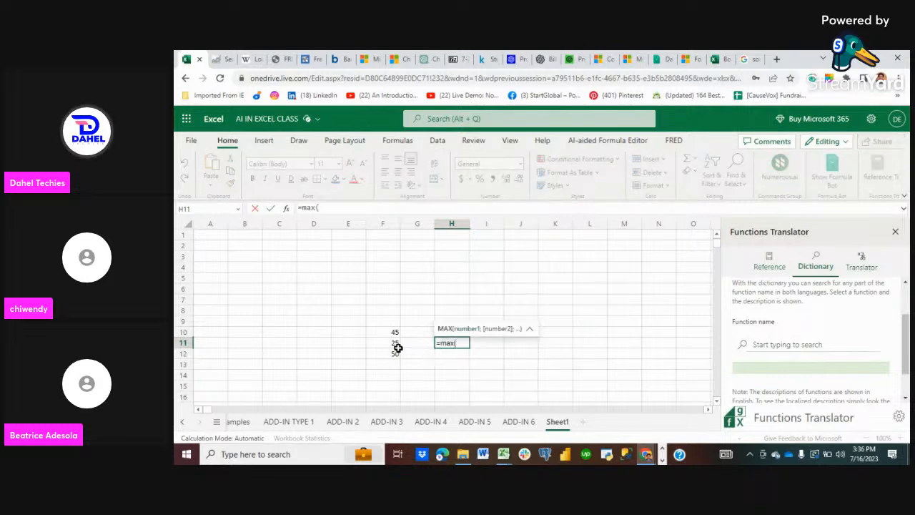
drag(393, 333, 386, 350)
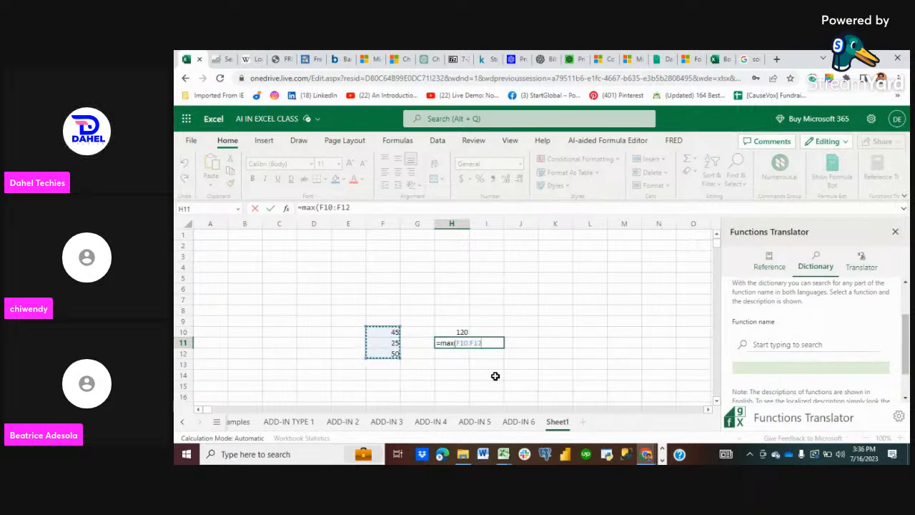
text())
key(Return)
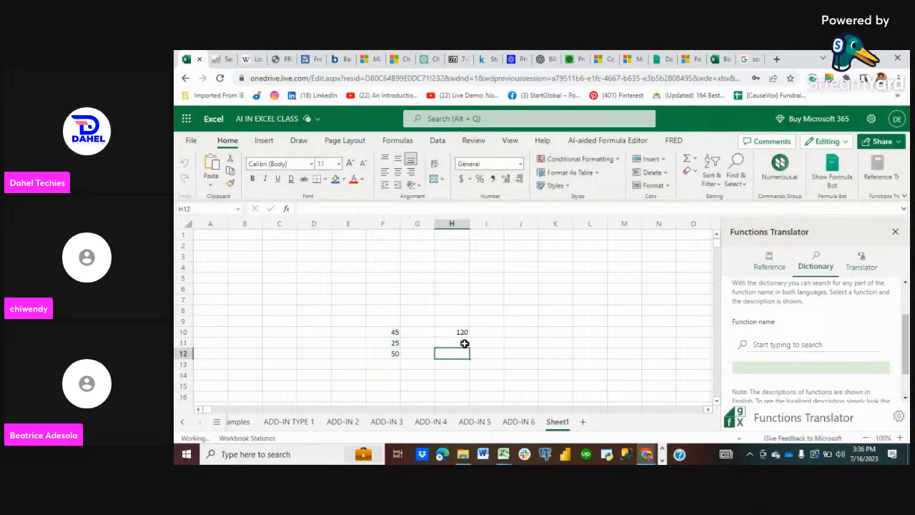
click(463, 342)
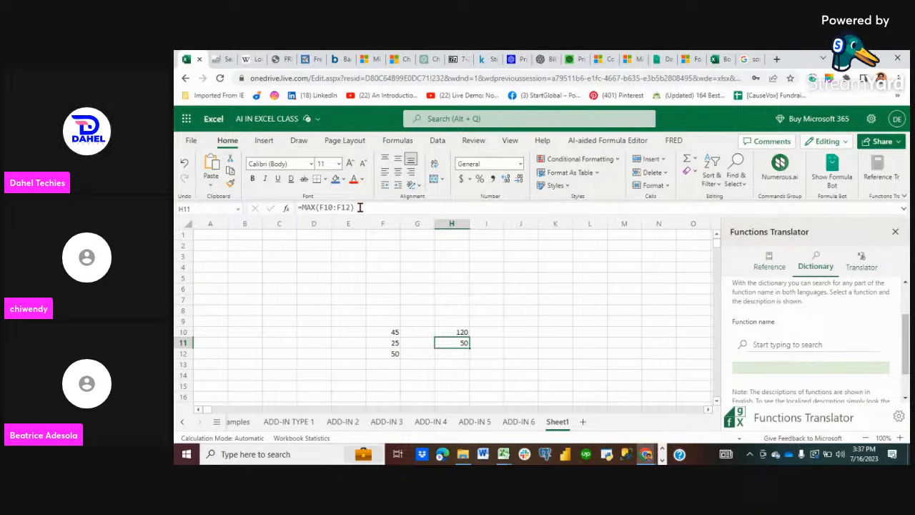
drag(361, 207, 285, 208)
key(ctrl+c)
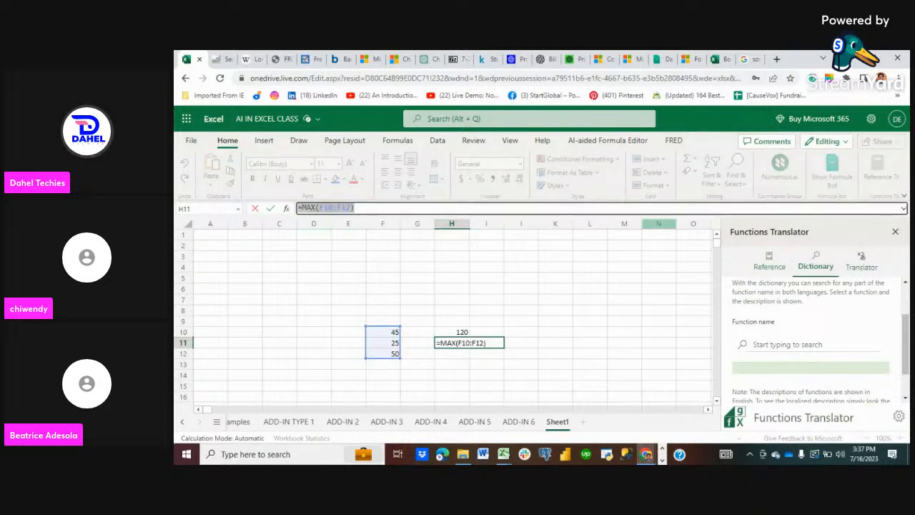
Paste =MAX(F10:F12) into the Translator's English box and translate it into German.
click(861, 265)
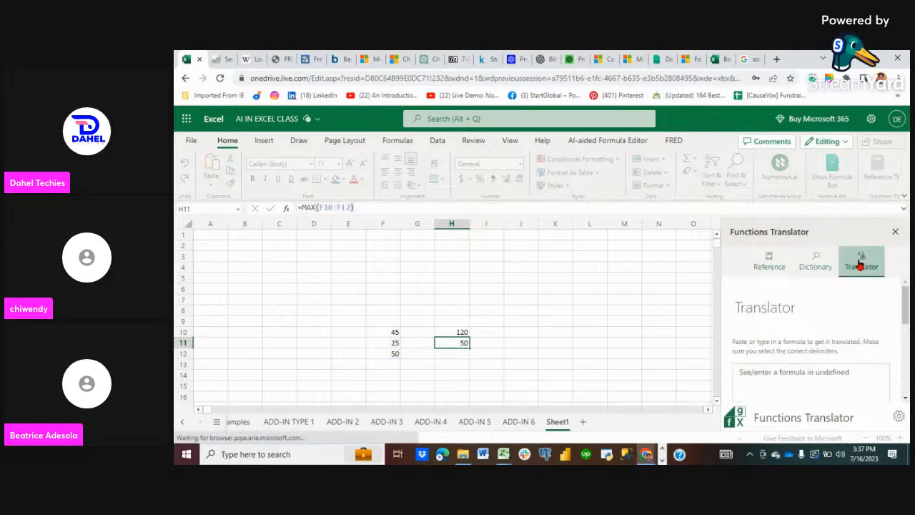
click(759, 376)
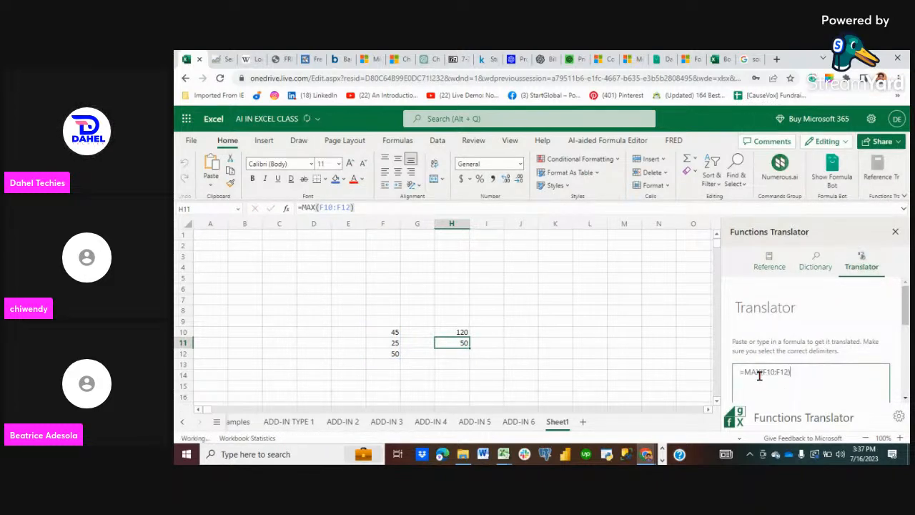
key(ctrl+v)
scroll(839, 367, down, 4)
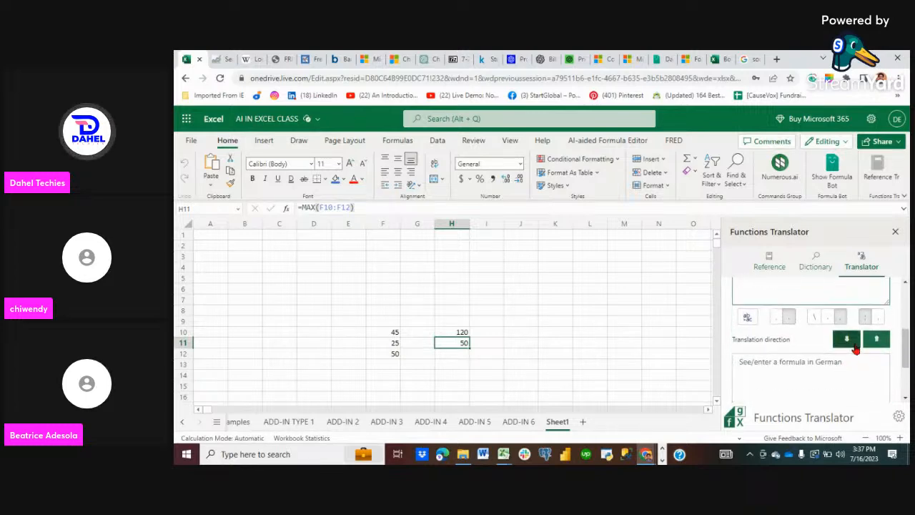
click(851, 345)
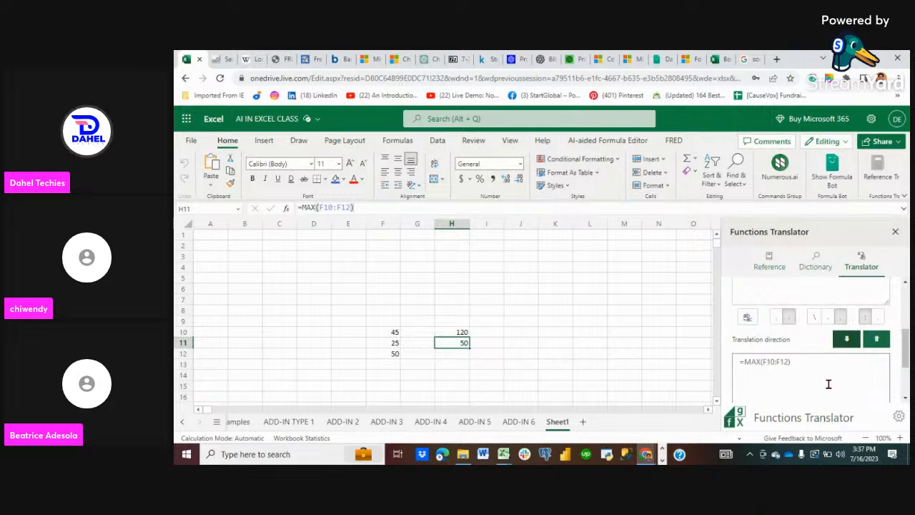
scroll(828, 383, up, 3)
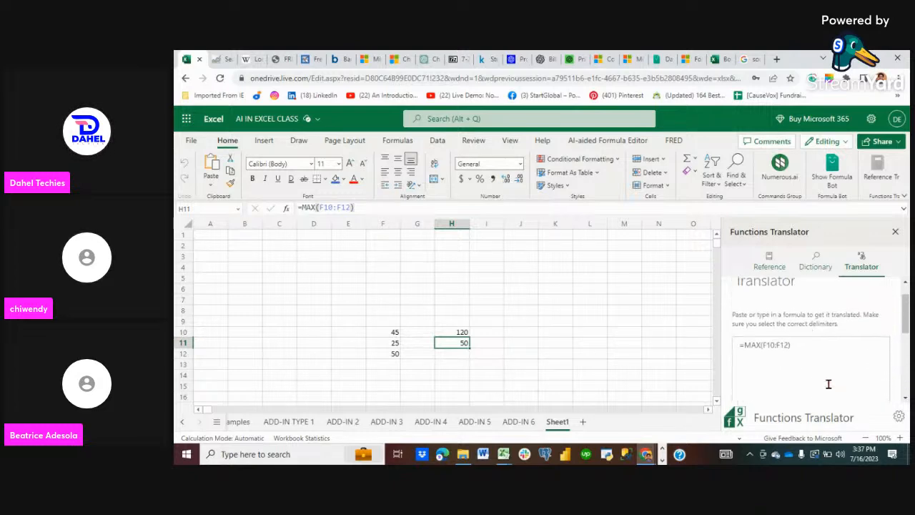
Search the function dictionary for max to list MAX, MAXA and MAXWENNS, then select H14.
click(813, 261)
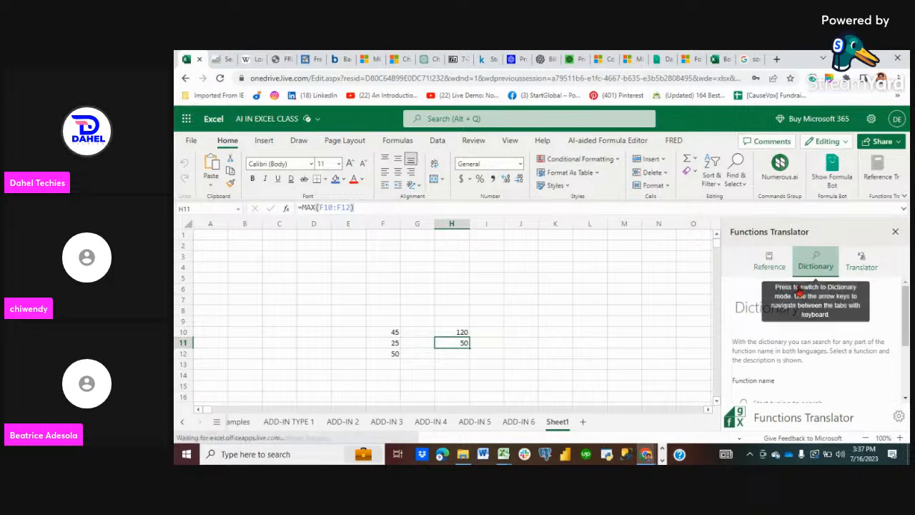
scroll(783, 336, down, 2)
click(775, 345)
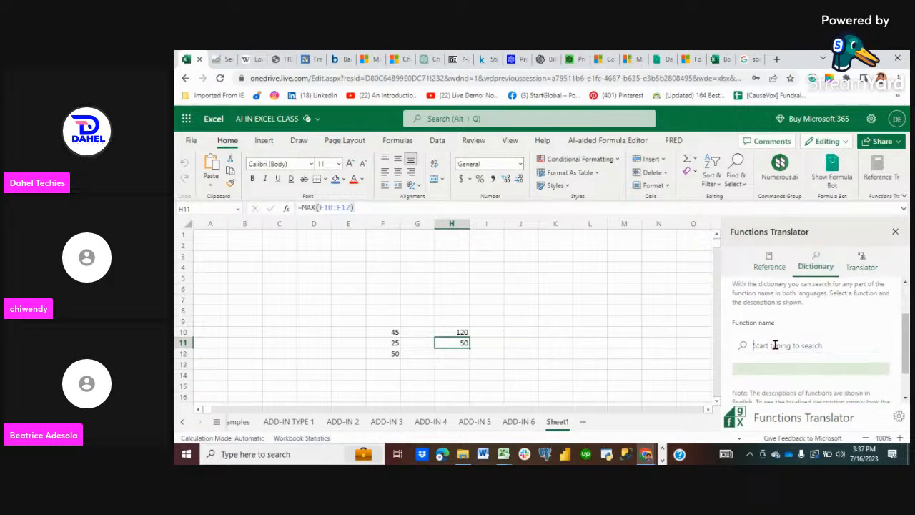
text(max)
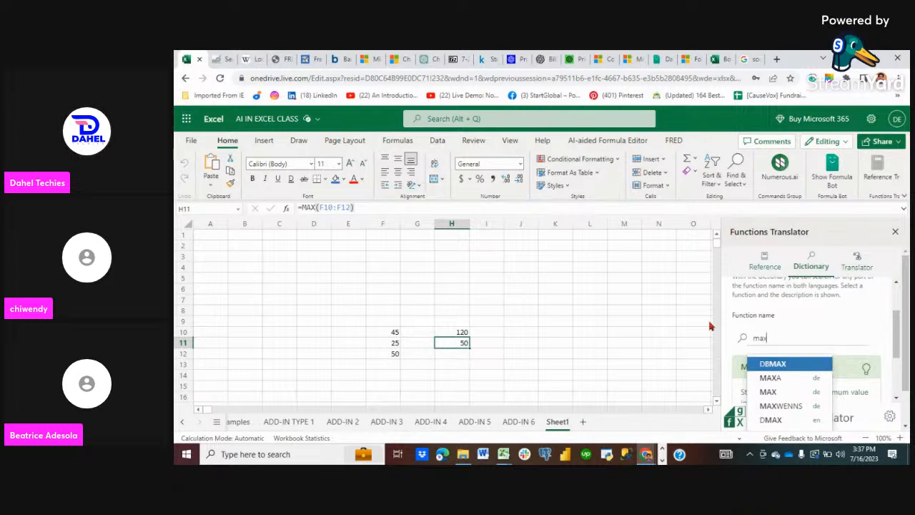
scroll(439, 368, down, 2)
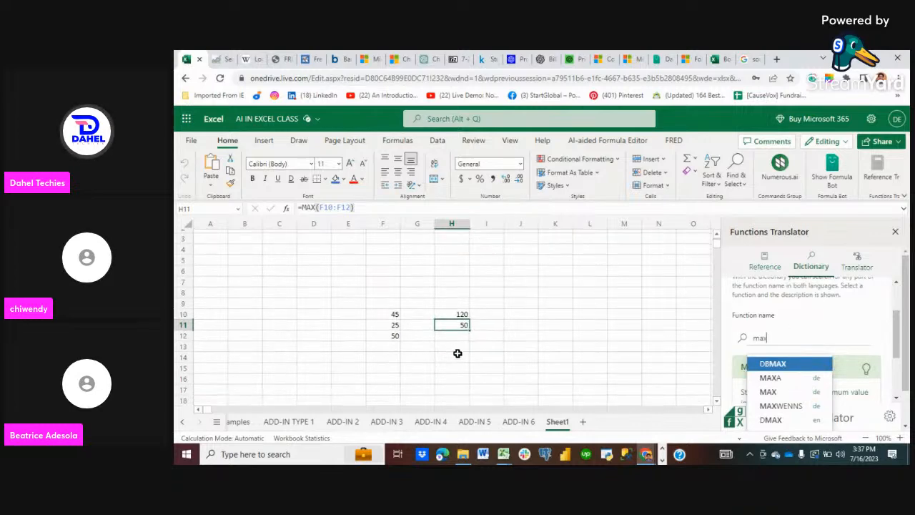
click(455, 357)
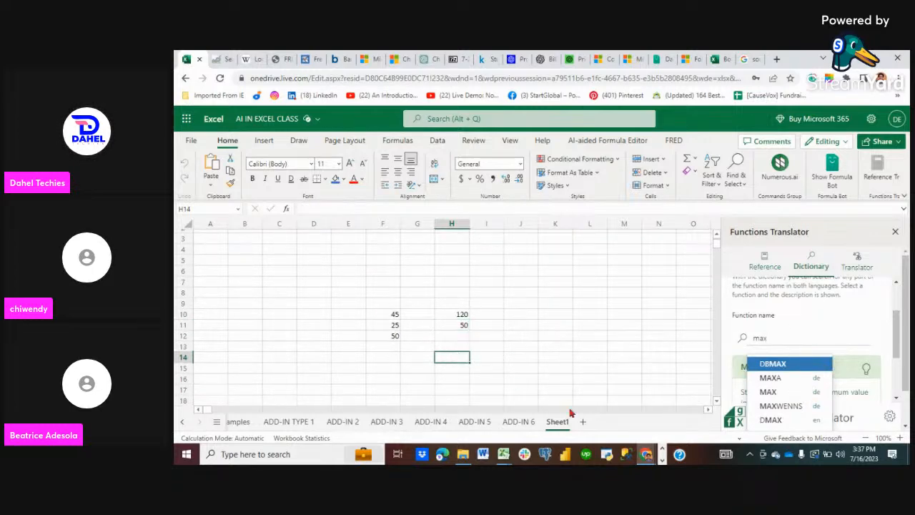
Discard the stray entry in H14 and enter =AVERAGE(F10:F12) in H12, giving 40.
text(=m)
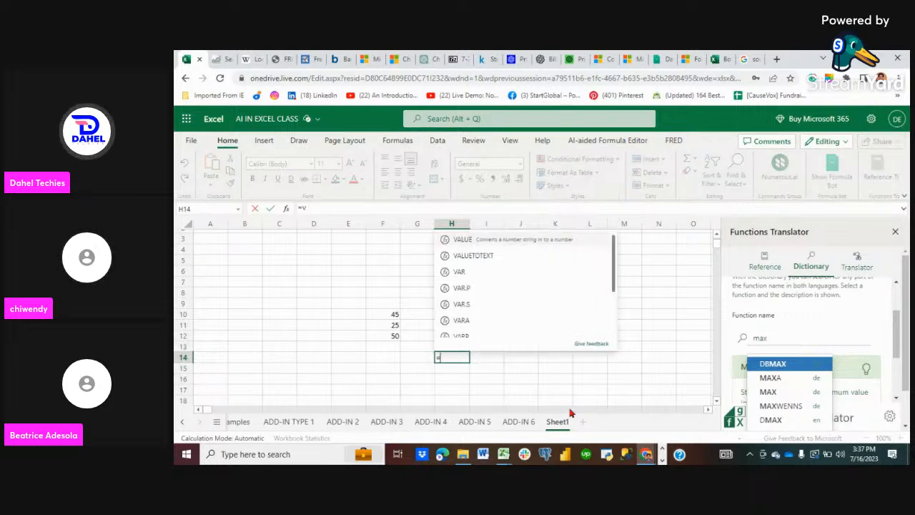
key(Escape)
click(467, 336)
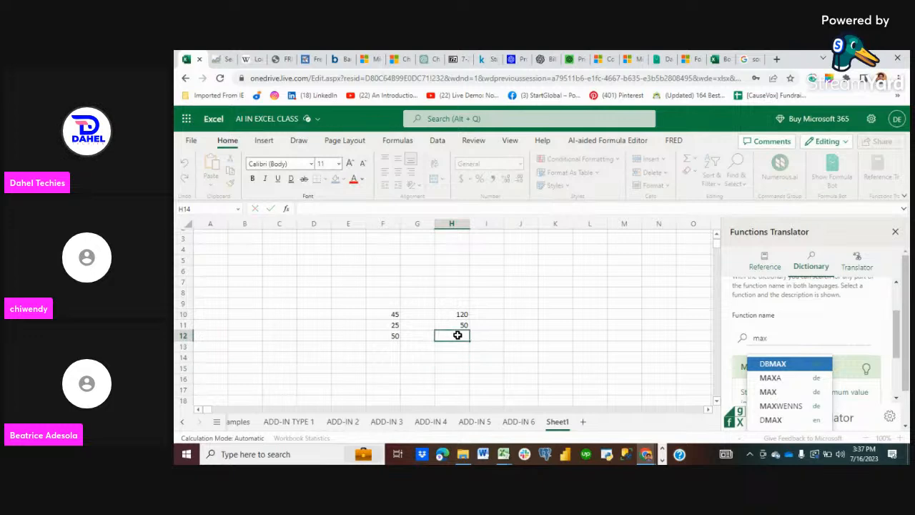
text(=average()
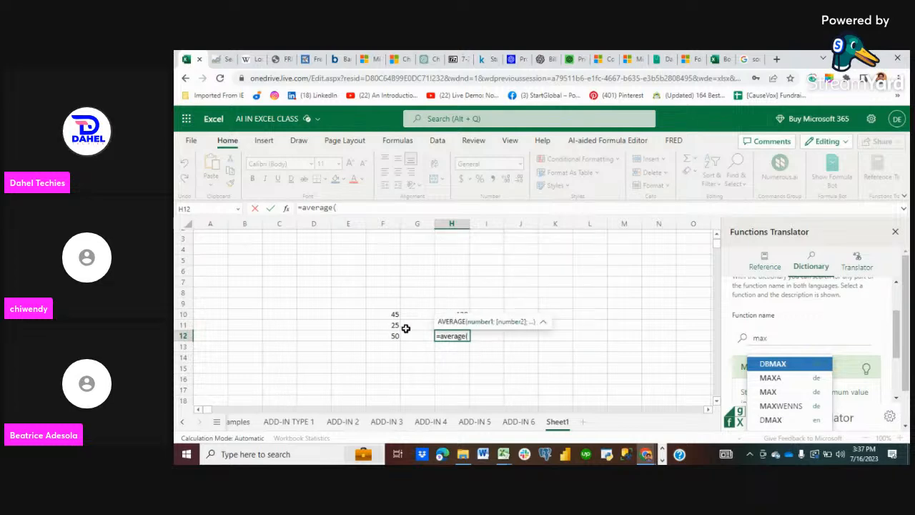
drag(391, 319, 392, 333)
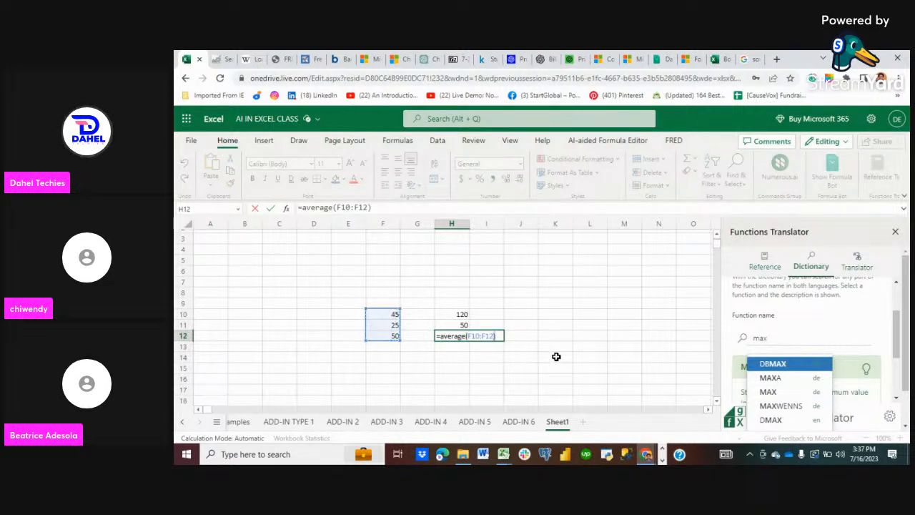
key(Return)
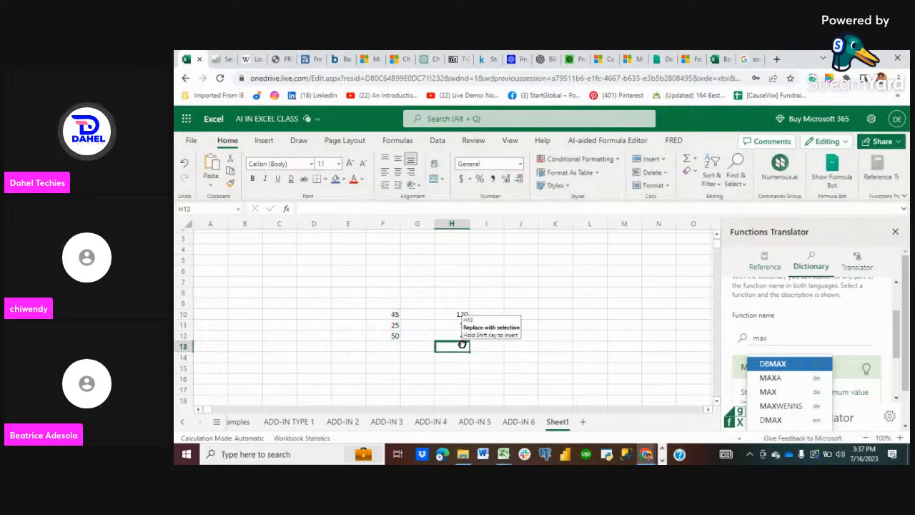
Translate H12's =AVERAGE(F10:F12) into the German =MITTELWERT(F10:F12) and select the result.
click(445, 334)
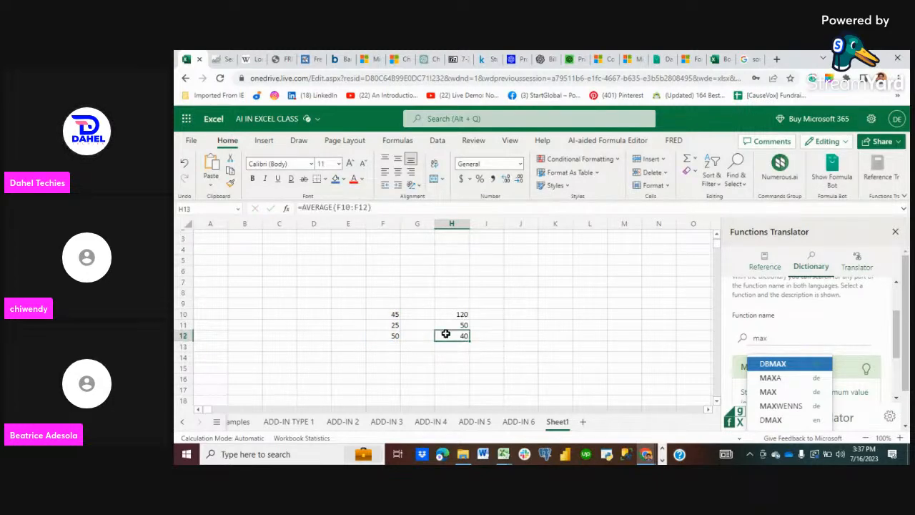
drag(376, 208, 295, 206)
key(ctrl+c)
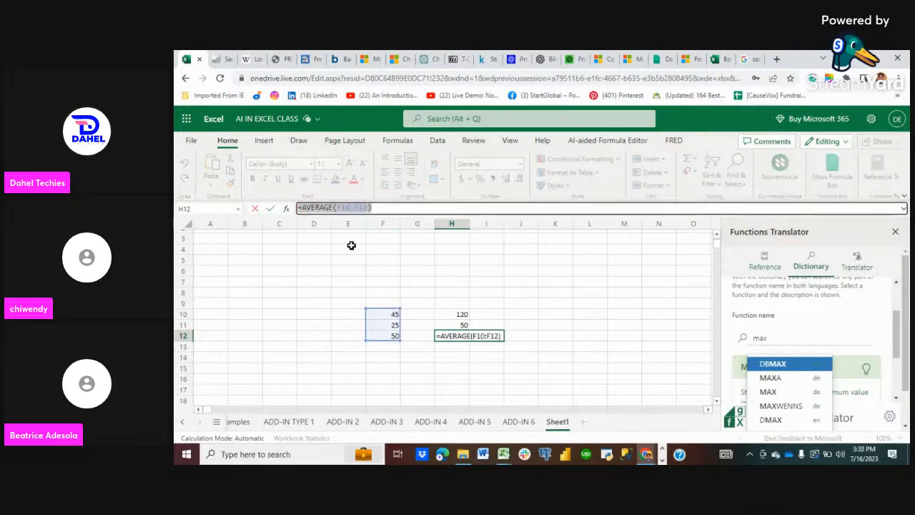
click(856, 263)
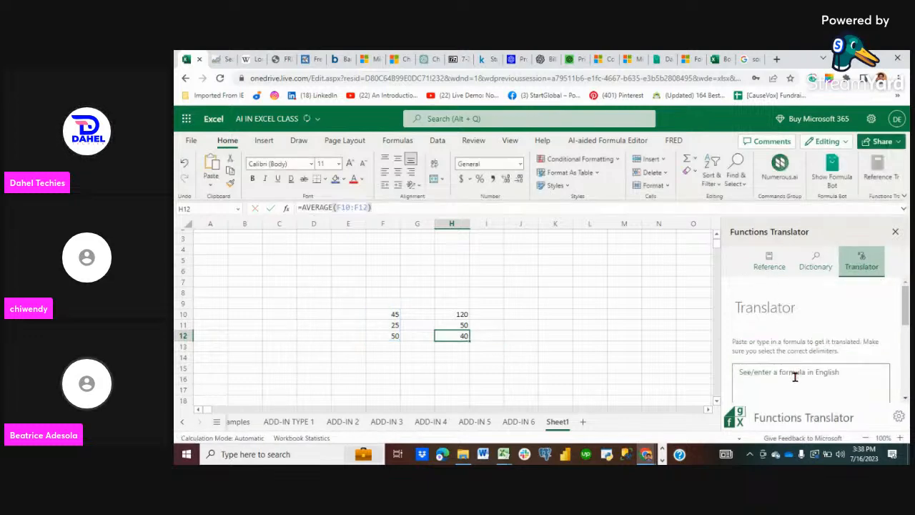
click(794, 376)
key(ctrl+v)
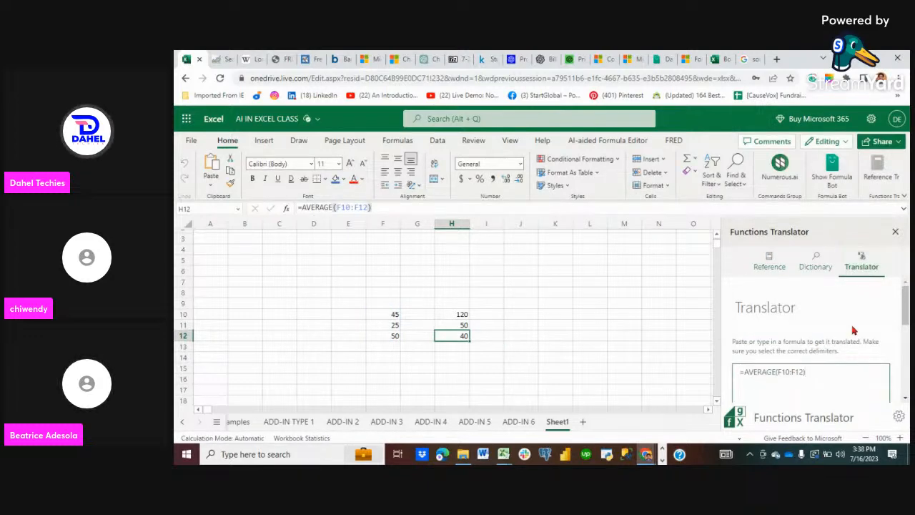
scroll(843, 343, down, 3)
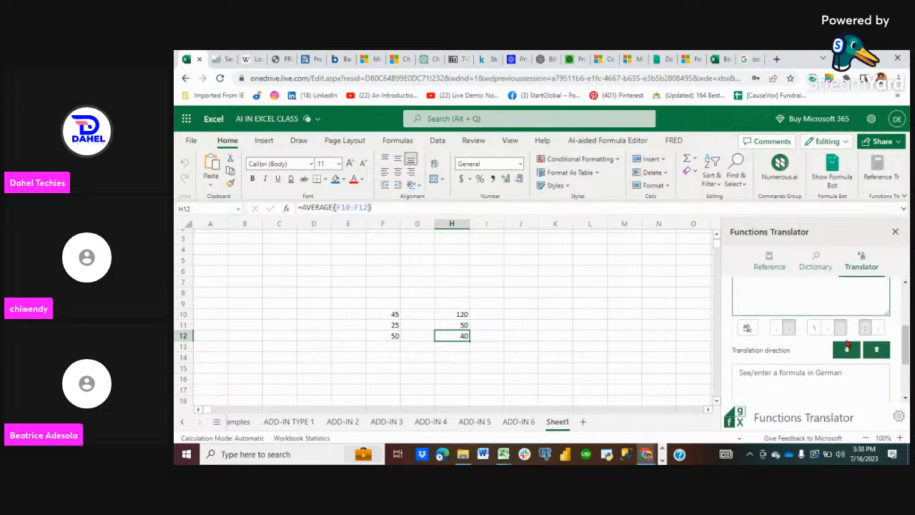
click(847, 350)
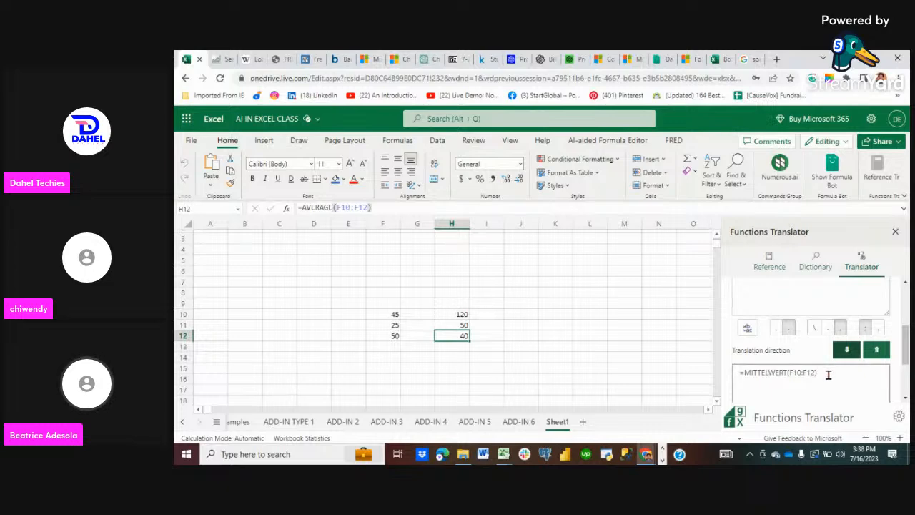
drag(826, 373, 733, 374)
key(ctrl+c)
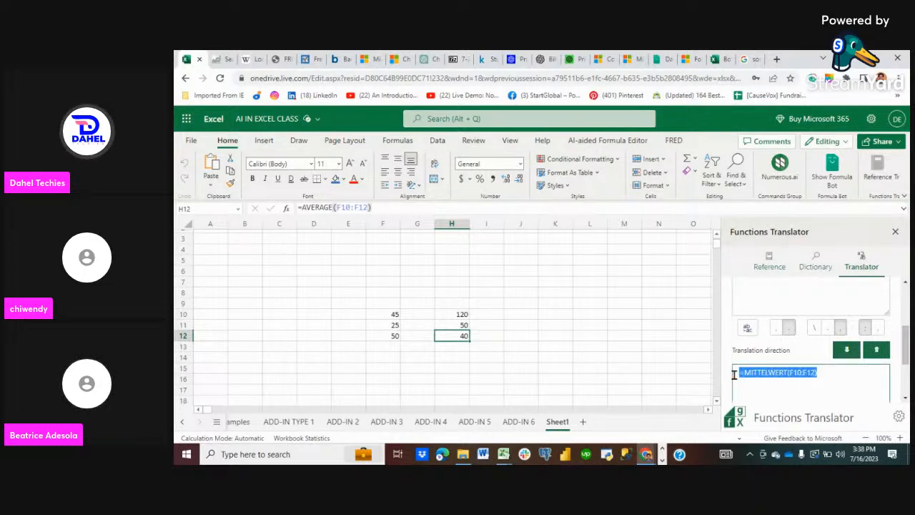
Paste =MITTELWERT(F10:F12) into I12 as text with a leading apostrophe, then review H12.
click(491, 334)
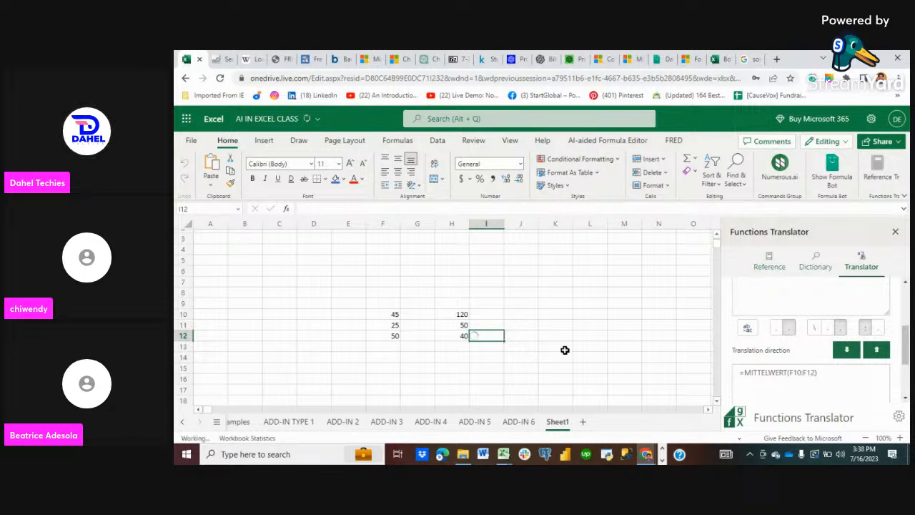
key(ctrl+v)
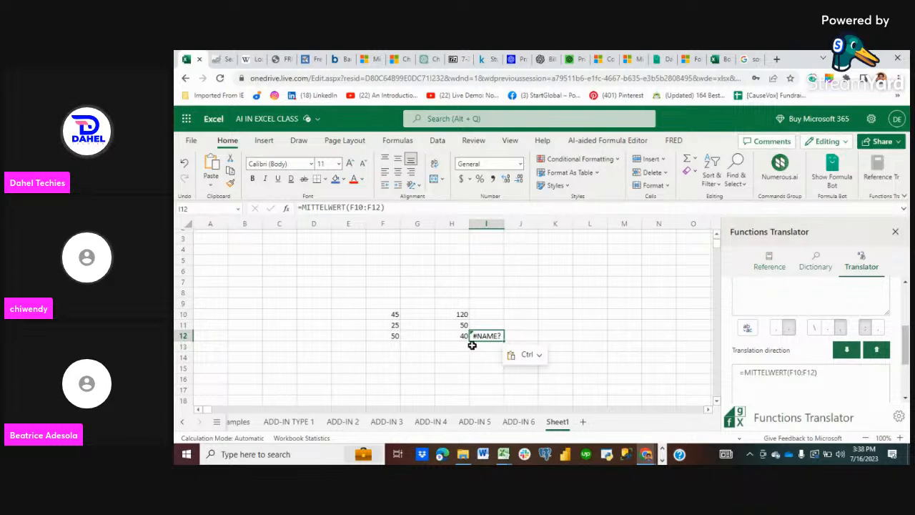
key(Delete)
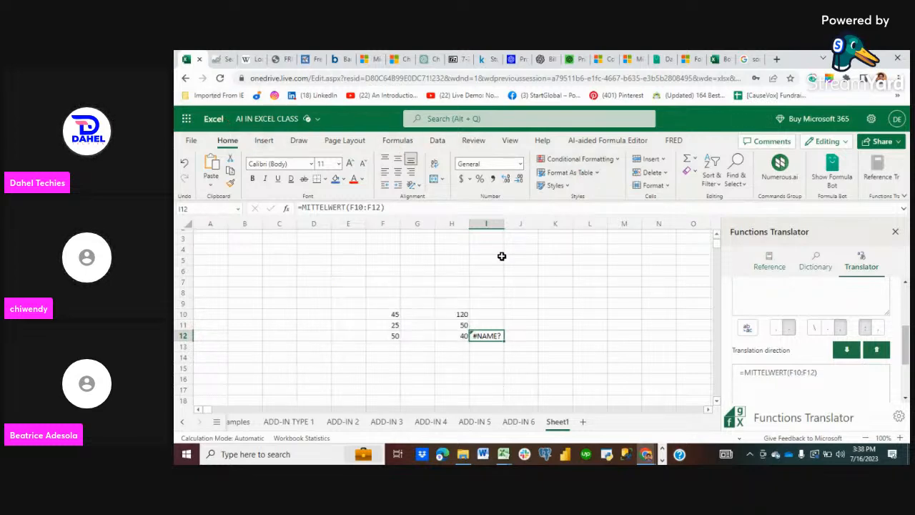
click(298, 207)
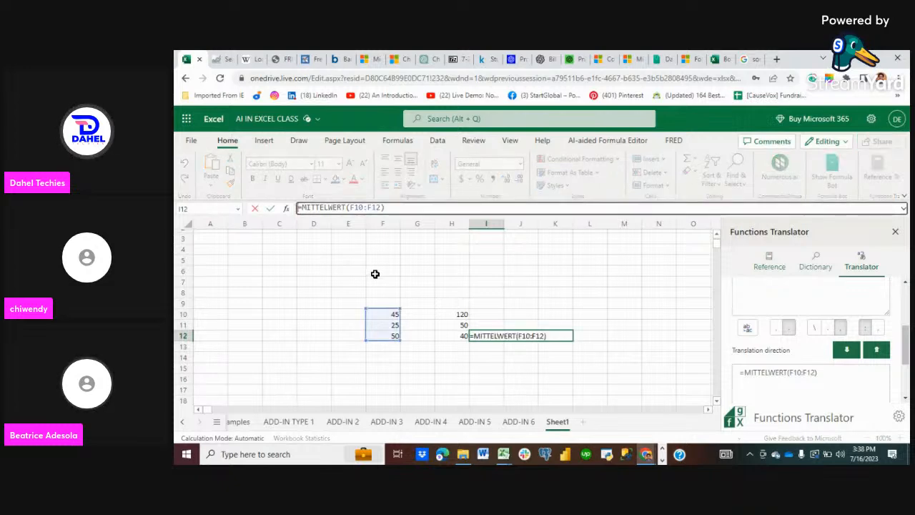
text(')
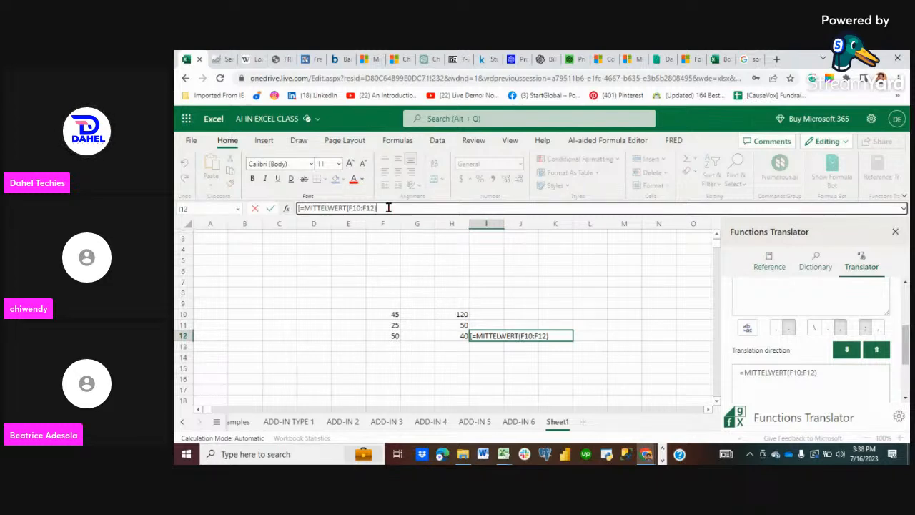
click(475, 376)
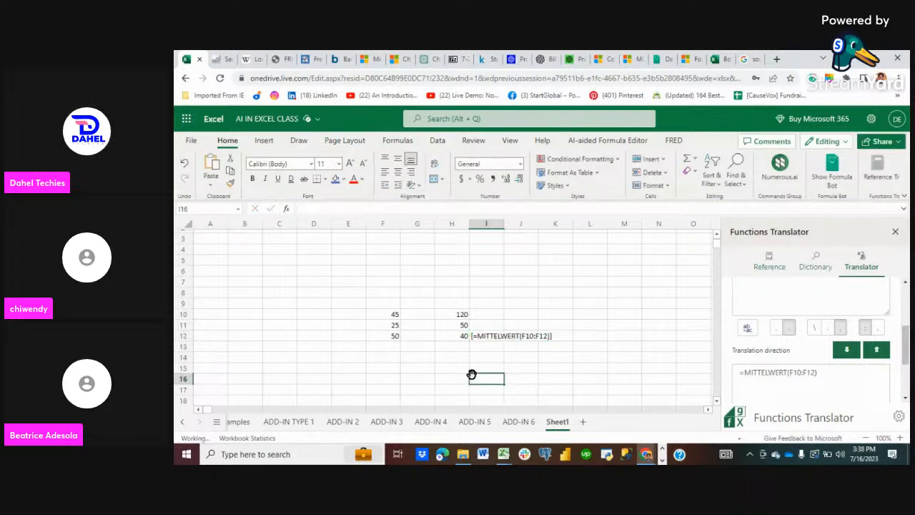
click(497, 325)
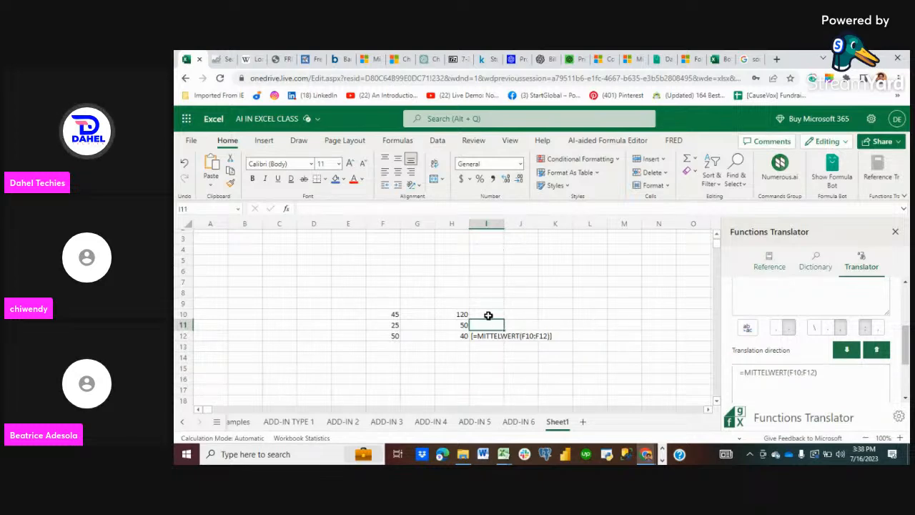
click(461, 330)
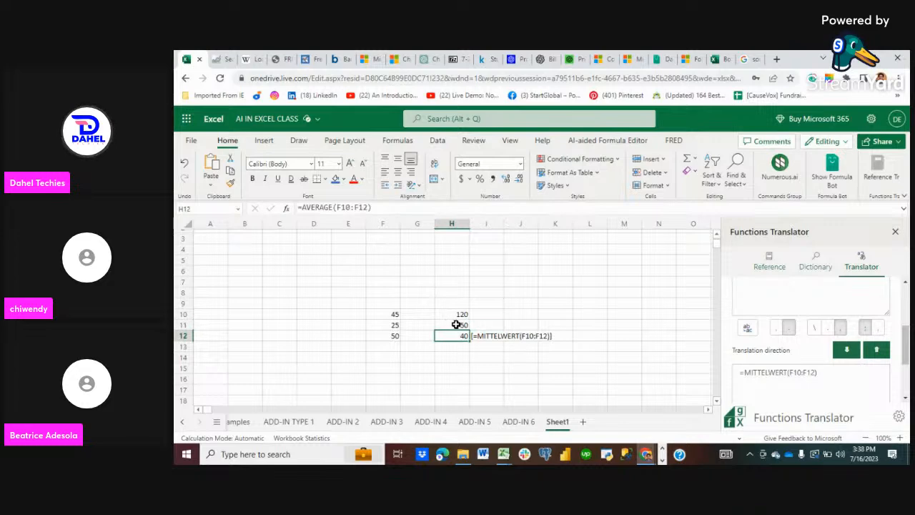
Copy H11's =MAX(F10:F12) into I11 as text prefixed with [.
click(457, 325)
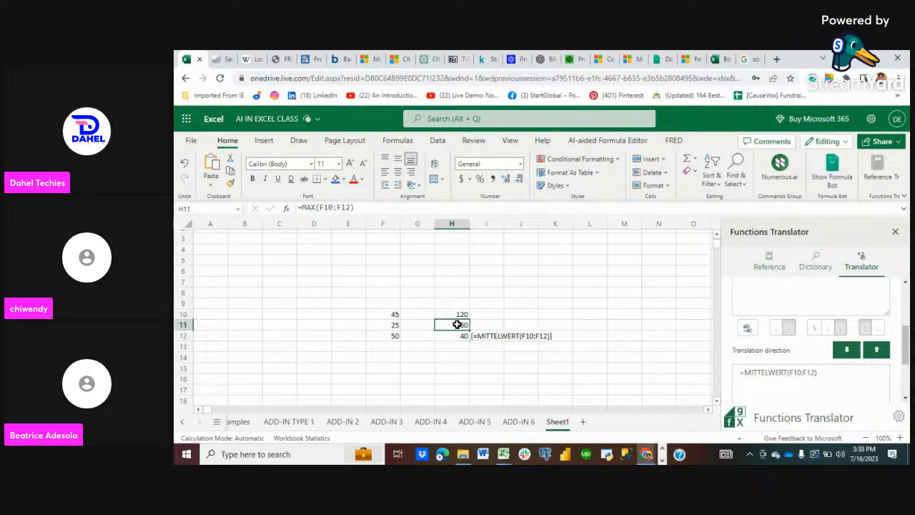
click(356, 207)
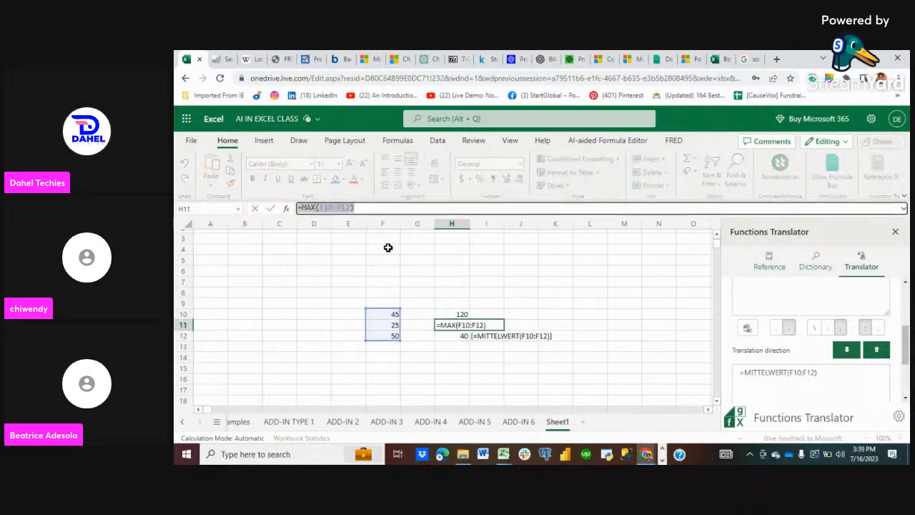
click(496, 324)
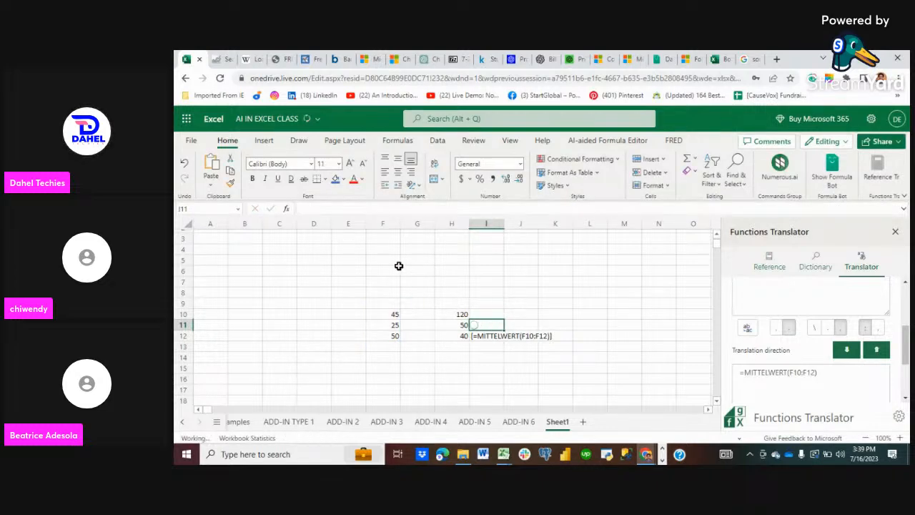
text(=MAX(F10:F12))
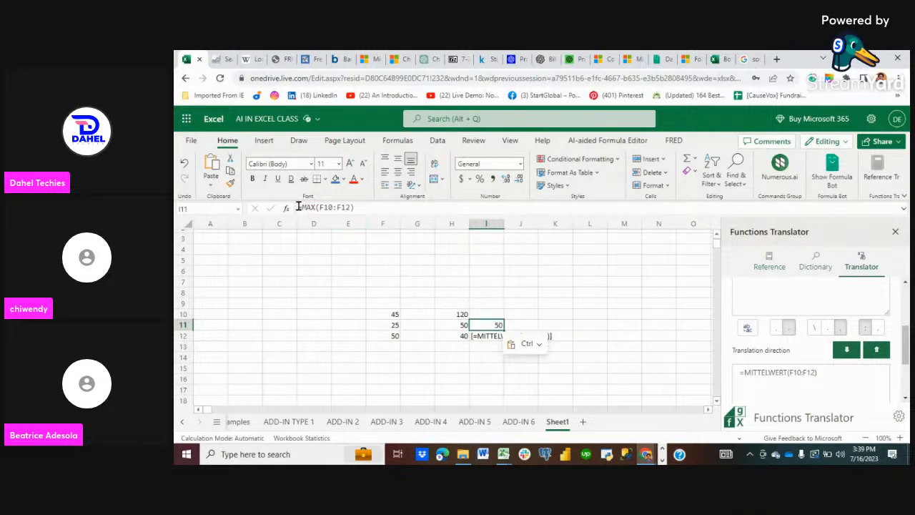
click(299, 206)
text([)
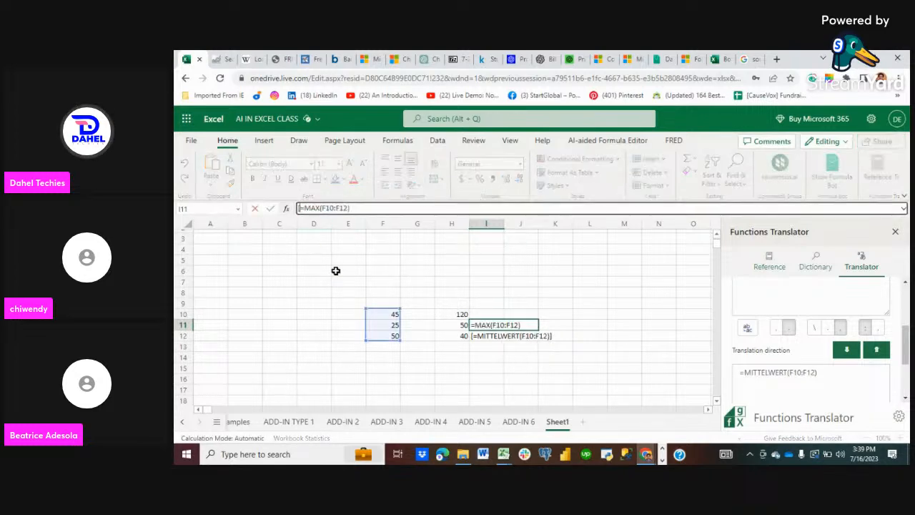
click(458, 313)
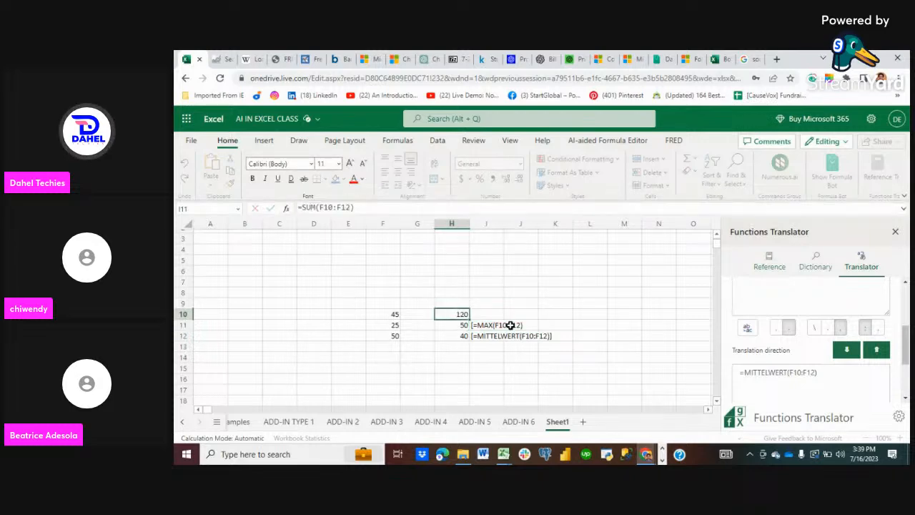
Copy H10's SUM formula into I10 and change it to the German text [=SUMME(F10:F12)].
click(359, 208)
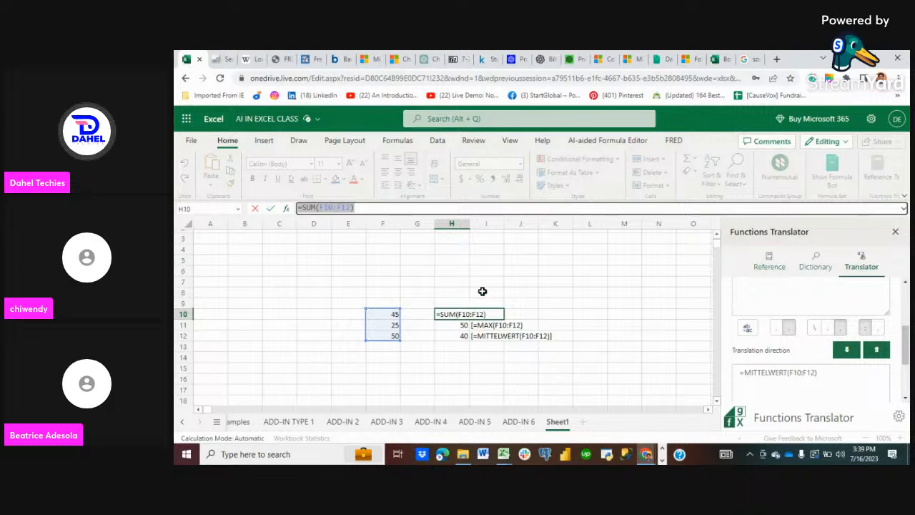
click(498, 313)
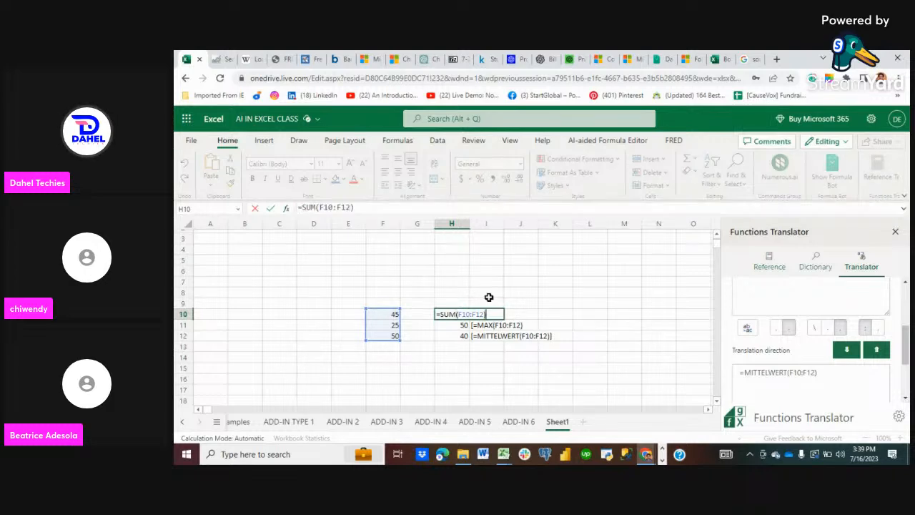
click(493, 313)
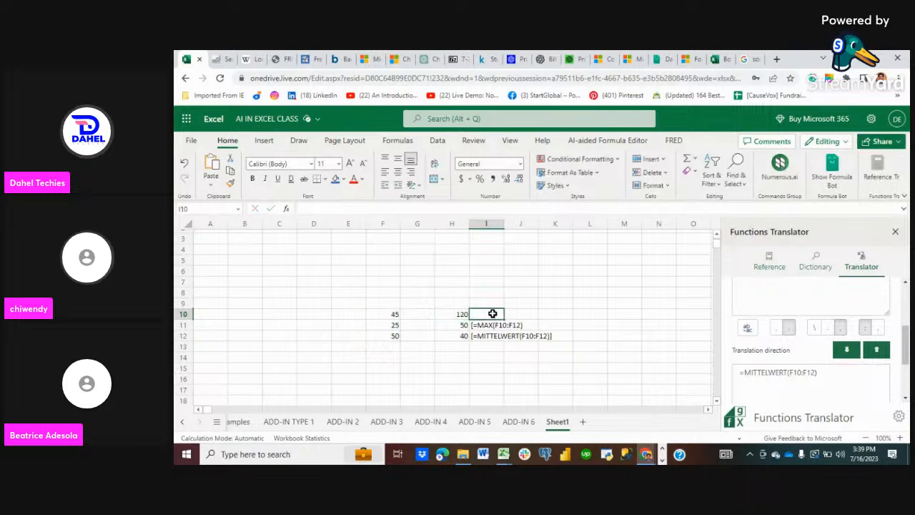
text(120)
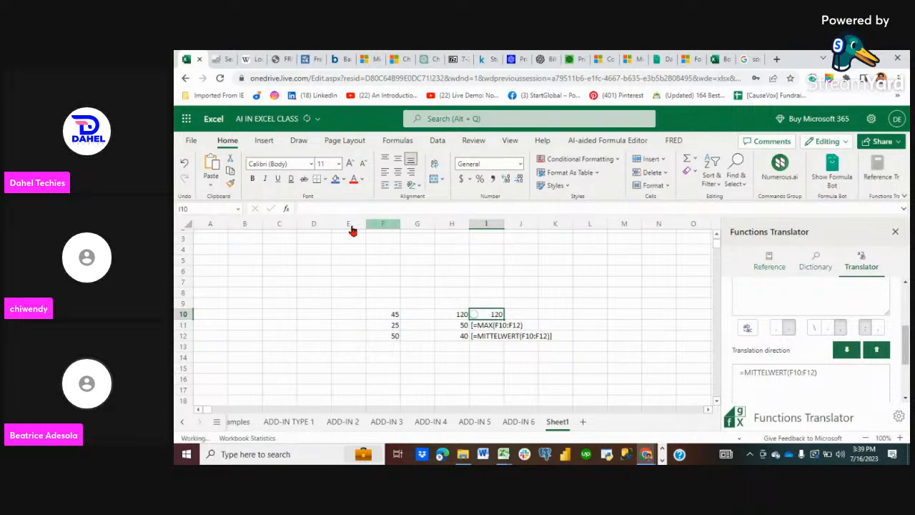
click(315, 207)
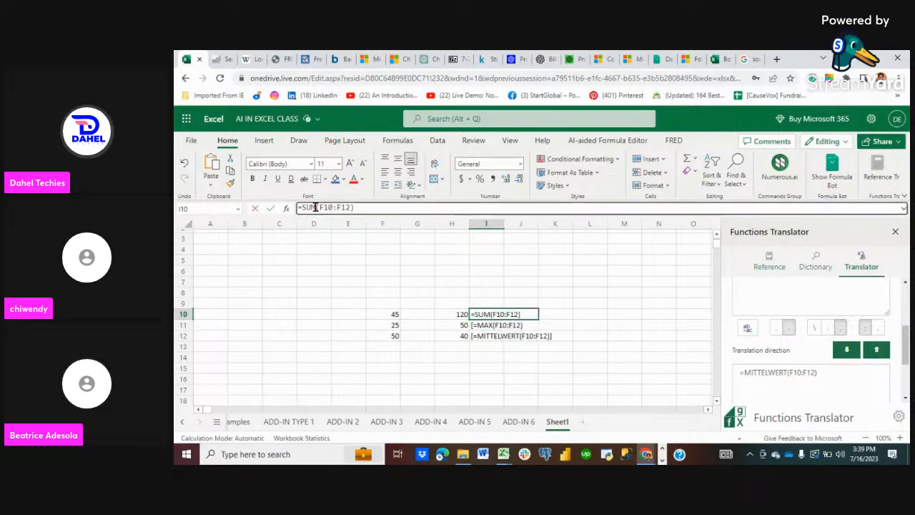
text(M)
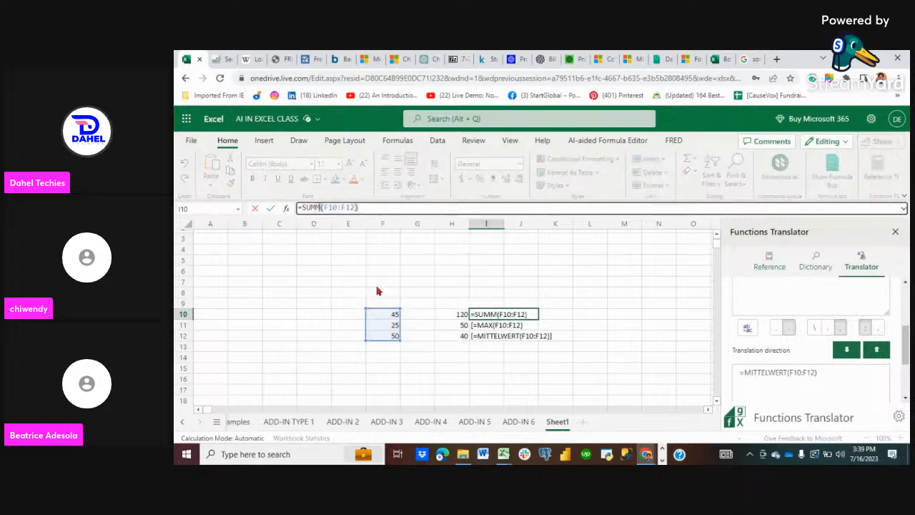
text(E)
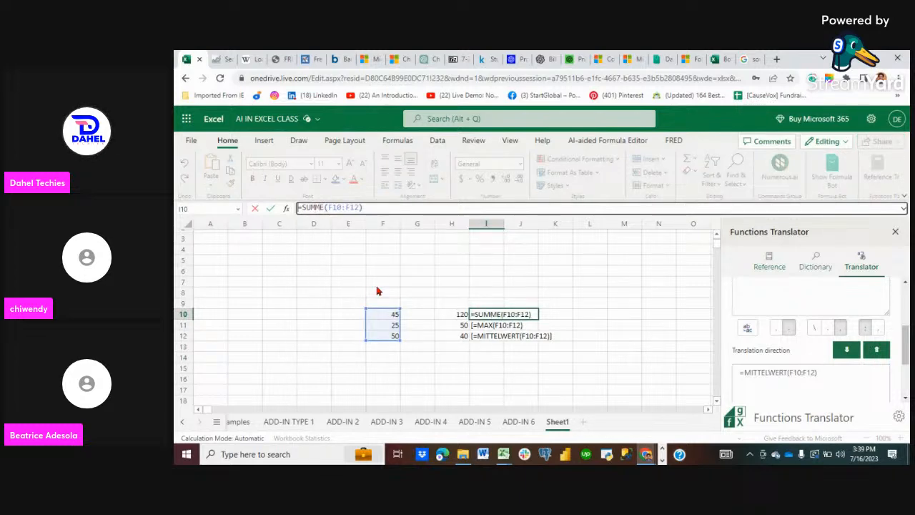
key(Return)
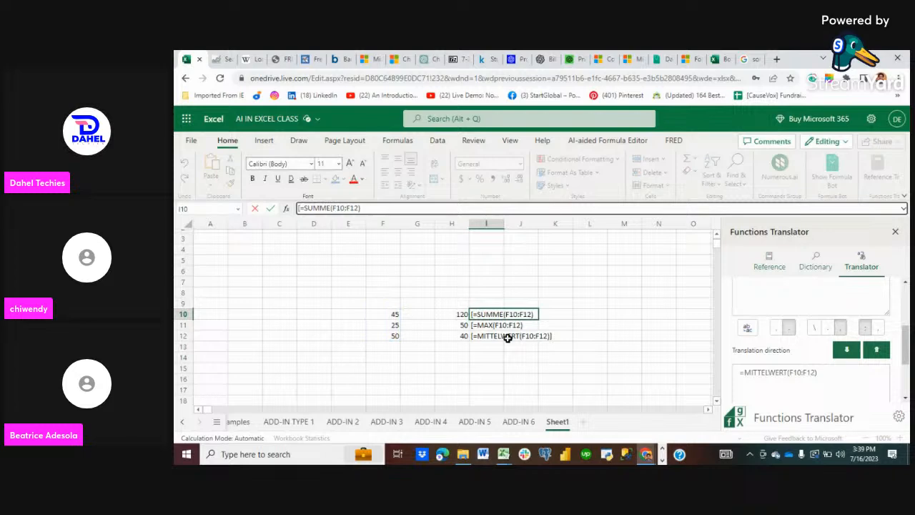
click(541, 364)
Label F9 AMOUNT, H9 CALCULATION, I9 GERMAN and J9 ENGLISH, then select F9:K13.
click(390, 301)
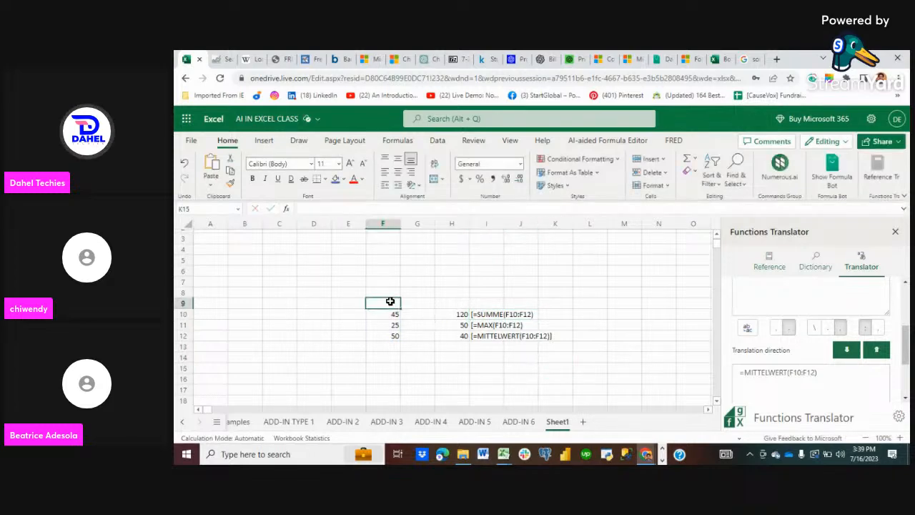
text(AMOUNT)
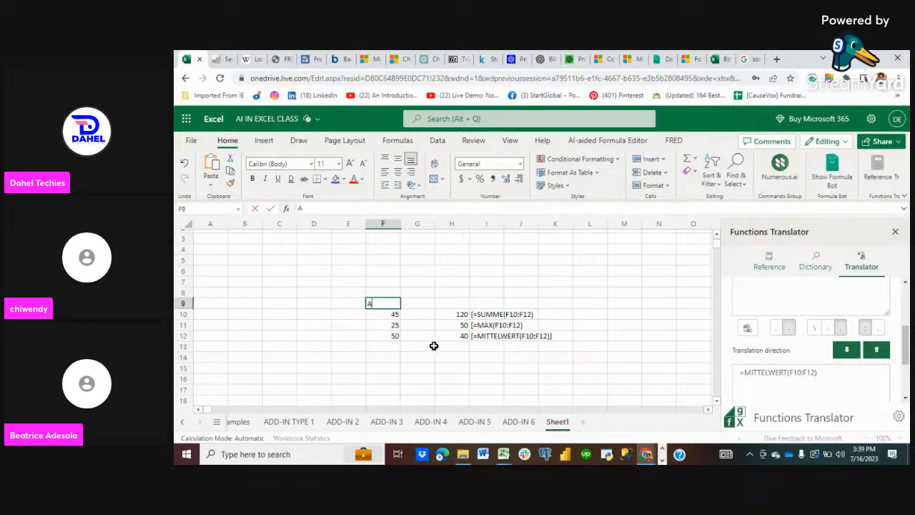
click(450, 301)
text(CLA)
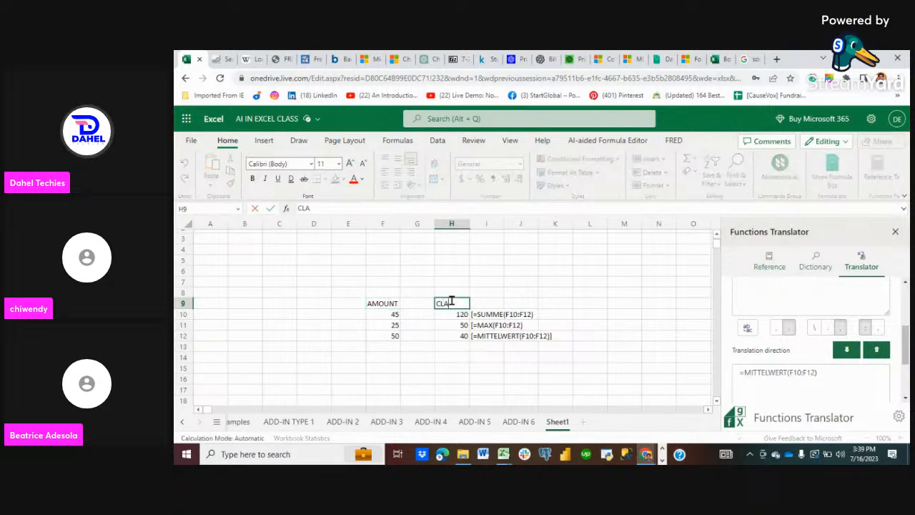
text(U)
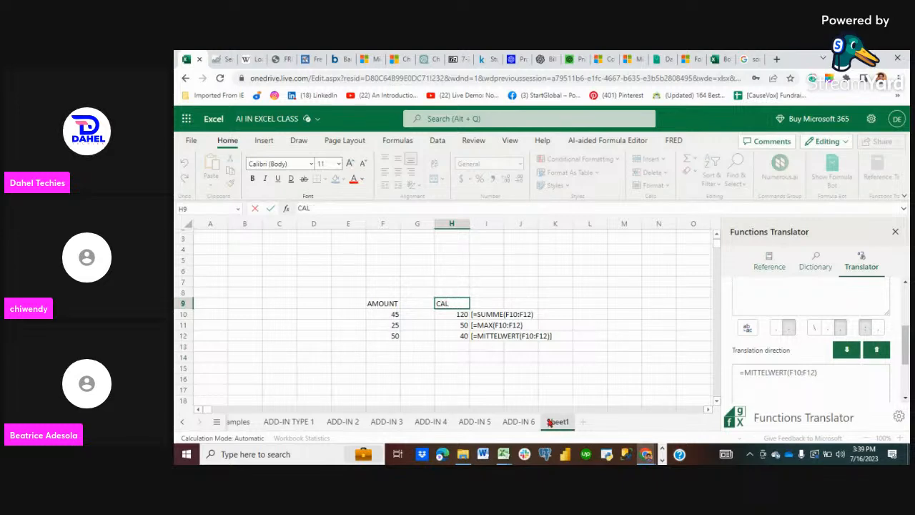
text(CULATION)
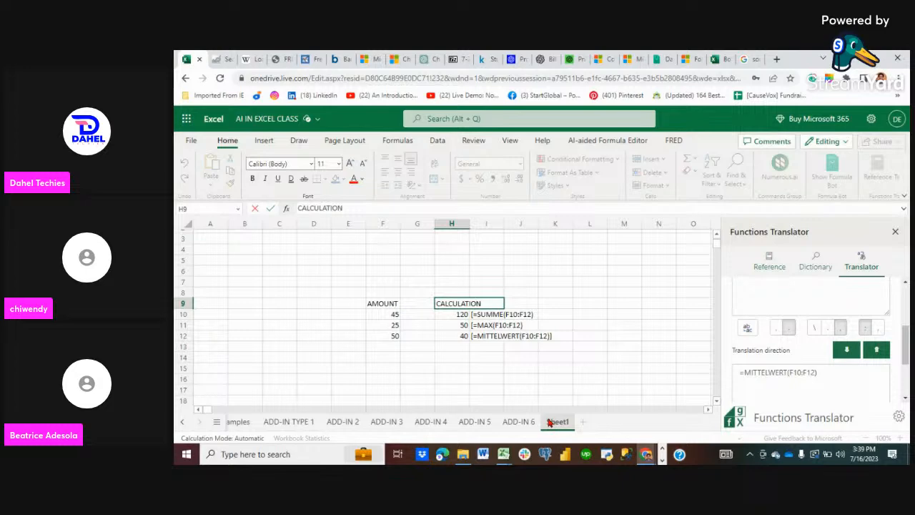
key(Tab)
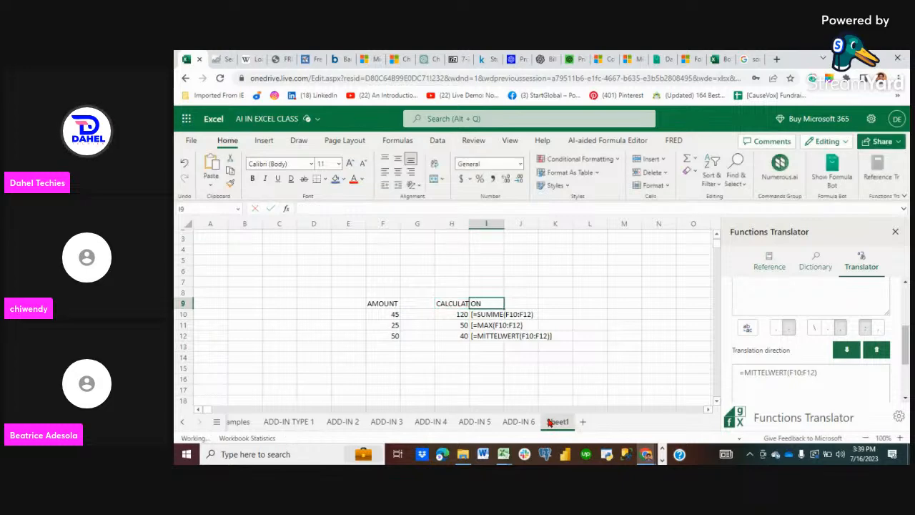
text(GERMAN)
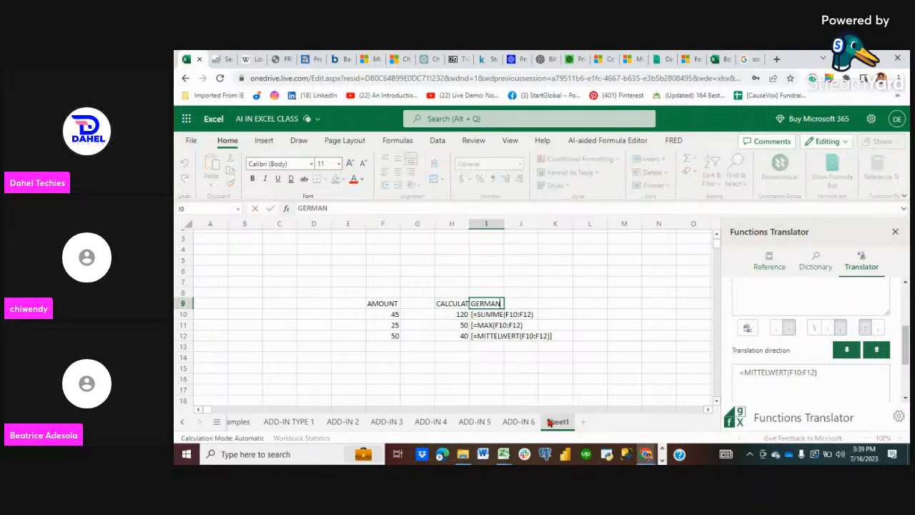
key(Tab)
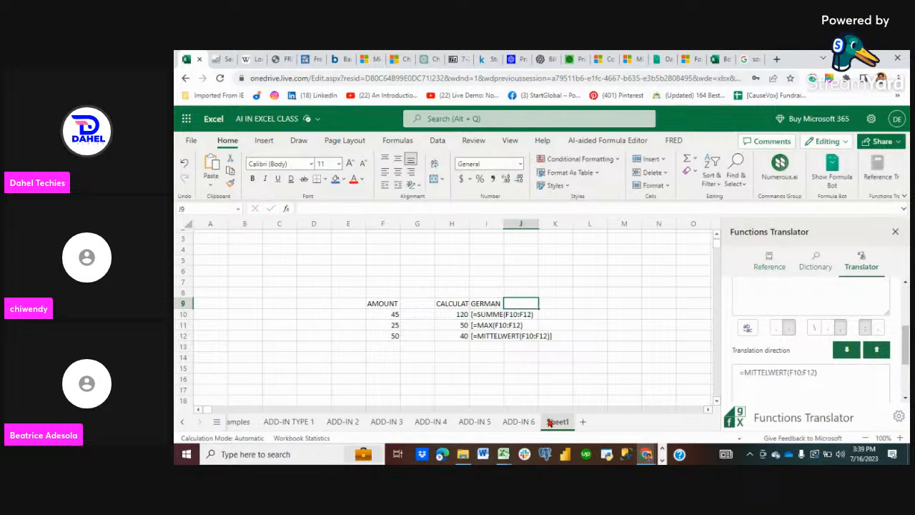
text(ENGLISH)
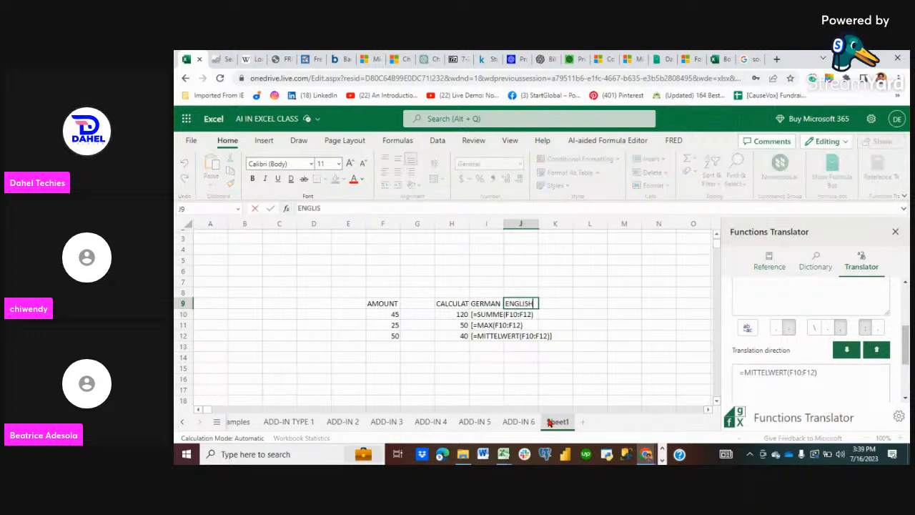
drag(389, 303, 542, 345)
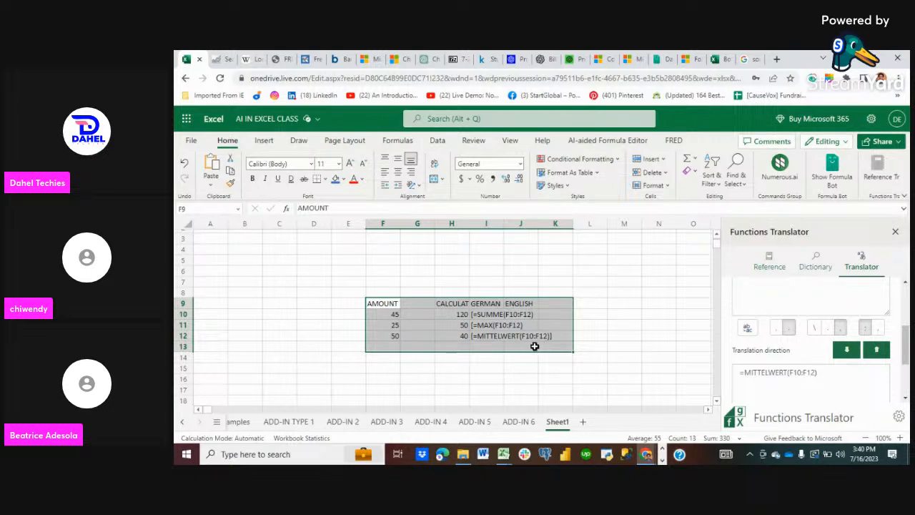
Autofit column I, enter [=SUM(), [=MAX() and [=AVERAGE() in J10:J12, then autofit column J.
click(474, 370)
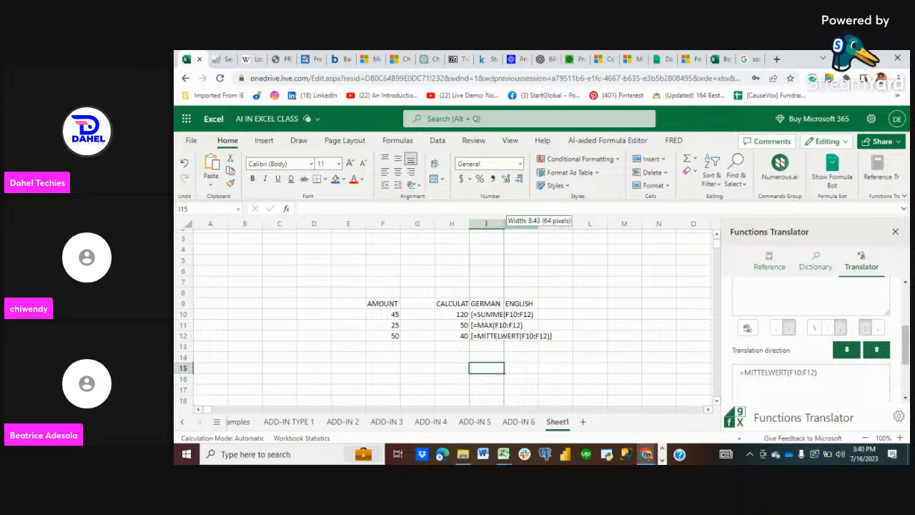
double_click(505, 224)
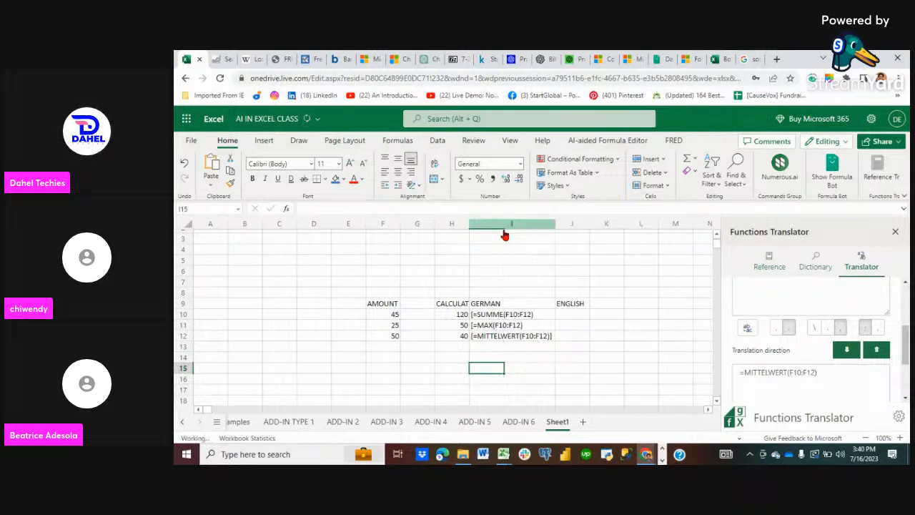
click(576, 314)
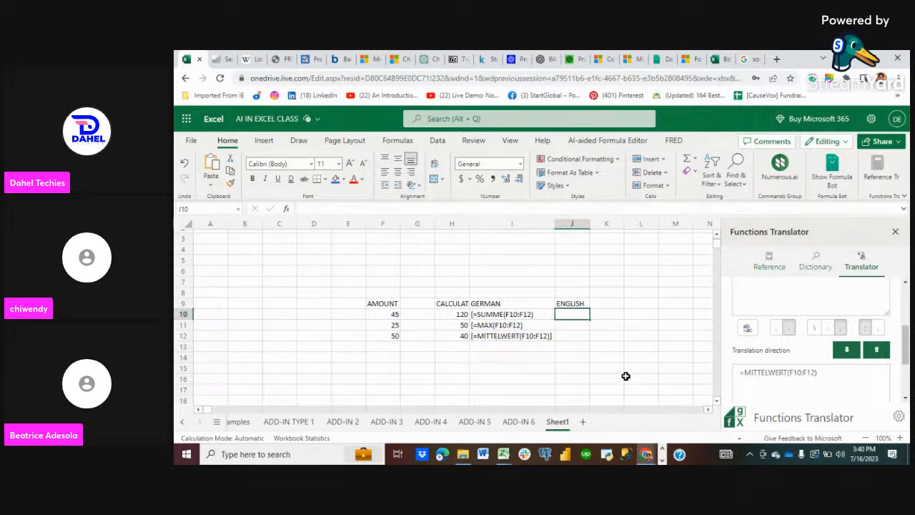
text(=)
key(BackSpace)
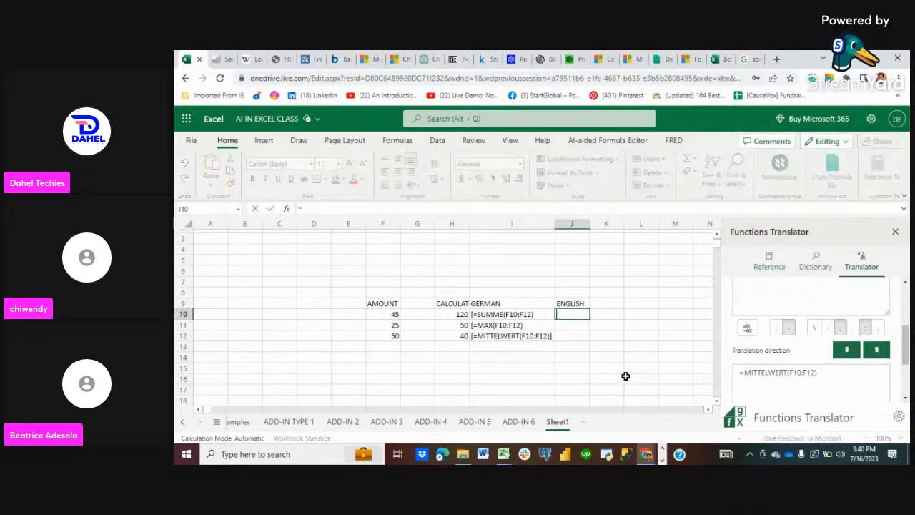
text([)
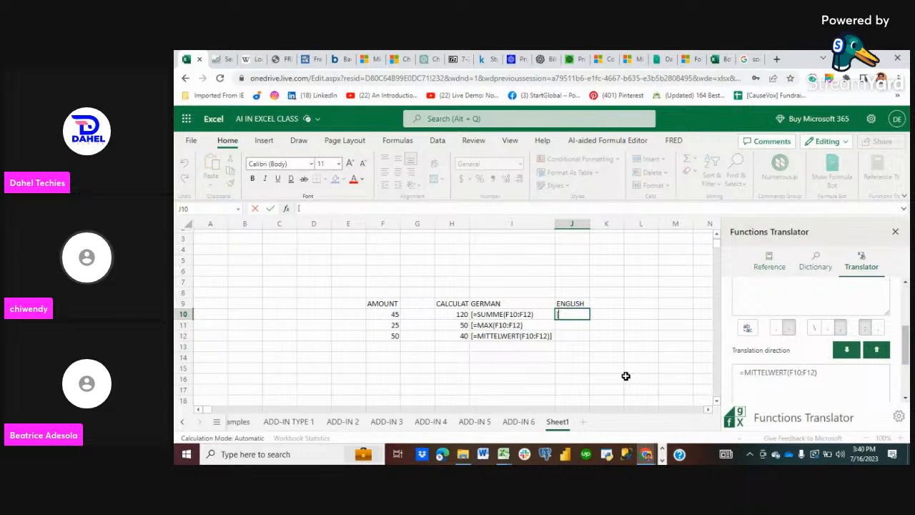
text(=S)
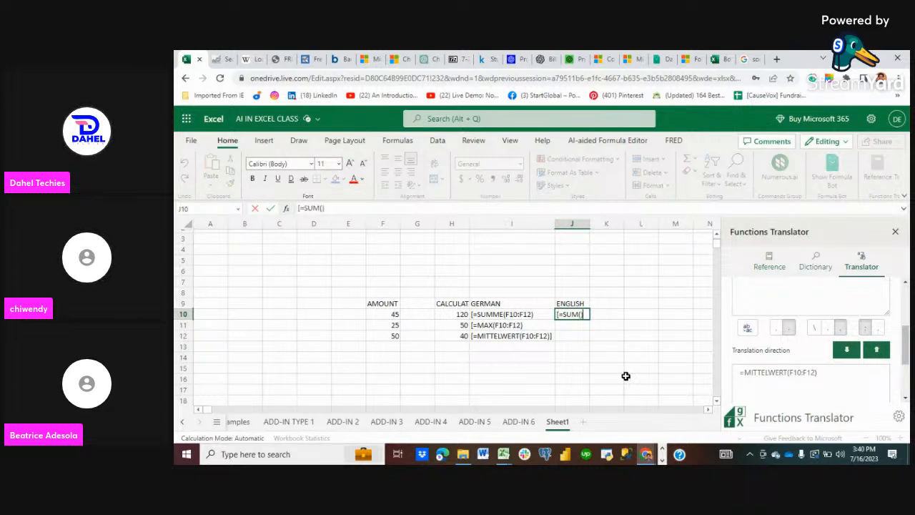
text(UM())
key(Return)
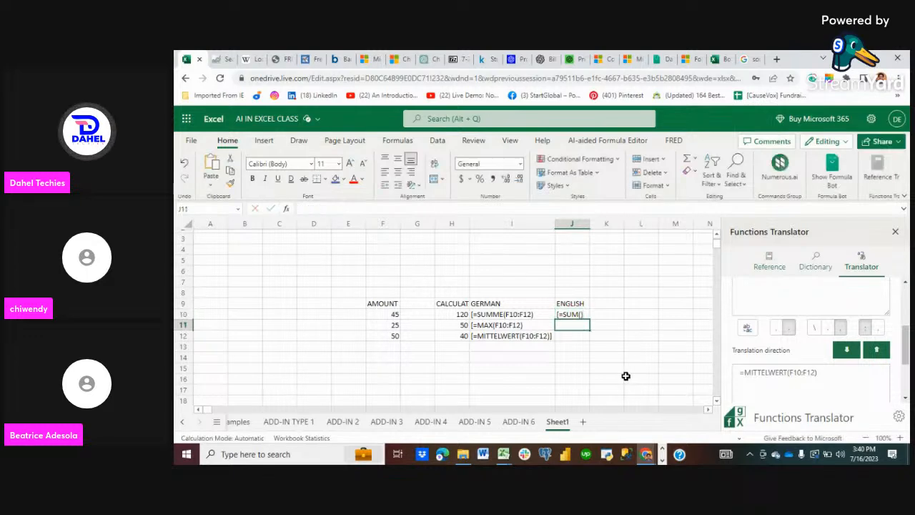
text([=MAX()
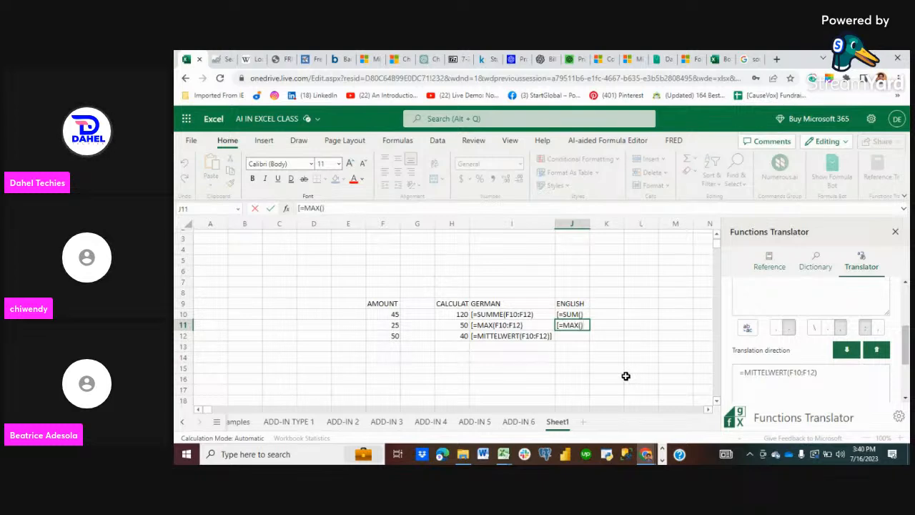
key(Return)
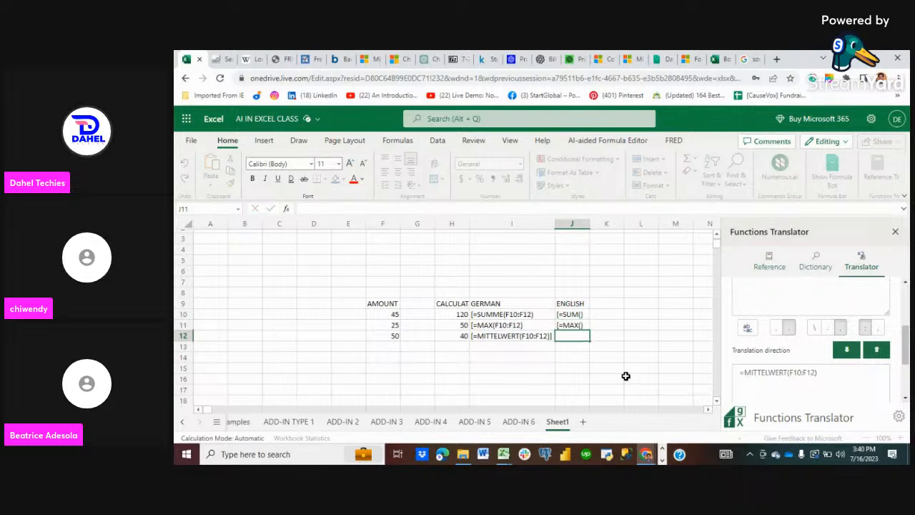
text([)
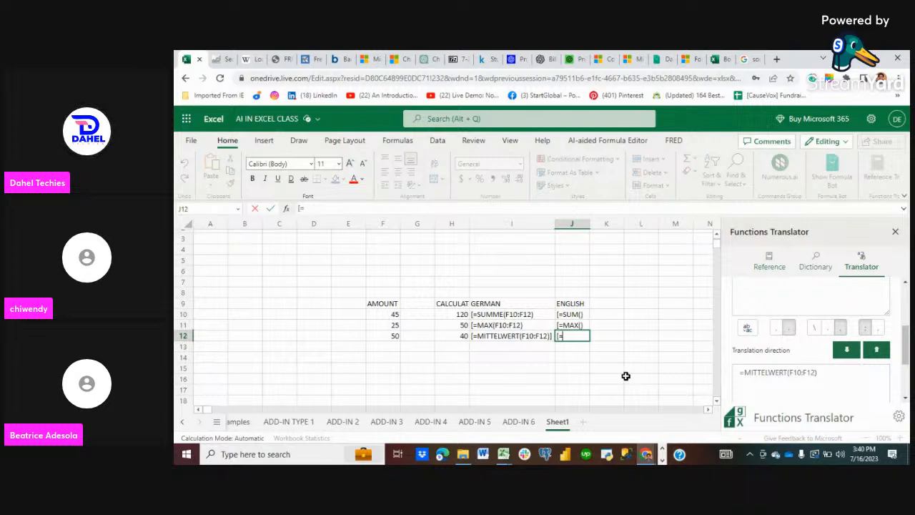
text(=AVER)
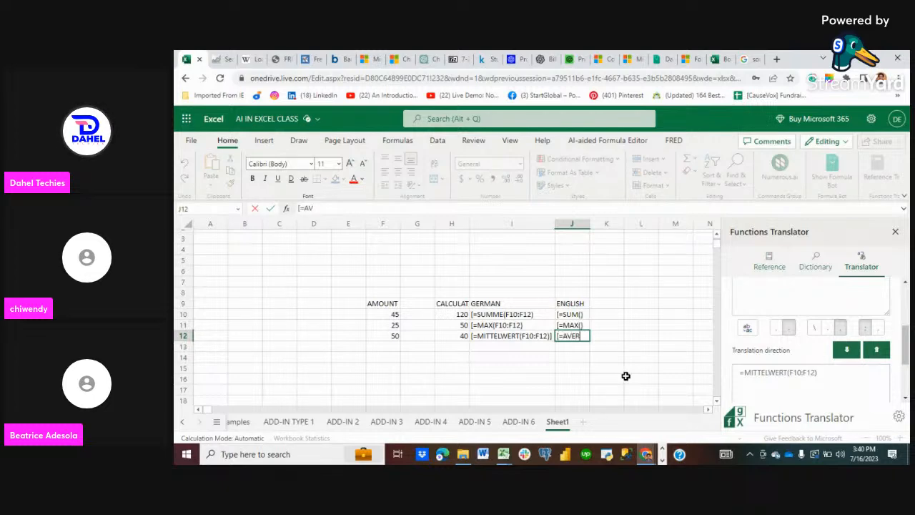
text(AGE)
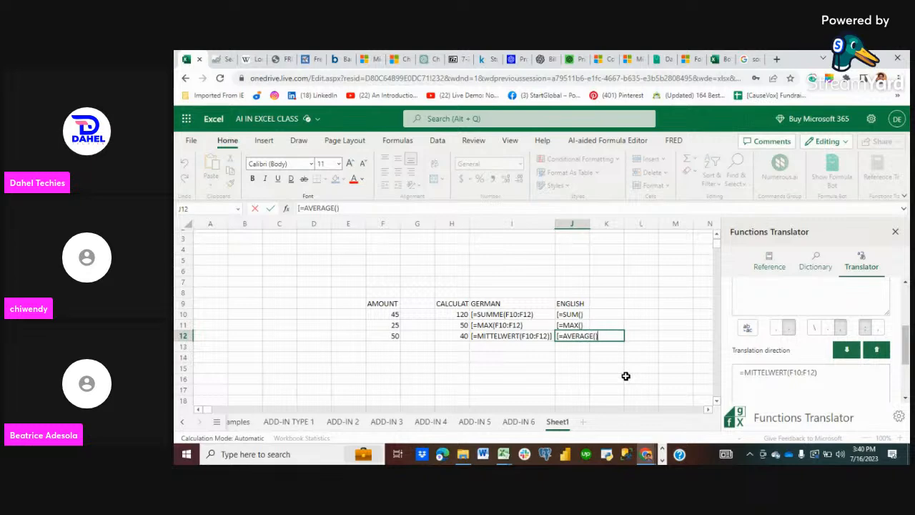
text(())
click(666, 369)
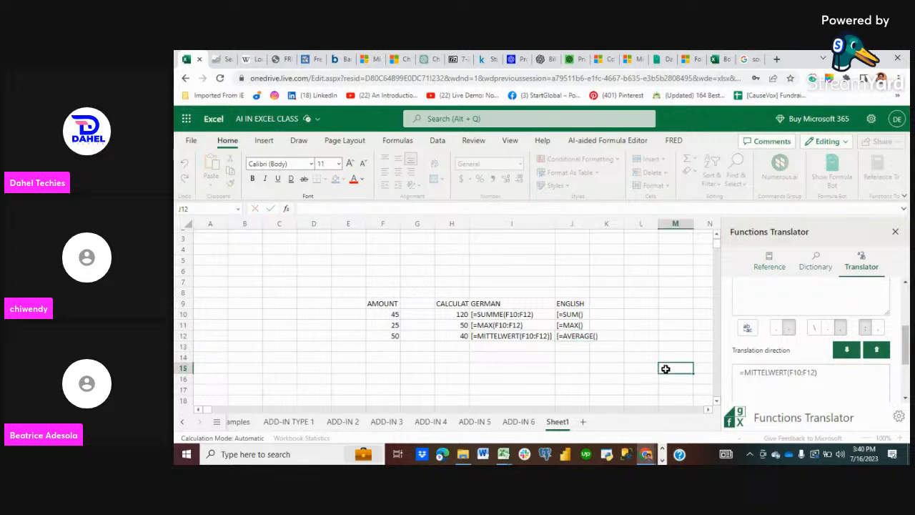
double_click(590, 230)
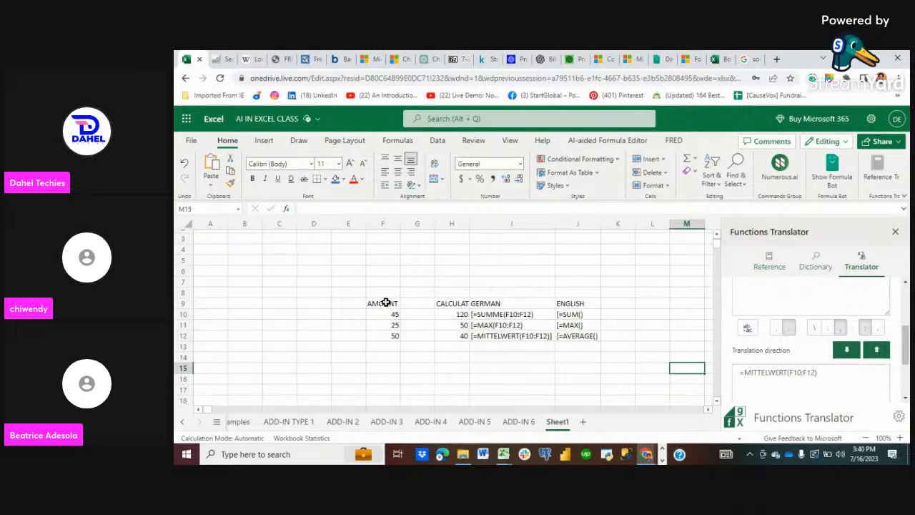
Convert the AMOUNT-to-ENGLISH range into a table with headers.
drag(385, 303, 593, 336)
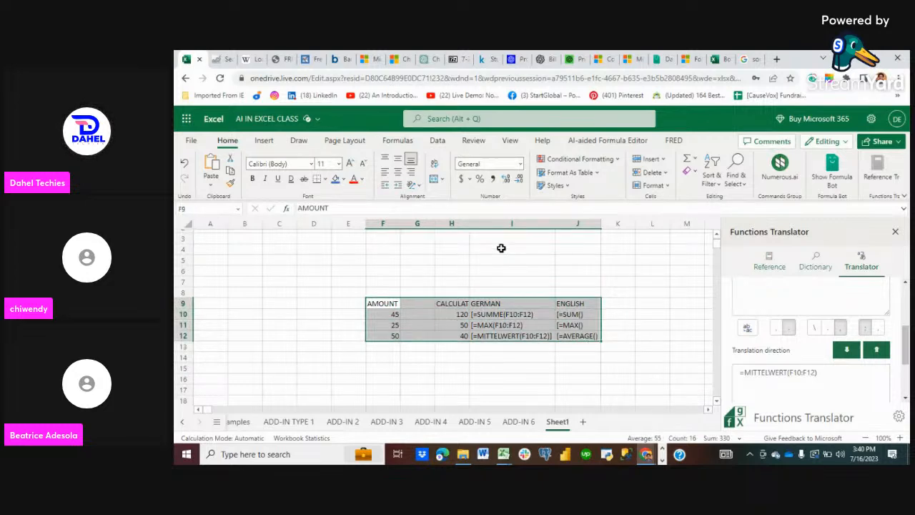
key(ctrl+t)
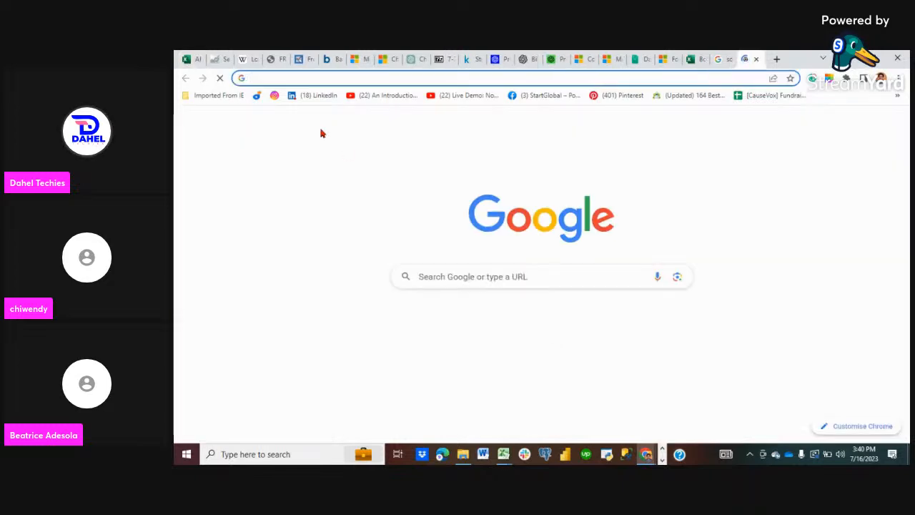
click(193, 61)
click(265, 142)
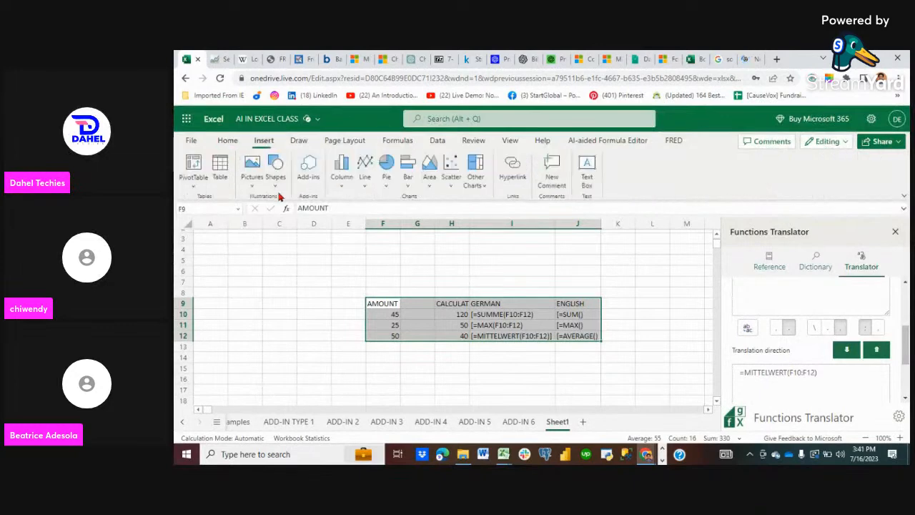
click(220, 170)
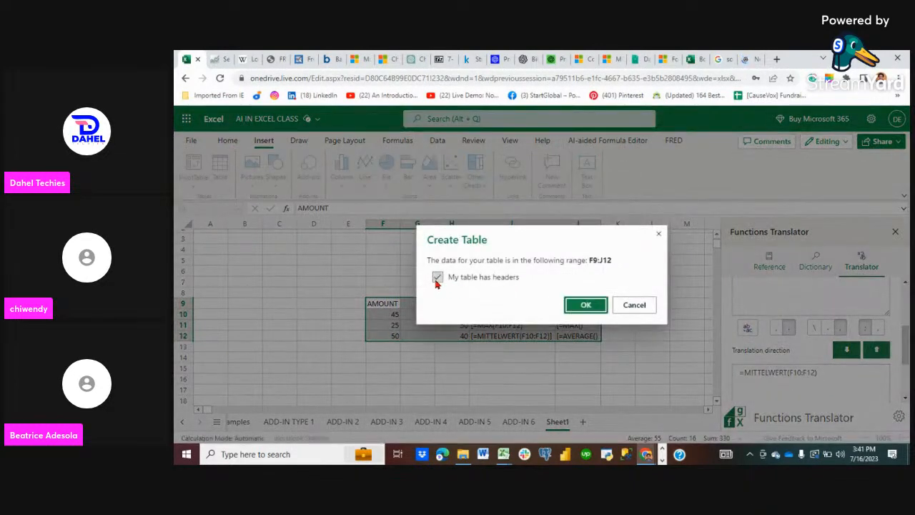
click(586, 305)
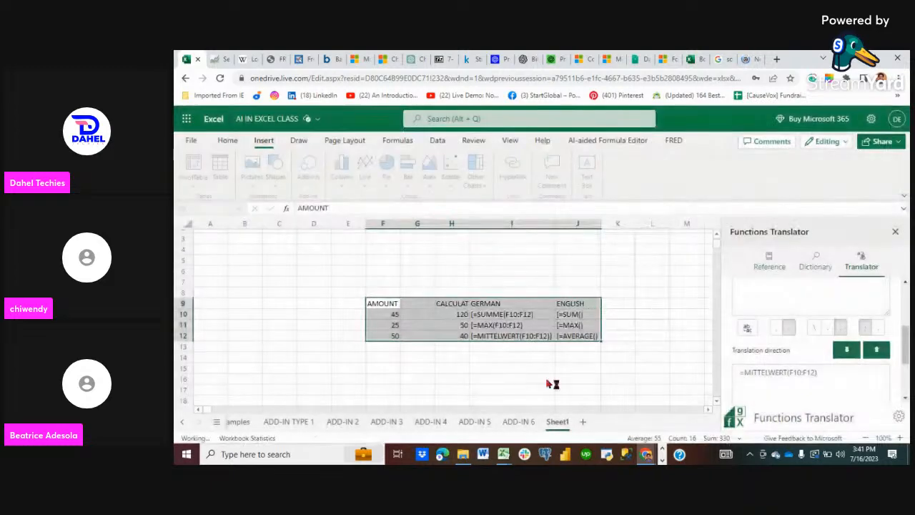
Delete the empty Column1 from the table.
click(498, 357)
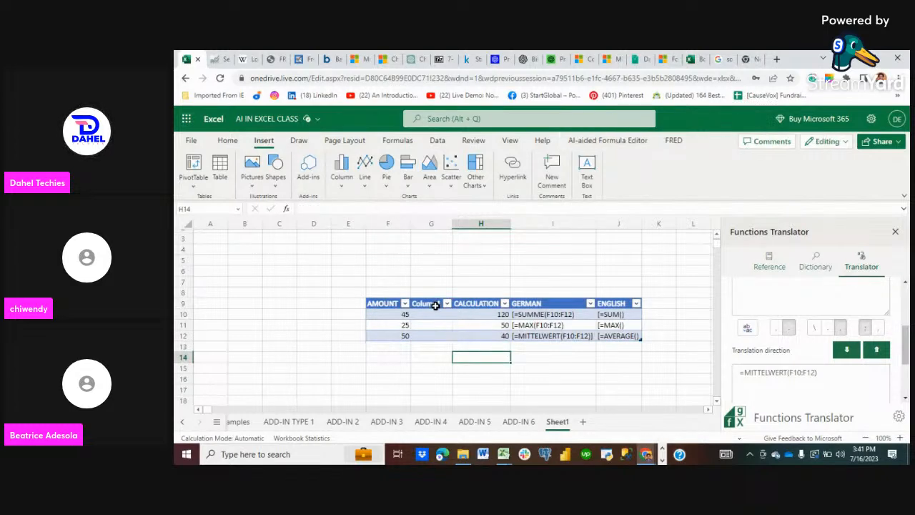
drag(434, 305, 438, 333)
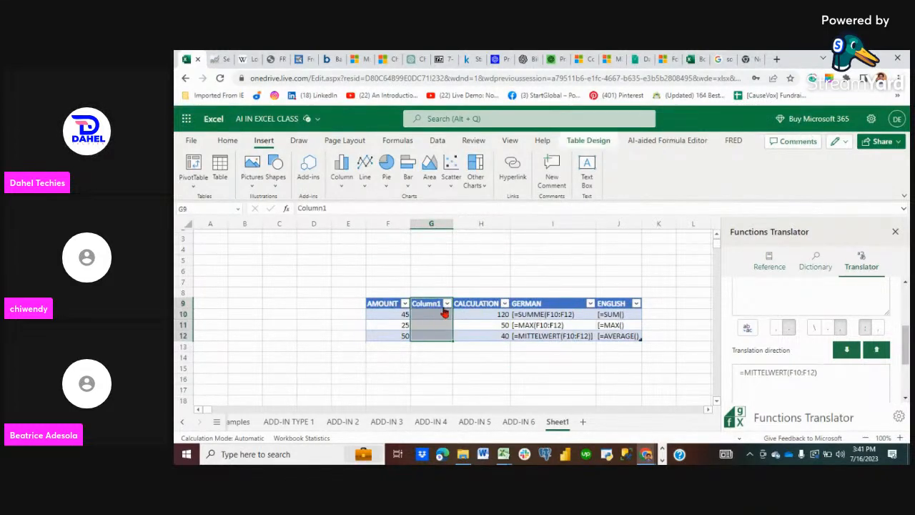
right_click(443, 318)
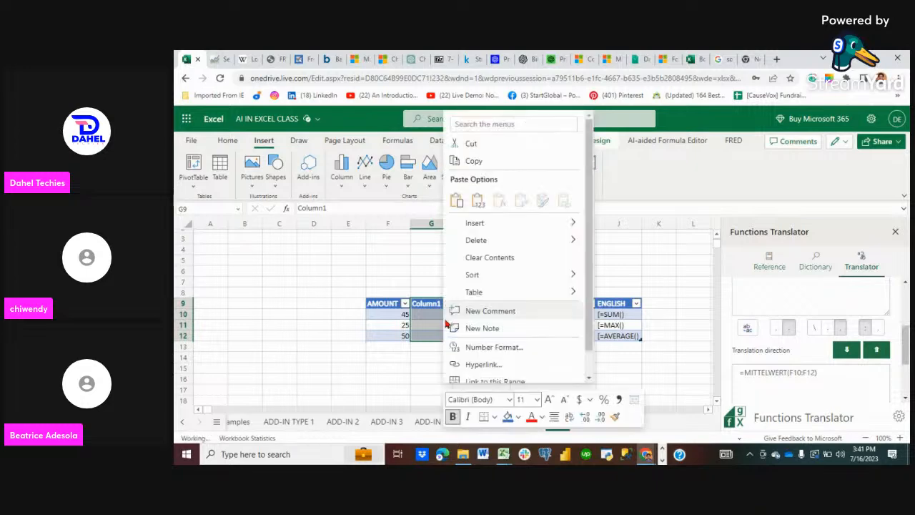
mouse_move(499, 298)
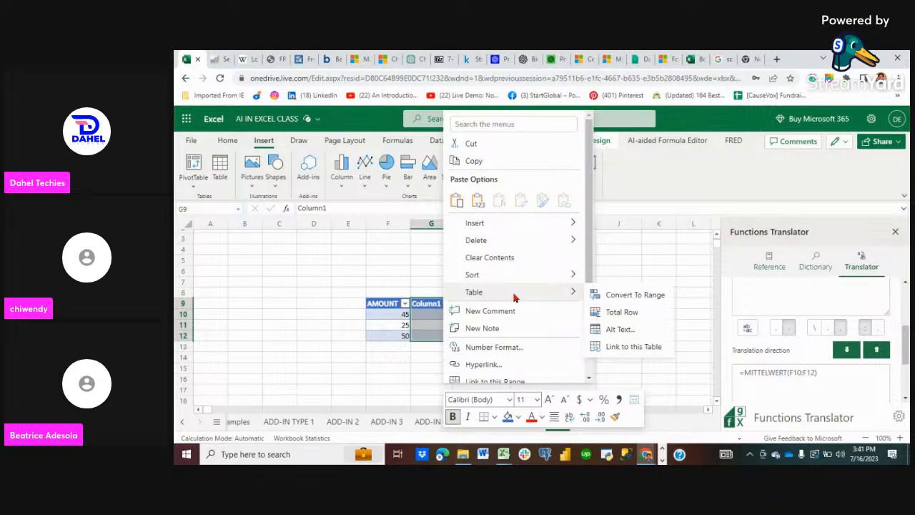
scroll(513, 297, down, 1)
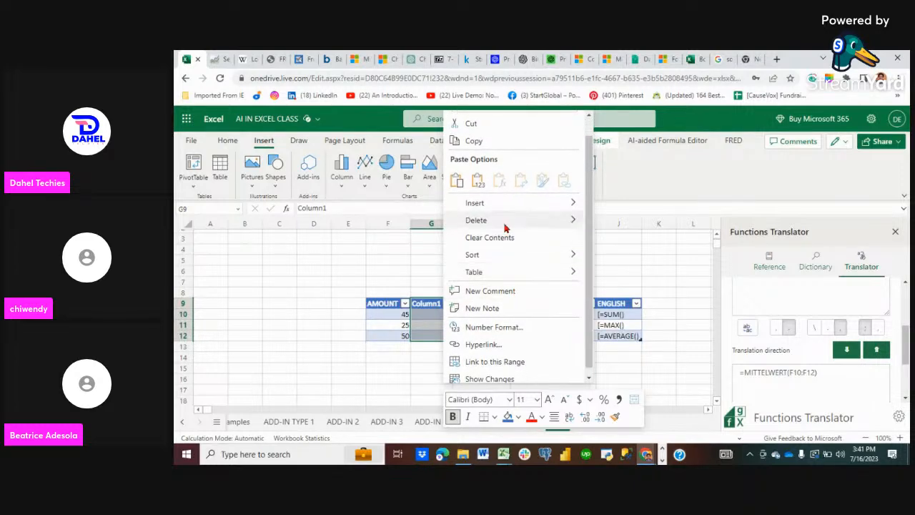
mouse_move(508, 222)
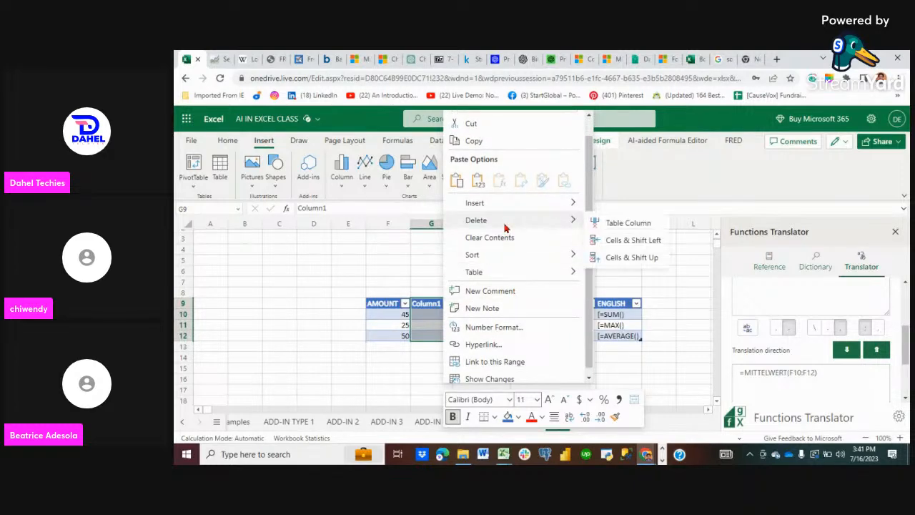
click(626, 226)
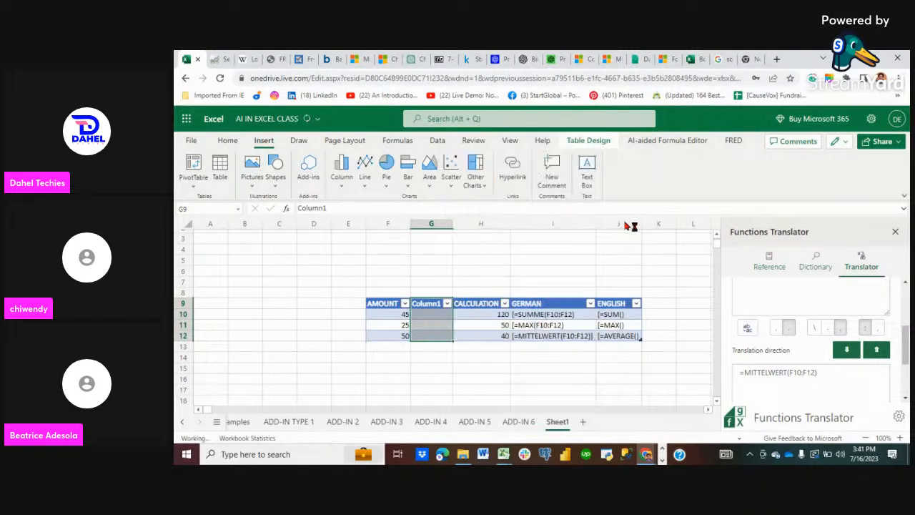
click(476, 378)
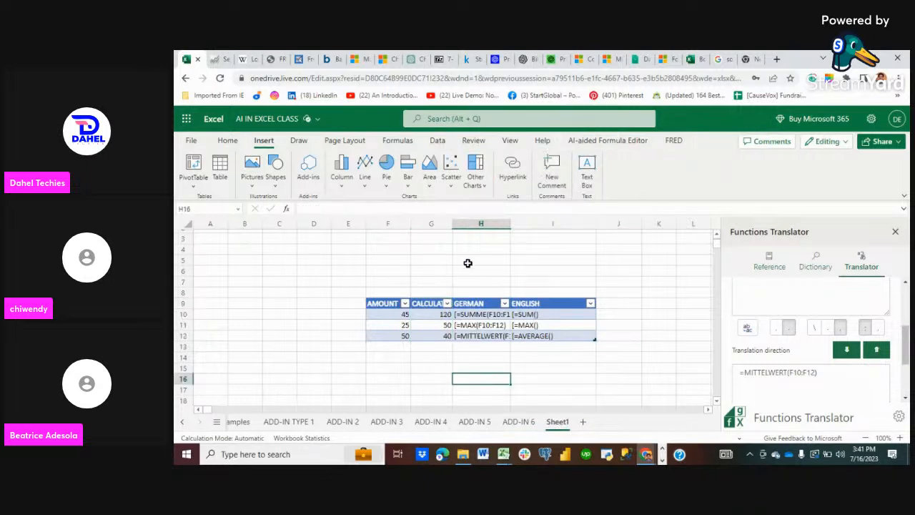
Widen column G and type the title FUNCTIONS TRANSLATOR ADD-IN in G4.
drag(452, 223, 470, 223)
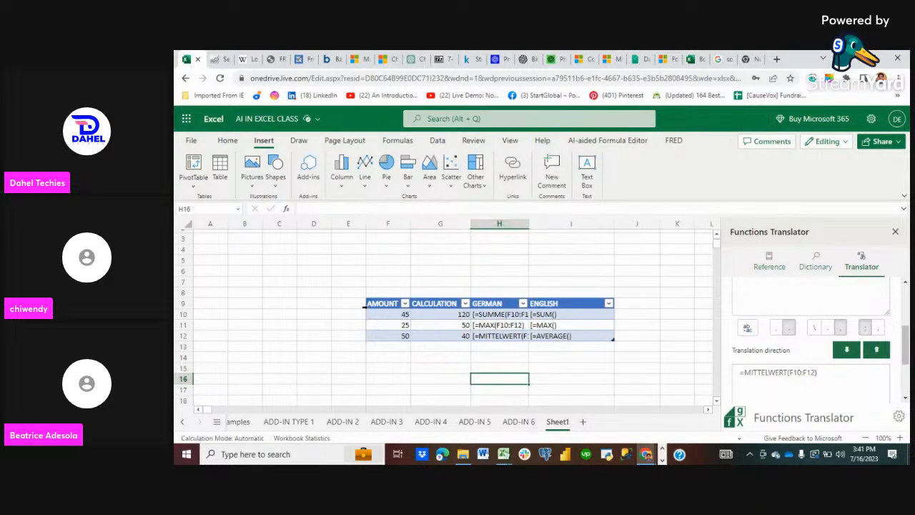
click(425, 250)
scroll(508, 289, up, 1)
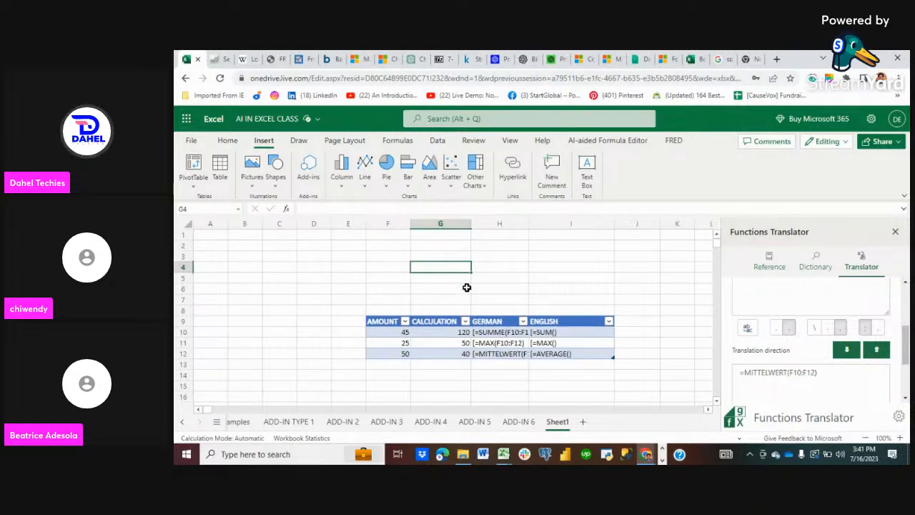
text(FUNCTIOINS)
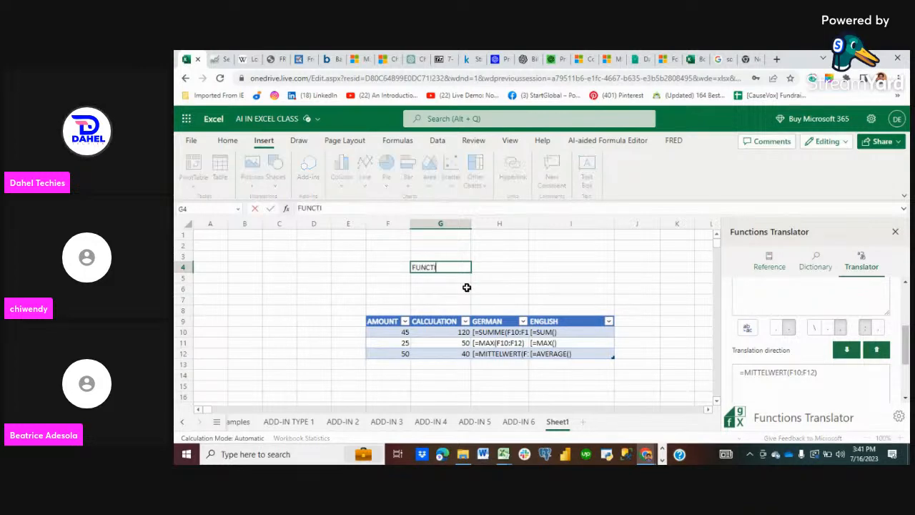
key(BackSpace)
key(BackSpace)
key(BackSpace)
text(NS)
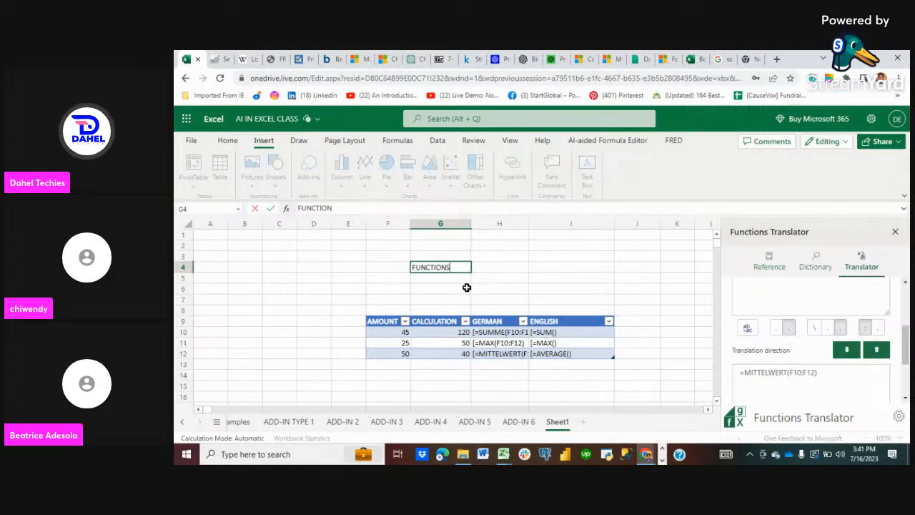
text( TRAN)
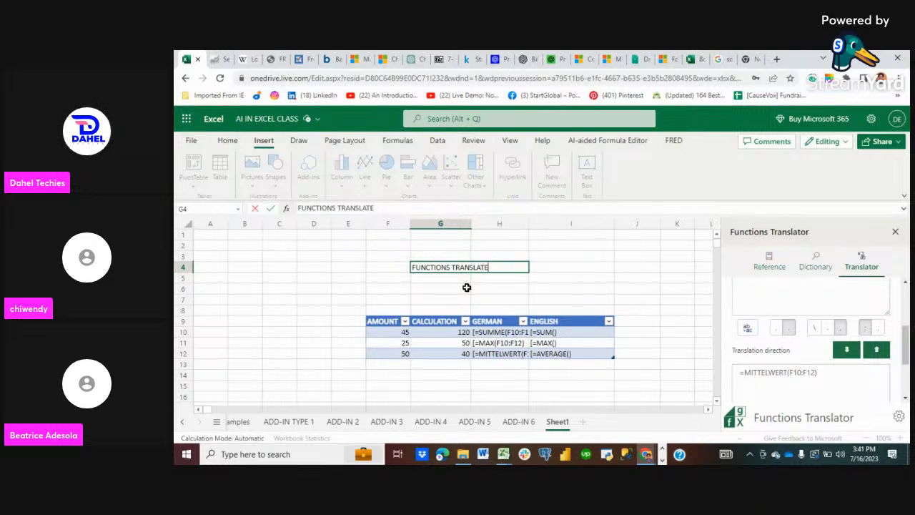
text(SLATOR ADD-IN)
click(439, 289)
Set the title's font size to 18.
click(486, 270)
drag(486, 270, 506, 278)
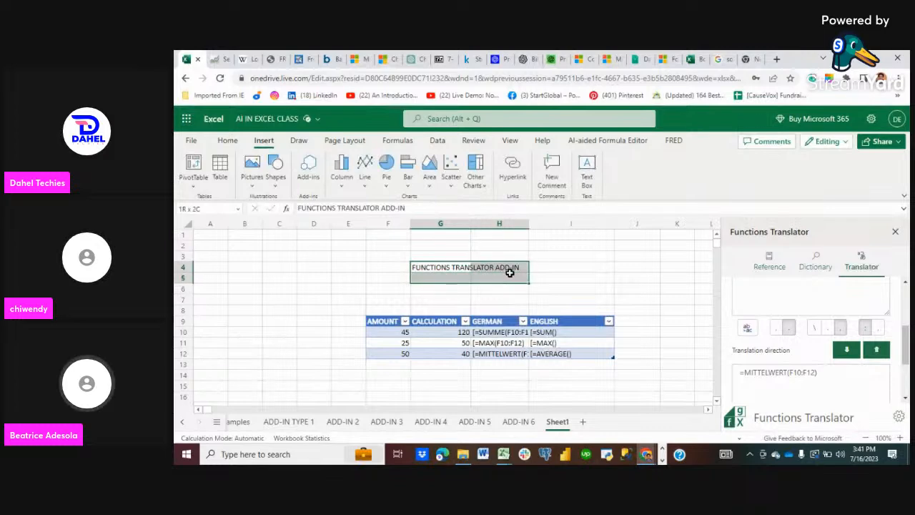
click(228, 141)
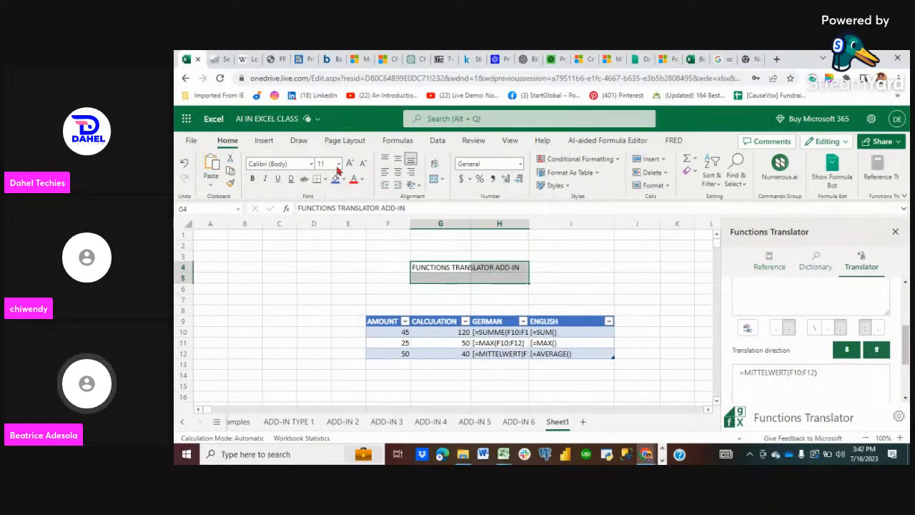
click(339, 164)
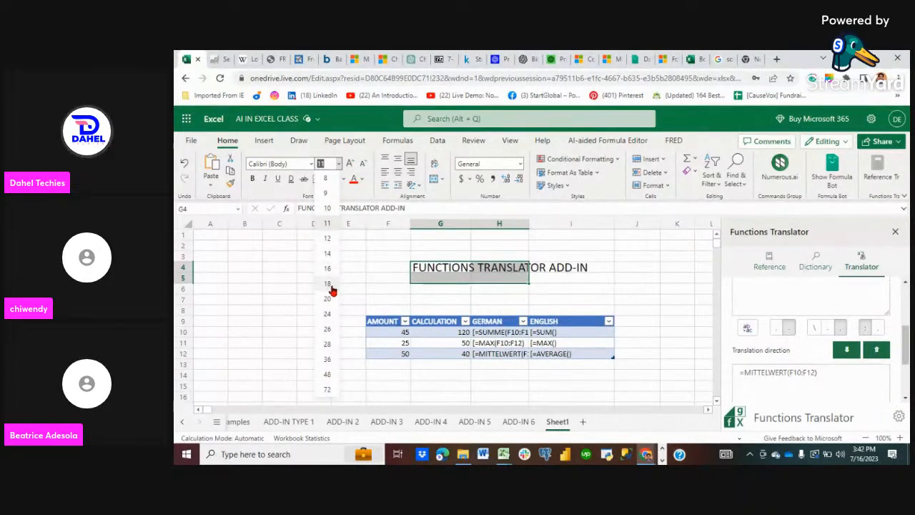
click(328, 285)
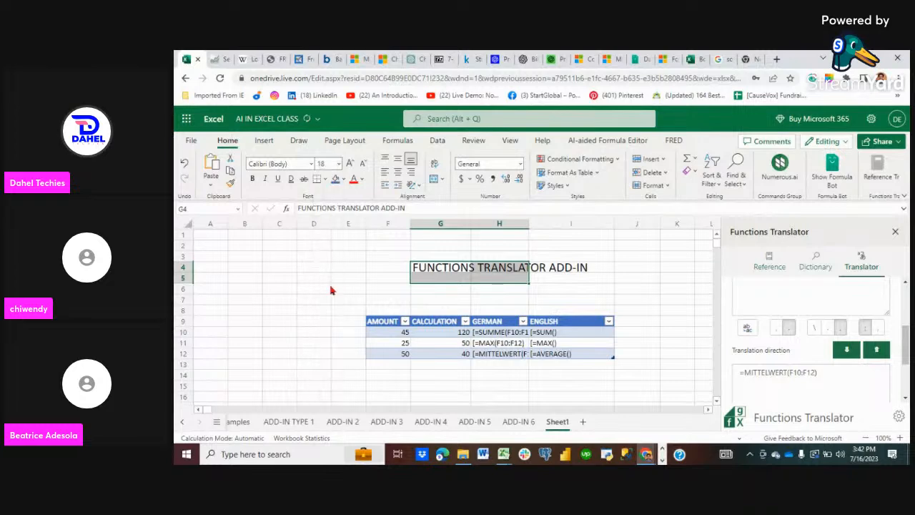
click(393, 273)
Fill the title cells G4:I4 with light green.
drag(429, 270, 569, 279)
click(443, 287)
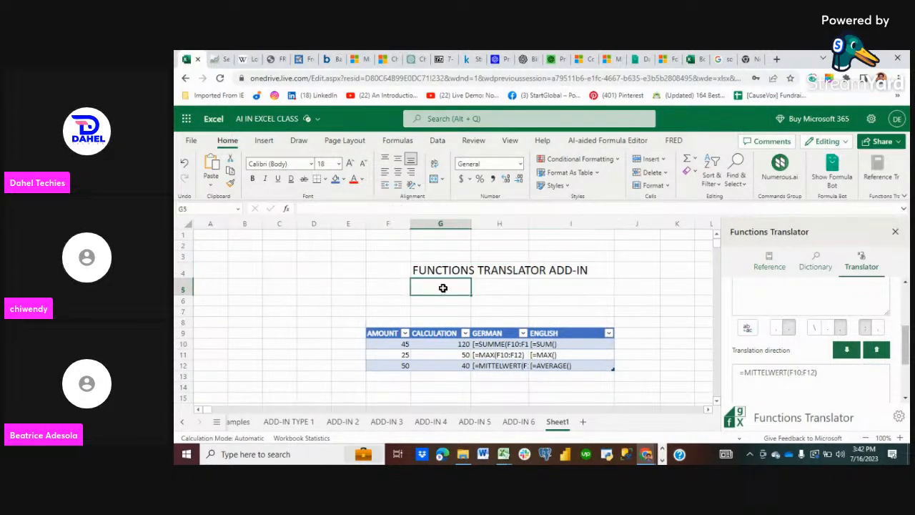
drag(420, 270, 578, 263)
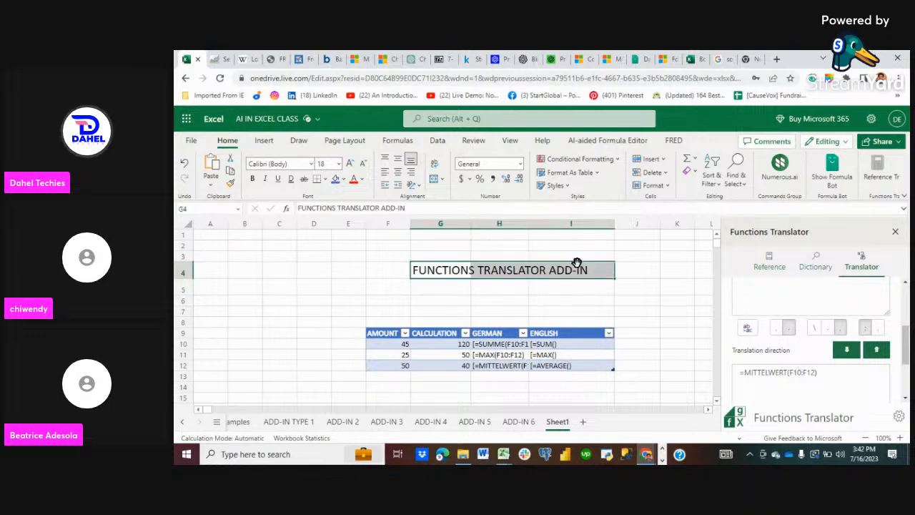
click(345, 180)
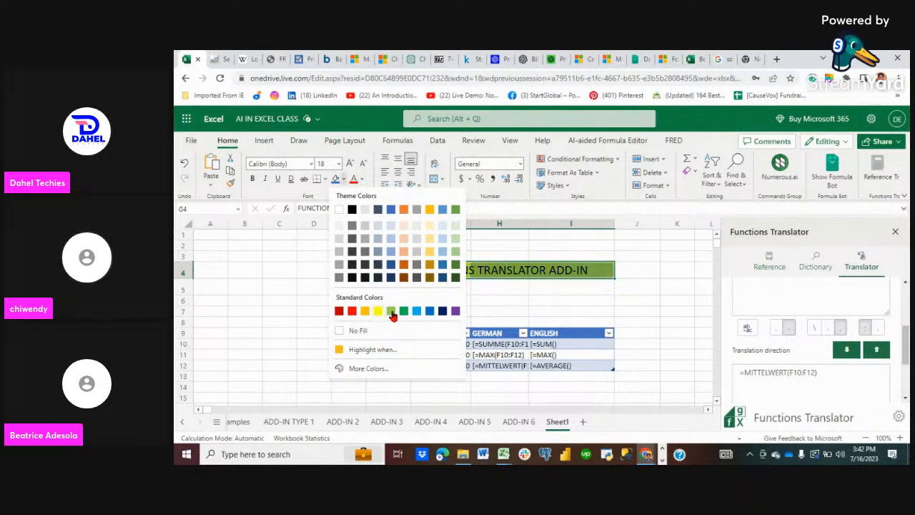
click(391, 312)
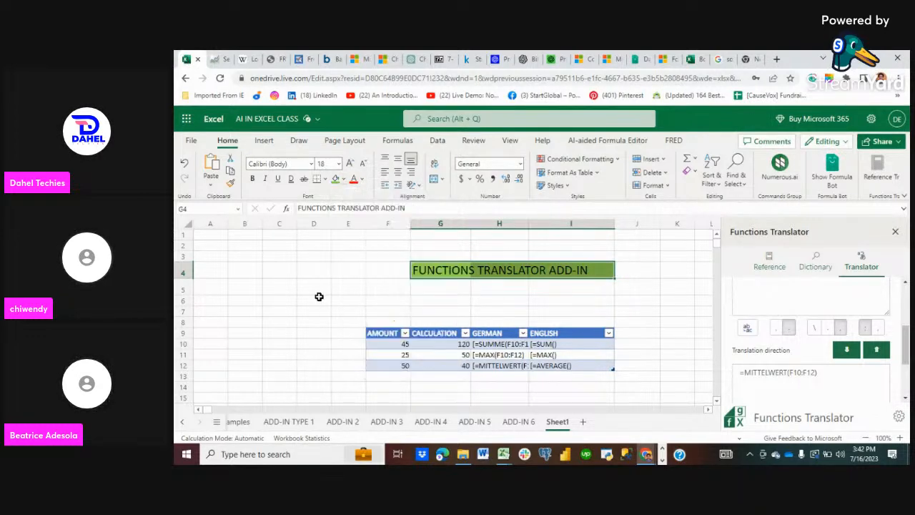
click(315, 293)
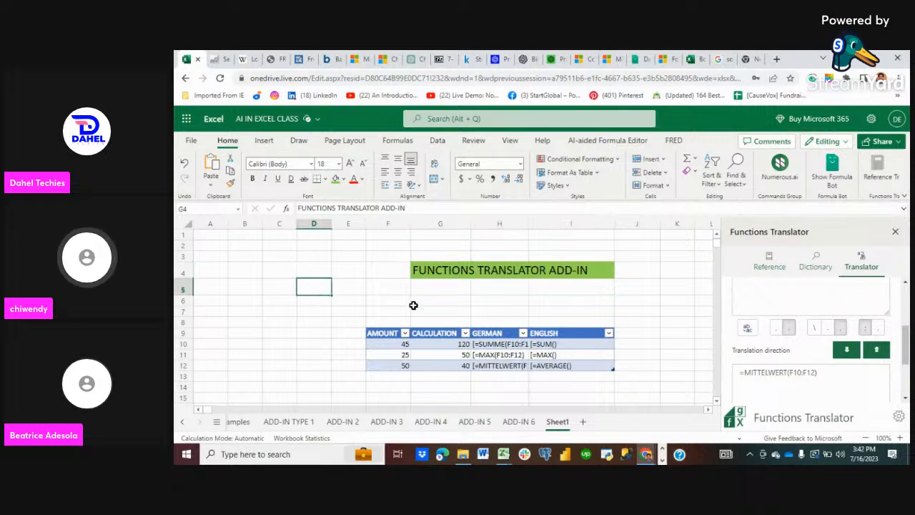
Change the worksheet name from Sheet1 to 'ADD-IN 7'.
double_click(558, 423)
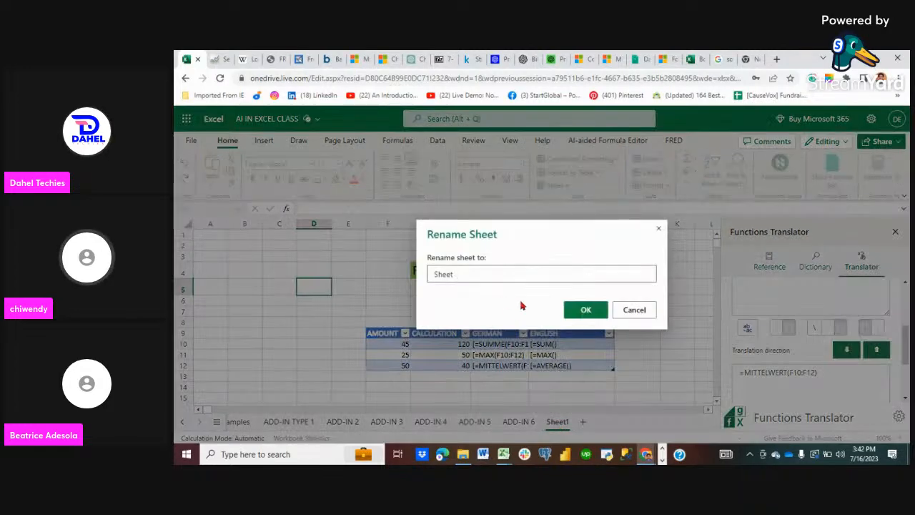
key(BackSpace)
key(BackSpace)
key(BackSpace)
key(BackSpace)
key(BackSpace)
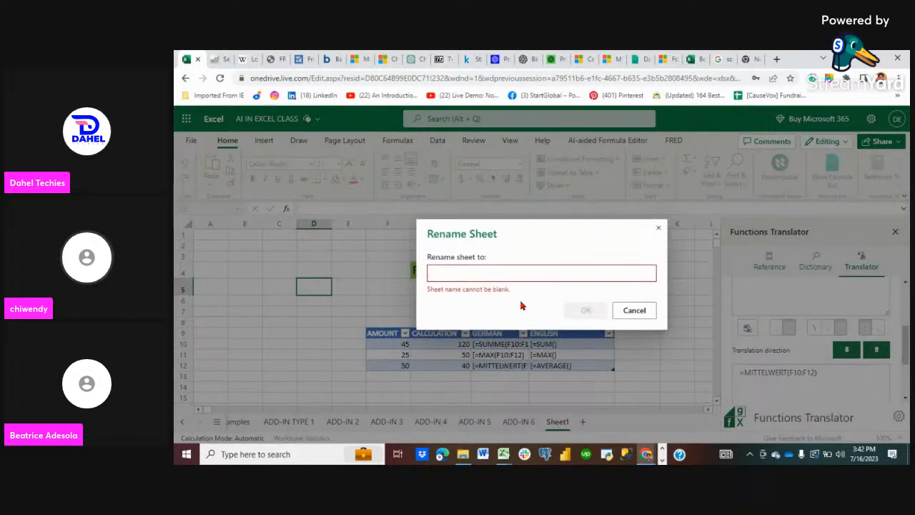
text(ADD)
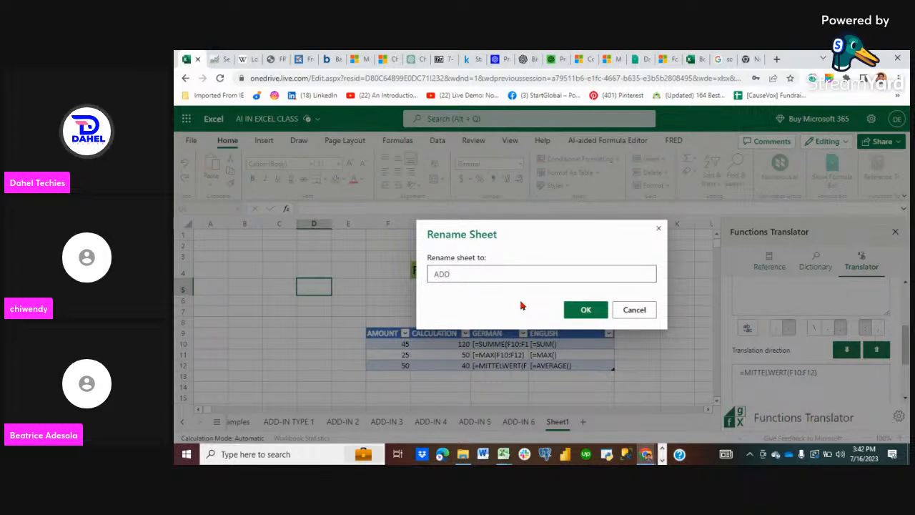
text(-IN 7)
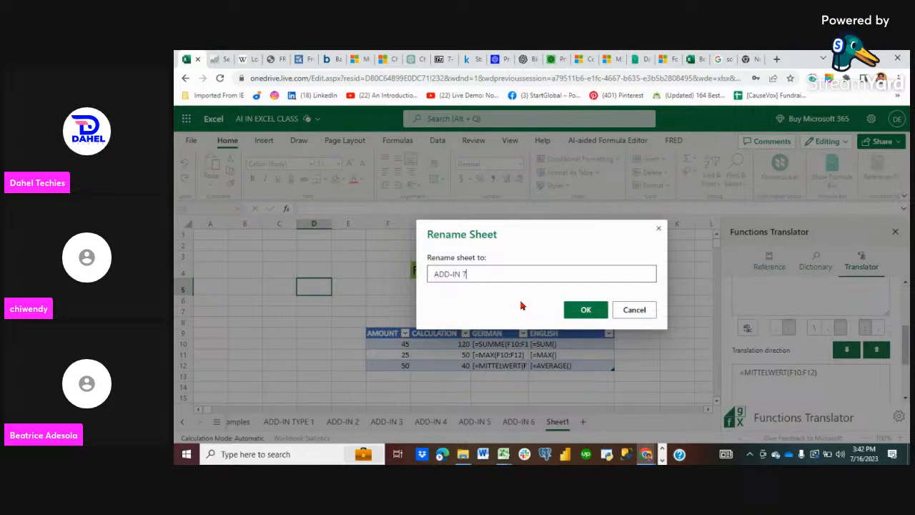
key(Return)
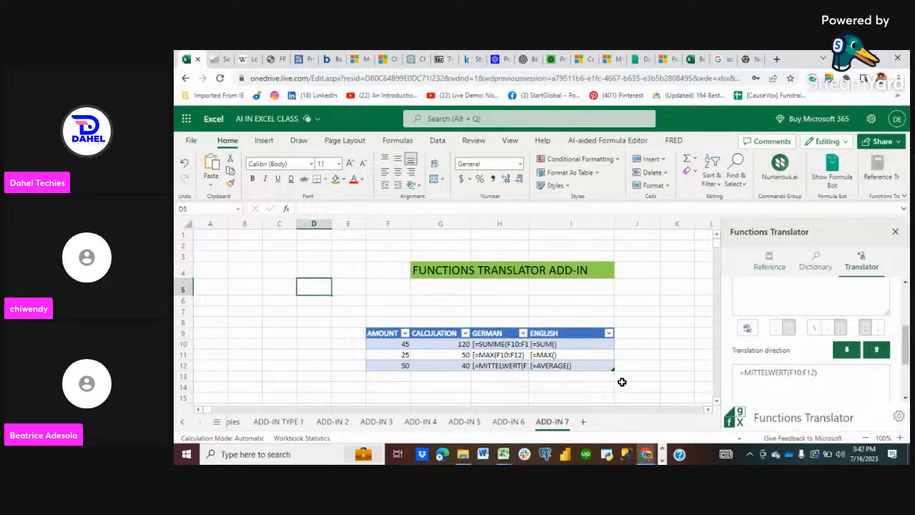
Add a new blank worksheet and open the Office Add-ins store.
click(583, 422)
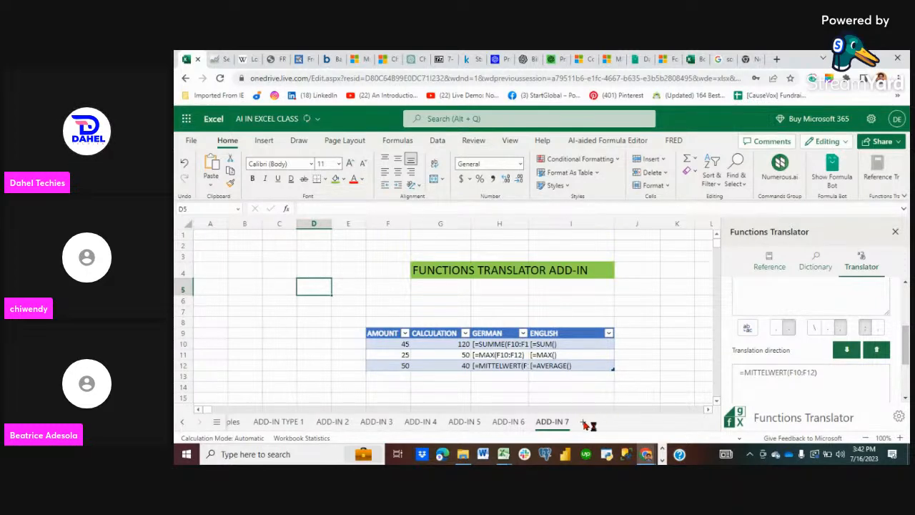
click(264, 141)
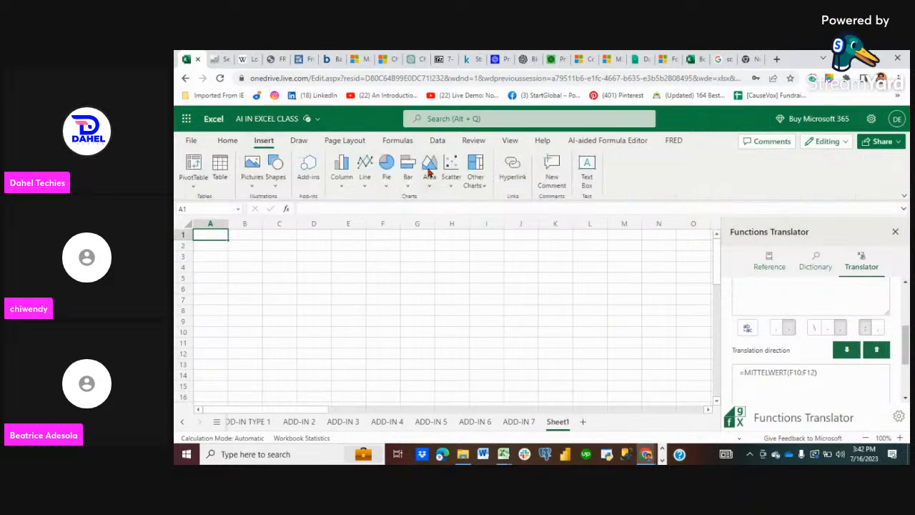
click(308, 167)
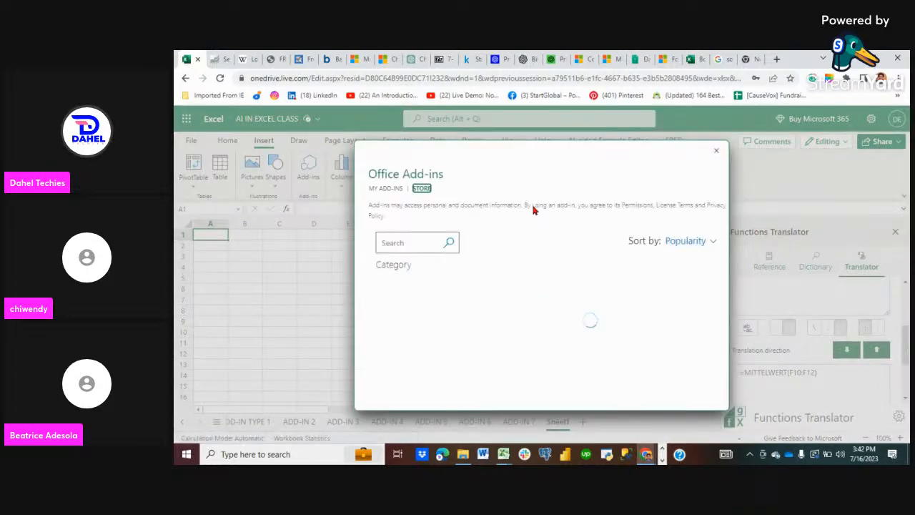
Search the store for 'symbols and characters' and install that add-in.
click(409, 241)
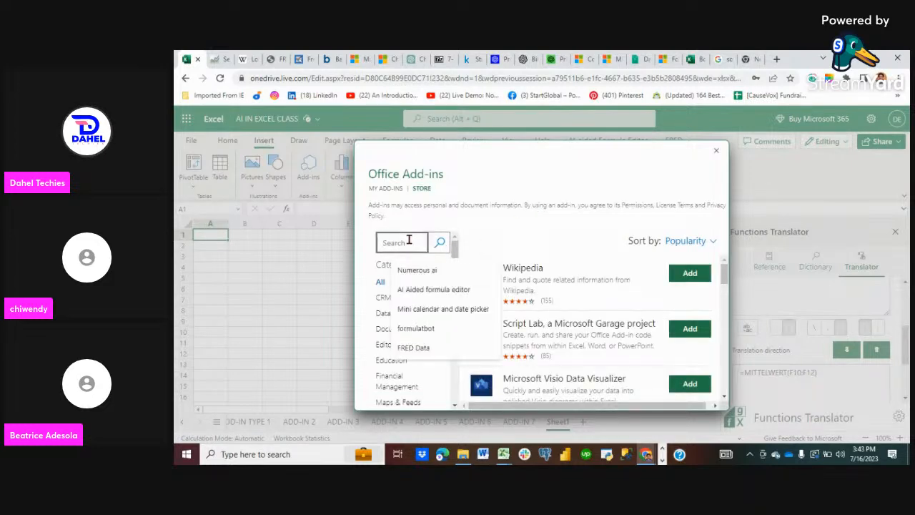
text(sy)
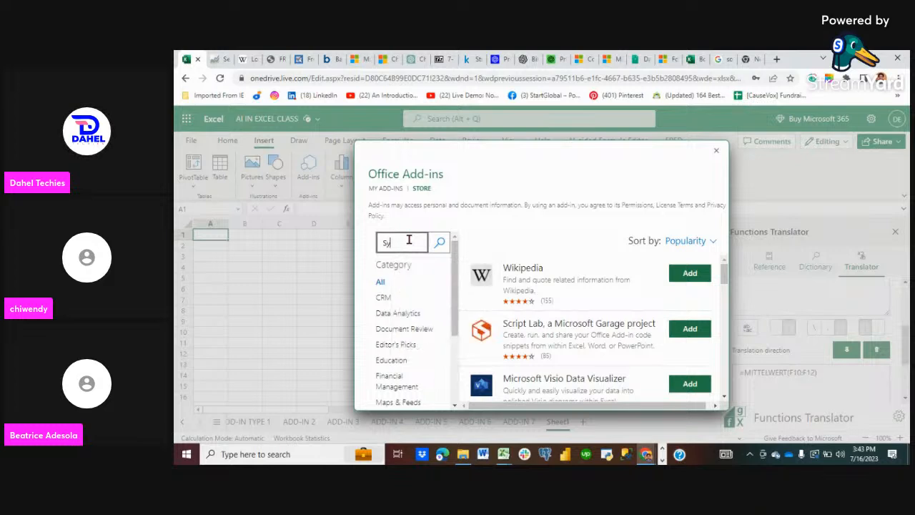
text(nmb)
key(BackSpace)
key(BackSpace)
key(BackSpace)
text(mbols and character)
key(Return)
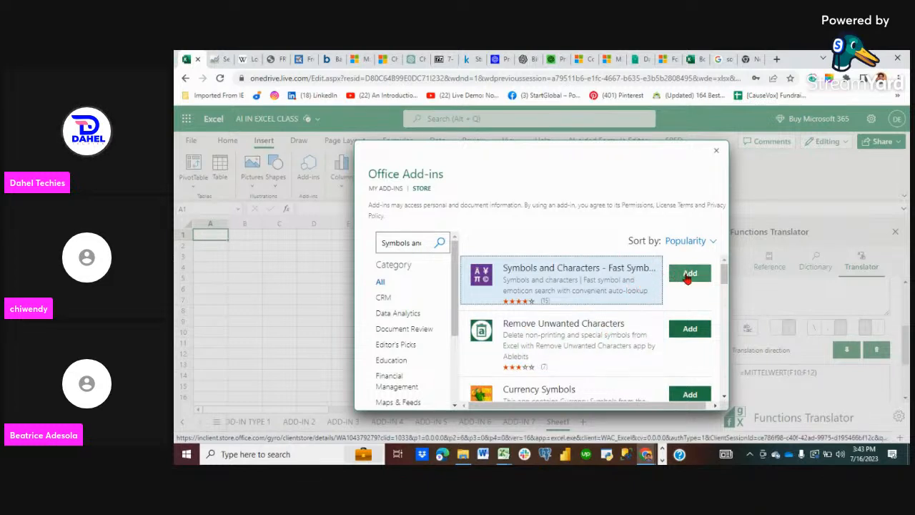
click(688, 275)
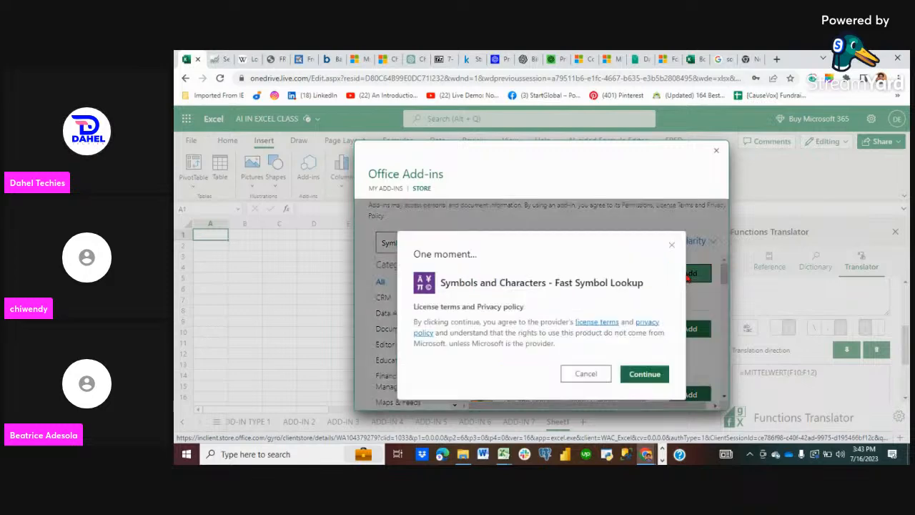
click(643, 353)
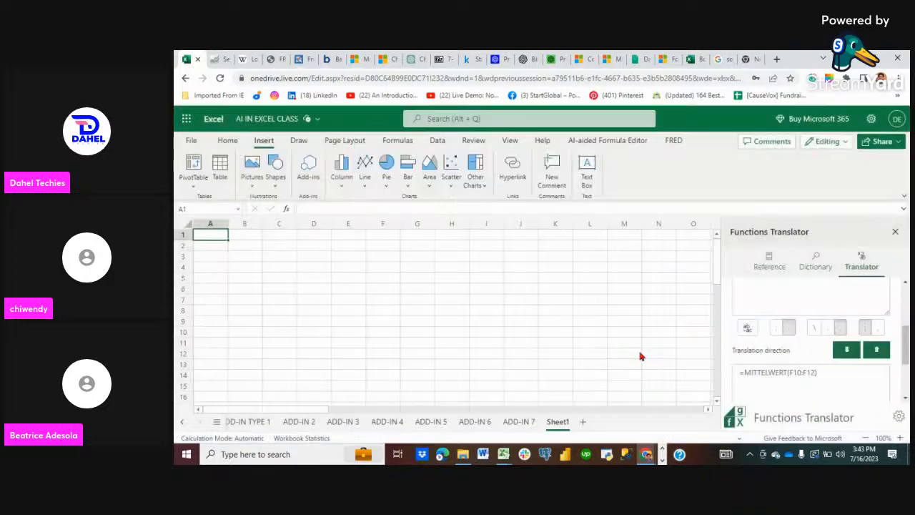
Open the Symbols and Characters pane, search 'Trademark' and insert the ™ symbol.
click(892, 229)
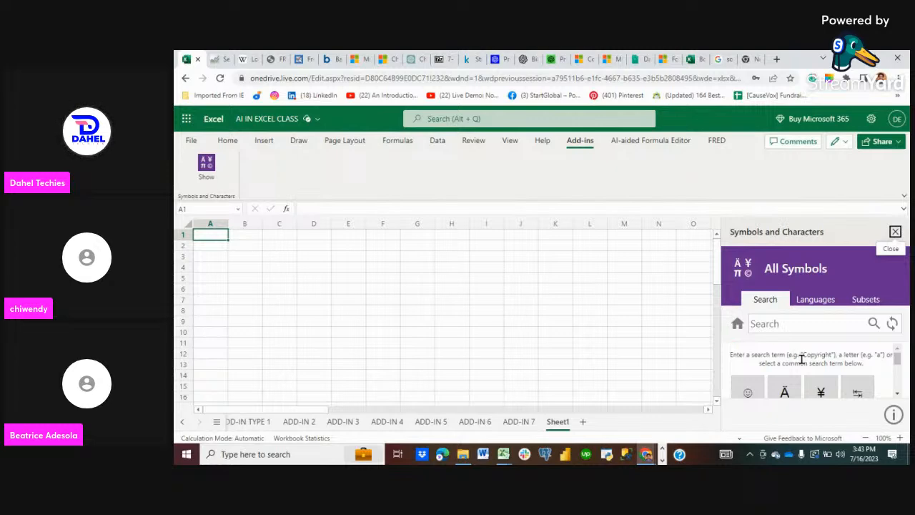
scroll(801, 358, down, 3)
scroll(801, 358, down, 3)
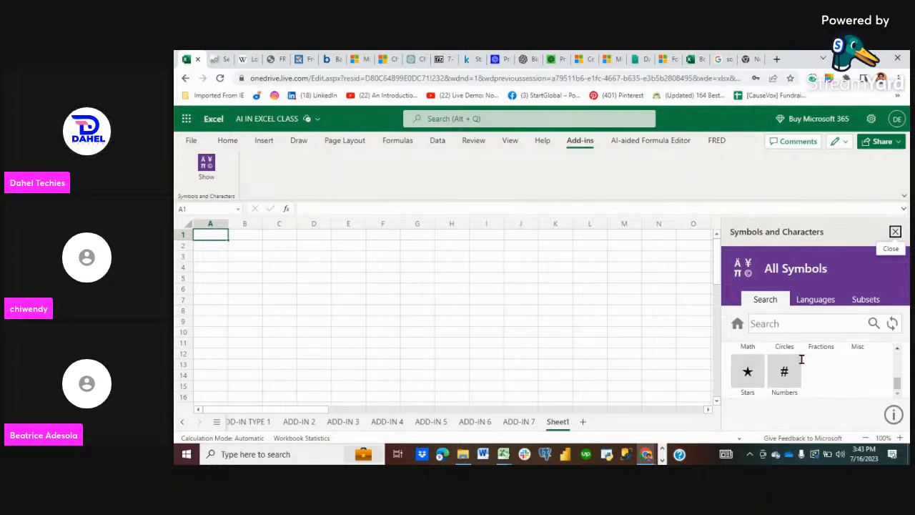
scroll(801, 359, up, 6)
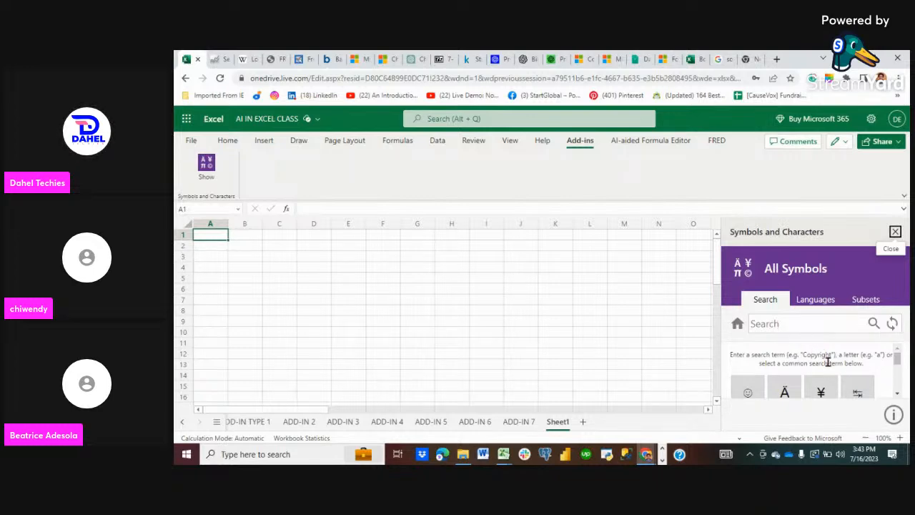
click(766, 324)
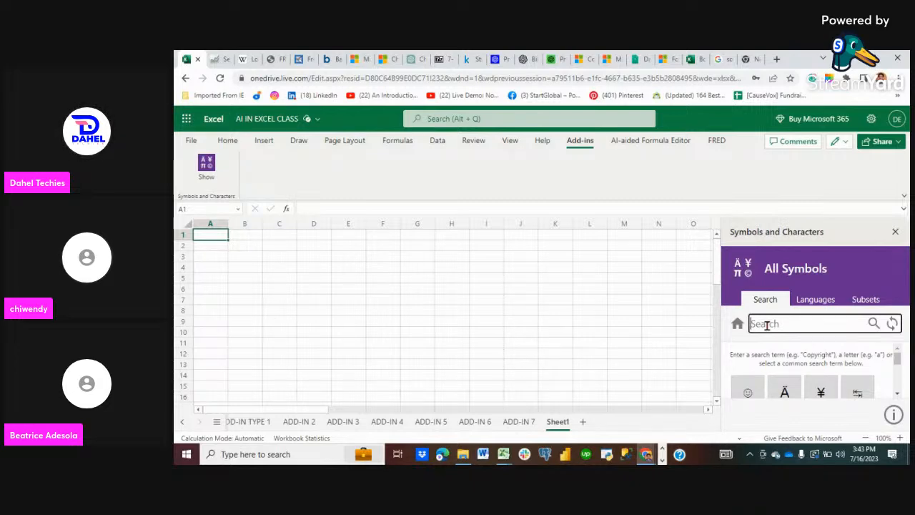
text(Trademark)
click(873, 325)
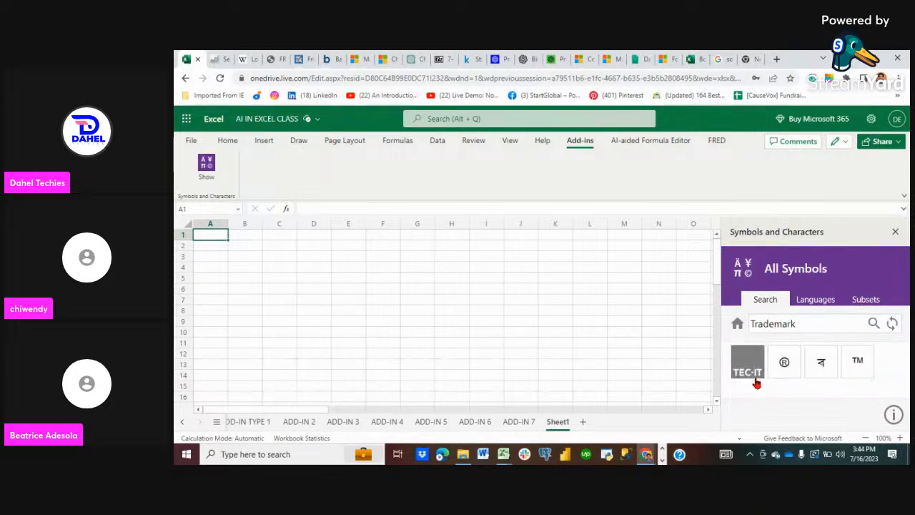
click(862, 365)
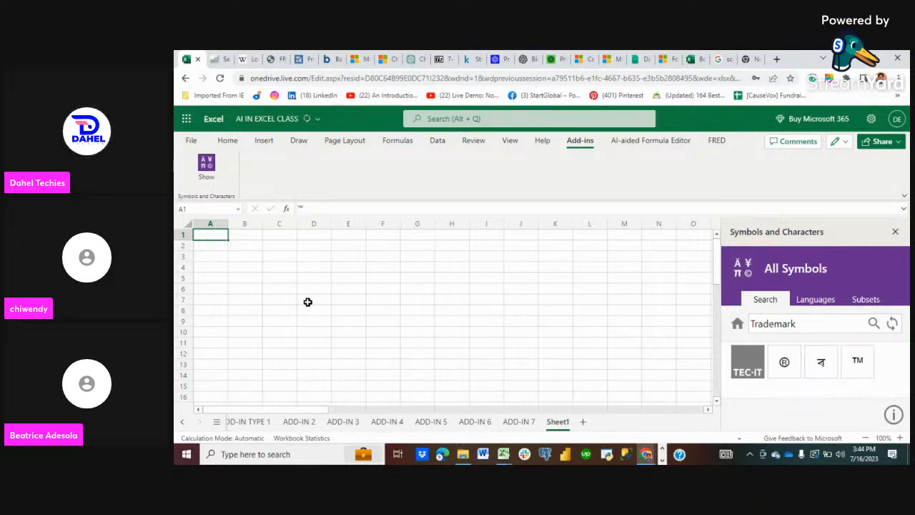
Insert the ™ symbol into E8 and set it to 26-point font.
click(351, 313)
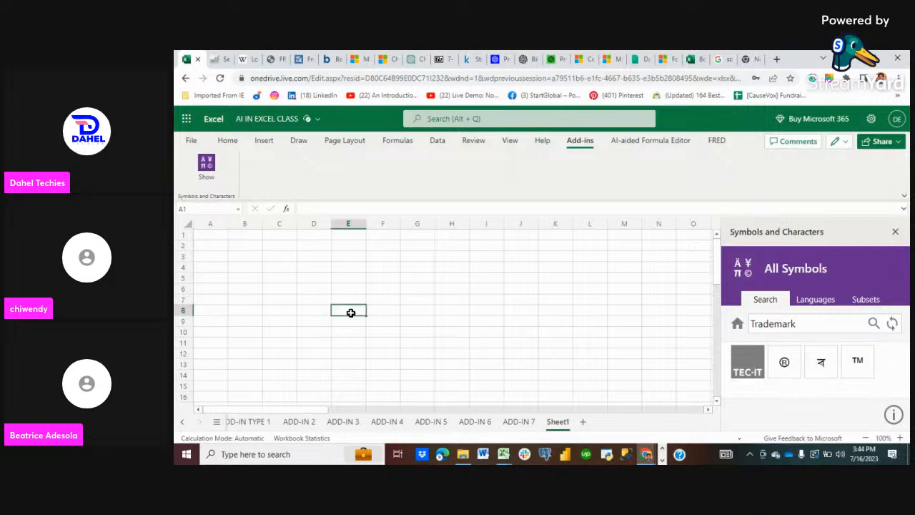
click(857, 371)
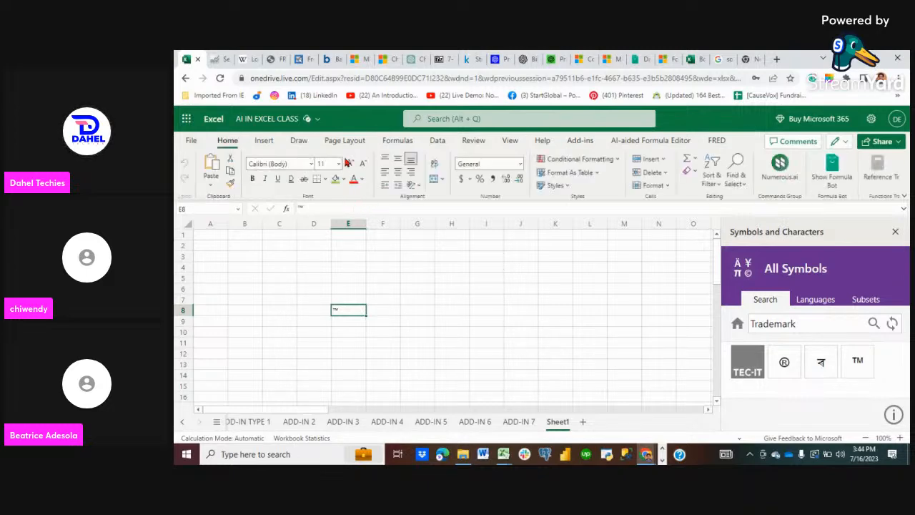
click(340, 163)
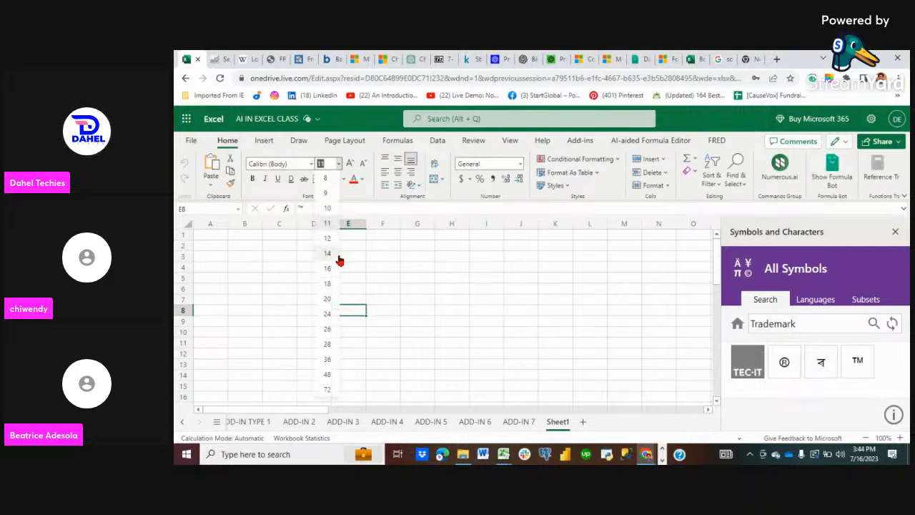
click(329, 330)
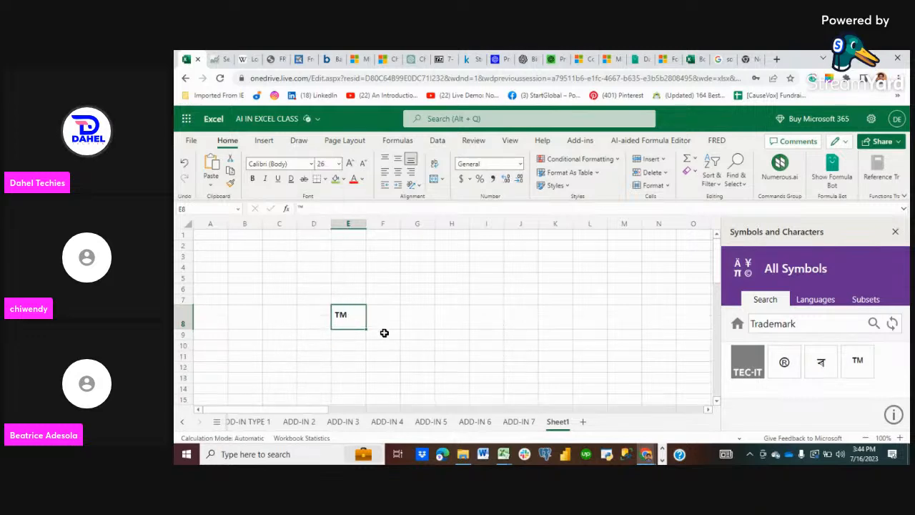
click(394, 353)
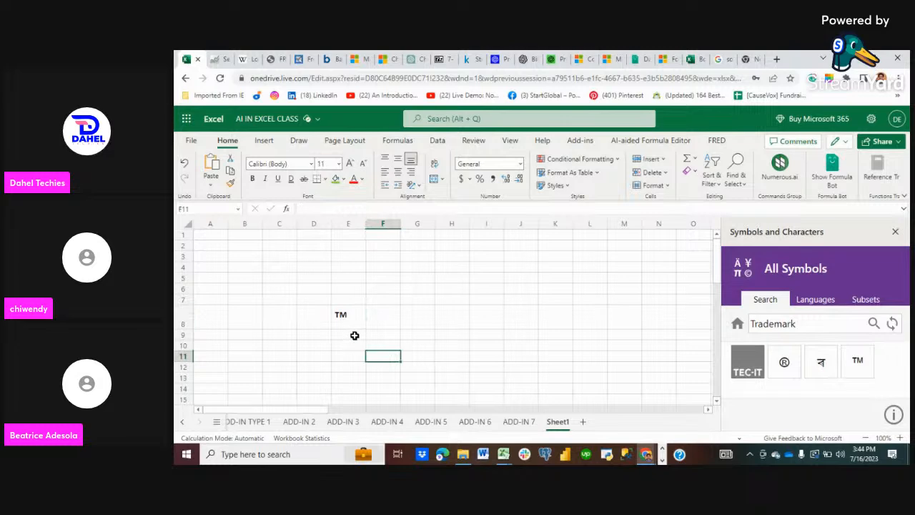
click(381, 320)
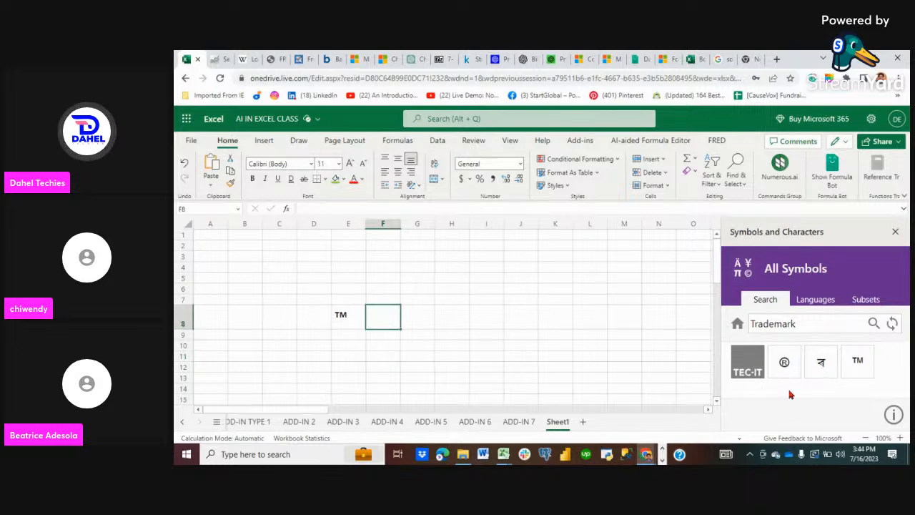
Search 'sigma' and insert Σ into F8 at font size 26.
click(817, 326)
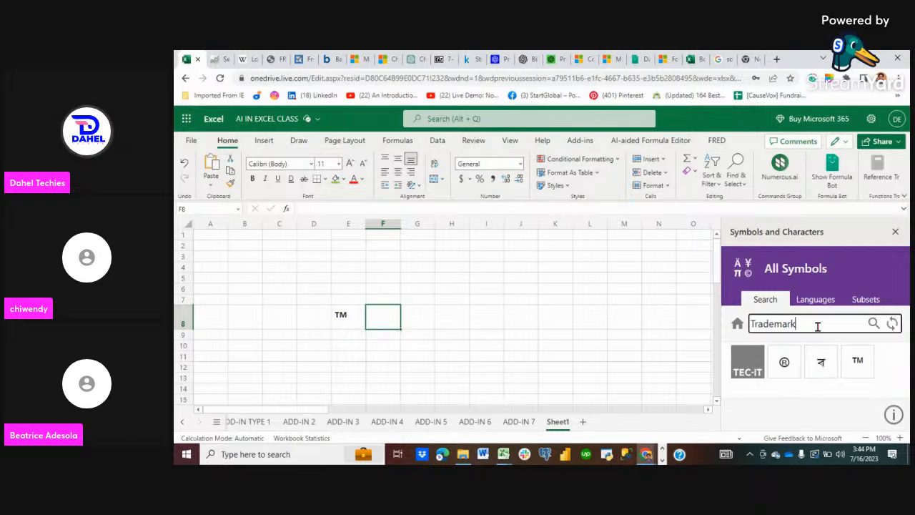
key(BackSpace)
key(BackSpace)
key(BackSpace)
key(BackSpace)
key(BackSpace)
key(BackSpace)
key(BackSpace)
key(BackSpace)
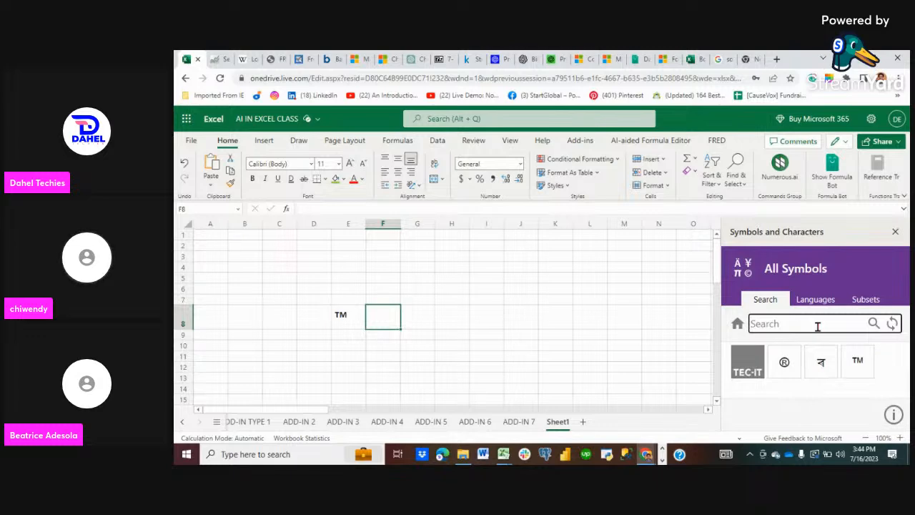
text(si)
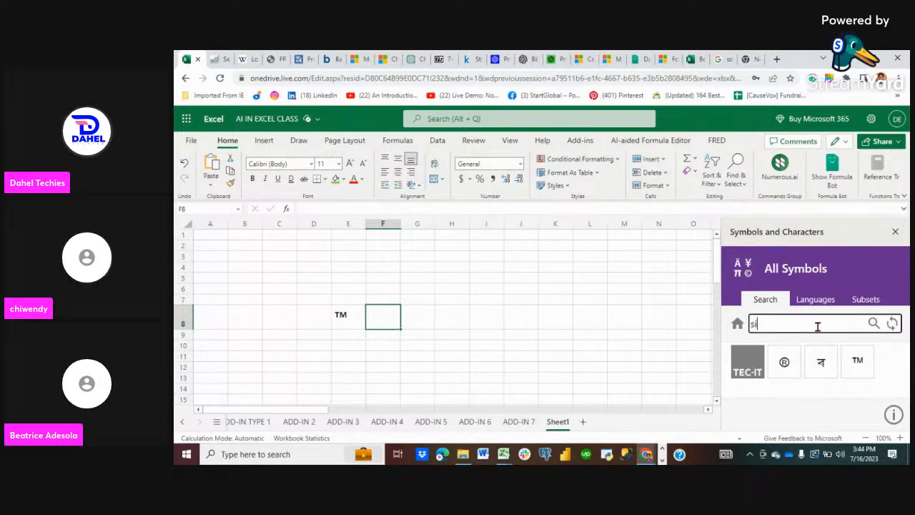
text(gma)
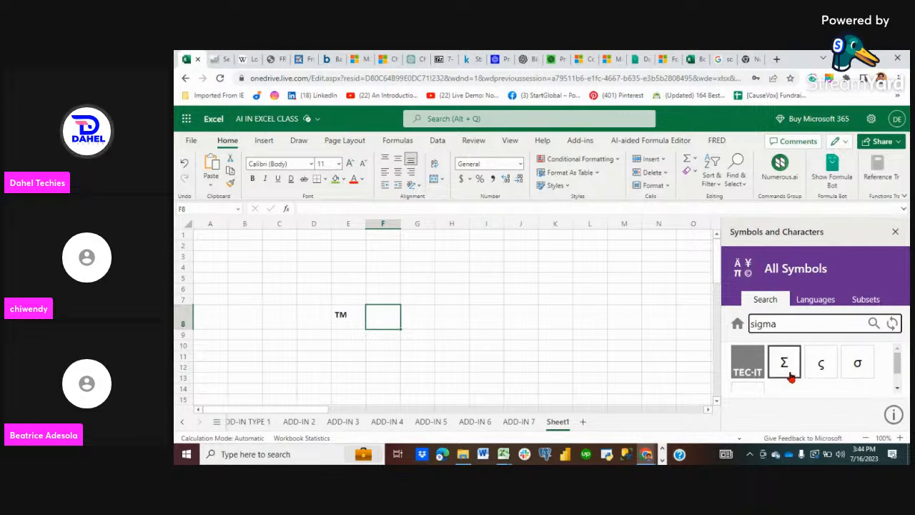
click(791, 377)
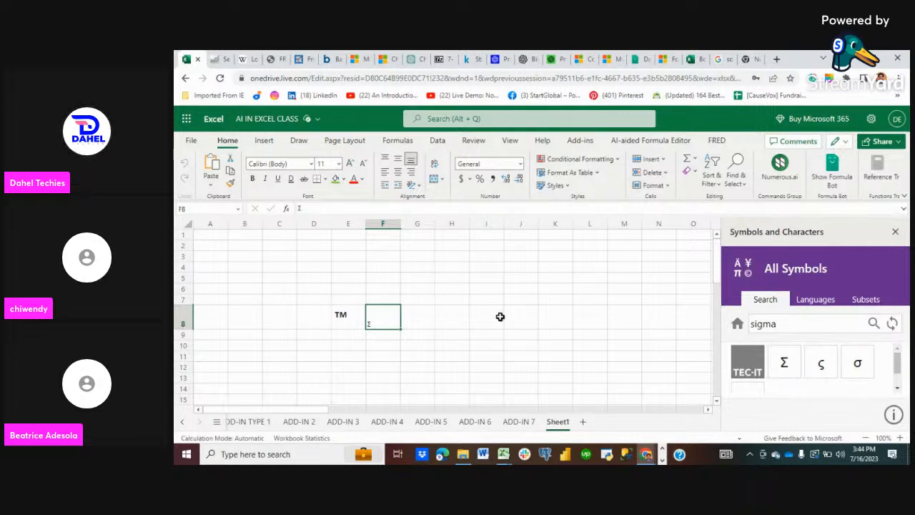
click(339, 165)
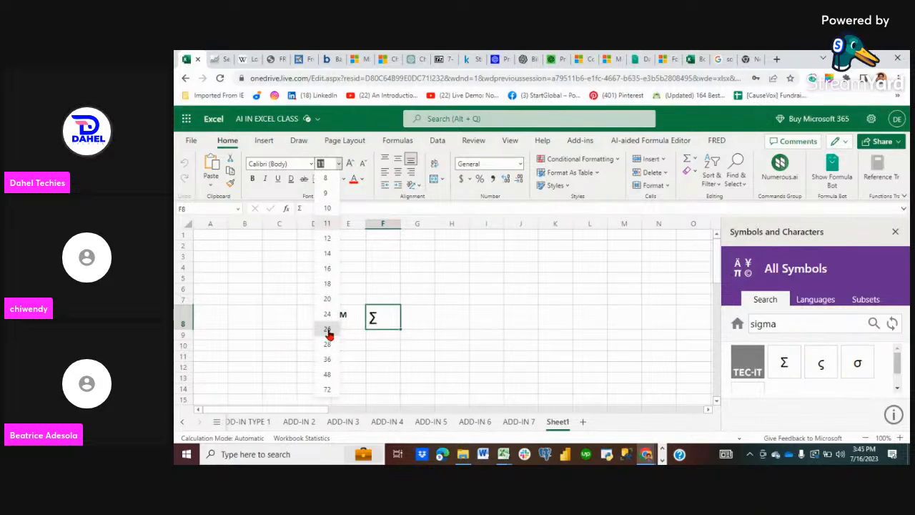
click(416, 350)
click(418, 354)
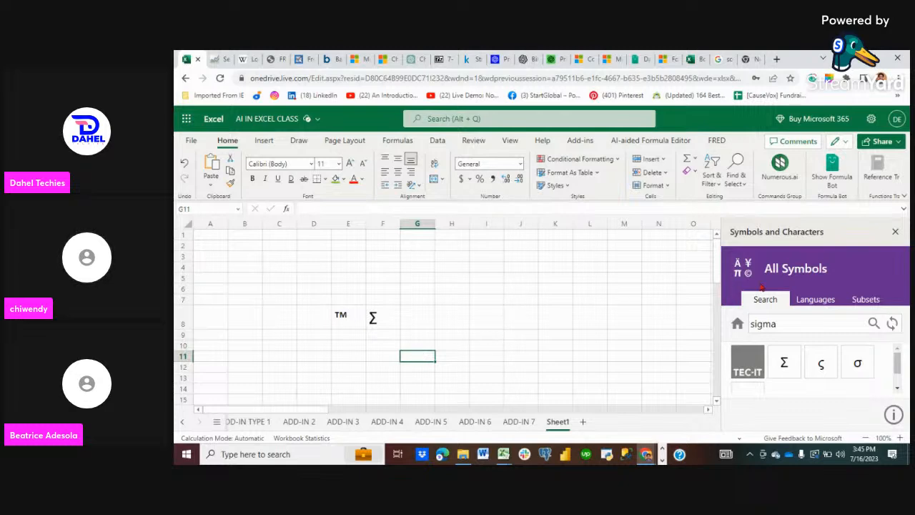
Search 'alpha' and insert α into G8 at font size 26.
click(793, 328)
key(BackSpace)
key(BackSpace)
key(BackSpace)
key(BackSpace)
key(BackSpace)
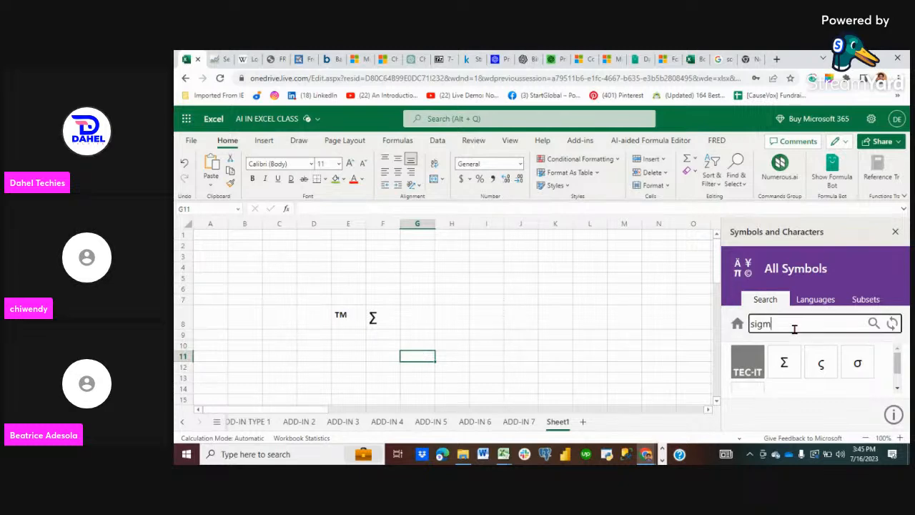
text(alpha)
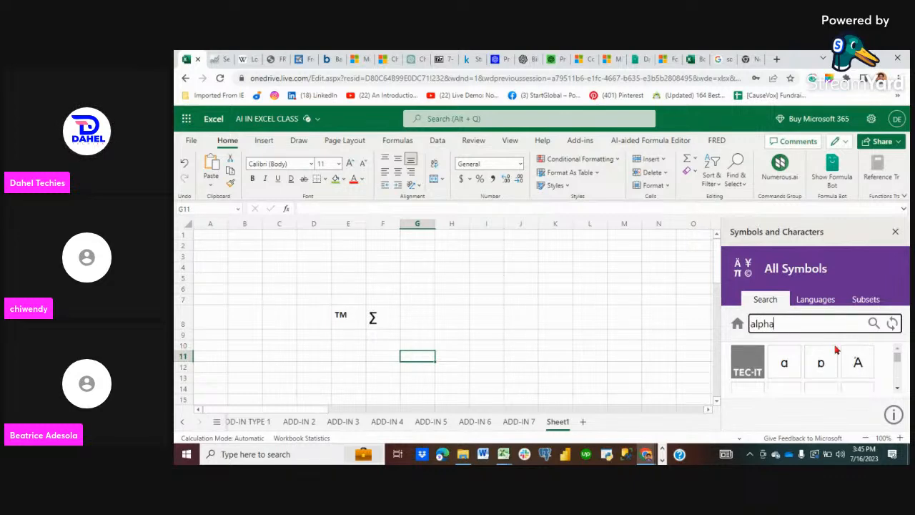
click(409, 317)
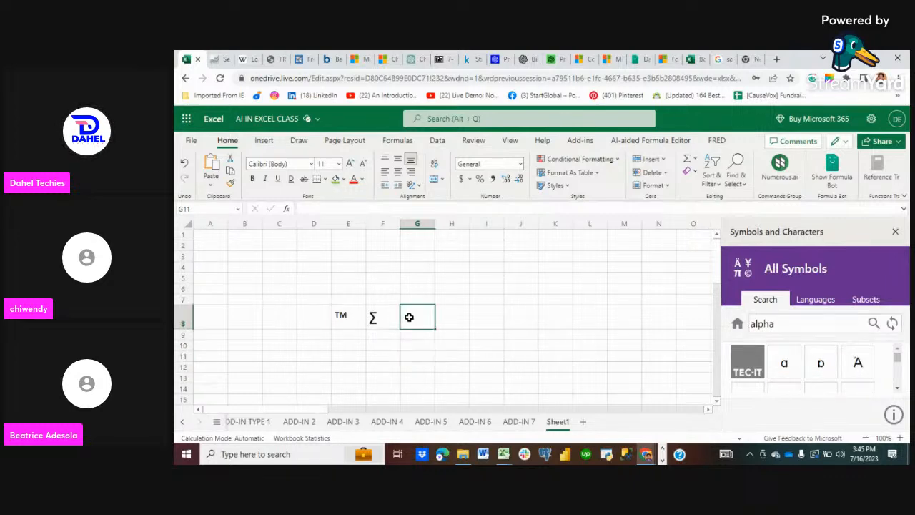
click(783, 365)
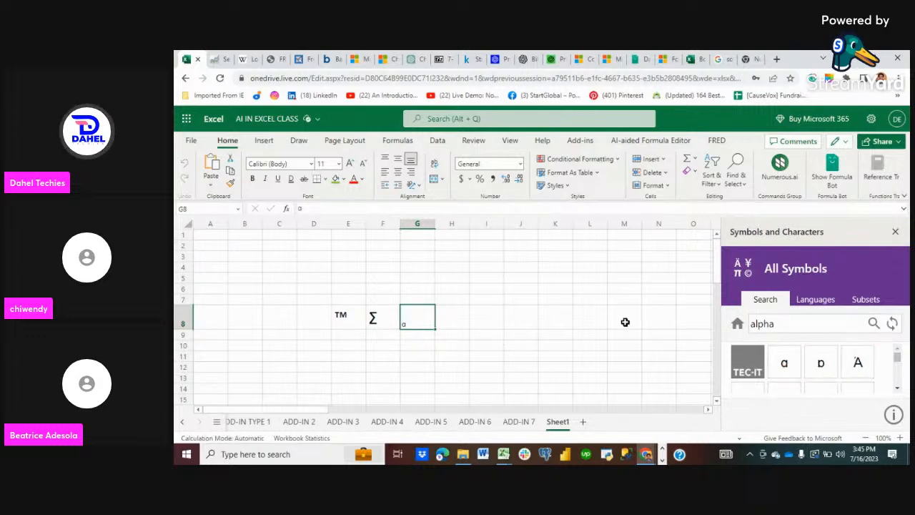
click(339, 163)
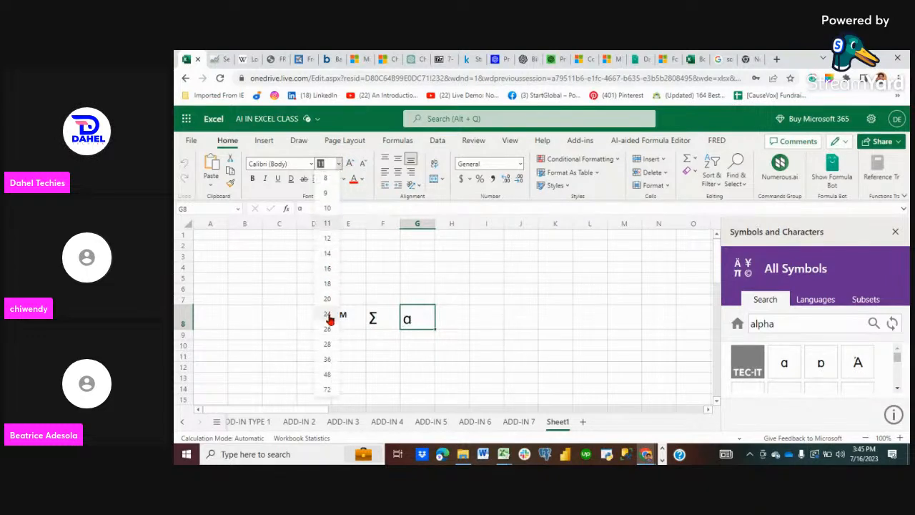
click(327, 329)
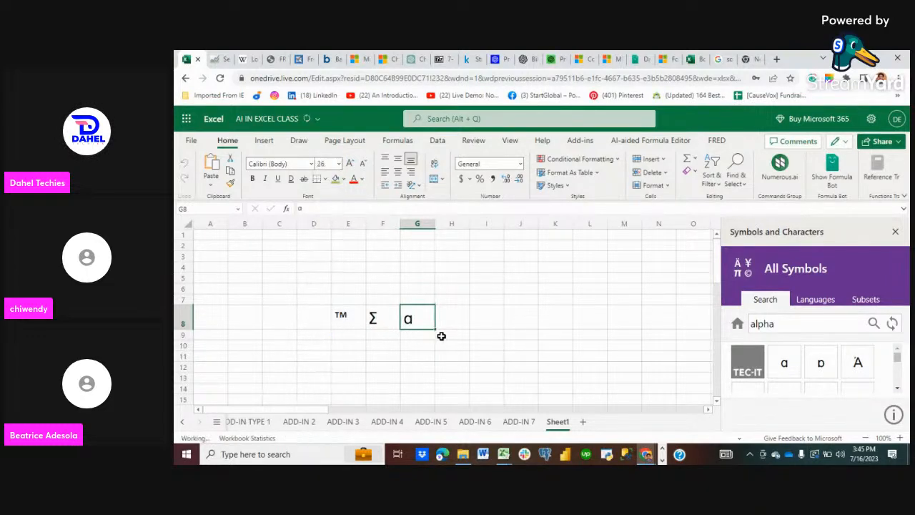
click(348, 335)
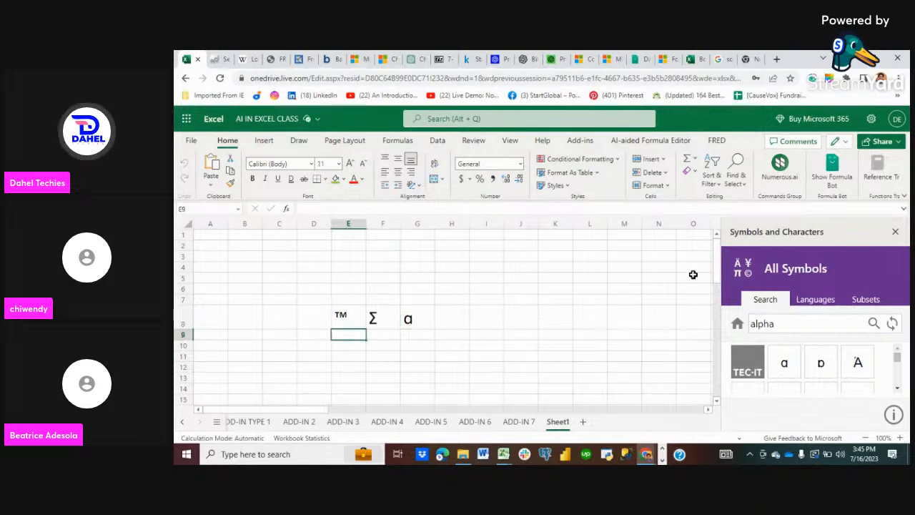
Browse the Italian characters in the pane's Languages view, then return to search.
click(819, 303)
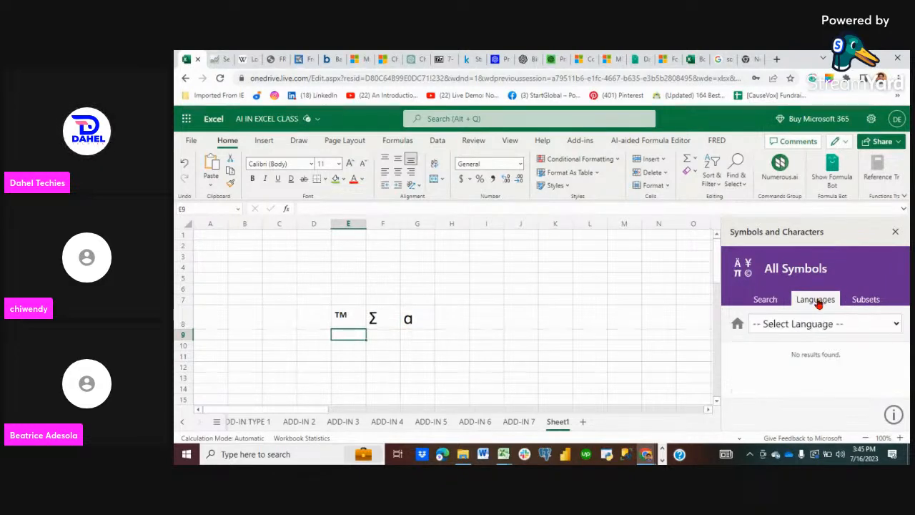
click(812, 330)
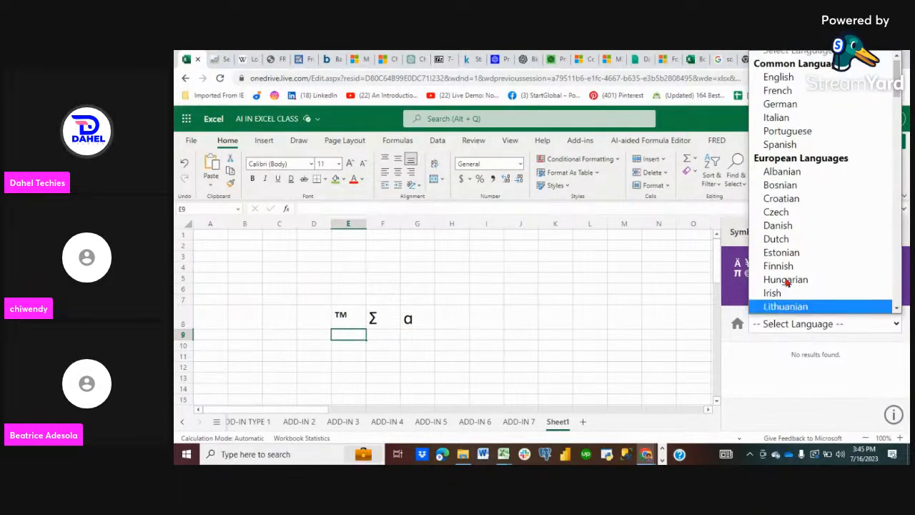
click(801, 119)
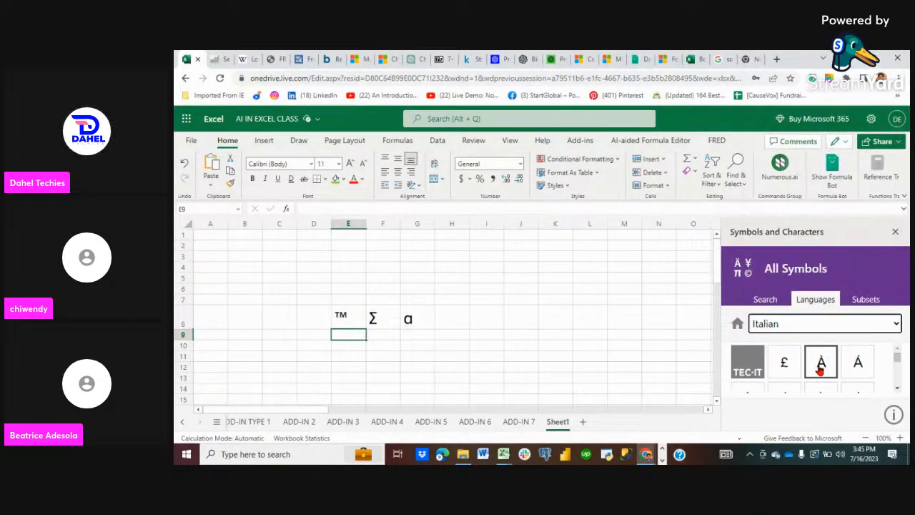
scroll(820, 365, down, 2)
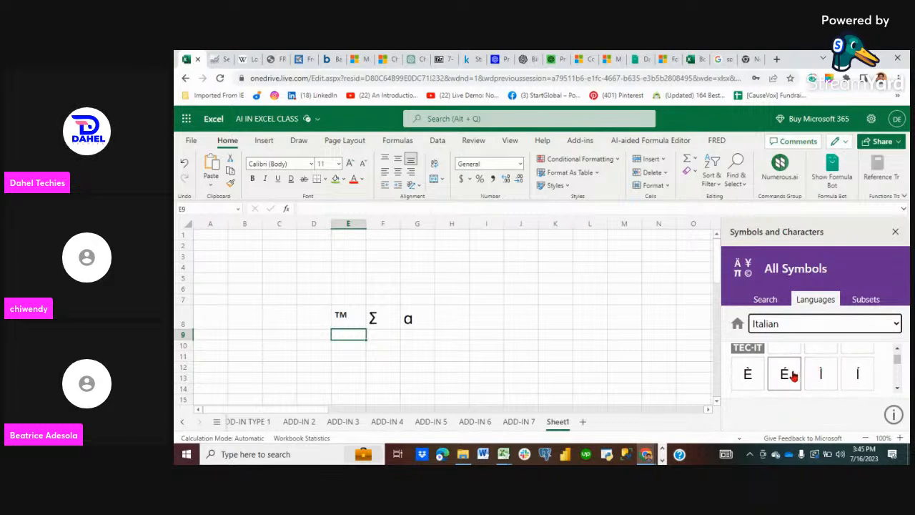
scroll(792, 378, up, 1)
scroll(793, 380, down, 2)
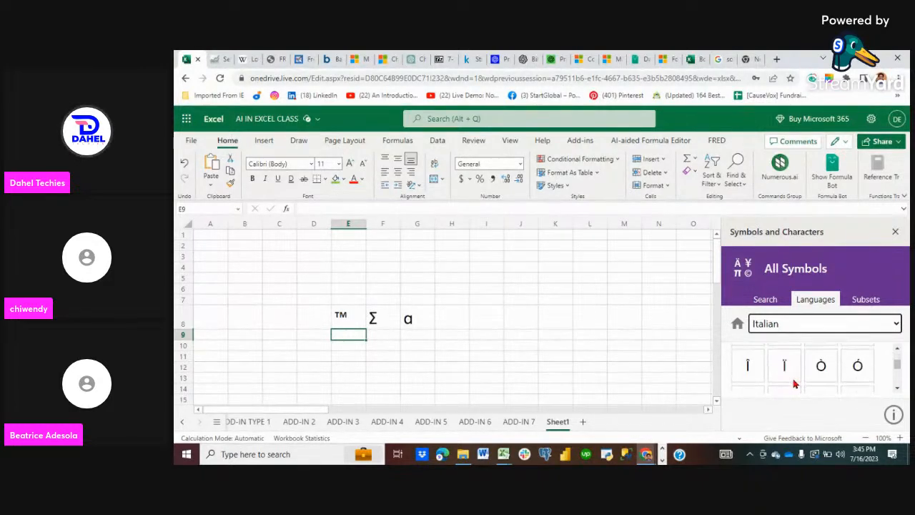
scroll(793, 384, down, 3)
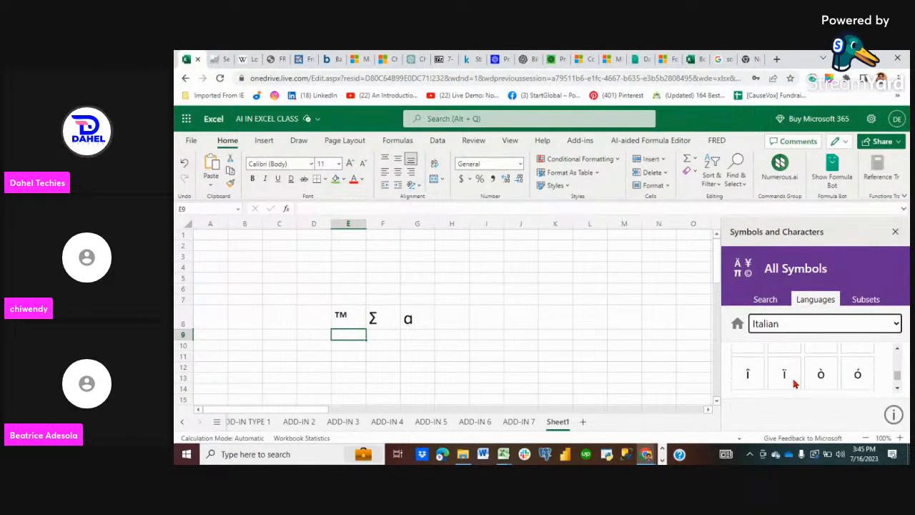
scroll(793, 384, down, 1)
scroll(793, 384, up, 6)
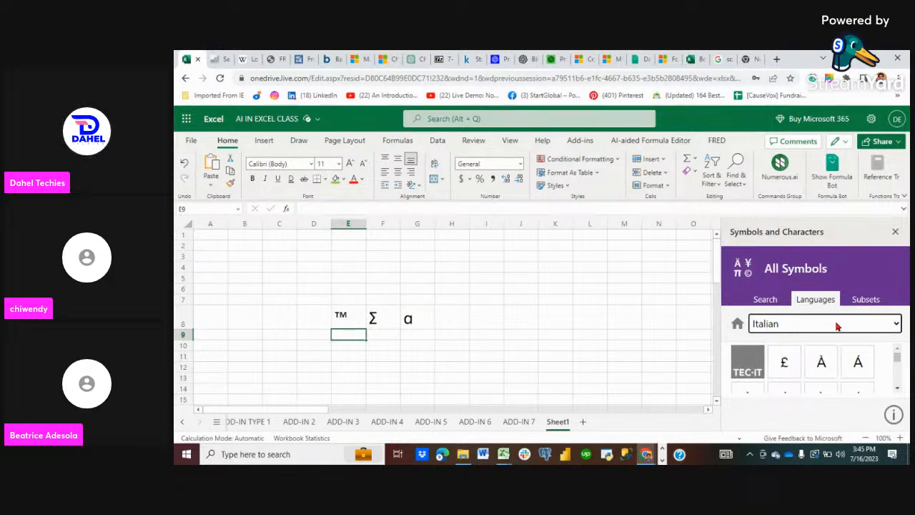
click(766, 302)
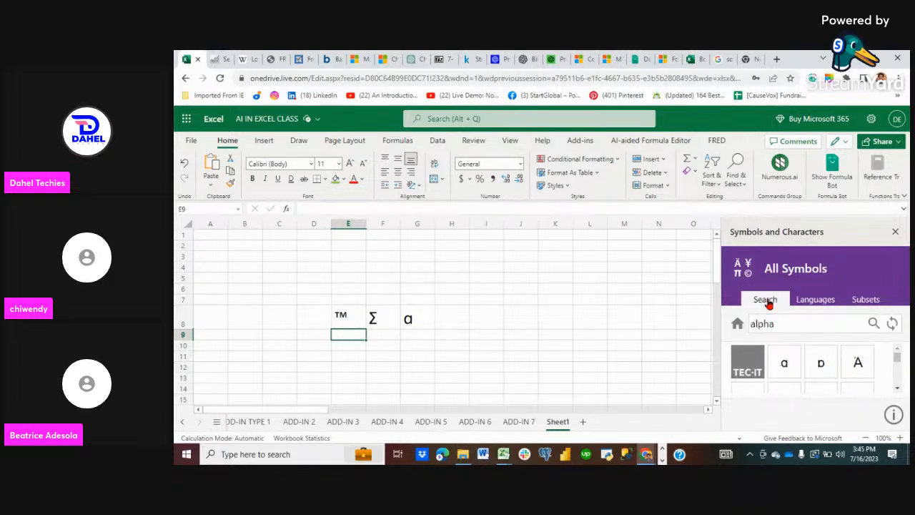
click(819, 302)
click(755, 307)
Search the symbols pane for 'love' and scroll through the results.
click(783, 327)
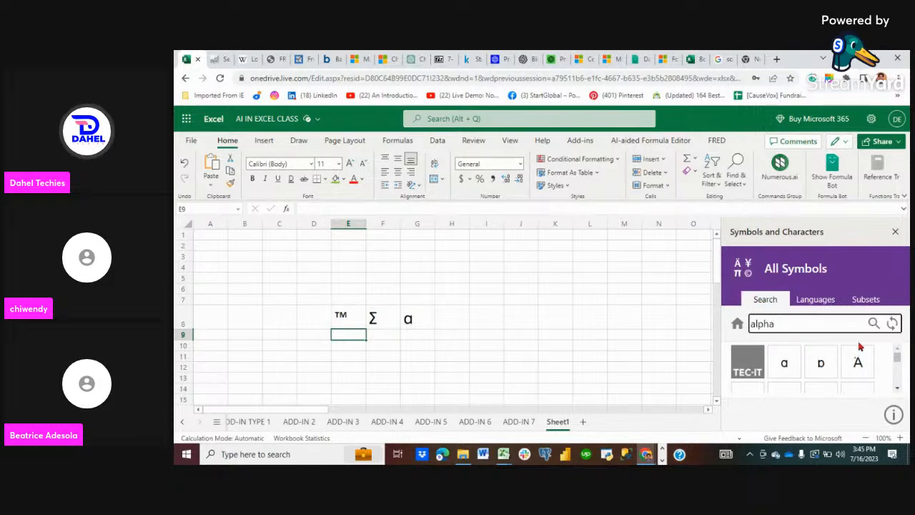
key(BackSpace)
key(BackSpace)
text(lov)
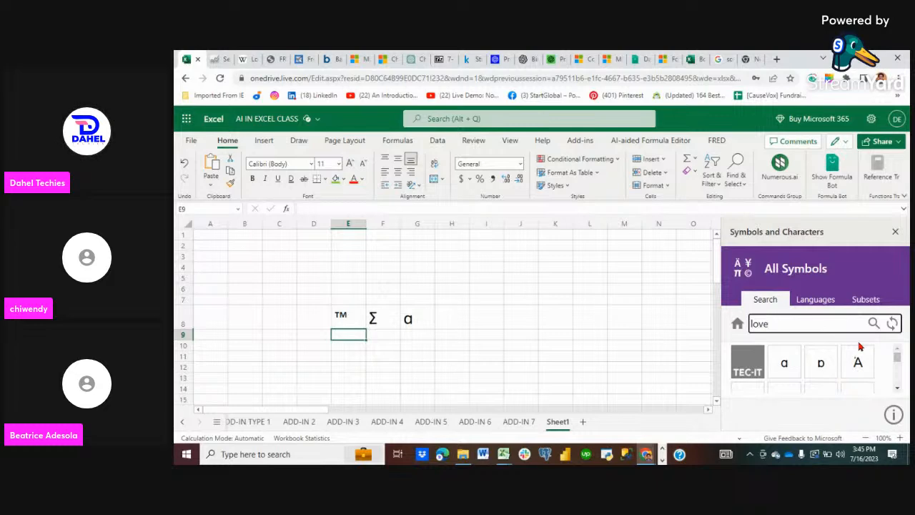
text(e)
click(811, 303)
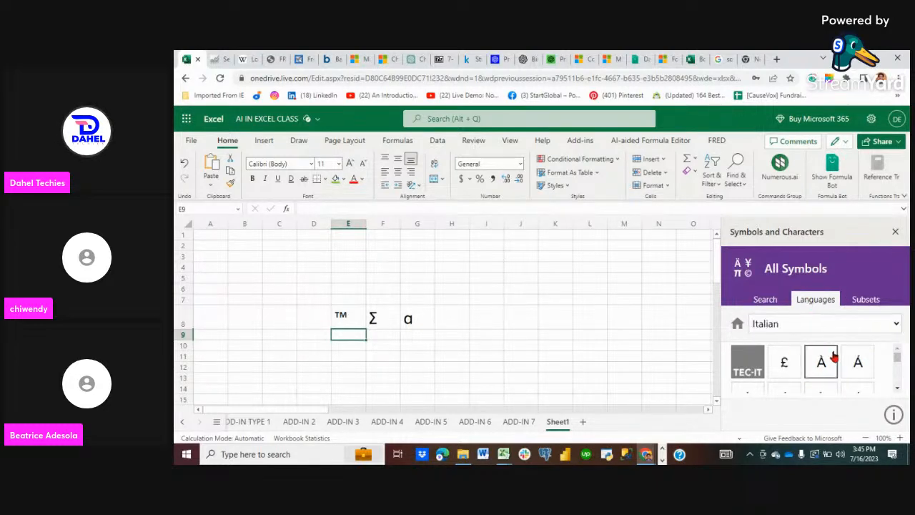
click(759, 303)
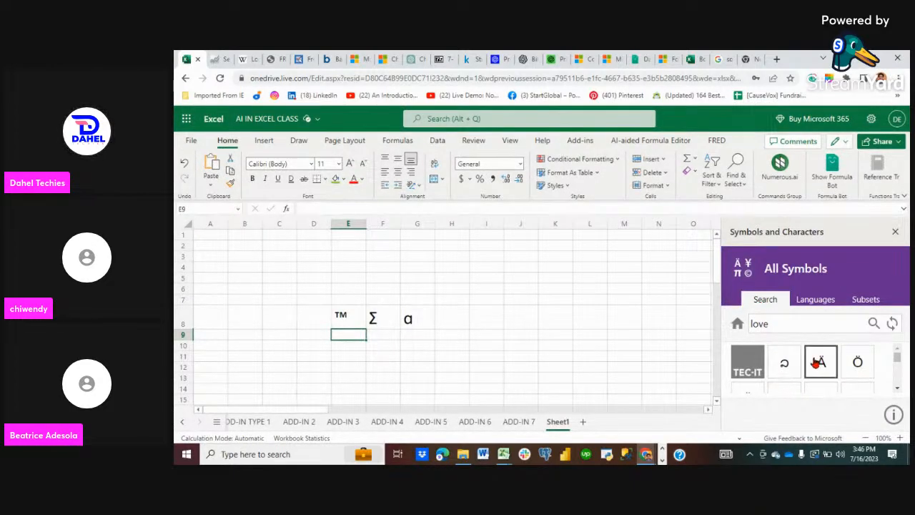
scroll(818, 362, down, 3)
scroll(815, 363, down, 5)
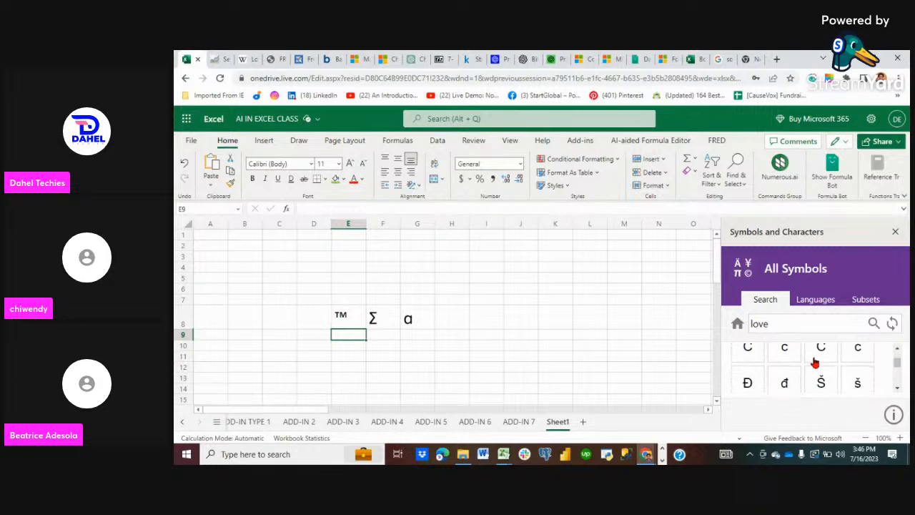
scroll(816, 363, down, 5)
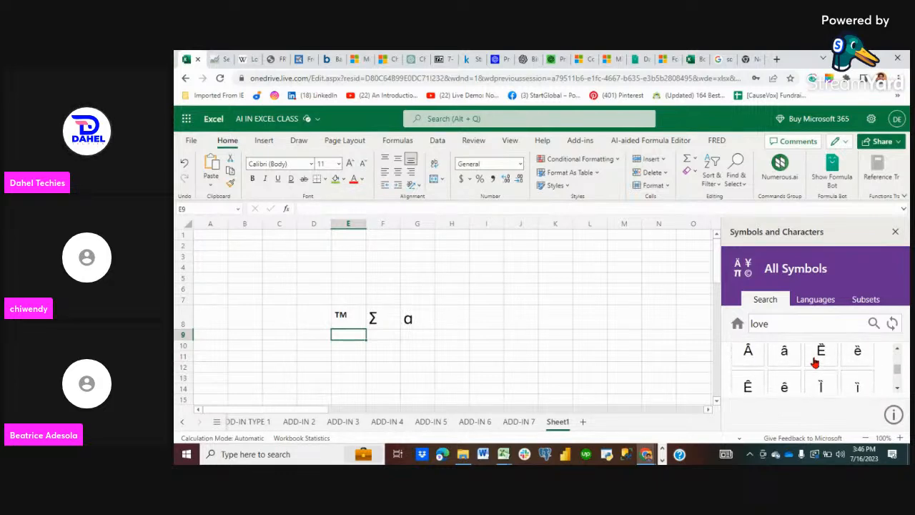
scroll(815, 363, down, 1)
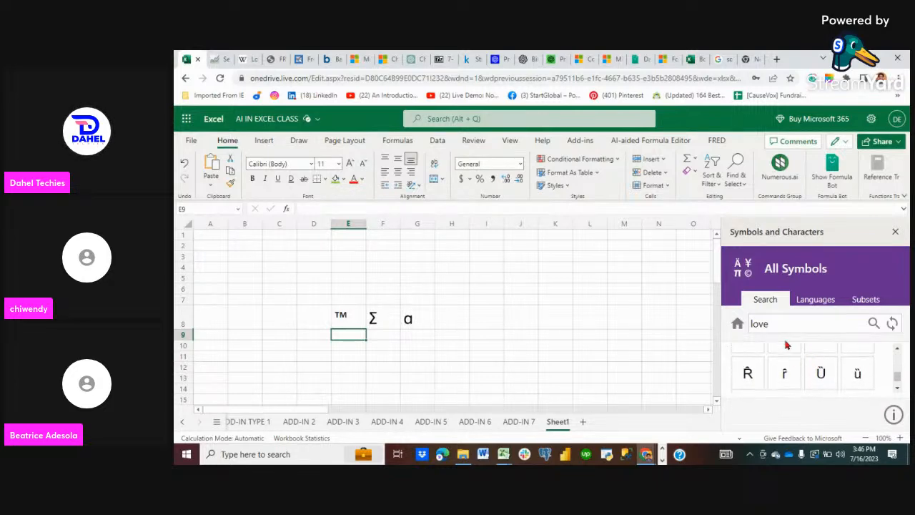
Replace the symbol search query with 'copyright'.
click(775, 324)
key(BackSpace)
key(BackSpace)
key(BackSpace)
key(BackSpace)
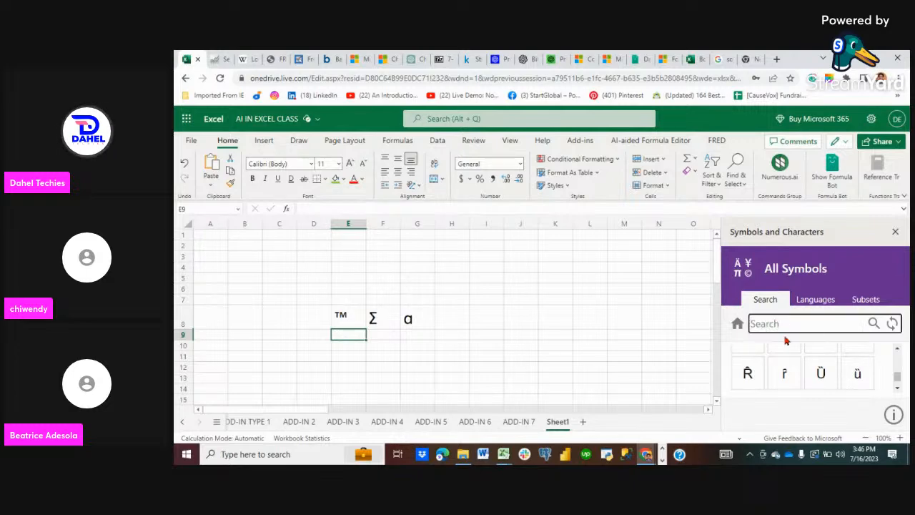
text(copy)
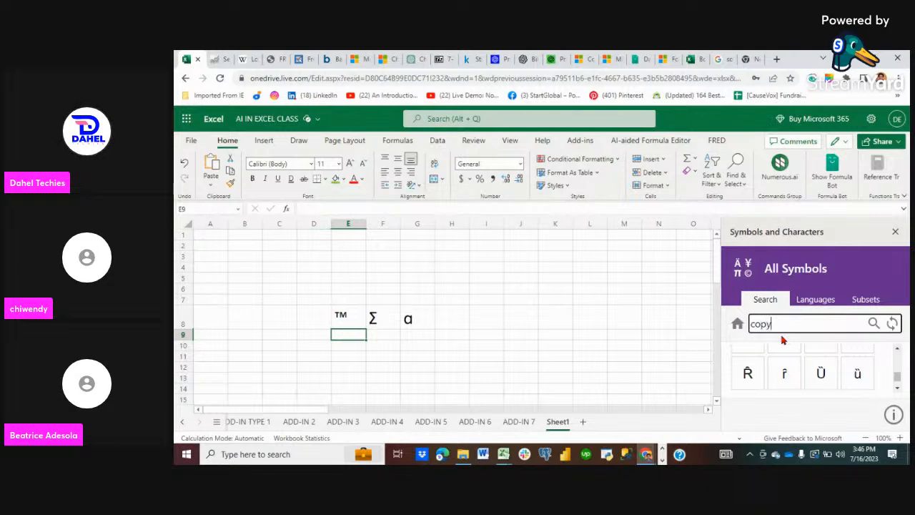
text(right)
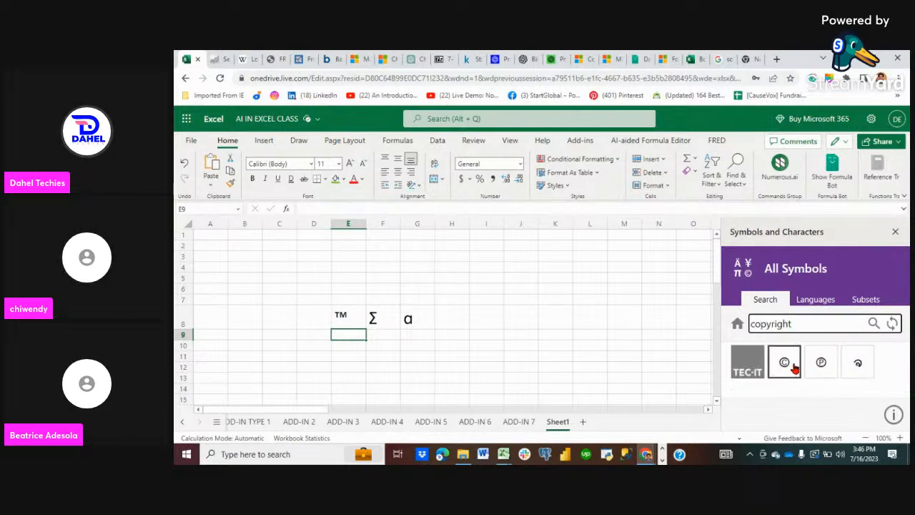
Insert the © sign into H8 at font size 26.
click(446, 314)
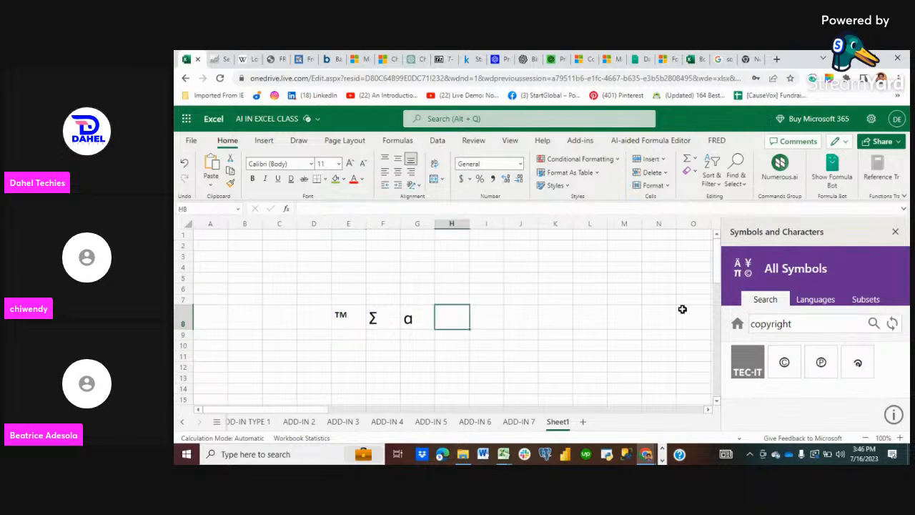
click(784, 362)
click(339, 164)
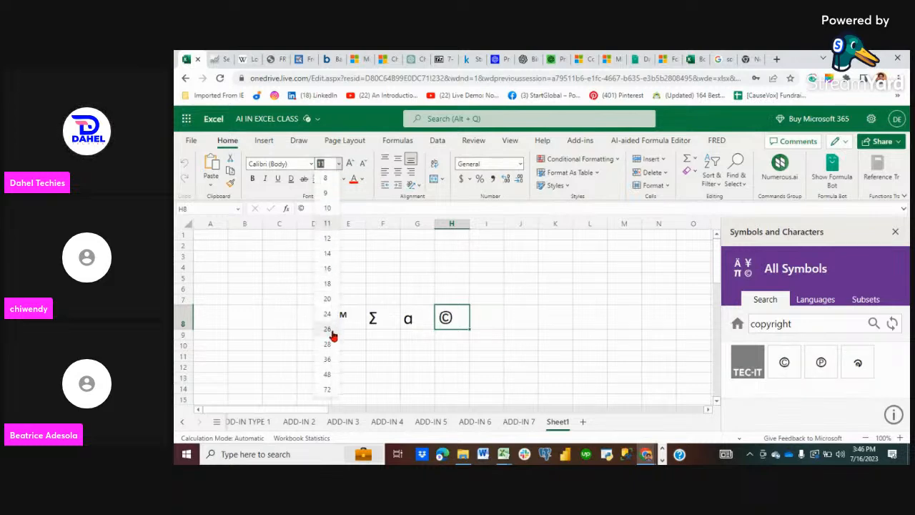
click(332, 333)
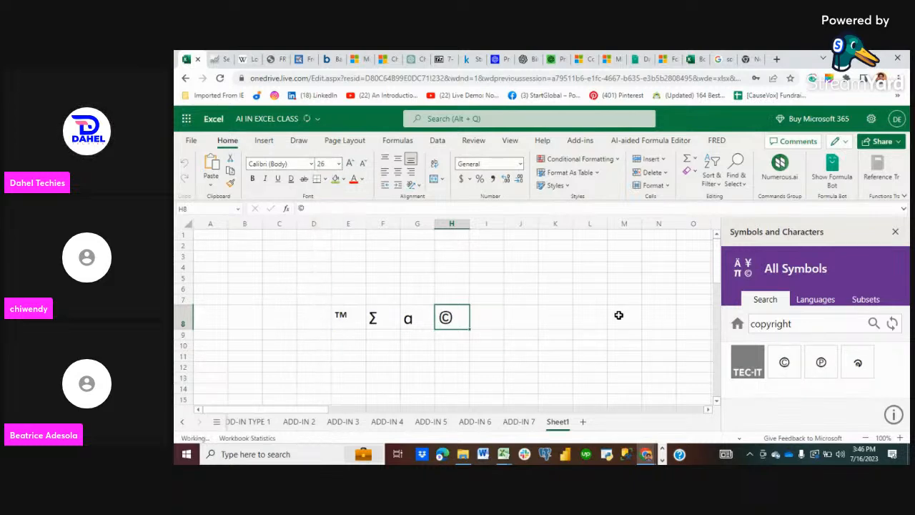
Browse the Currency Symbols subset, then return to the symbol search box.
click(861, 300)
click(813, 327)
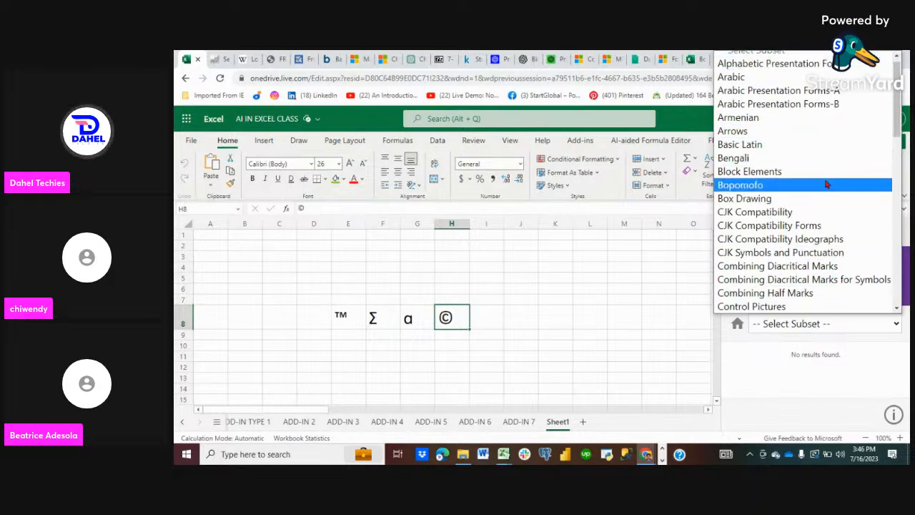
scroll(826, 184, up, 1)
scroll(826, 184, down, 2)
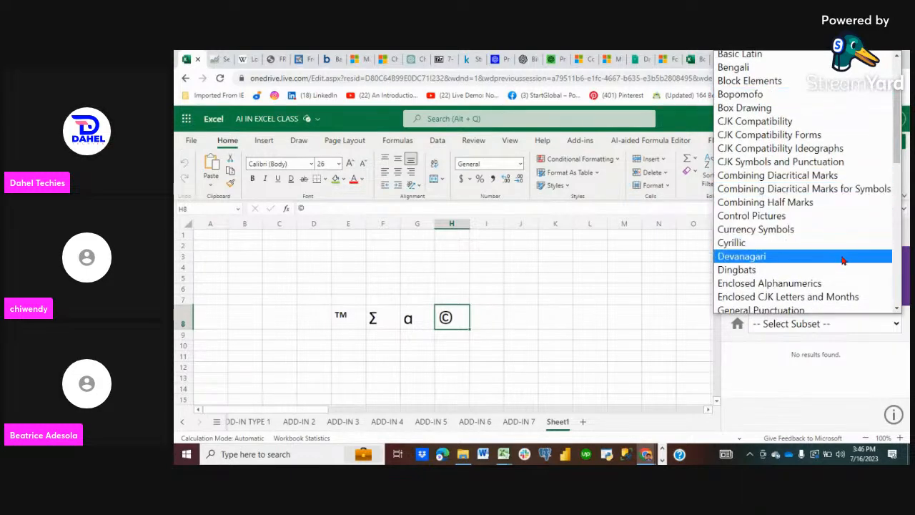
click(773, 230)
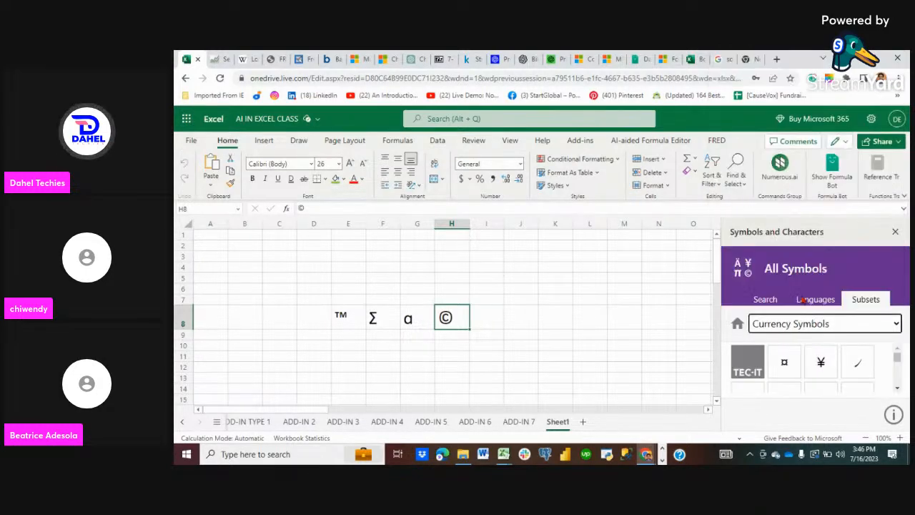
scroll(821, 357, down, 2)
scroll(821, 357, down, 2)
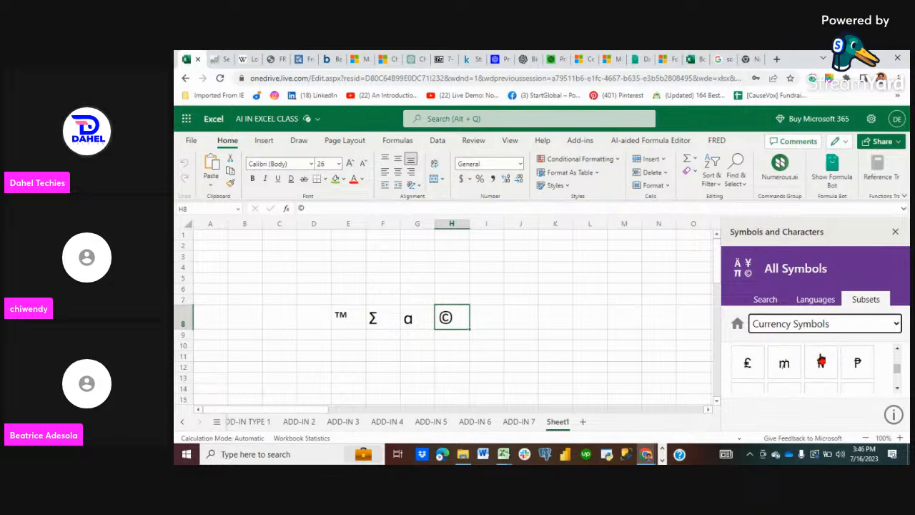
scroll(855, 365, down, 3)
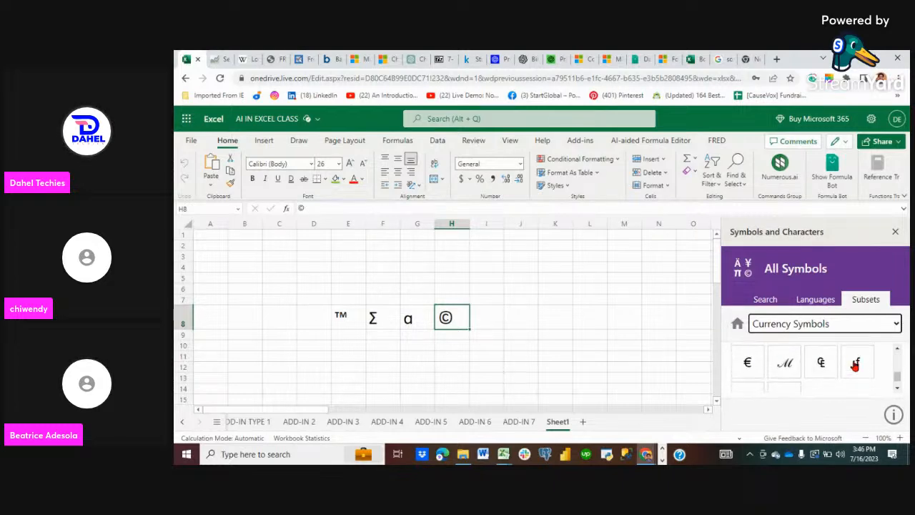
scroll(854, 364, up, 3)
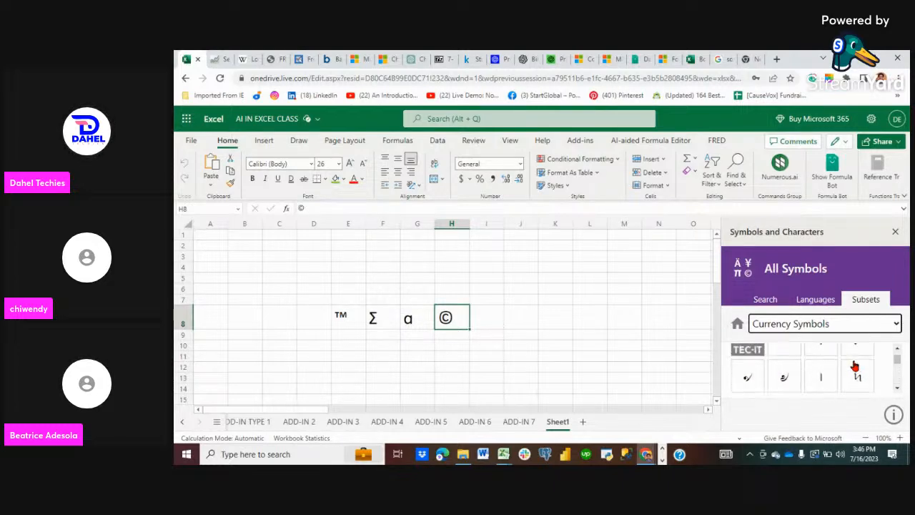
click(765, 300)
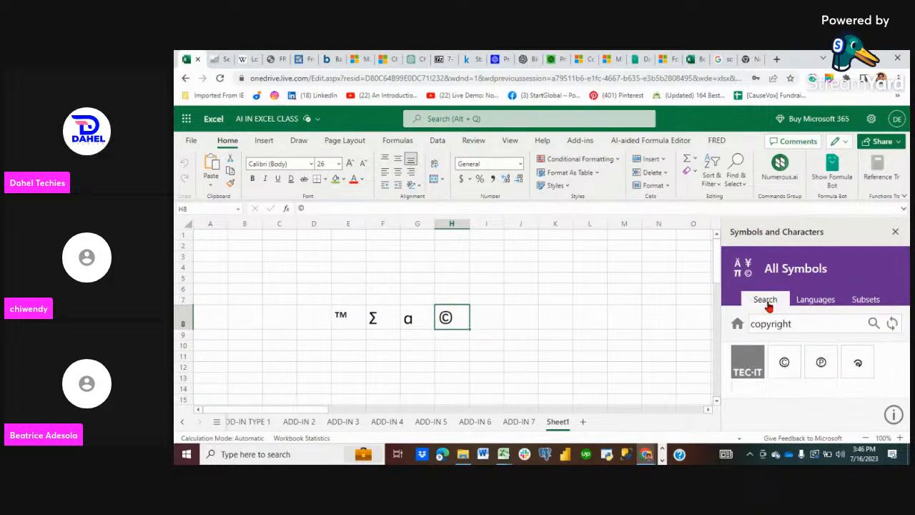
click(803, 323)
Search the symbols add-in for 'naira' and insert ₦ into cell I8.
key(BackSpace)
key(BackSpace)
key(BackSpace)
key(BackSpace)
key(BackSpace)
key(BackSpace)
key(BackSpace)
key(BackSpace)
key(BackSpace)
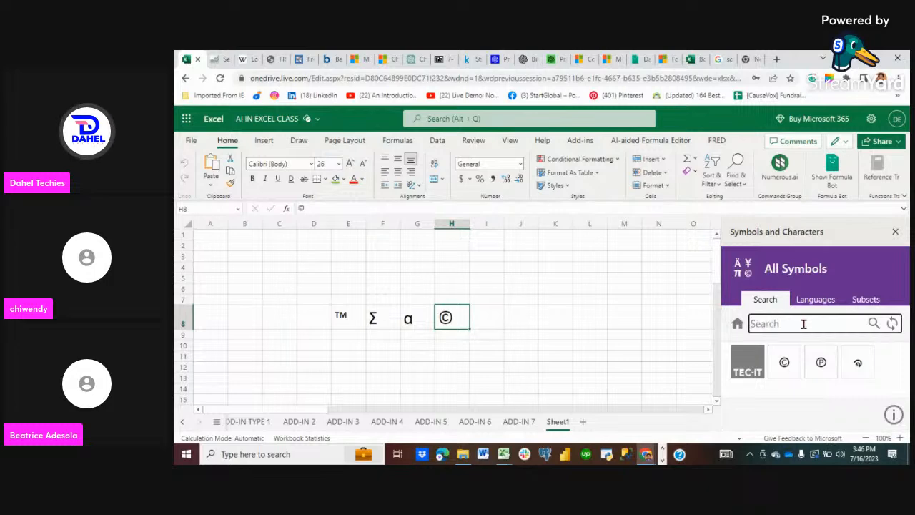
text(naira)
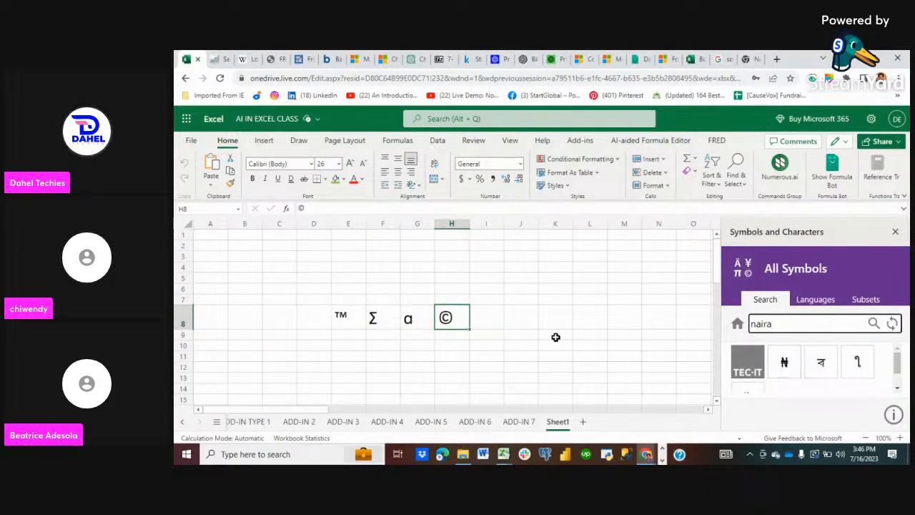
click(492, 319)
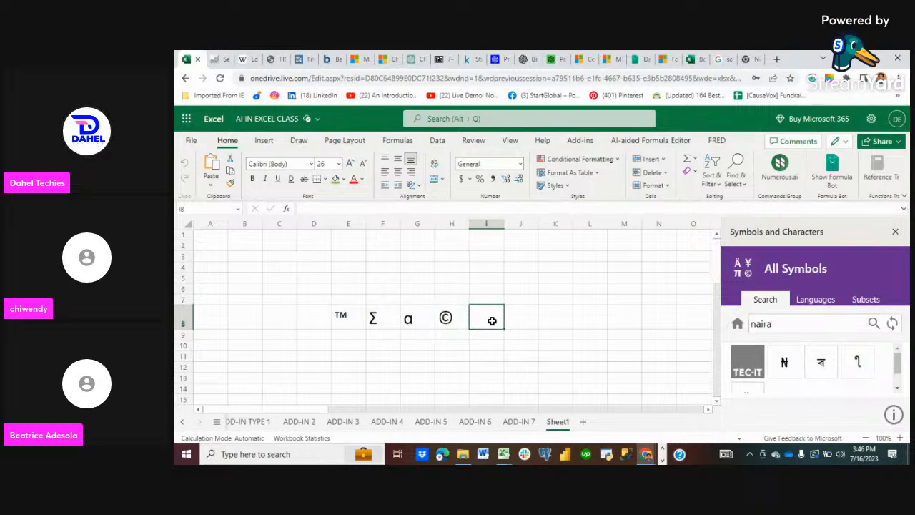
click(784, 363)
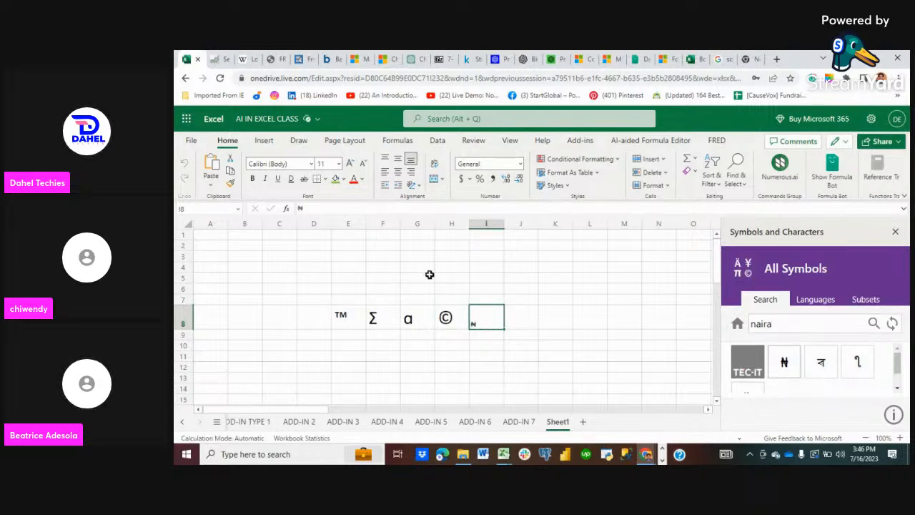
Set the naira sign to font size 26 and close the Symbols and Characters pane.
click(339, 166)
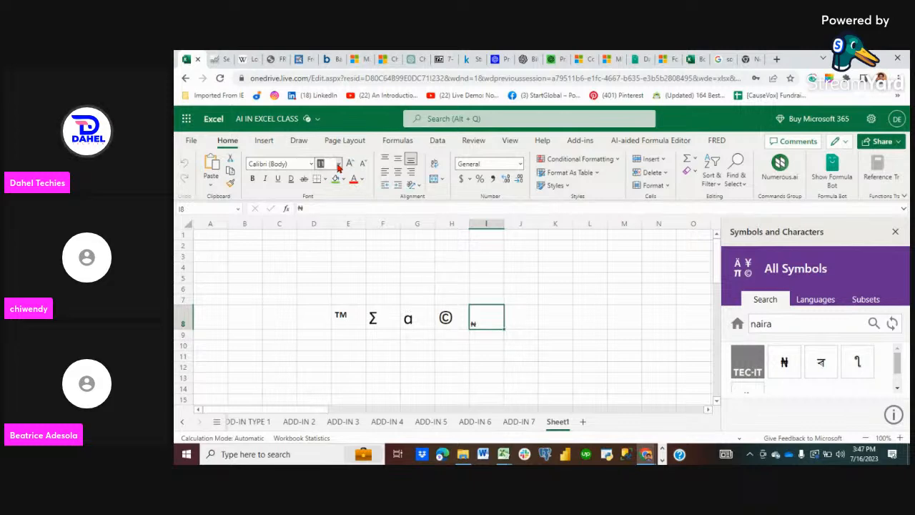
click(339, 166)
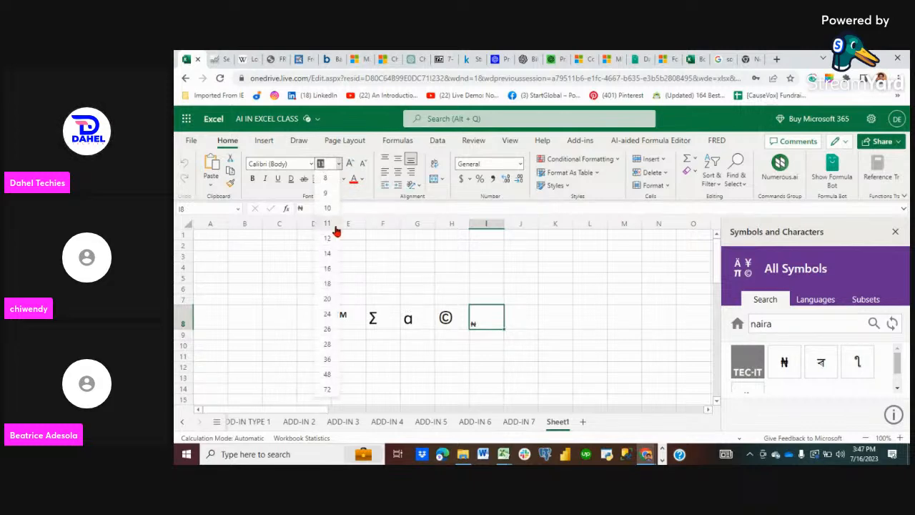
click(327, 330)
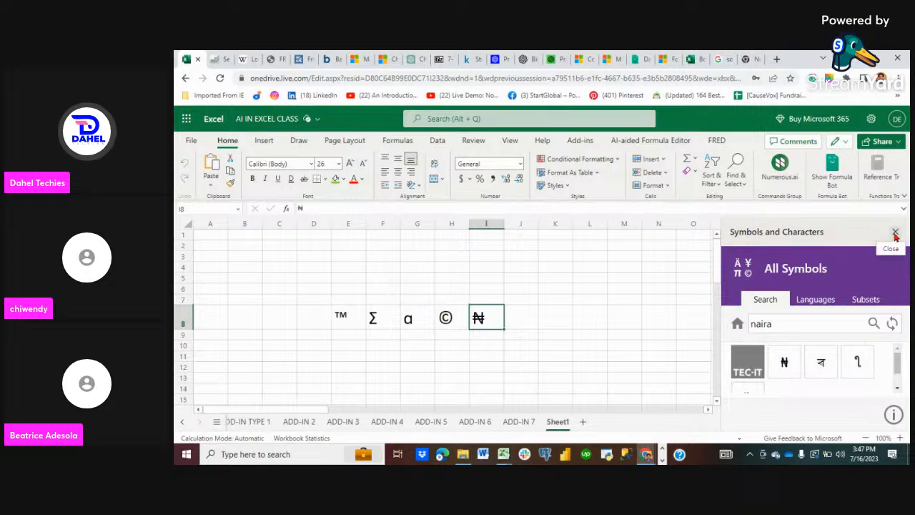
click(894, 234)
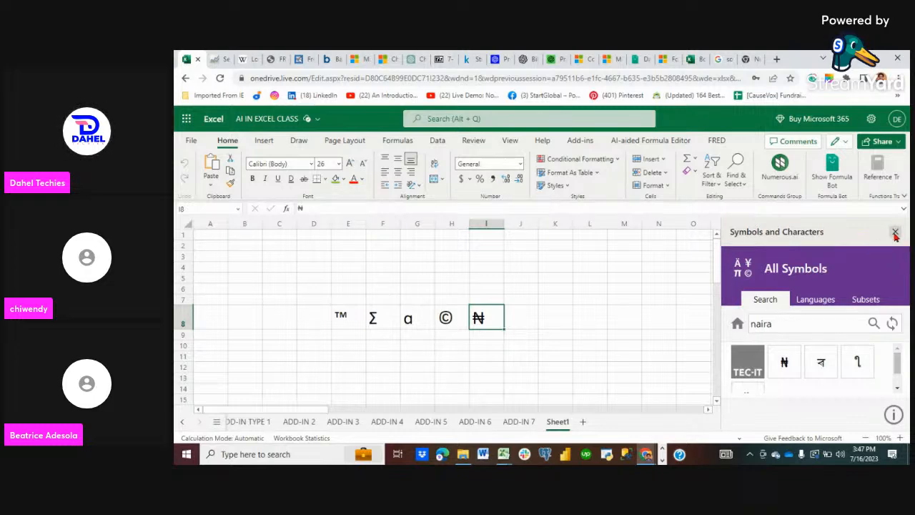
Type the heading 'SYMBOLS AND CHARACTERS ADD-IN' in F3 at font size 24.
click(390, 254)
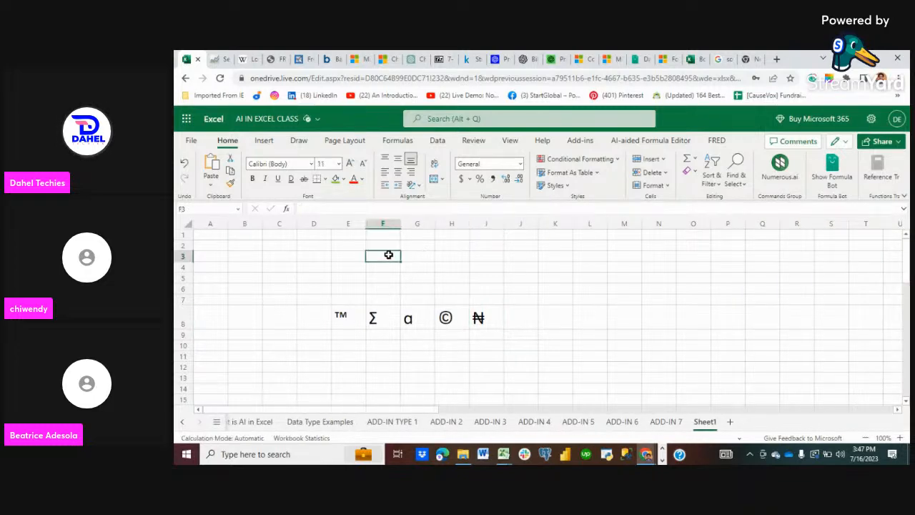
text(SUM)
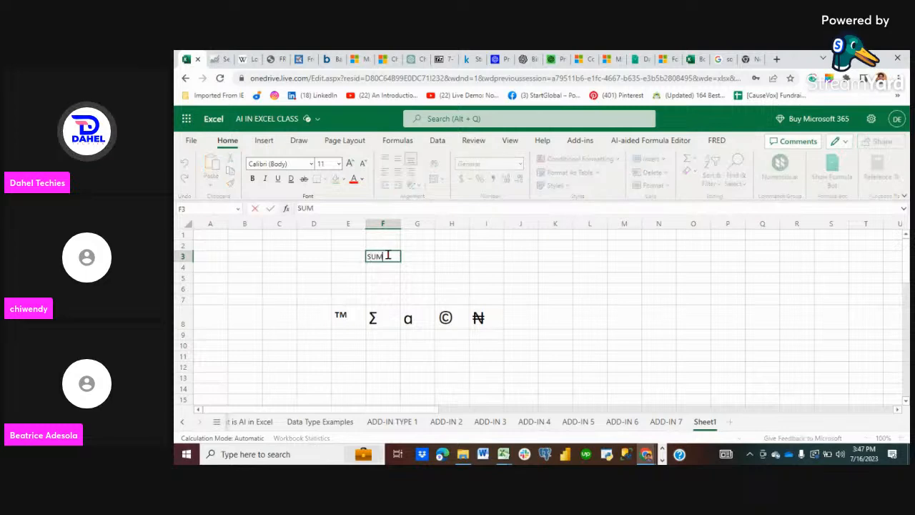
key(BackSpace)
key(BackSpace)
text(YMBO)
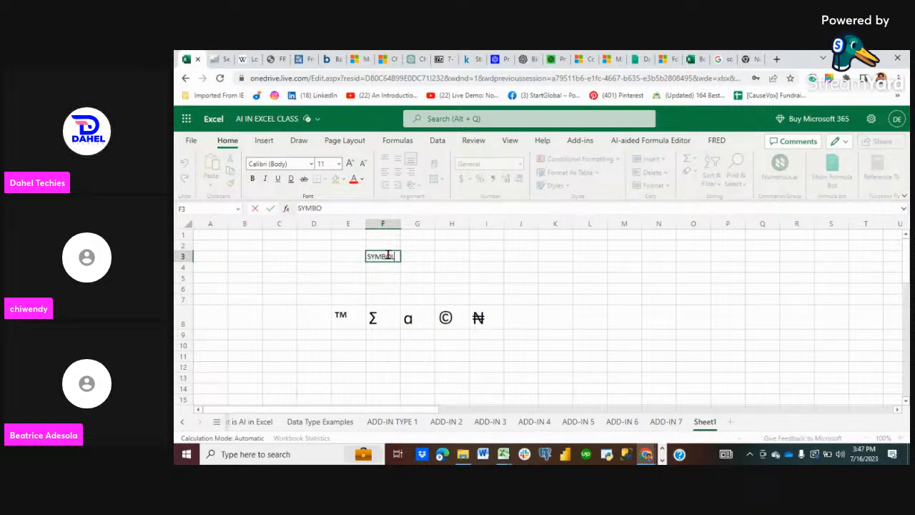
text(LS AND CHARAC)
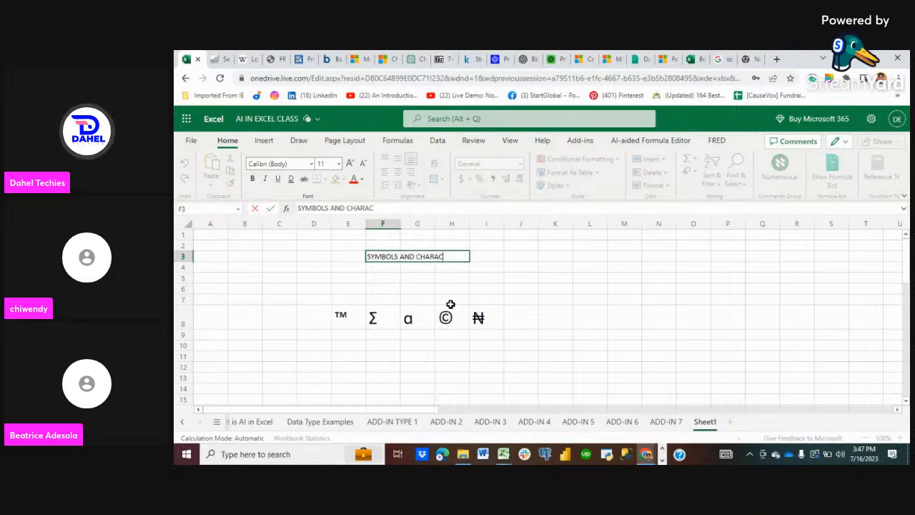
text(TERS ADD-IN)
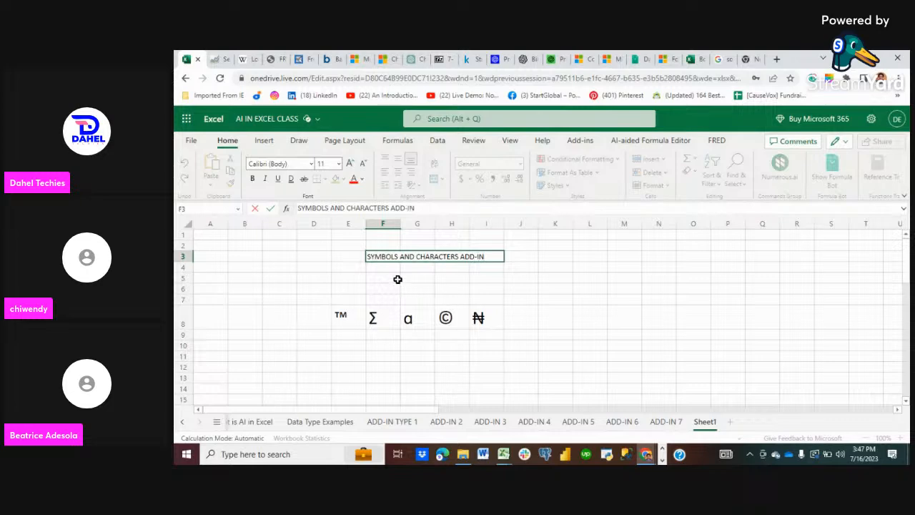
click(339, 165)
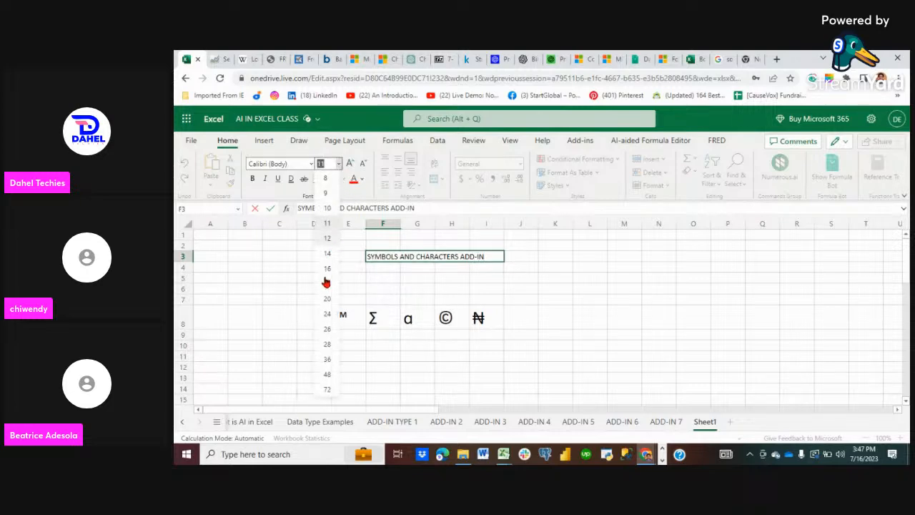
click(329, 314)
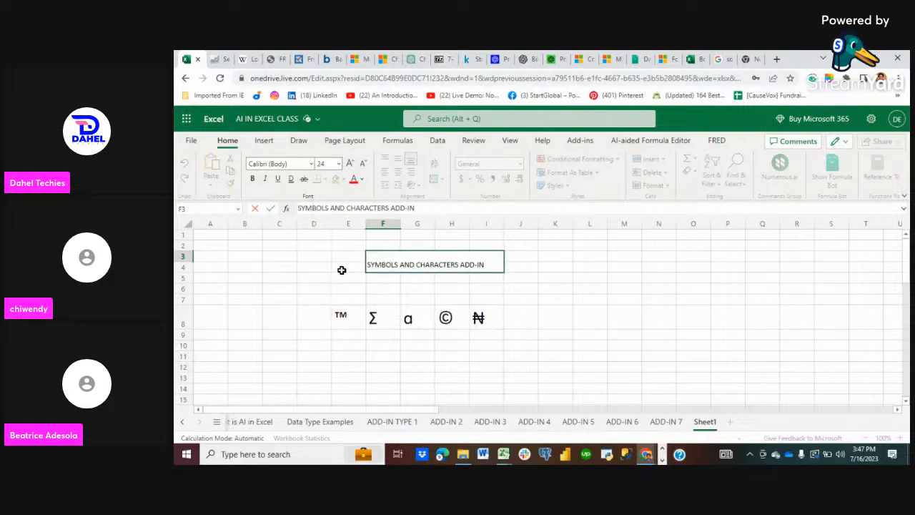
click(457, 286)
Give the heading green fill across F3:L3 and reduce it to font size 20.
drag(384, 256, 475, 256)
click(387, 257)
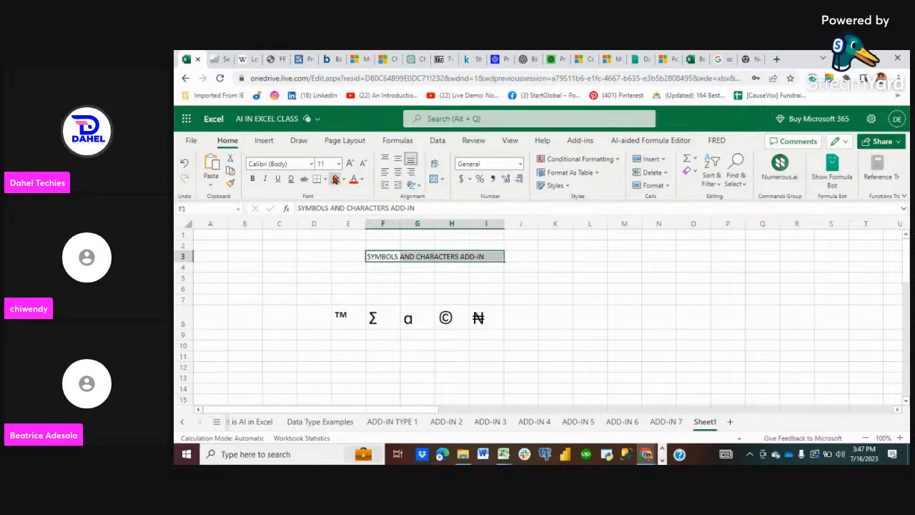
click(335, 178)
click(339, 163)
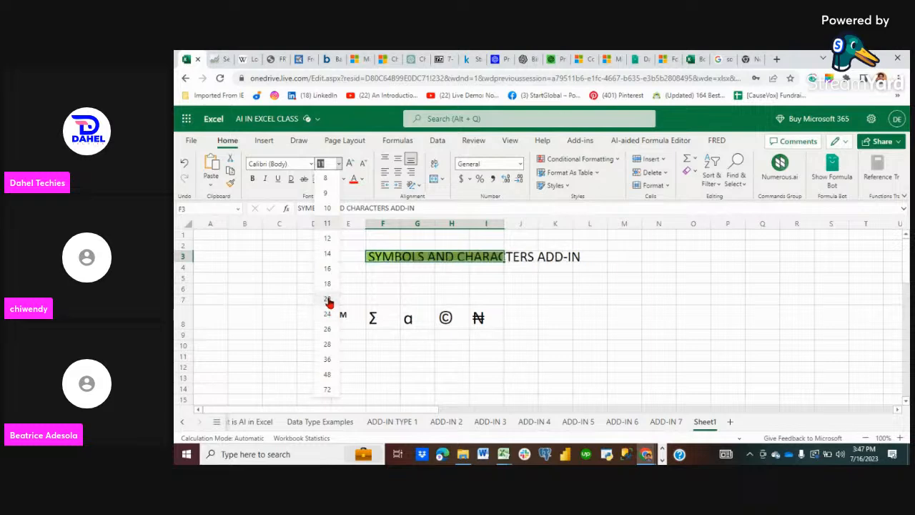
click(328, 300)
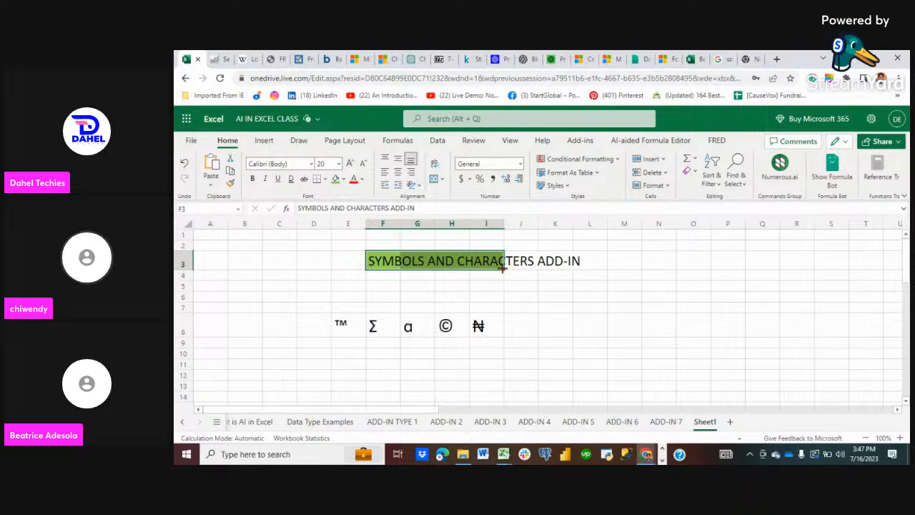
drag(507, 269, 588, 270)
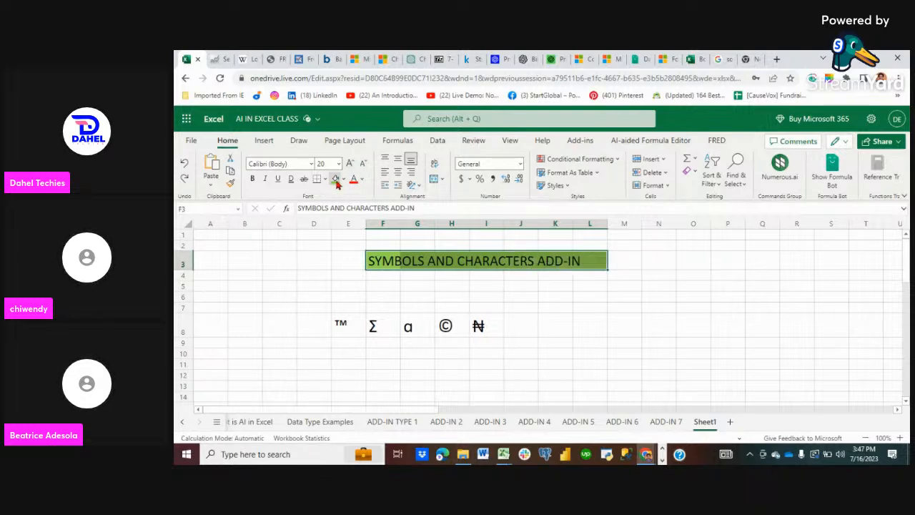
click(531, 326)
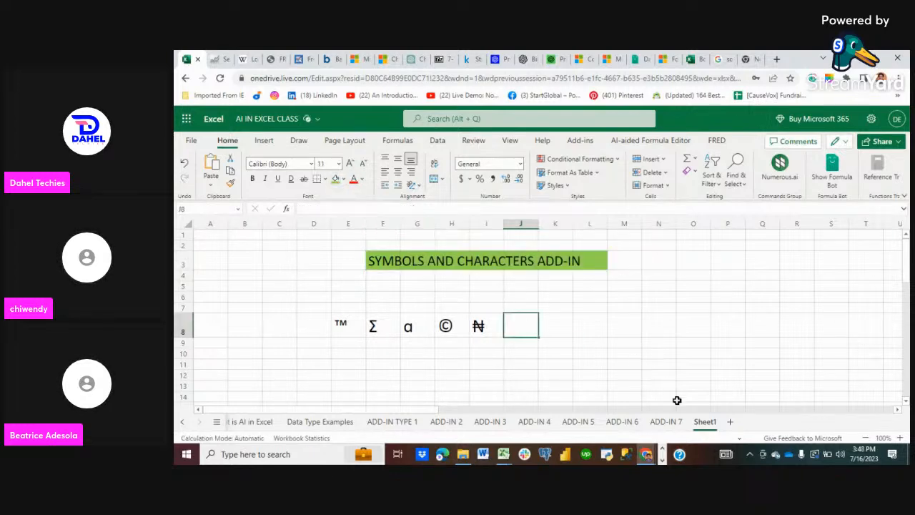
double_click(704, 423)
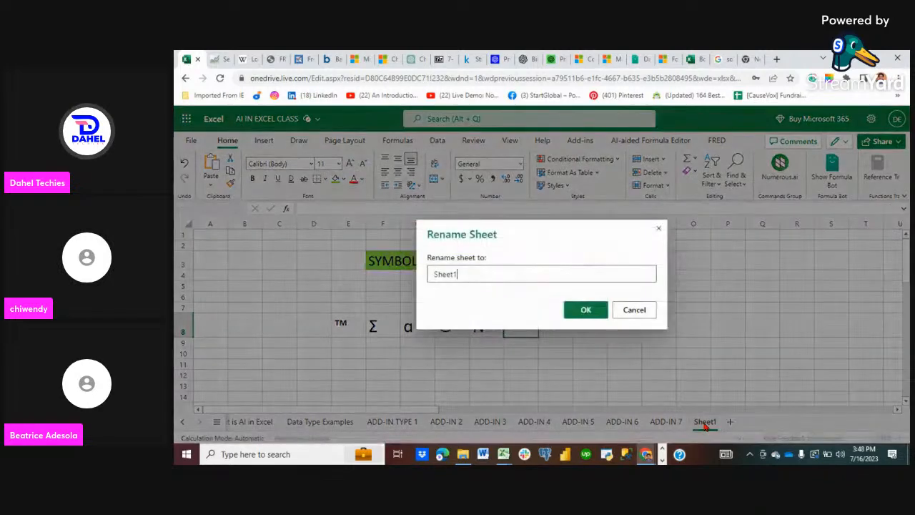
Replace the Sheet1 tab name with 'ADD-IN 8'.
key(BackSpace)
key(BackSpace)
key(BackSpace)
key(BackSpace)
key(BackSpace)
key(BackSpace)
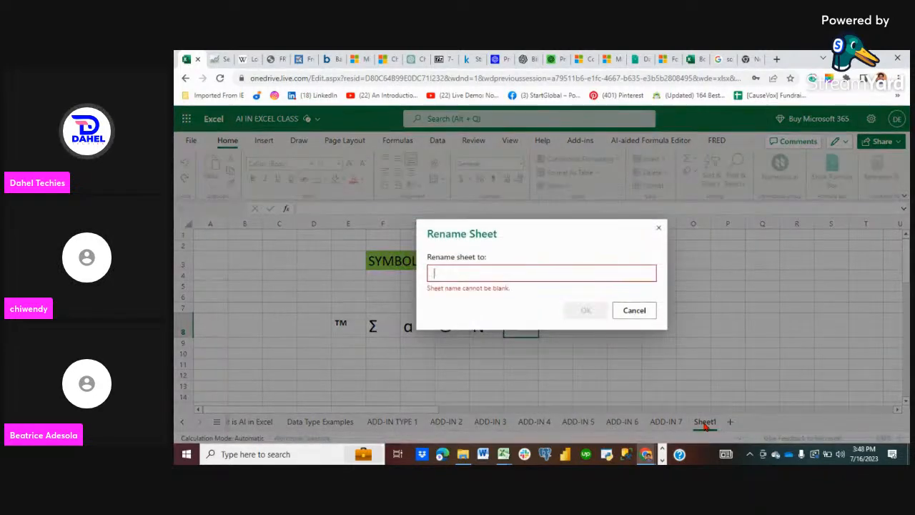
text(ADD-IN 8)
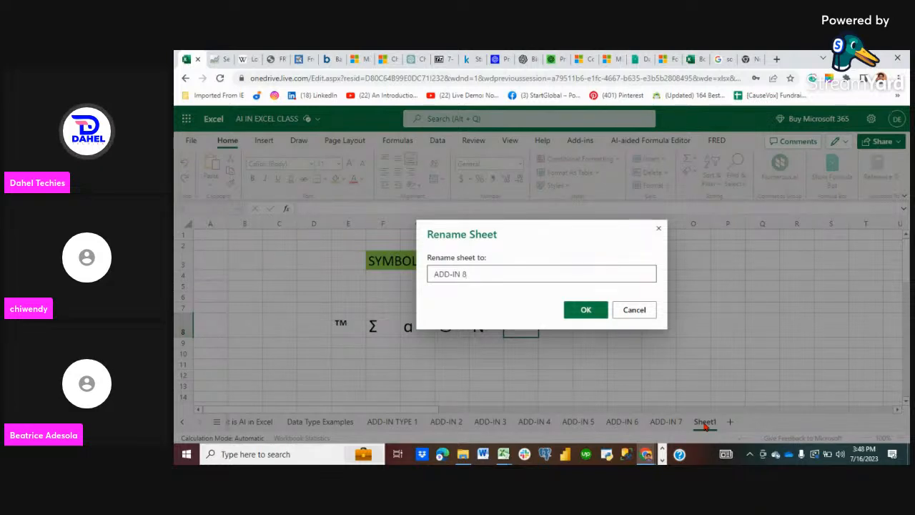
key(Return)
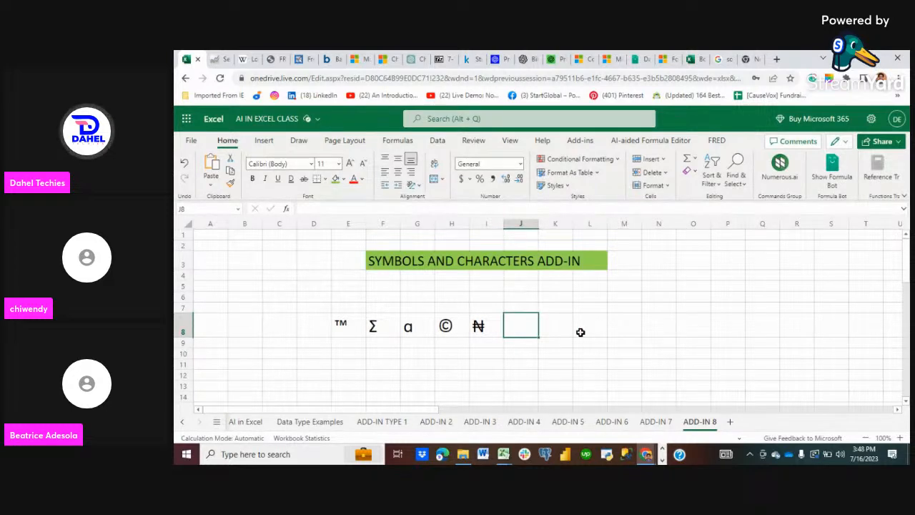
Add a blank Sheet1 with the New Sheet button after ADD-IN 8.
click(730, 423)
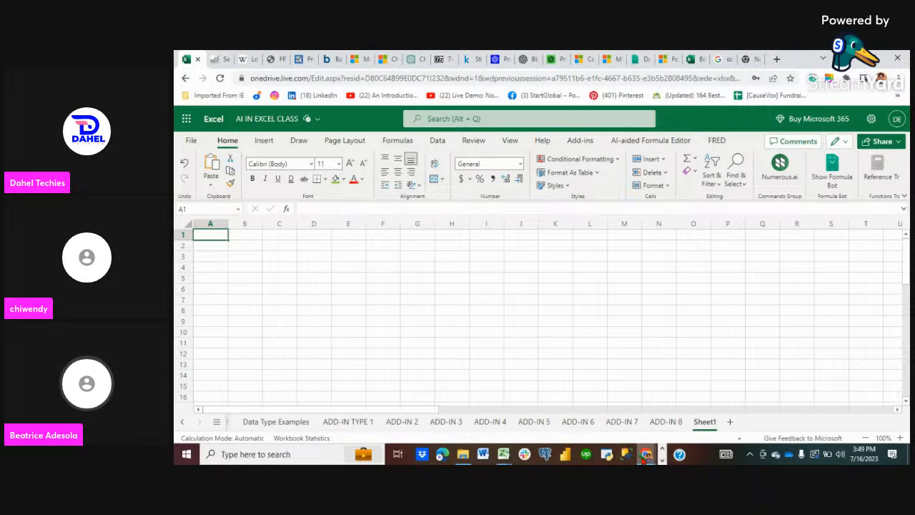
Put the waiting guest on the StreamYard stream, then return to the Excel workbook.
mouse_move(645, 456)
click(515, 405)
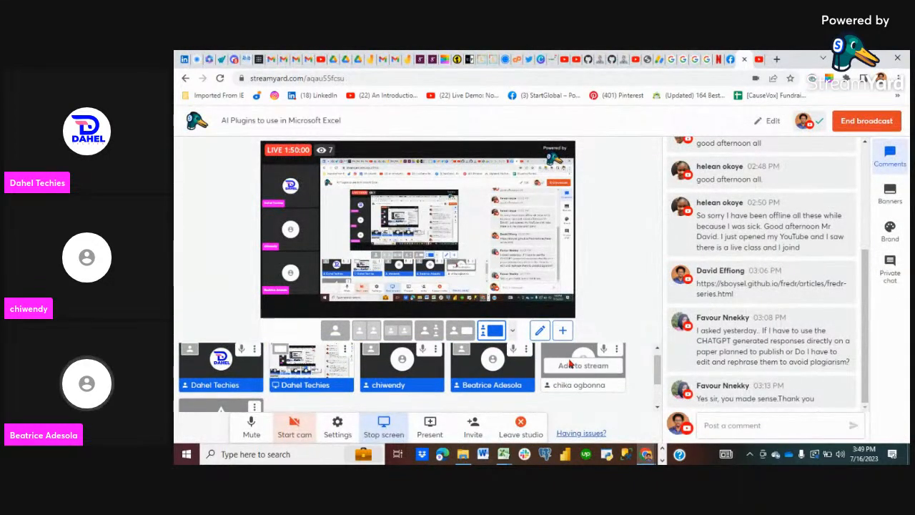
click(569, 366)
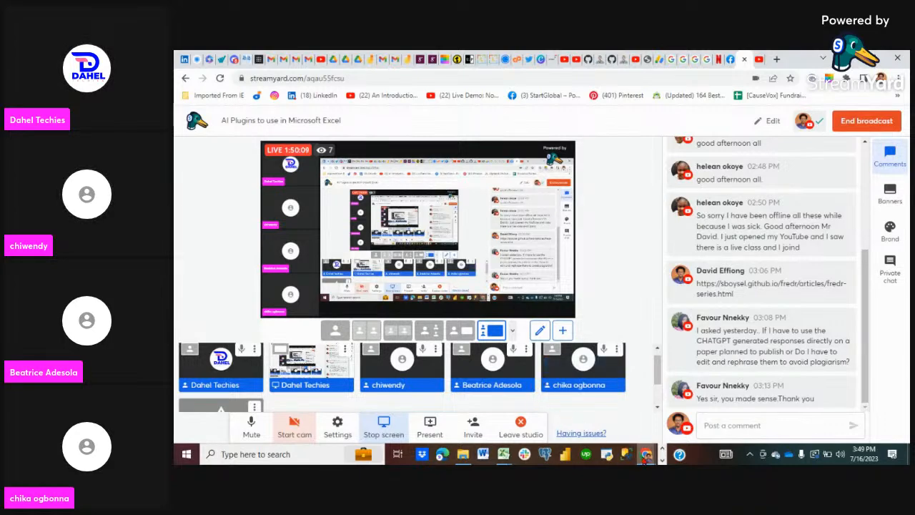
mouse_move(645, 455)
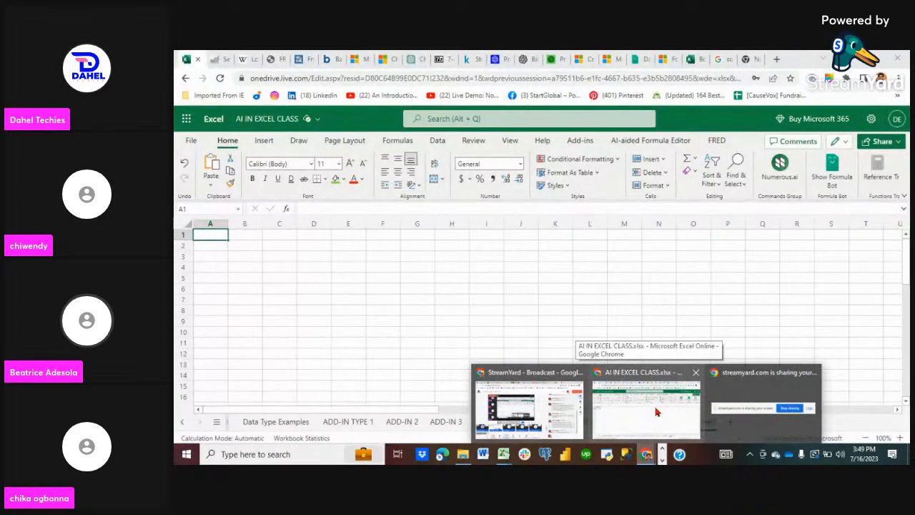
click(656, 411)
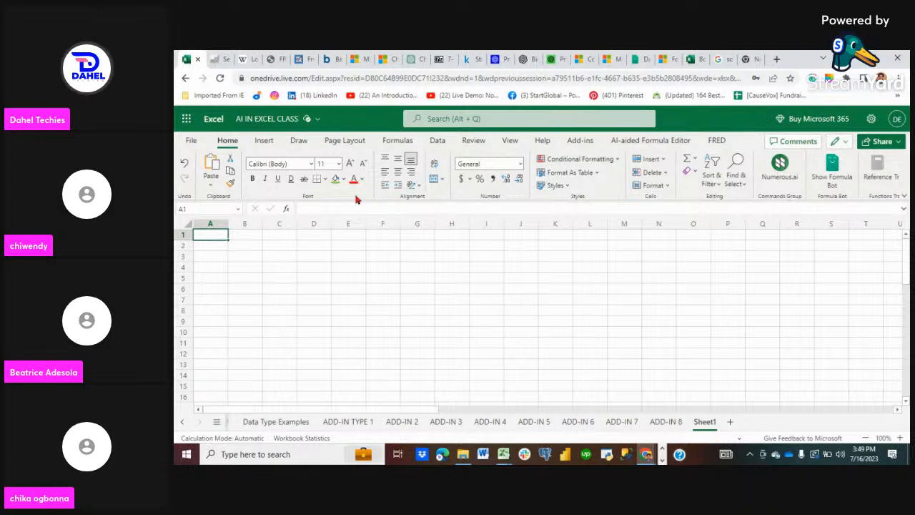
Open the Office Add-ins store from the Insert ribbon and focus its search box.
click(268, 142)
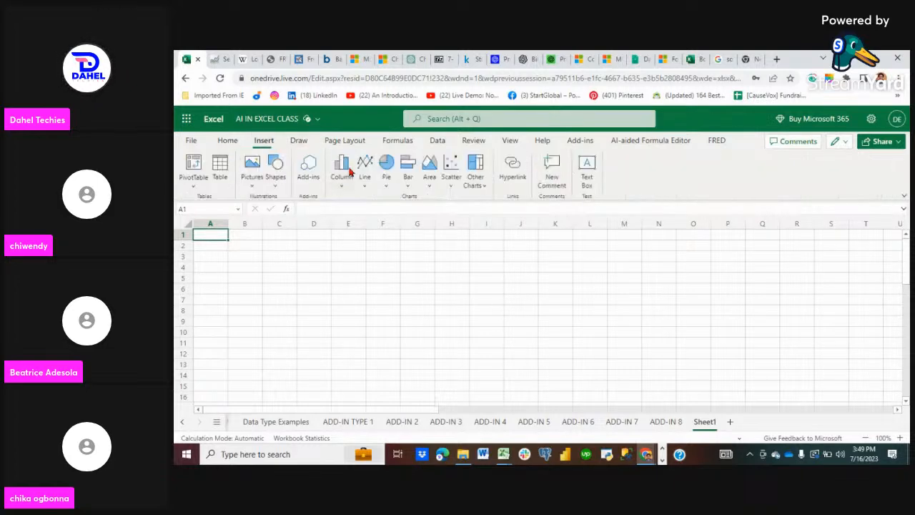
click(307, 171)
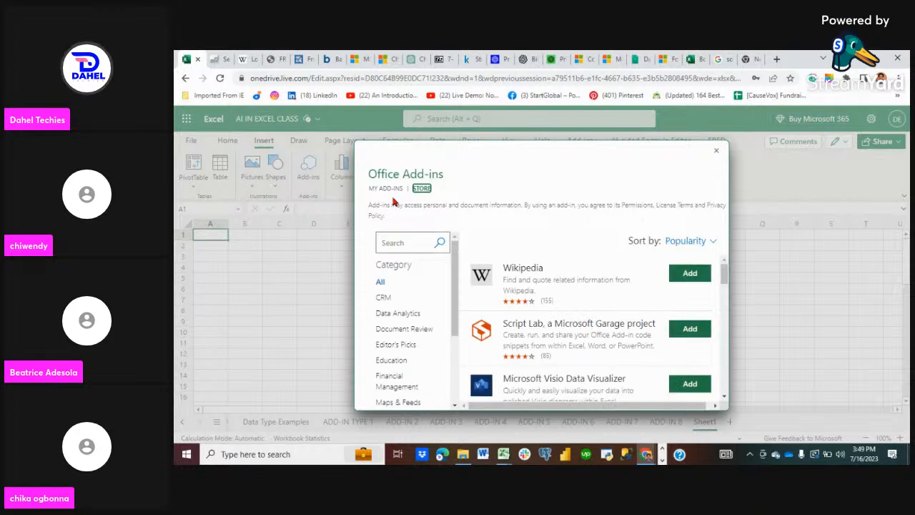
click(408, 244)
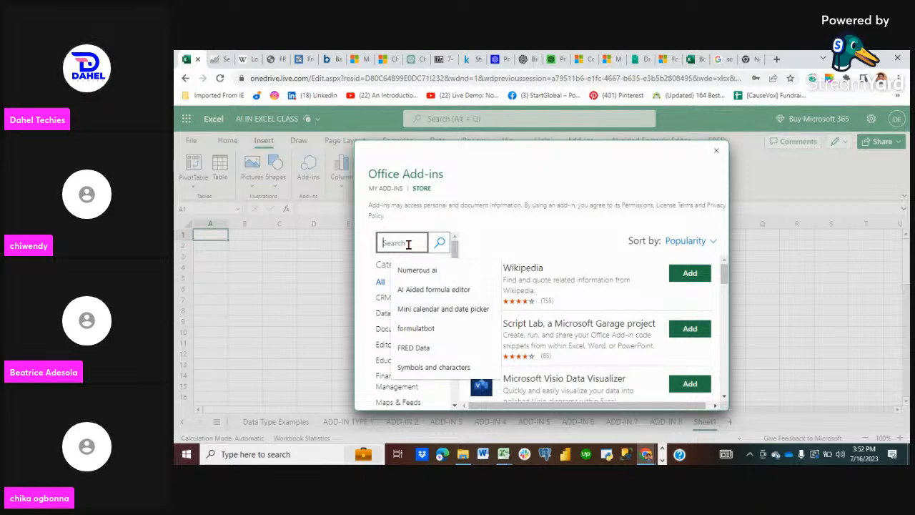
Search the add-ins store for 'QR4 office' and browse the results.
text(QR)
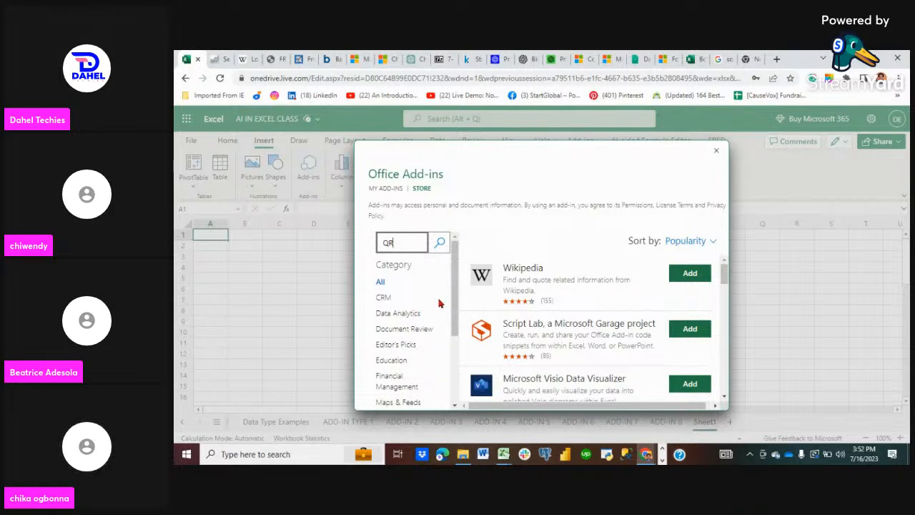
text(4 cffice)
scroll(541, 321, down, 2)
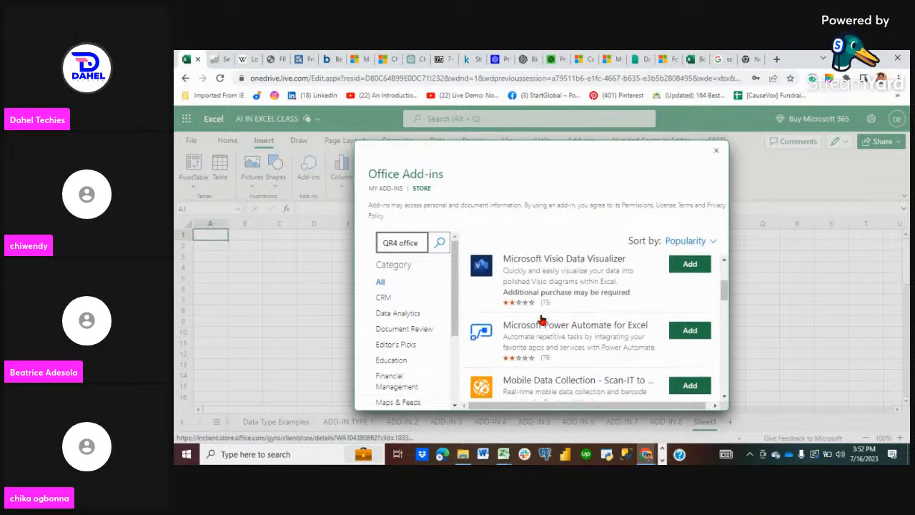
scroll(541, 321, up, 2)
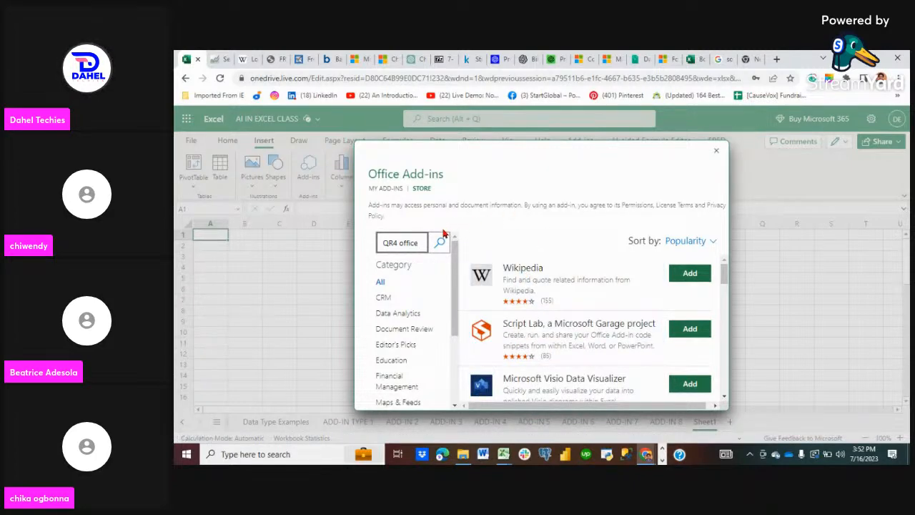
click(441, 242)
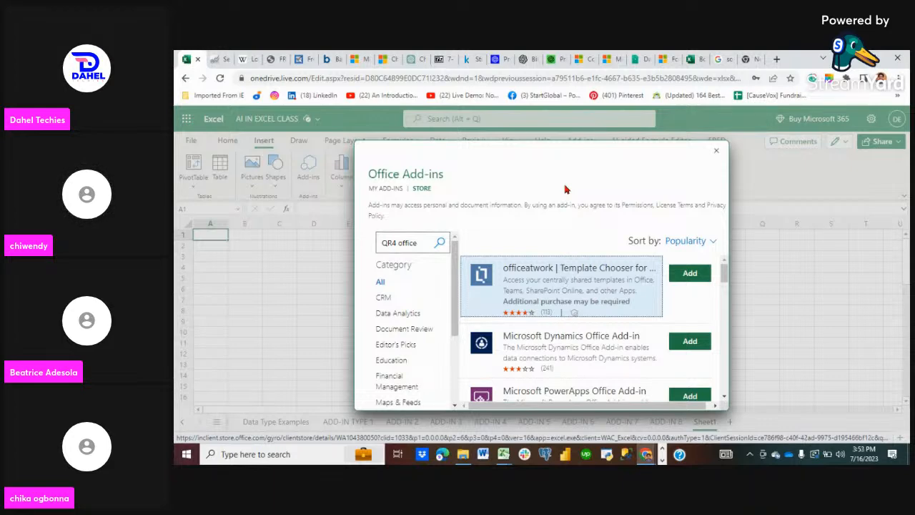
scroll(606, 263, down, 2)
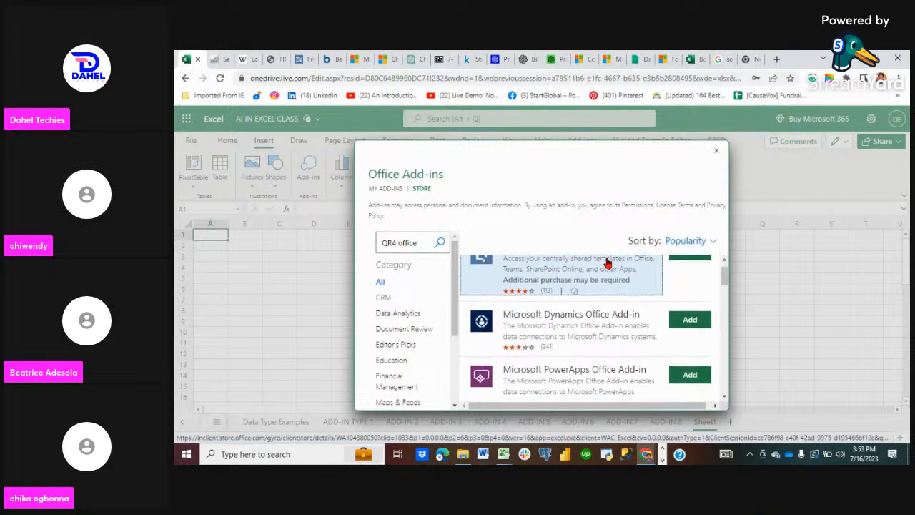
scroll(606, 263, down, 2)
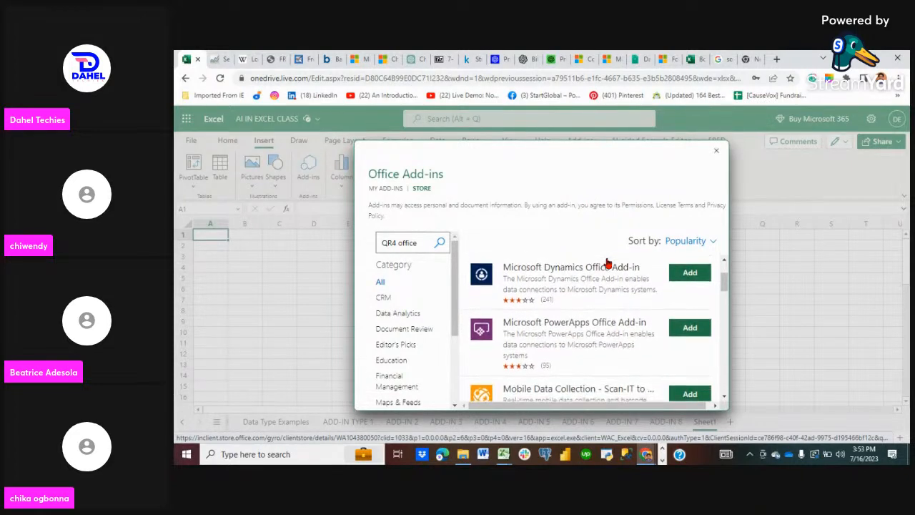
scroll(606, 263, down, 6)
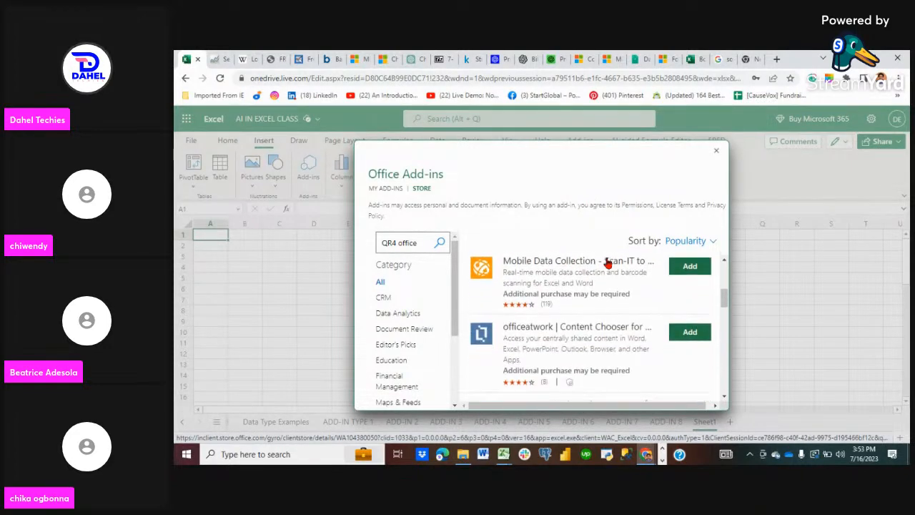
scroll(606, 263, down, 6)
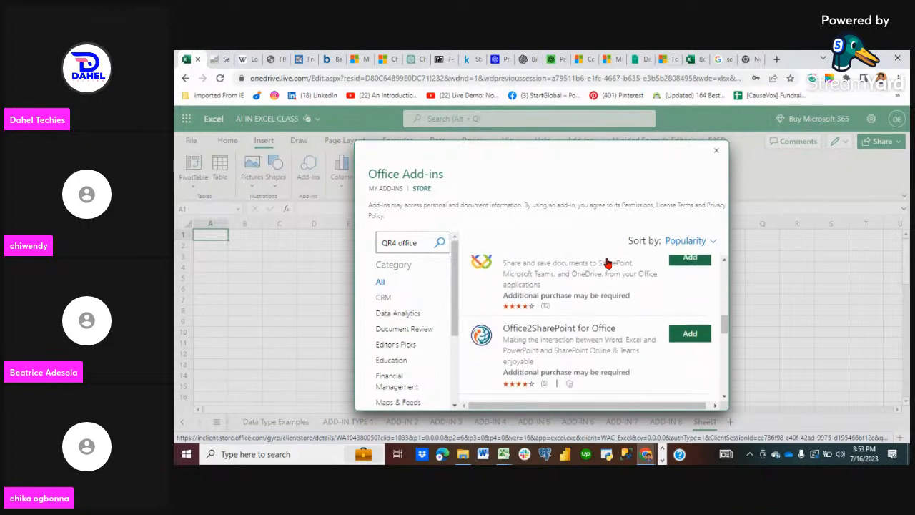
scroll(606, 263, down, 2)
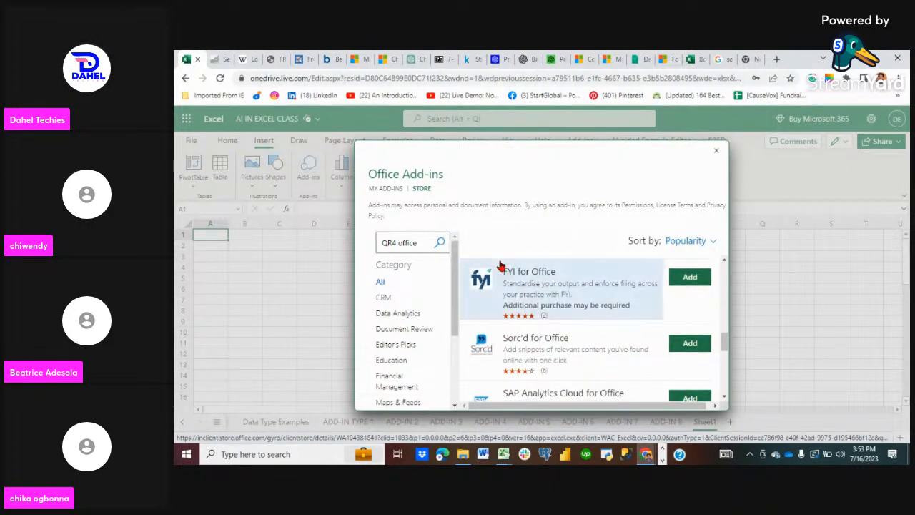
Rerun the search as 'QR 4 office', then trim the query back to 'QR'.
click(396, 240)
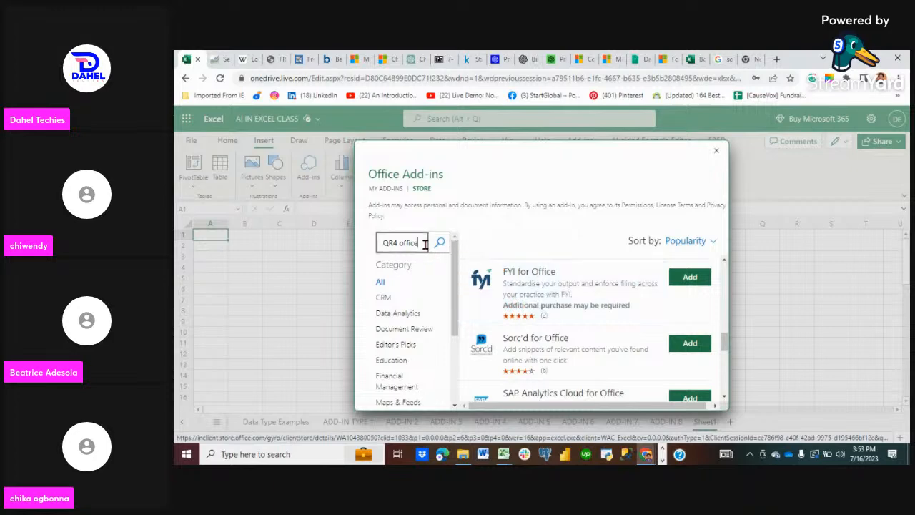
click(391, 241)
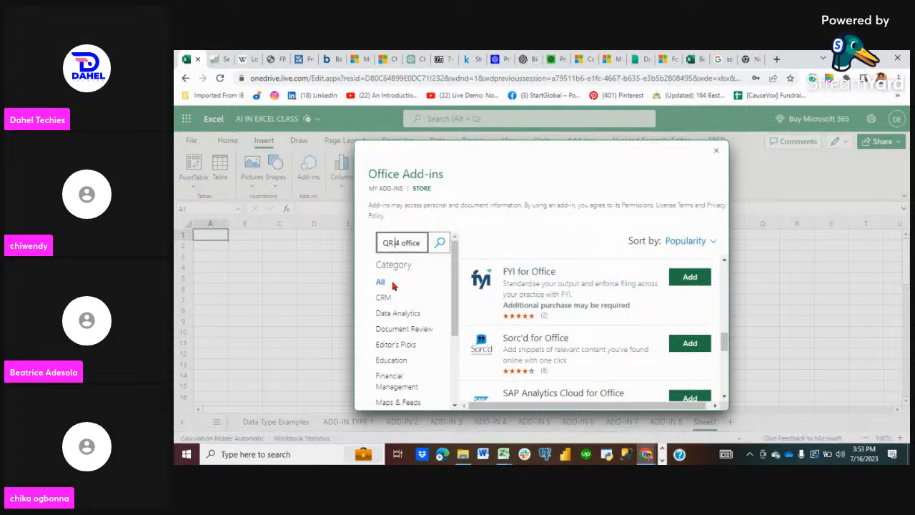
click(439, 244)
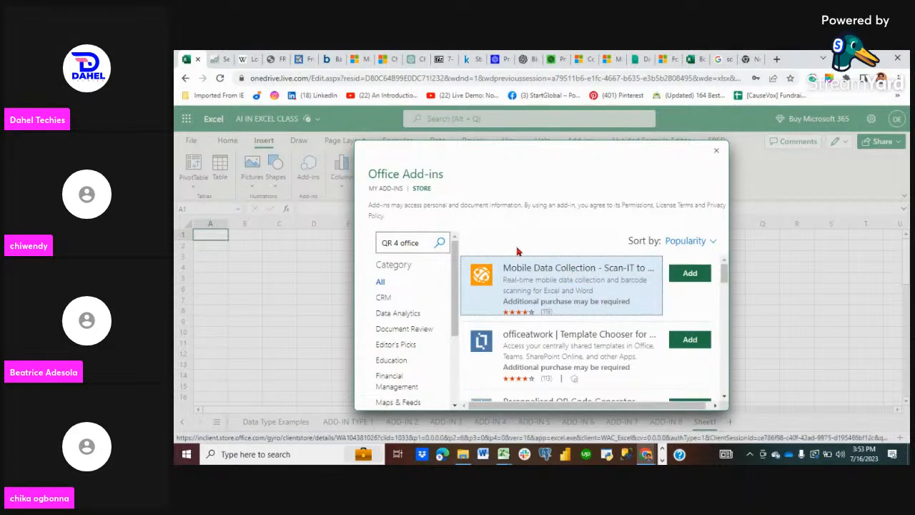
click(423, 242)
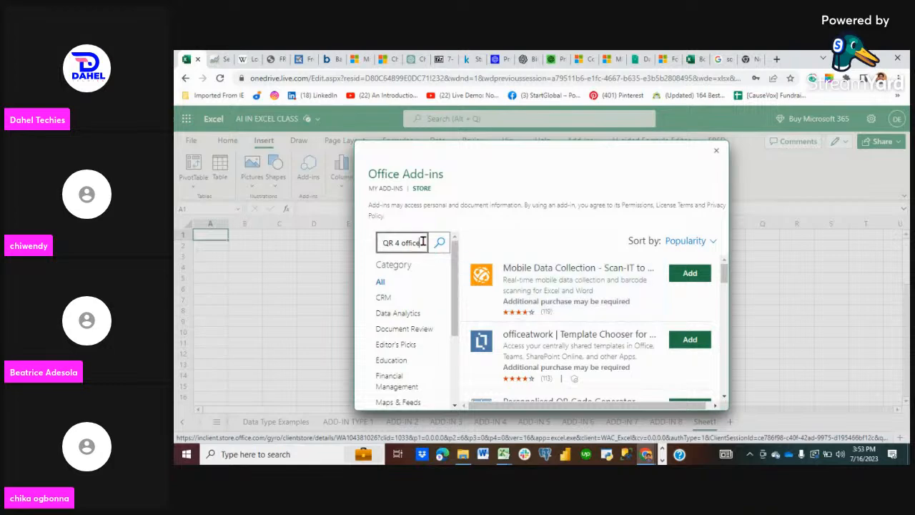
key(BackSpace)
key(BackSpace)
key(BackSpace)
key(BackSpace)
key(BackSpace)
key(BackSpace)
key(BackSpace)
key(BackSpace)
key(BackSpace)
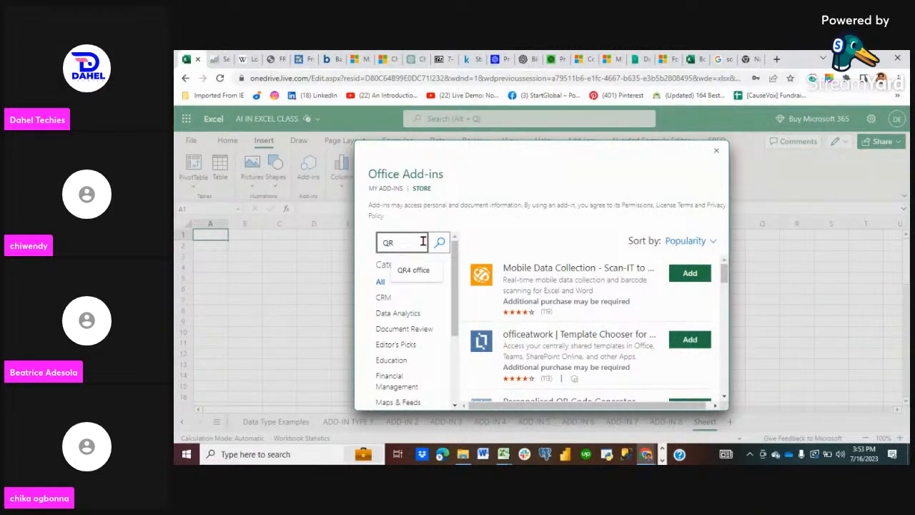
Search for QR, add QR4Office accepting its license terms, and focus its URL field.
key(Return)
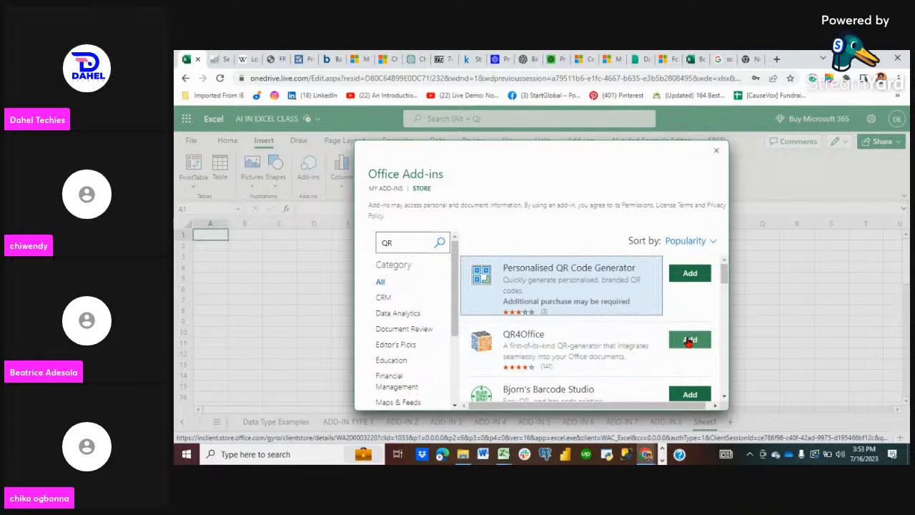
click(689, 342)
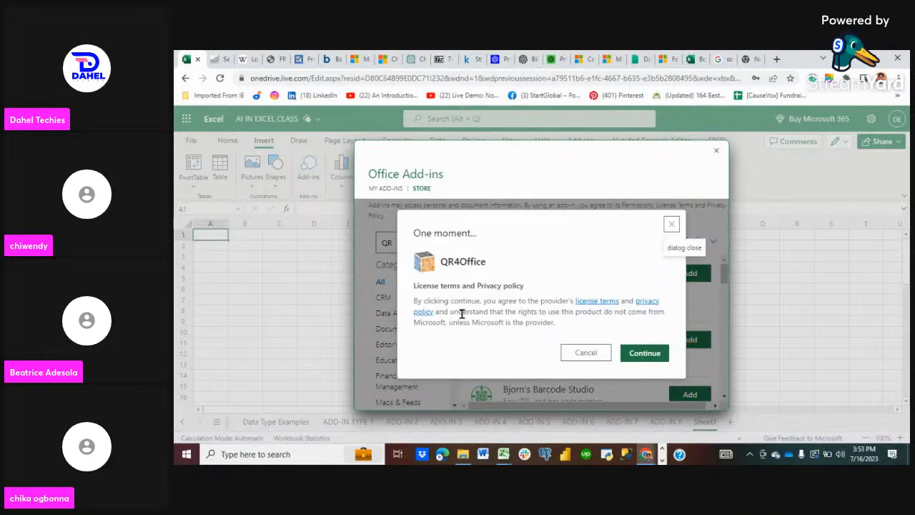
click(645, 353)
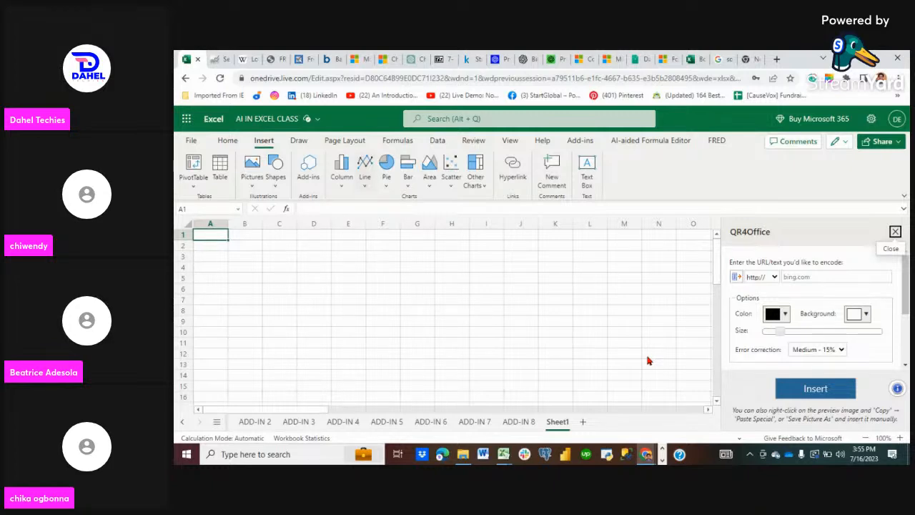
click(793, 278)
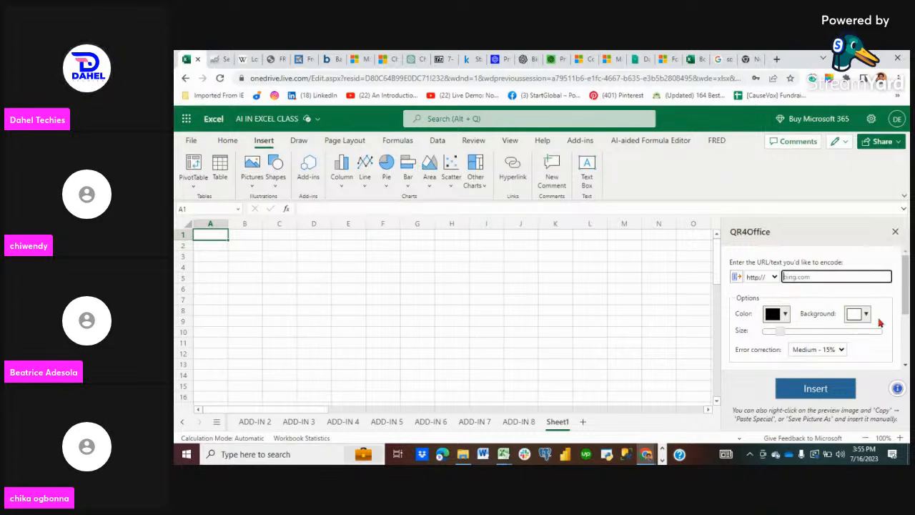
Enter daheltechies.com as the QR4Office address and enlarge the code, keeping black on white.
text(da)
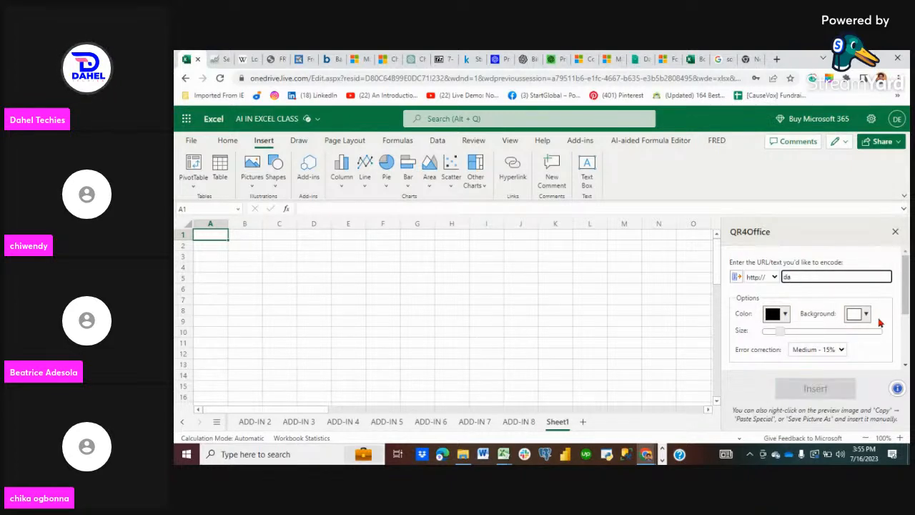
text(helconsulta)
key(BackSpace)
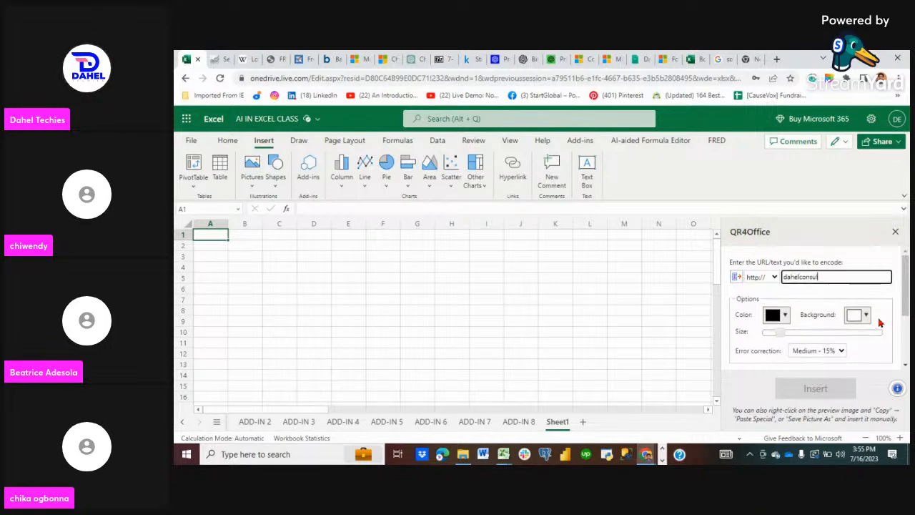
key(BackSpace)
key(BackSpace)
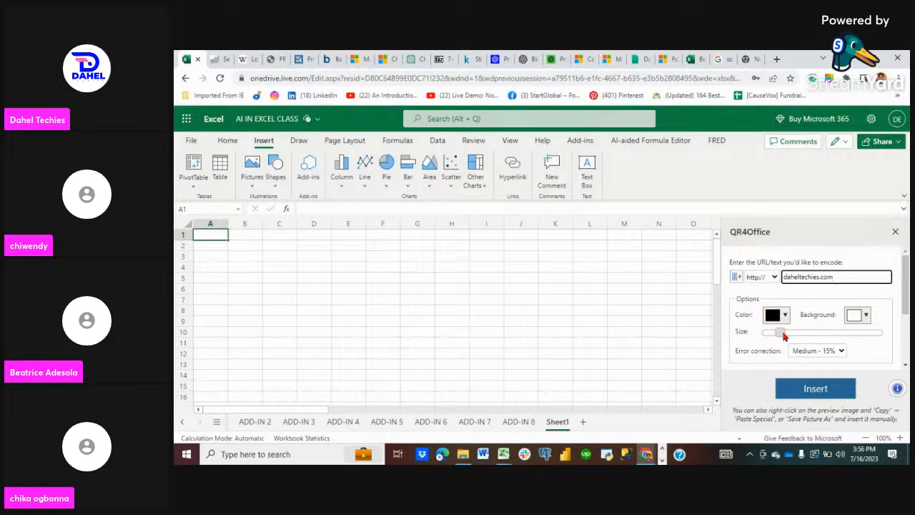
drag(782, 333, 798, 343)
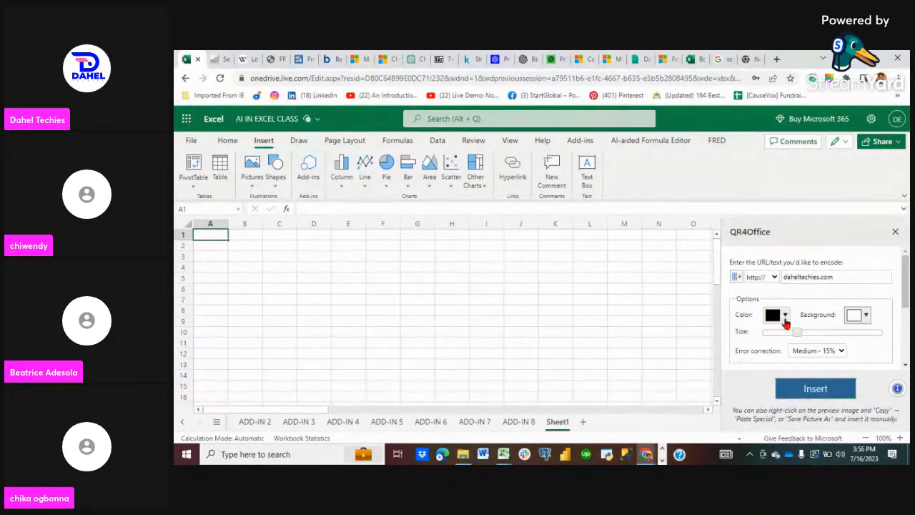
click(784, 316)
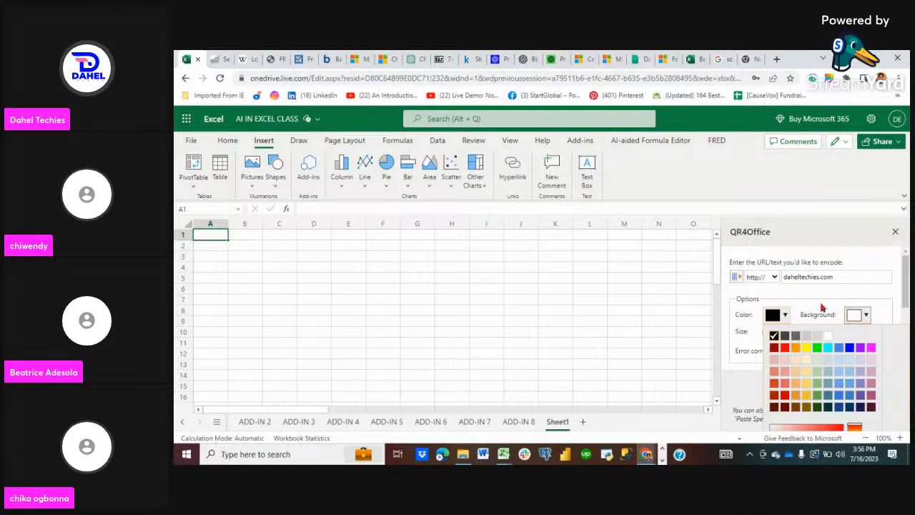
click(797, 297)
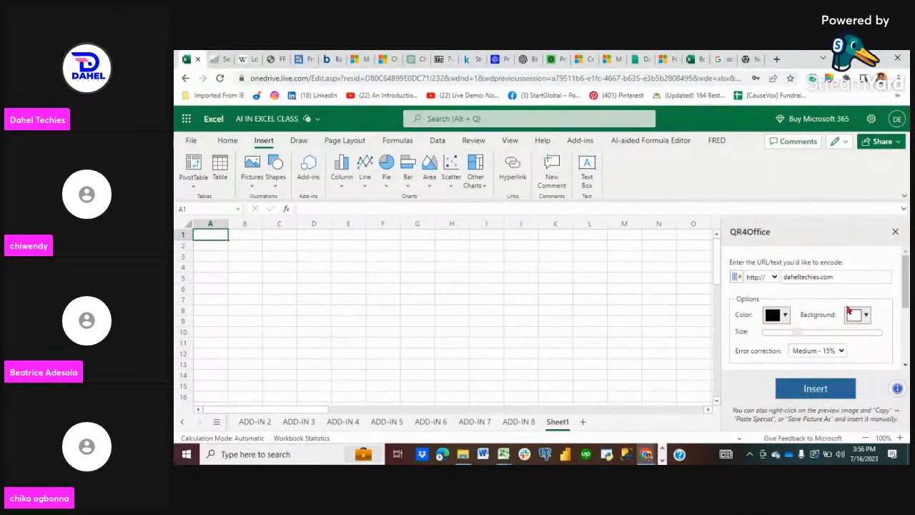
Attempt inserting the daheltechies.com QR code, dismiss the error, and check the preview.
click(823, 389)
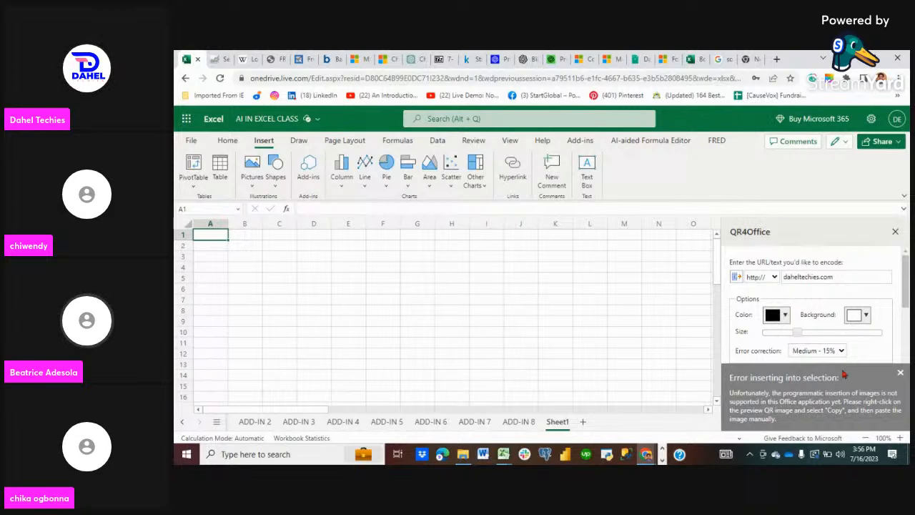
click(899, 377)
scroll(869, 346, down, 1)
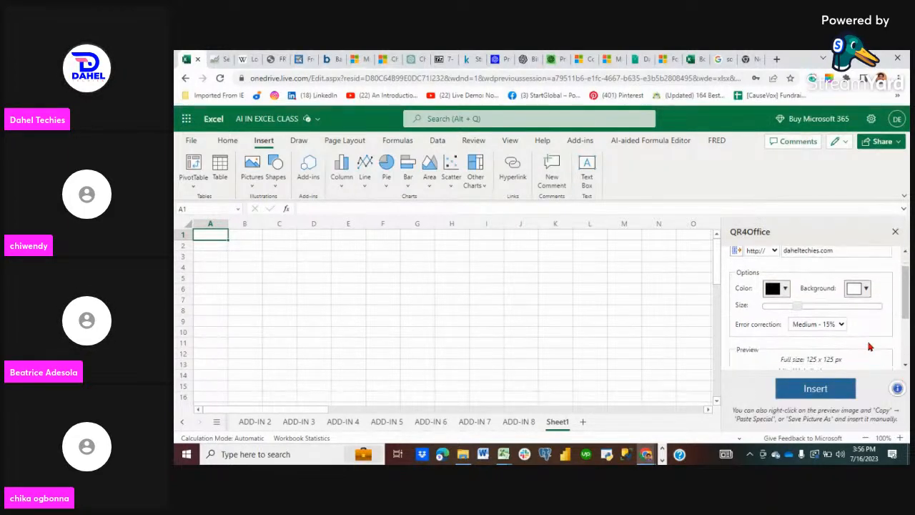
scroll(869, 347, down, 4)
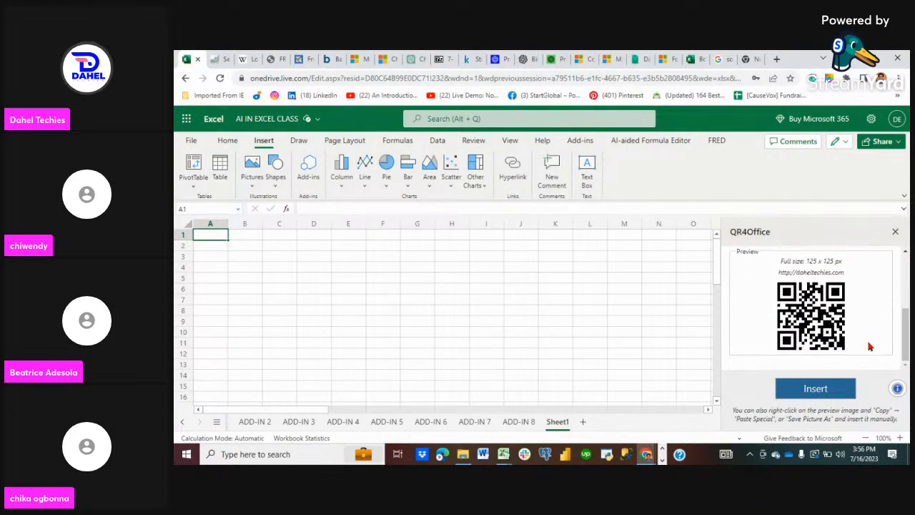
scroll(869, 347, up, 1)
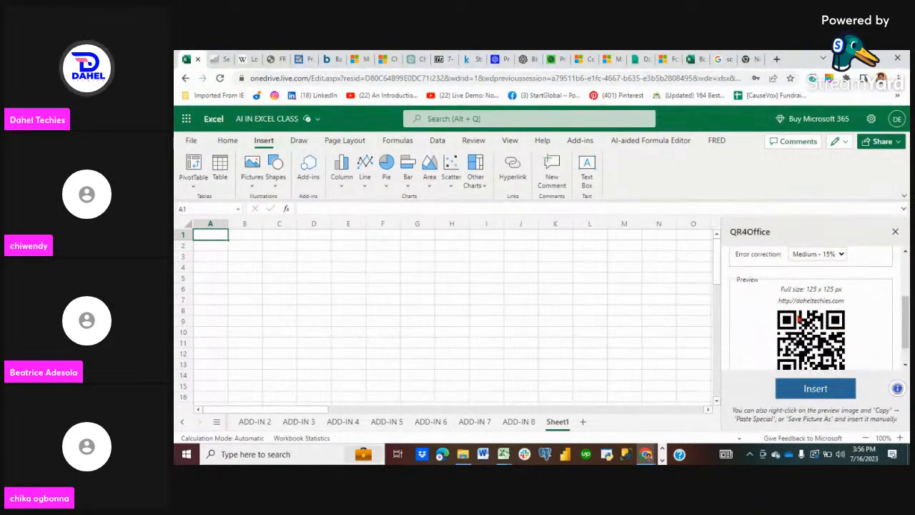
scroll(772, 312, down, 1)
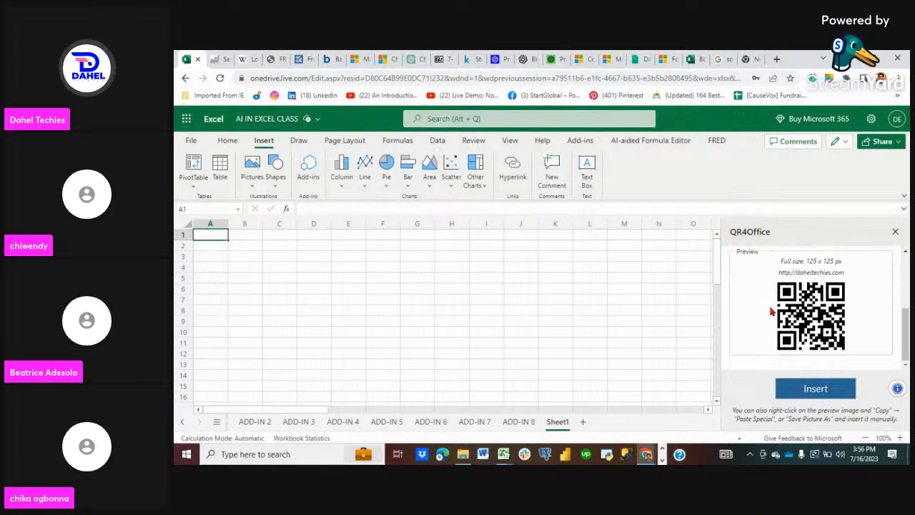
scroll(772, 312, up, 5)
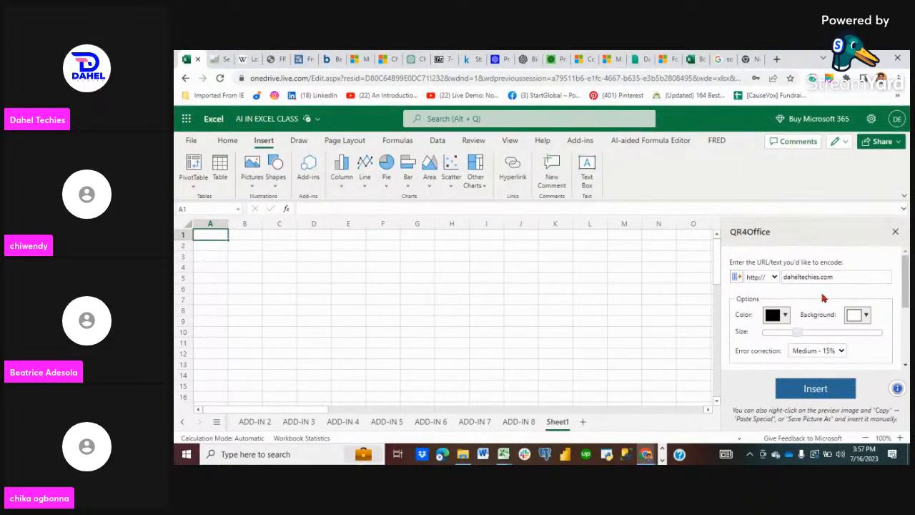
click(774, 277)
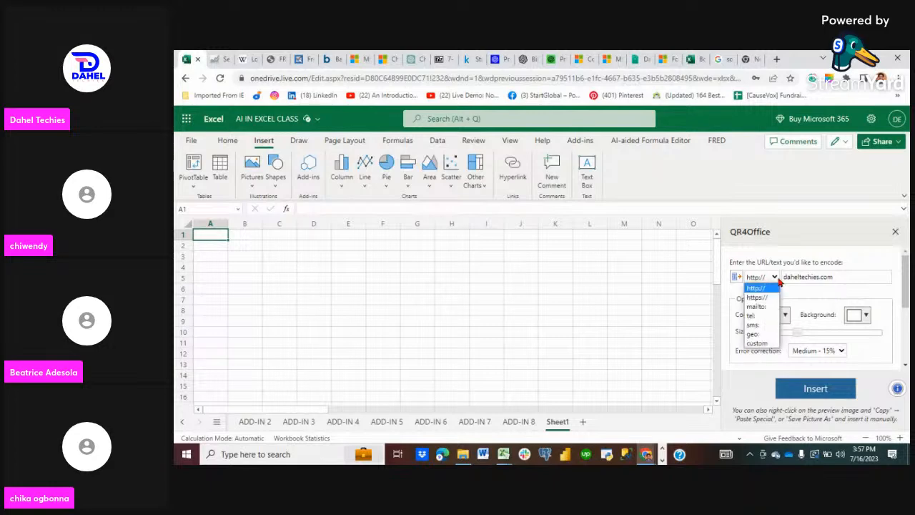
click(779, 282)
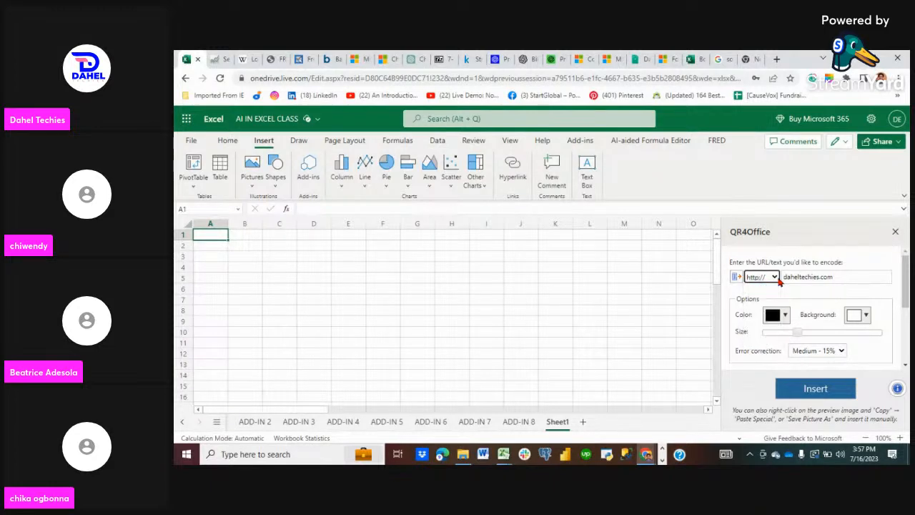
click(737, 278)
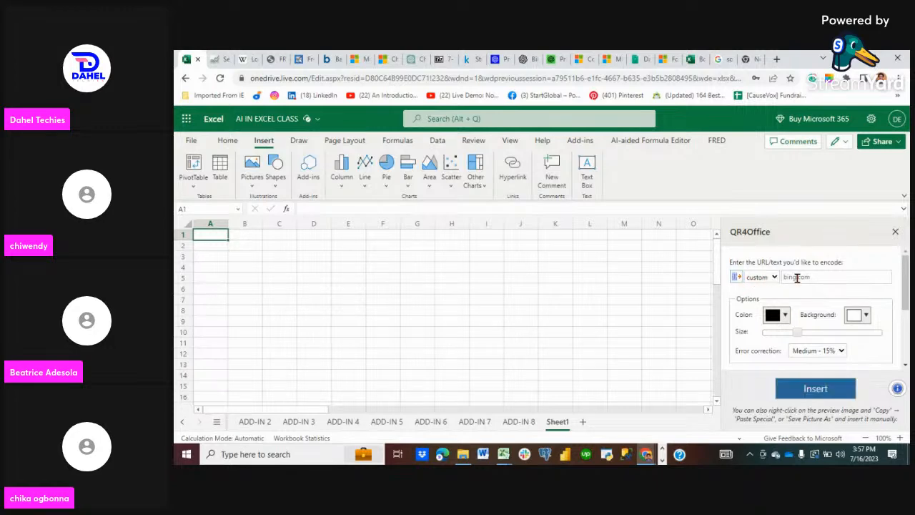
click(737, 279)
click(775, 278)
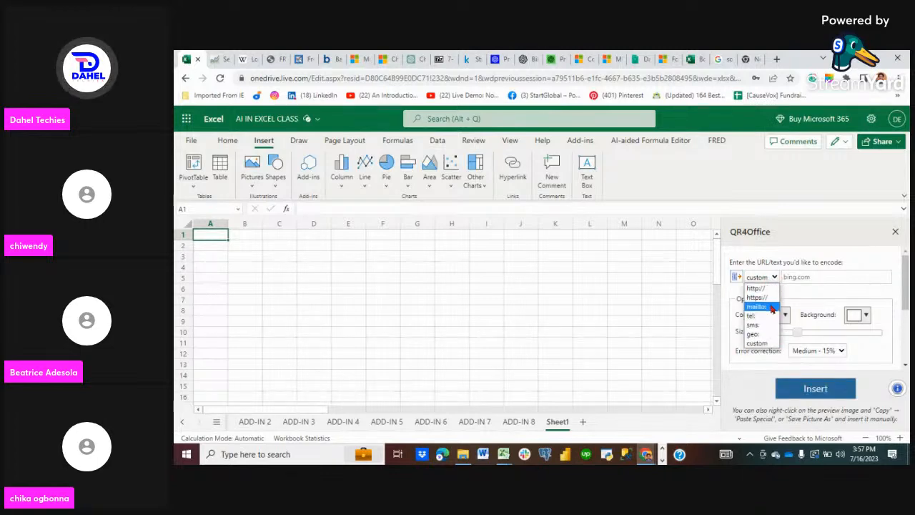
click(767, 297)
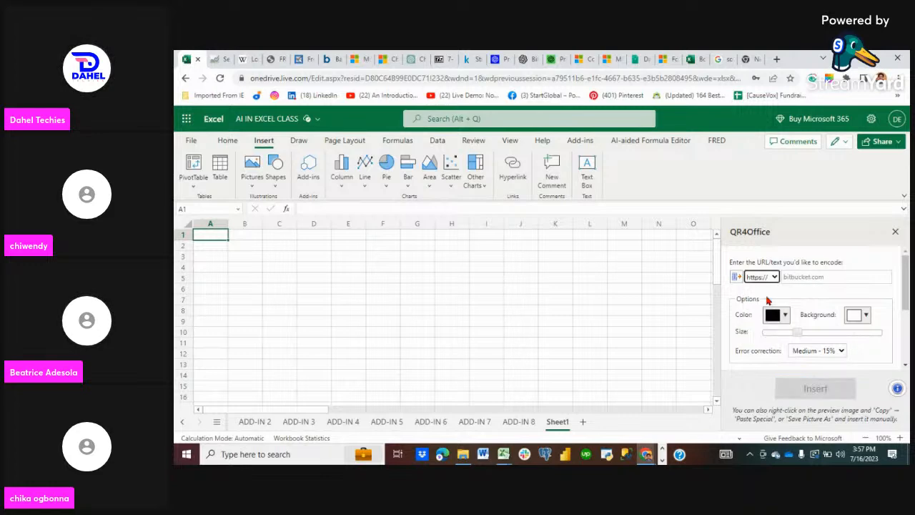
click(812, 278)
scroll(832, 308, down, 1)
scroll(832, 308, down, 3)
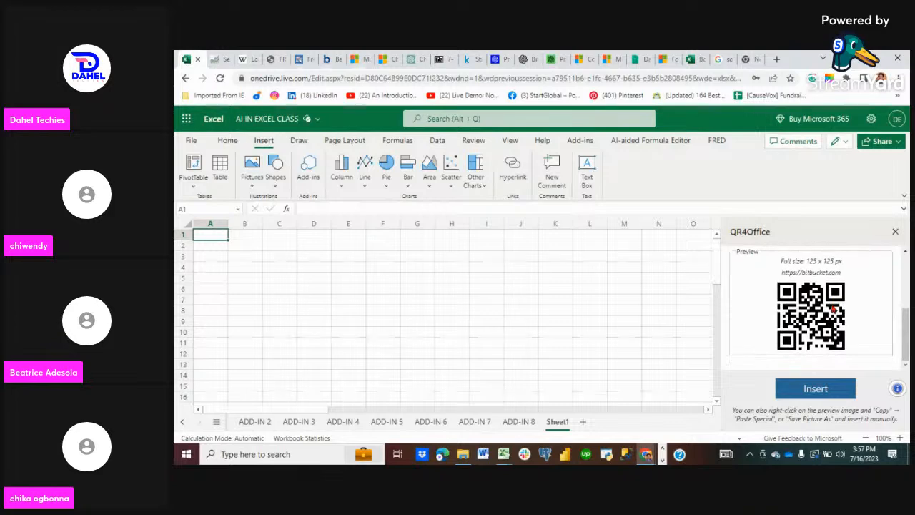
scroll(832, 309, up, 4)
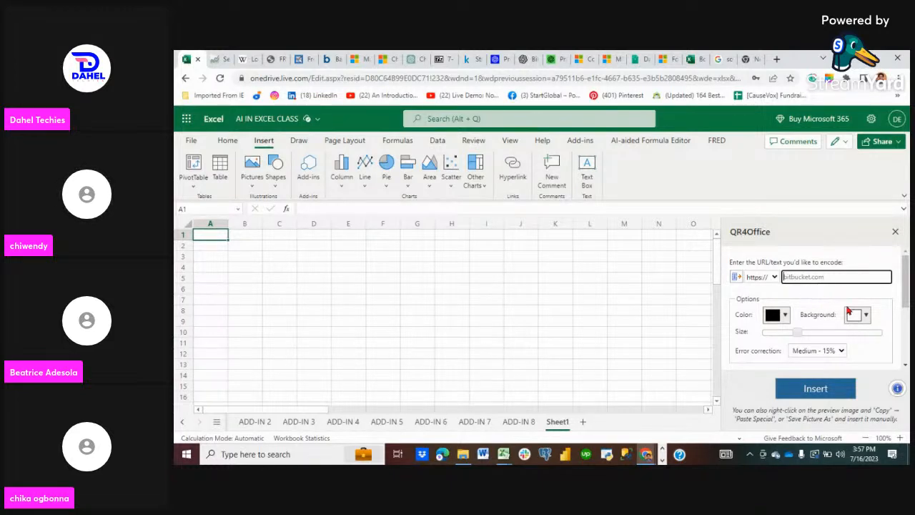
Enter coursera.com as the QR address, attempt inserting it, and dismiss the resulting error.
text(courser)
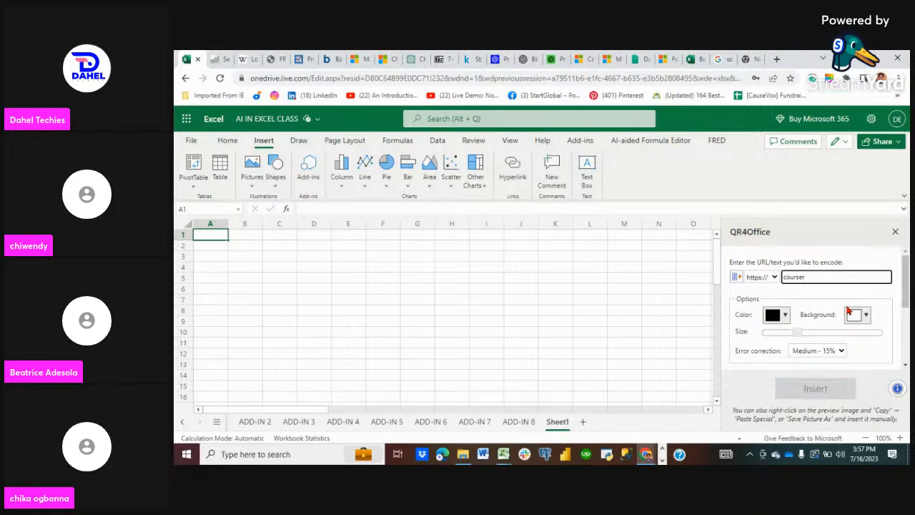
text(a.com)
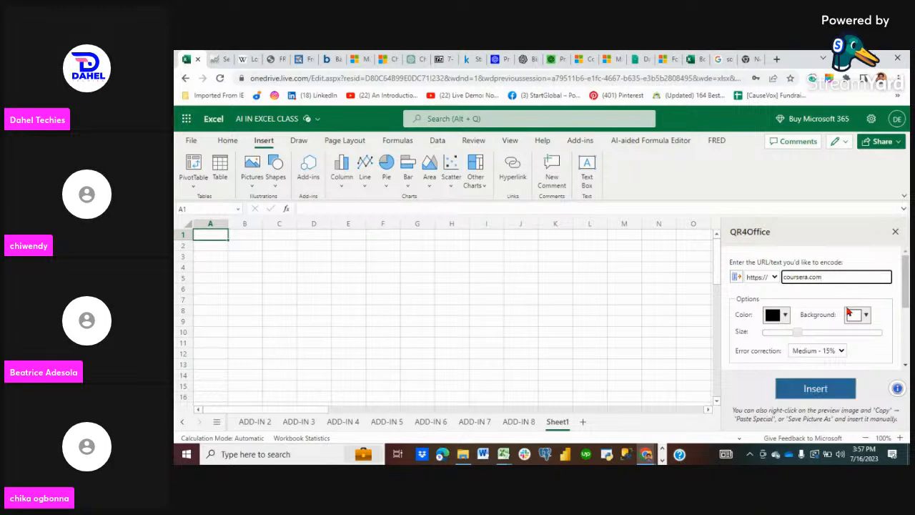
scroll(848, 311, down, 5)
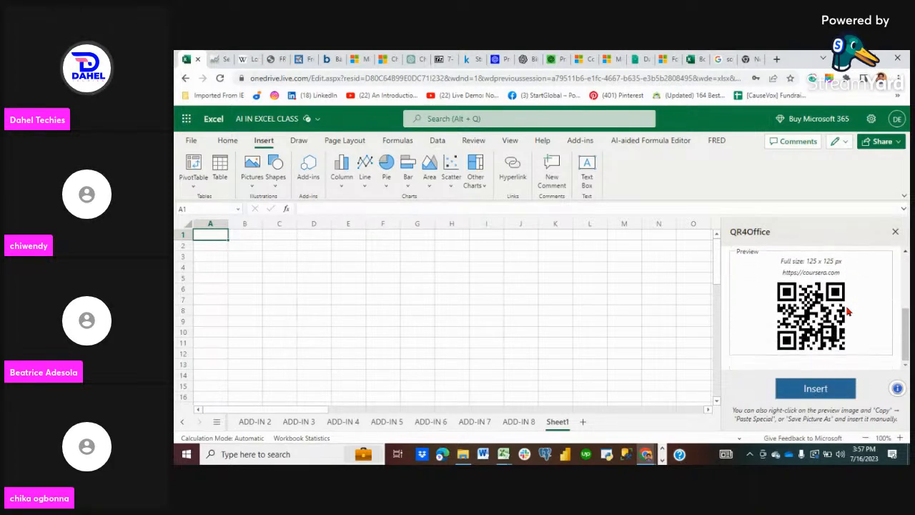
scroll(849, 311, up, 5)
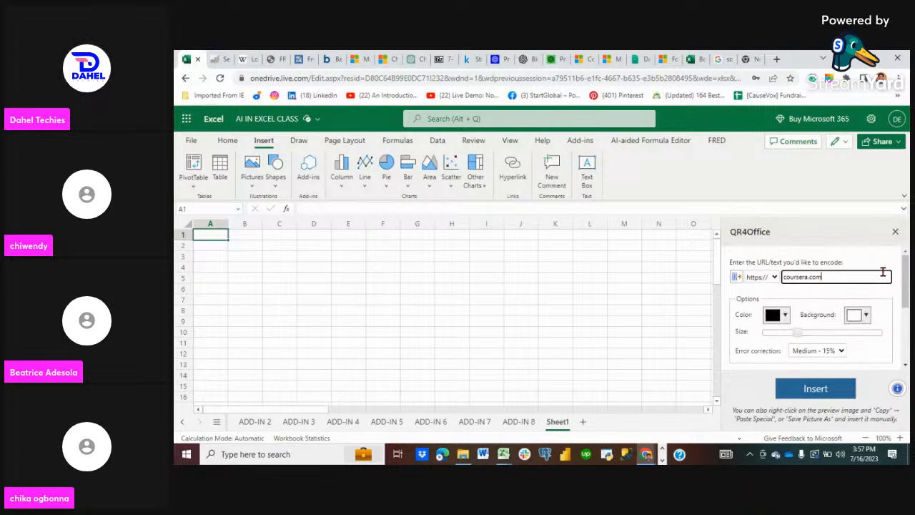
click(843, 383)
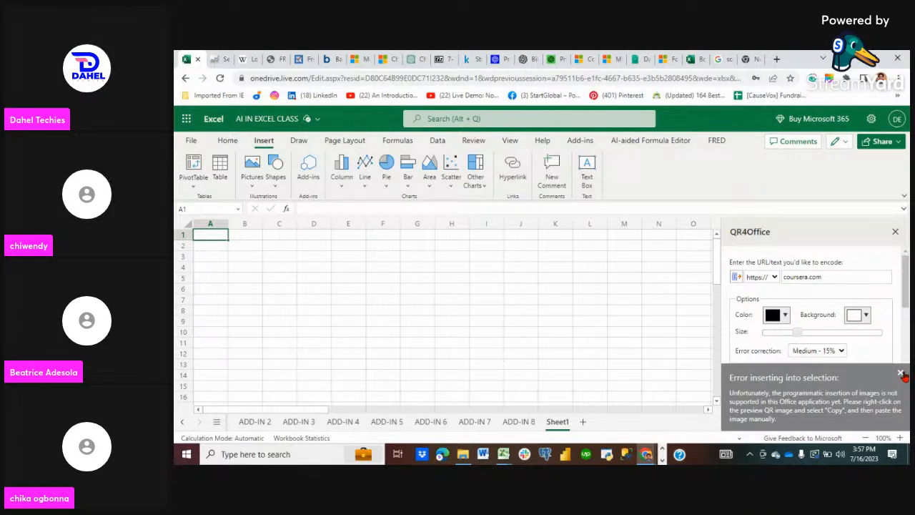
click(901, 374)
Change the QR address to linkedin.com, attempt insertion again, and close the error banner.
scroll(845, 325, down, 5)
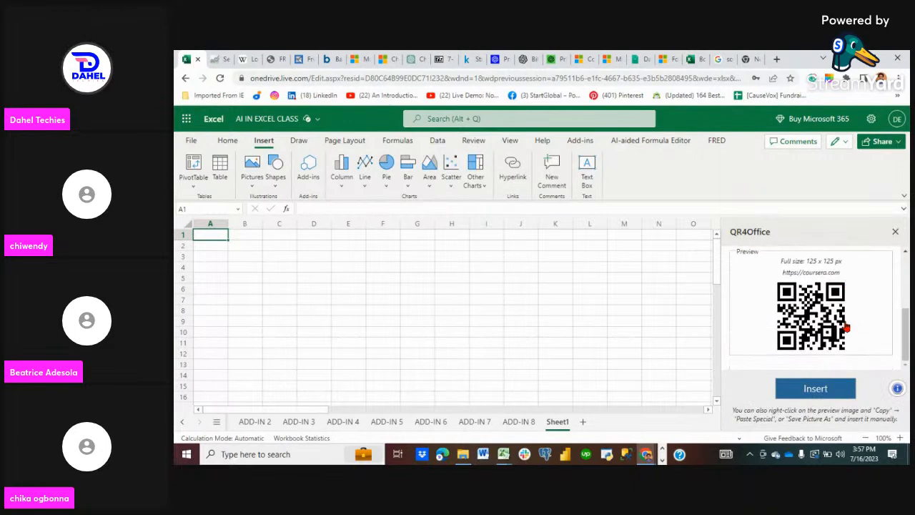
scroll(846, 328, up, 5)
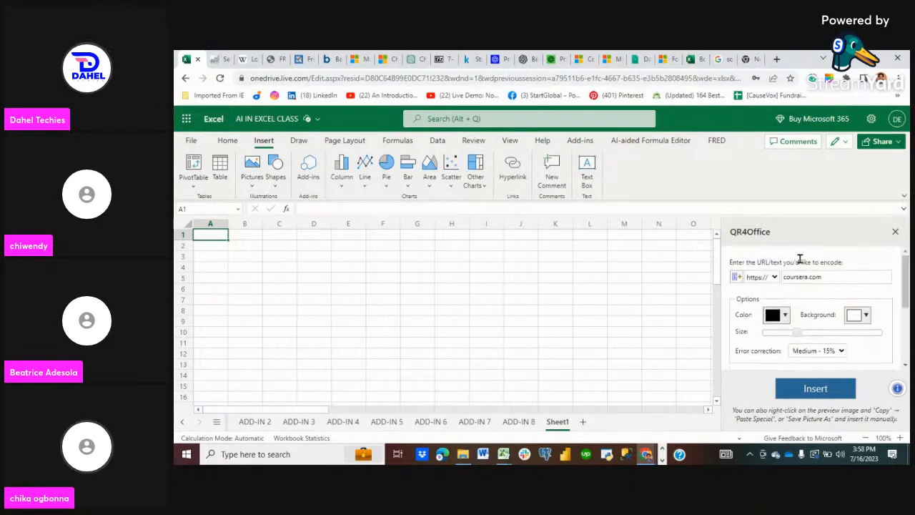
click(835, 278)
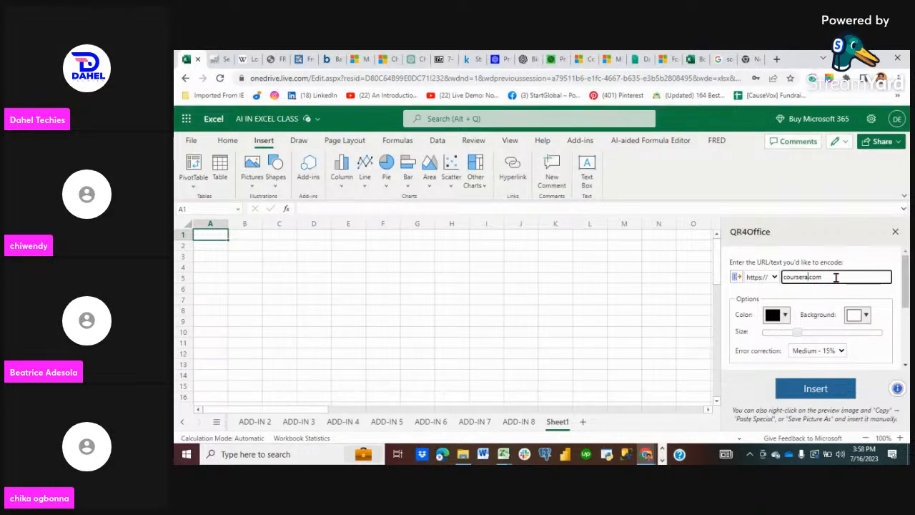
key(BackSpace)
key(BackSpace)
key(BackSpace)
key(BackSpace)
key(BackSpace)
key(BackSpace)
key(BackSpace)
key(BackSpace)
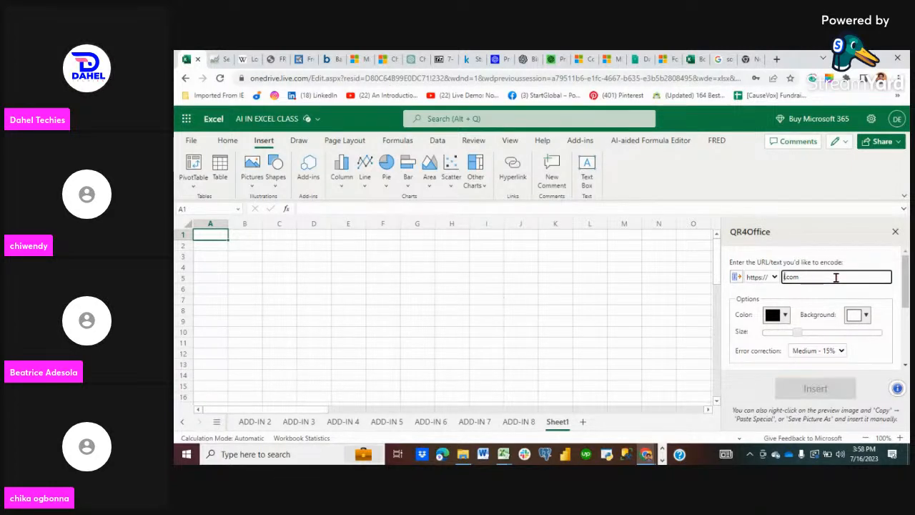
text(linkedin)
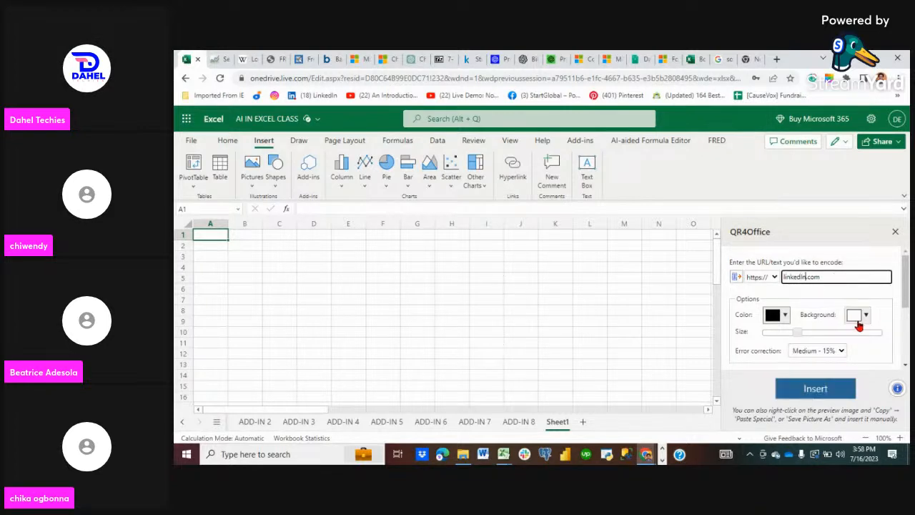
scroll(850, 336, down, 3)
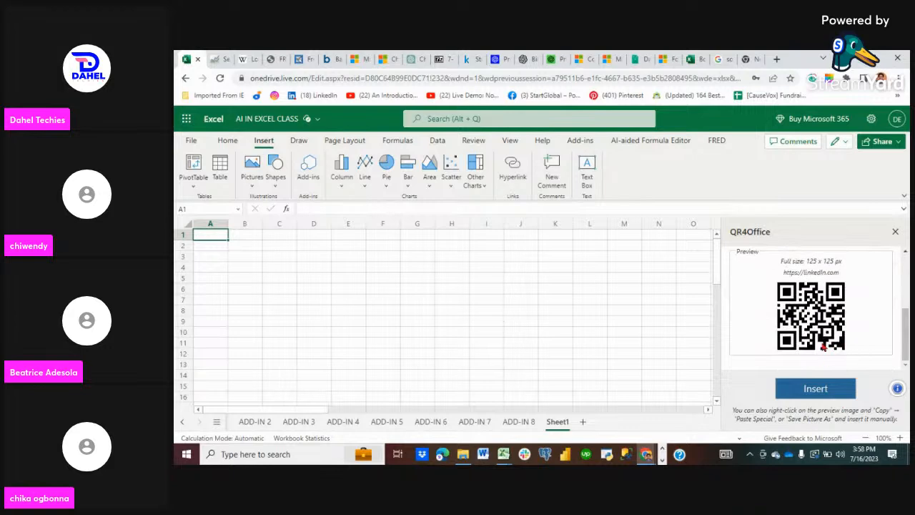
click(832, 392)
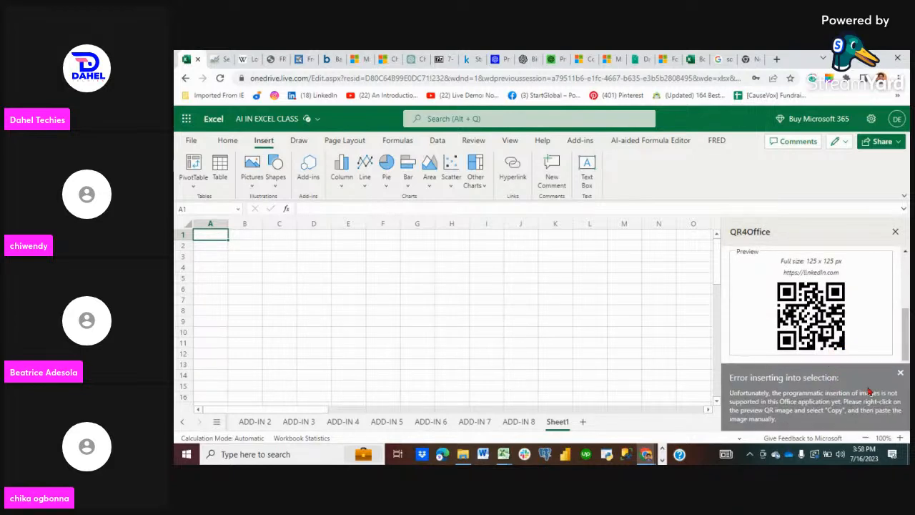
click(900, 373)
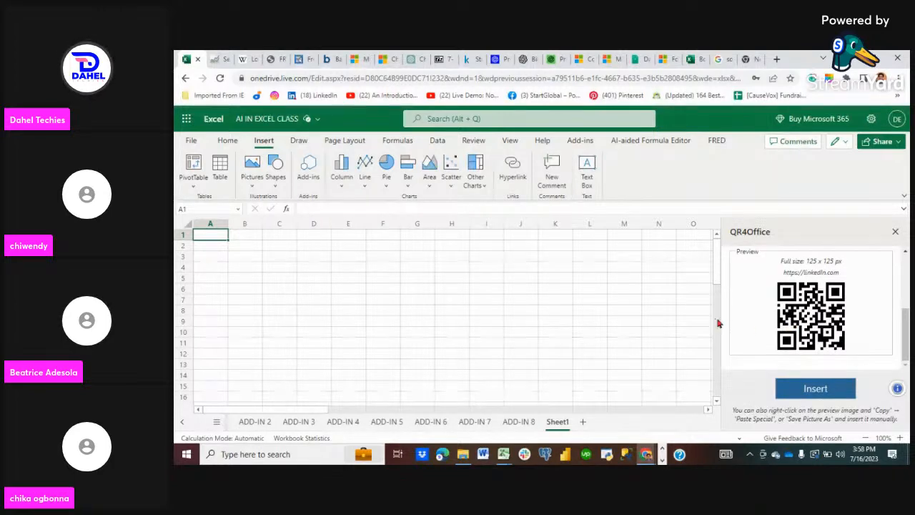
Drag the QR4Office pane's left border leftward twice to enlarge the LinkedIn QR preview.
drag(677, 313, 601, 308)
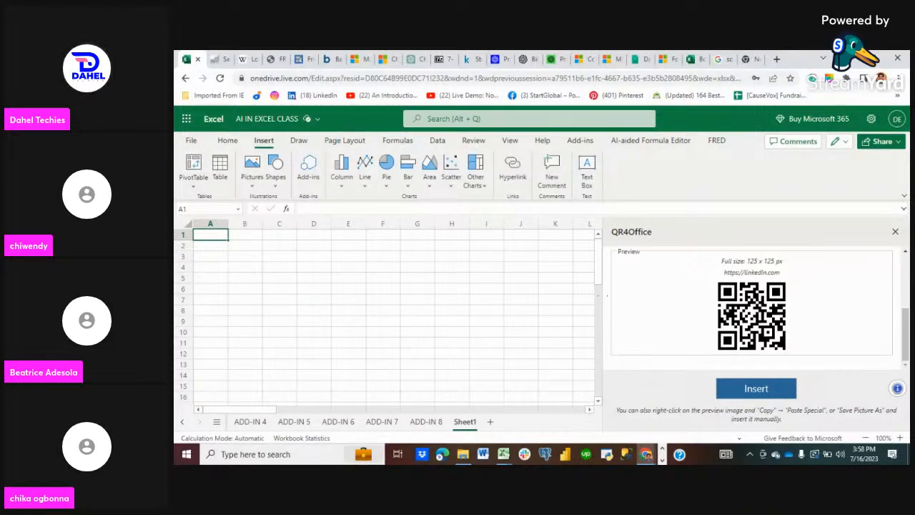
drag(603, 295, 494, 288)
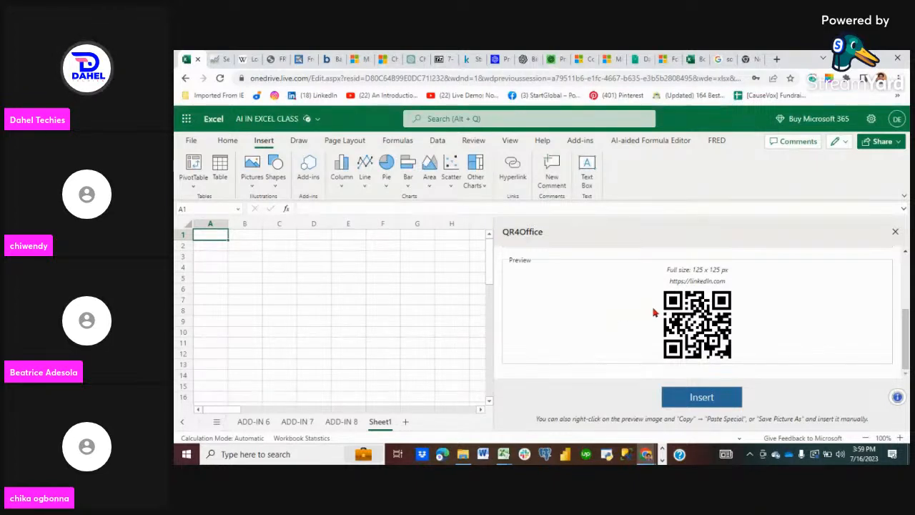
Copy the LinkedIn QR preview image and paste it into Sheet1 at cell B6.
right_click(693, 326)
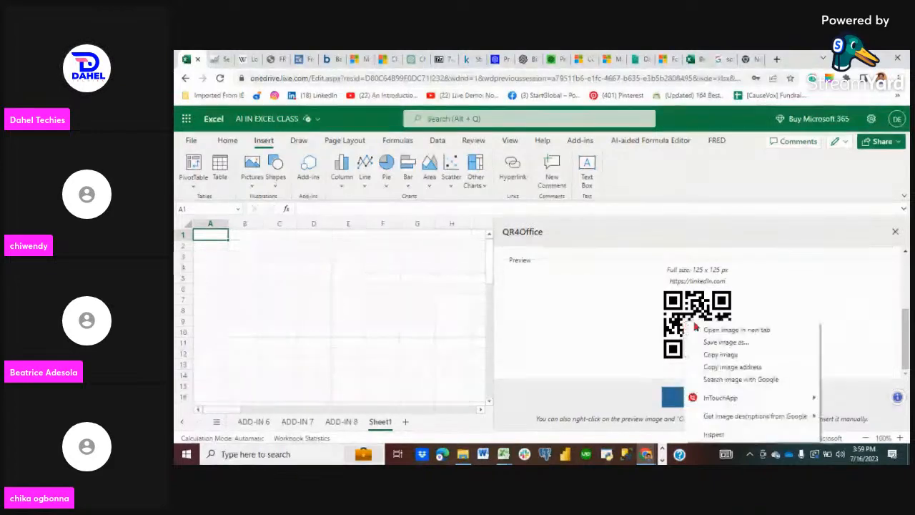
click(737, 355)
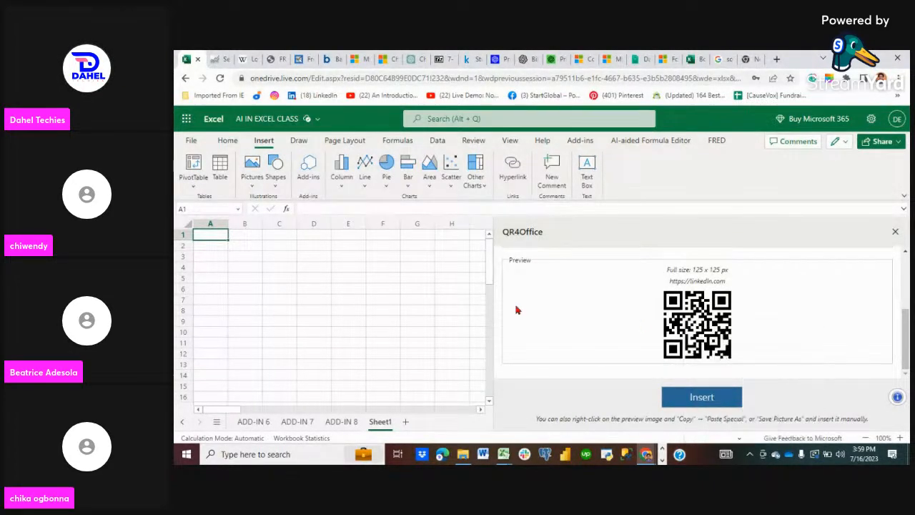
click(250, 291)
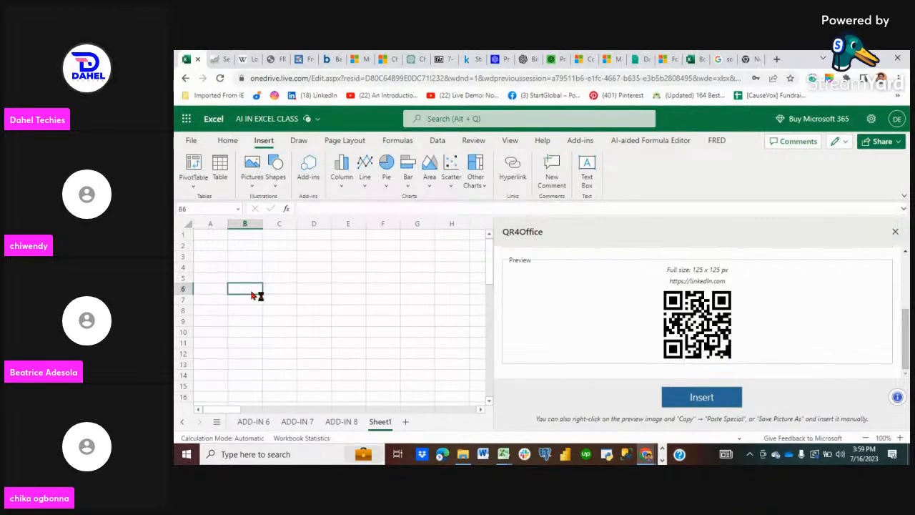
key(ctrl+v)
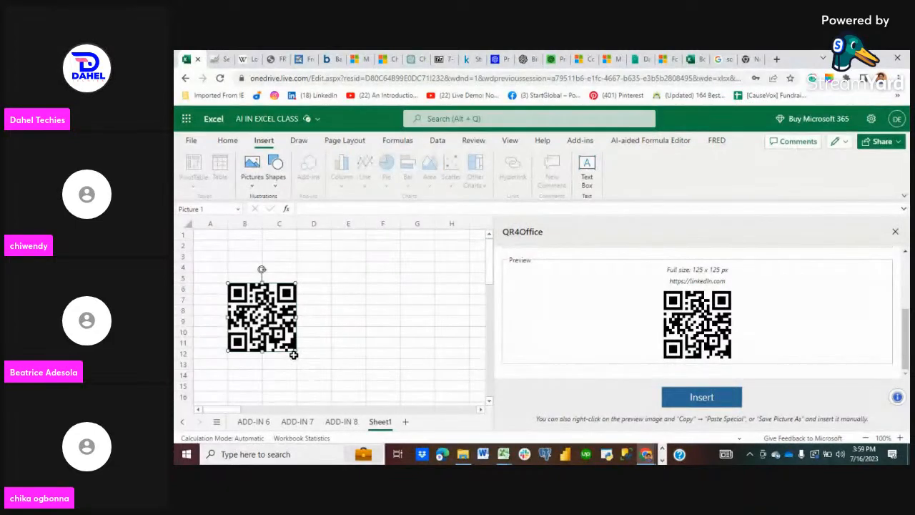
Label the code by typing LINKEDIN QR CODE into cell B4.
click(240, 265)
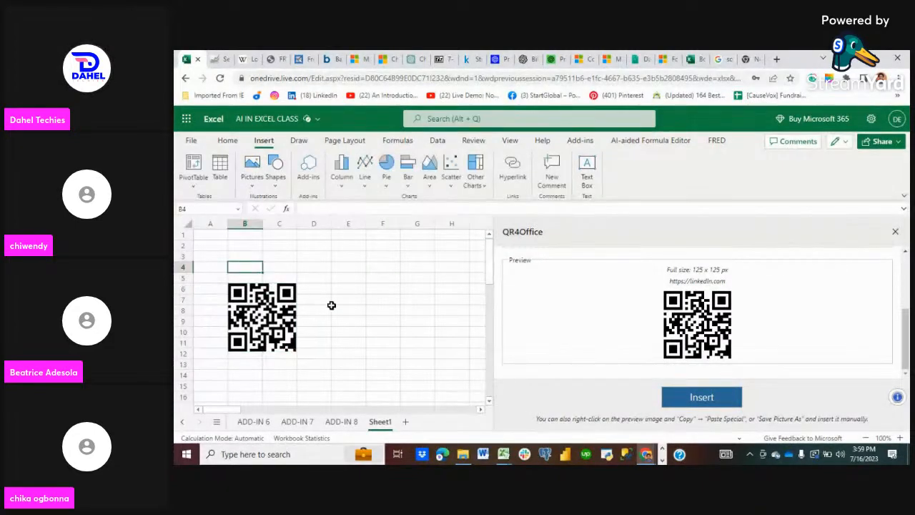
text(LINED)
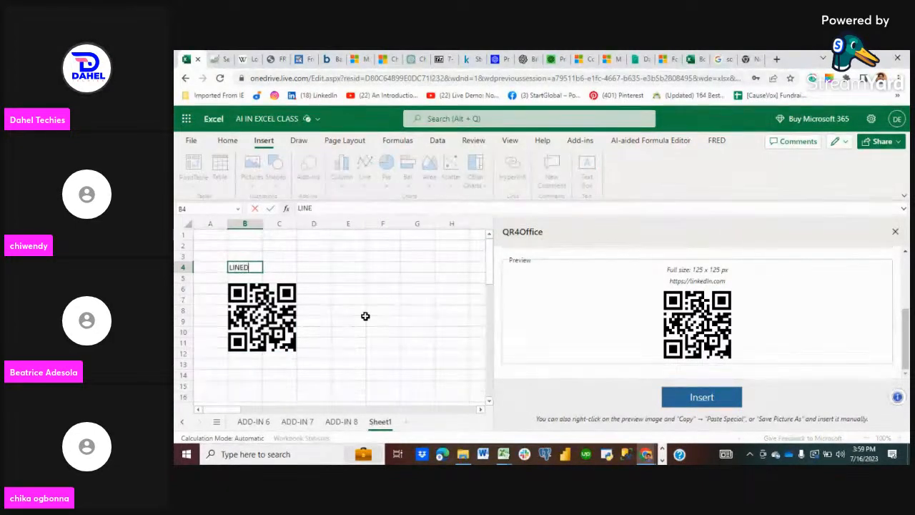
key(BackSpace)
key(BackSpace)
text(KEDIN)
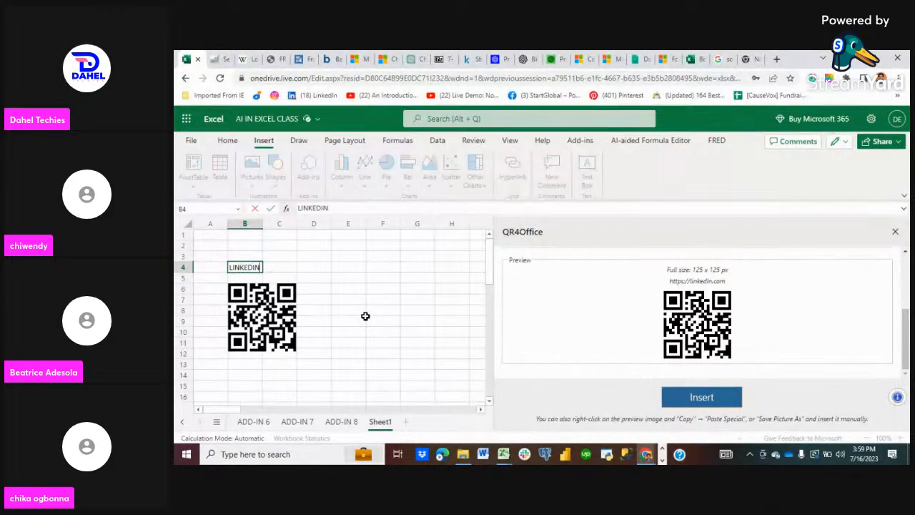
text( ID)
key(BackSpace)
key(BackSpace)
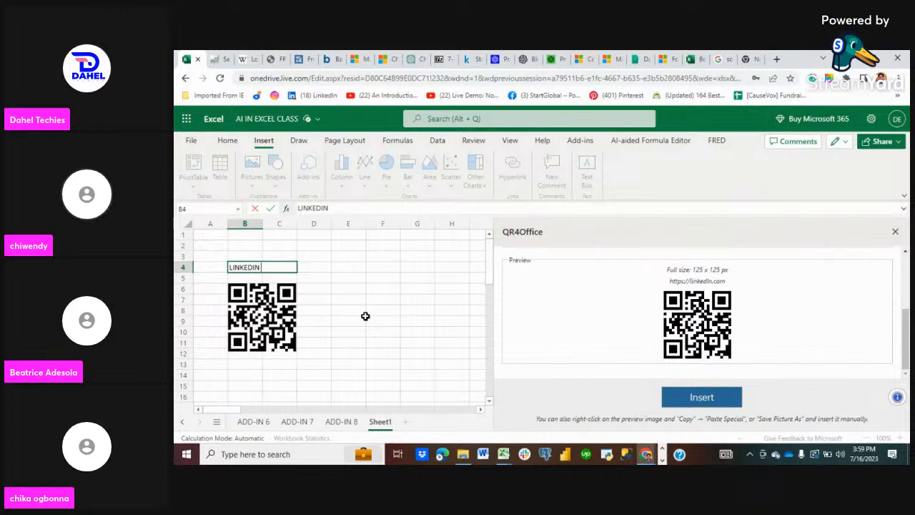
text(QR C)
key(BackSpace)
text(COD)
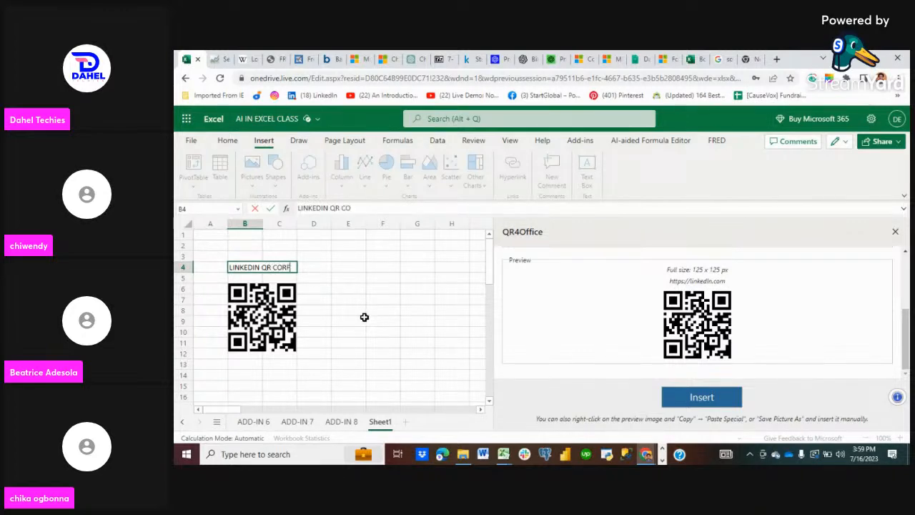
text(E)
click(352, 353)
Replace the QR4Office address with daheltechies to update the QR preview.
scroll(659, 341, up, 3)
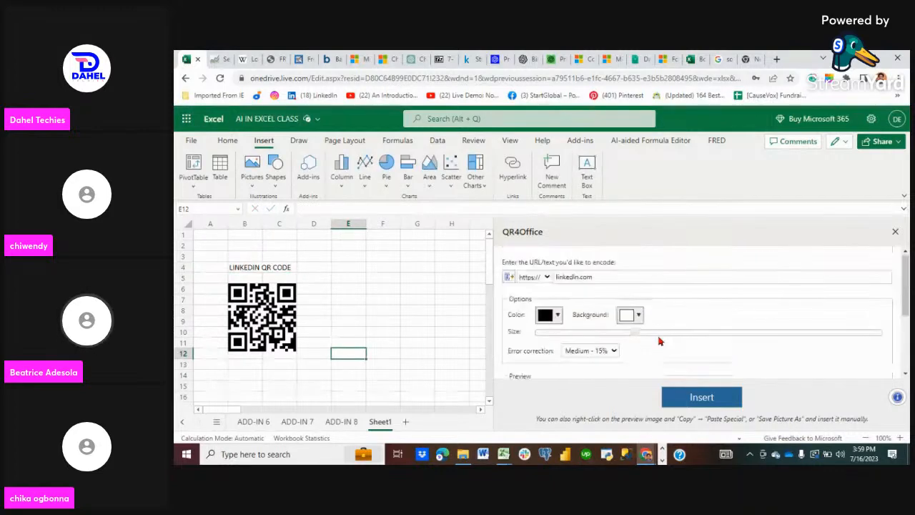
click(605, 278)
key(BackSpace)
key(BackSpace)
key(BackSpace)
key(BackSpace)
key(BackSpace)
key(BackSpace)
key(BackSpace)
key(BackSpace)
key(BackSpace)
key(BackSpace)
key(BackSpace)
key(BackSpace)
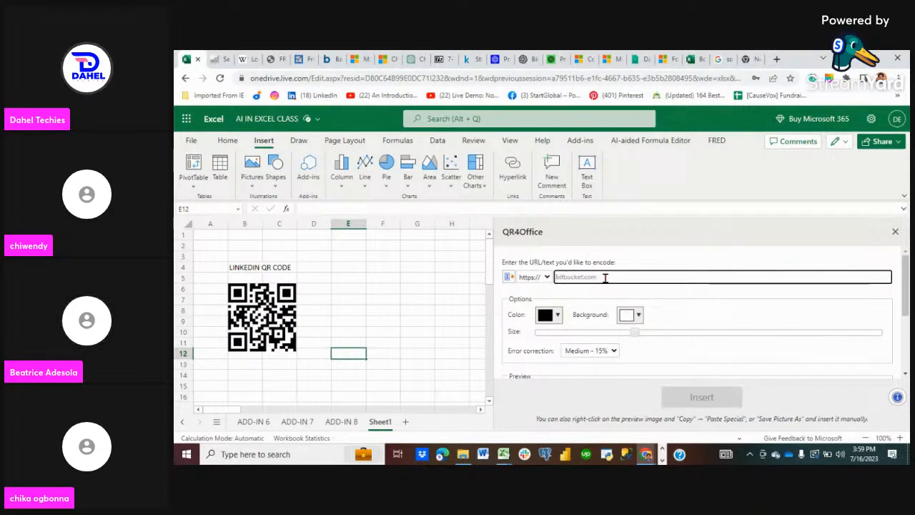
text(daheltechies)
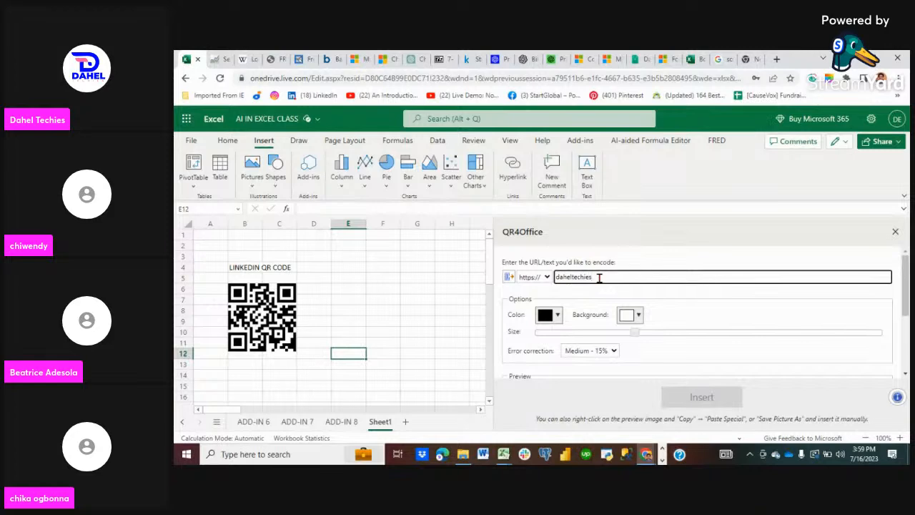
click(653, 298)
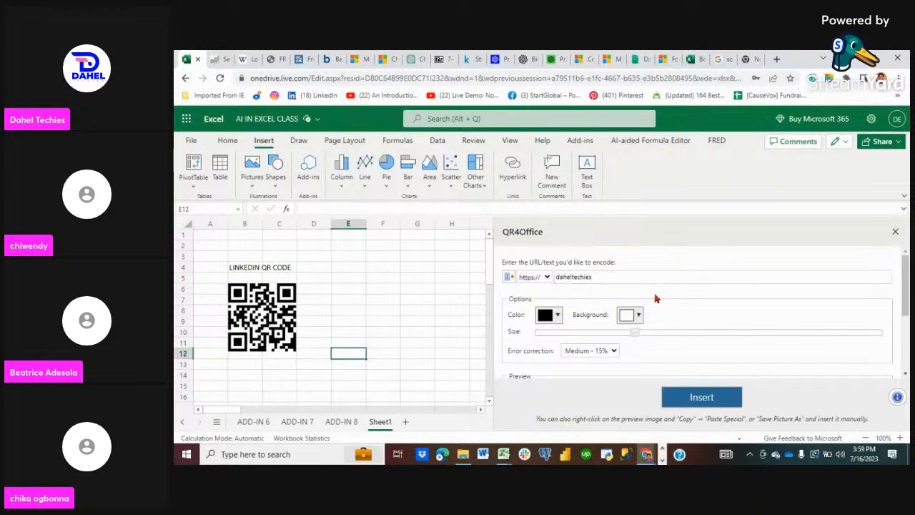
scroll(654, 299, down, 2)
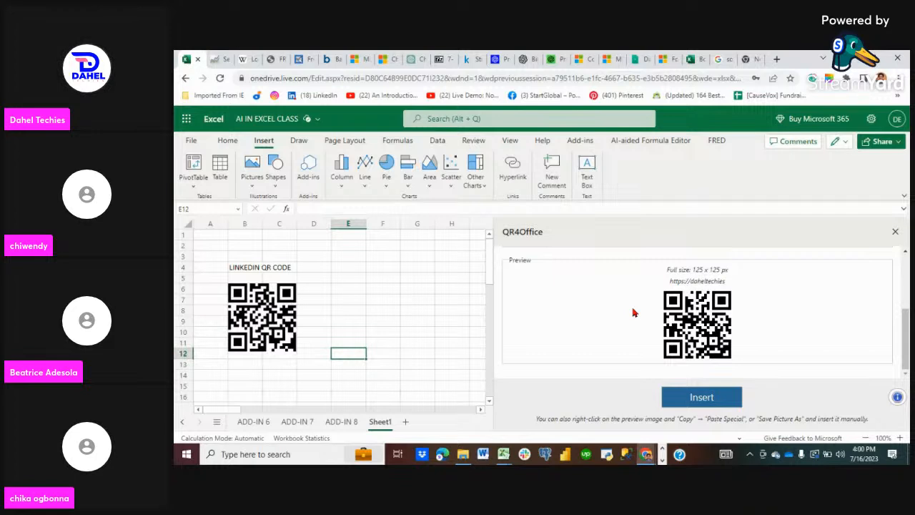
Copy the daheltechies QR preview image and paste it at cell F6.
right_click(701, 333)
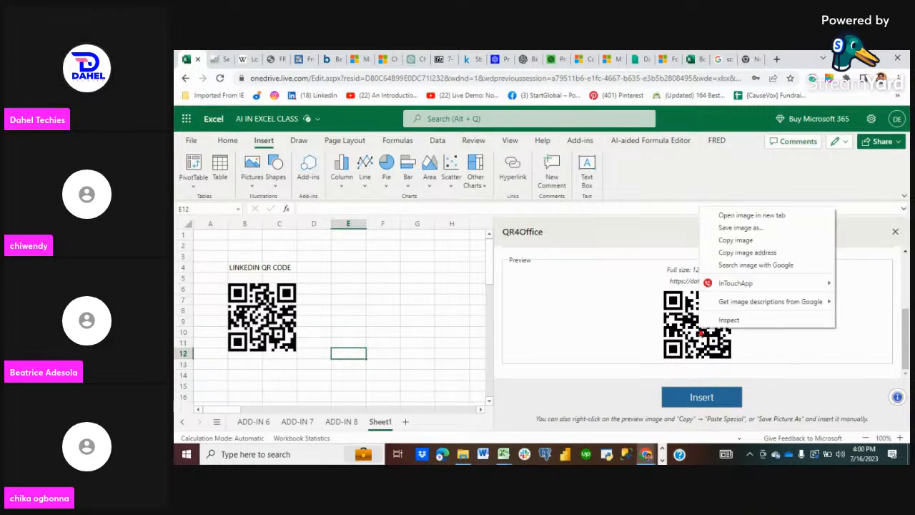
click(735, 240)
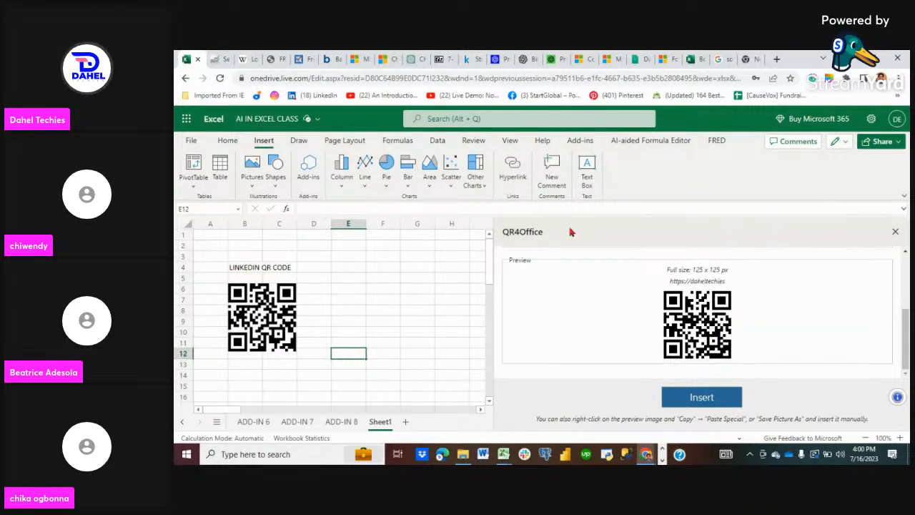
click(379, 288)
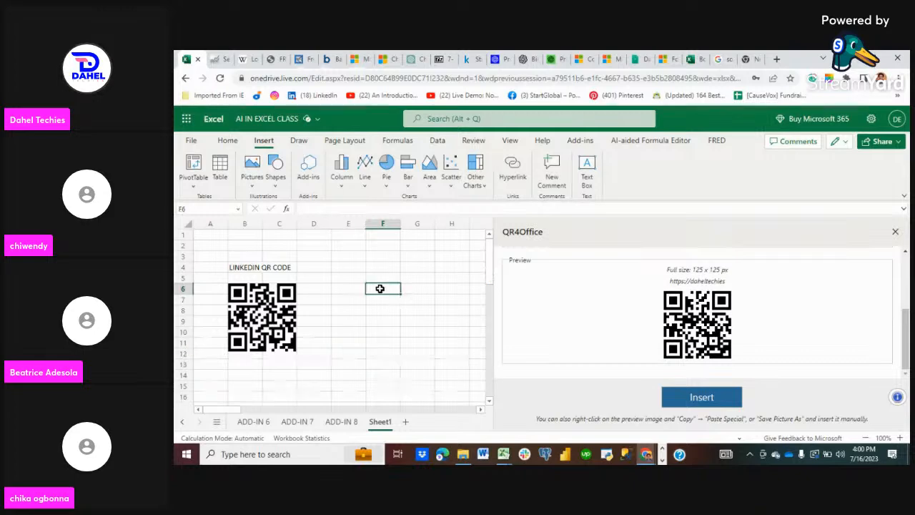
key(ctrl+v)
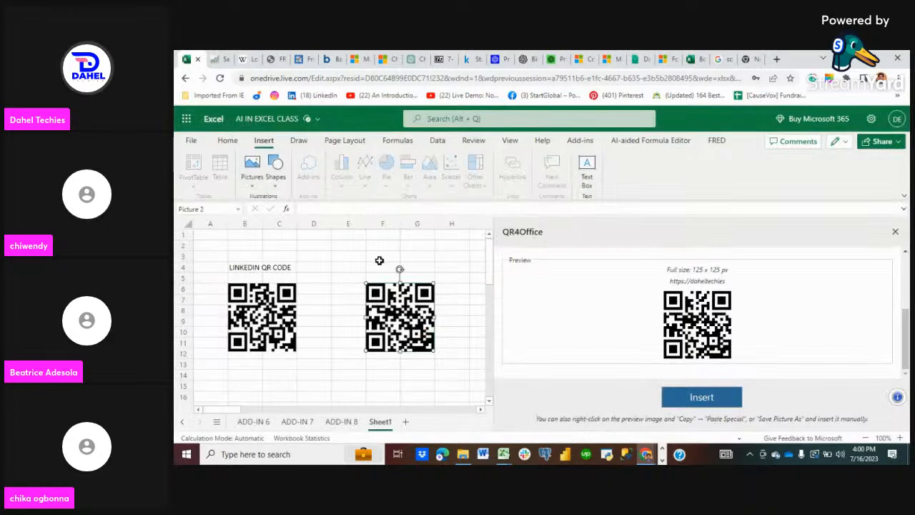
Type DAHEL TECHIES QR CODE into cell F4 and narrow the QR side pane.
click(385, 266)
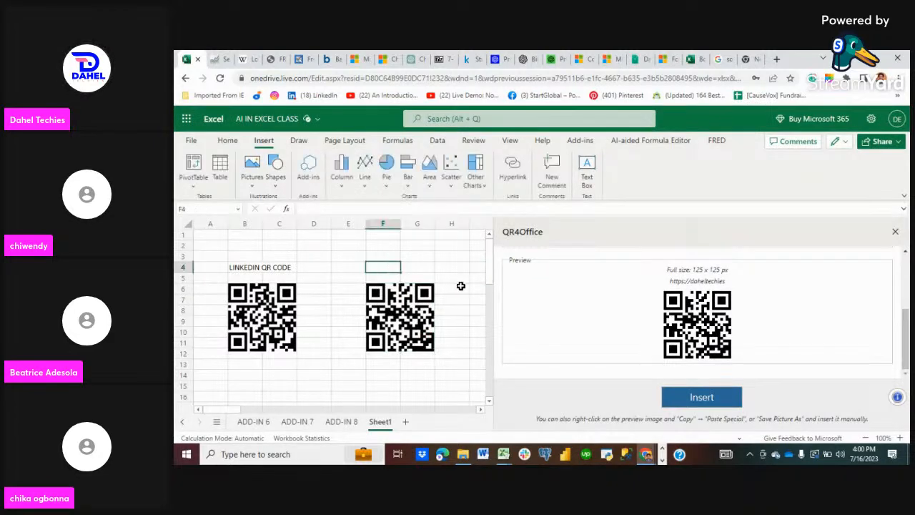
text(dahe)
key(BackSpace)
key(BackSpace)
key(BackSpace)
key(BackSpace)
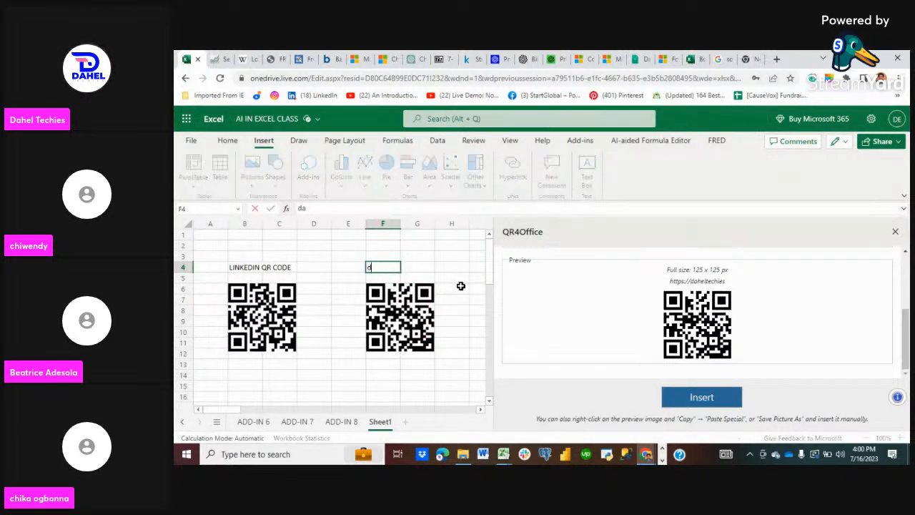
text(DAHEL TECHIES)
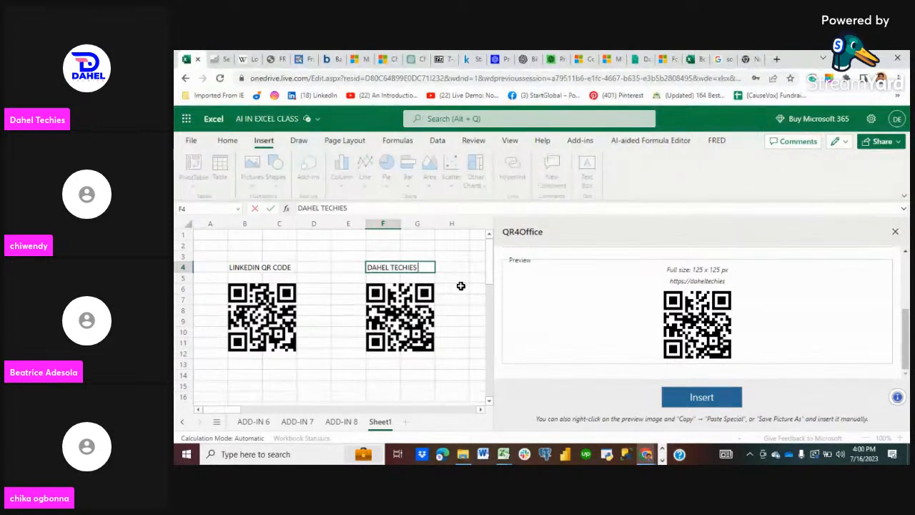
text( QR CODE)
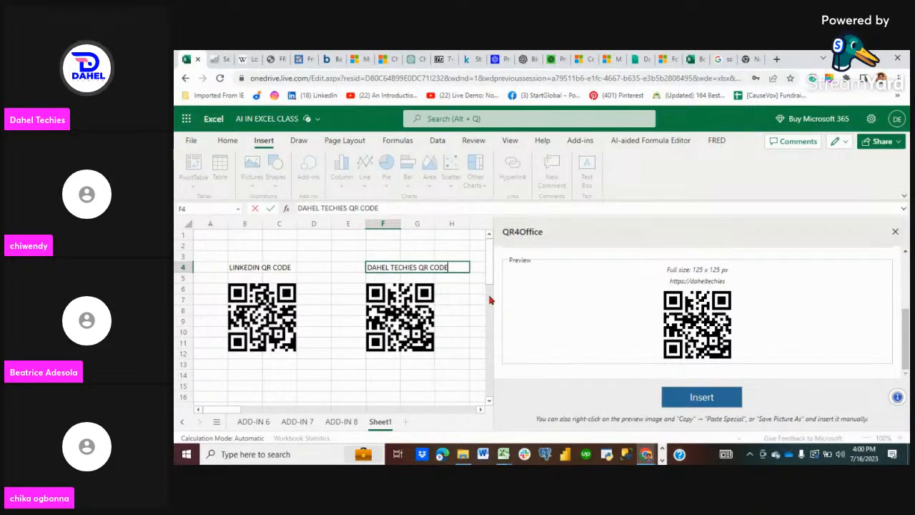
drag(491, 305, 720, 319)
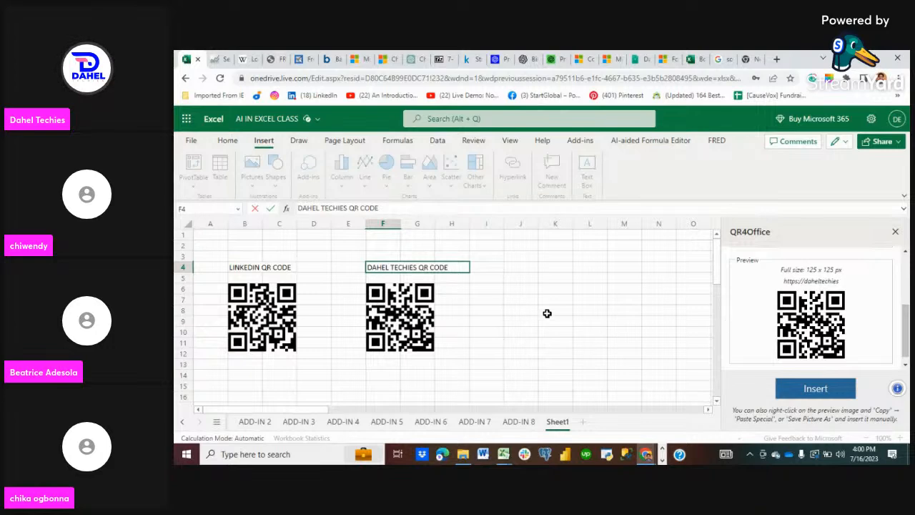
click(527, 292)
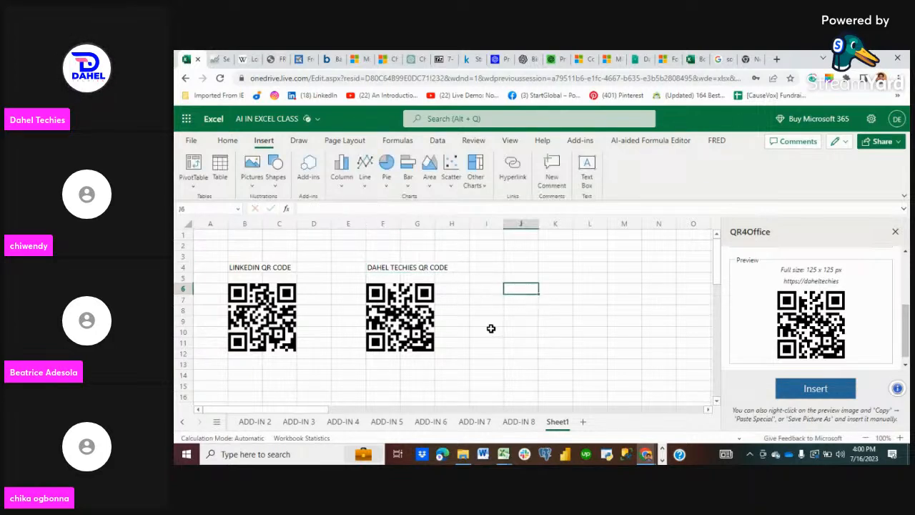
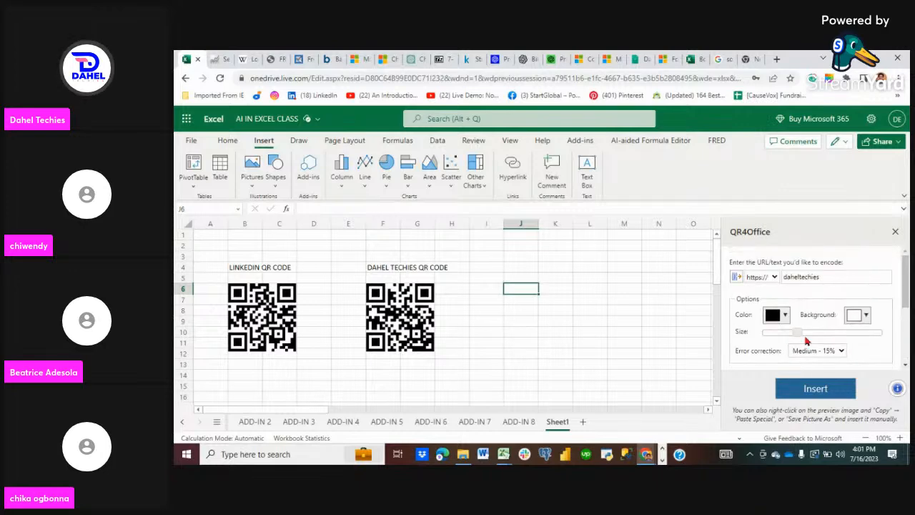
Replace the daheltechies text in the QR4Office box with the presenter's wa.me WhatsApp message link.
click(831, 274)
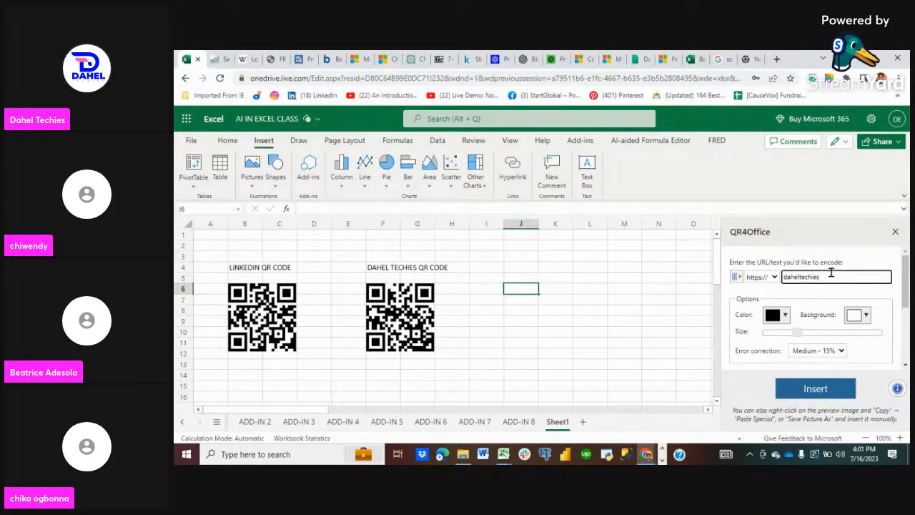
key(BackSpace)
key(BackSpace)
key(BackSpace)
key(BackSpace)
key(BackSpace)
key(BackSpace)
key(BackSpace)
key(BackSpace)
key(BackSpace)
key(BackSpace)
key(BackSpace)
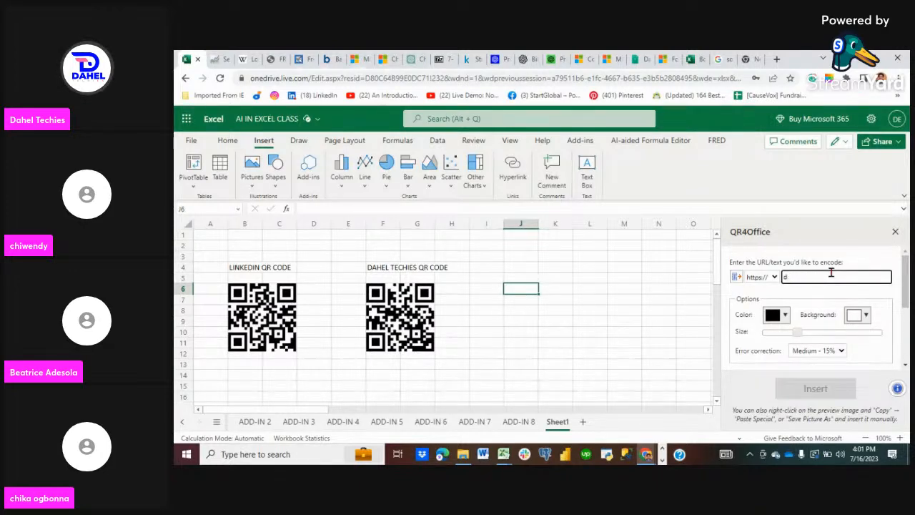
key(BackSpace)
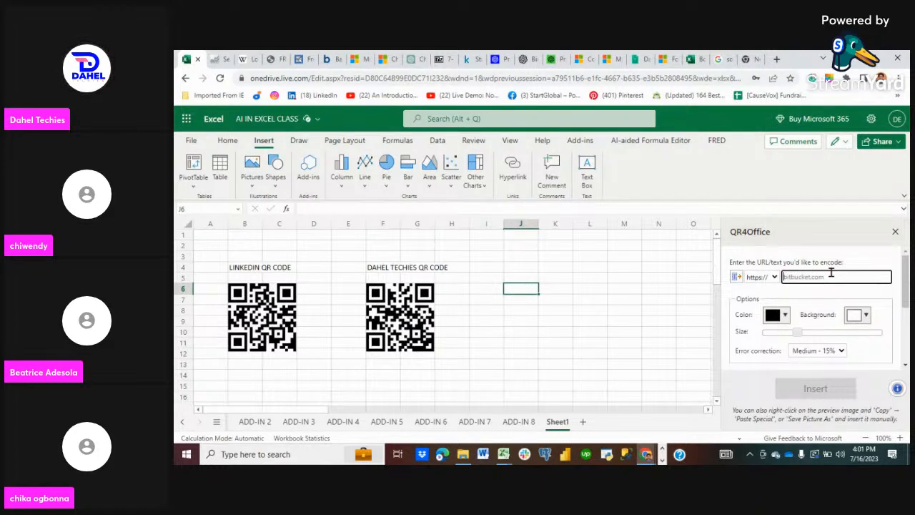
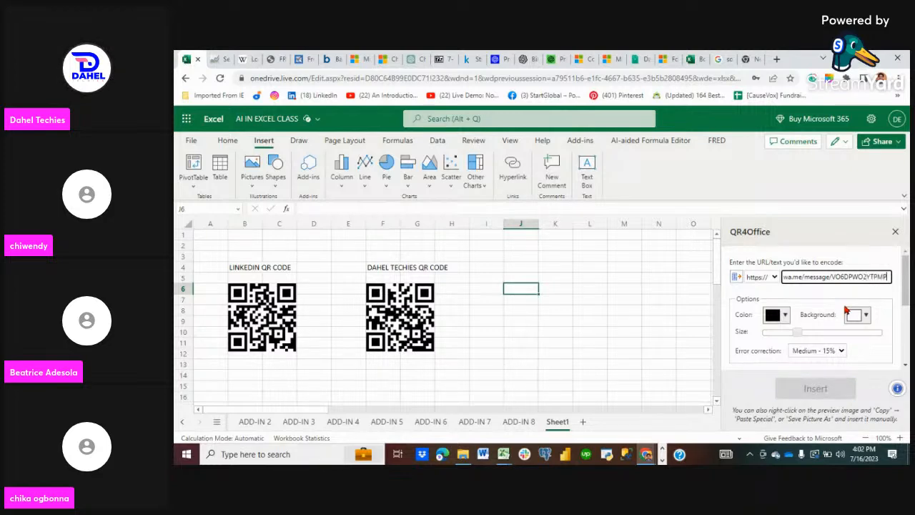
Scroll down to the WhatsApp QR preview and widen the QR4Office pane.
scroll(773, 323, down, 2)
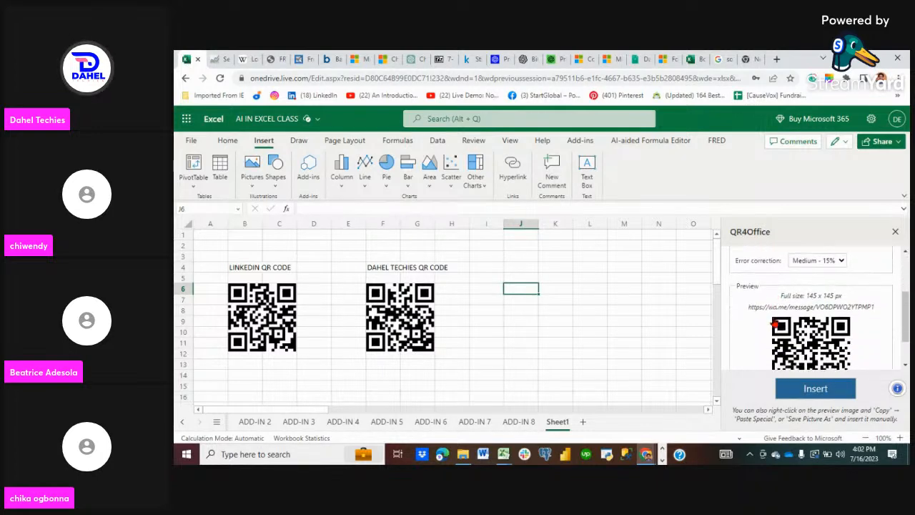
scroll(806, 323, down, 1)
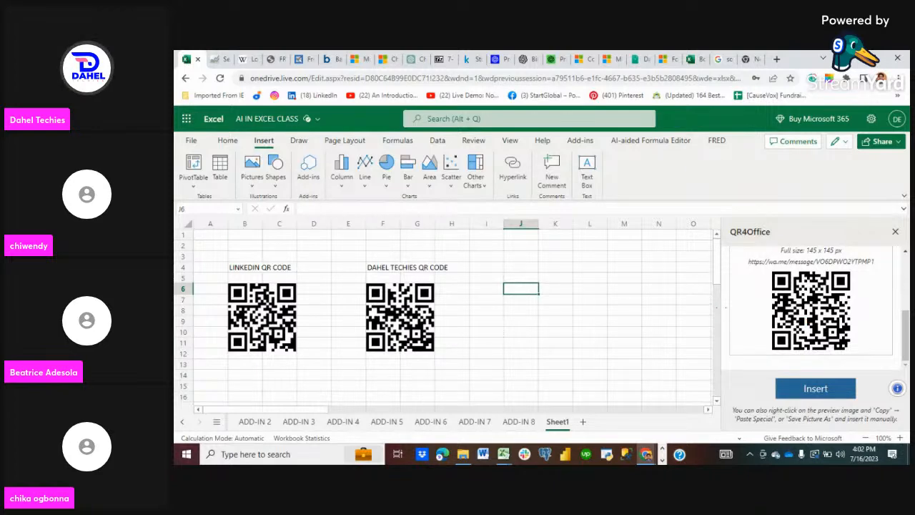
drag(726, 308, 615, 324)
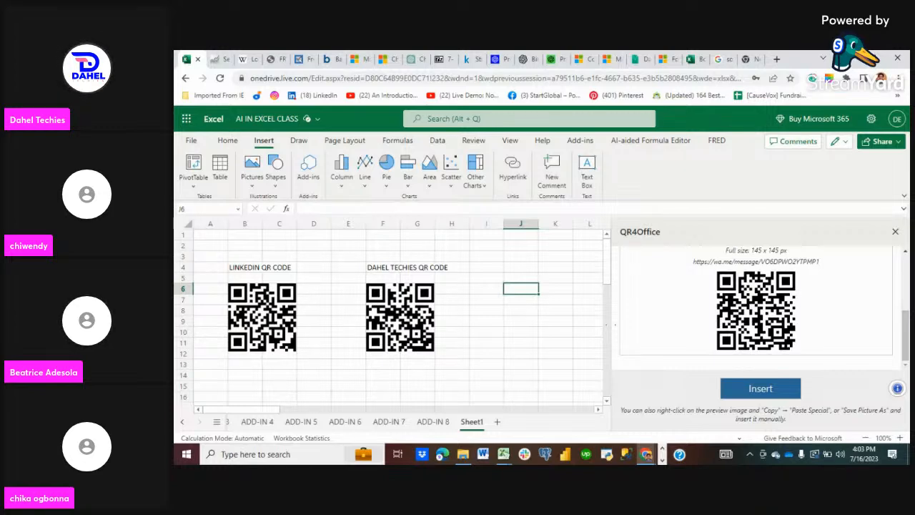
right_click(692, 293)
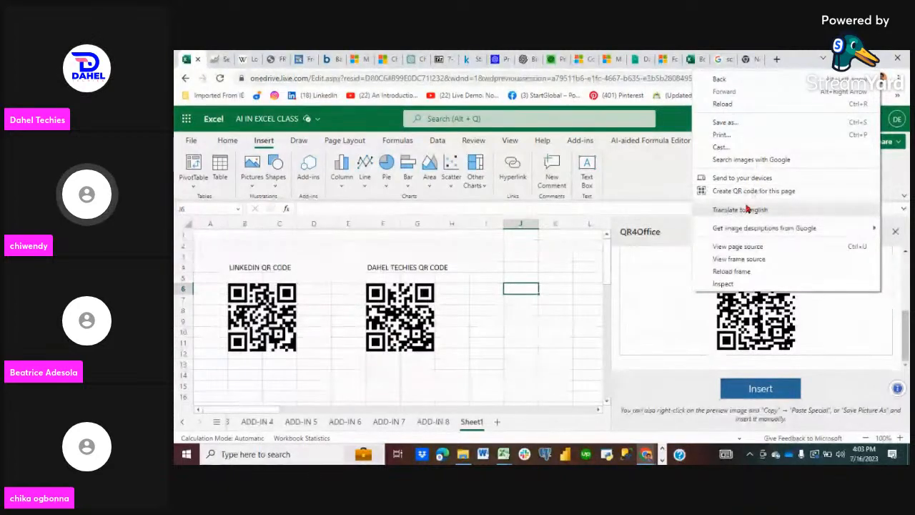
click(641, 311)
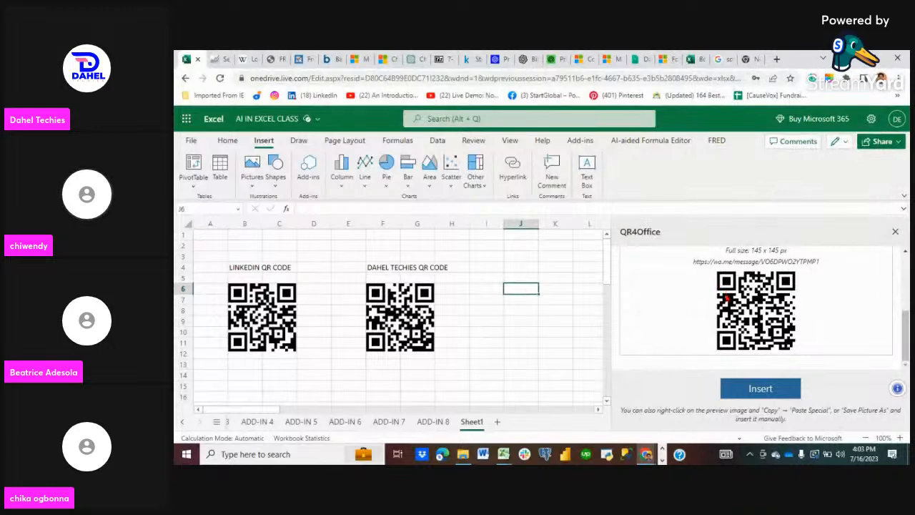
Copy the WhatsApp QR preview image, then narrow the pane again.
scroll(672, 307, up, 2)
scroll(675, 321, down, 2)
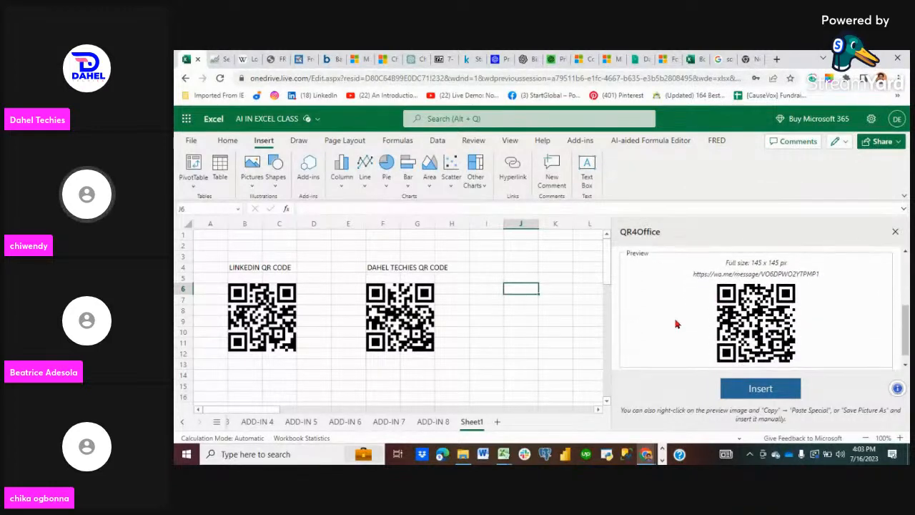
right_click(702, 316)
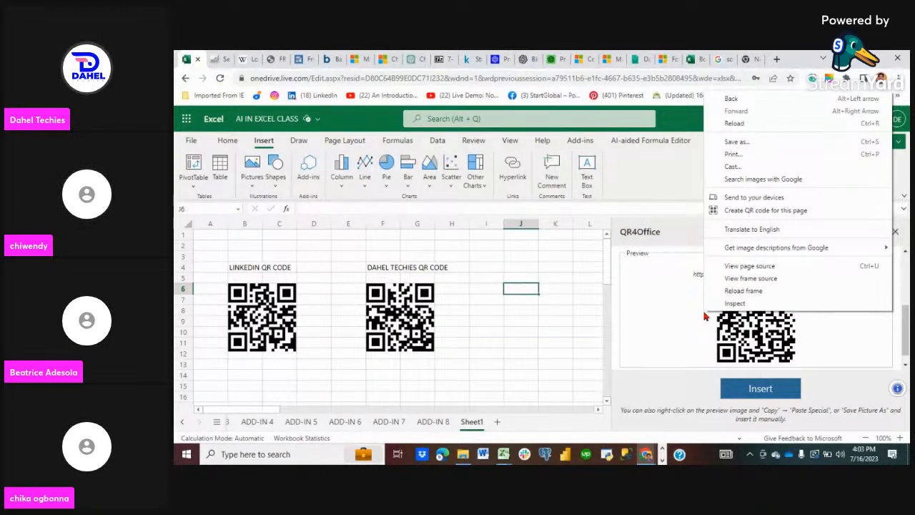
click(619, 312)
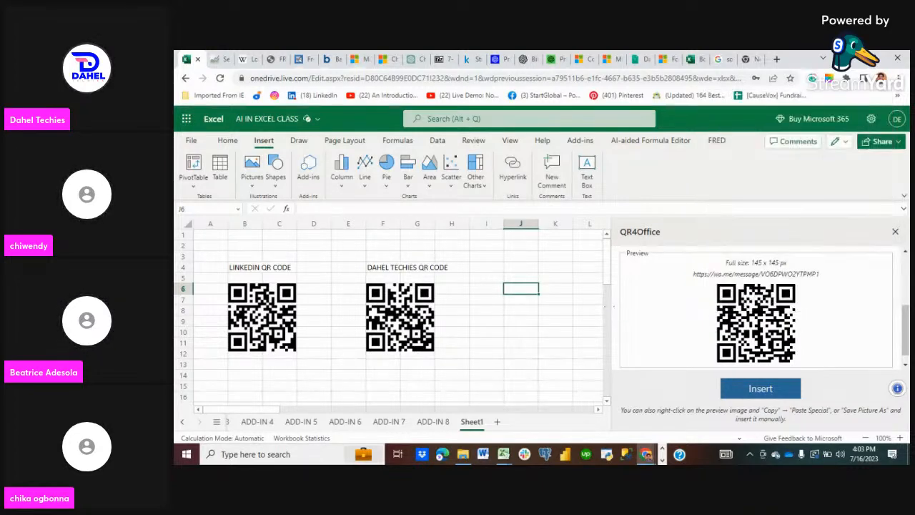
drag(609, 306, 559, 308)
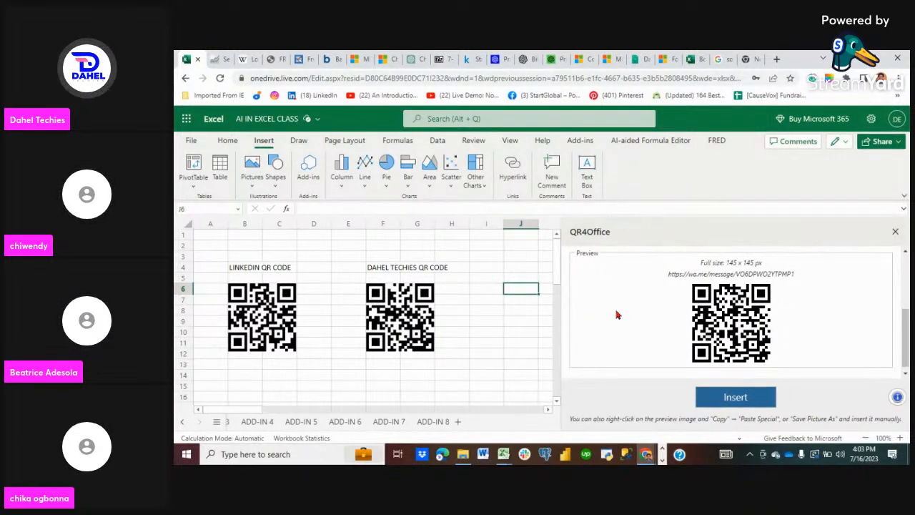
right_click(725, 311)
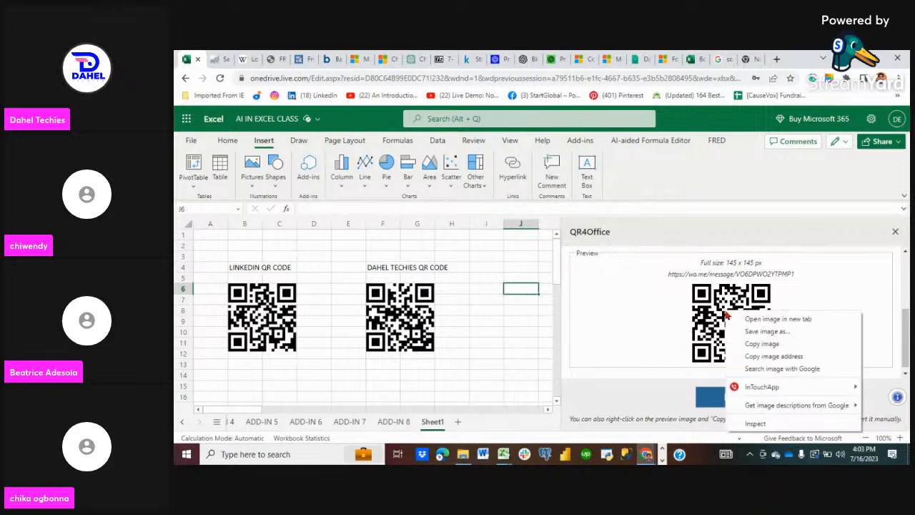
click(762, 344)
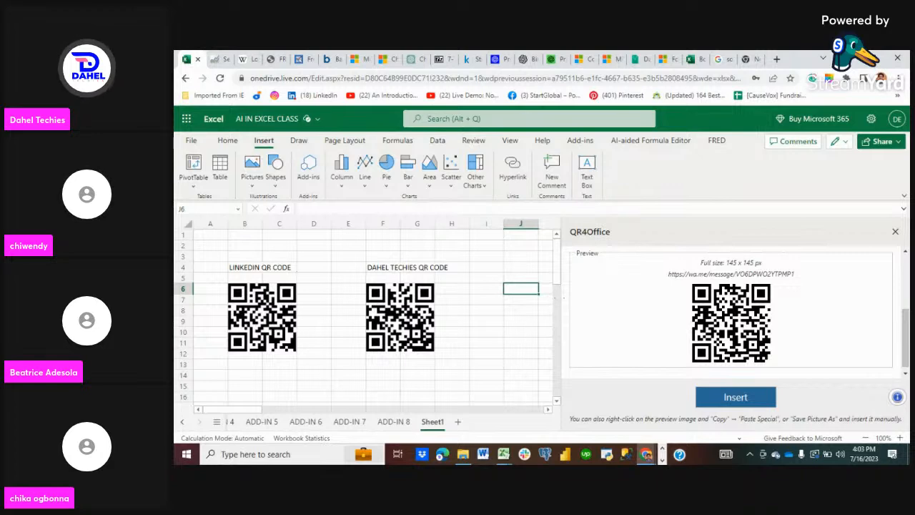
drag(563, 298, 672, 321)
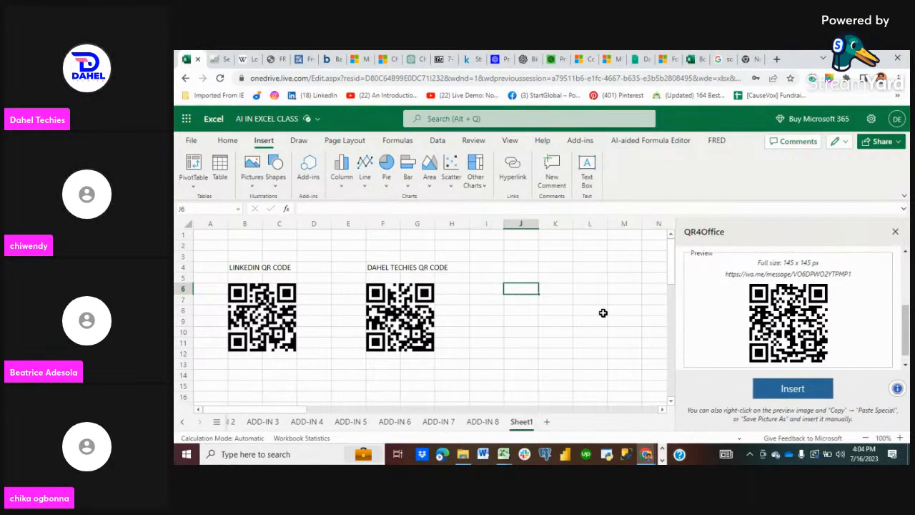
Paste the WhatsApp QR code at K6 and add the presenter's WhatsApp QR code heading in K4.
click(553, 290)
key(ctrl+v)
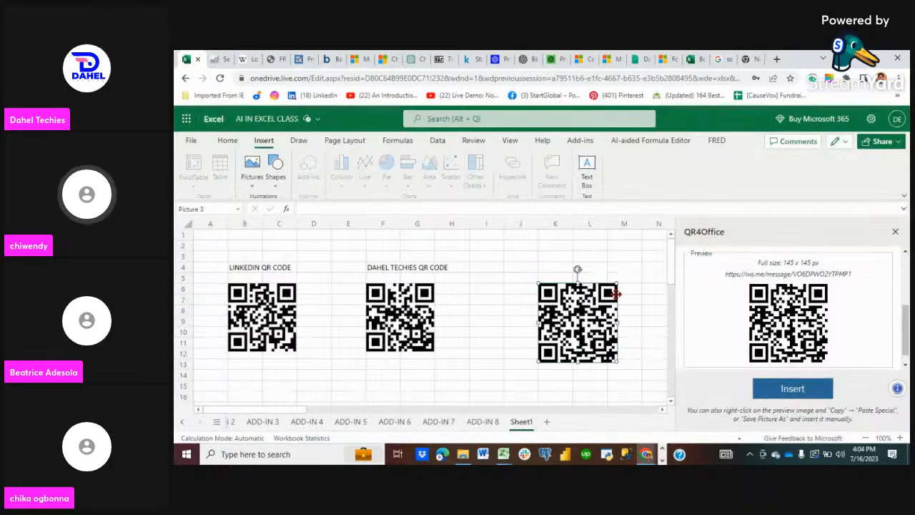
click(552, 268)
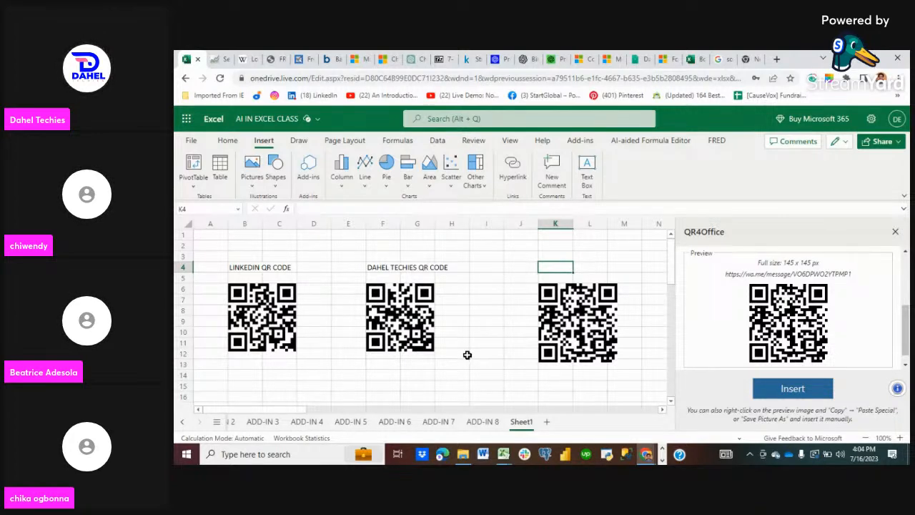
text(DAVID)
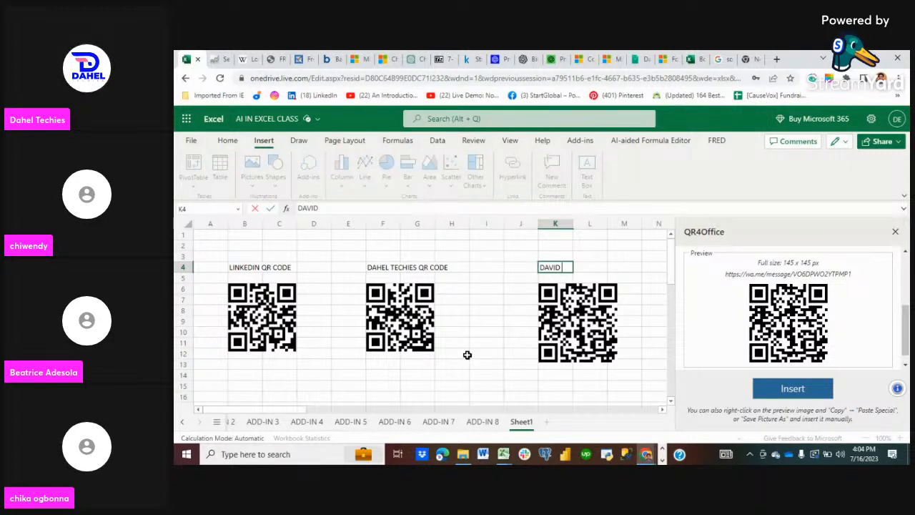
text('S WH)
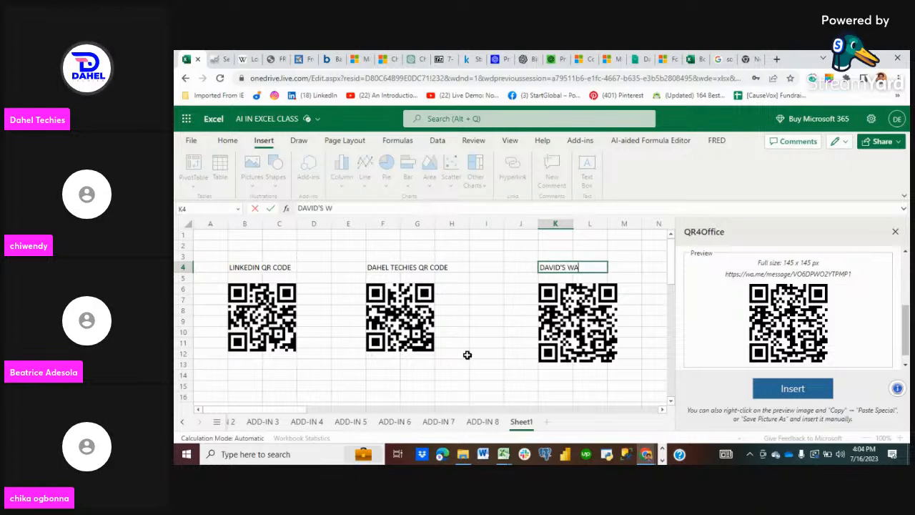
text(ATSAPP)
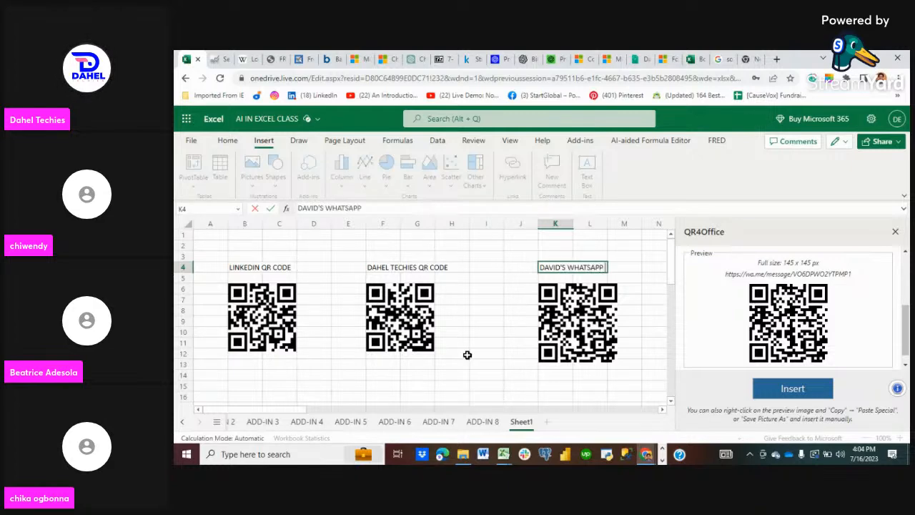
text( QR CODE)
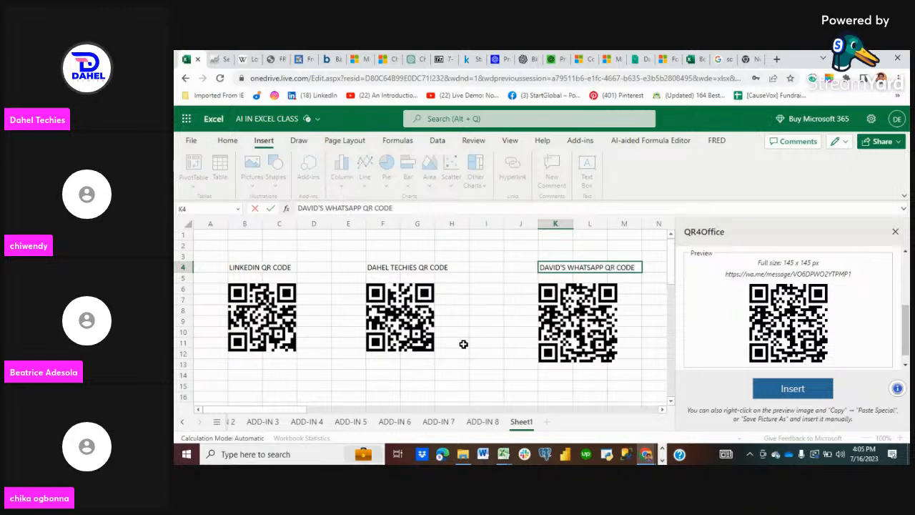
click(485, 384)
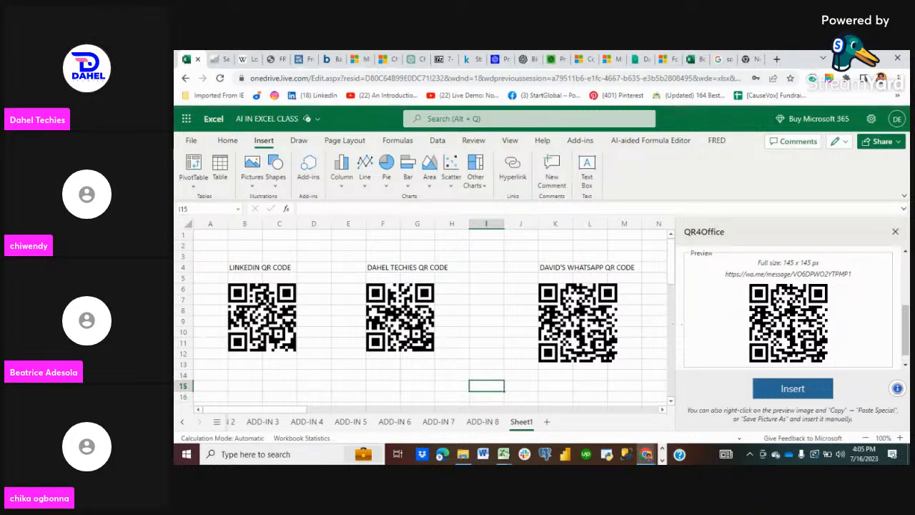
Narrow the QR4Office pane to reveal columns through O, then select cell G1.
drag(677, 323, 720, 322)
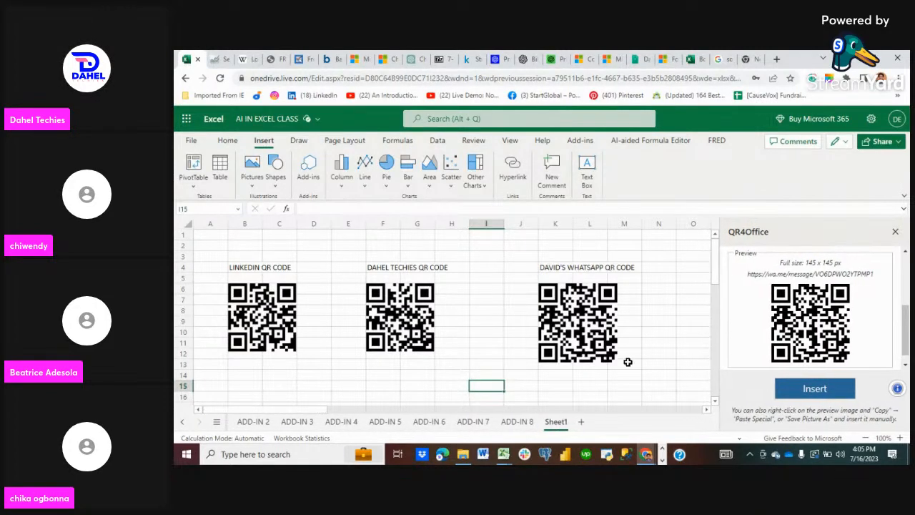
click(466, 321)
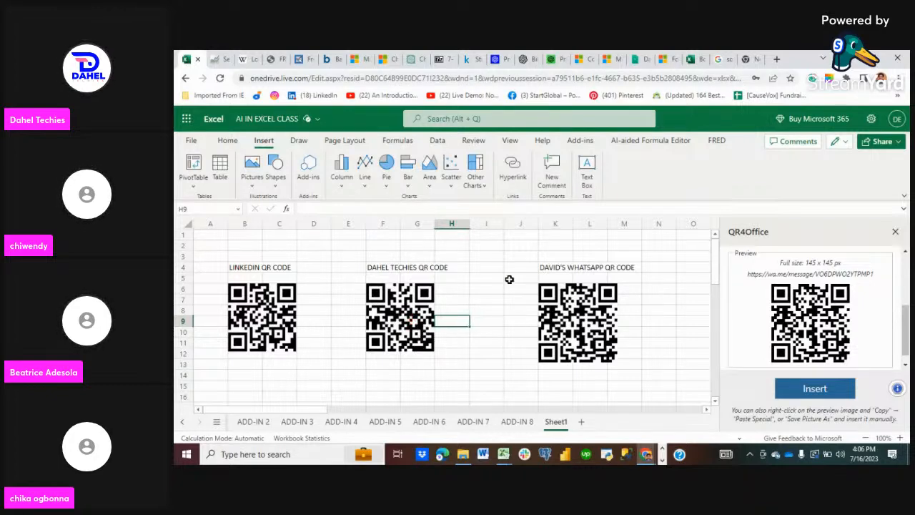
click(423, 236)
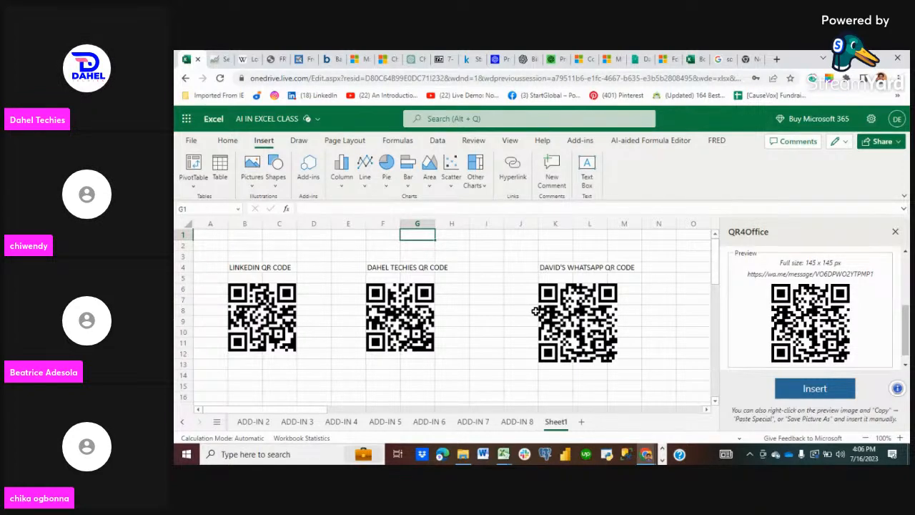
Enter the title QR4OFFICE in G1 and set its font size to 24.
text(QRD)
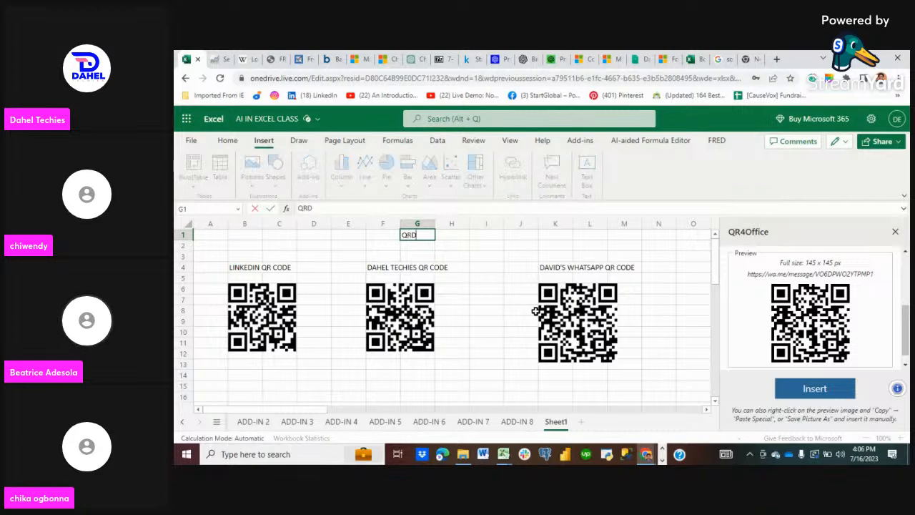
key(BackSpace)
text(4OFFICE)
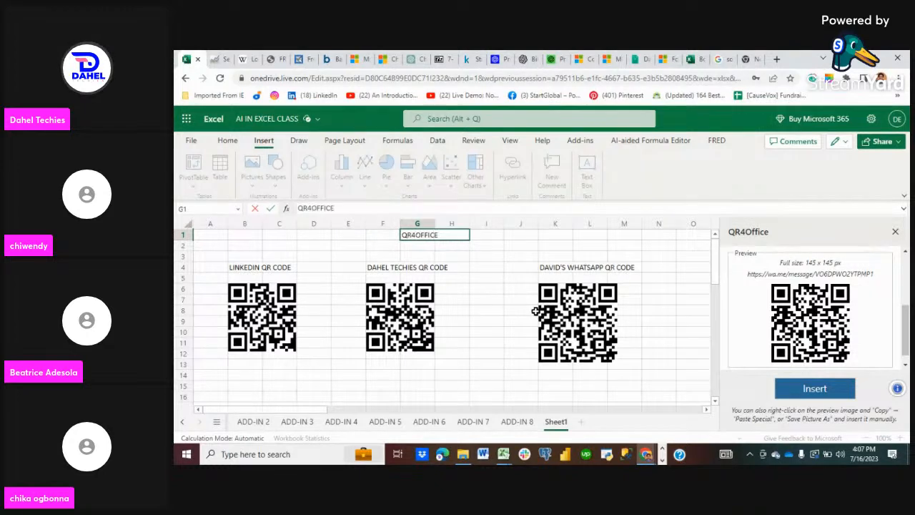
click(346, 243)
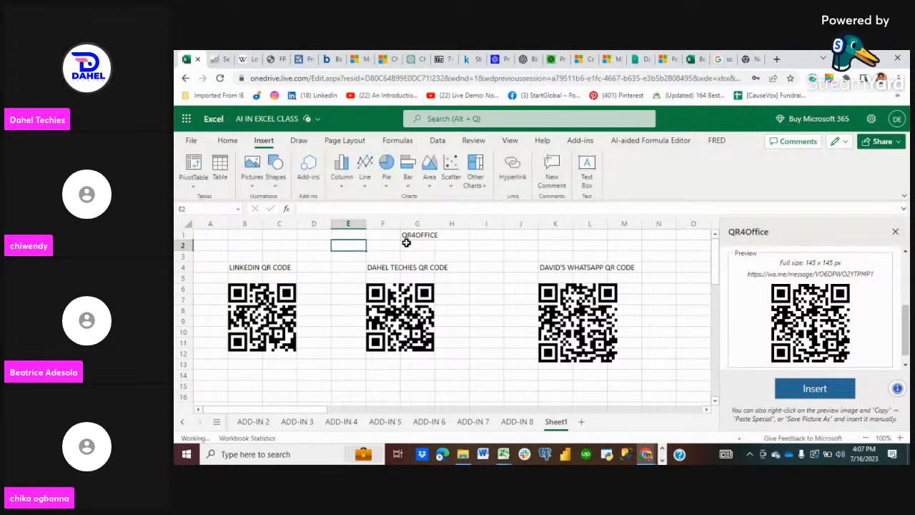
click(411, 235)
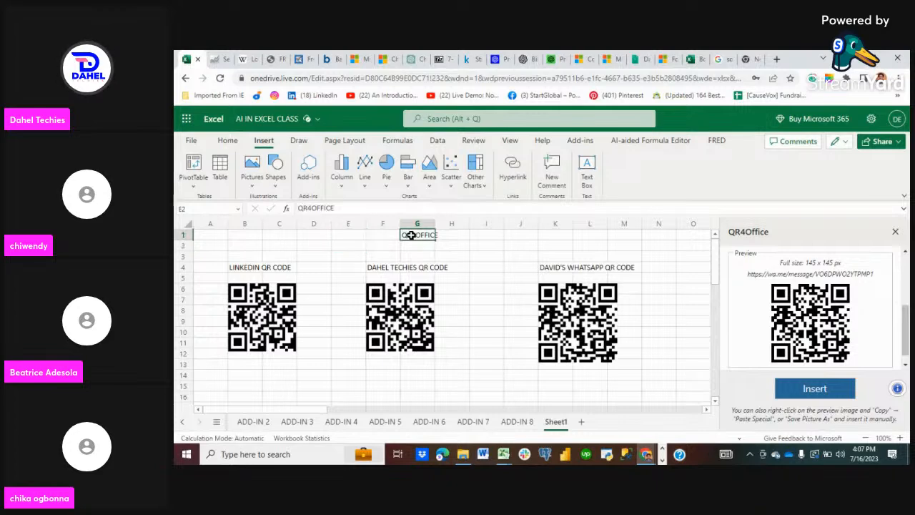
click(233, 145)
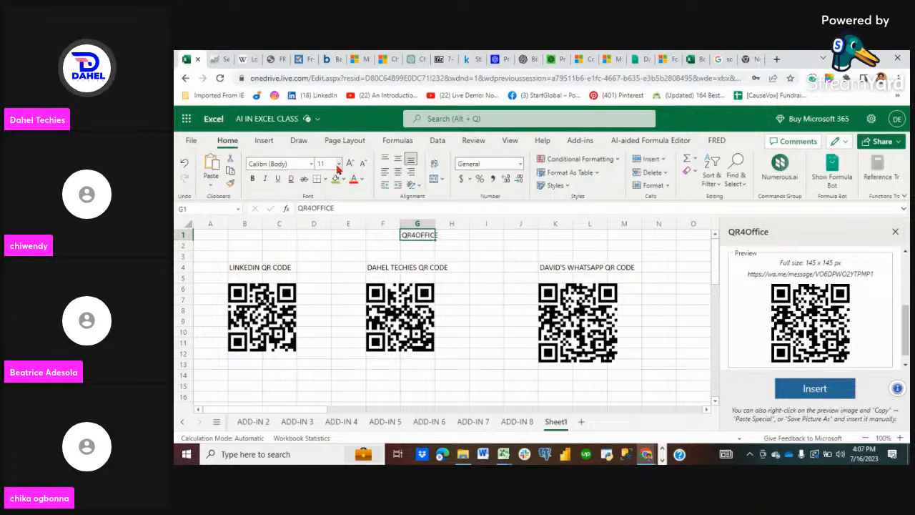
click(339, 164)
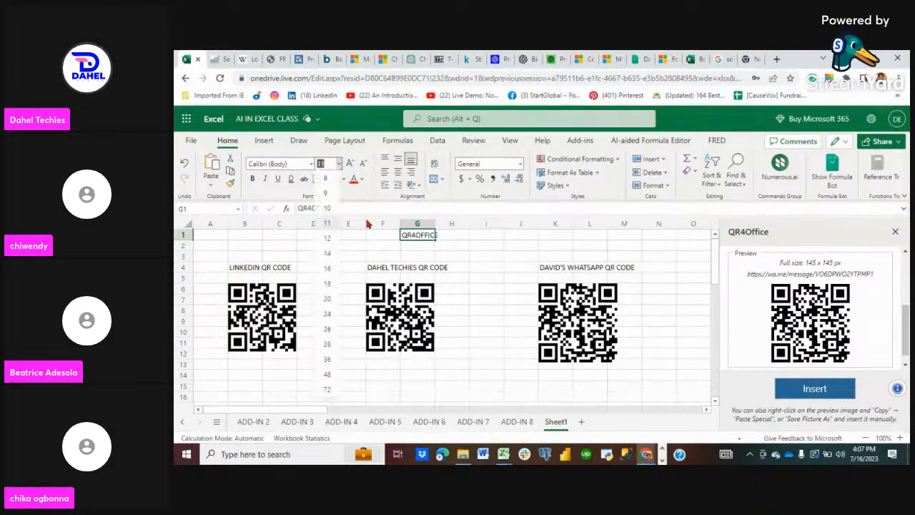
click(328, 314)
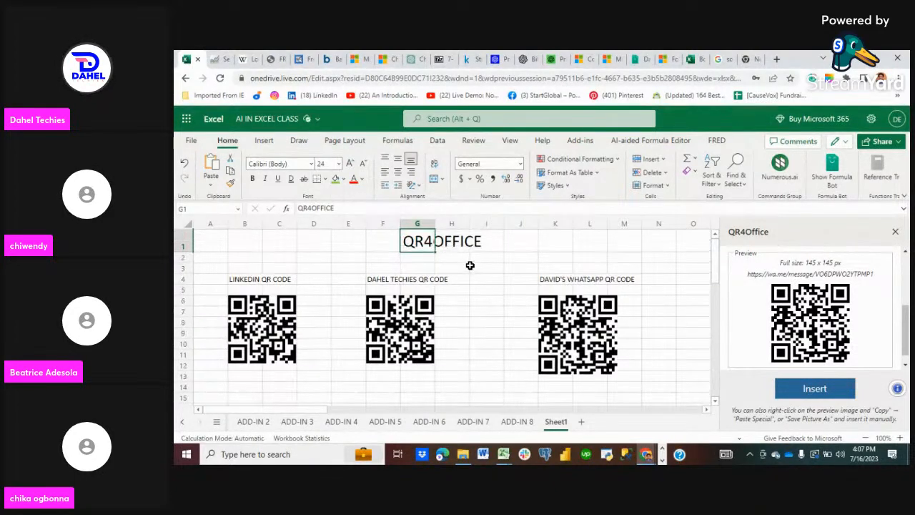
Give the title range G1:I1 a green fill.
click(336, 179)
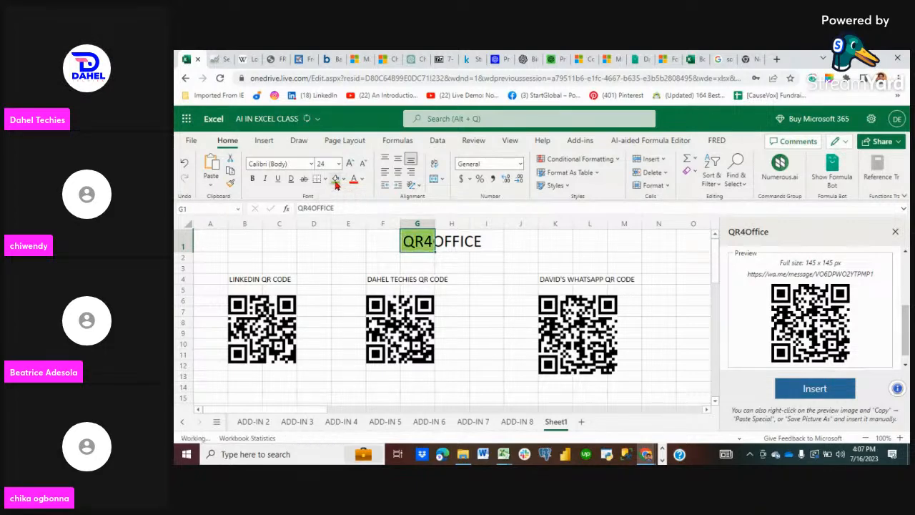
click(464, 261)
drag(419, 242, 482, 247)
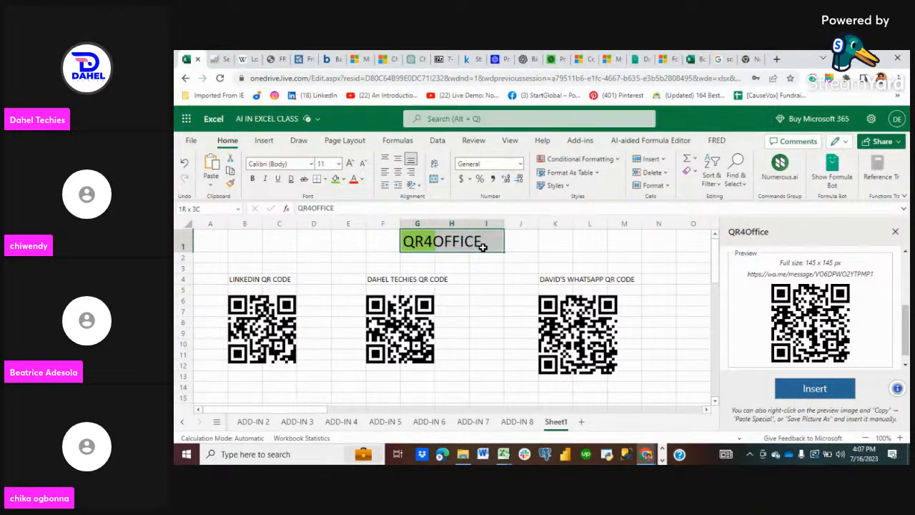
click(336, 182)
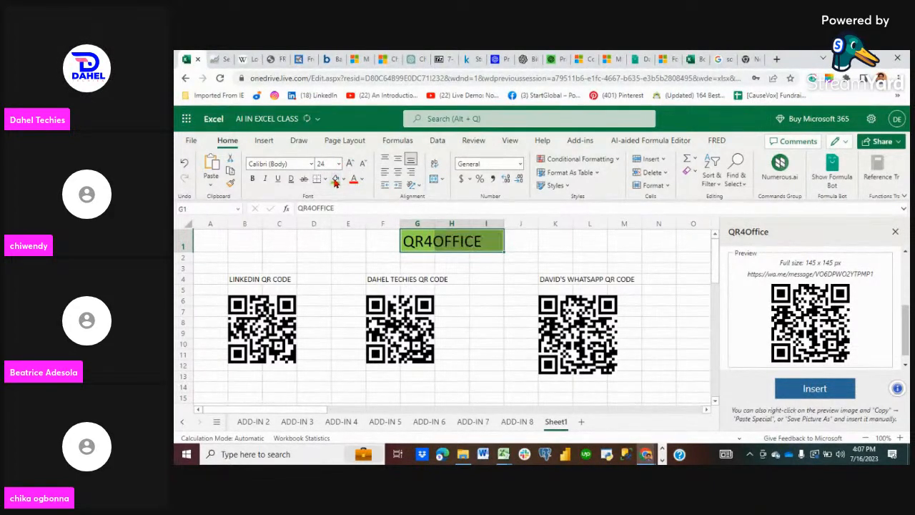
click(497, 368)
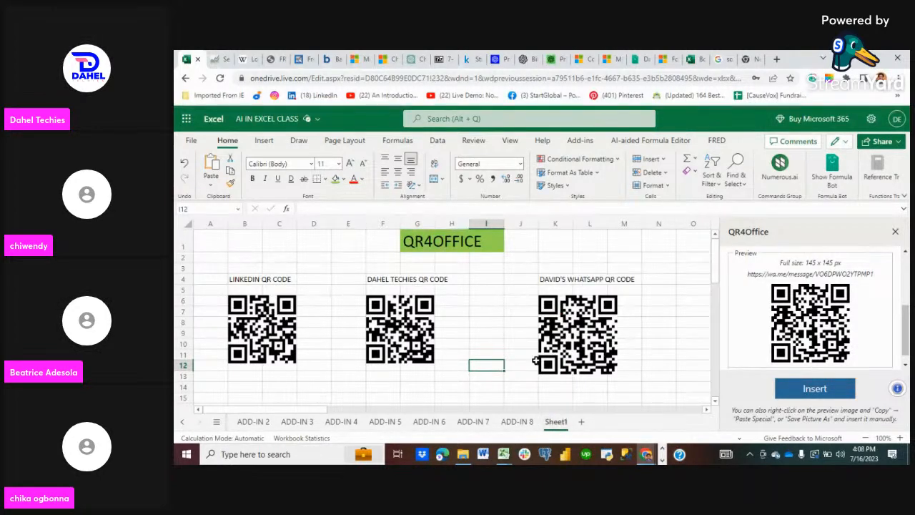
Rename Sheet1 to ADD-IN 9 and add a new blank sheet.
right_click(564, 424)
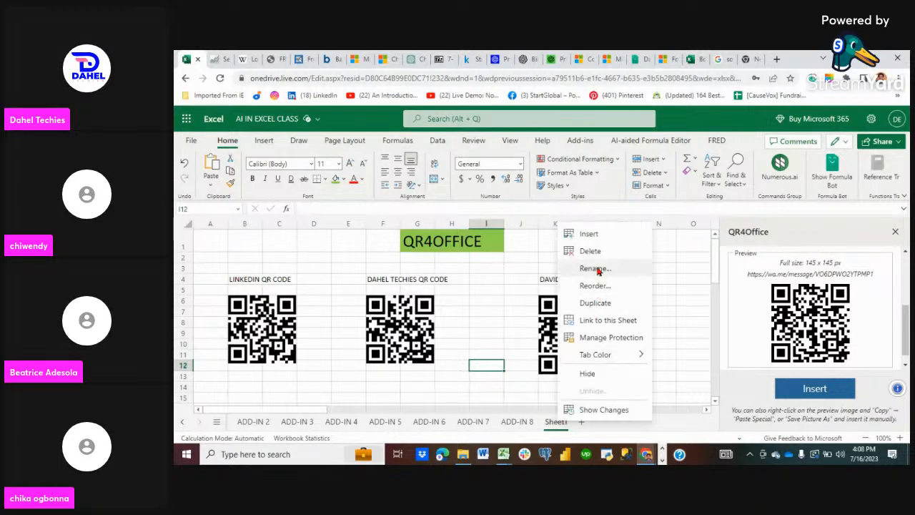
click(596, 269)
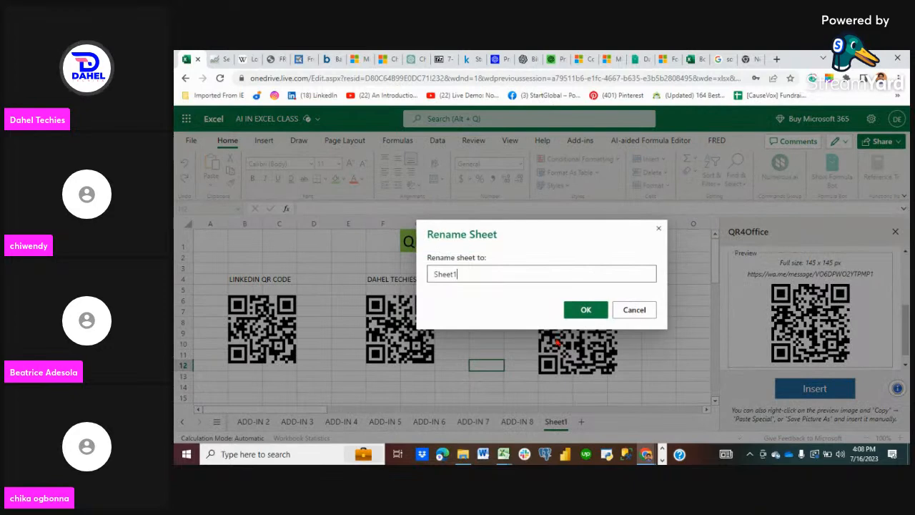
key(BackSpace)
key(BackSpace)
key(BackSpace)
key(BackSpace)
key(BackSpace)
key(BackSpace)
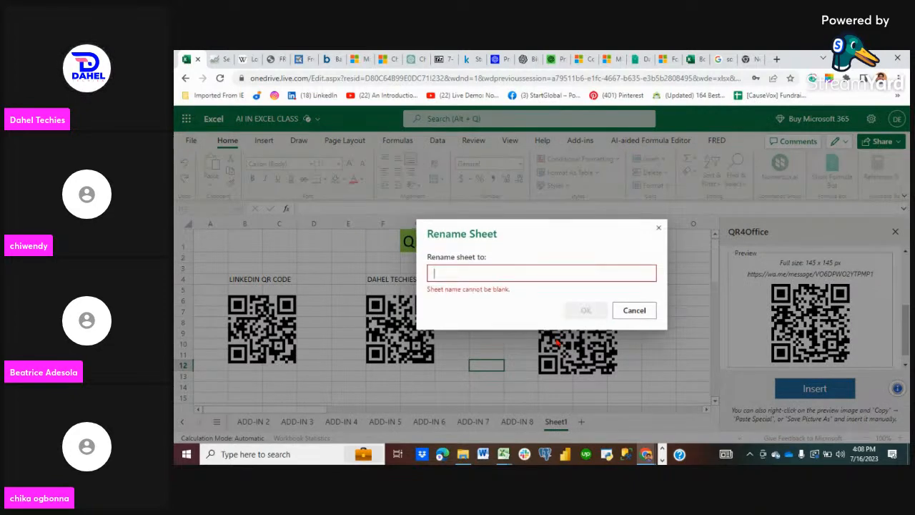
text(ADD)
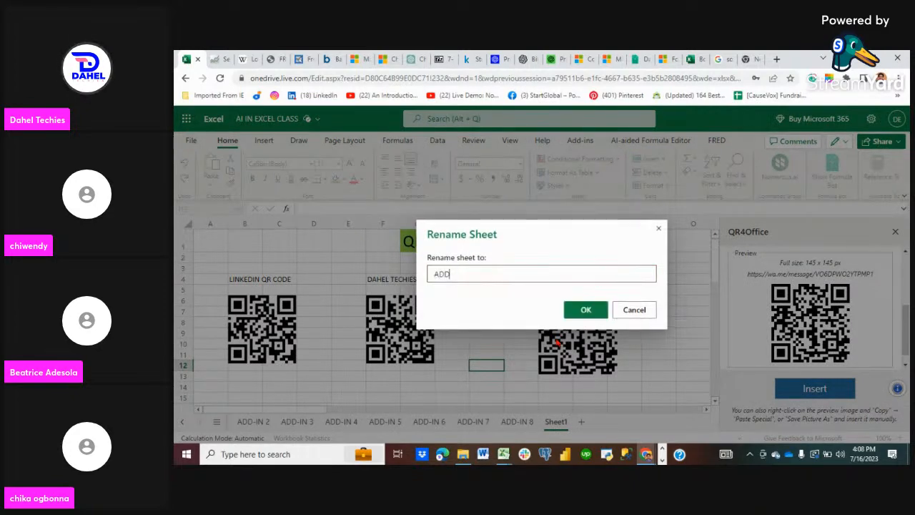
text(-IN)
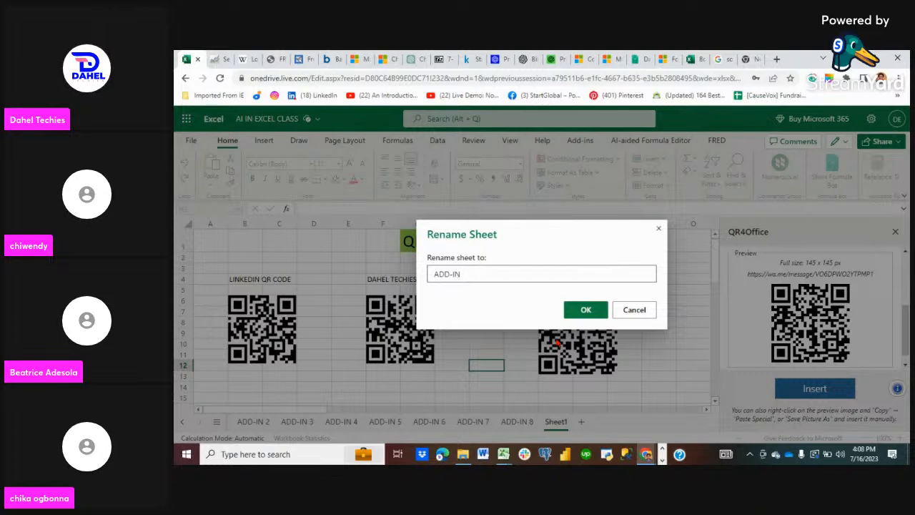
text( 9)
key(Return)
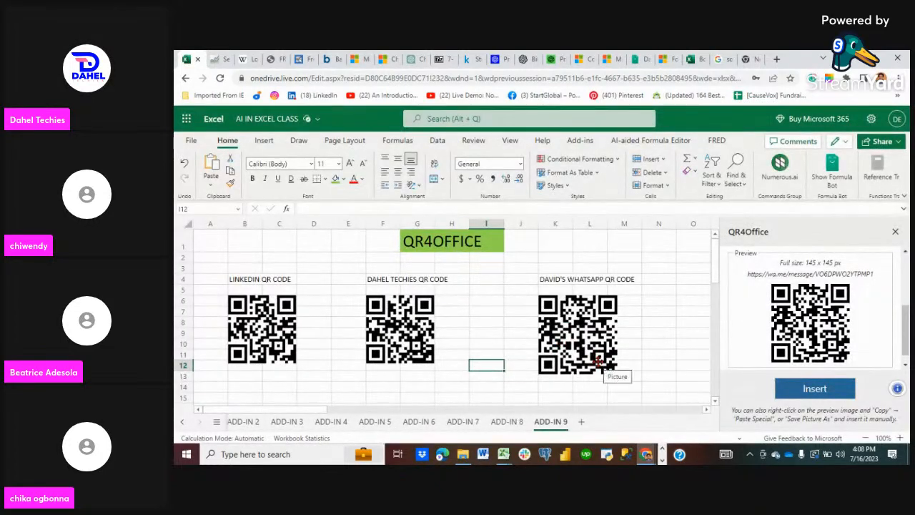
click(582, 422)
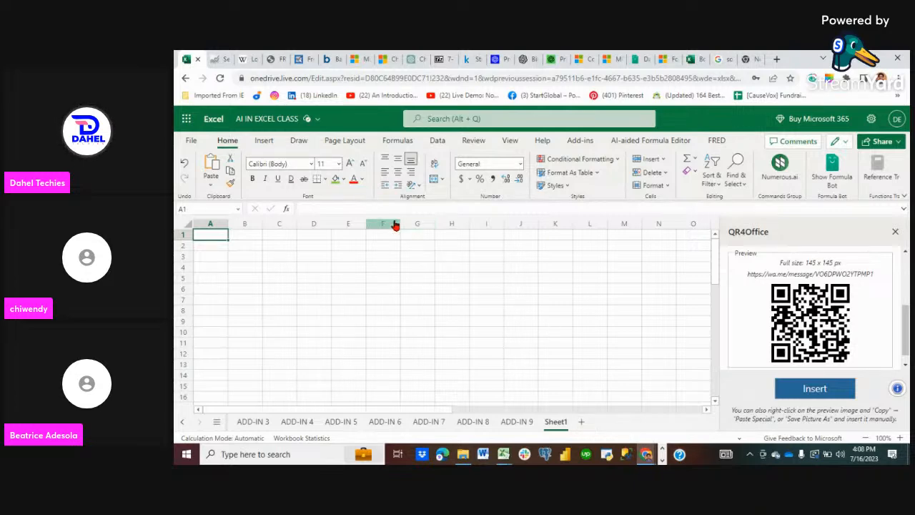
Search the Office Add-ins store for draw.io and add draw.io Diagrams.
click(265, 142)
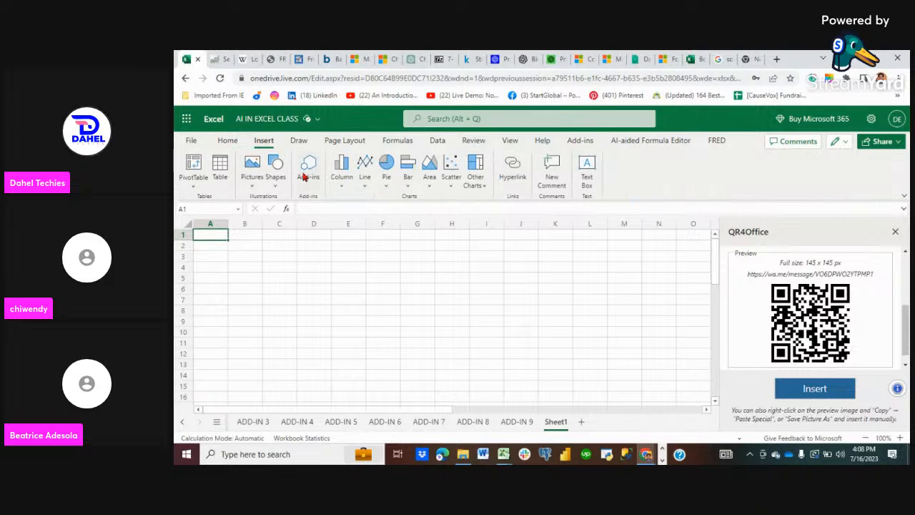
click(306, 172)
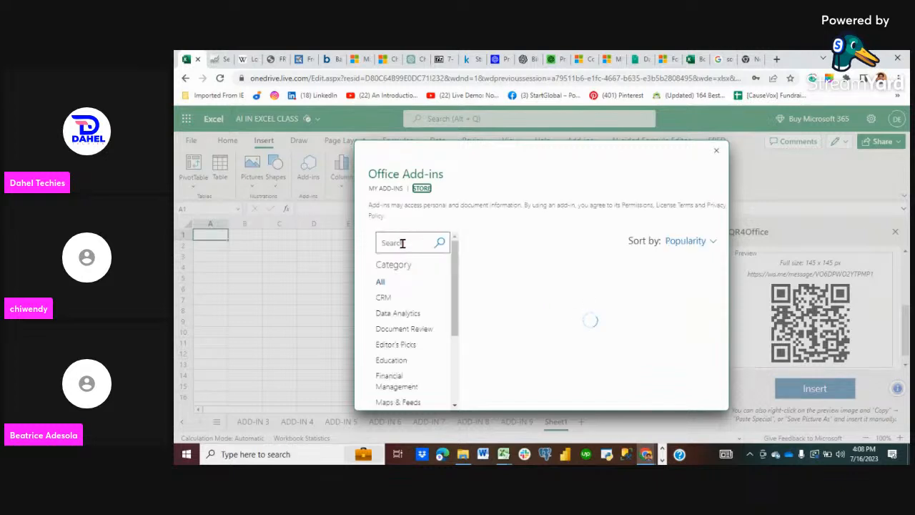
click(402, 243)
text(d)
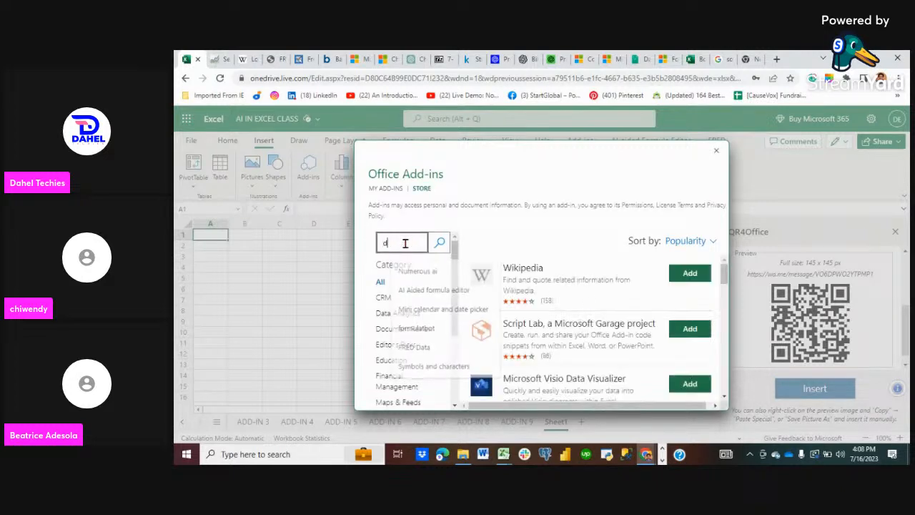
text(raw.)
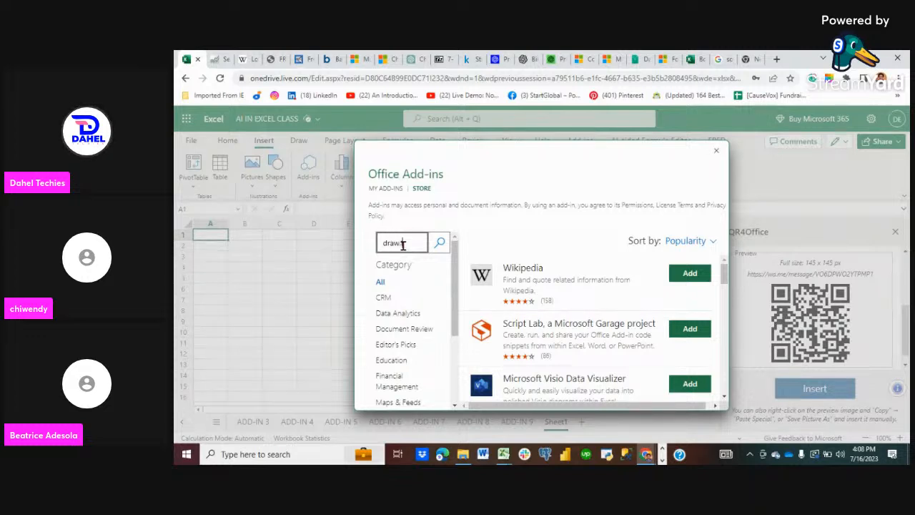
text(io)
key(Return)
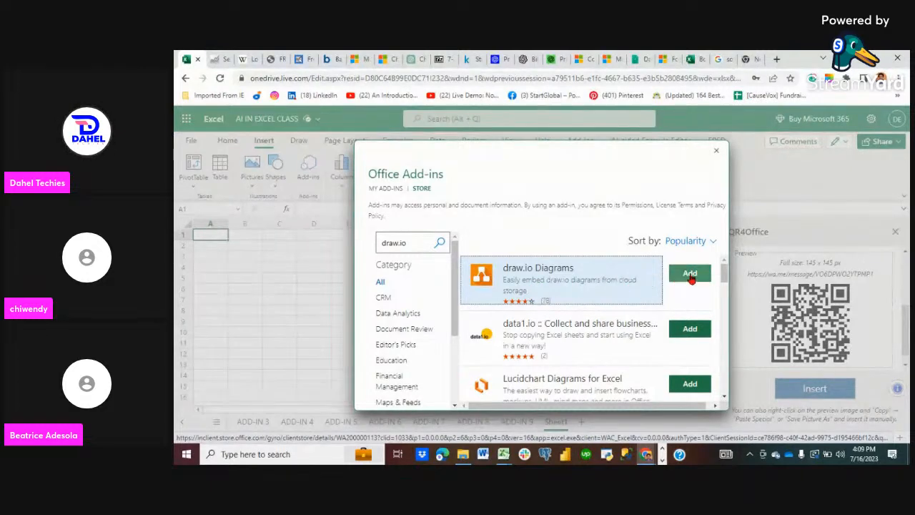
click(690, 275)
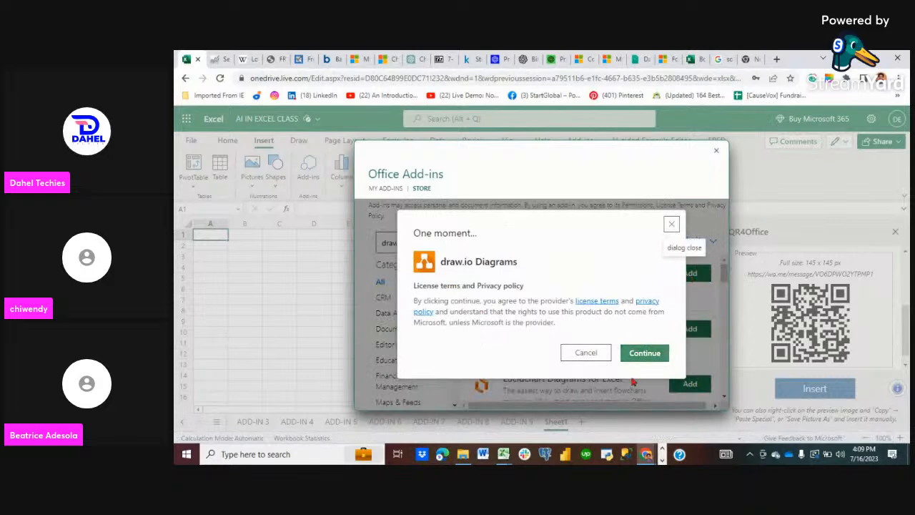
Accept the draw.io licence terms, widen the draw.io pane, and choose Pick OneDrive File.
click(641, 358)
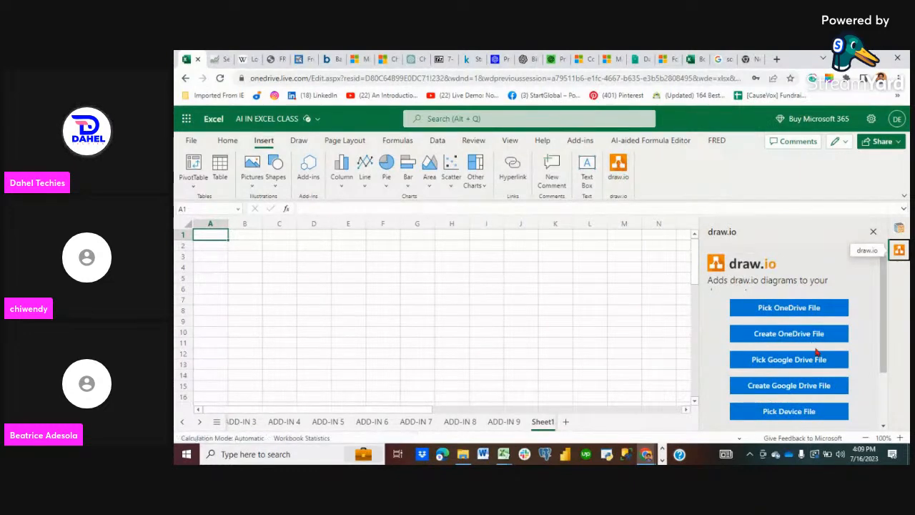
scroll(802, 326, down, 2)
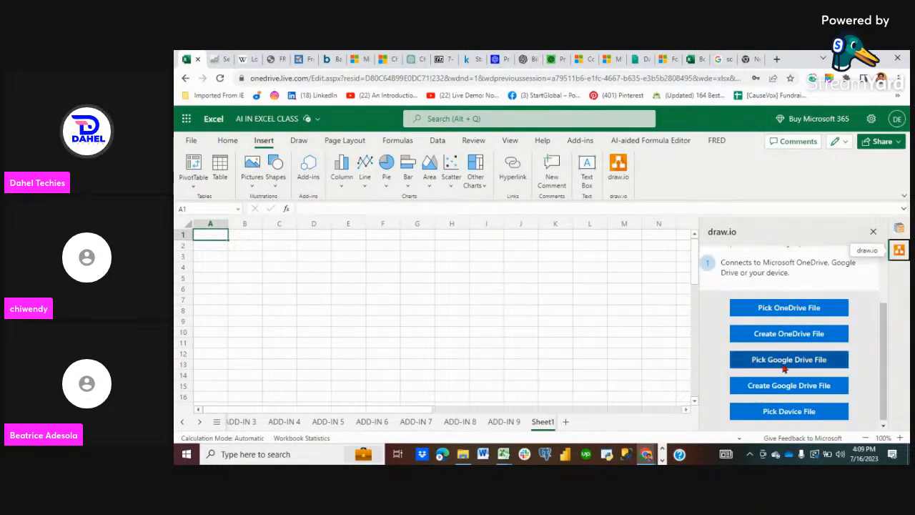
scroll(784, 368, up, 2)
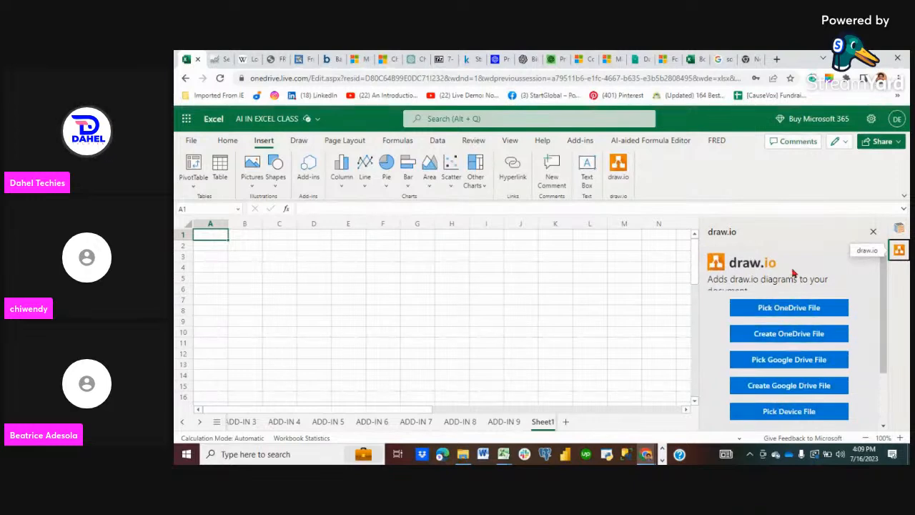
scroll(794, 271, down, 2)
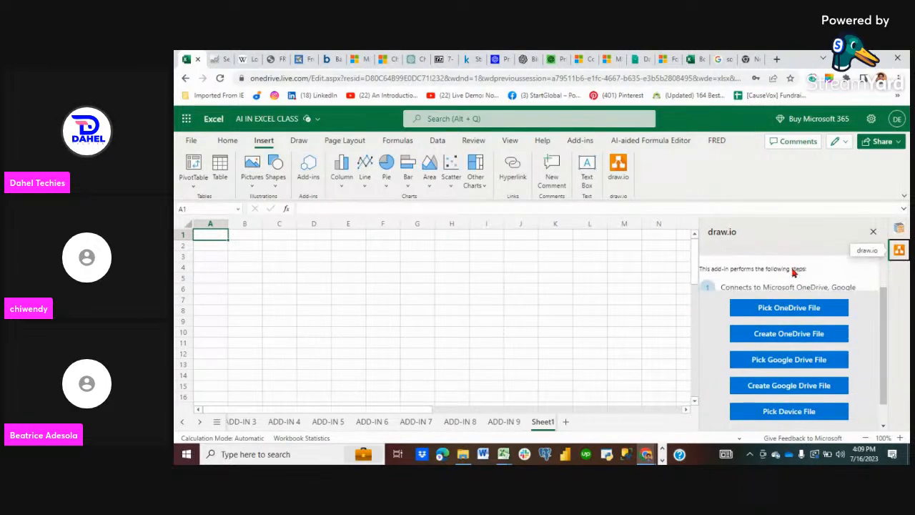
scroll(794, 272, down, 1)
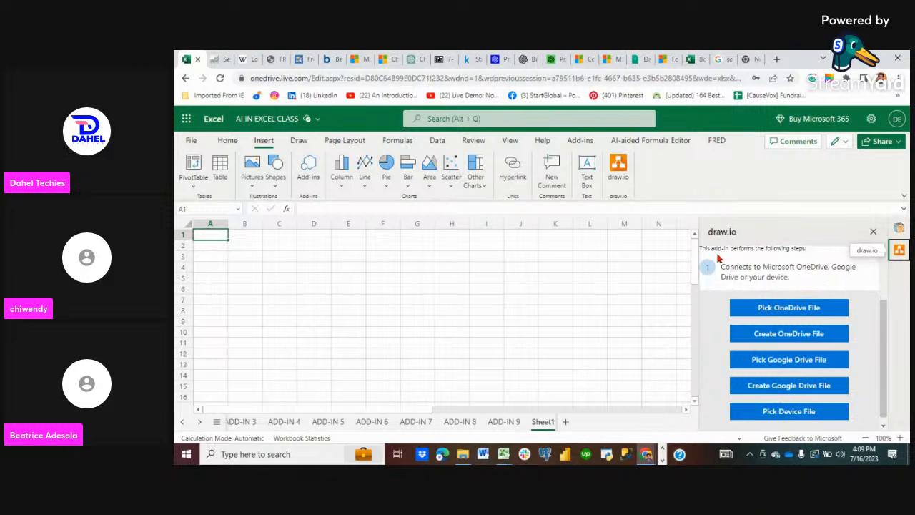
scroll(786, 264, down, 1)
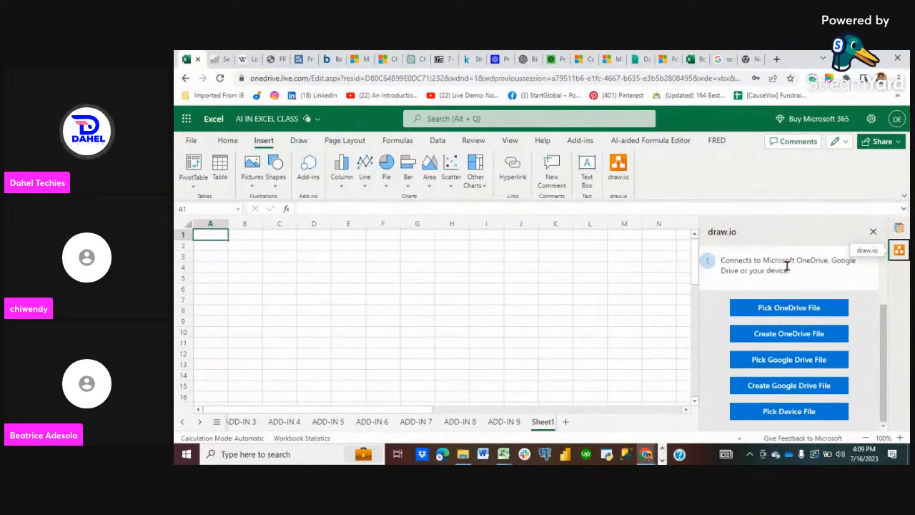
drag(697, 287, 519, 290)
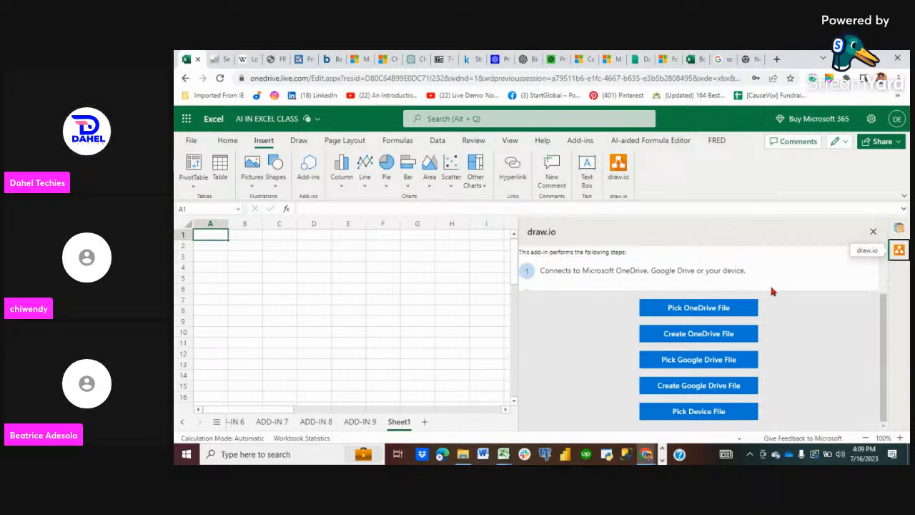
click(701, 316)
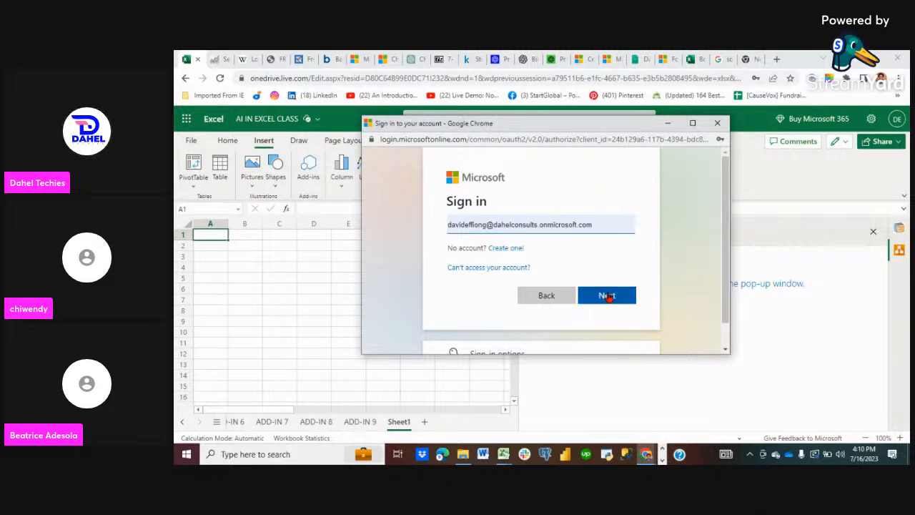
Sign in to the Microsoft account with the account e-mail and the saved password.
click(606, 295)
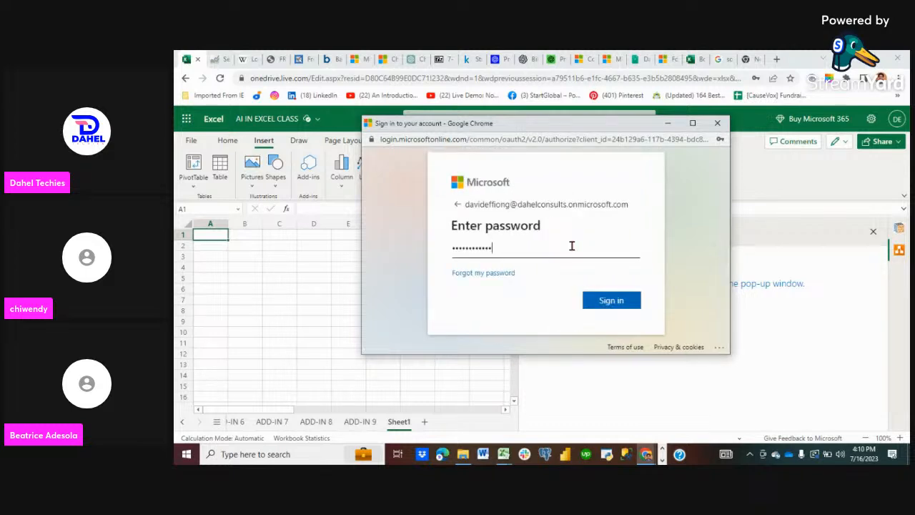
click(608, 301)
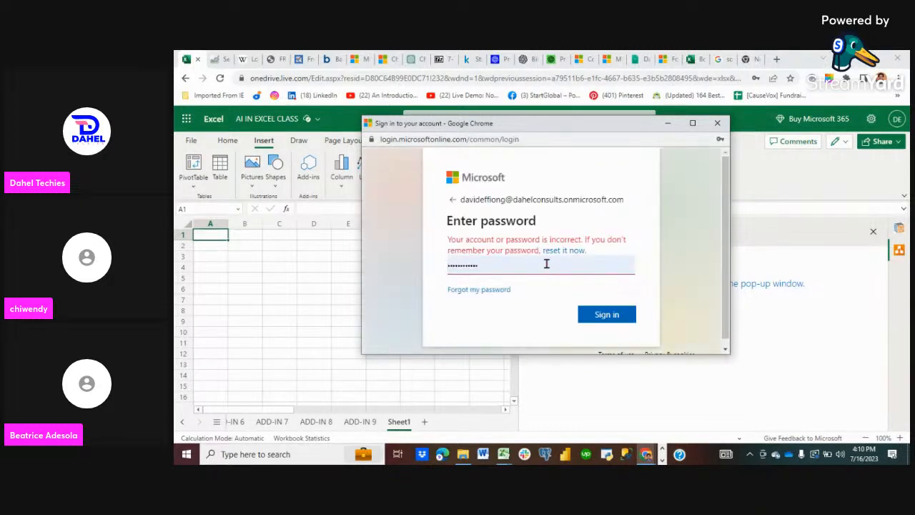
click(516, 260)
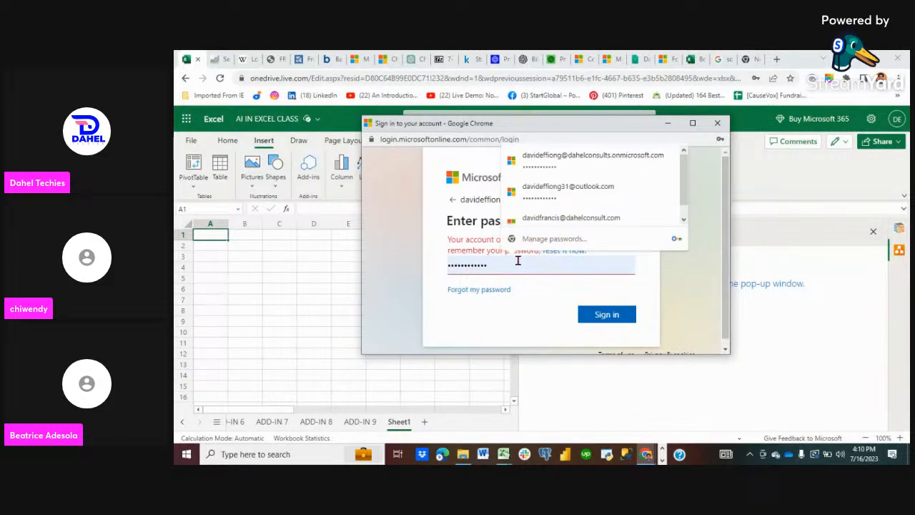
scroll(563, 187, down, 1)
click(554, 178)
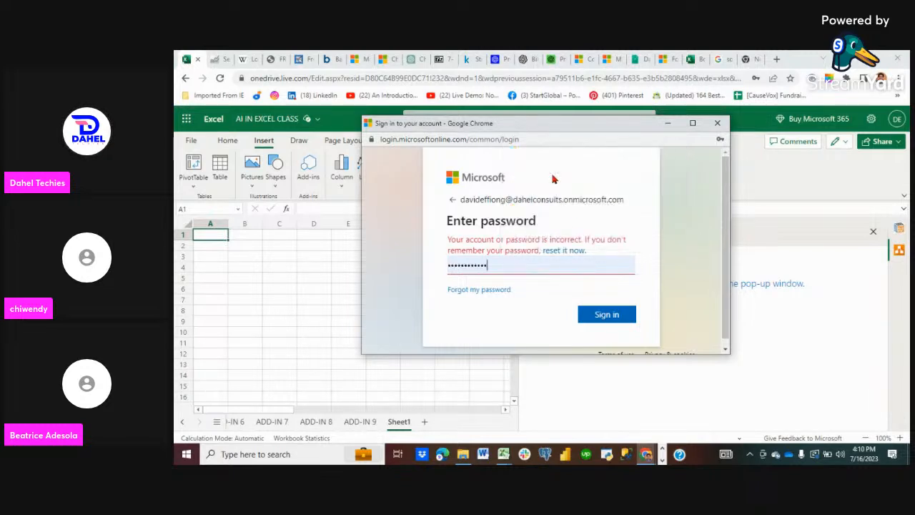
click(606, 315)
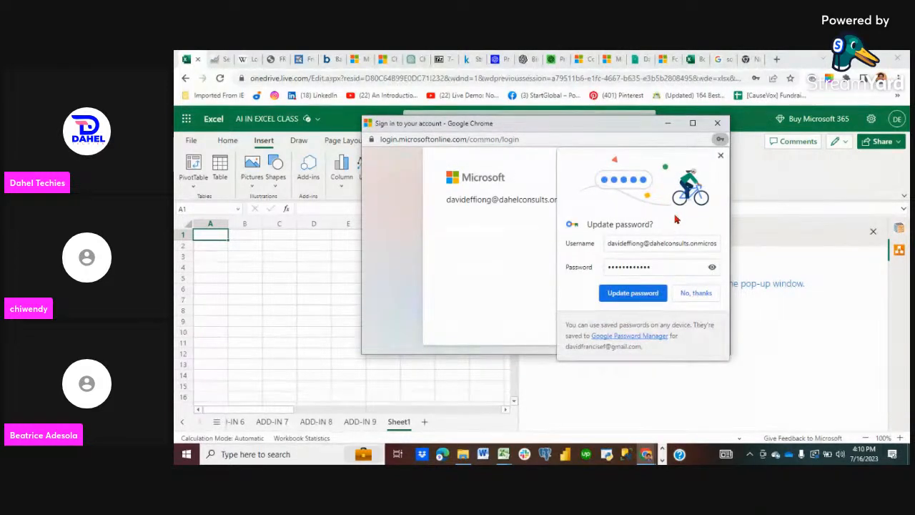
Skip the password update and verify identity with an authenticator code instead.
click(720, 157)
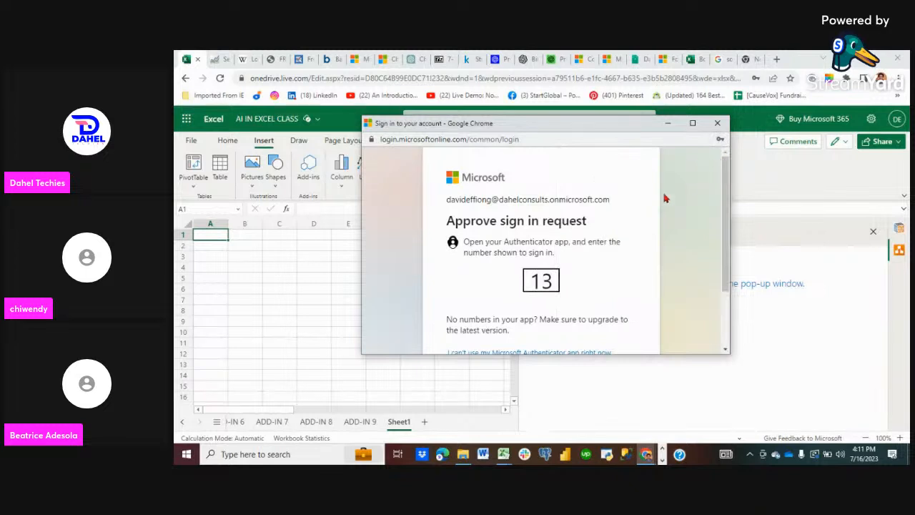
scroll(646, 214, down, 2)
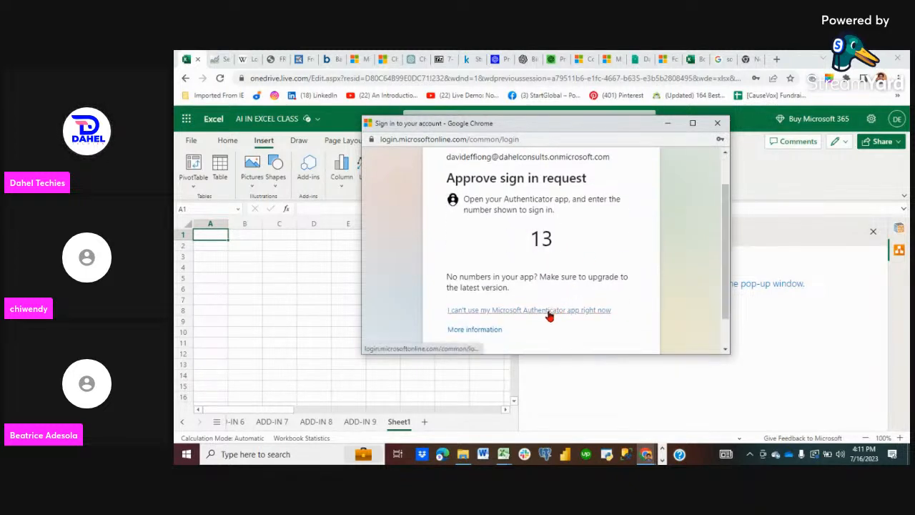
click(548, 312)
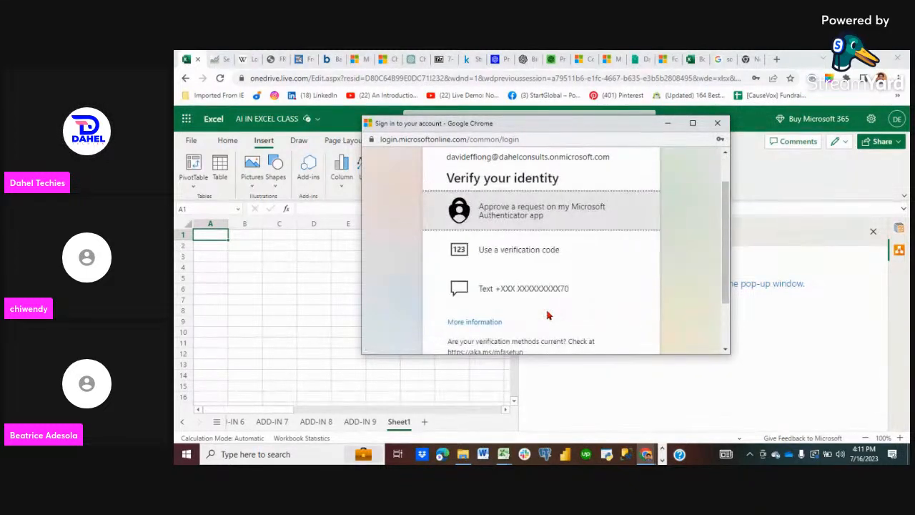
click(510, 259)
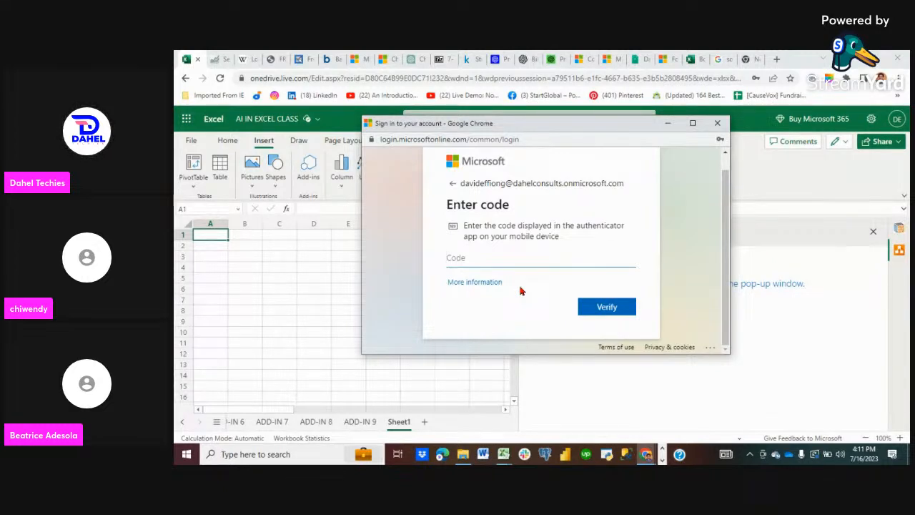
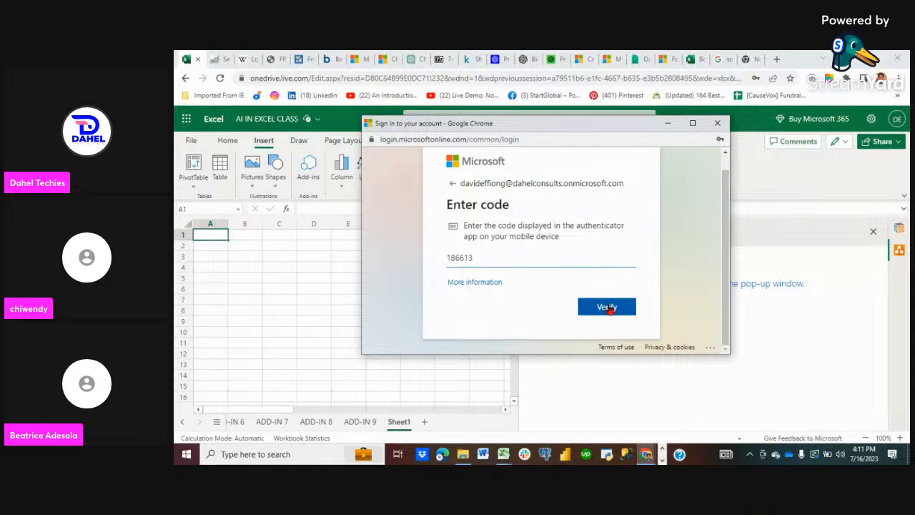
Enter the authenticator code, then accept draw.io's permissions with organization-wide consent.
click(607, 307)
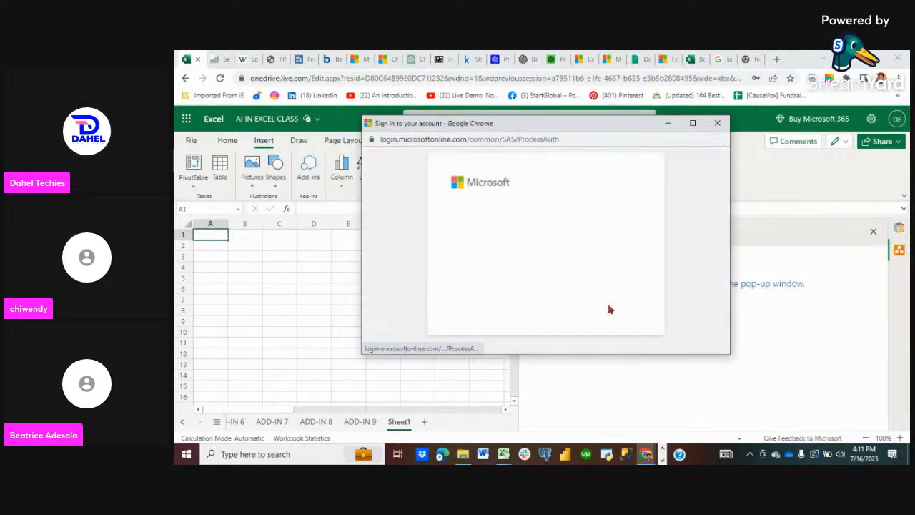
scroll(545, 243, down, 1)
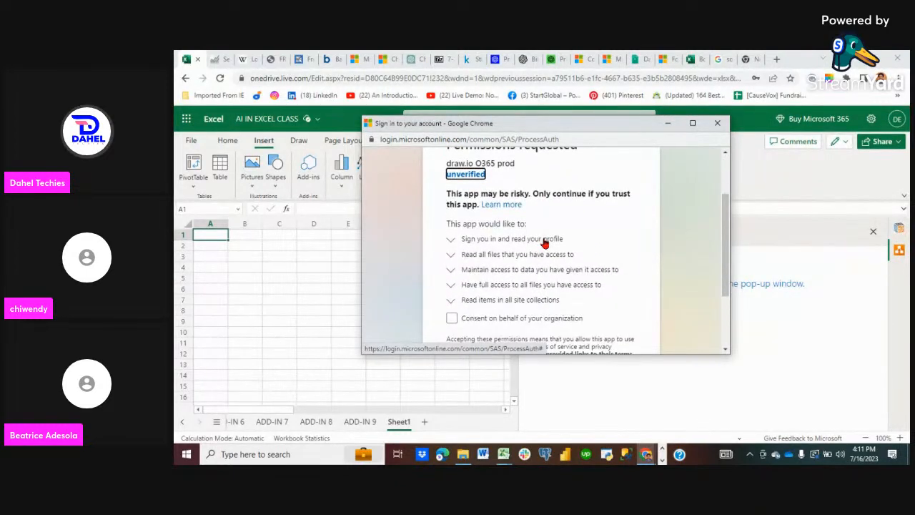
scroll(544, 244, down, 1)
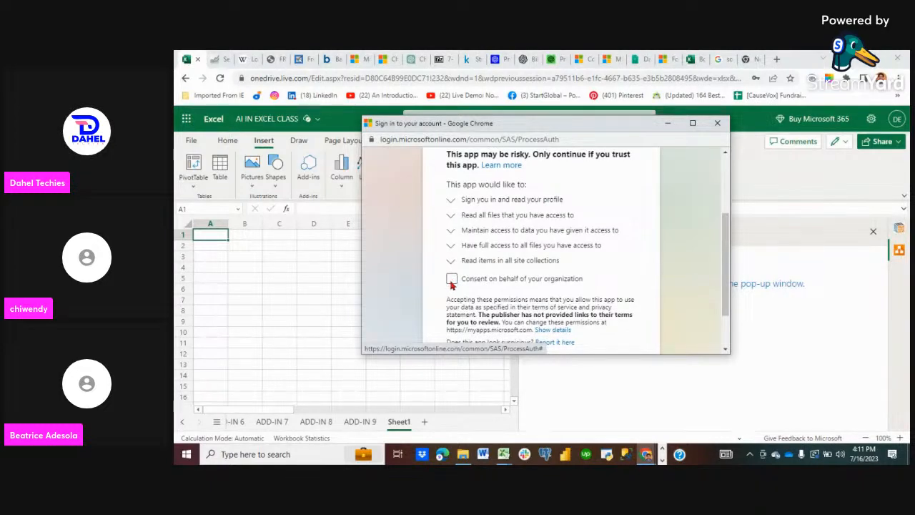
click(452, 279)
scroll(536, 257, down, 2)
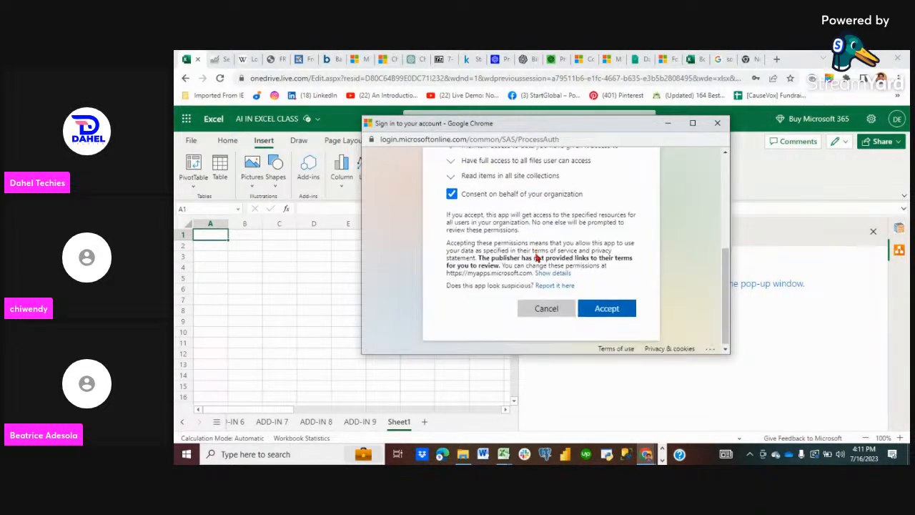
click(597, 312)
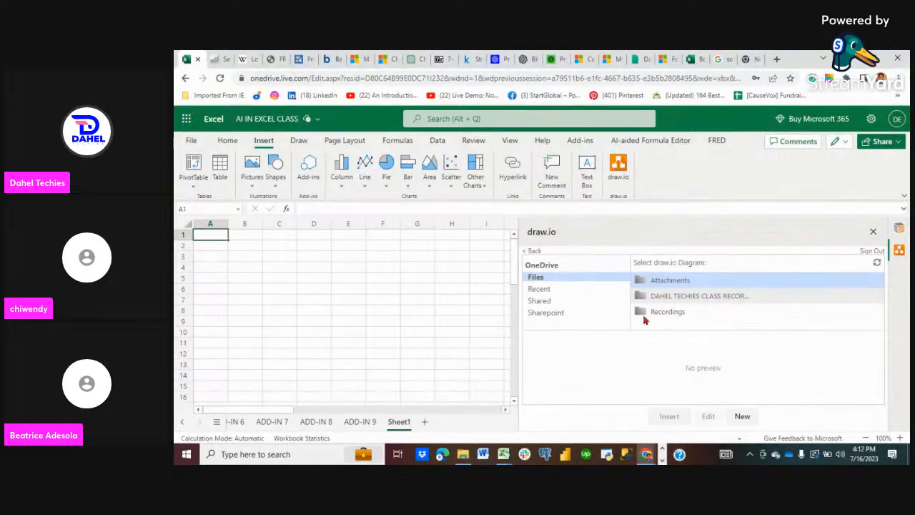
Browse the draw.io pane's Recent, Shared and SharePoint diagram lists, then return to its start page.
click(541, 289)
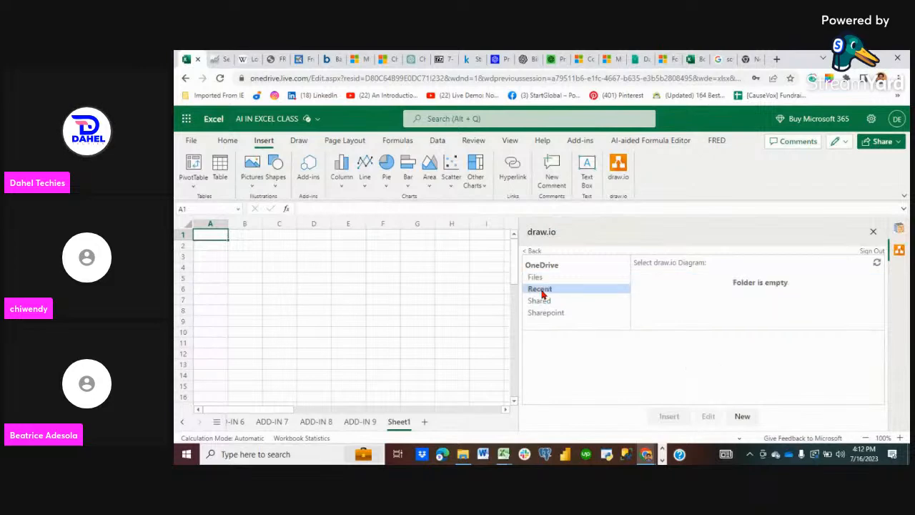
click(559, 302)
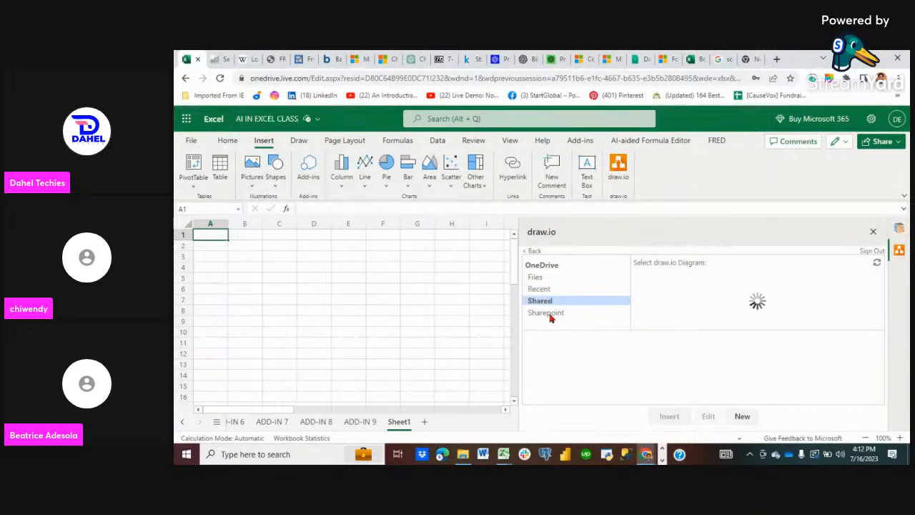
click(549, 317)
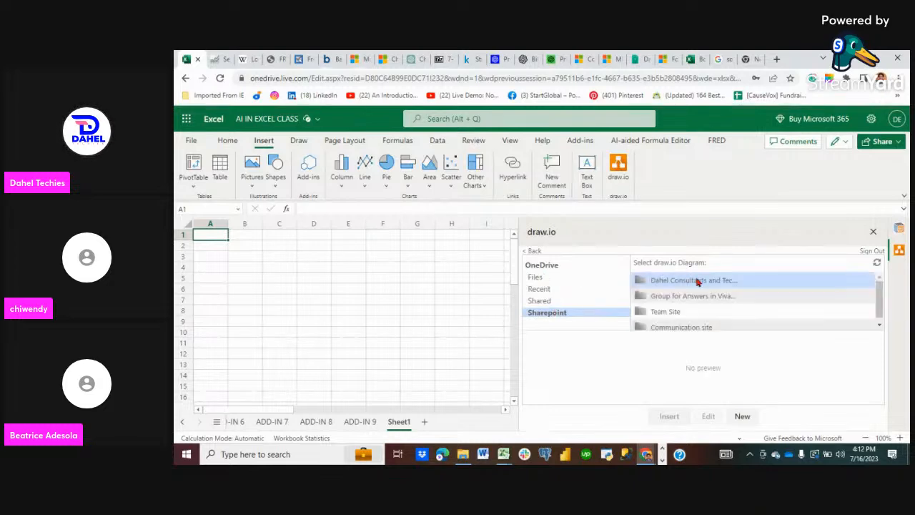
scroll(697, 282, down, 1)
scroll(691, 283, up, 1)
click(532, 251)
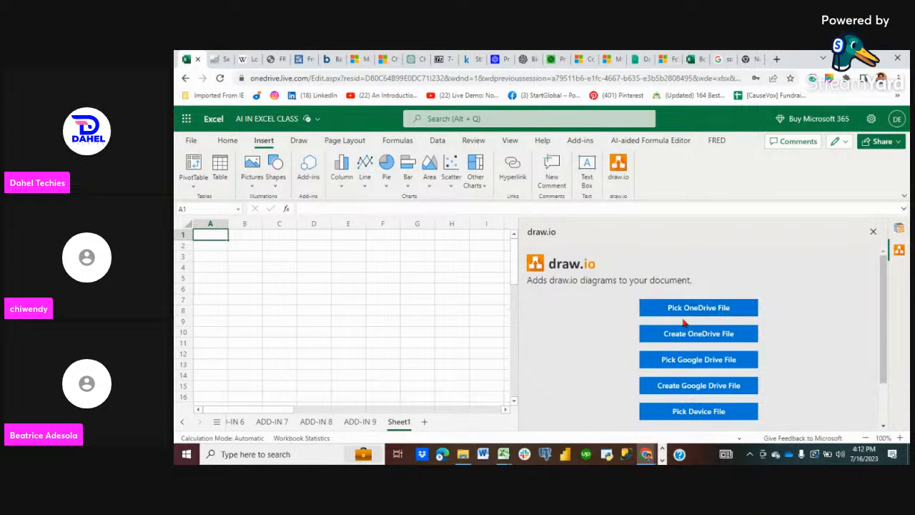
scroll(722, 359, down, 2)
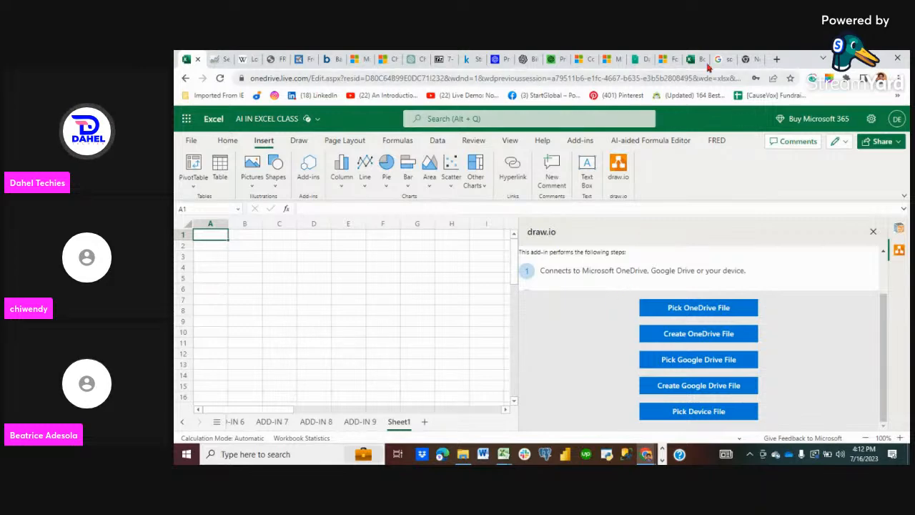
In a new Chrome tab, try the address software.net.
click(752, 60)
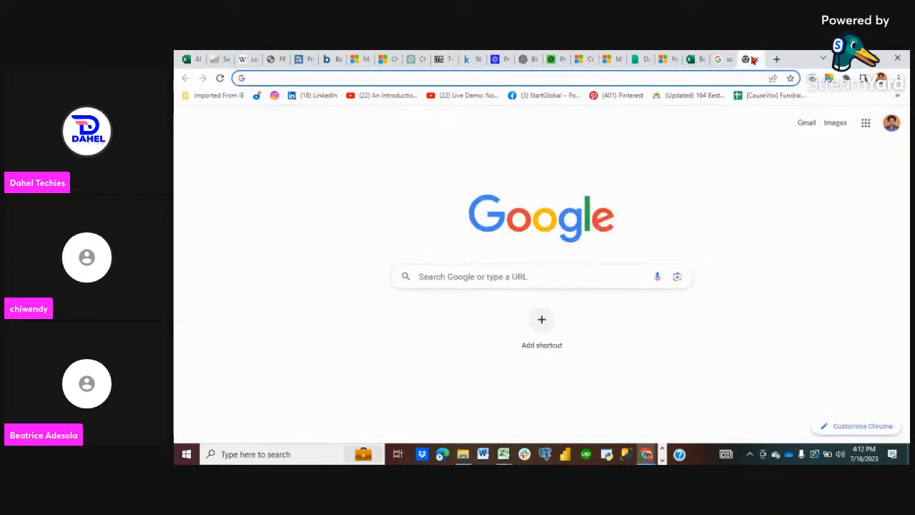
click(641, 78)
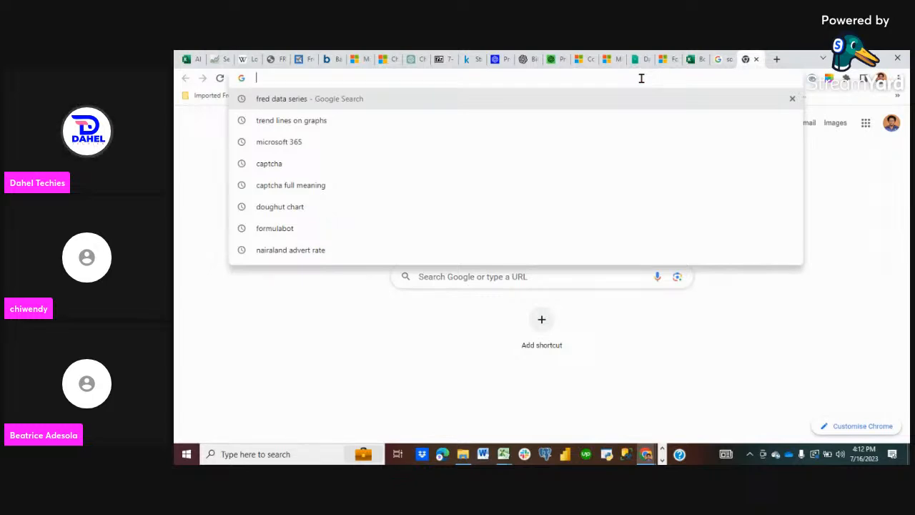
text(software.)
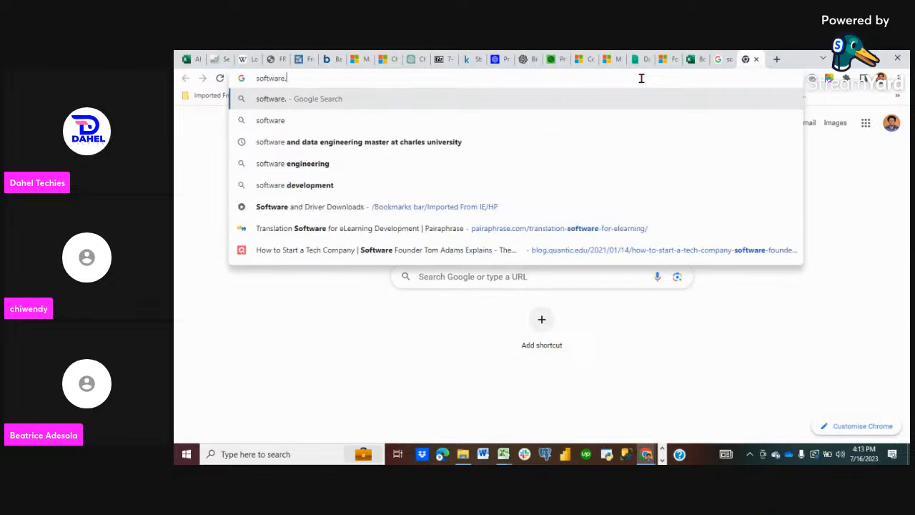
text(net)
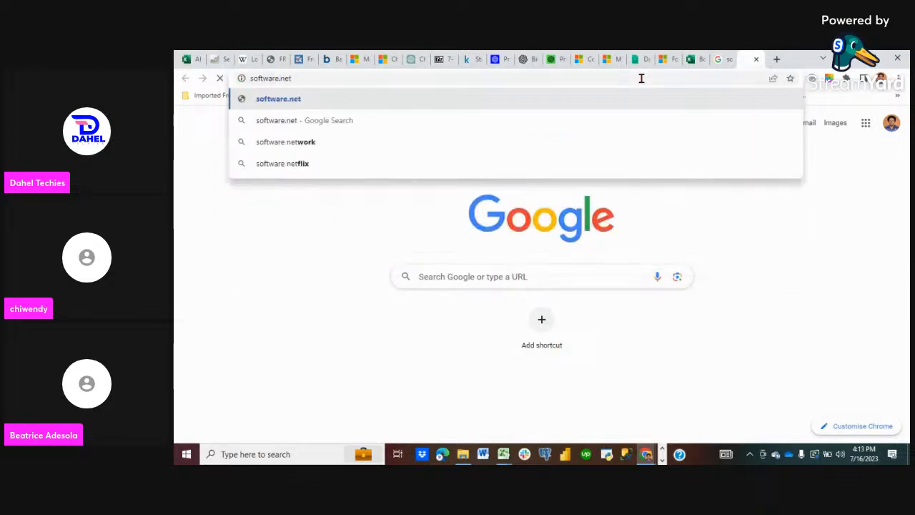
key(Return)
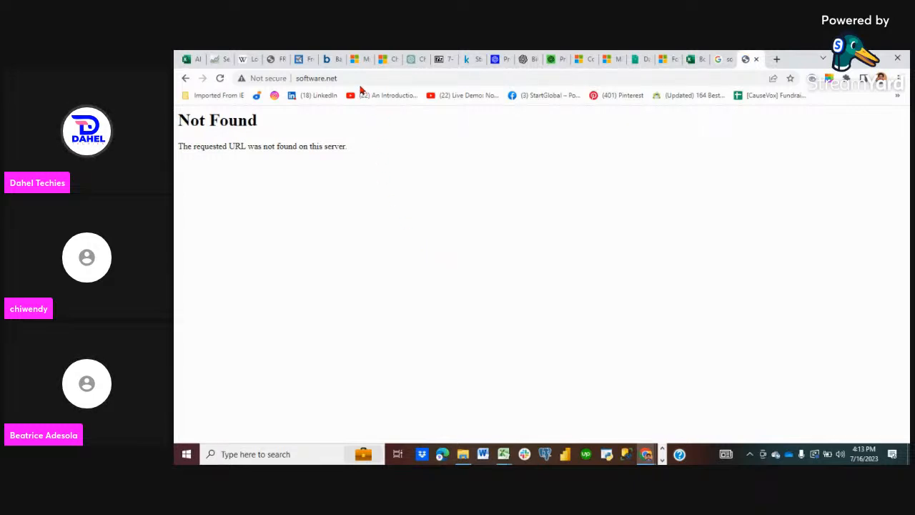
Search Google for draw.io and open the draw.io website from the results.
click(352, 79)
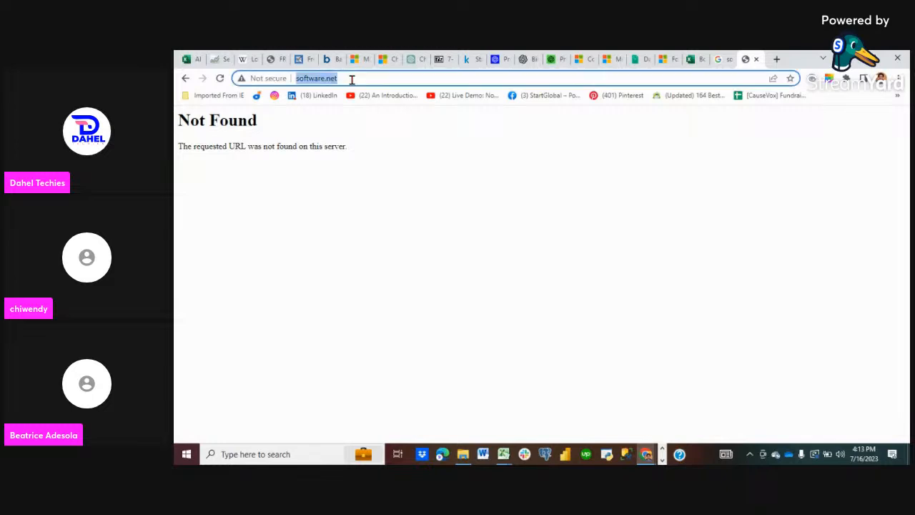
click(351, 78)
key(BackSpace)
key(BackSpace)
key(BackSpace)
key(BackSpace)
key(BackSpace)
key(BackSpace)
key(BackSpace)
key(BackSpace)
key(BackSpace)
key(BackSpace)
key(BackSpace)
key(BackSpace)
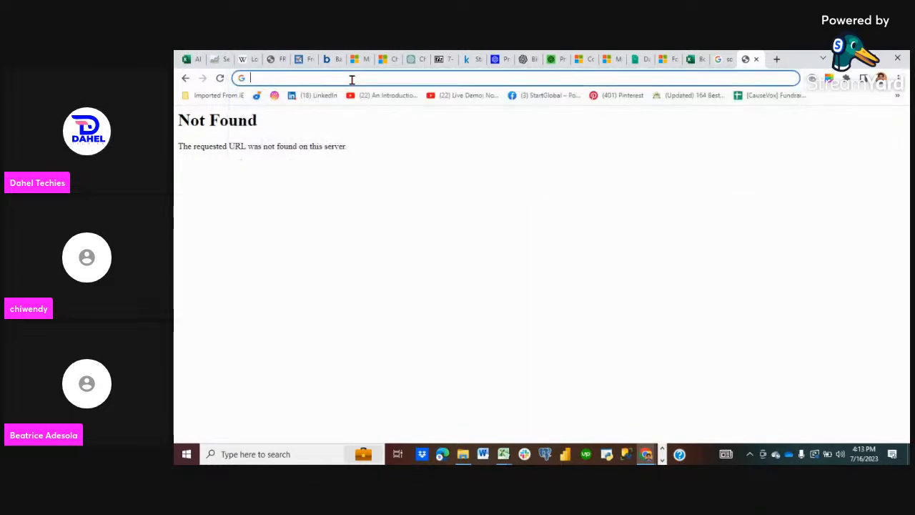
text(drw)
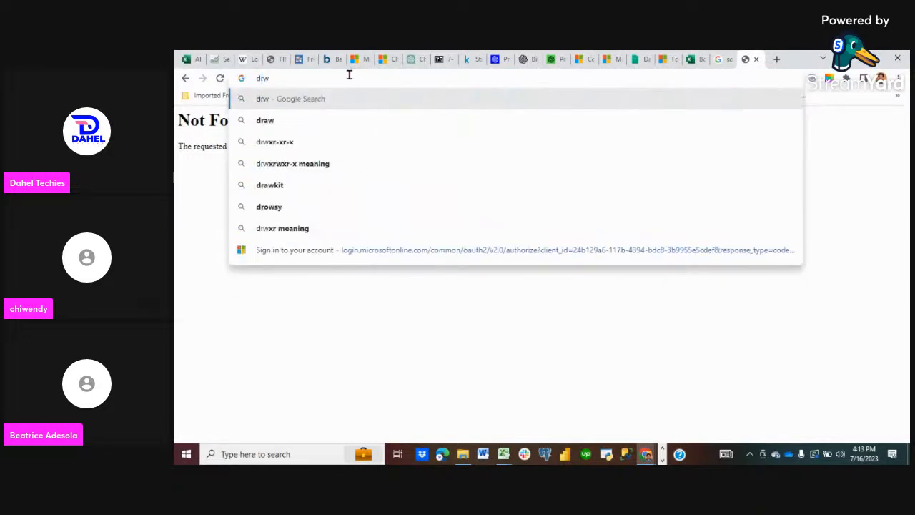
key(BackSpace)
text(aw.io)
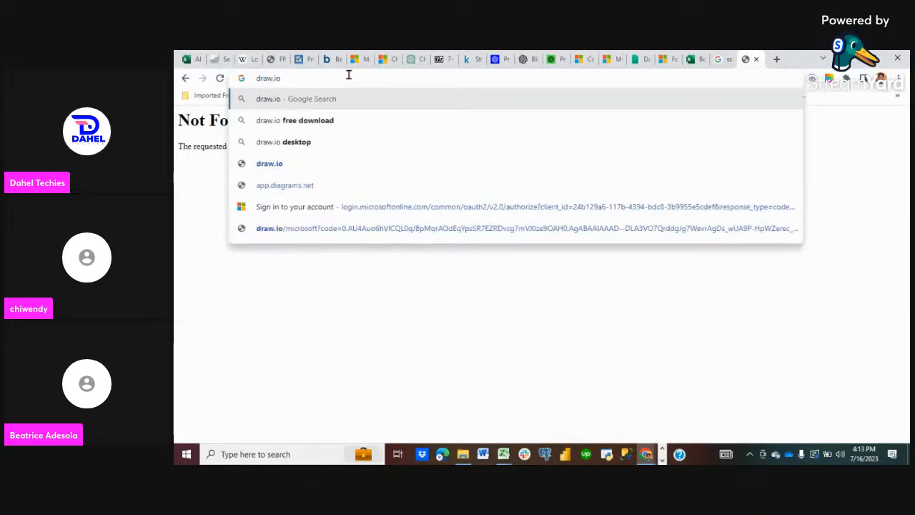
key(Return)
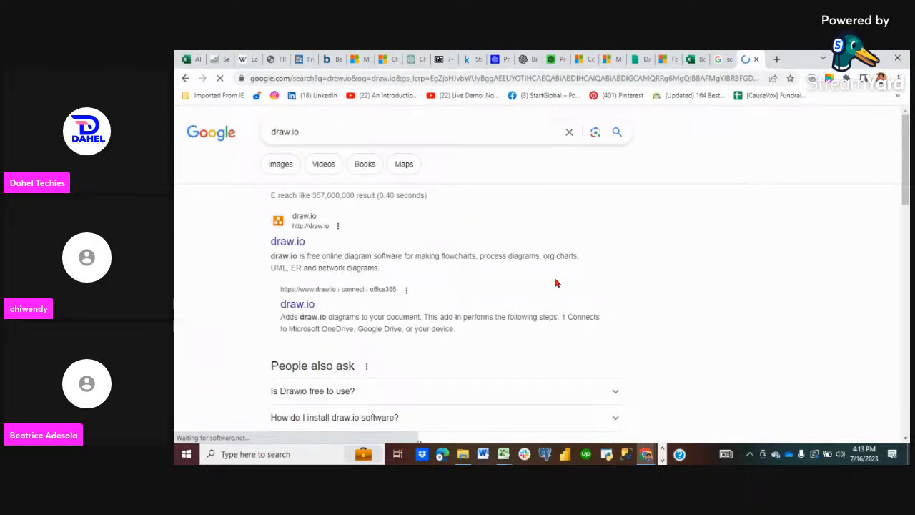
scroll(554, 283, down, 1)
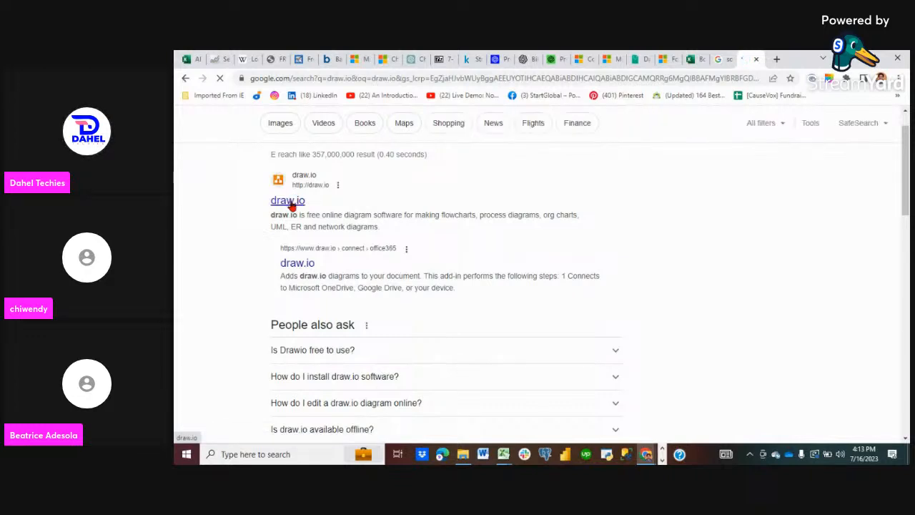
click(291, 203)
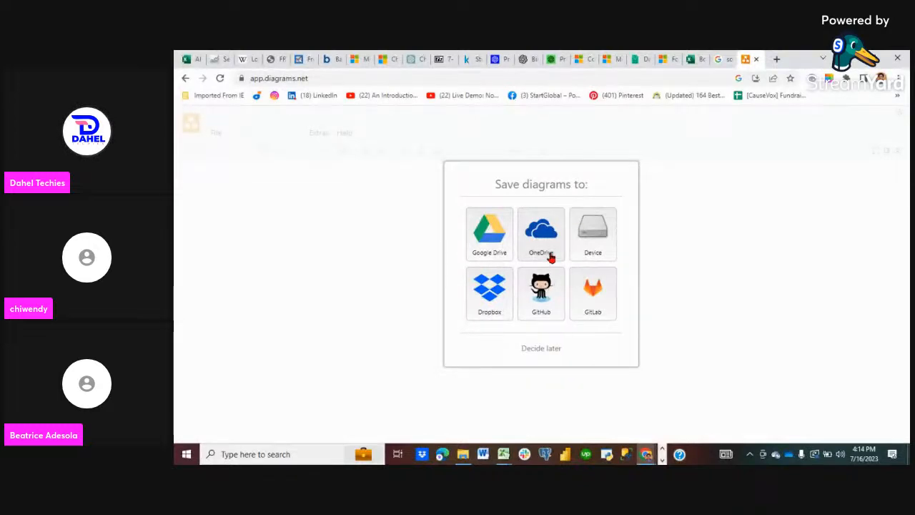
Choose OneDrive for saving diagrams, sign in with the Microsoft account and grant draw.io access.
click(550, 258)
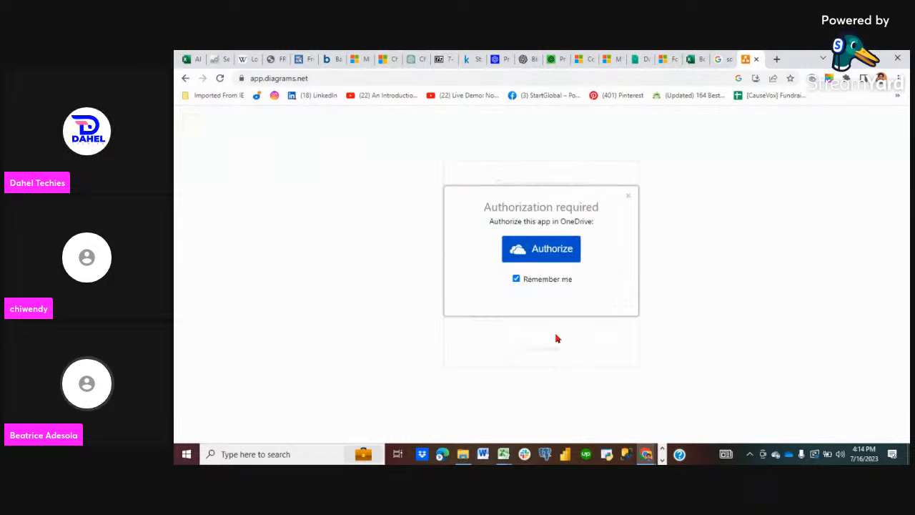
click(553, 259)
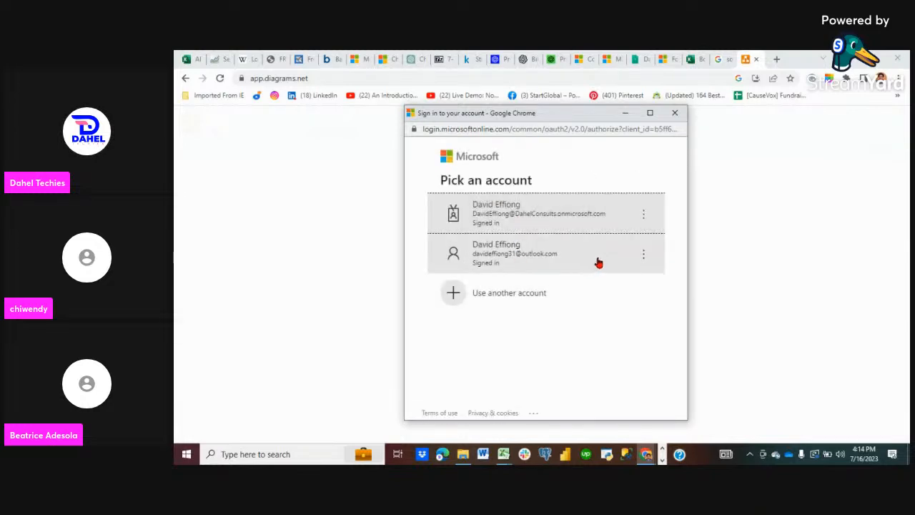
click(492, 263)
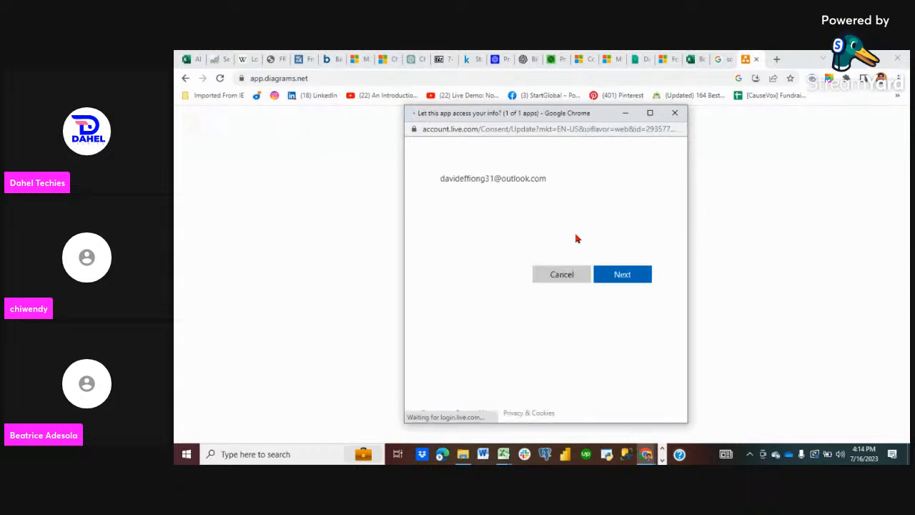
click(622, 382)
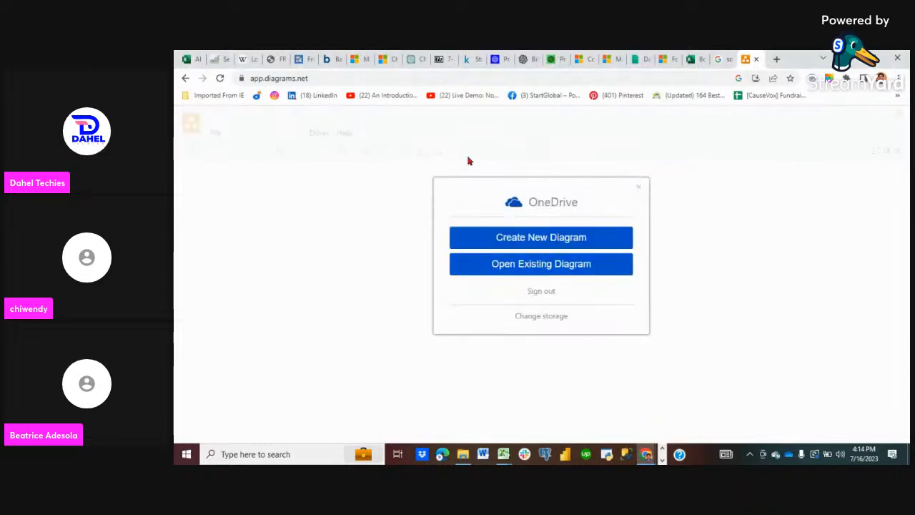
Start a new diagram and pick the circular stages template from the Business category.
click(536, 243)
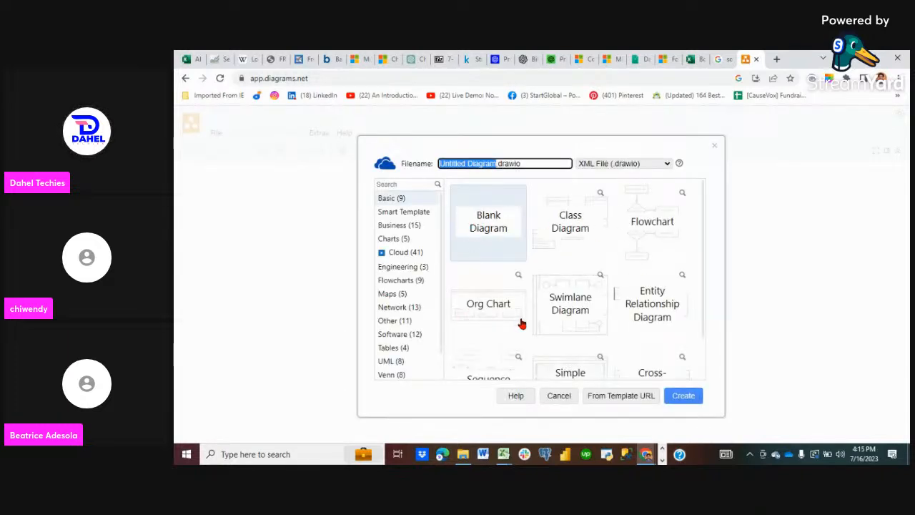
scroll(561, 227, down, 1)
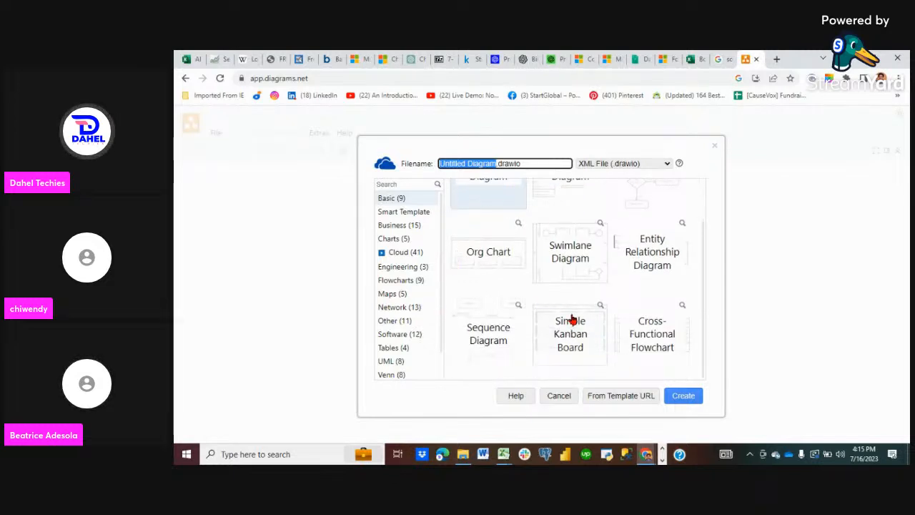
scroll(572, 320, up, 1)
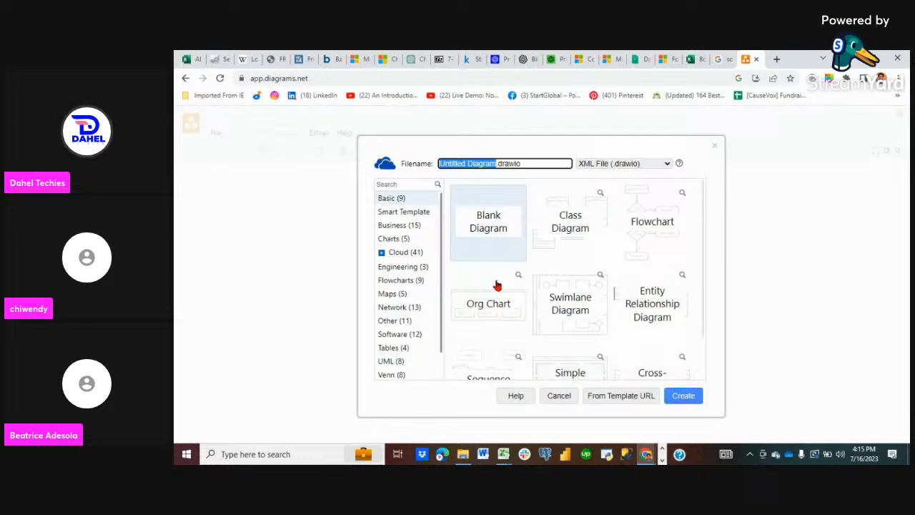
click(408, 228)
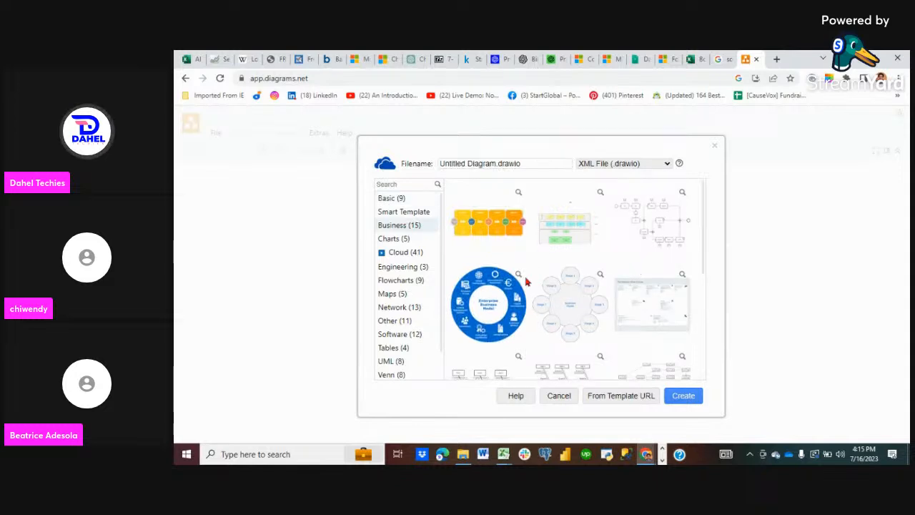
scroll(613, 273, down, 5)
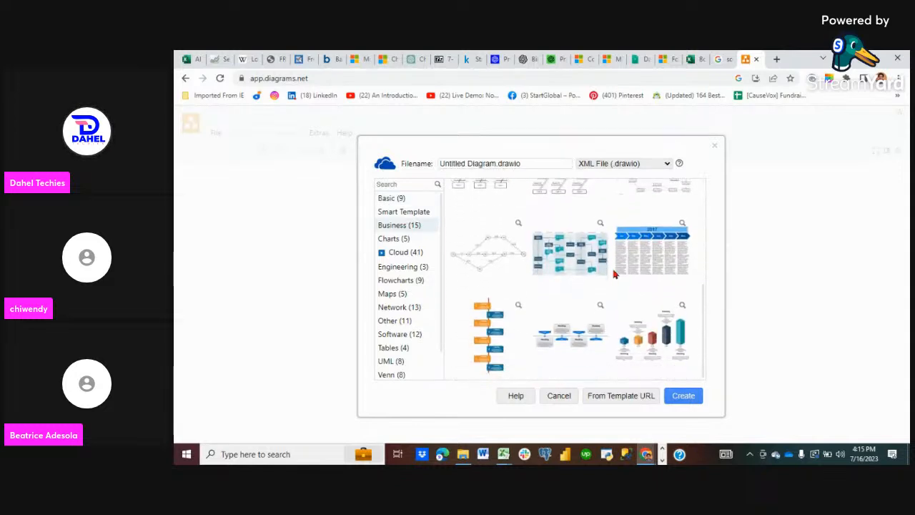
scroll(613, 273, up, 5)
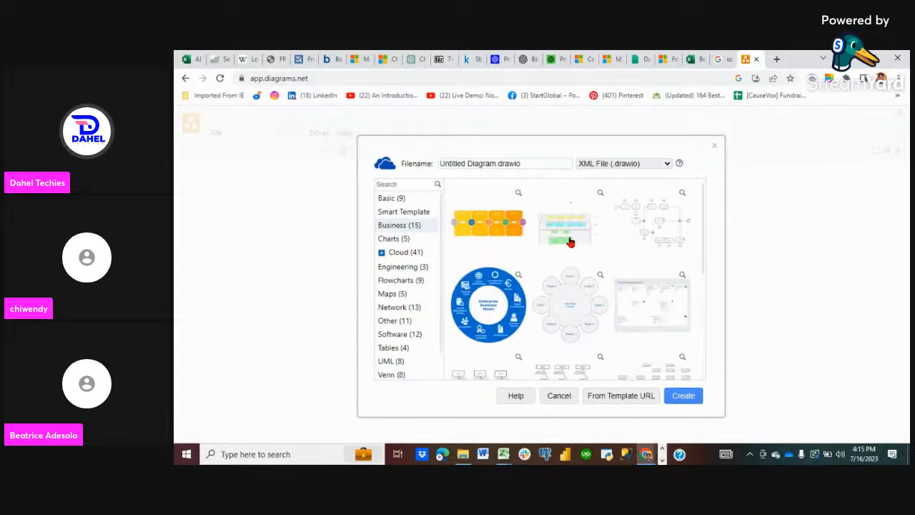
click(571, 306)
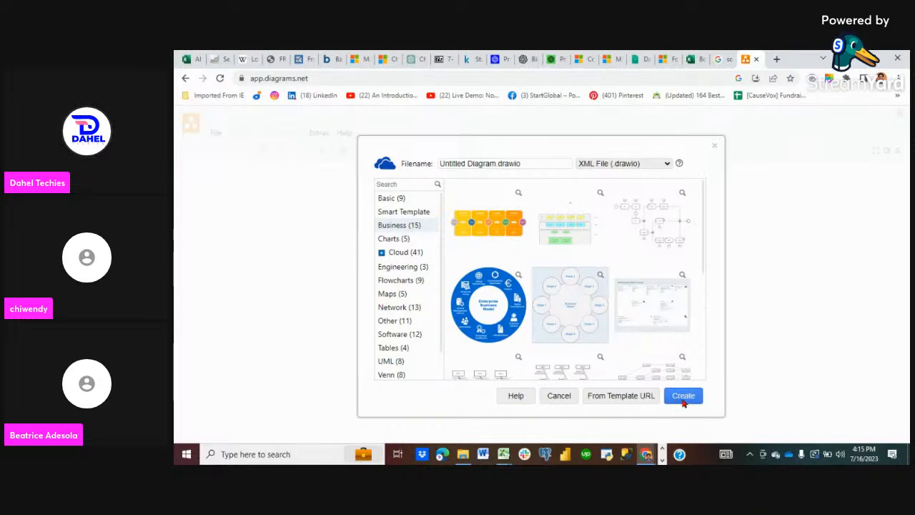
Create the diagram, saving it in the OneDrive Pictures folder.
click(683, 402)
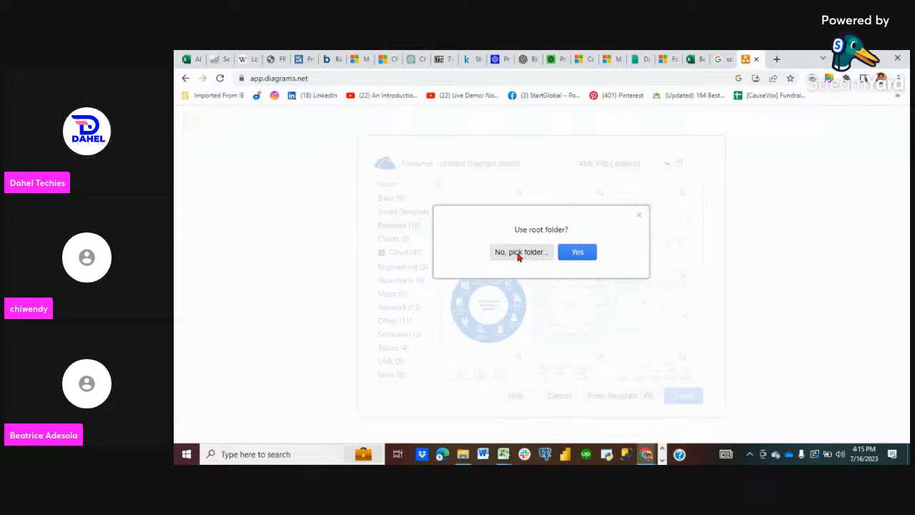
click(519, 253)
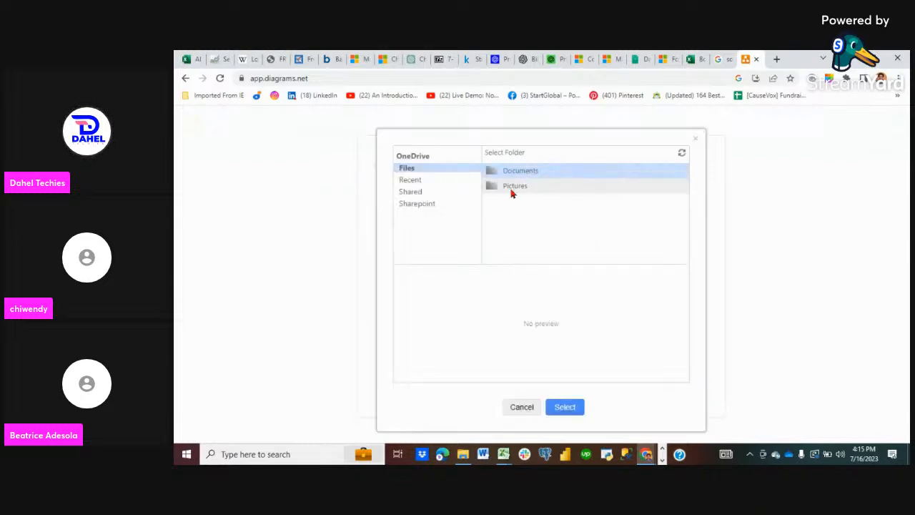
click(513, 188)
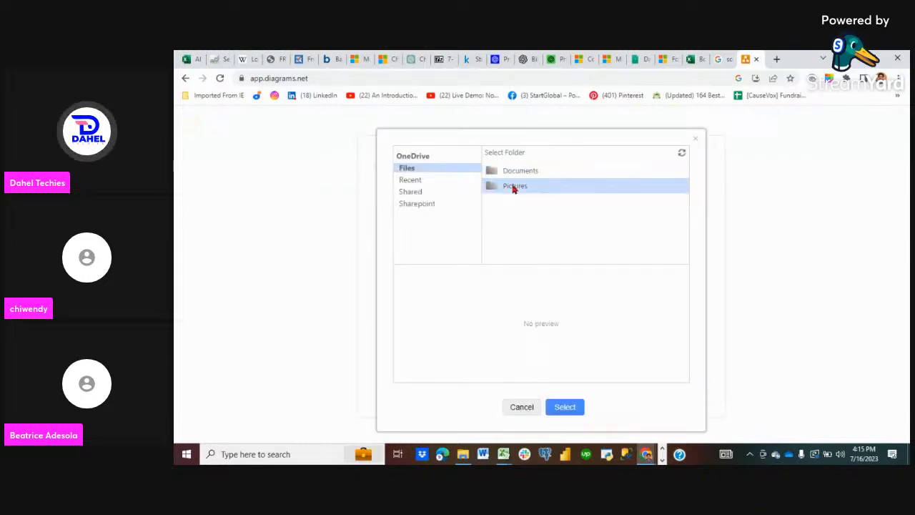
click(565, 407)
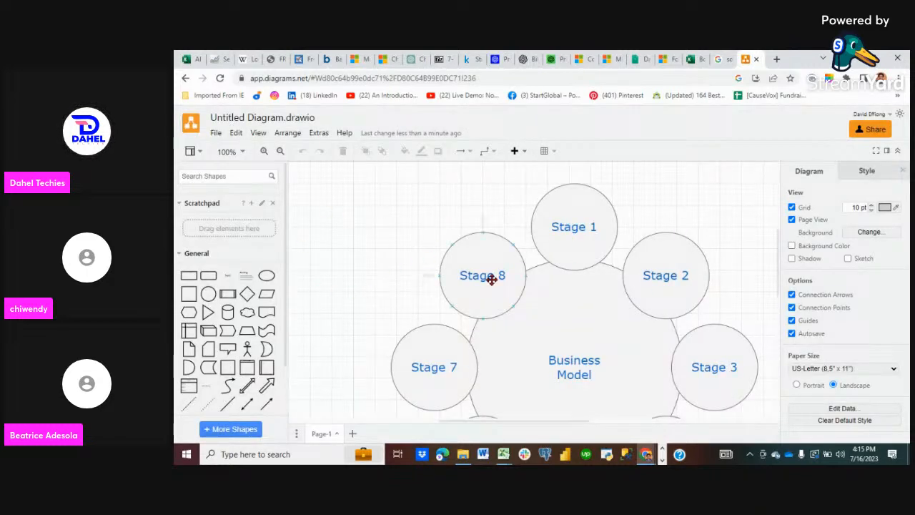
scroll(592, 320, down, 1)
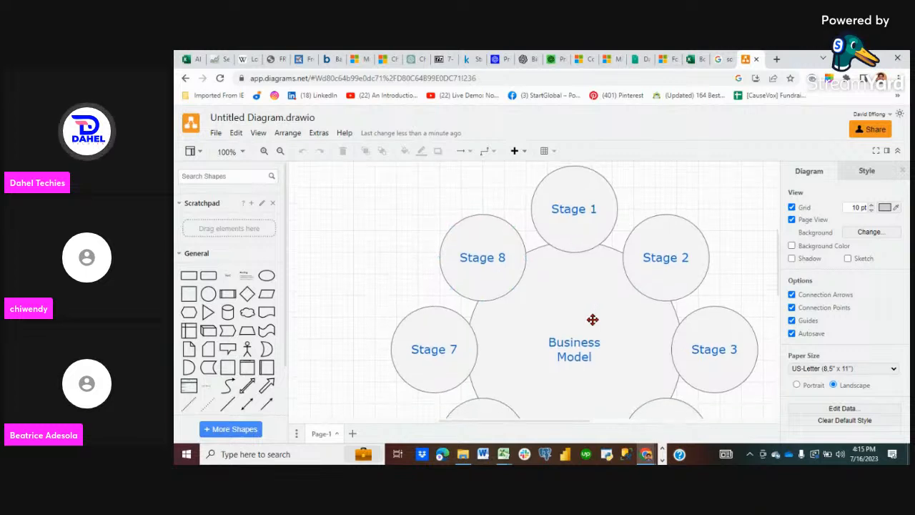
scroll(593, 319, down, 4)
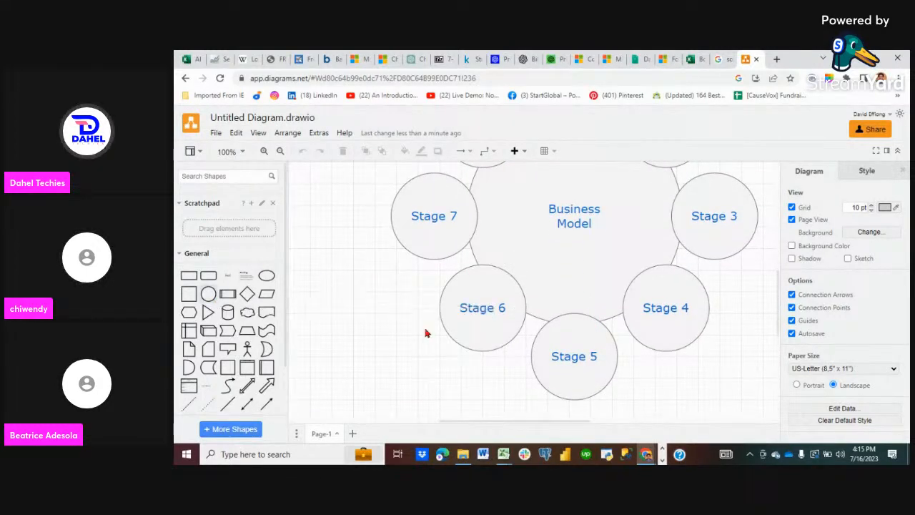
scroll(571, 217, up, 1)
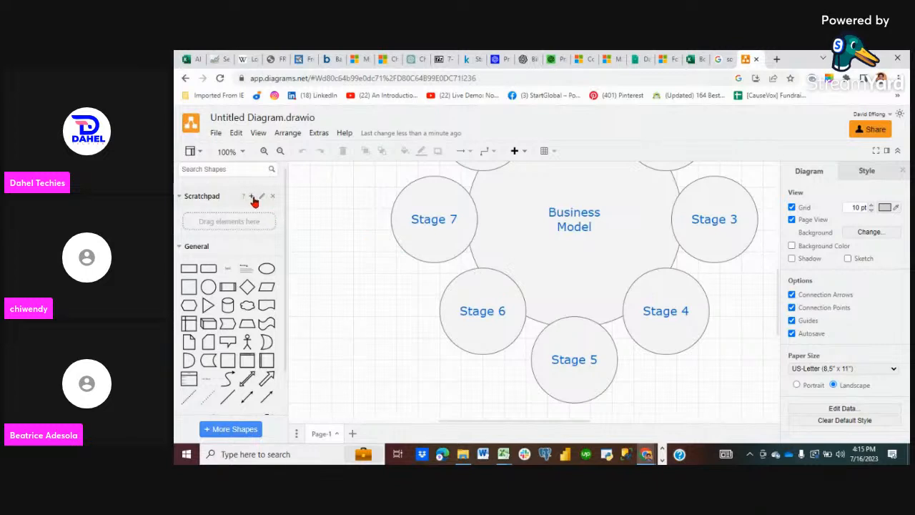
scroll(227, 266, up, 1)
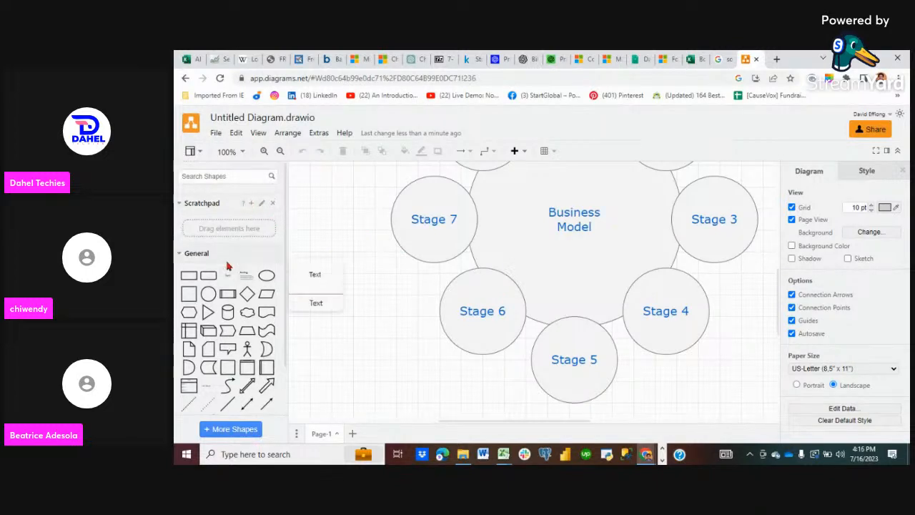
click(237, 134)
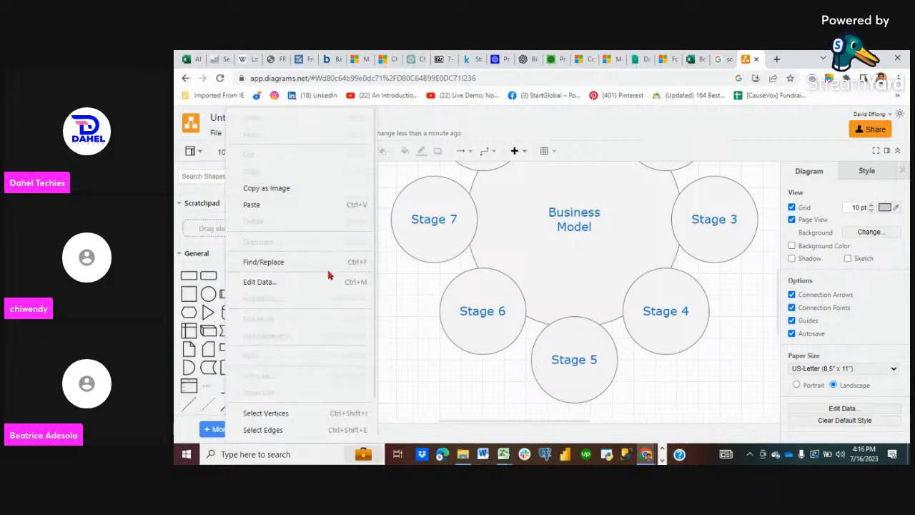
click(259, 281)
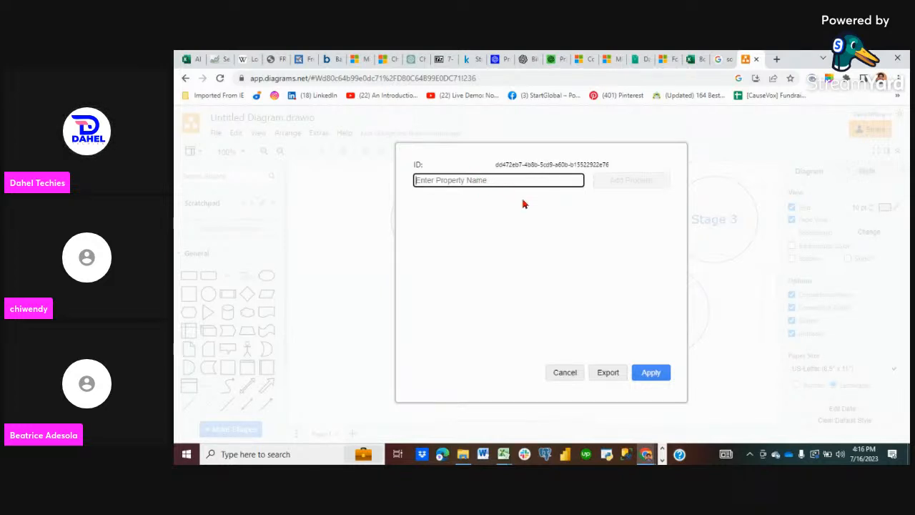
text(Names of Africans)
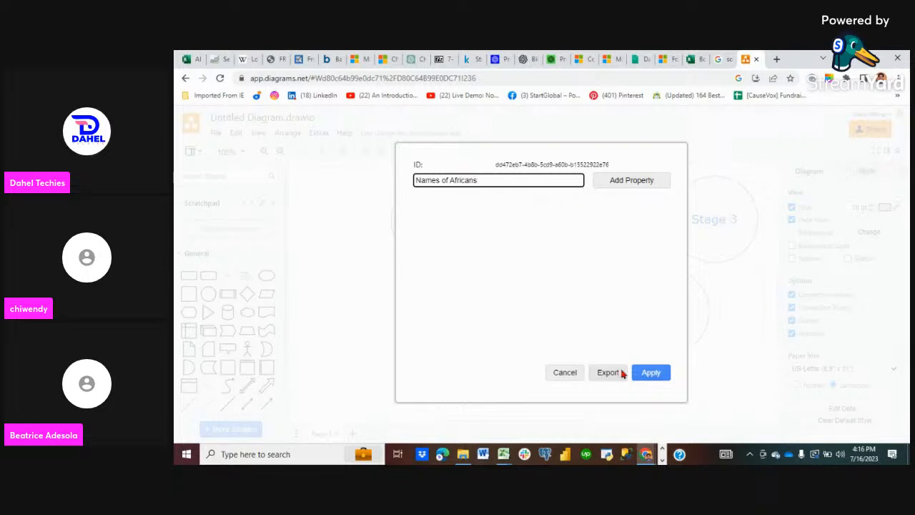
click(647, 373)
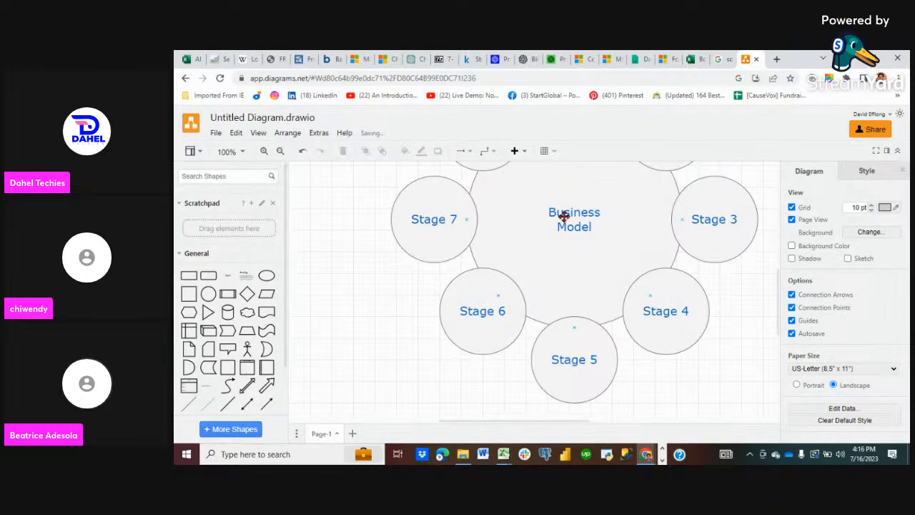
scroll(546, 245, up, 5)
scroll(546, 245, up, 1)
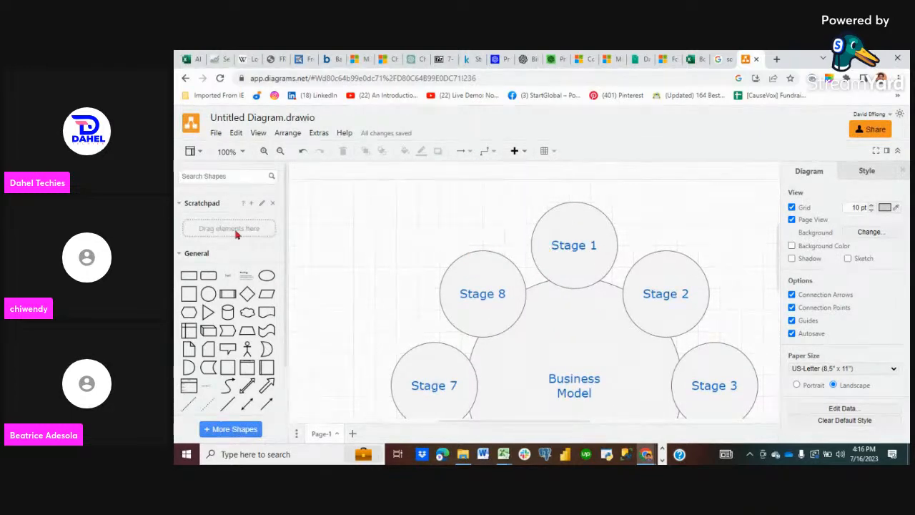
Relabel the central Business Model circle 'Dahel Techies Students'.
double_click(465, 304)
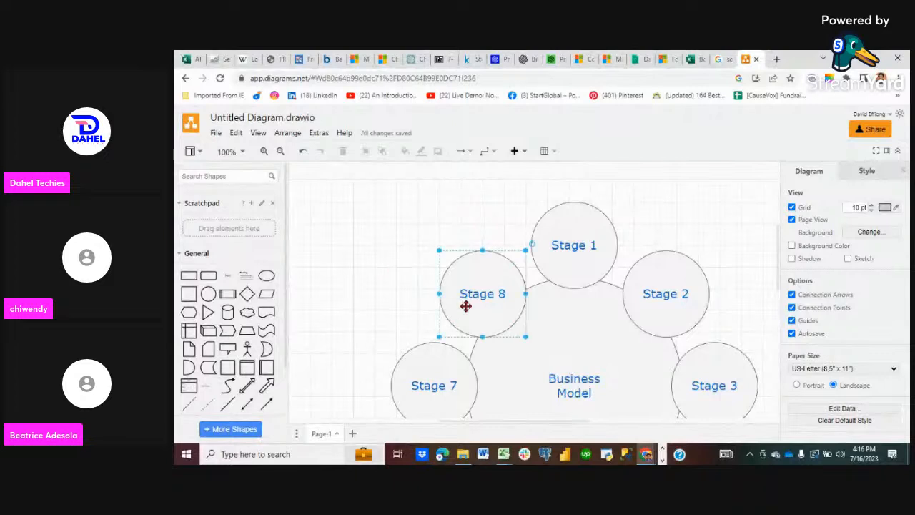
scroll(605, 347, down, 2)
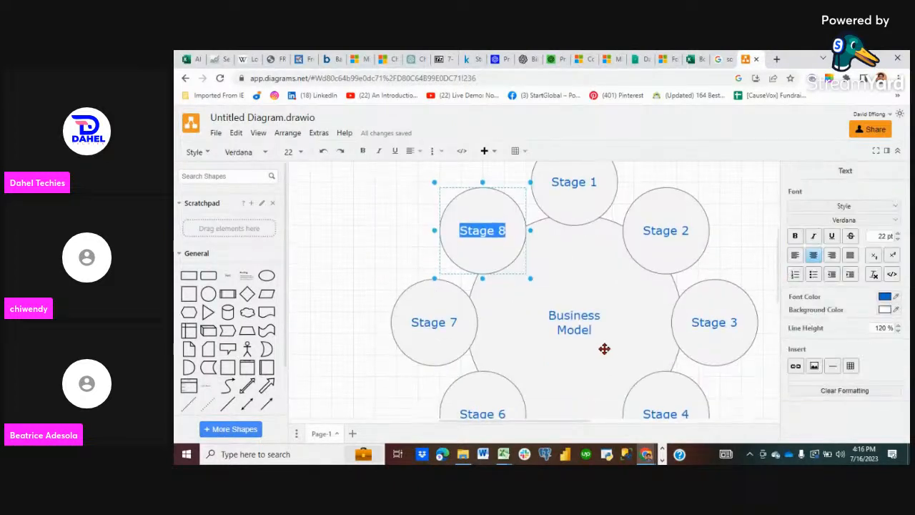
click(561, 313)
double_click(561, 313)
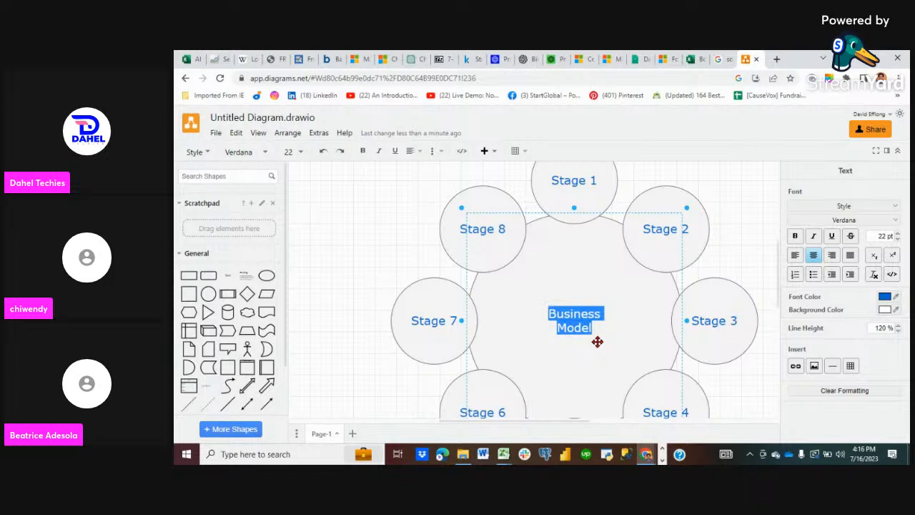
text(Dahel )
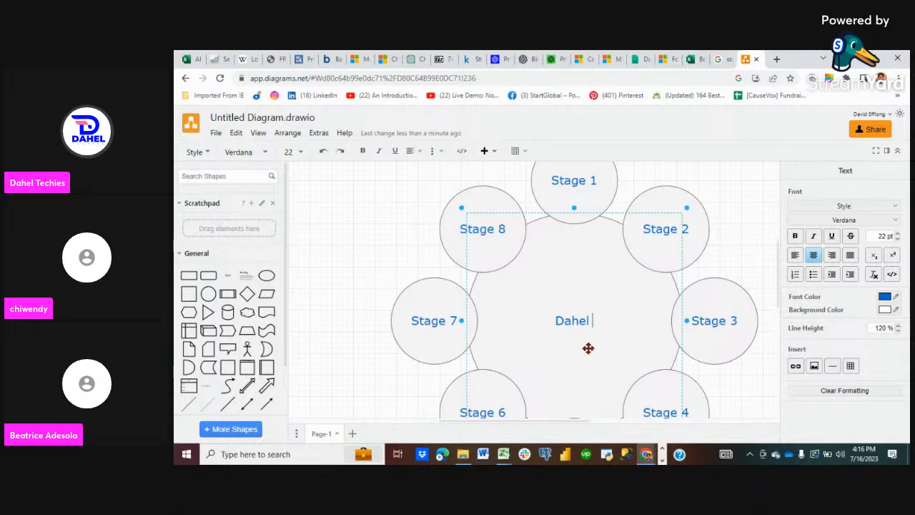
text(Techies )
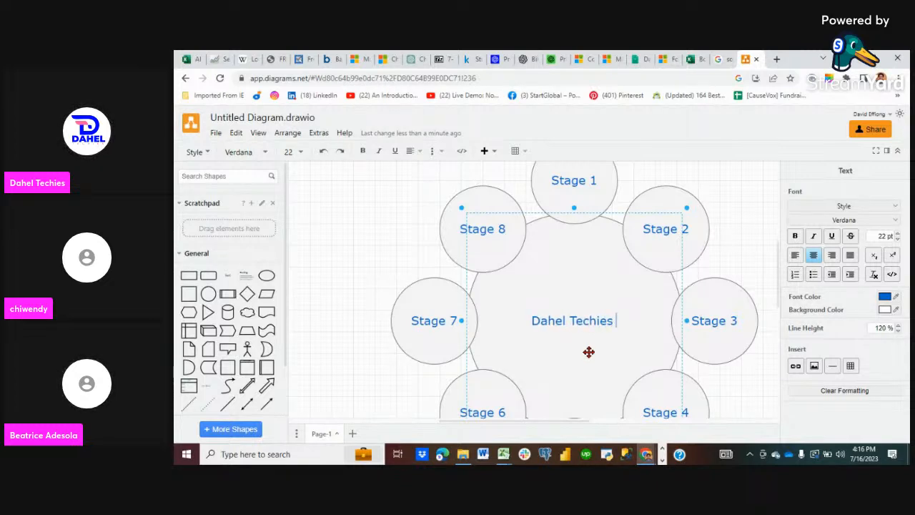
text(Favo)
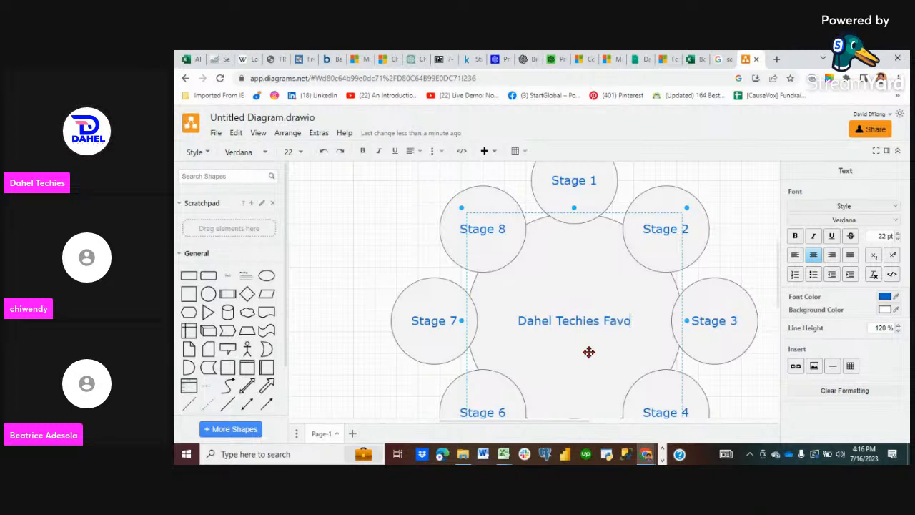
text(urite Stud)
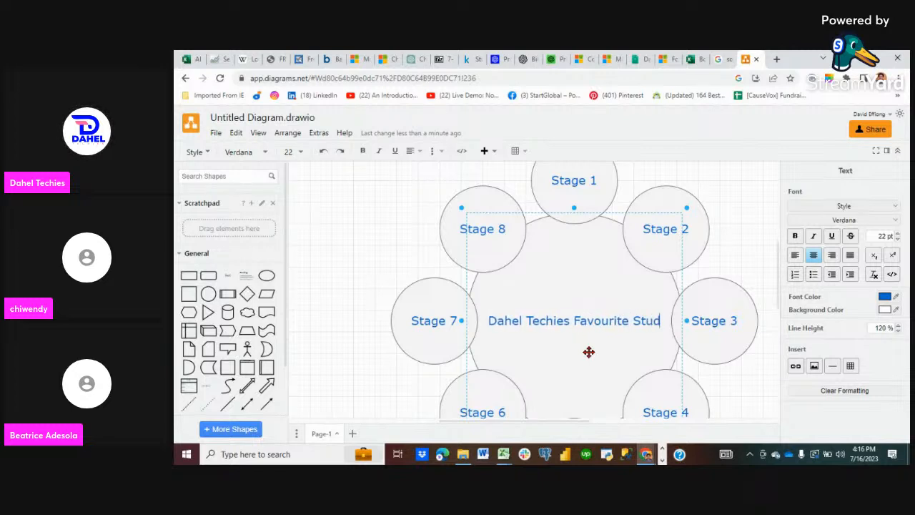
text(ents)
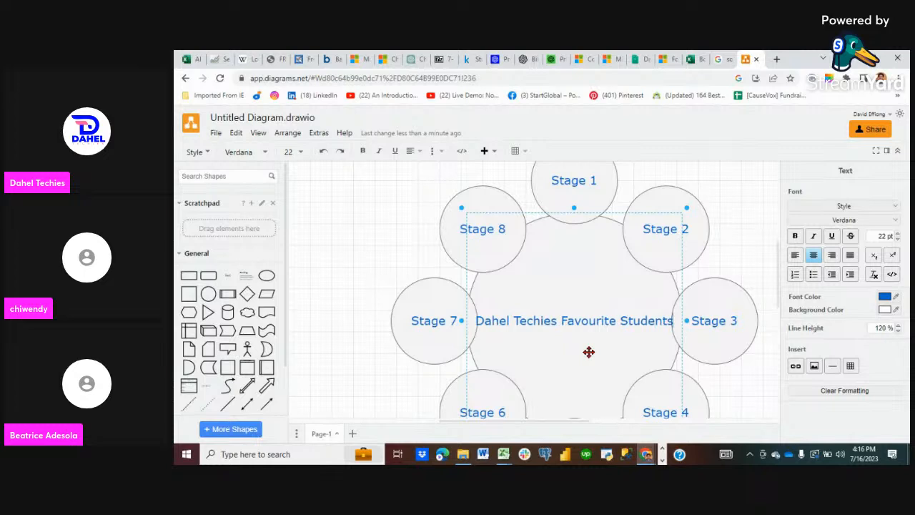
key(BackSpace)
key(BackSpace)
key(BackSpace)
key(BackSpace)
key(BackSpace)
key(BackSpace)
key(BackSpace)
key(BackSpace)
key(BackSpace)
key(BackSpace)
key(BackSpace)
key(BackSpace)
key(BackSpace)
key(BackSpace)
key(BackSpace)
key(BackSpace)
key(BackSpace)
key(BackSpace)
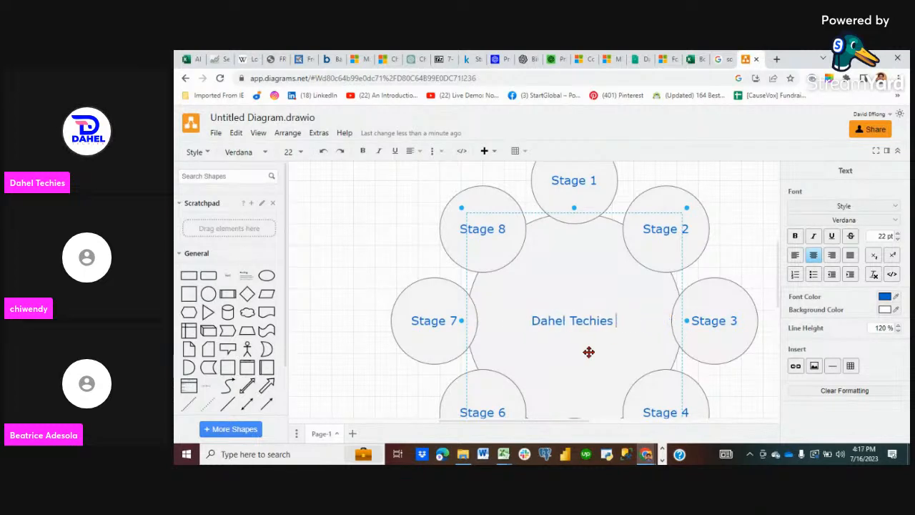
text(Stud)
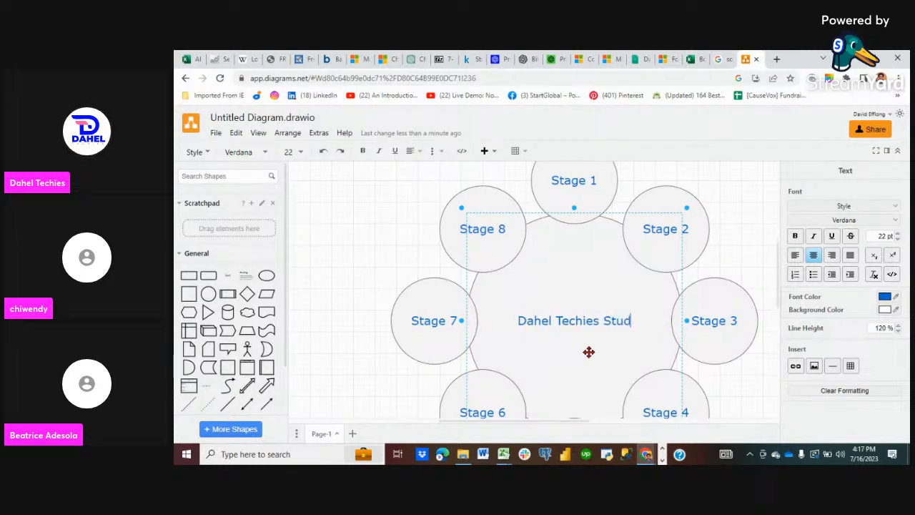
text(ents)
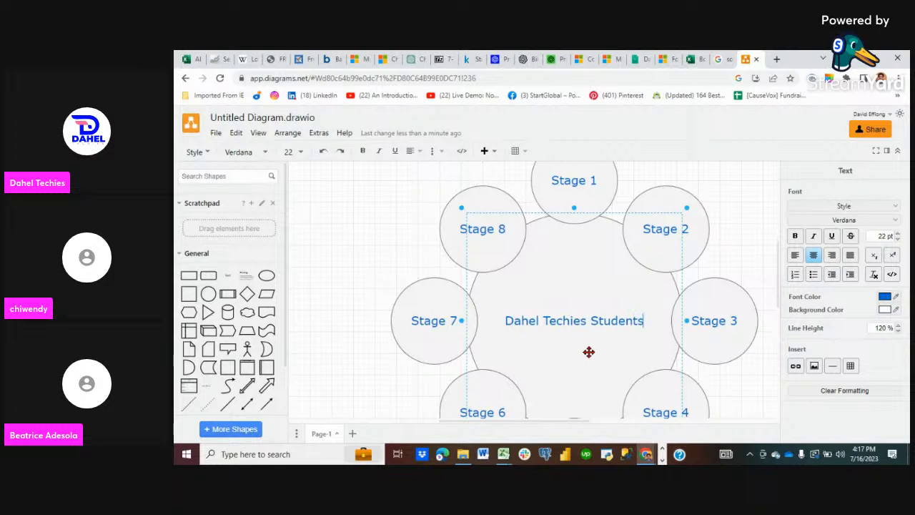
Replace the Stage 1 label with a student's name and start typing another in Stage 2.
double_click(573, 173)
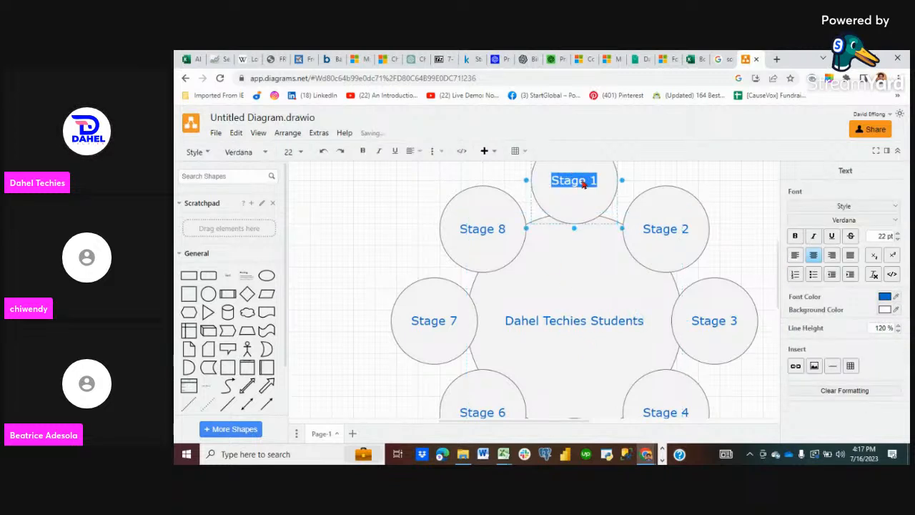
click(620, 219)
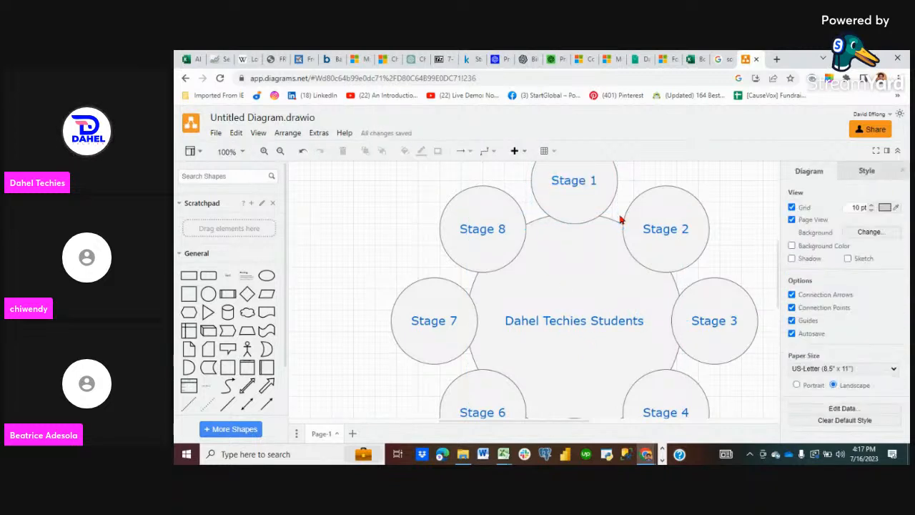
double_click(577, 180)
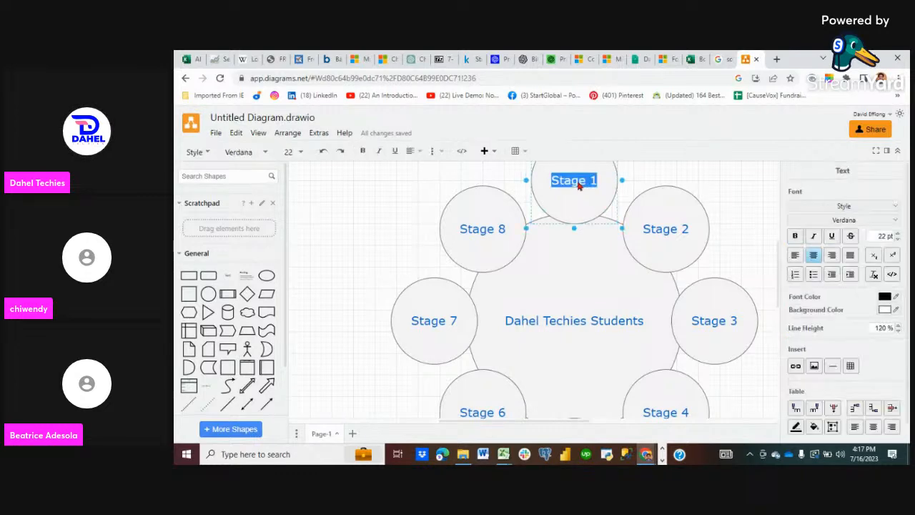
key(BackSpace)
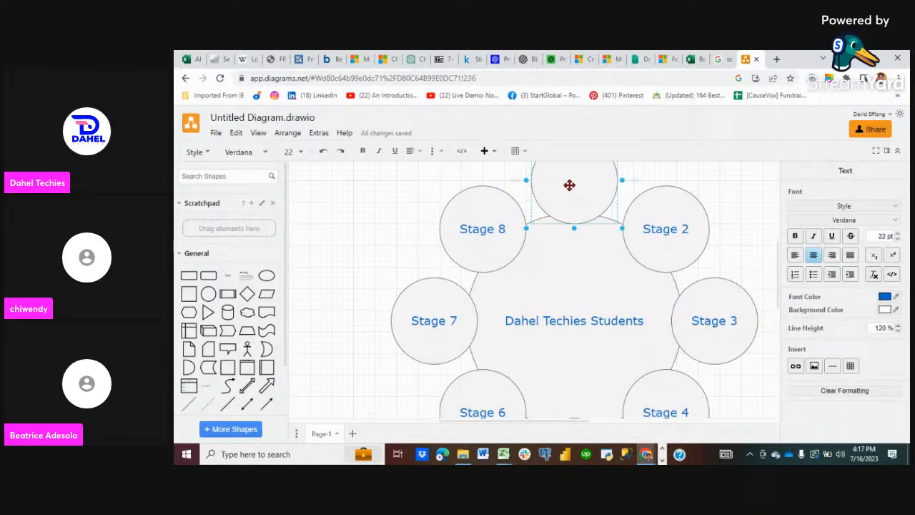
text(Queen)
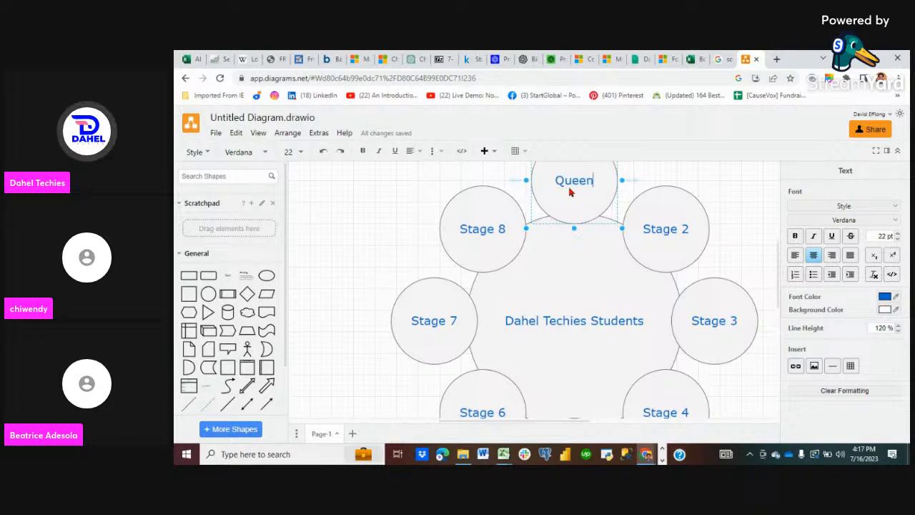
double_click(664, 234)
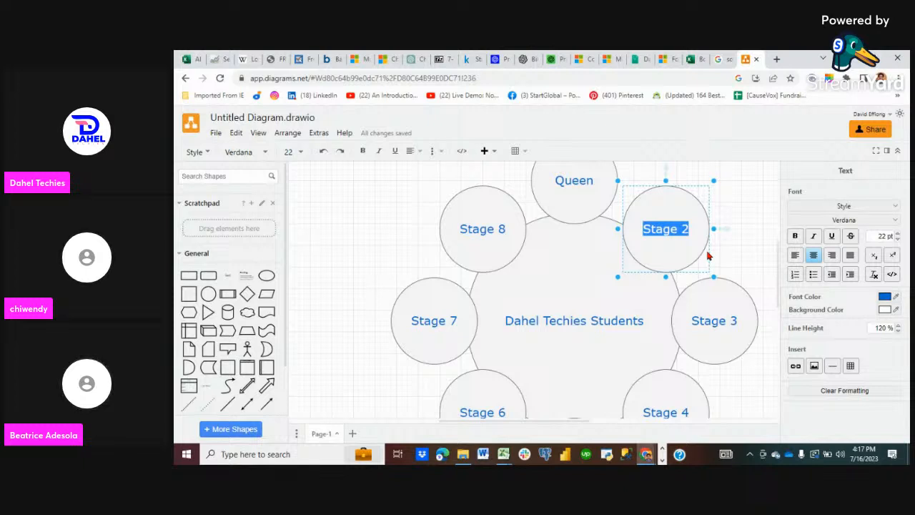
text(Be)
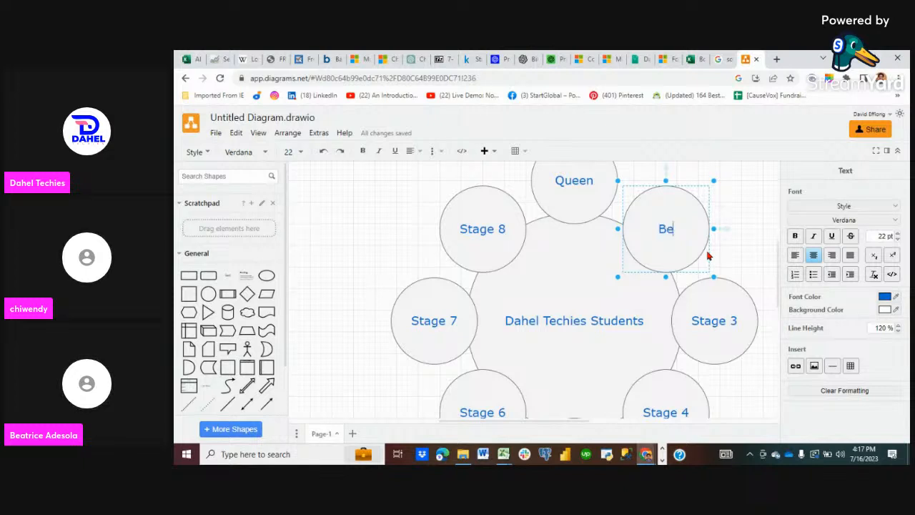
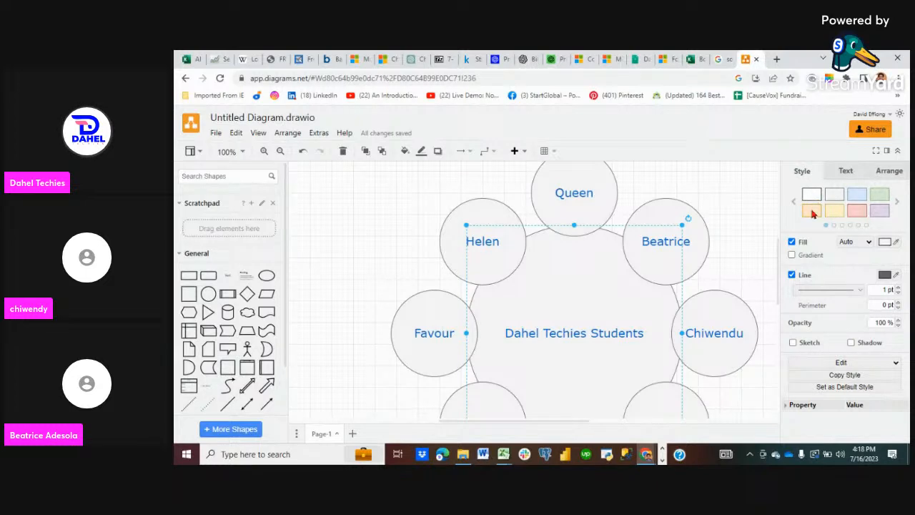
Style the central 'Dahel Techies Students' shape with a purple outline and light green fill.
click(811, 213)
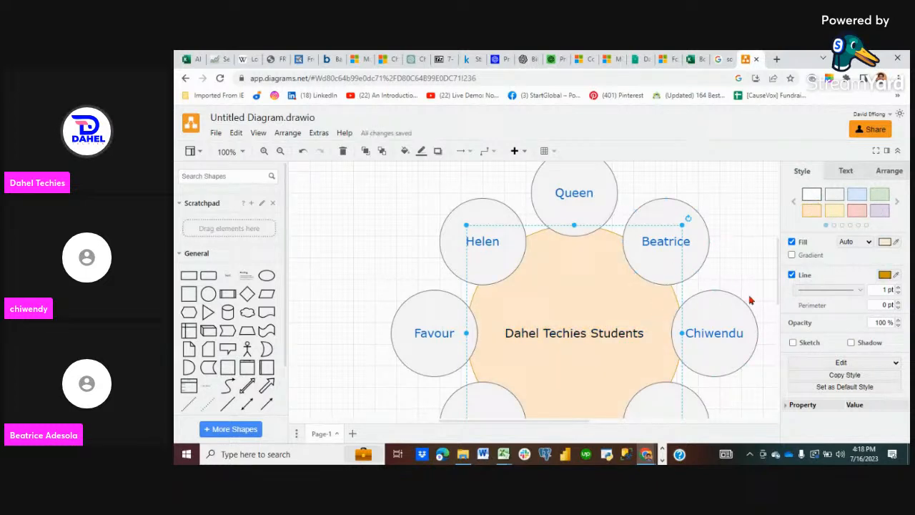
click(896, 278)
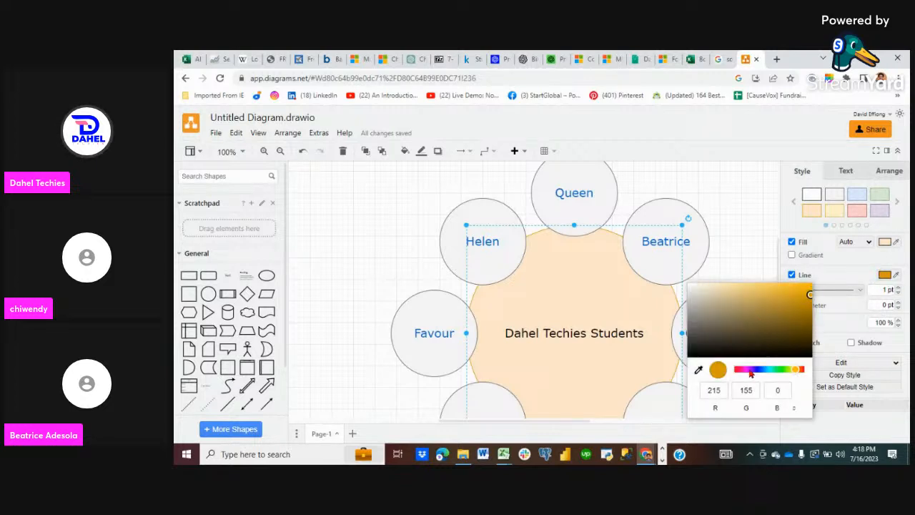
click(755, 369)
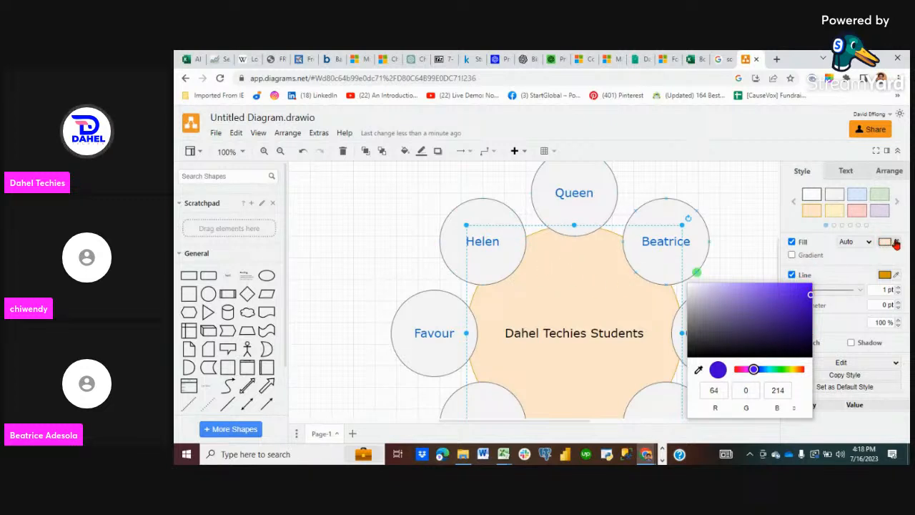
click(896, 244)
click(895, 244)
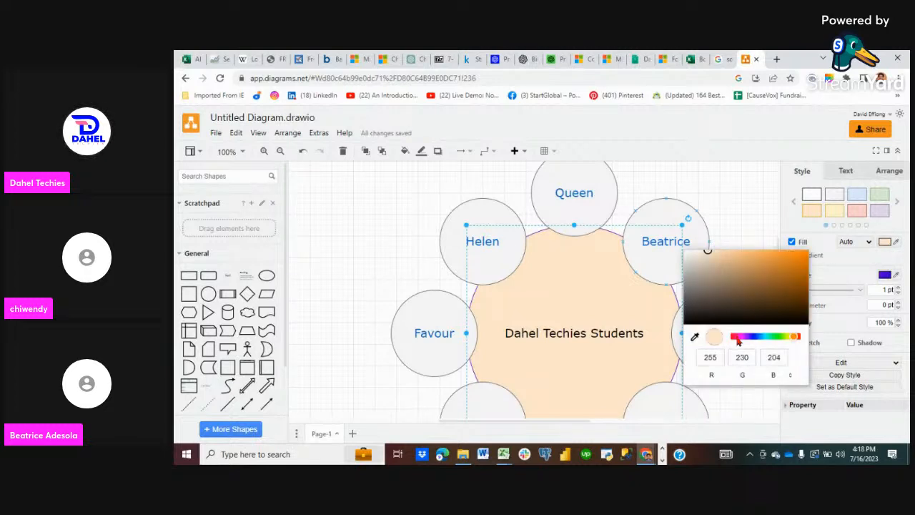
click(776, 336)
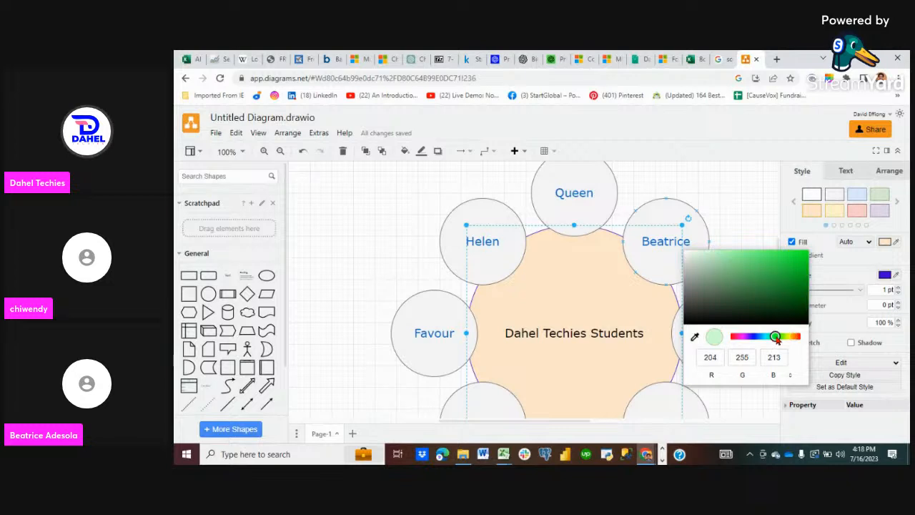
click(815, 238)
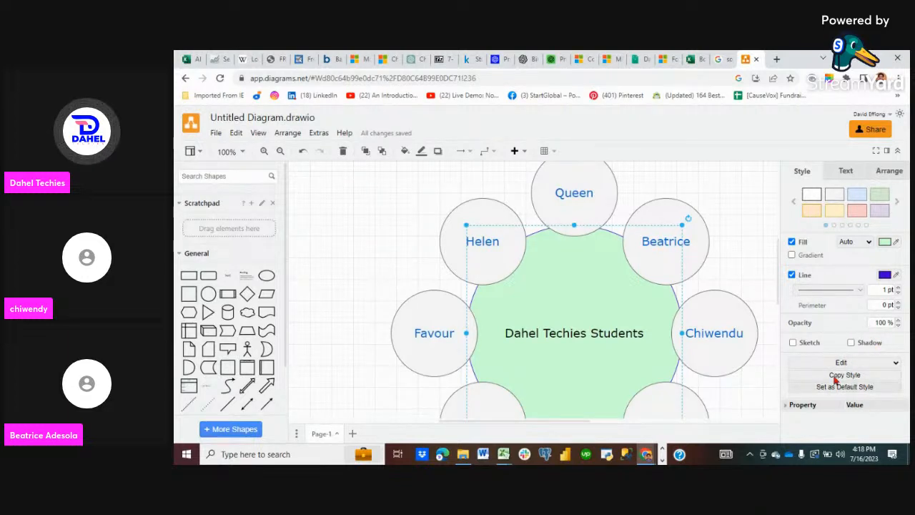
click(843, 175)
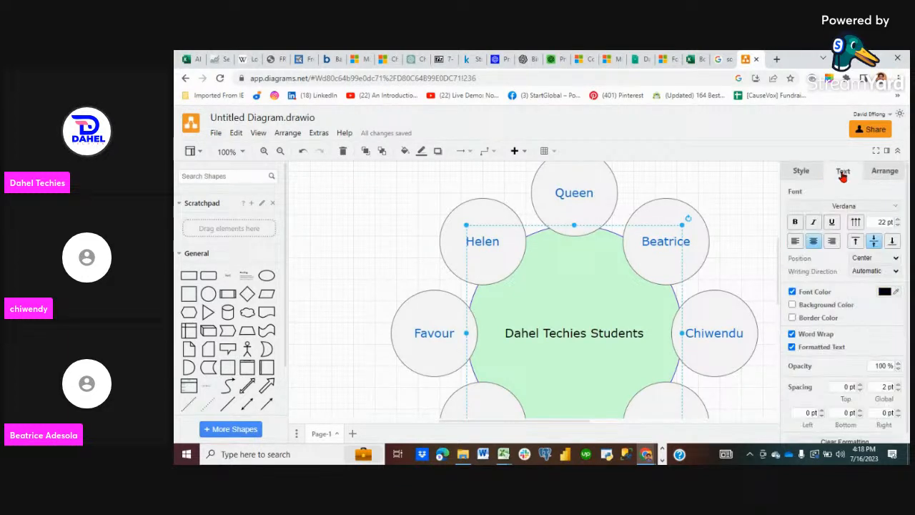
scroll(850, 326, down, 1)
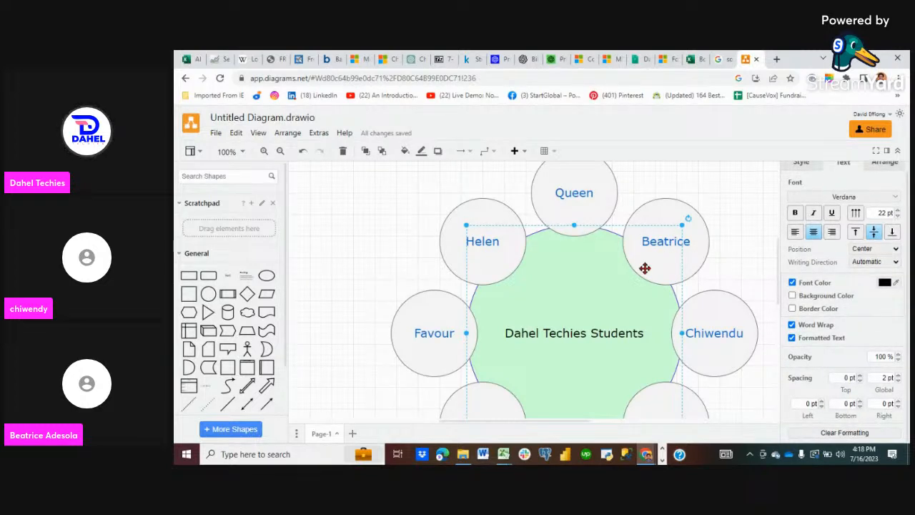
click(597, 187)
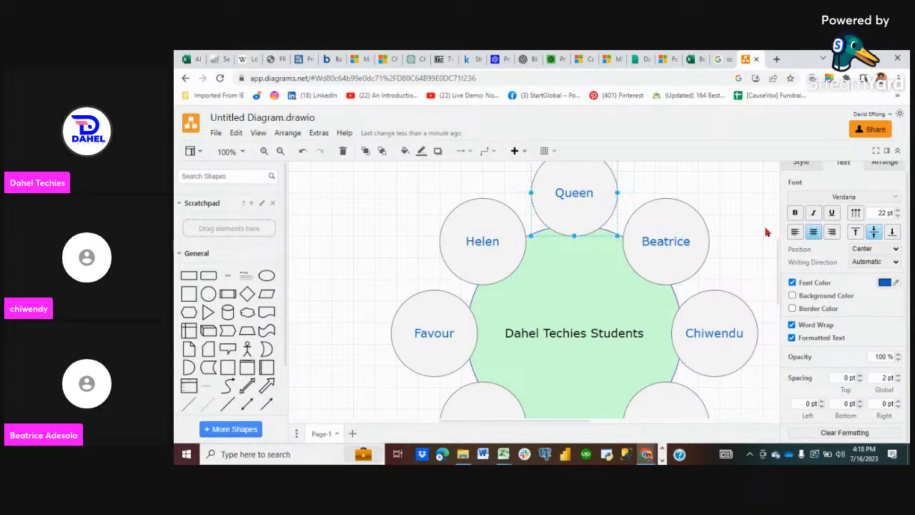
scroll(867, 265, up, 1)
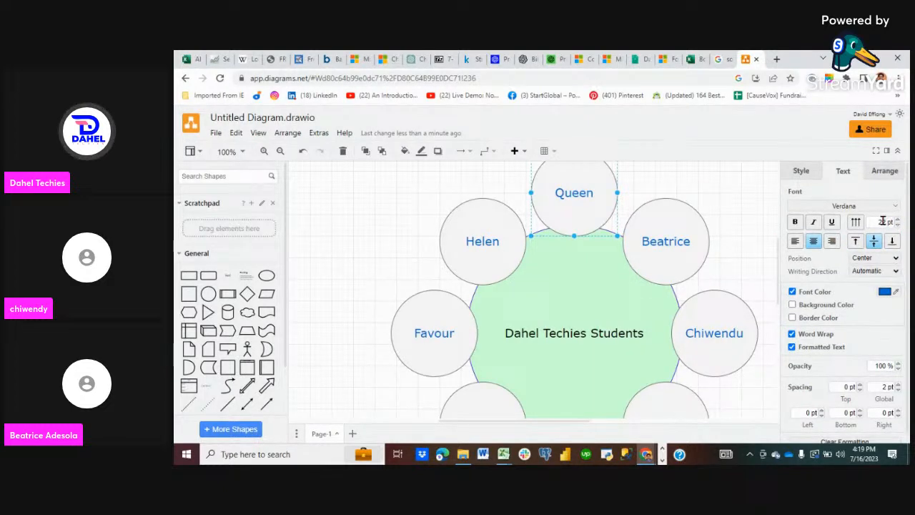
click(884, 171)
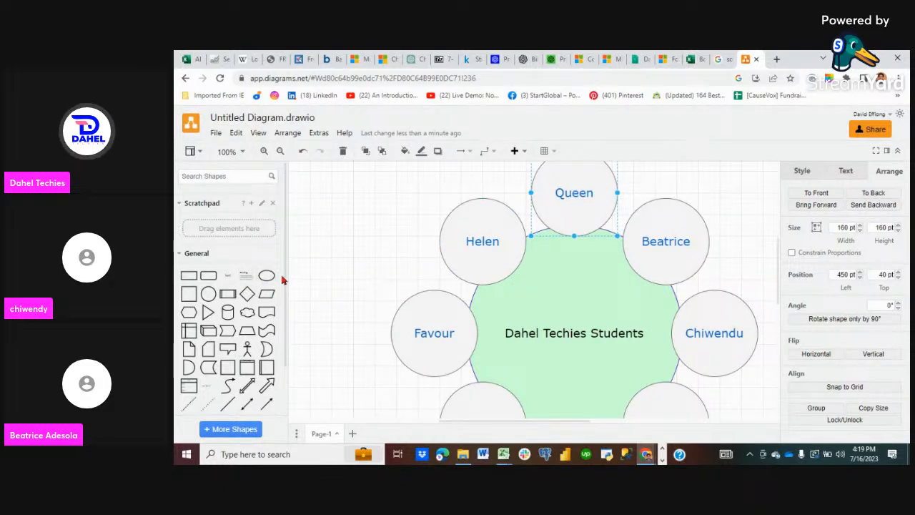
click(338, 300)
scroll(415, 250, down, 5)
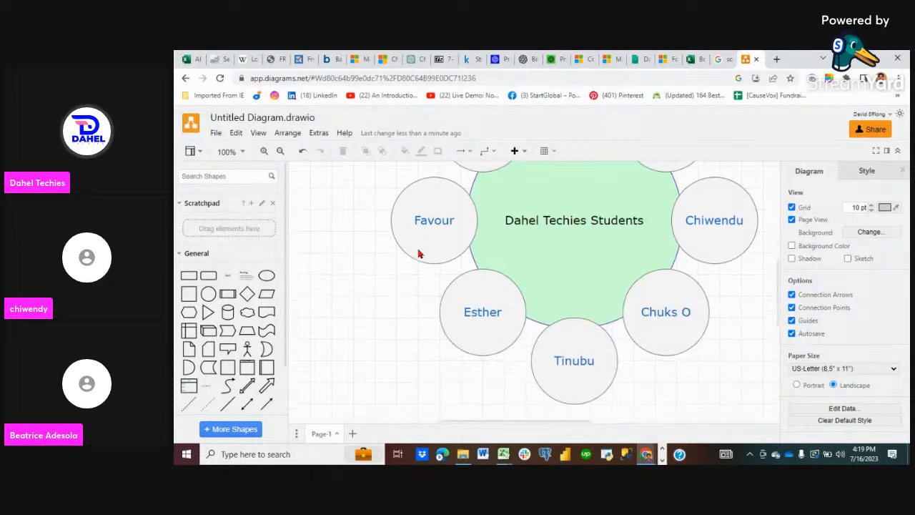
scroll(379, 331, up, 10)
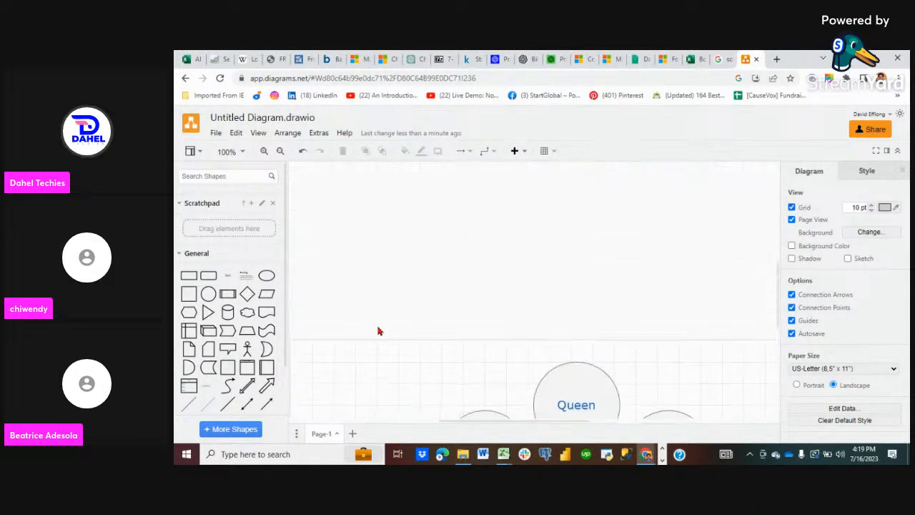
scroll(379, 331, down, 4)
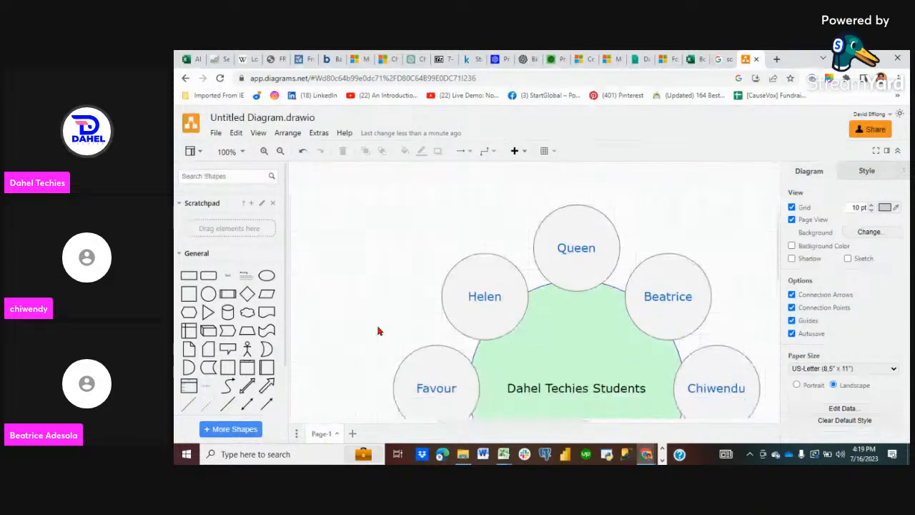
scroll(371, 325, down, 1)
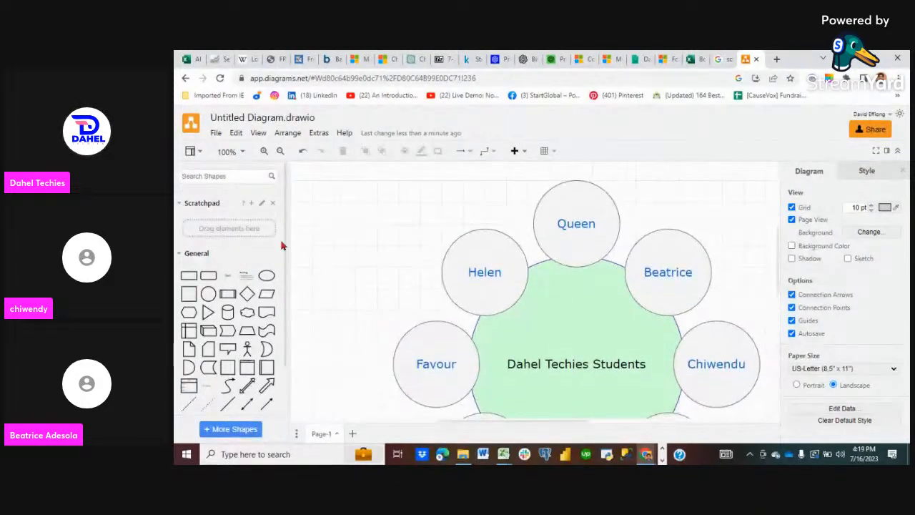
Rename the diagram to 'Dahelstudents' and return to the Excel workbook.
click(246, 119)
text(Dahel)
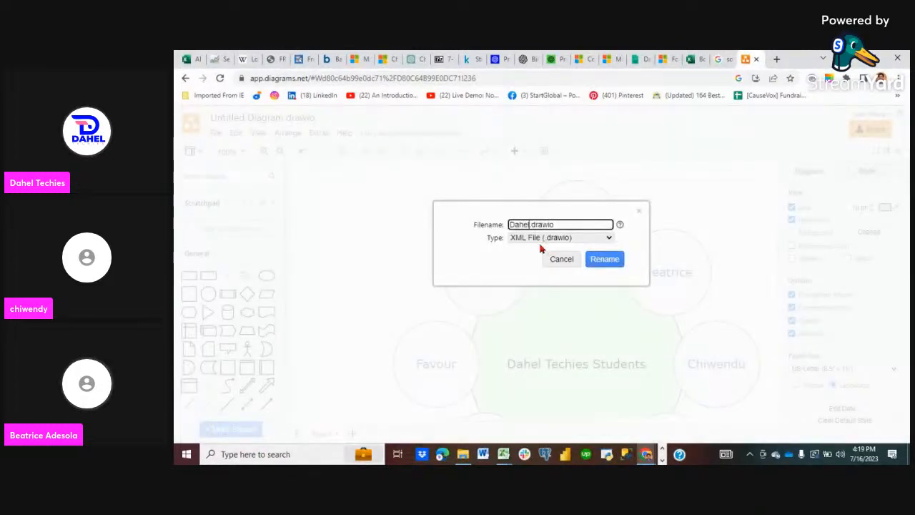
text(student)
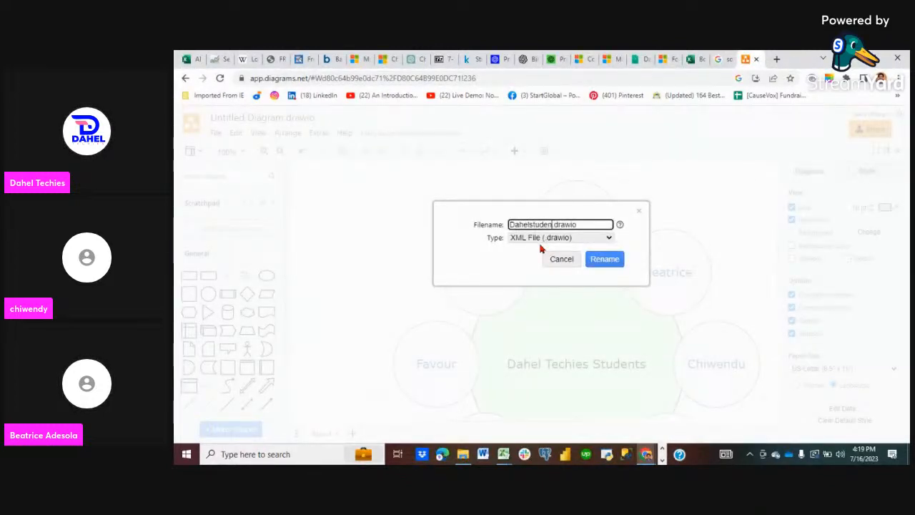
text(s)
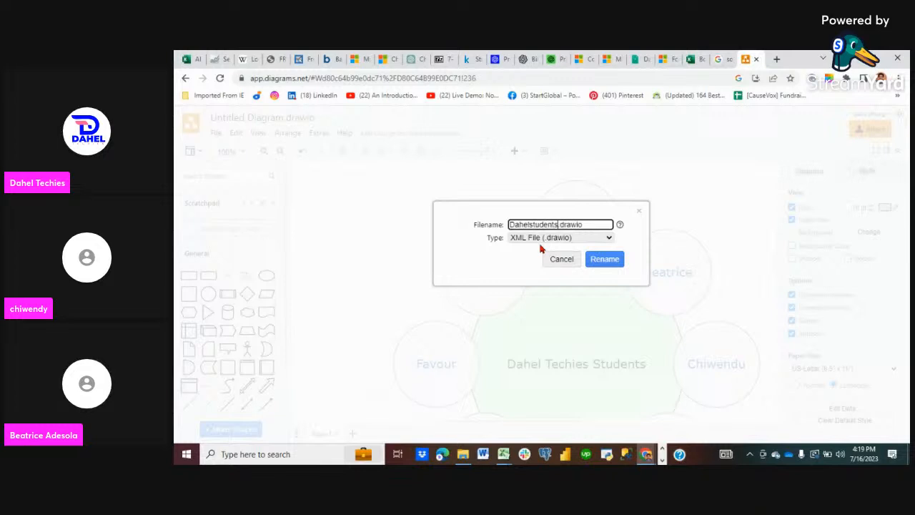
click(604, 261)
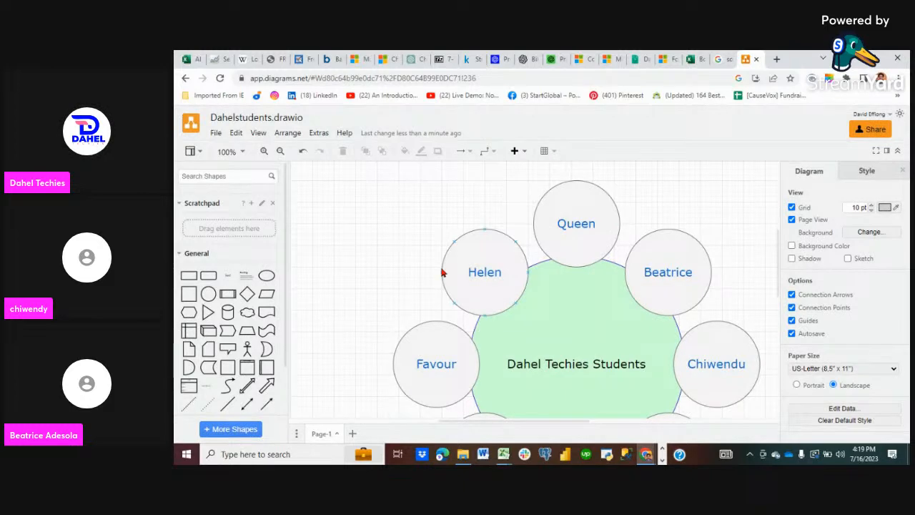
click(187, 60)
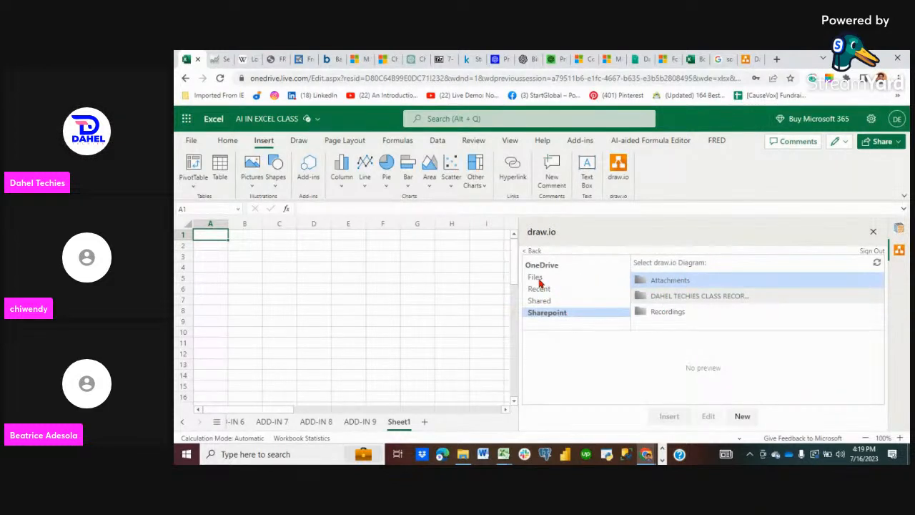
Browse the add-in's Recent, OneDrive, Shared and SharePoint diagram lists.
click(539, 290)
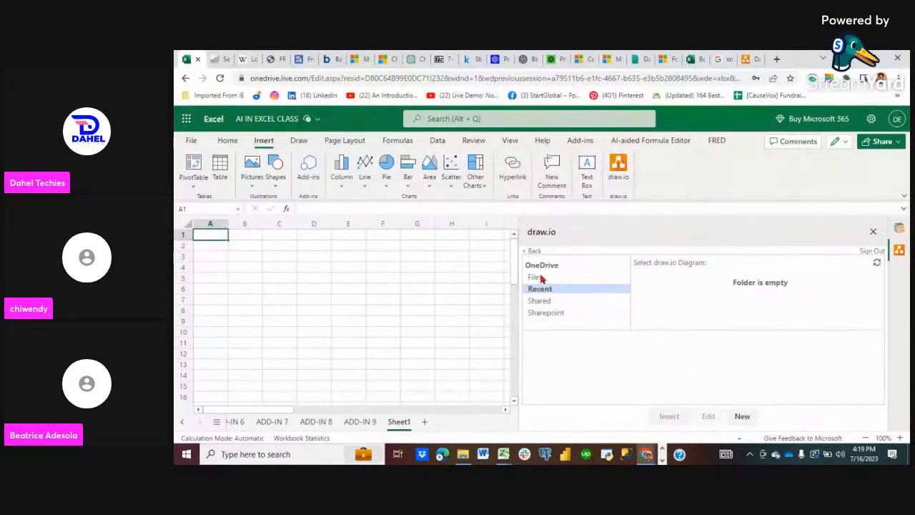
click(538, 278)
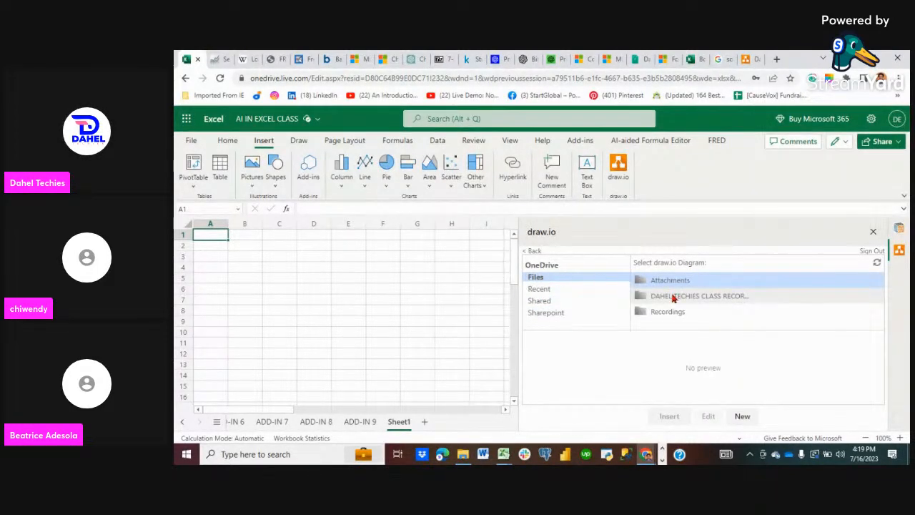
click(547, 301)
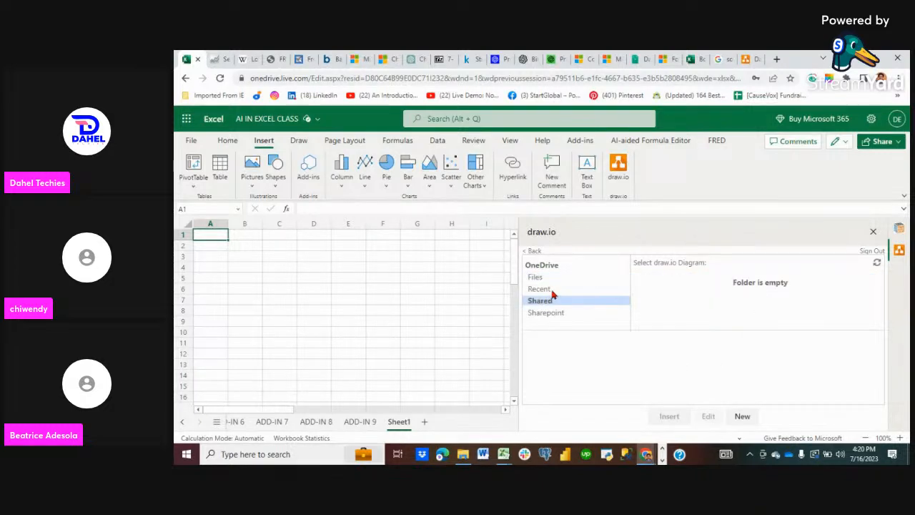
click(546, 291)
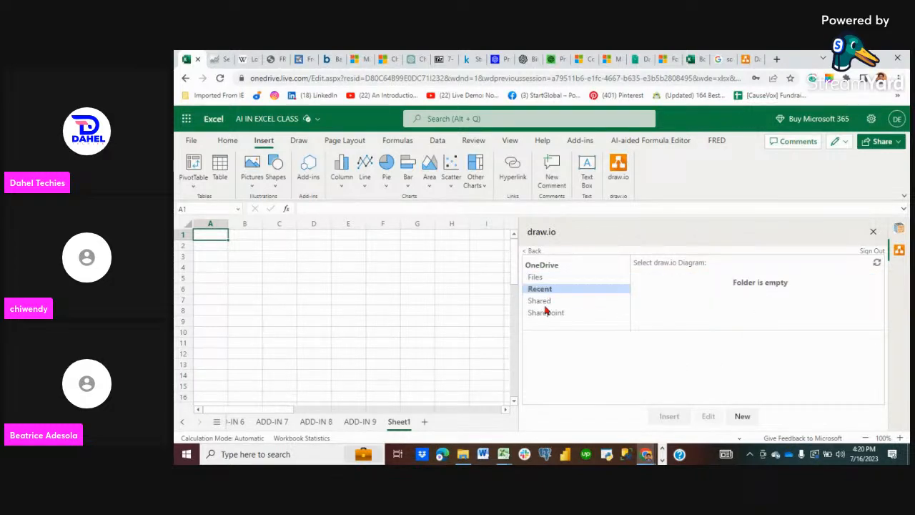
click(543, 314)
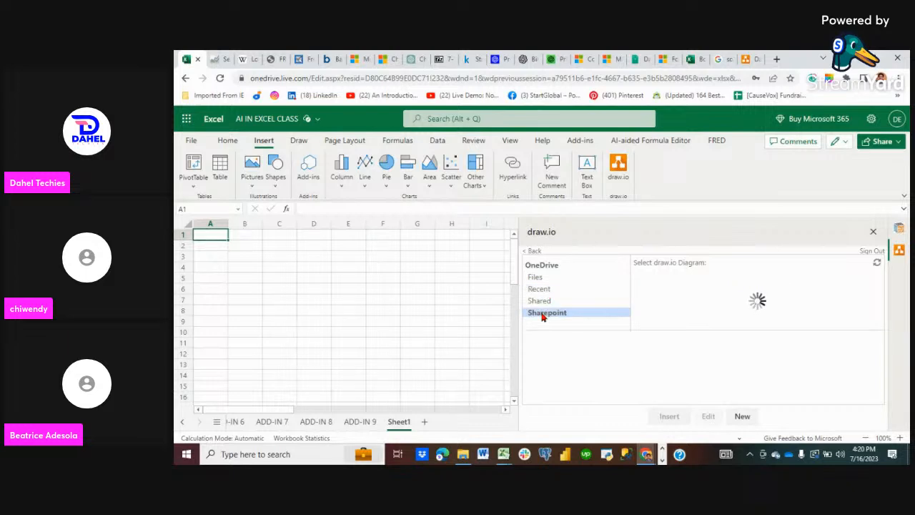
scroll(743, 293, down, 1)
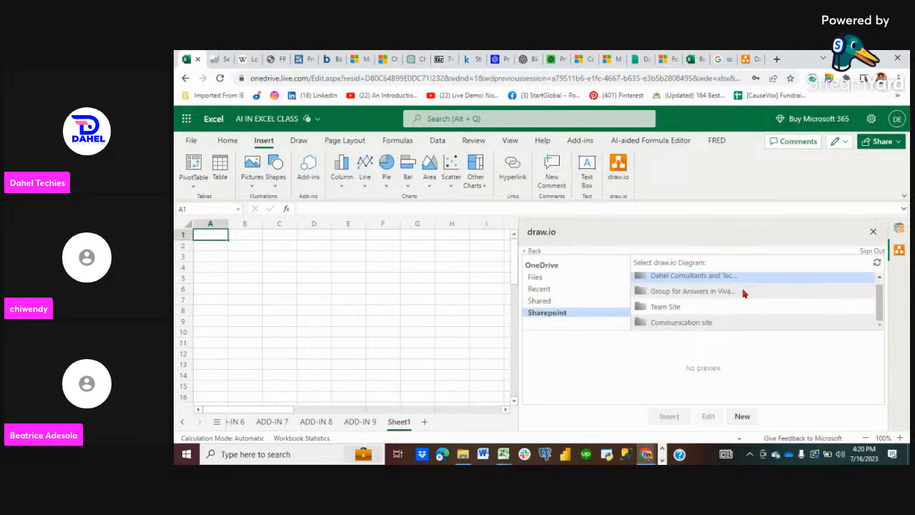
click(543, 303)
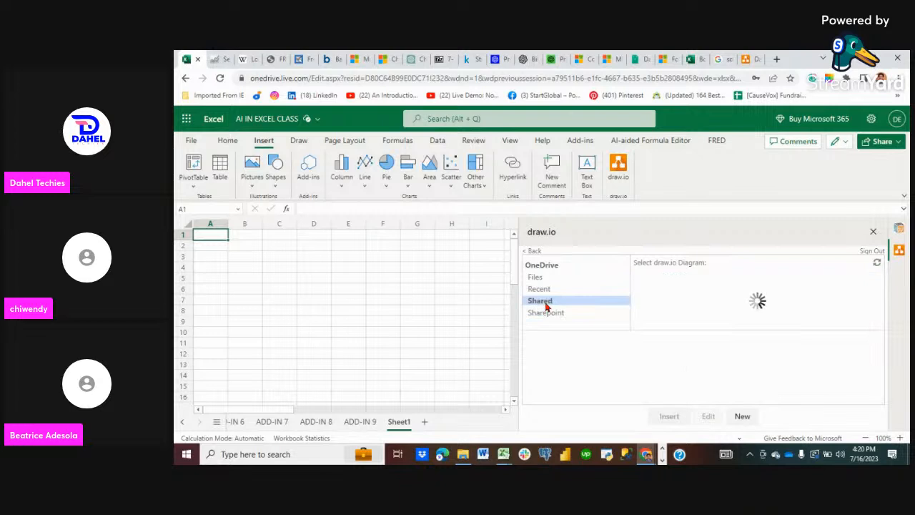
click(547, 290)
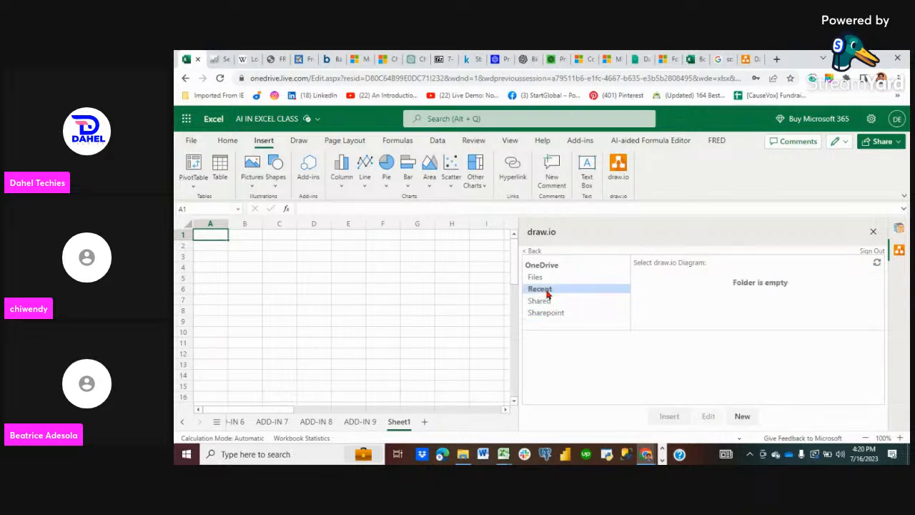
click(547, 278)
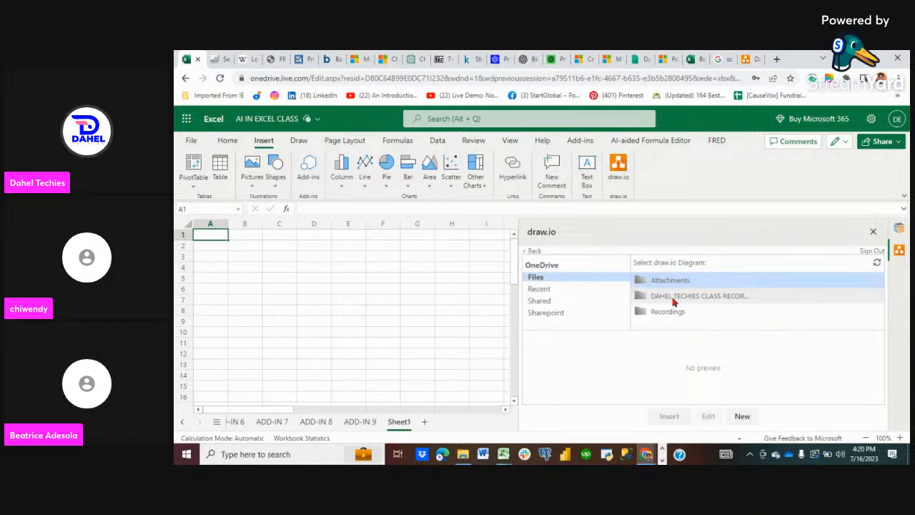
Check the class recordings and Attachments folders, then sign out of the draw.io add-in.
double_click(673, 297)
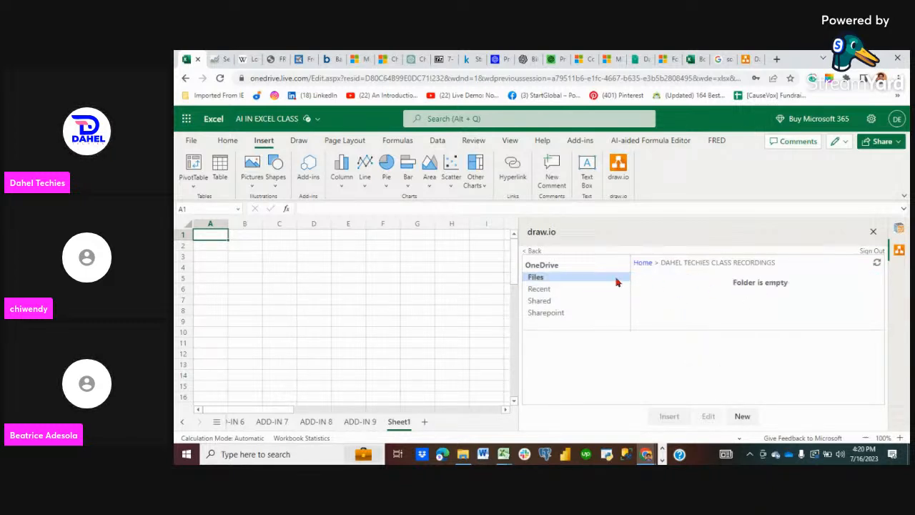
click(642, 265)
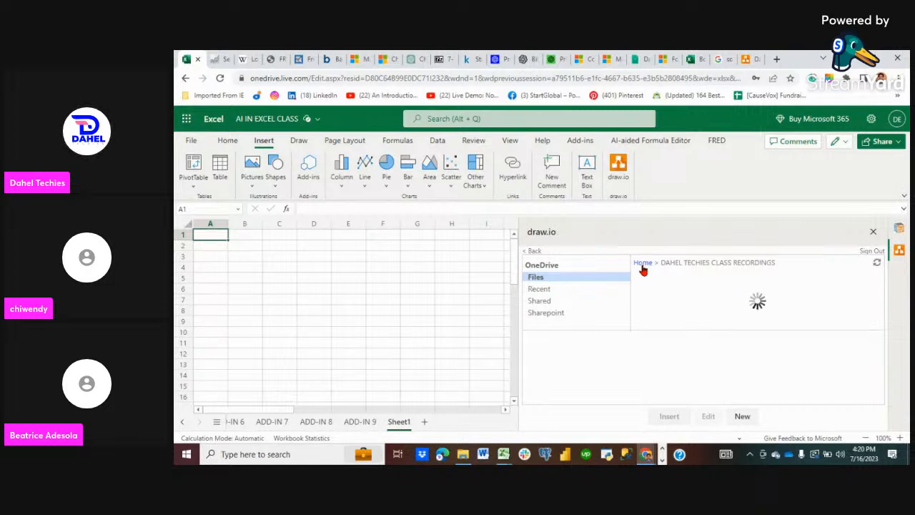
click(666, 283)
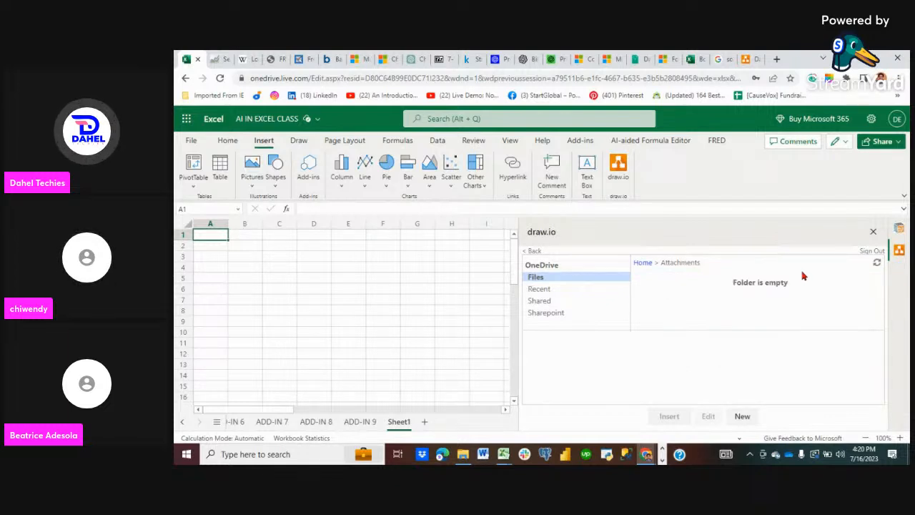
click(871, 251)
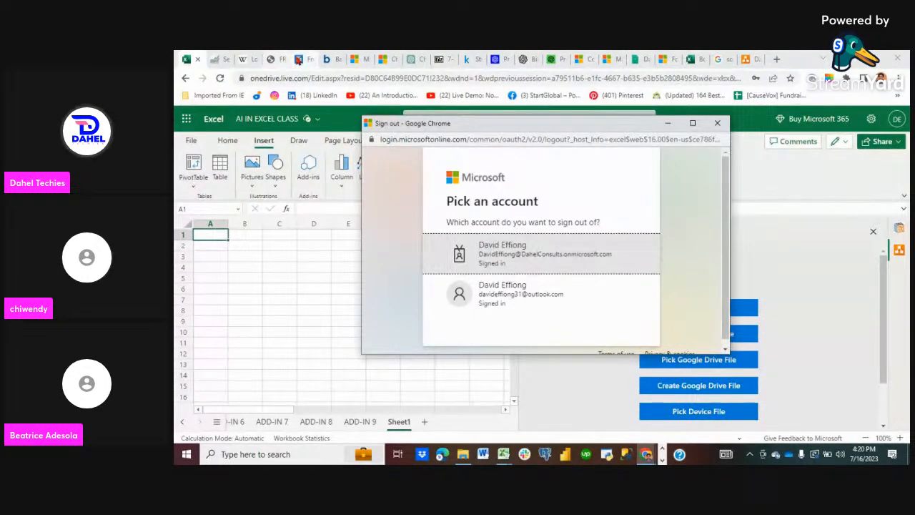
click(743, 59)
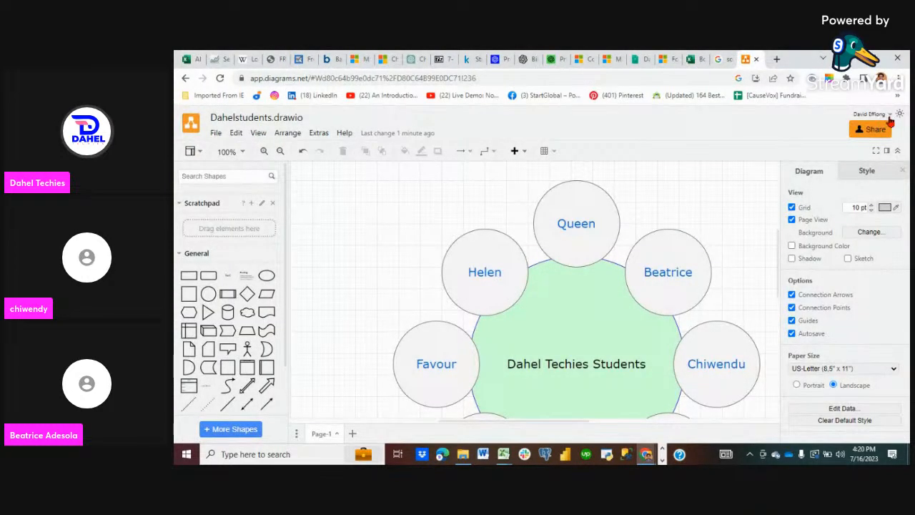
View the OneDrive account draw.io uses, then go back to Excel.
click(878, 113)
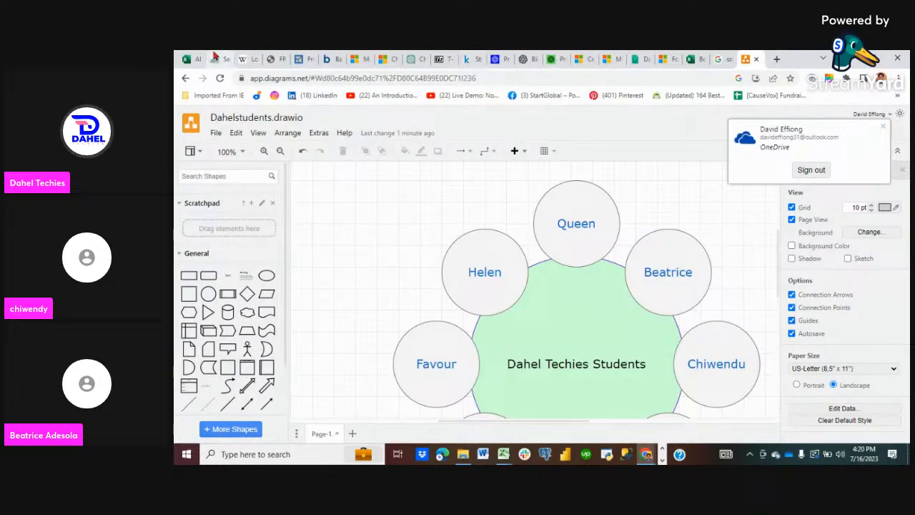
click(180, 58)
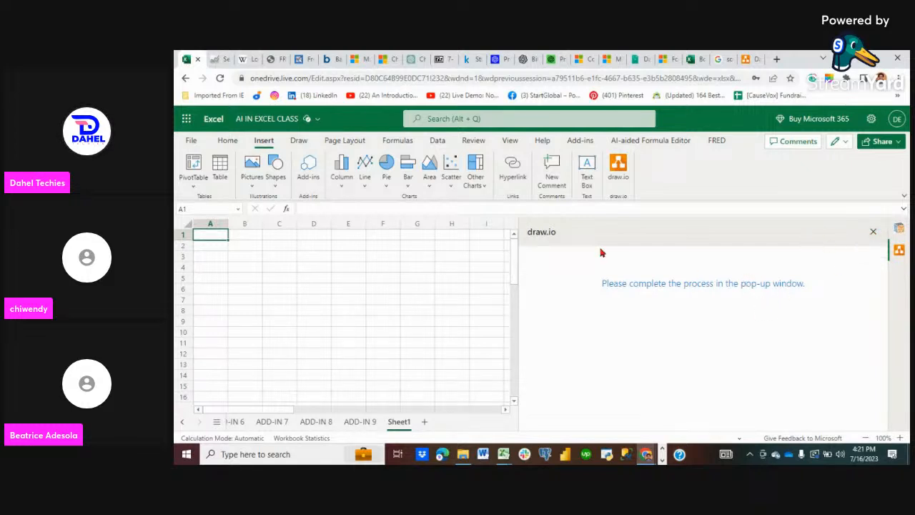
Close and reopen the draw.io add-in pane, and close the QR4Office pane.
click(873, 233)
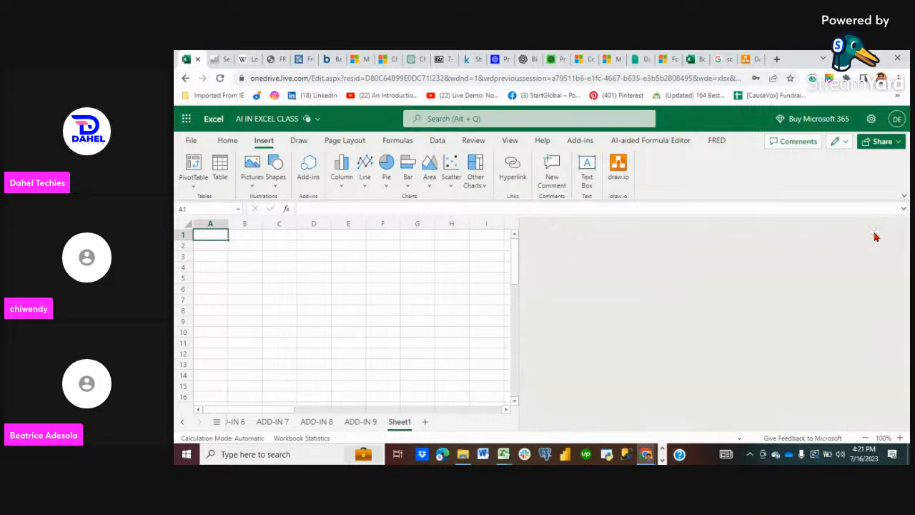
click(619, 178)
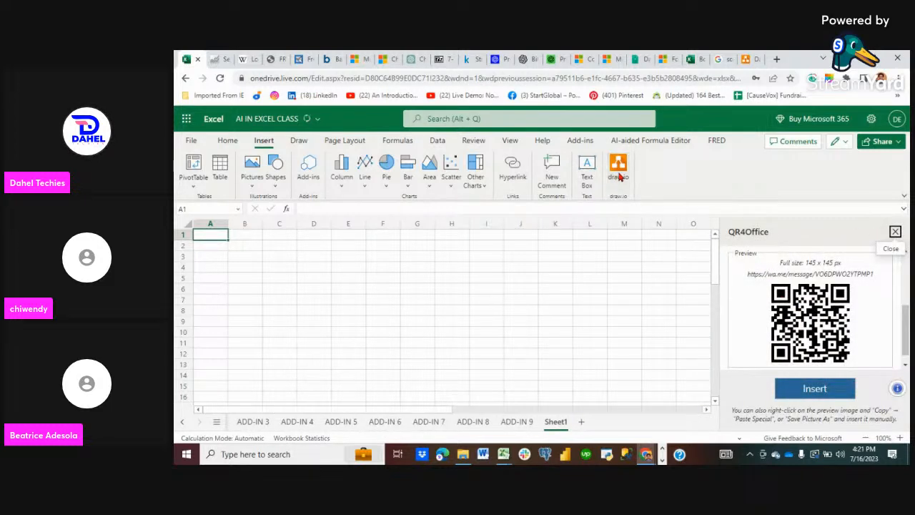
click(894, 233)
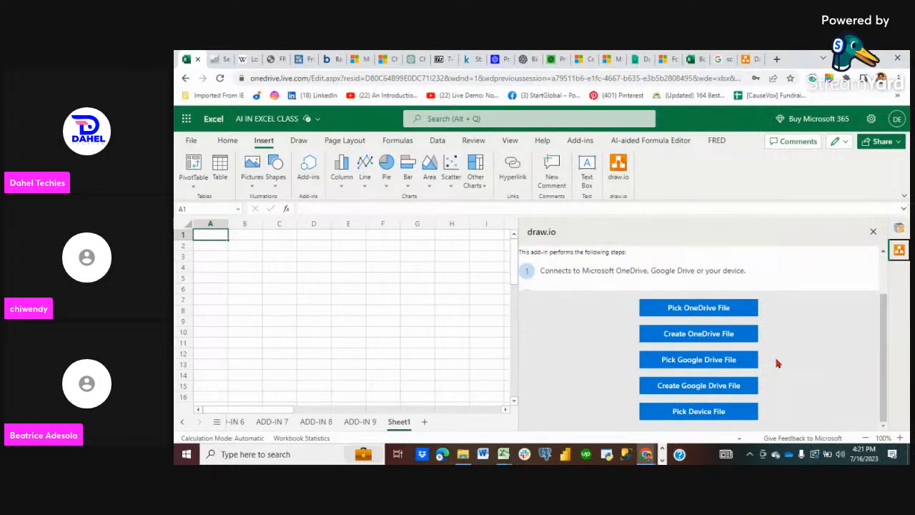
Sign the draw.io add-in into the personal OneDrive account and accept its permissions.
click(690, 315)
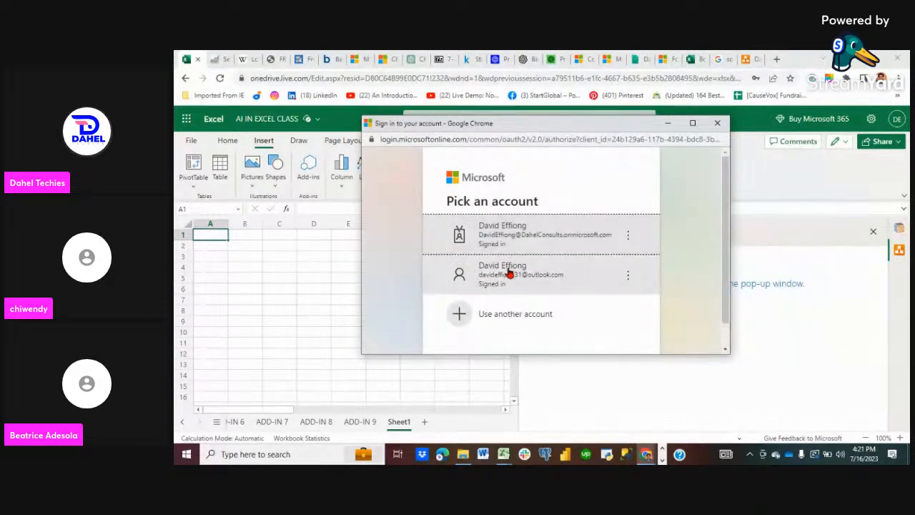
click(503, 276)
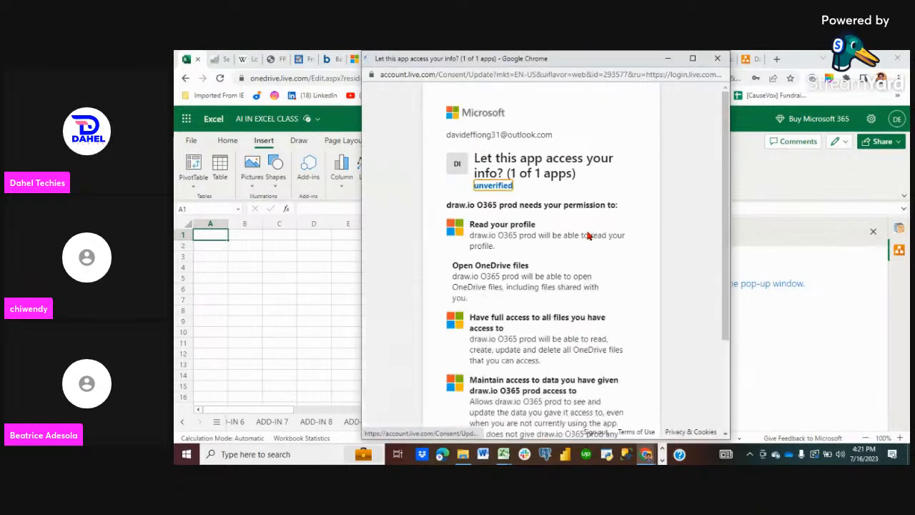
scroll(588, 234, down, 3)
click(607, 393)
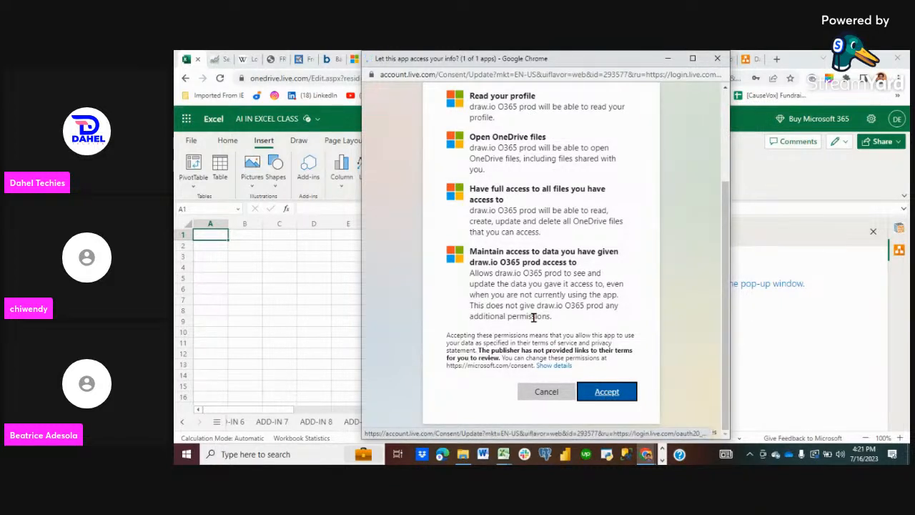
click(617, 398)
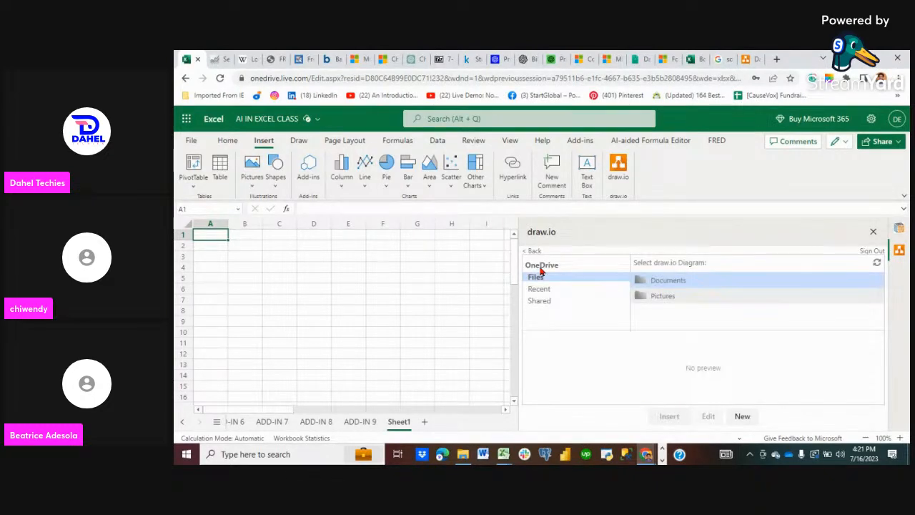
Try inserting Dahelstudents.drawio from the Pictures folder into the sheet.
click(662, 301)
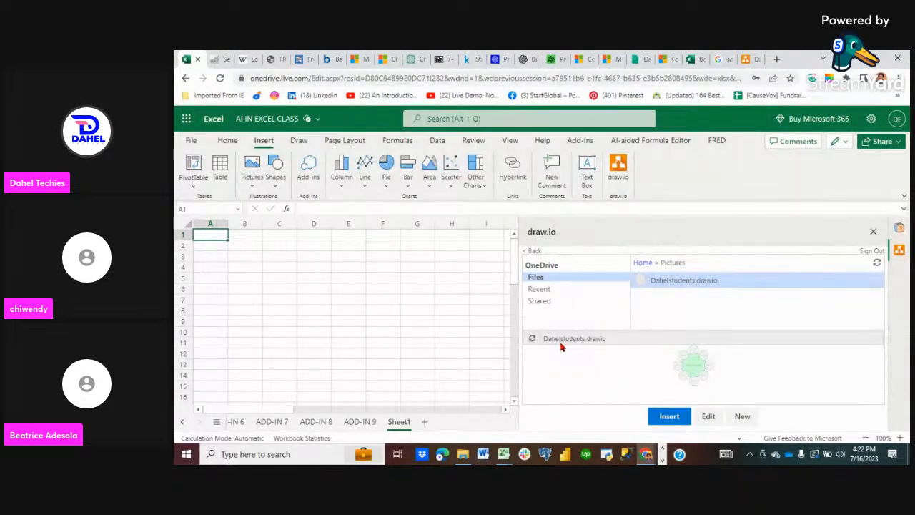
click(670, 416)
click(670, 417)
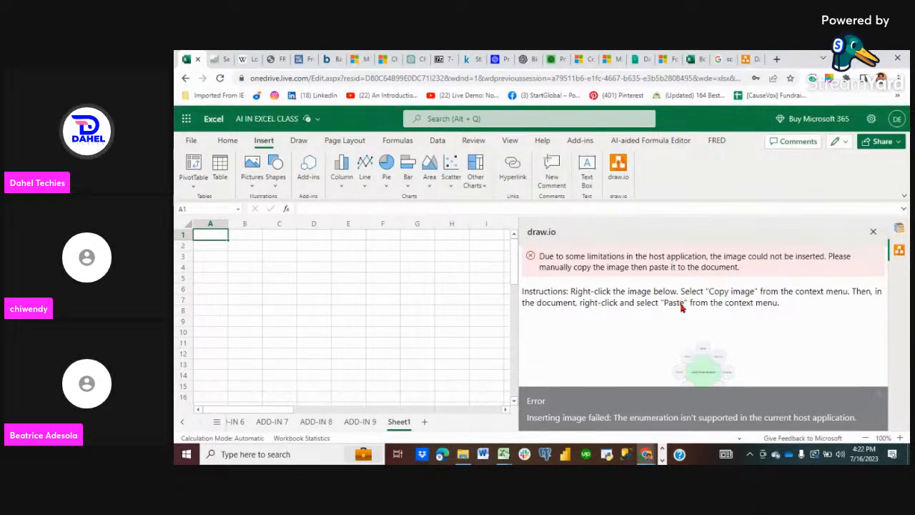
Copy the diagram preview image and paste it at cell C7.
right_click(713, 369)
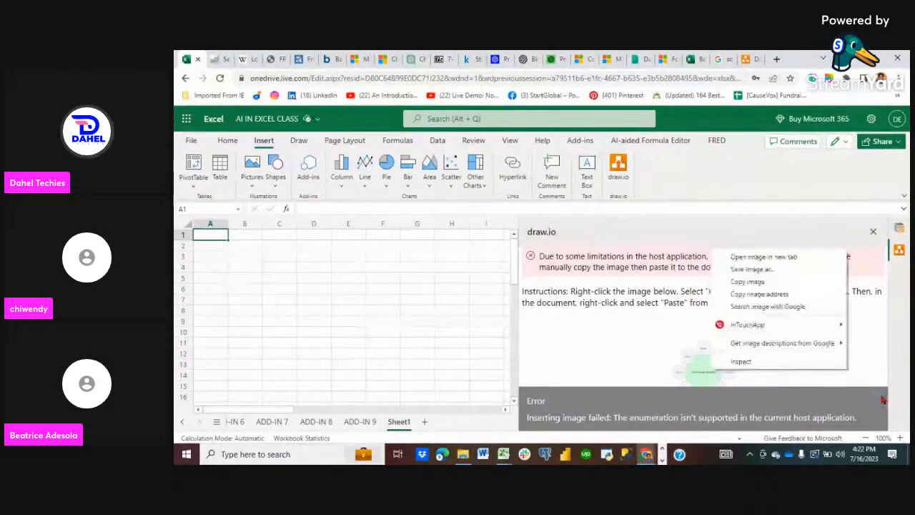
click(747, 281)
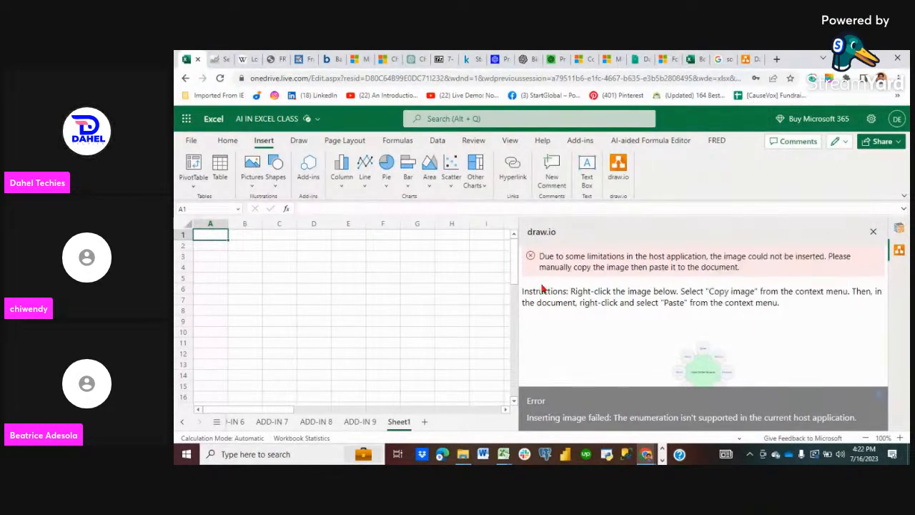
click(287, 302)
key(ctrl+v)
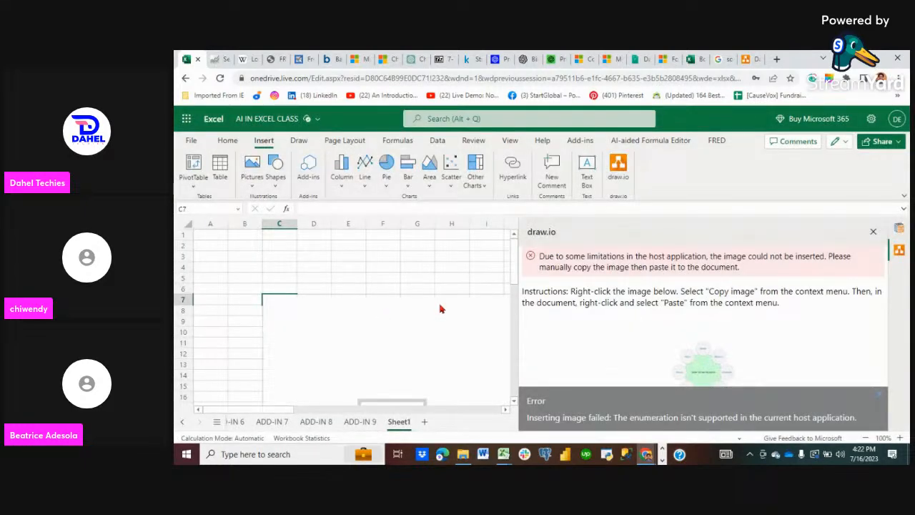
Narrow the draw.io pane and shift the diagram picture further right on the sheet.
drag(512, 302, 655, 313)
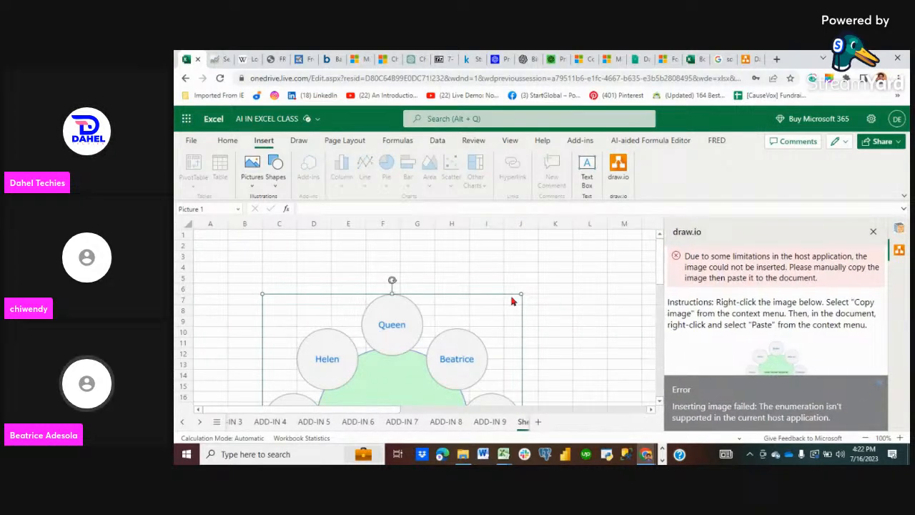
drag(503, 317, 563, 311)
scroll(608, 310, down, 3)
scroll(609, 310, down, 2)
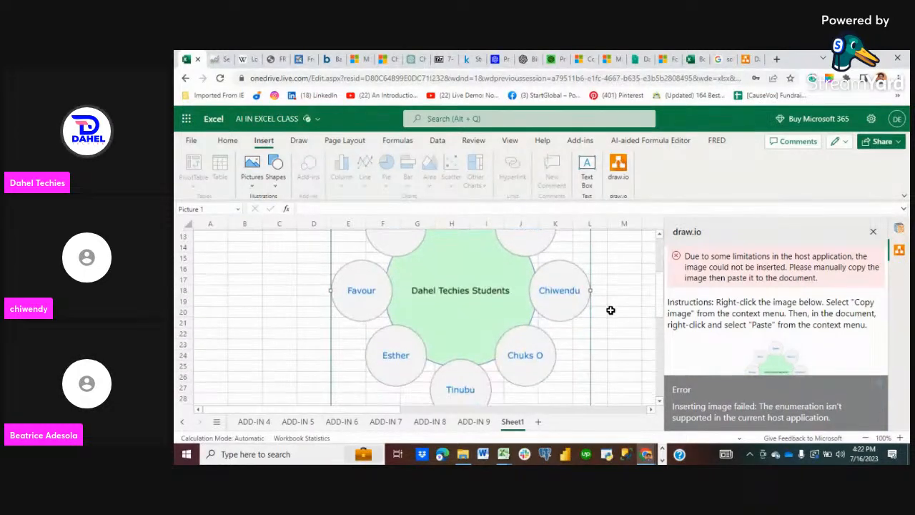
click(608, 309)
scroll(507, 351, up, 3)
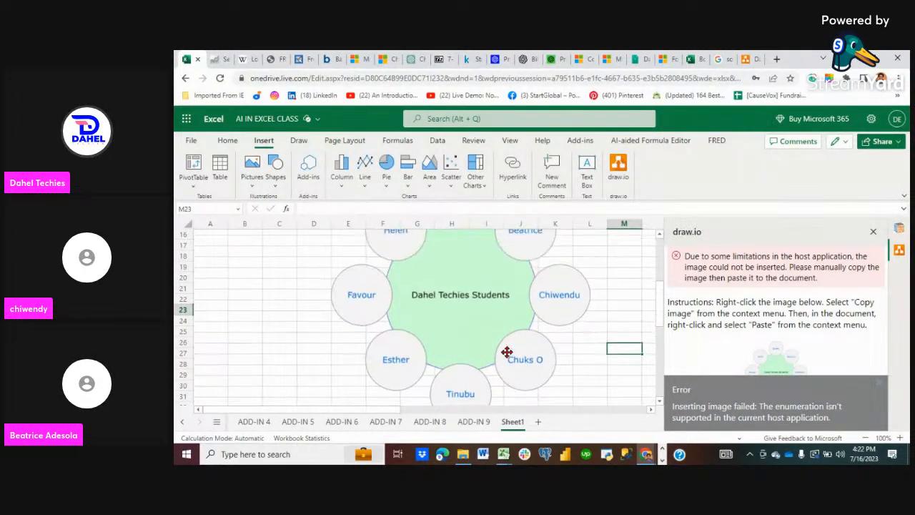
Browse the Column, Line and Other chart type galleries.
click(341, 186)
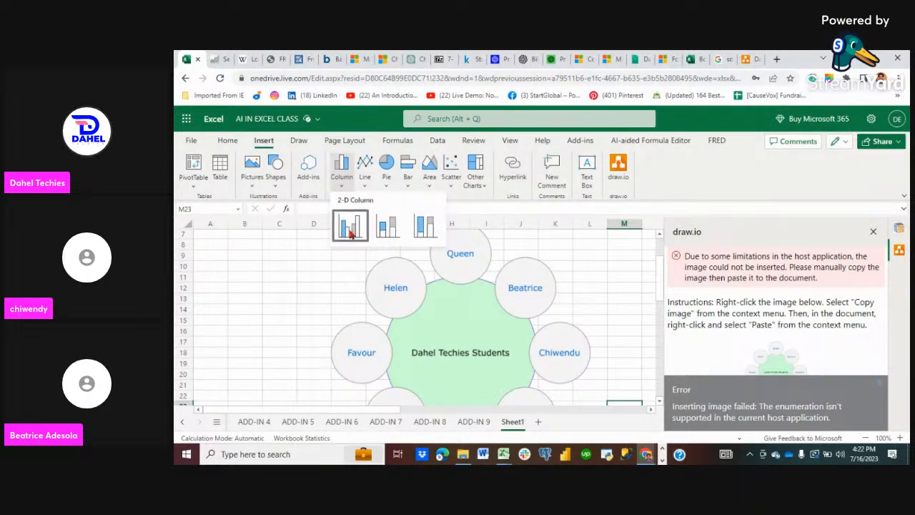
click(365, 183)
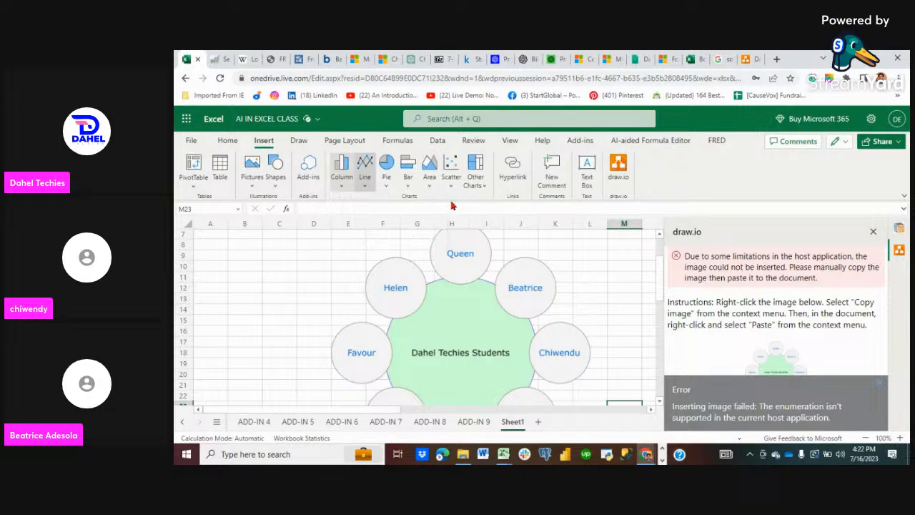
click(483, 188)
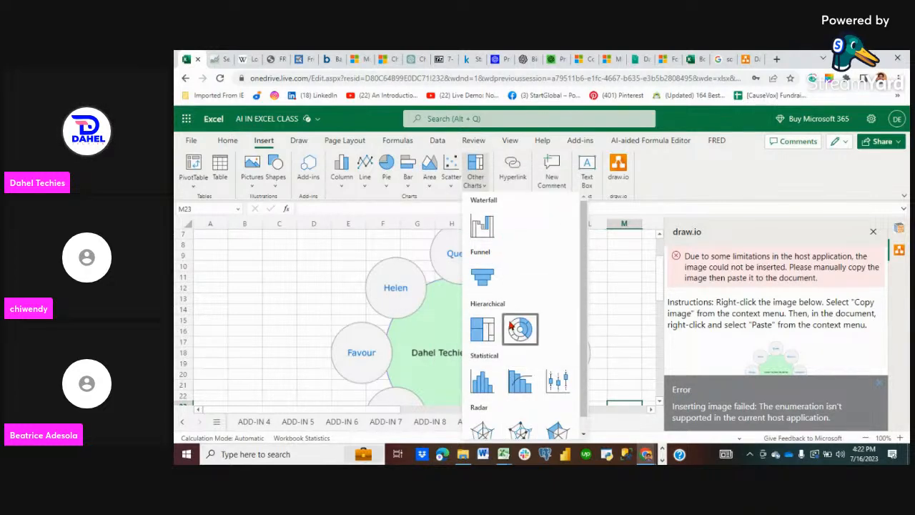
scroll(519, 329, down, 1)
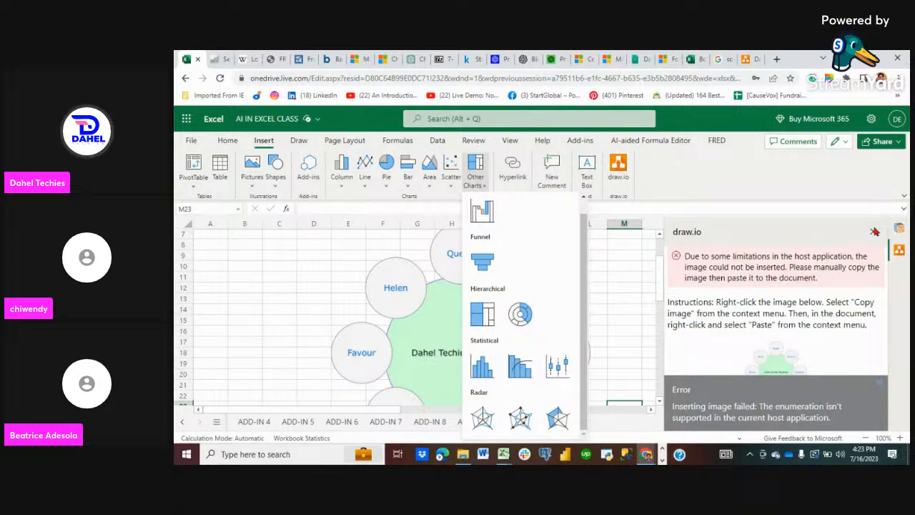
click(746, 59)
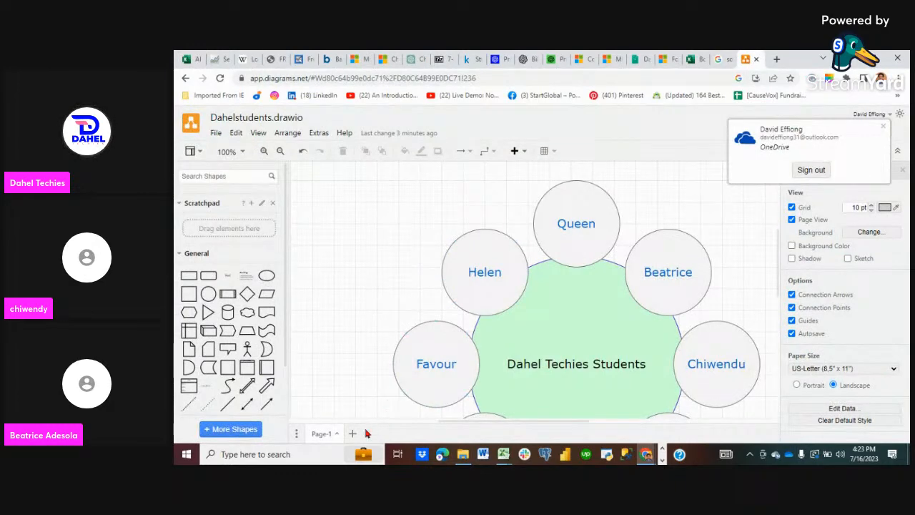
Add a blank Page-2 to the diagram and close the OneDrive account details.
click(352, 434)
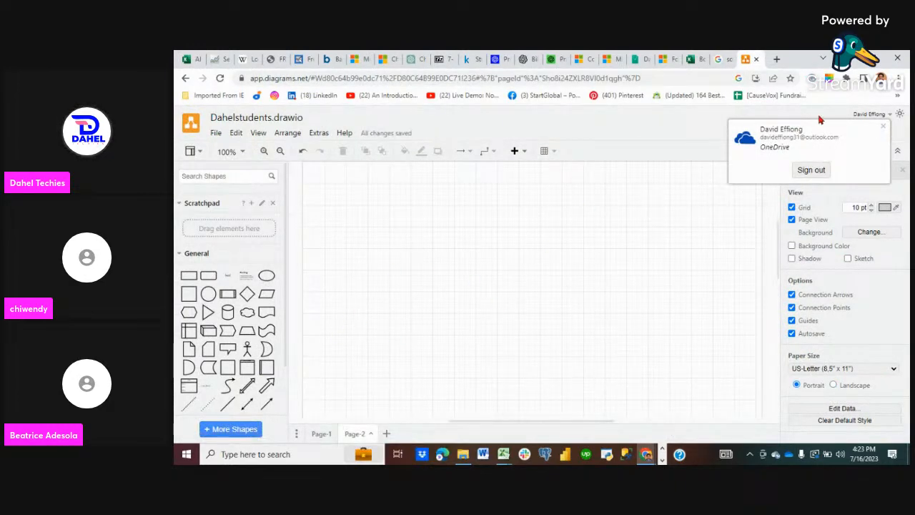
click(884, 131)
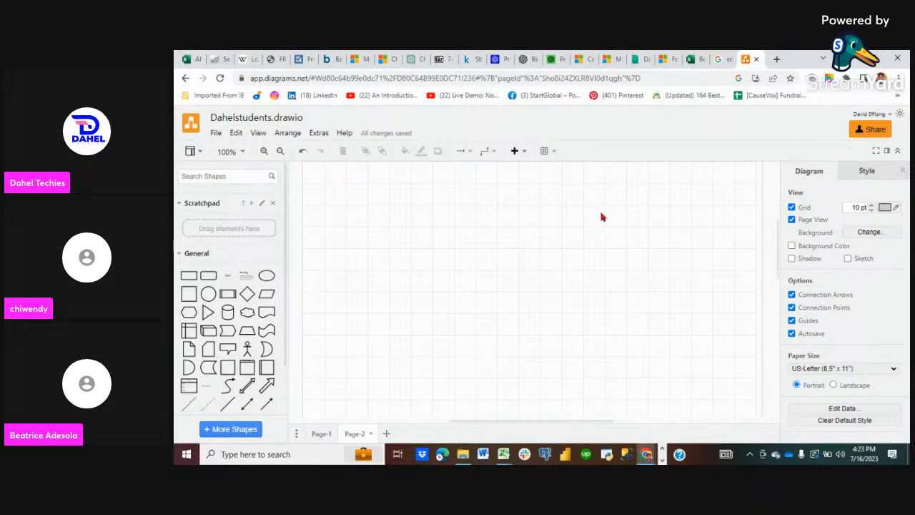
scroll(247, 293, down, 1)
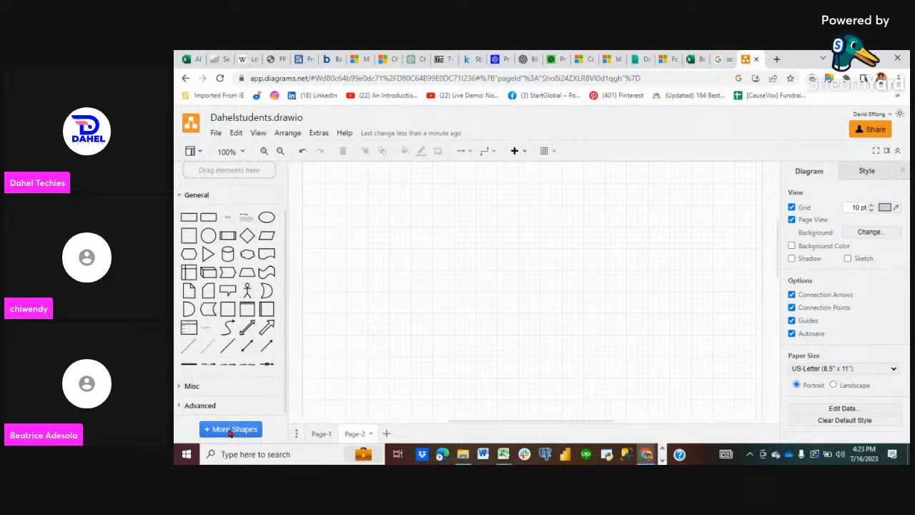
Browse the Advanced shapes library and the File menu commands.
click(184, 406)
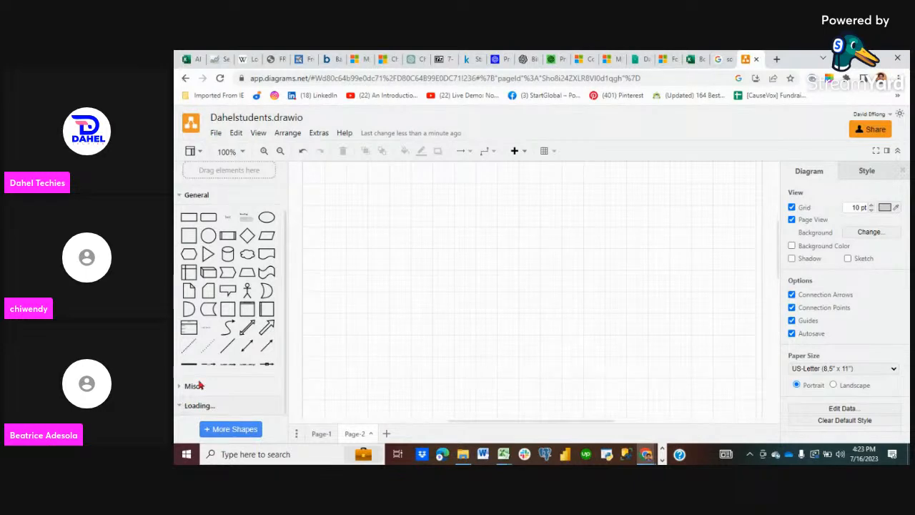
scroll(234, 314, down, 1)
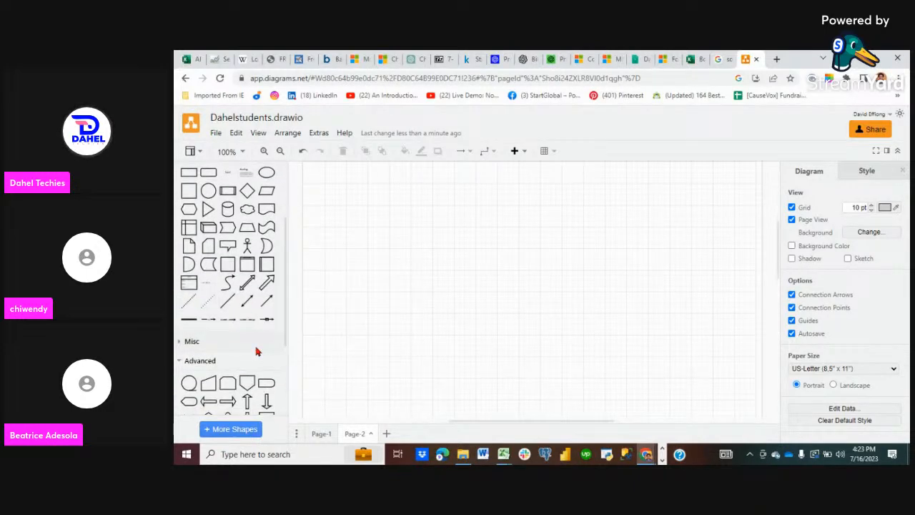
scroll(257, 350, down, 3)
mouse_move(253, 389)
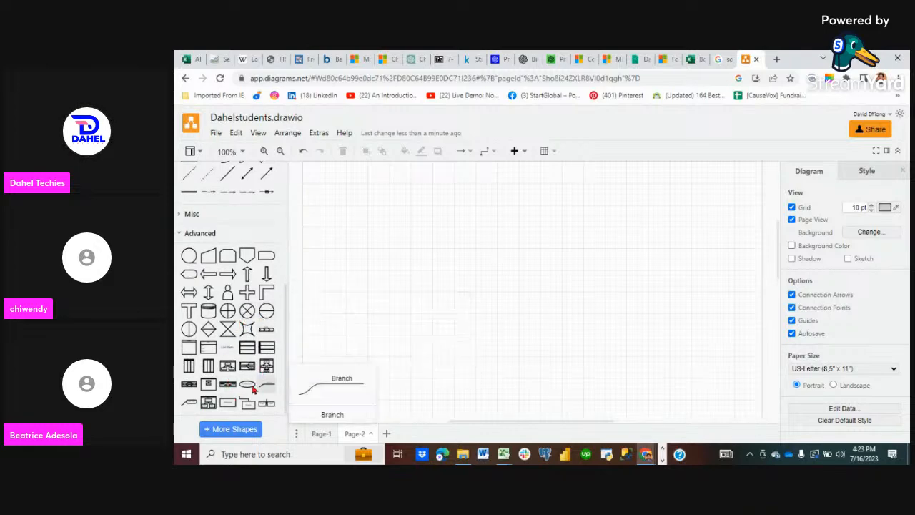
scroll(252, 389, up, 2)
mouse_move(221, 345)
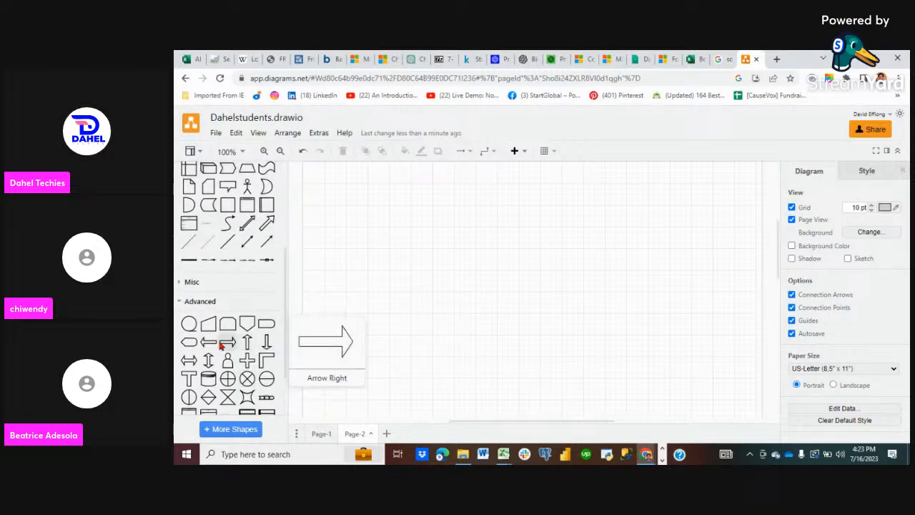
scroll(221, 344, down, 1)
scroll(192, 250, up, 4)
mouse_move(250, 327)
scroll(250, 338, up, 1)
scroll(250, 335, up, 1)
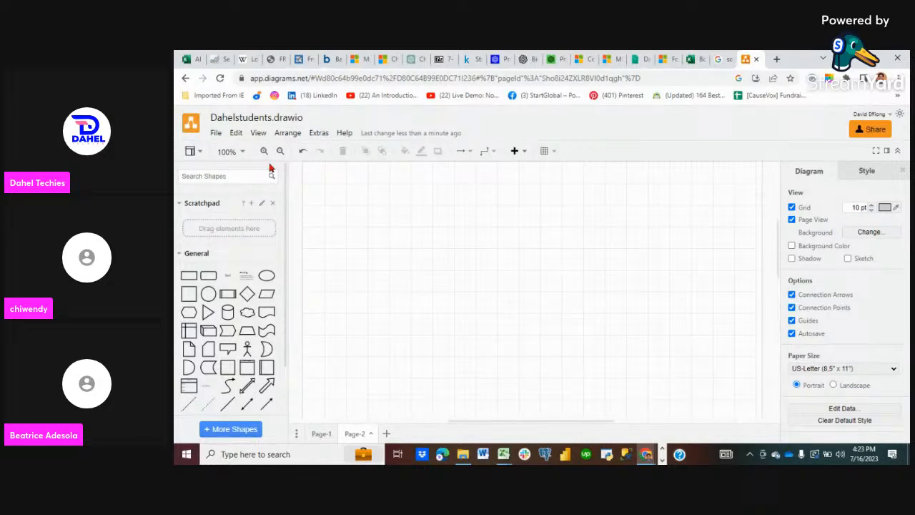
click(216, 133)
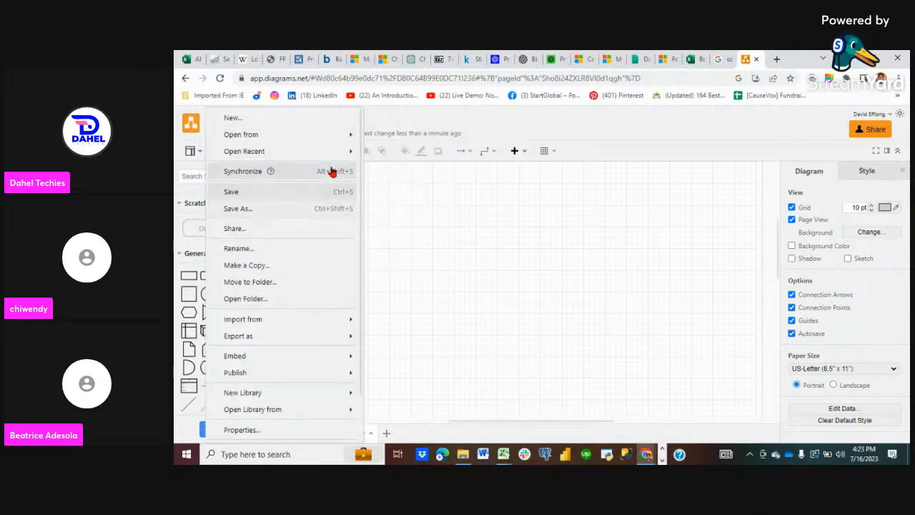
mouse_move(360, 136)
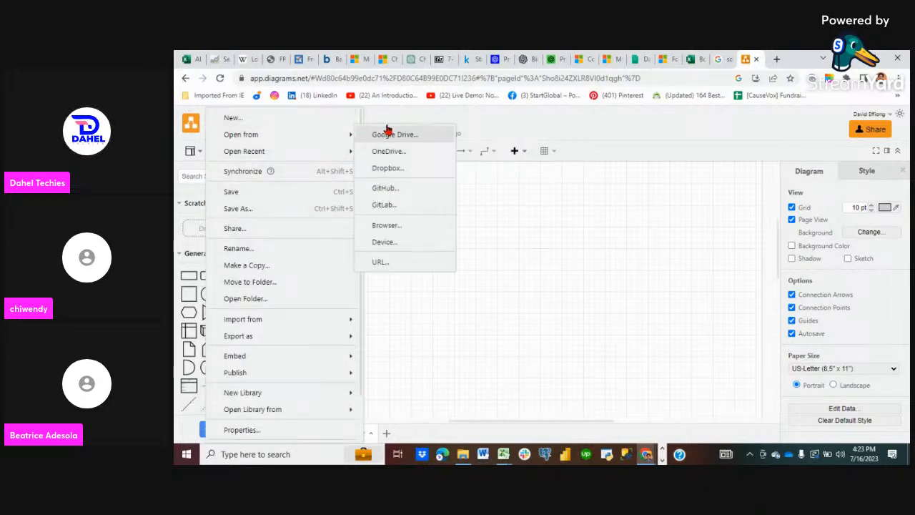
click(421, 122)
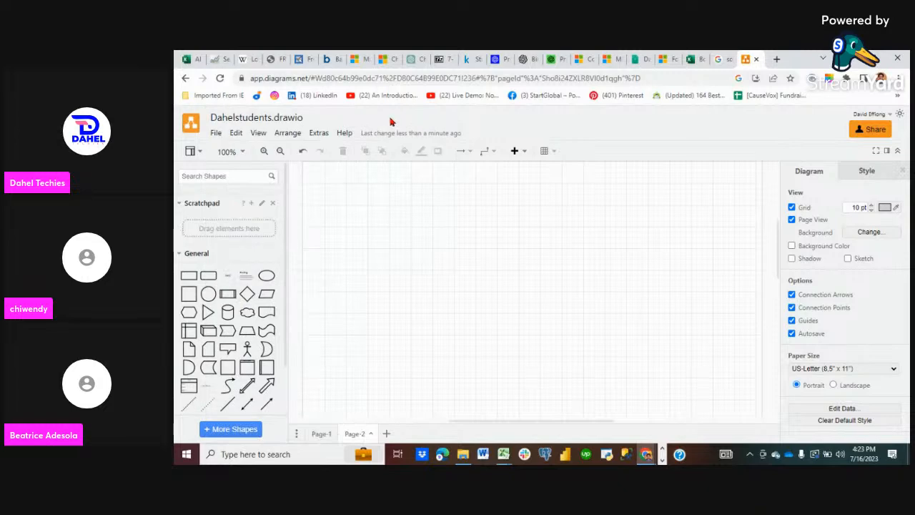
click(259, 134)
click(491, 126)
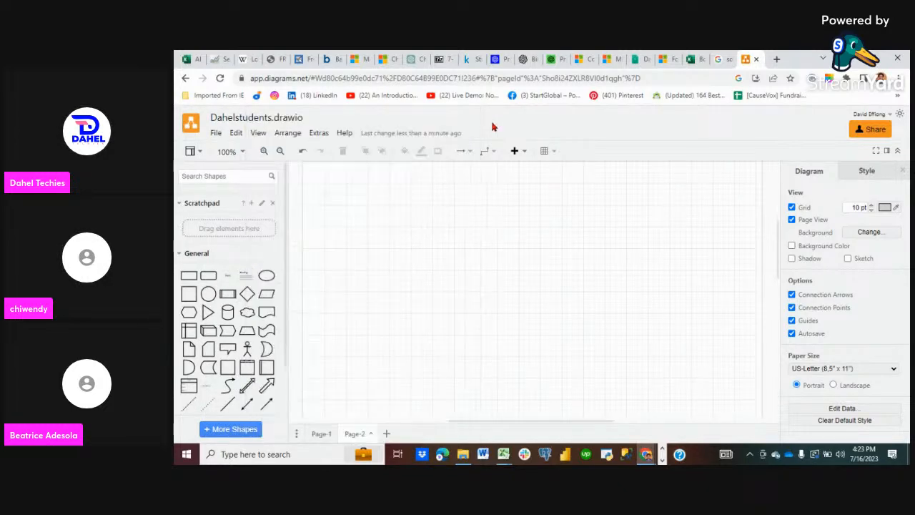
click(492, 153)
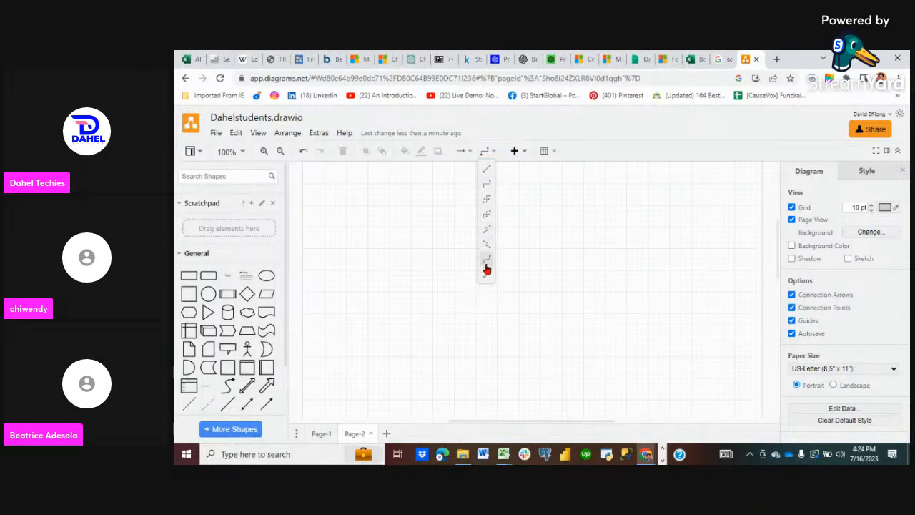
click(343, 133)
mouse_move(321, 135)
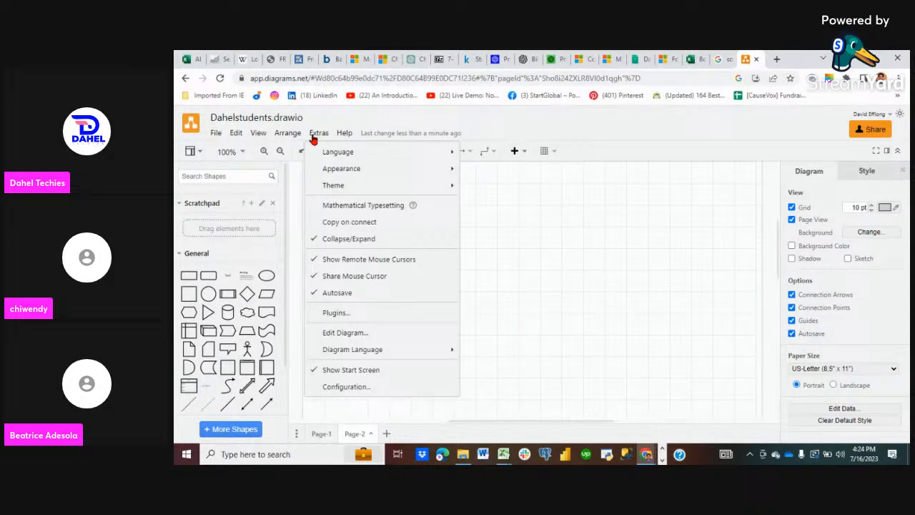
mouse_move(359, 155)
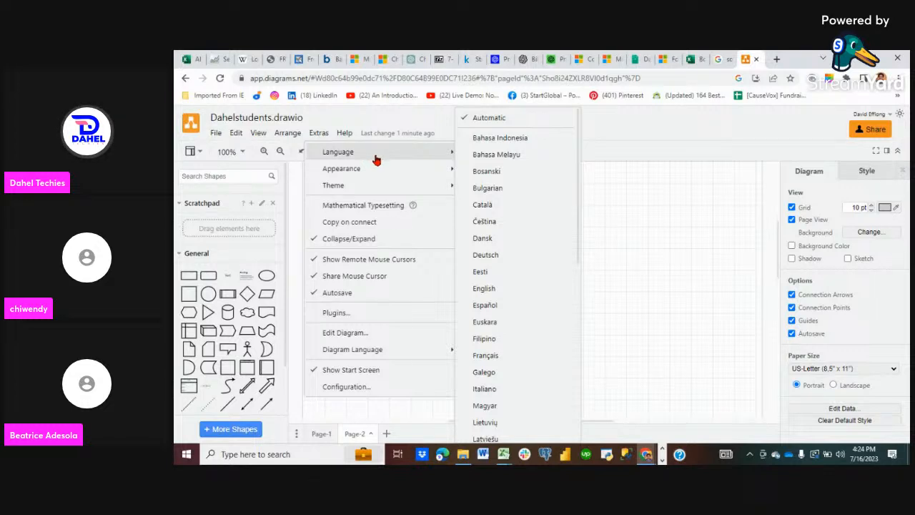
mouse_move(382, 169)
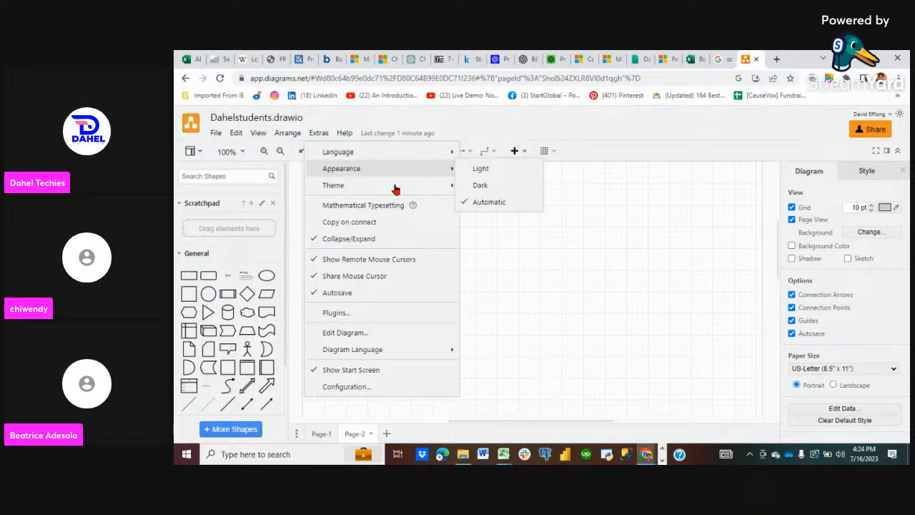
mouse_move(391, 351)
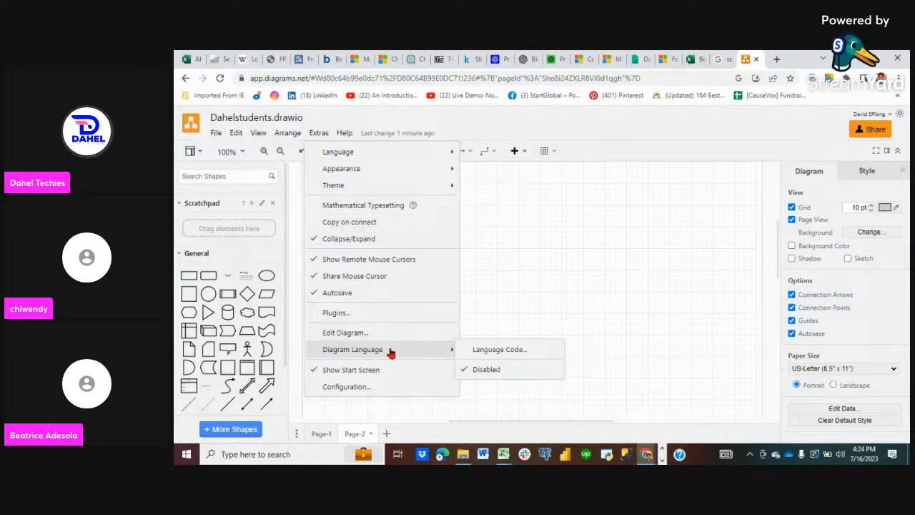
mouse_move(291, 135)
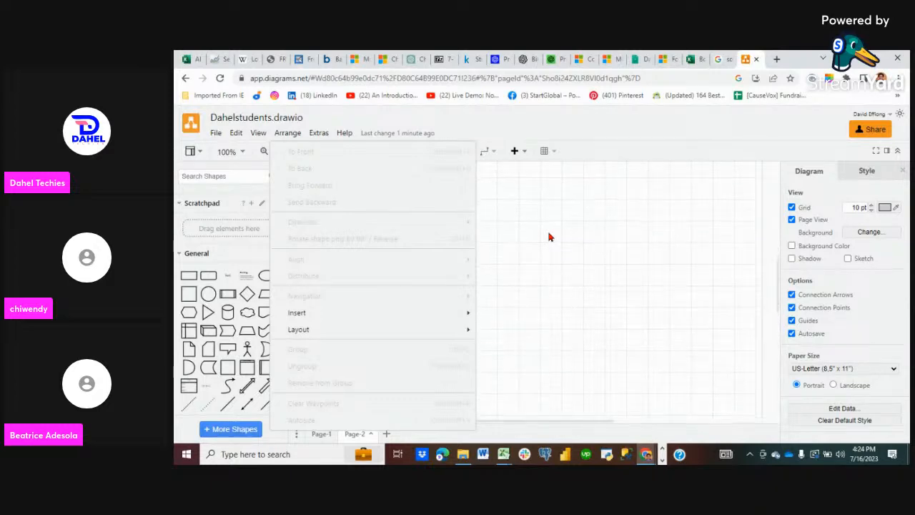
click(421, 284)
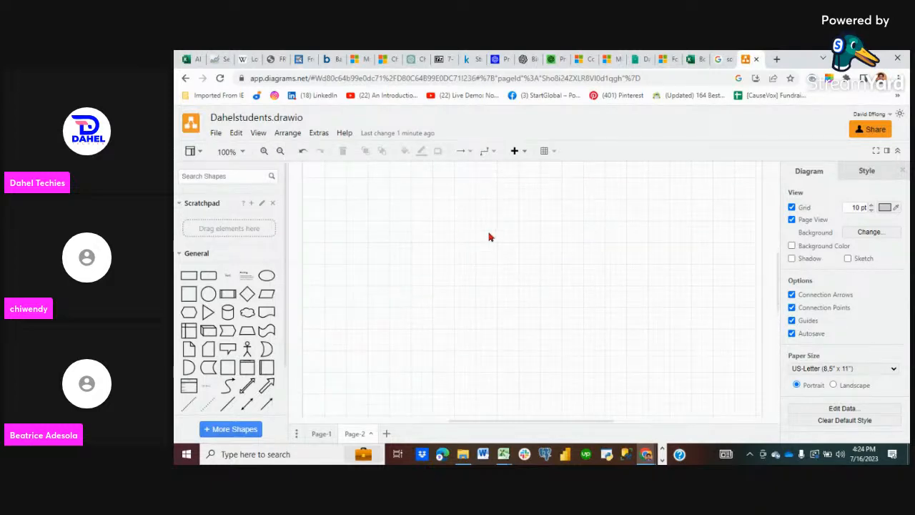
click(525, 151)
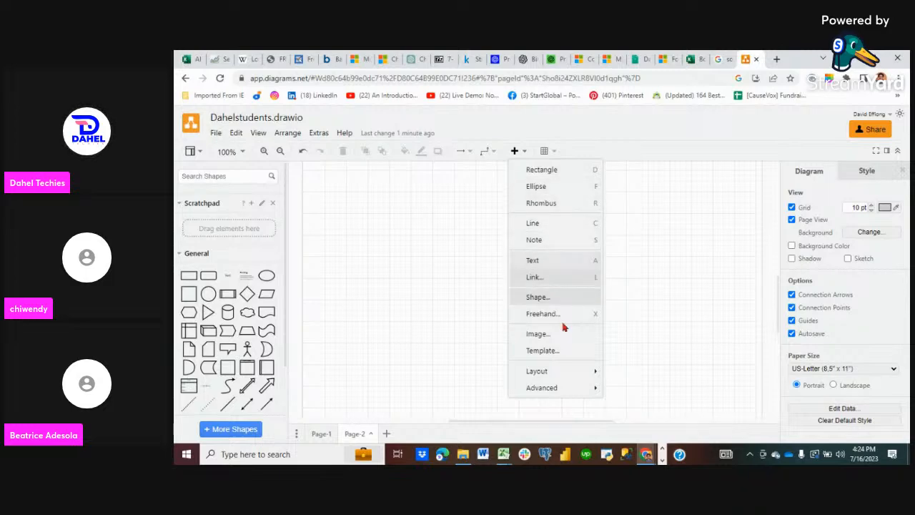
mouse_move(565, 368)
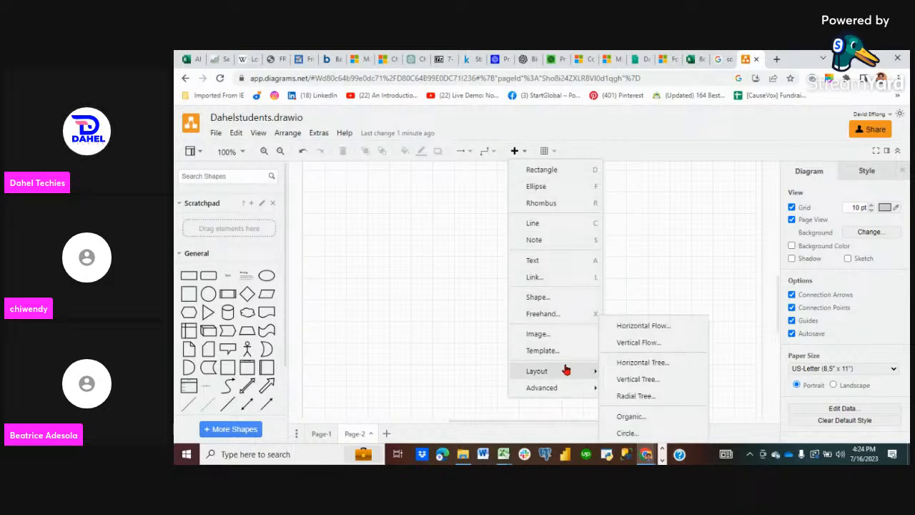
mouse_move(571, 393)
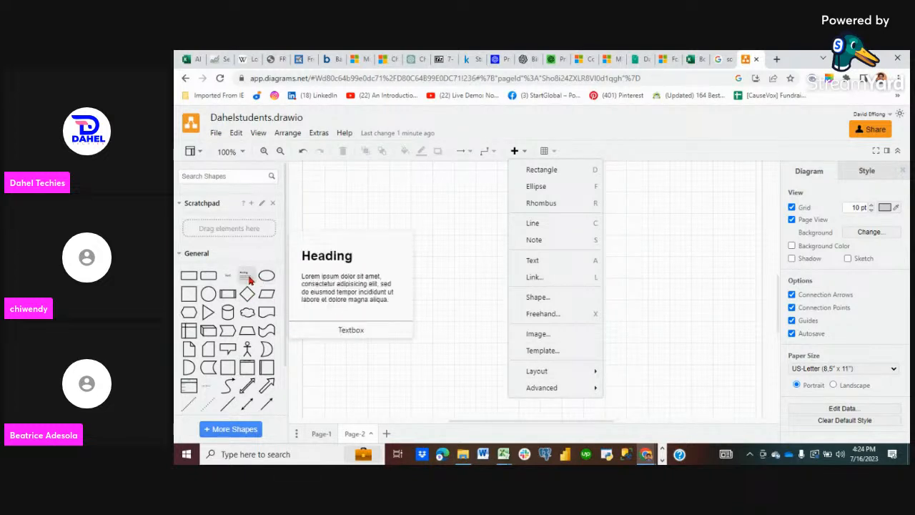
click(344, 364)
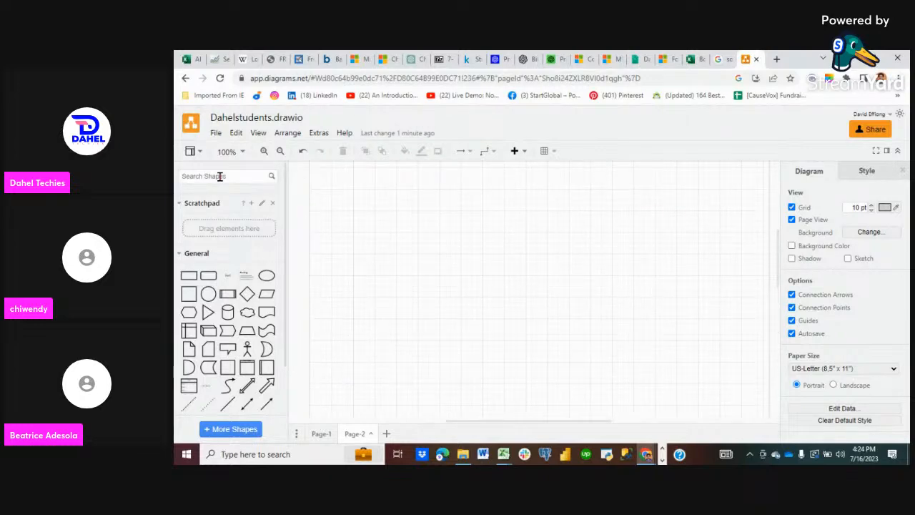
Search shapes for 'infographs' and place the 50% Bending Arch gauge on Page-2.
text(infographs)
key(Return)
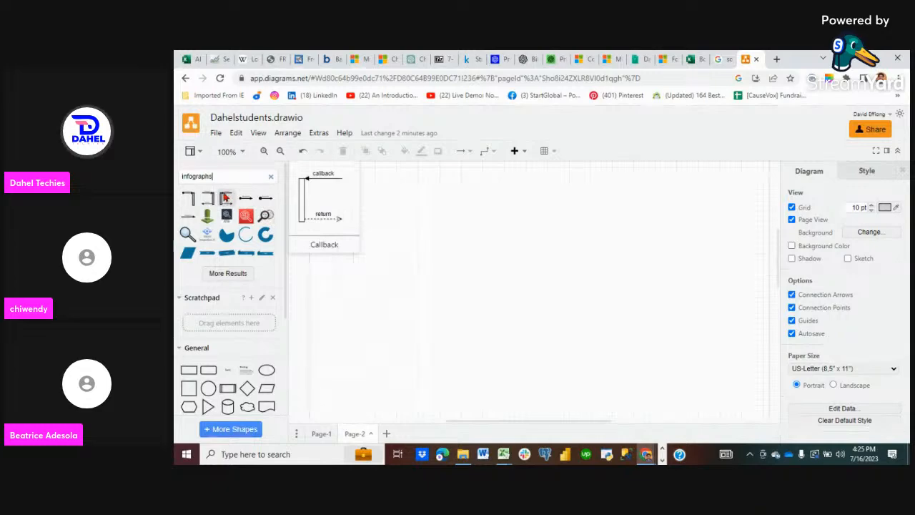
scroll(236, 246, down, 1)
click(232, 250)
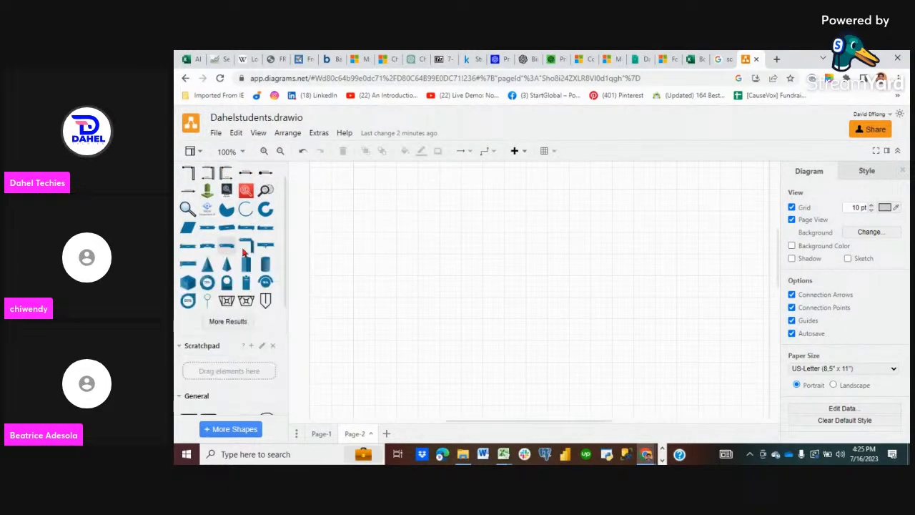
mouse_move(208, 286)
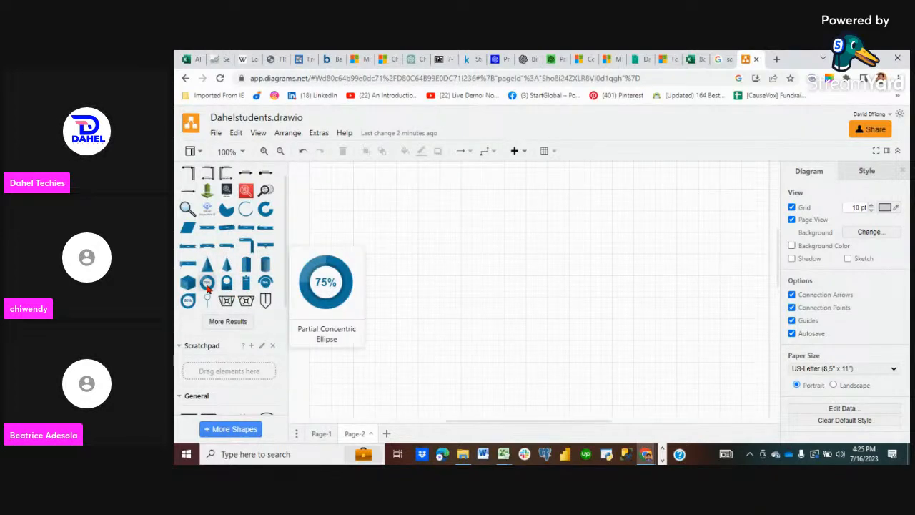
click(266, 283)
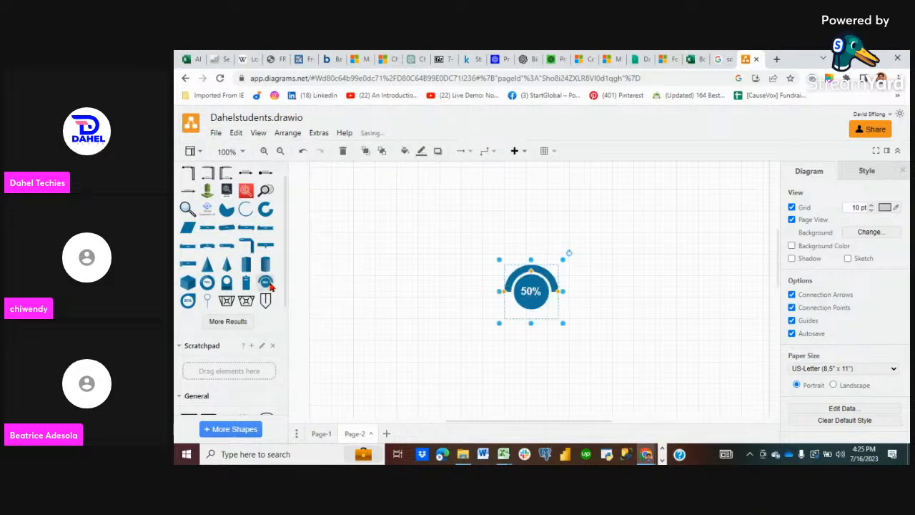
click(236, 321)
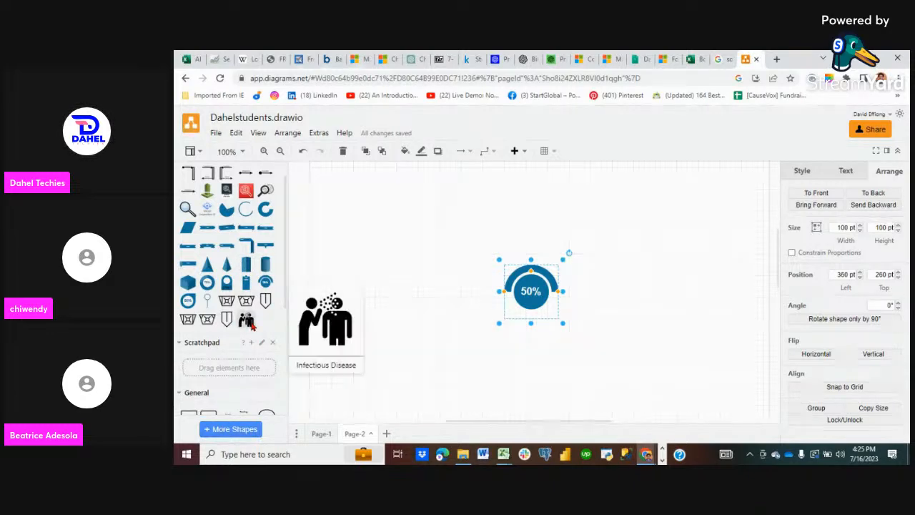
scroll(251, 325, down, 1)
mouse_move(249, 303)
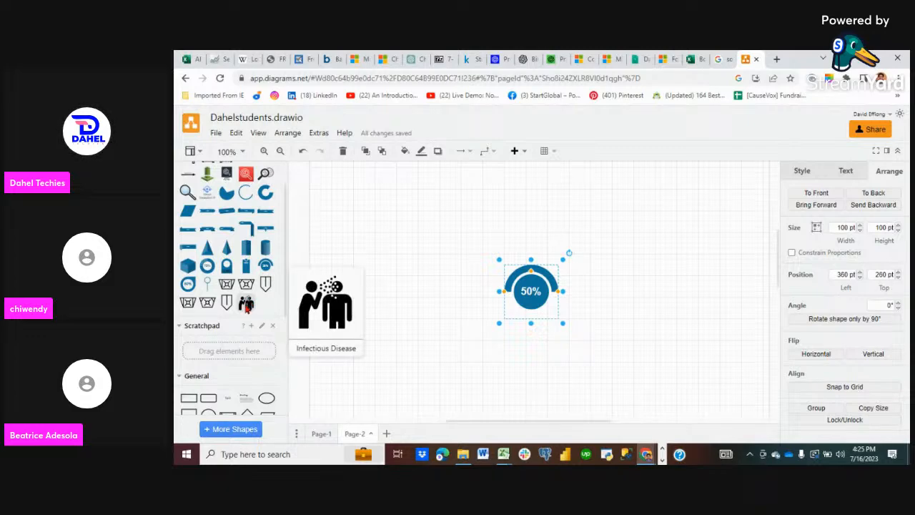
Add the Infectious Disease figure left of the gauge and enlarge it.
shift+click(246, 304)
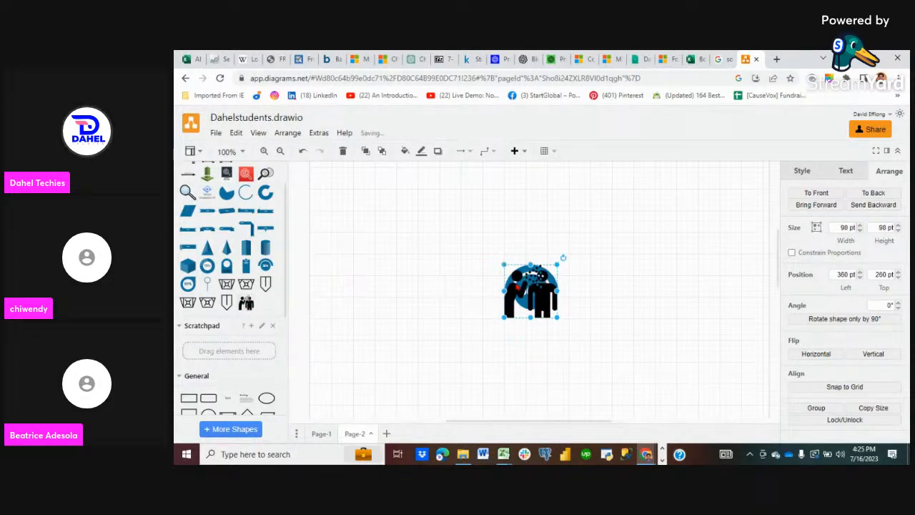
drag(547, 286, 404, 286)
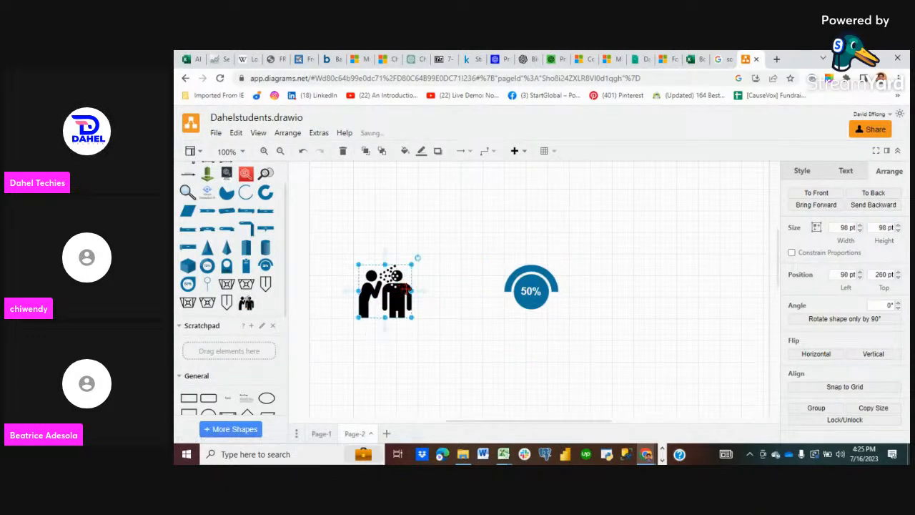
drag(411, 317, 471, 340)
drag(358, 264, 347, 243)
click(559, 303)
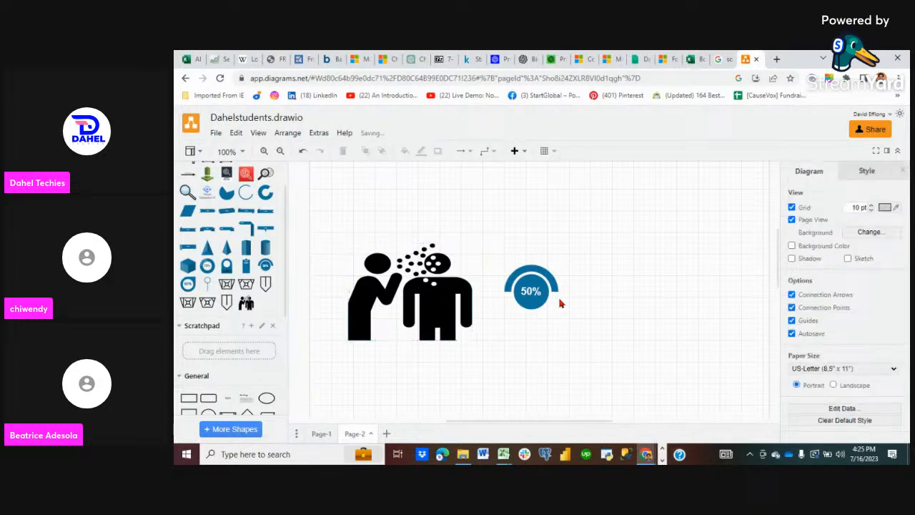
Enlarge the 50% gauge to 160×160 pt.
click(526, 277)
drag(495, 259, 483, 243)
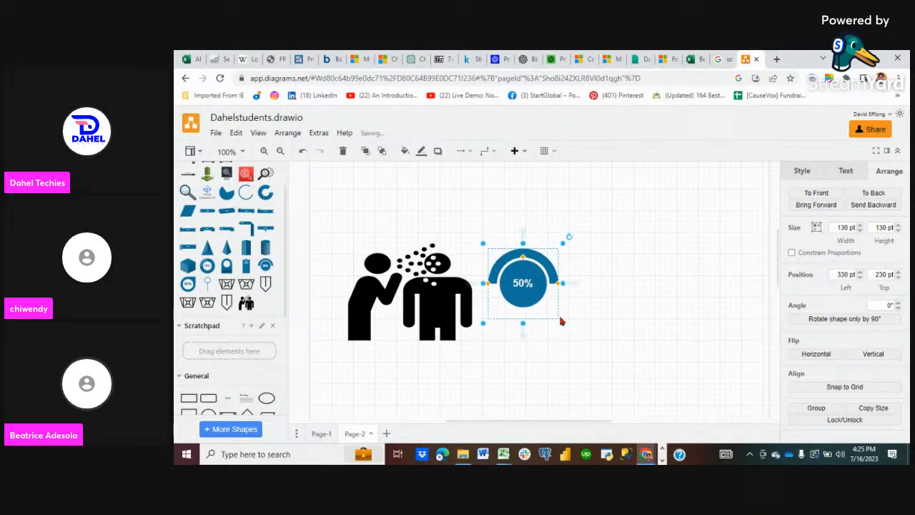
drag(564, 326, 582, 345)
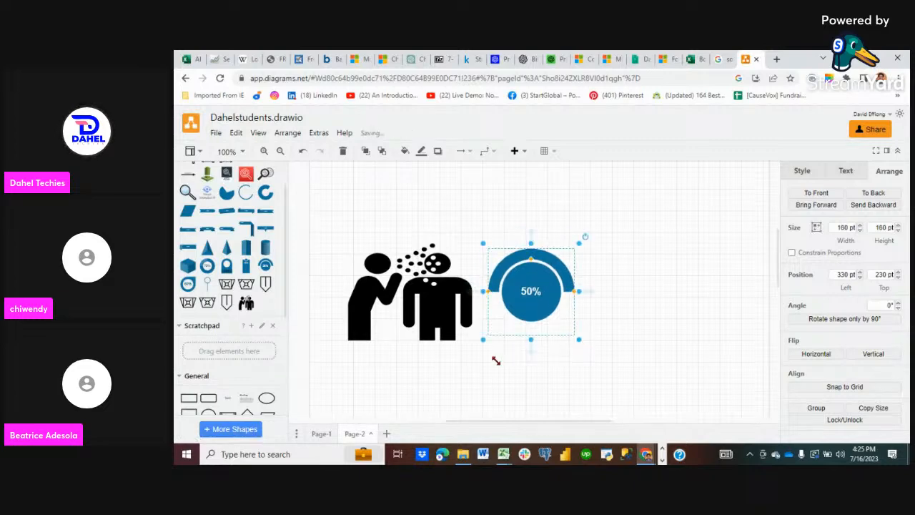
click(480, 375)
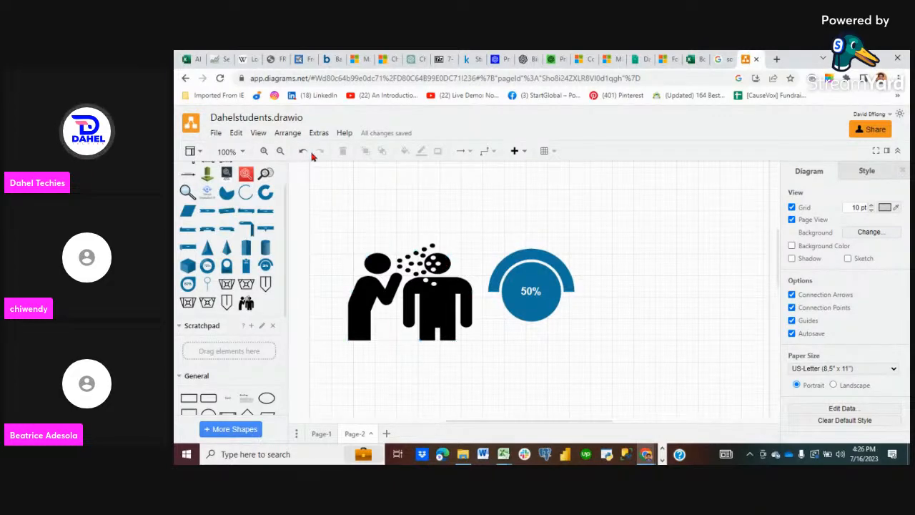
click(181, 58)
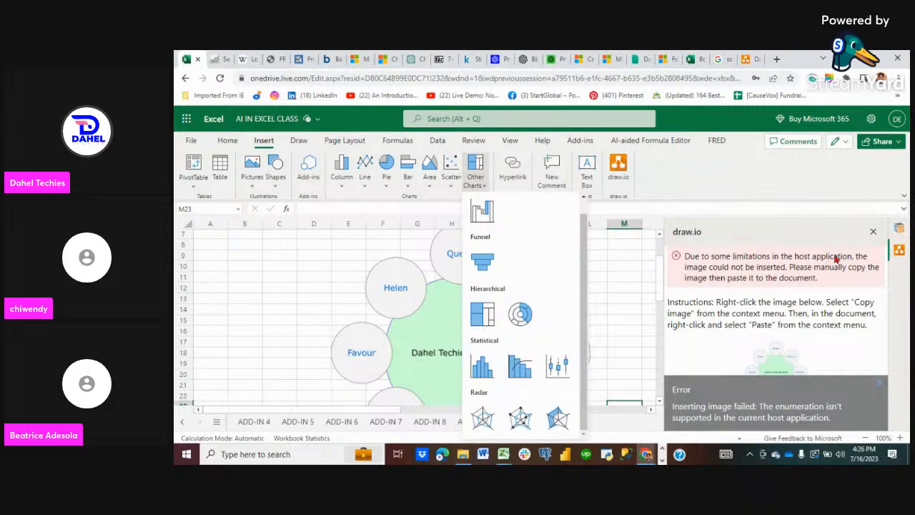
Close the chart gallery and start typing the draw.io add-in note in cell G2.
click(872, 238)
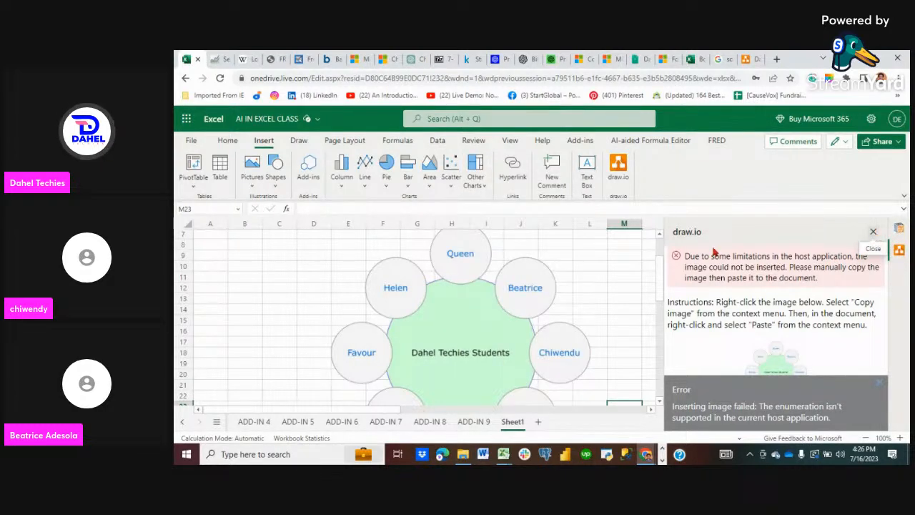
scroll(414, 352, up, 2)
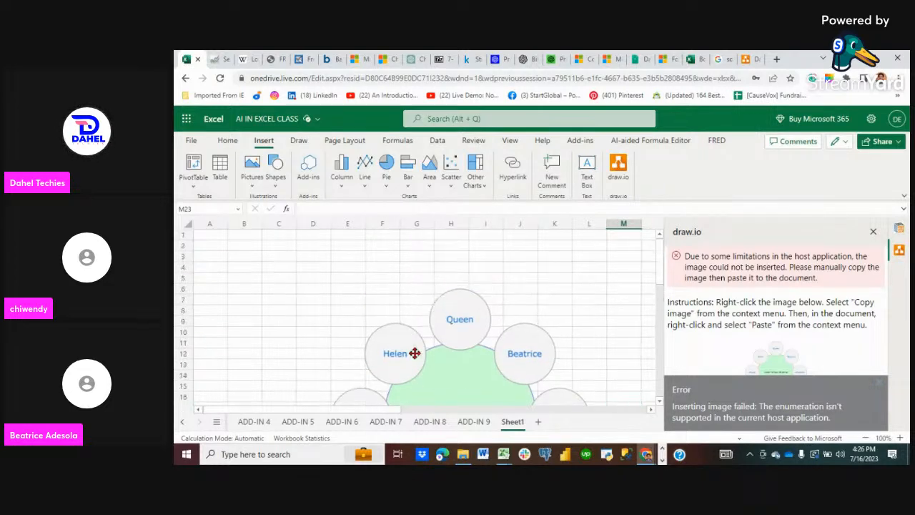
click(415, 248)
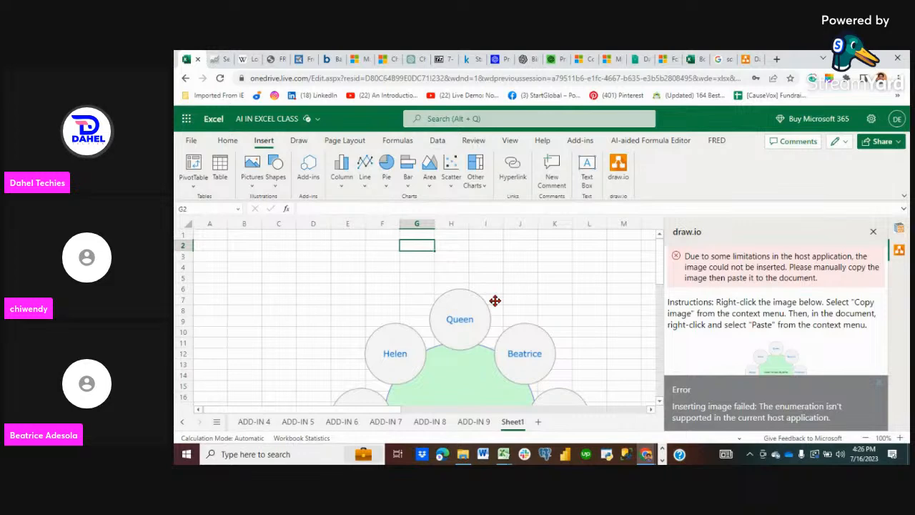
text(F)
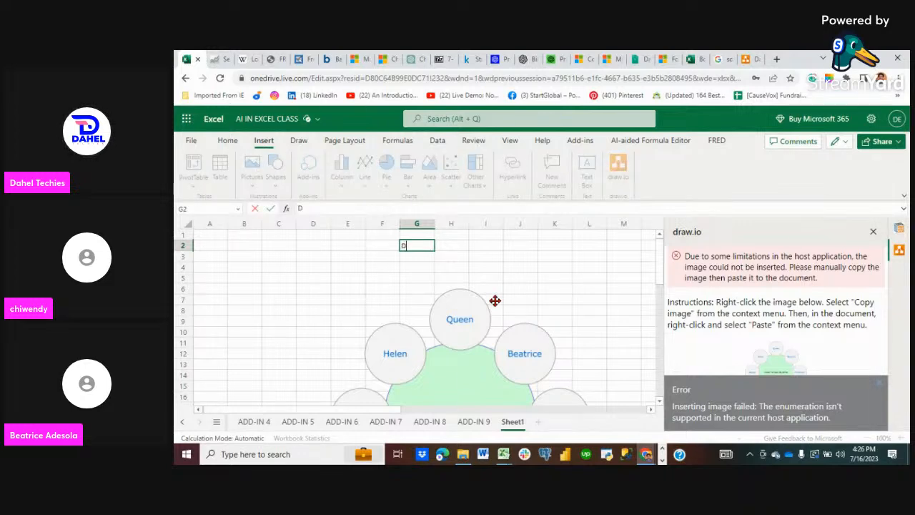
text(RAW.IO)
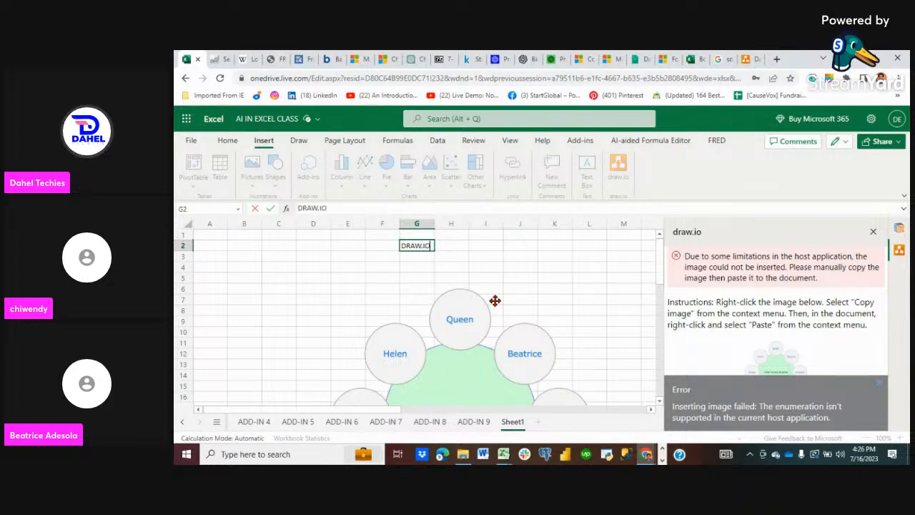
text( ADD)
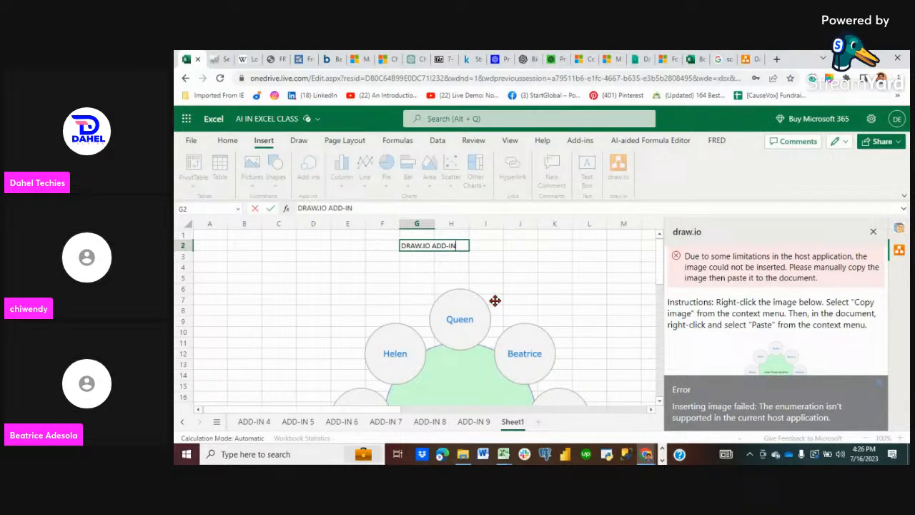
Type the rest of the draw.io sign-in note into G2 and close the draw.io and QR4Office panes.
text(-IN)
text( (G)
text(IGNO)
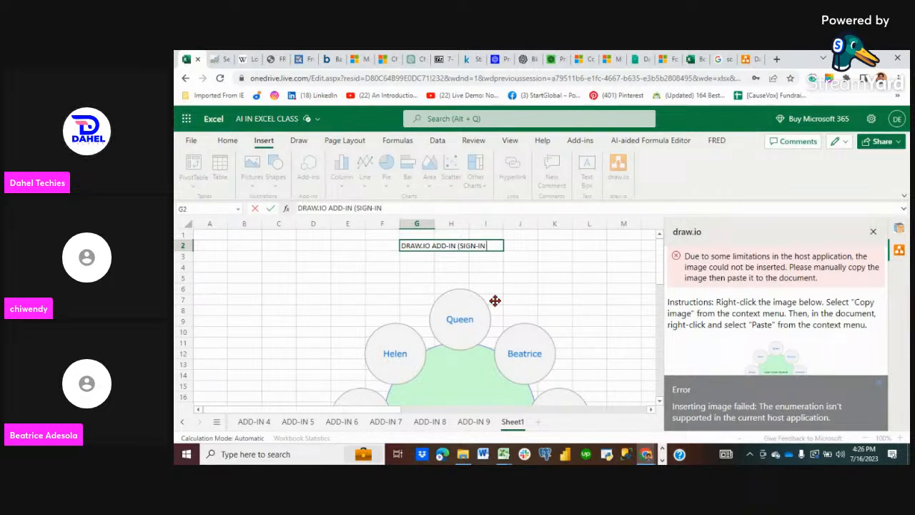
text( APP)
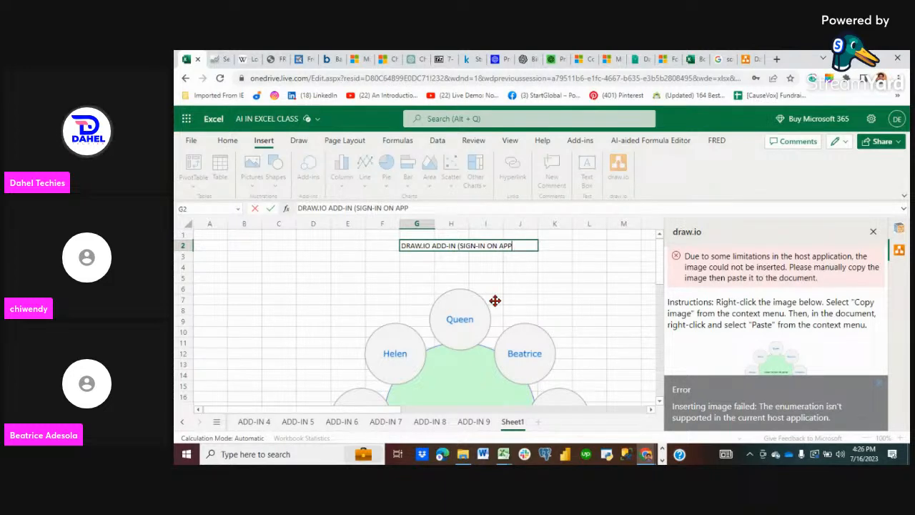
text(.DIAGRAMS.NET AND CONNECT TO YOUR)
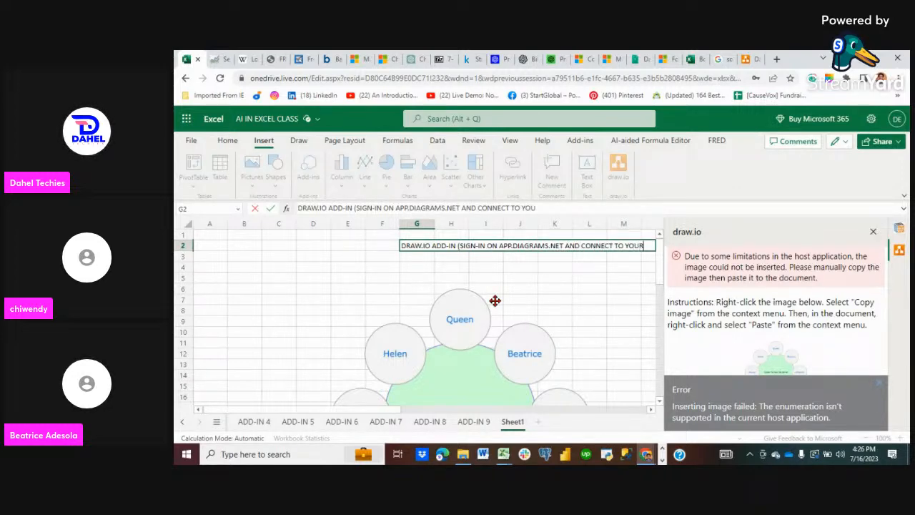
click(873, 233)
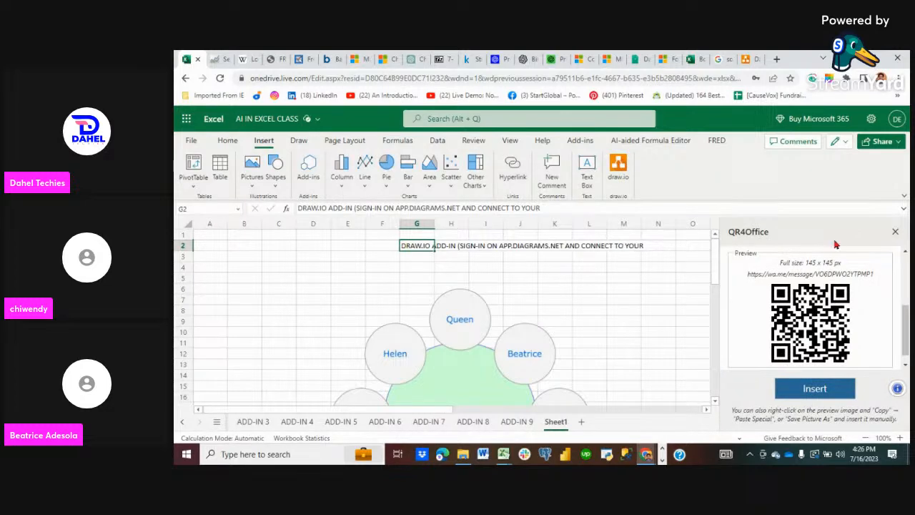
click(895, 233)
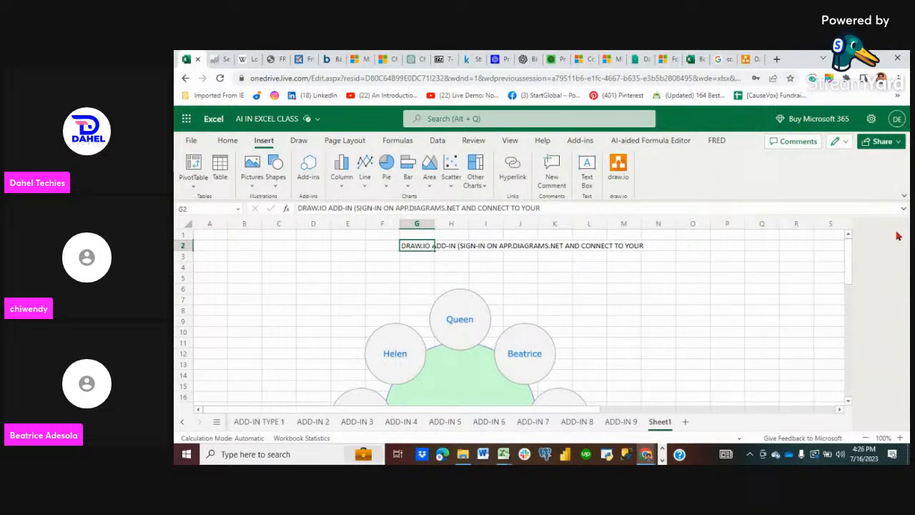
Fix the G2 text so it ends 'CONNECT TO YOUR ONEDRIVE)', then select G2:N2.
click(559, 206)
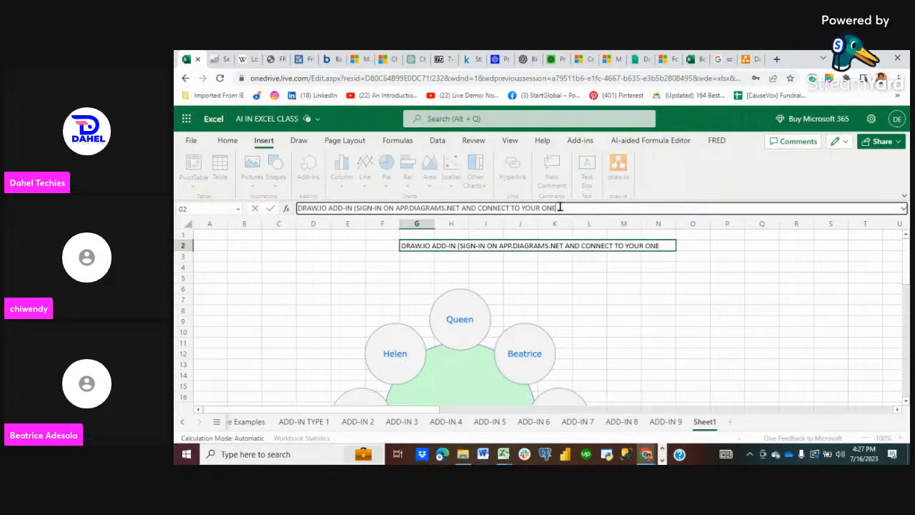
text(VIE)
key(BackSpace)
key(BackSpace)
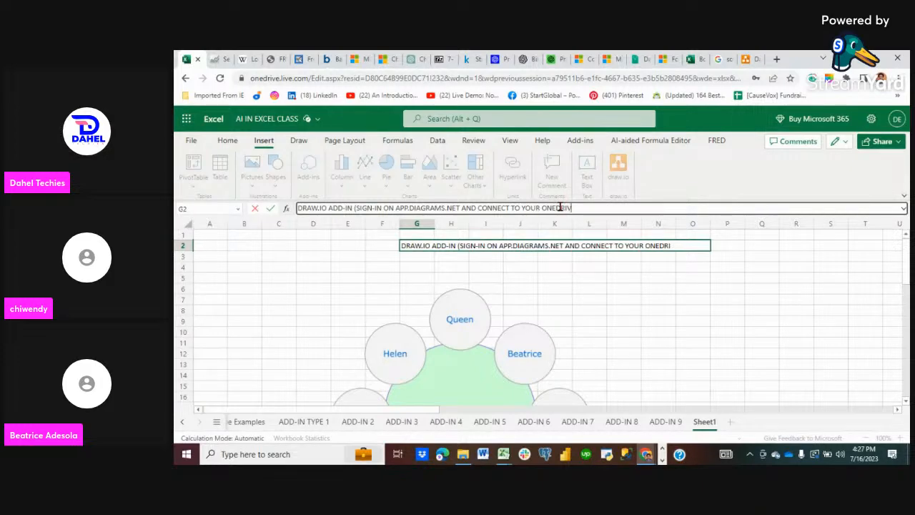
click(672, 281)
click(419, 248)
drag(429, 245, 668, 247)
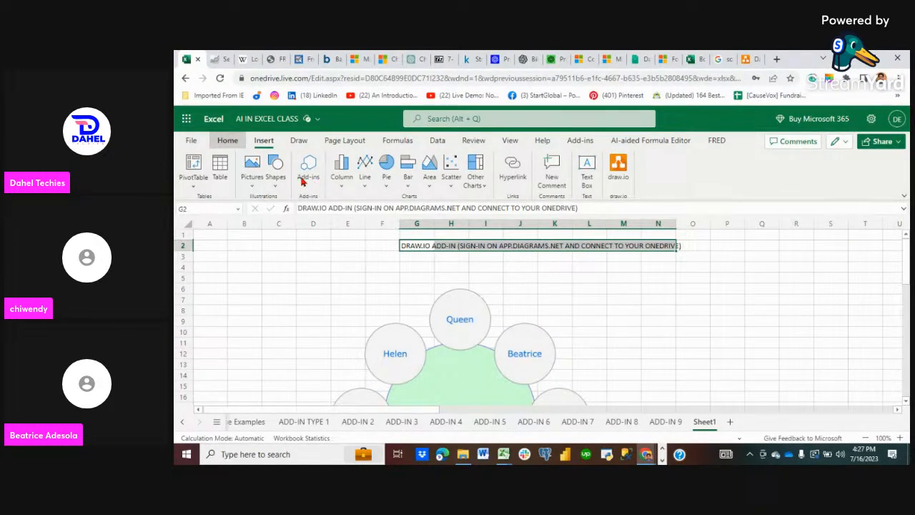
Make the row 2 title 18-point and give the title cells a green fill.
click(339, 163)
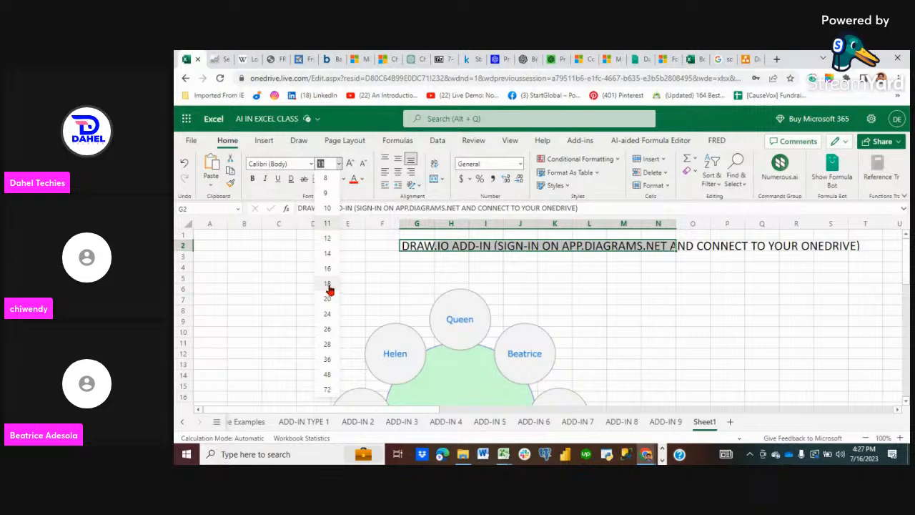
click(327, 284)
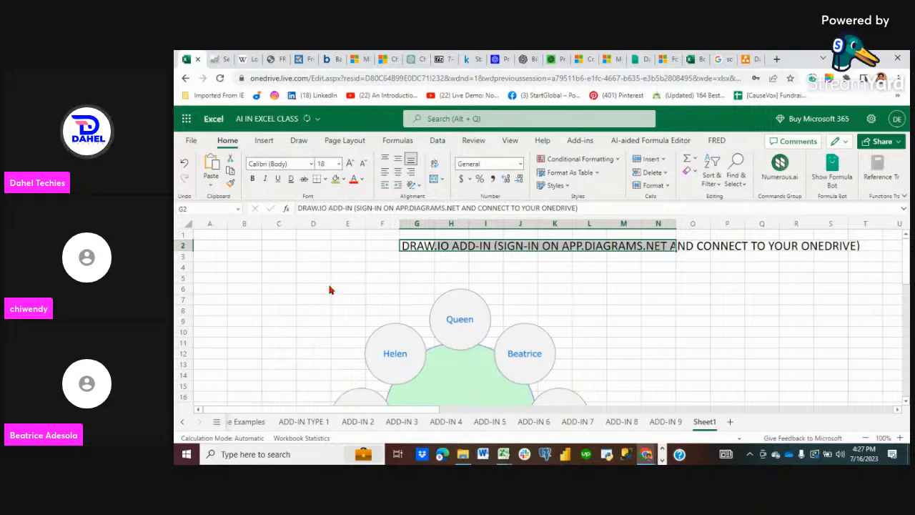
click(413, 268)
drag(404, 249, 861, 249)
click(336, 180)
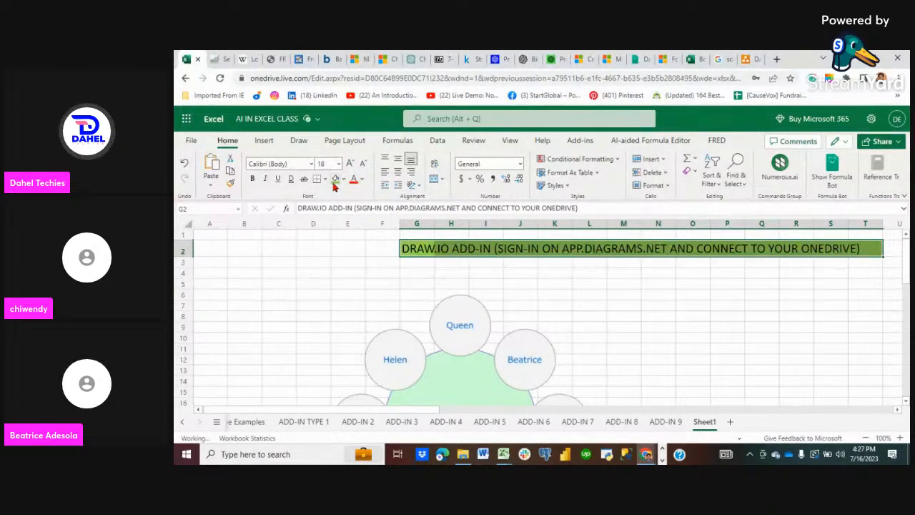
click(323, 287)
Drag the student circle diagram picture right to about columns I–P.
scroll(323, 286, down, 3)
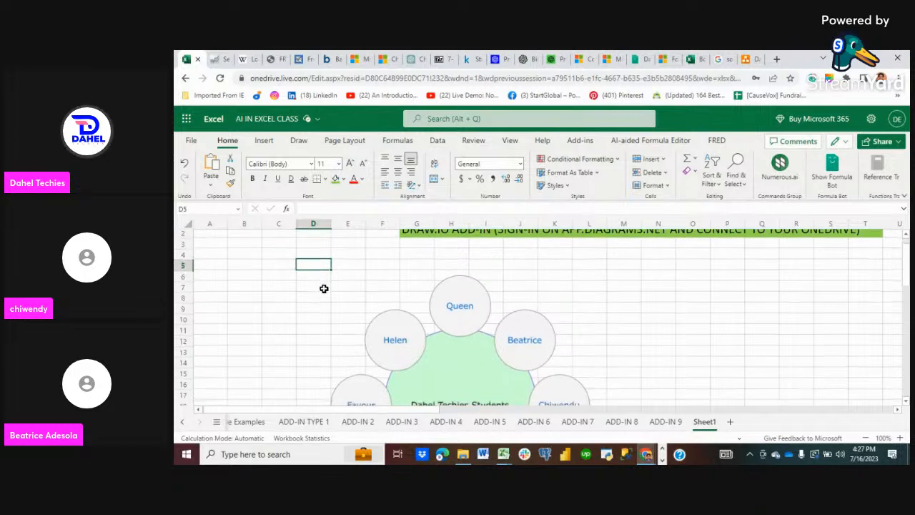
click(458, 359)
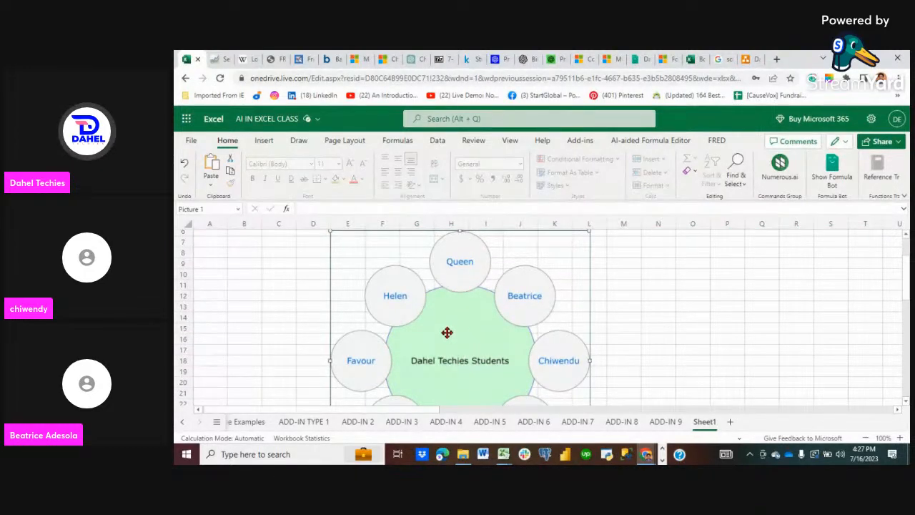
scroll(479, 328, down, 6)
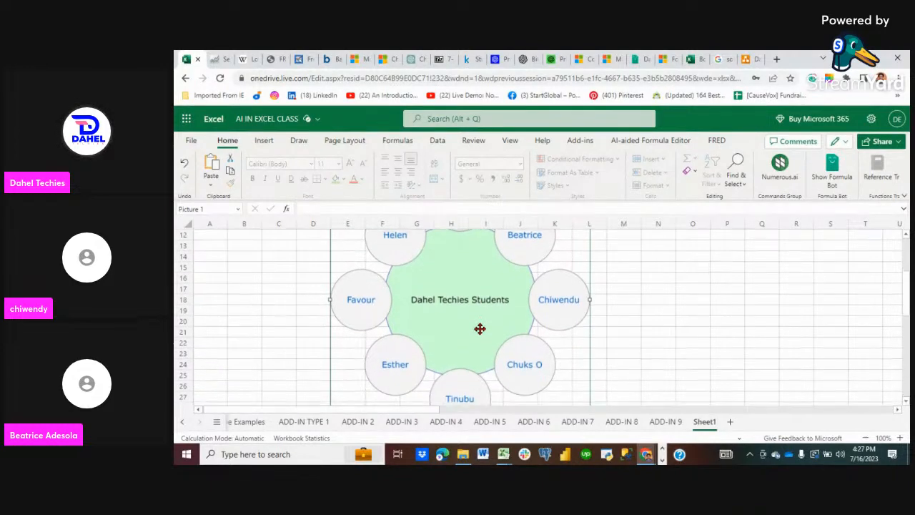
scroll(480, 328, up, 6)
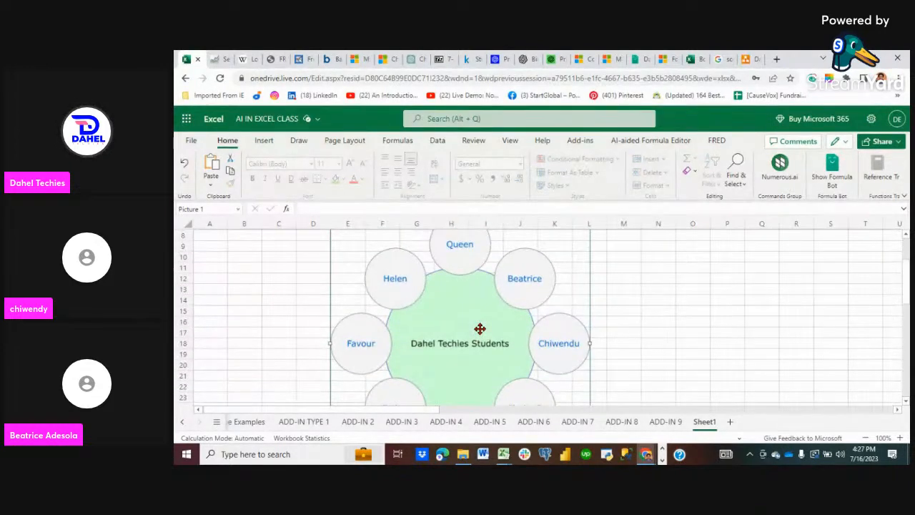
scroll(479, 328, up, 1)
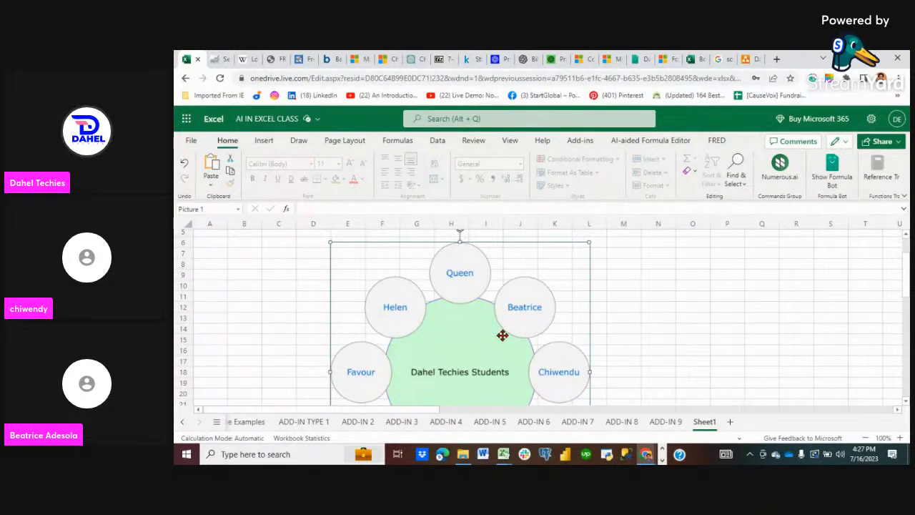
scroll(503, 335, down, 4)
scroll(503, 335, up, 5)
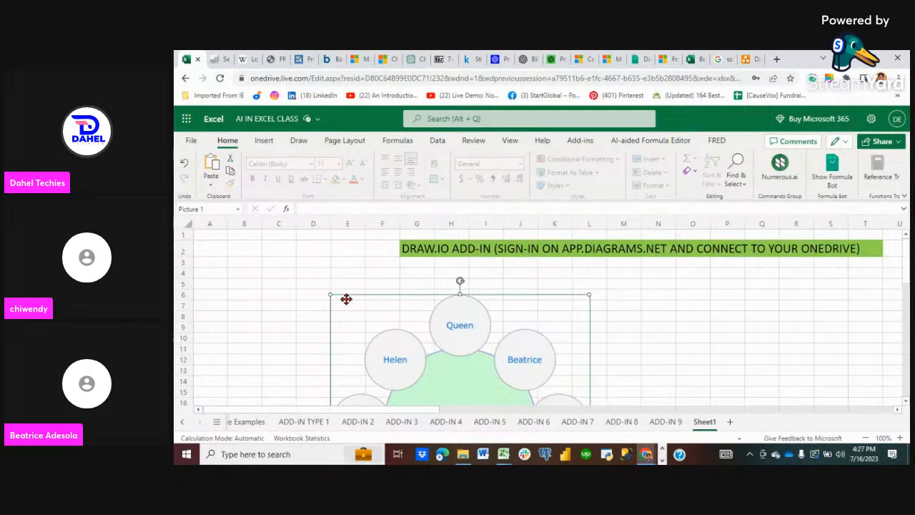
mouse_move(473, 348)
mouse_down()
mouse_move(582, 347)
mouse_move(604, 330)
mouse_move(616, 334)
mouse_up()
scroll(680, 351, down, 3)
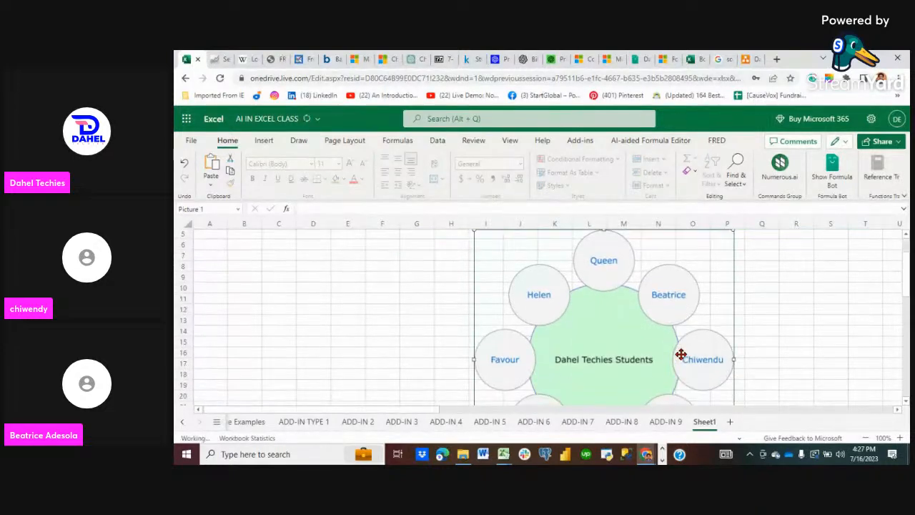
scroll(679, 350, up, 1)
scroll(680, 354, down, 2)
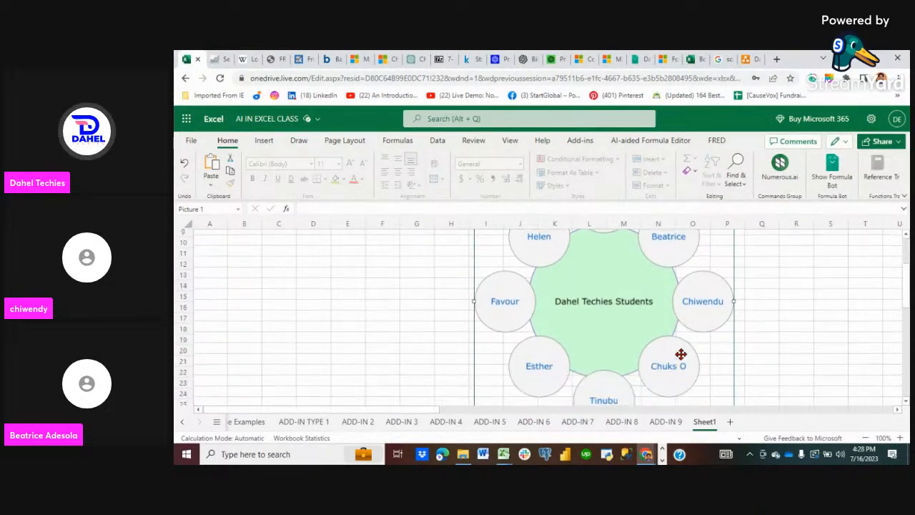
click(373, 325)
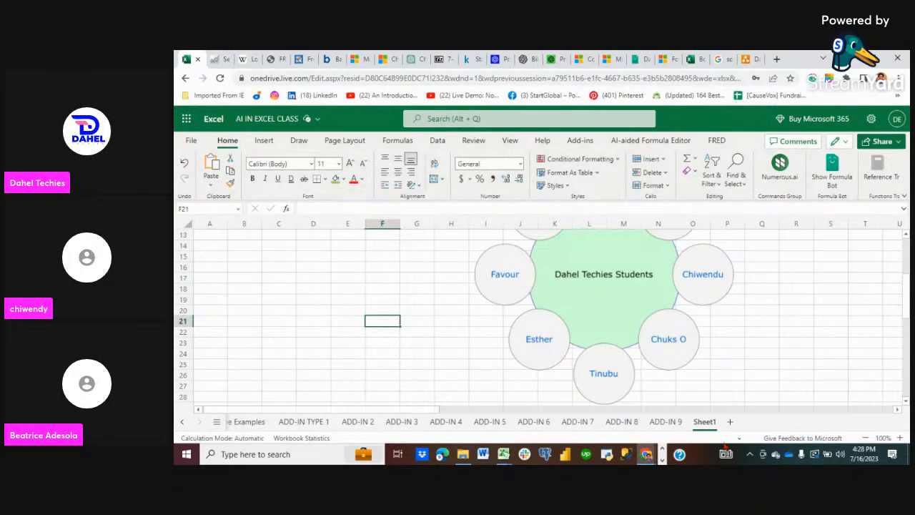
Rename the Sheet1 tab to 'ADD-IN 10'.
double_click(709, 428)
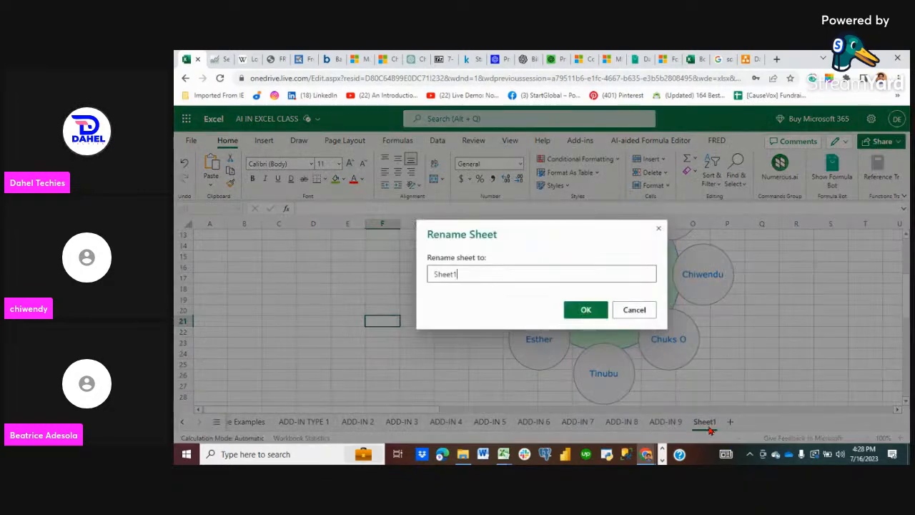
key(BackSpace)
key(BackSpace)
key(BackSpace)
key(BackSpace)
key(BackSpace)
key(BackSpace)
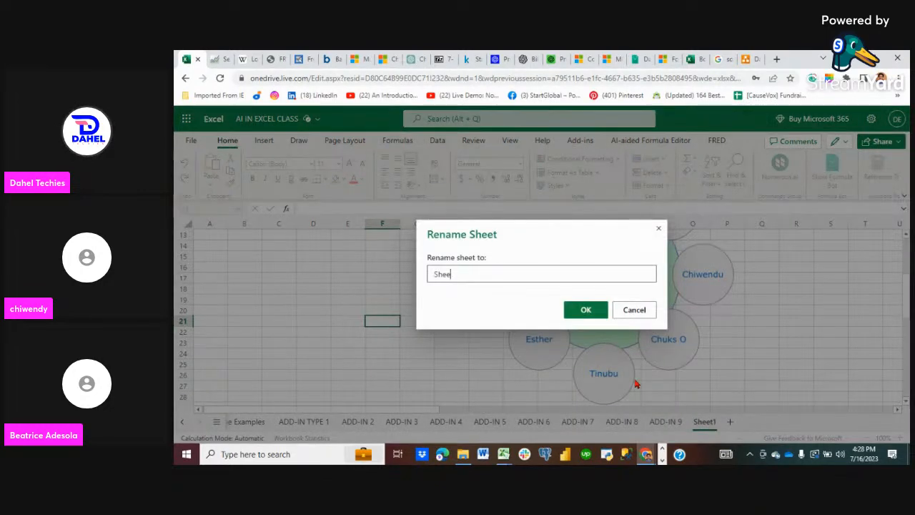
text(ADD)
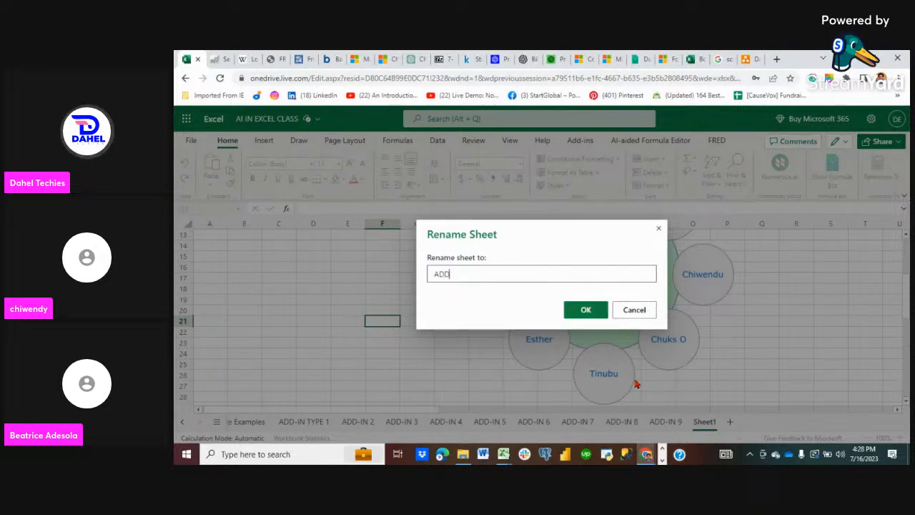
text(-10)
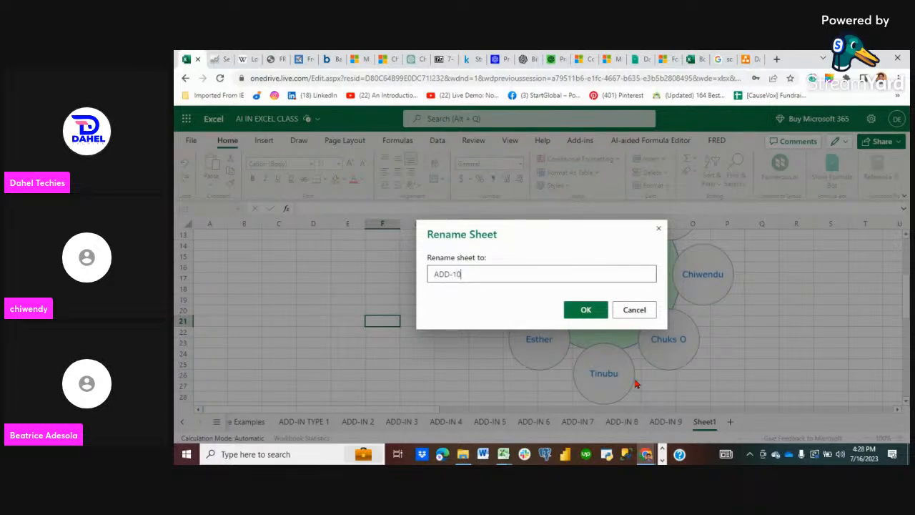
text(IN 10)
key(Return)
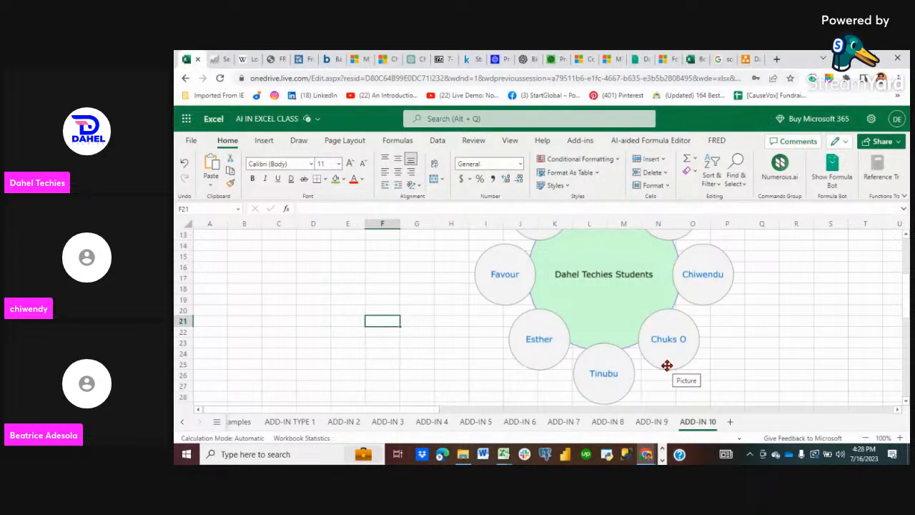
Add a new blank Sheet1 after ADD-IN 10 and select cell G4.
click(729, 422)
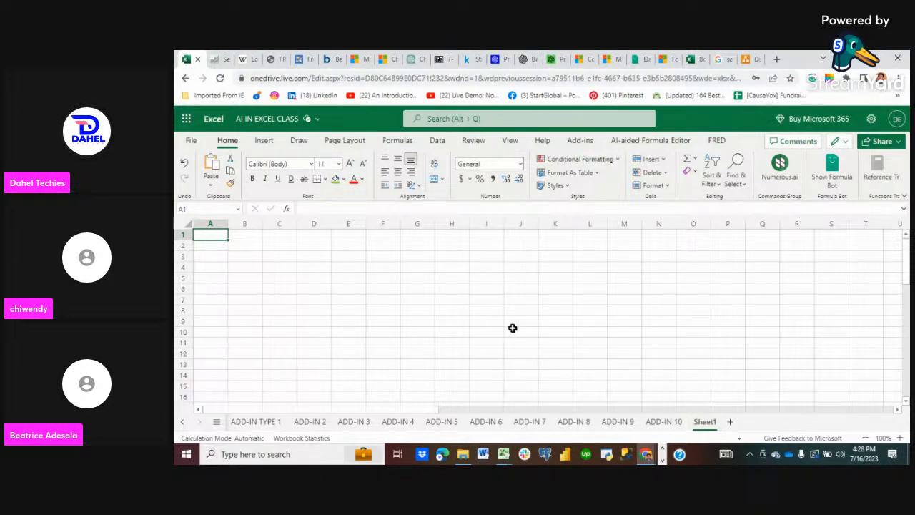
click(406, 264)
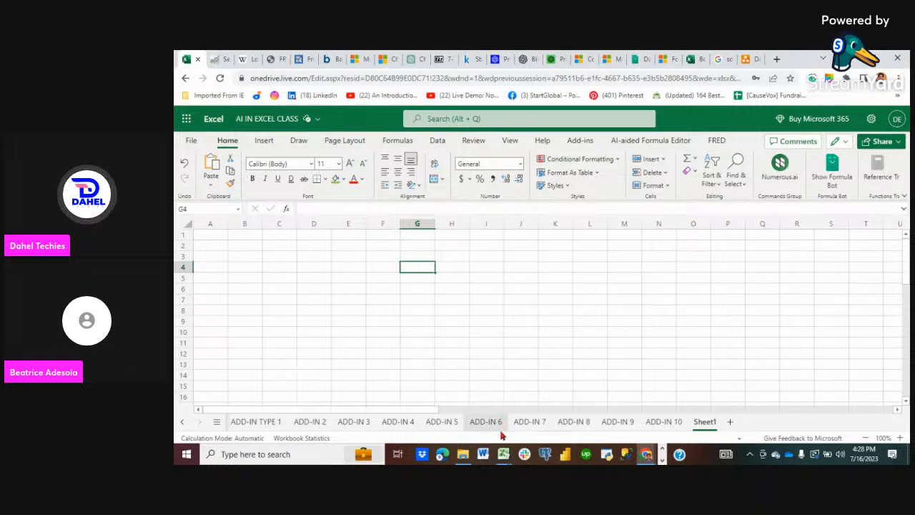
mouse_move(502, 455)
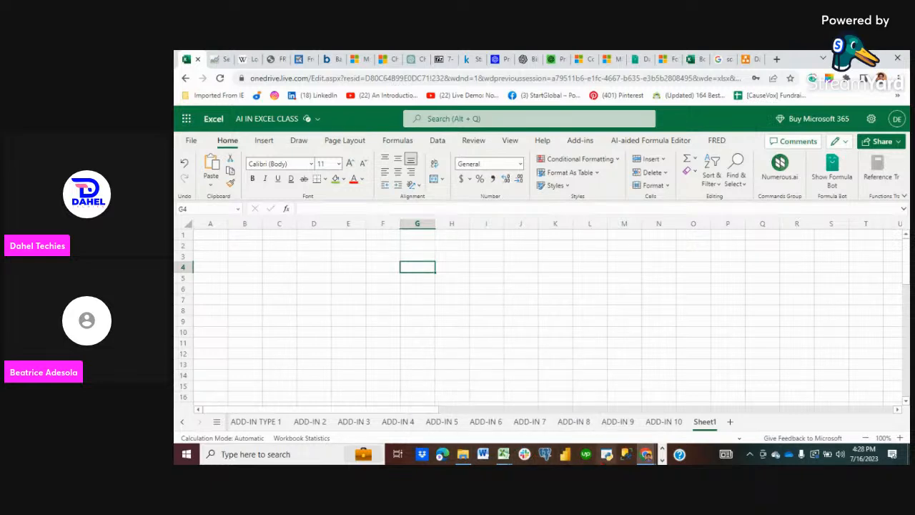
mouse_move(646, 456)
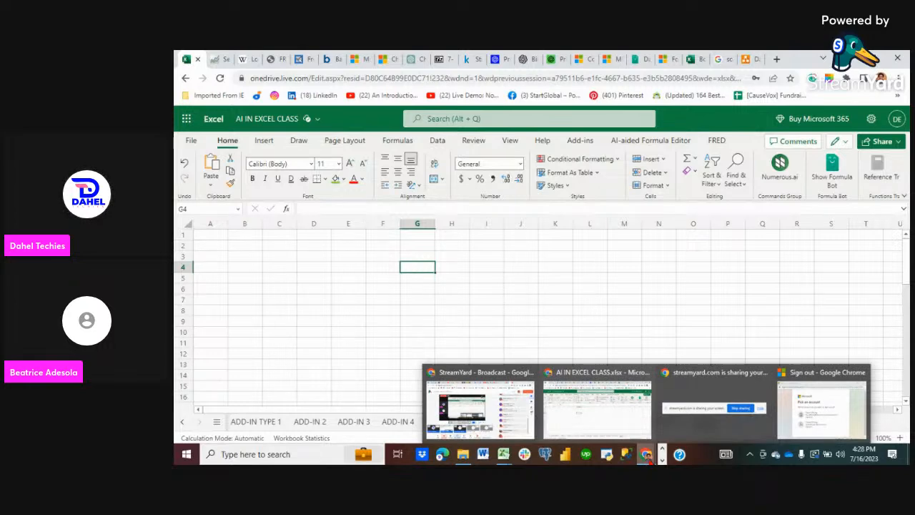
Add the third and fourth guests to the StreamYard broadcast, then bring the Excel workbook forward.
click(477, 409)
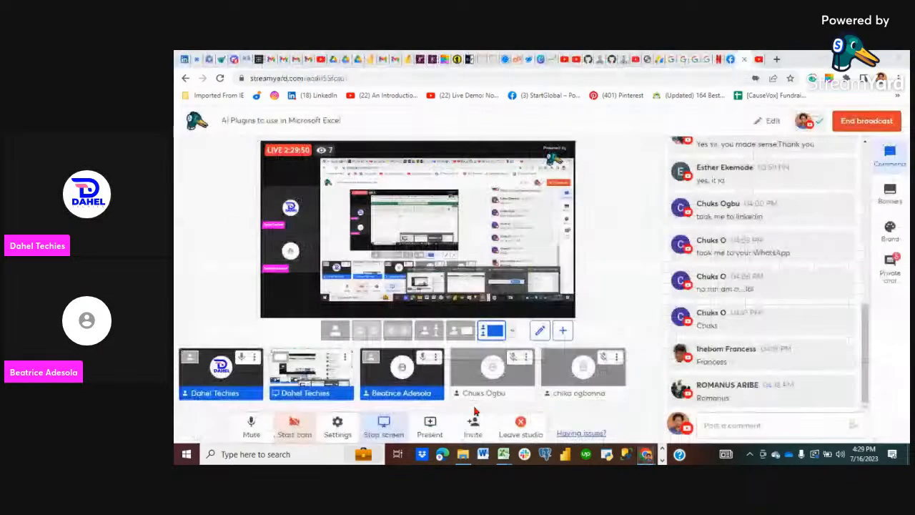
click(501, 381)
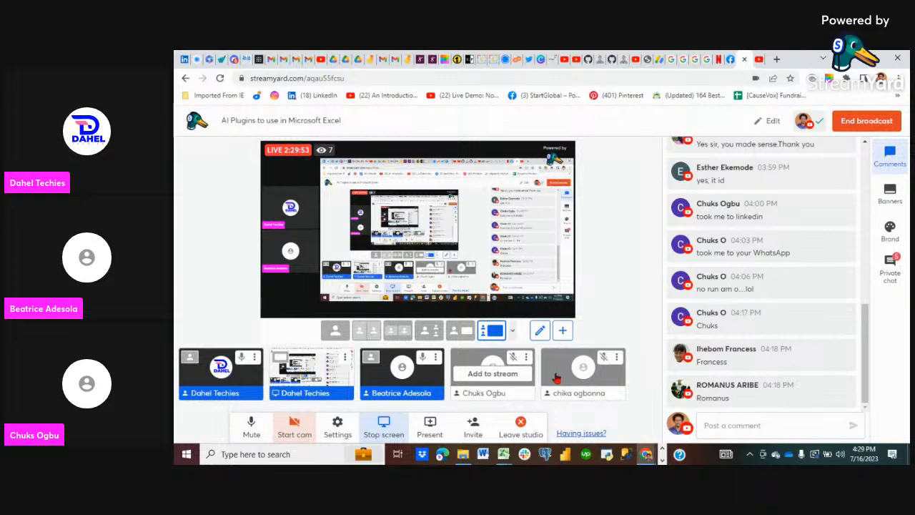
click(579, 374)
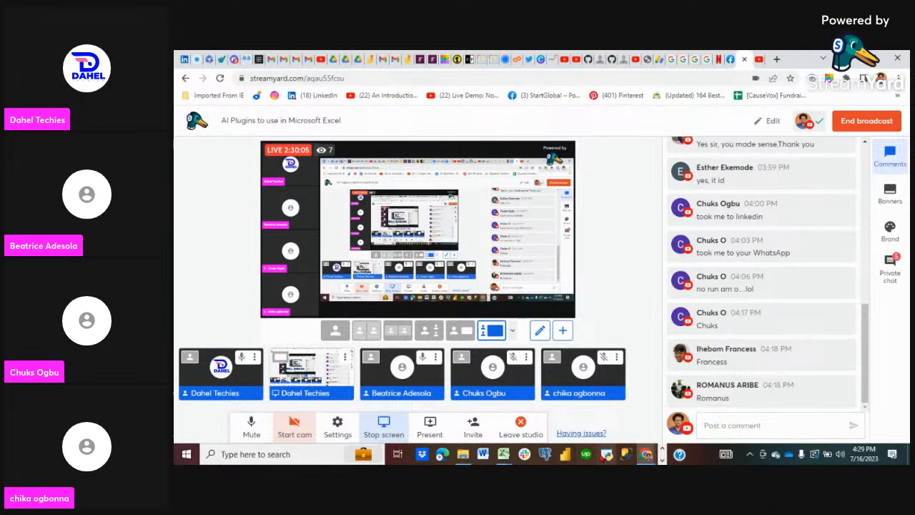
mouse_move(643, 454)
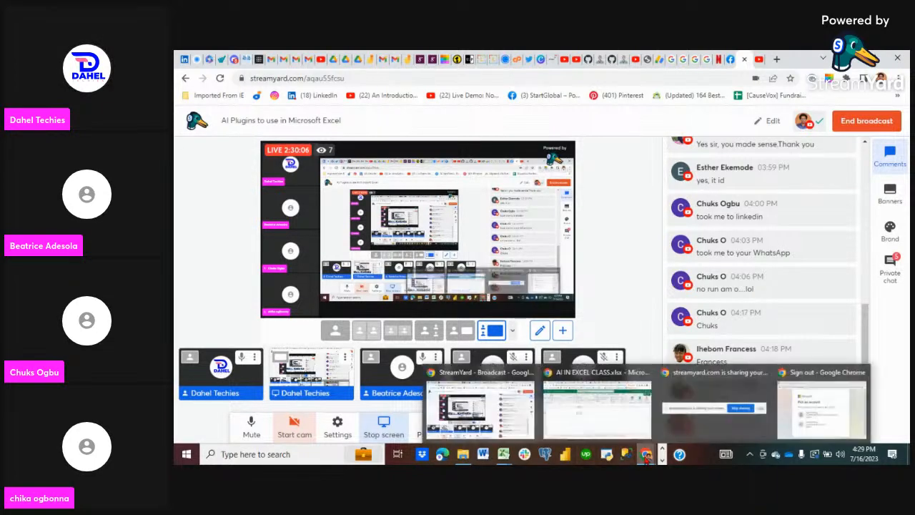
click(613, 413)
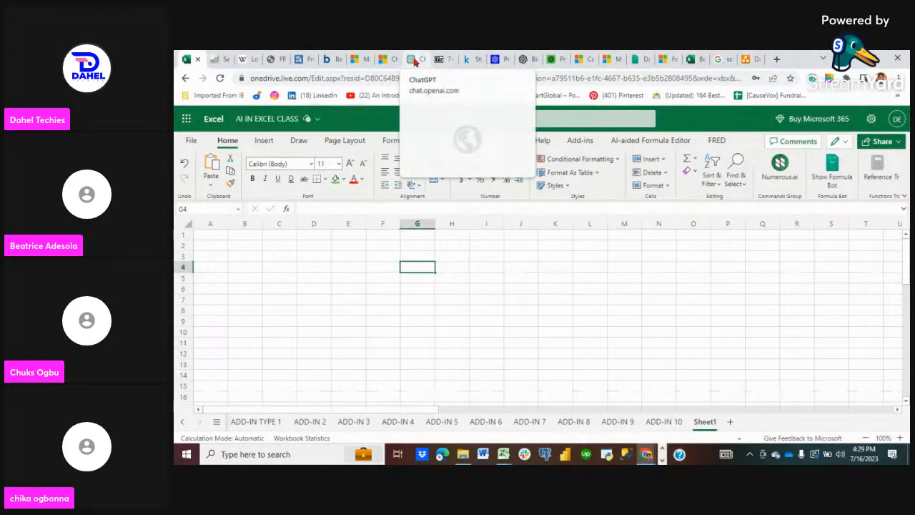
In ChatGPT, dismiss the plan notice and send 'Give me a list of US States'.
click(414, 60)
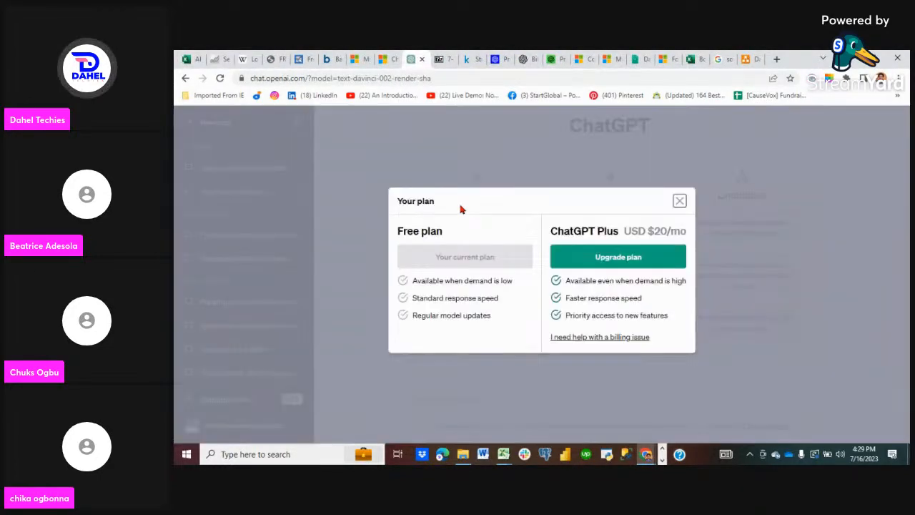
click(680, 201)
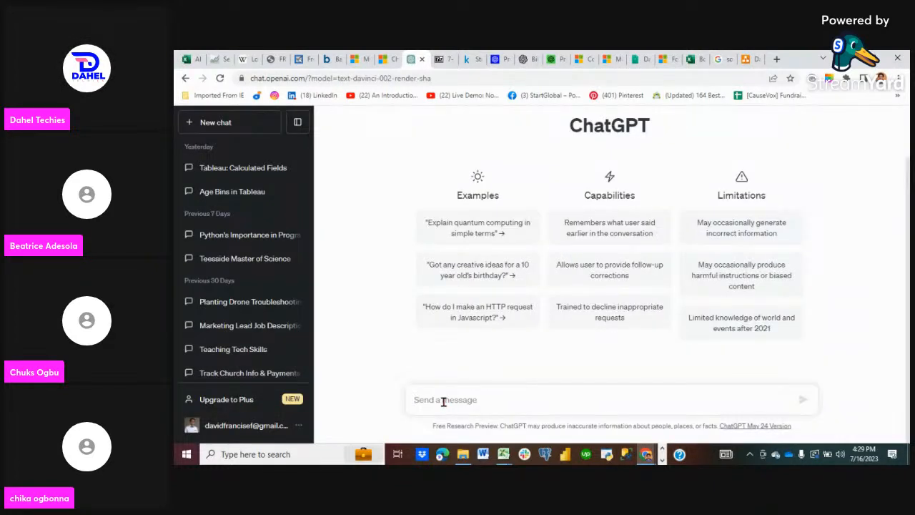
text(Give)
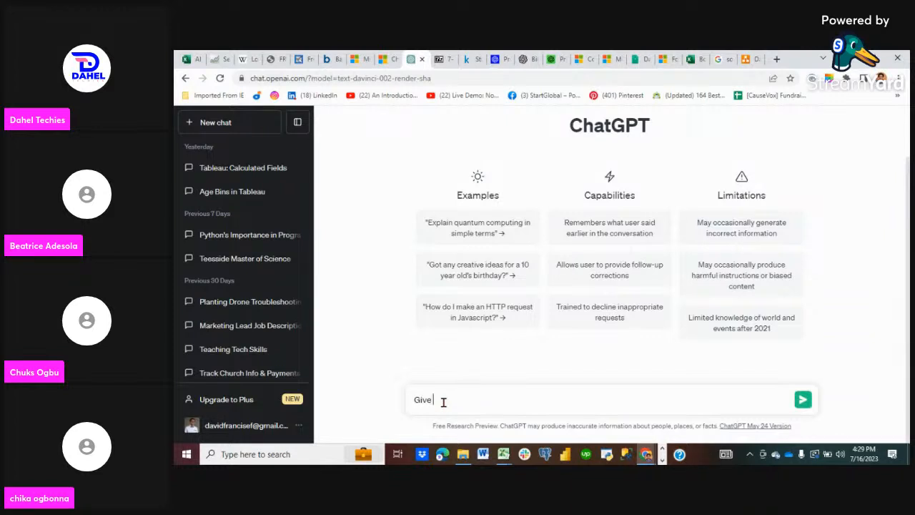
text( me a list of US)
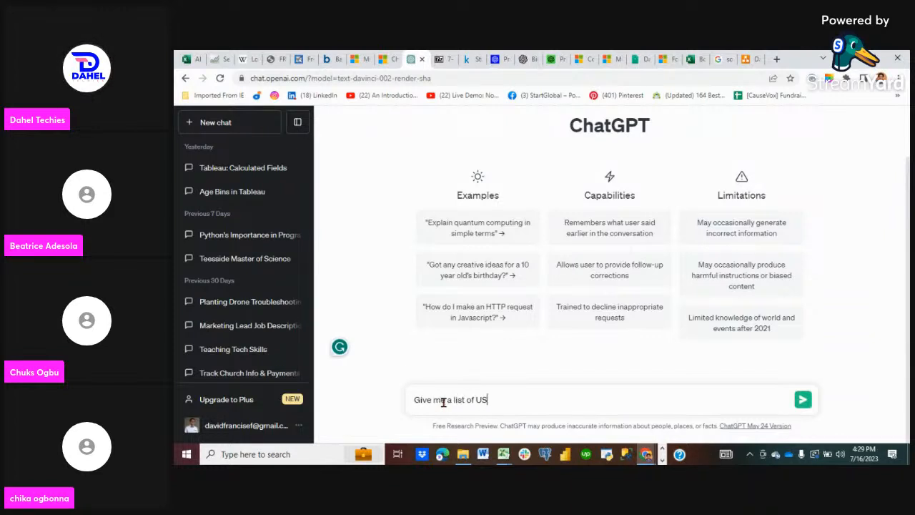
text( S)
key(Return)
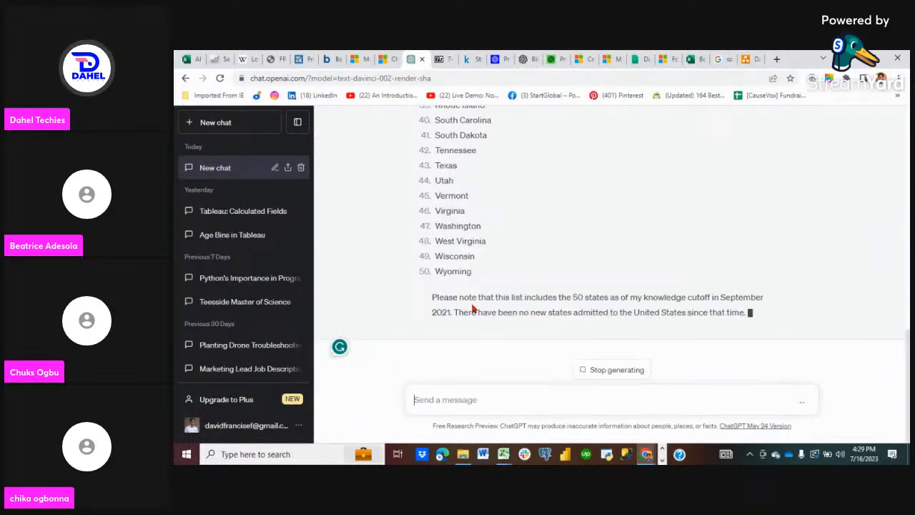
Select and copy the 50 US state names from the reply, then return to Excel.
scroll(470, 303, up, 3)
scroll(471, 303, up, 5)
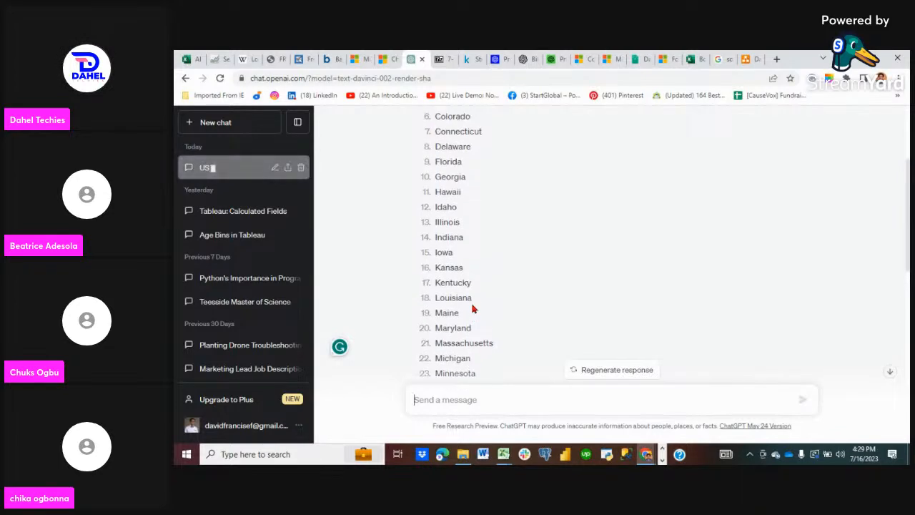
scroll(471, 307, up, 2)
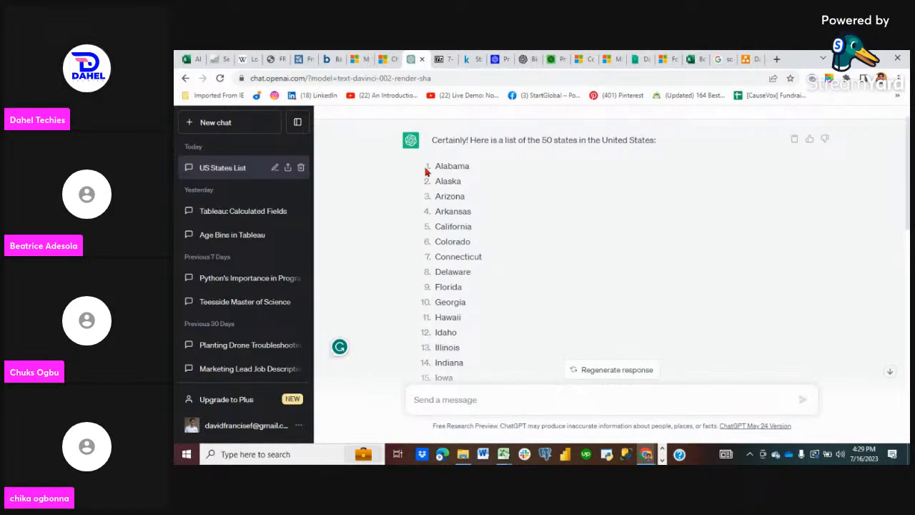
drag(425, 172, 479, 217)
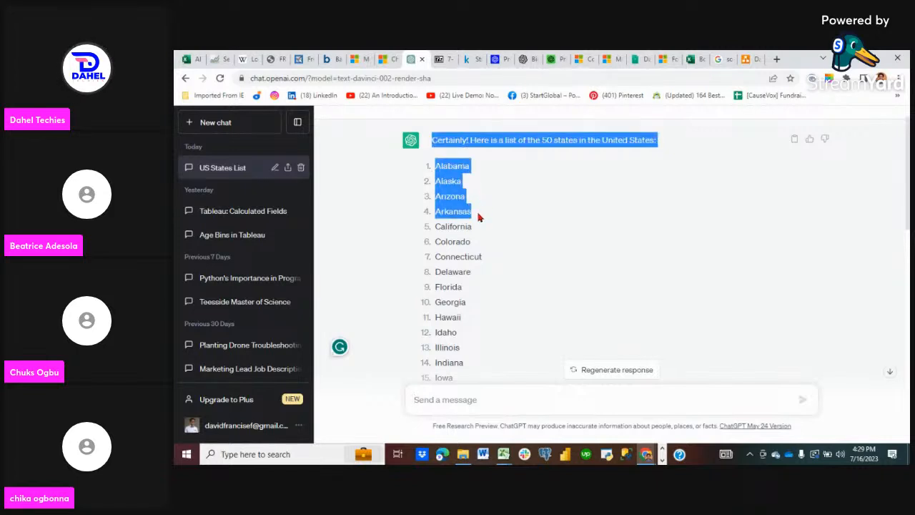
click(422, 179)
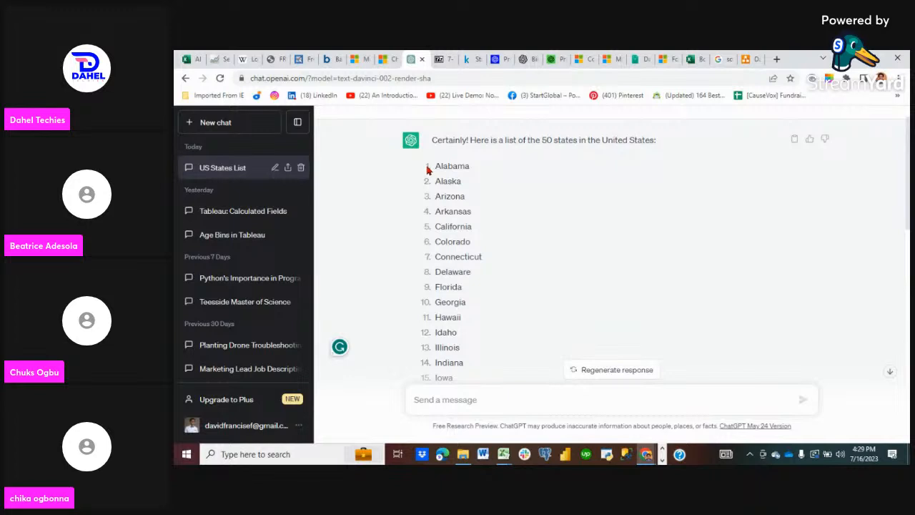
drag(437, 166, 462, 373)
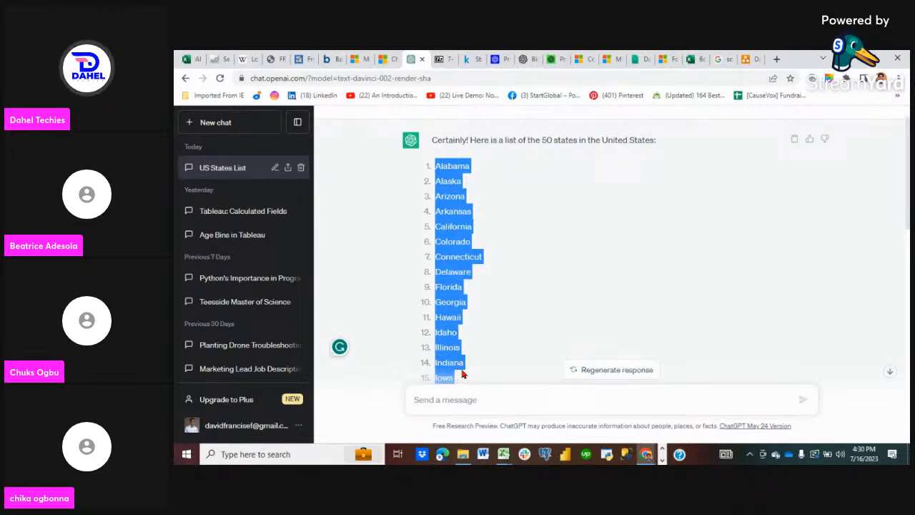
click(439, 315)
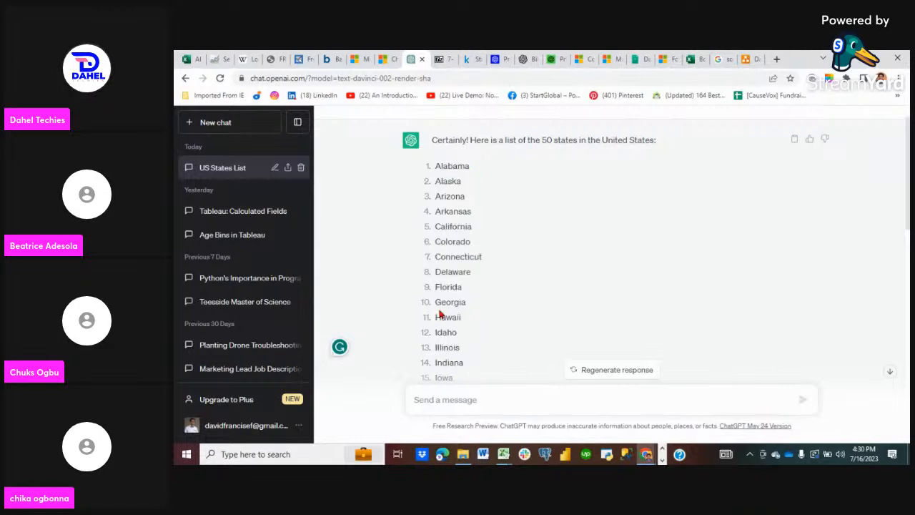
scroll(493, 313, down, 5)
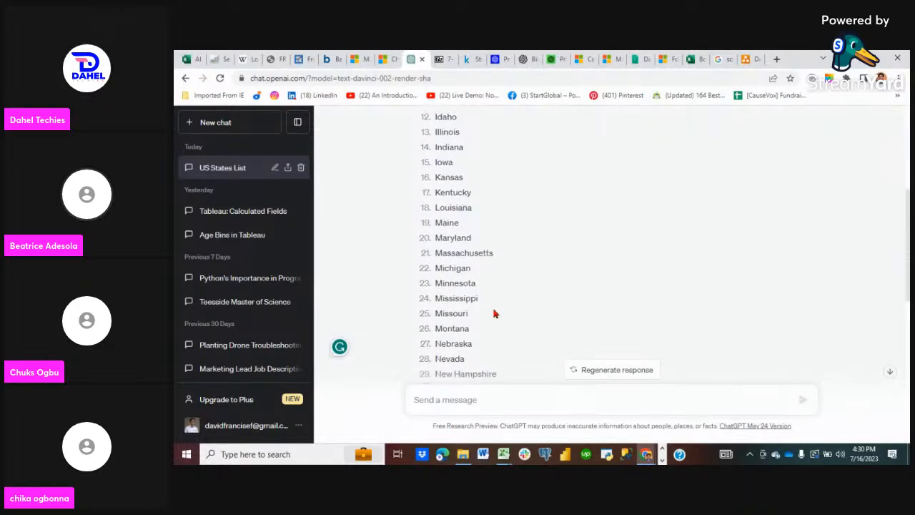
scroll(493, 313, down, 4)
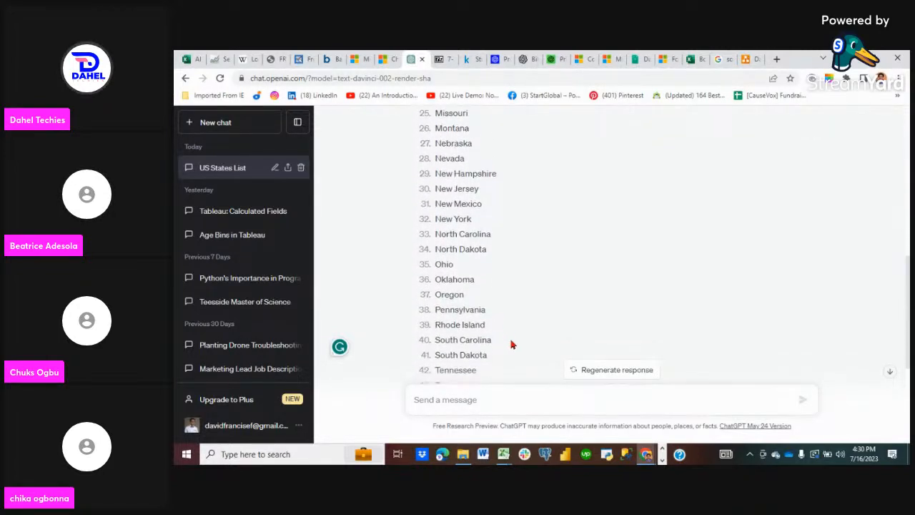
scroll(512, 345, down, 4)
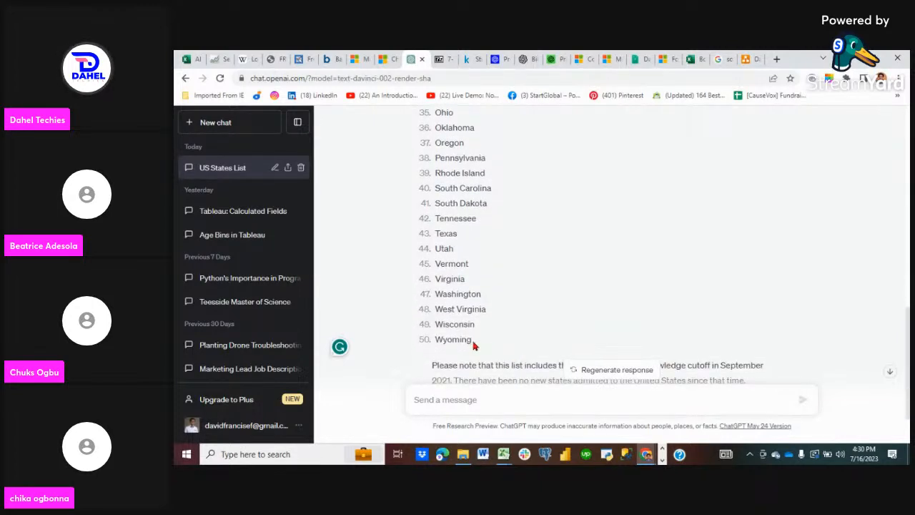
drag(472, 343, 437, 144)
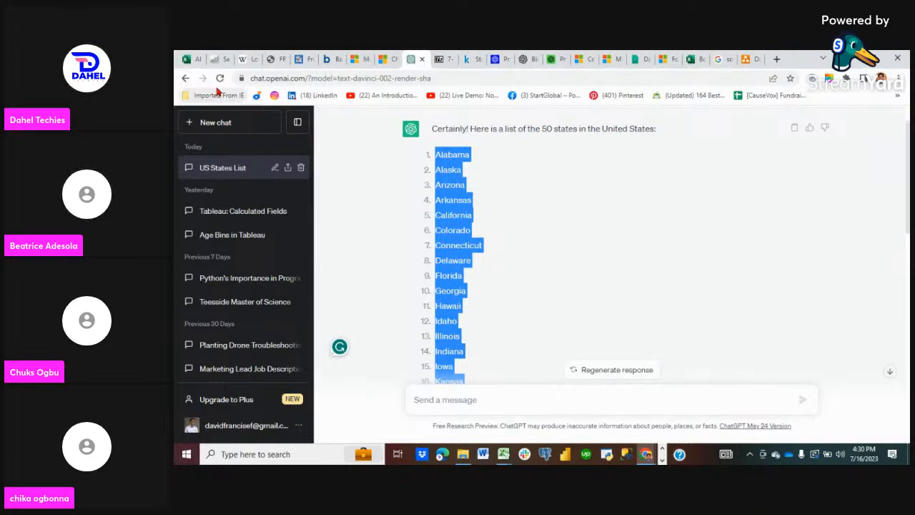
click(195, 62)
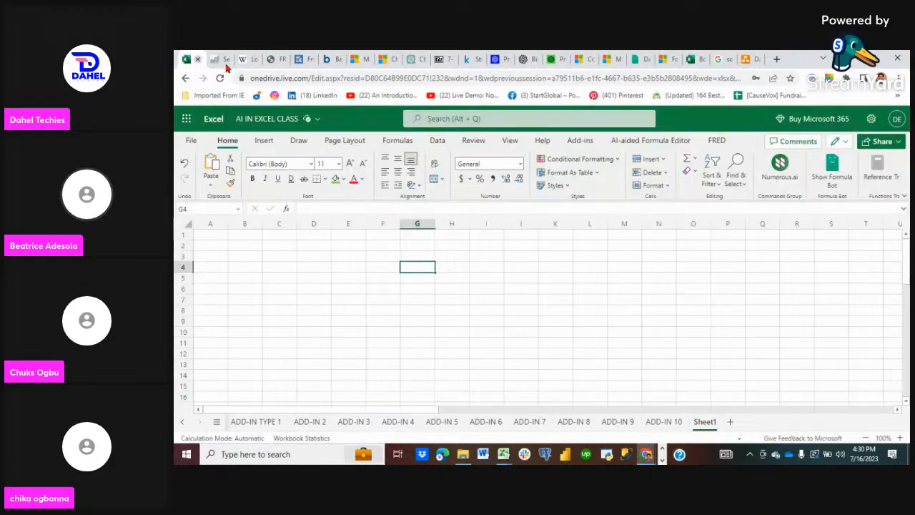
Paste the US states list at B5 and check Alabama and Alaska landed in C5 and C6.
click(247, 280)
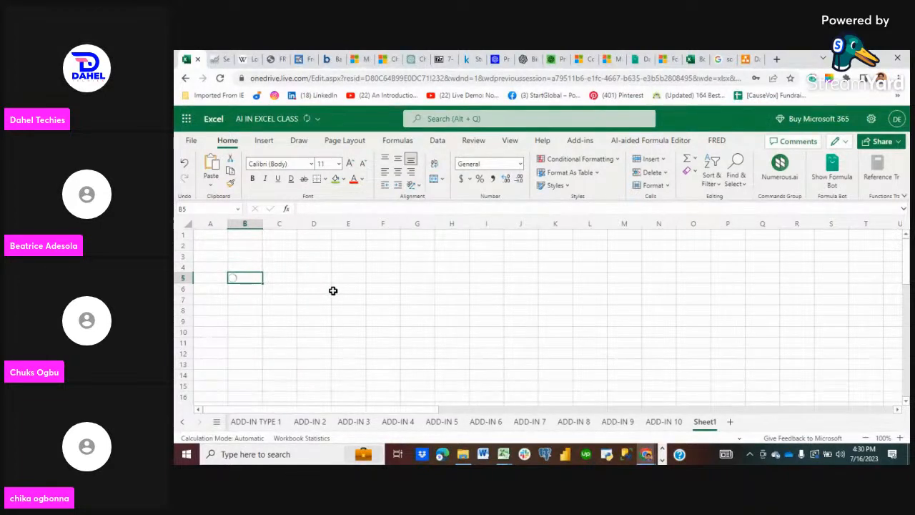
click(398, 287)
click(271, 278)
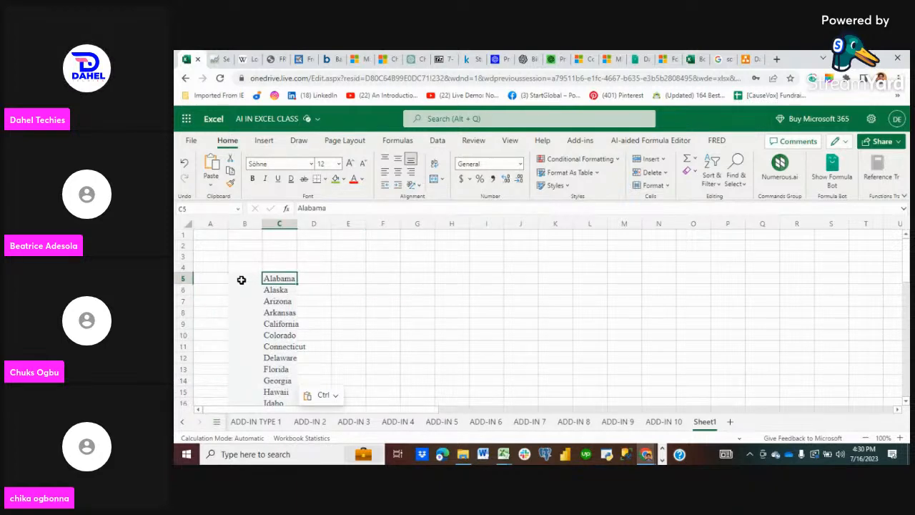
click(242, 279)
click(257, 291)
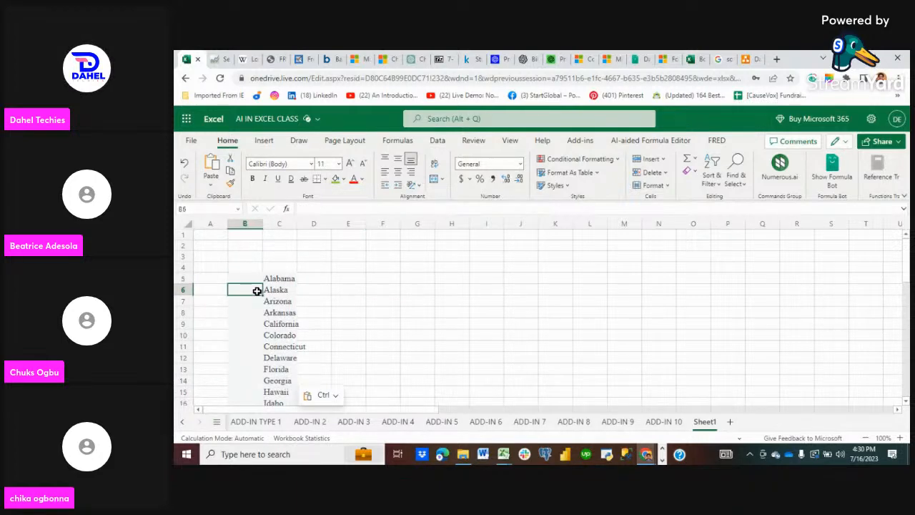
click(276, 289)
drag(276, 302, 302, 384)
Review the pasted list down to Rhode Island and South Carolina in rows 43–44.
click(237, 269)
scroll(319, 335, down, 2)
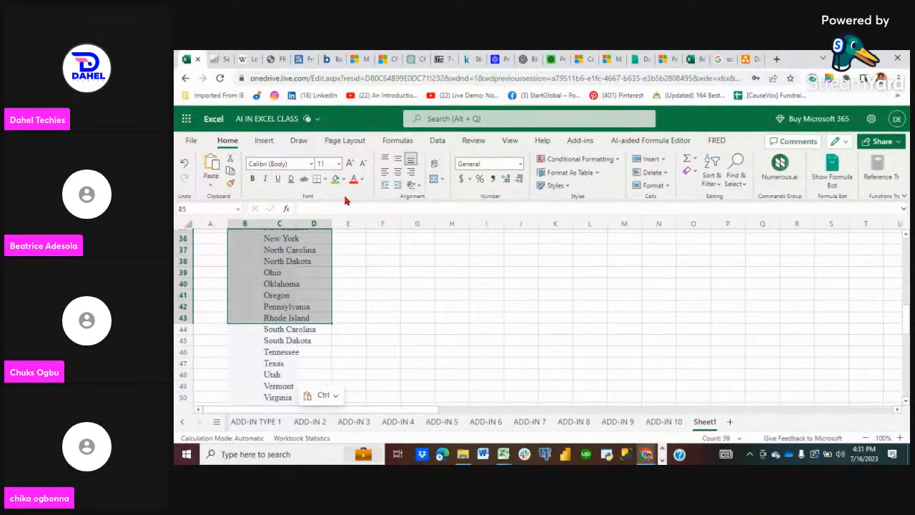
click(345, 287)
click(310, 319)
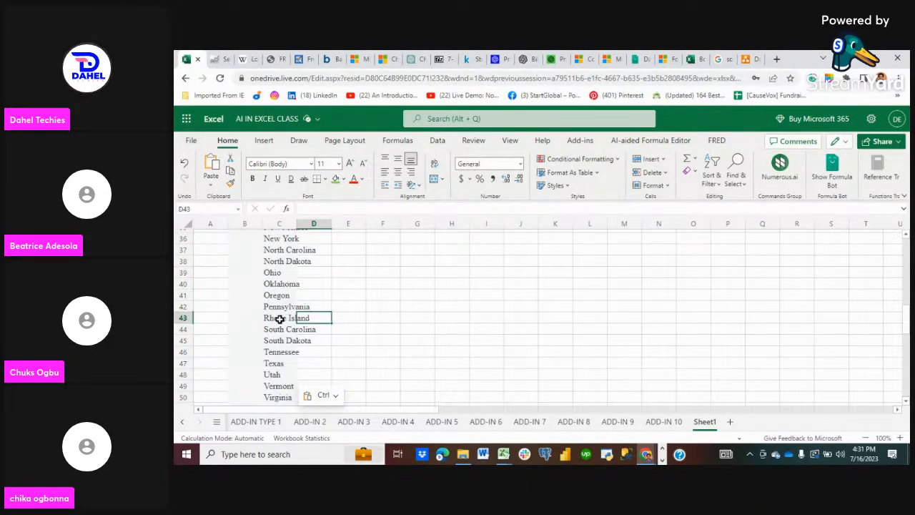
click(255, 320)
click(289, 324)
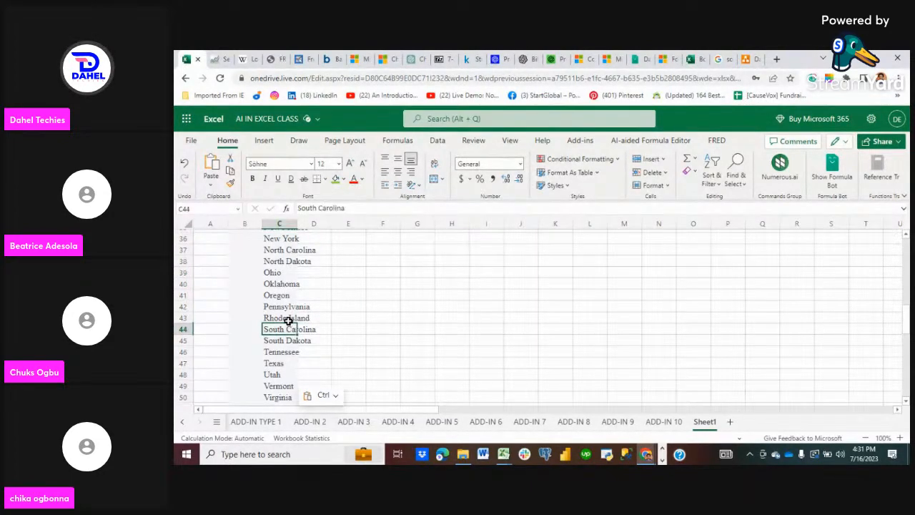
click(276, 317)
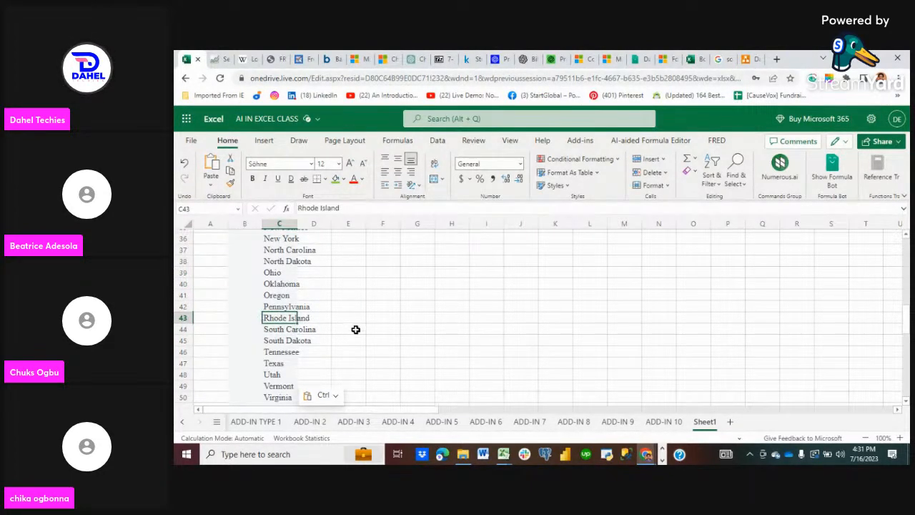
scroll(356, 330, up, 10)
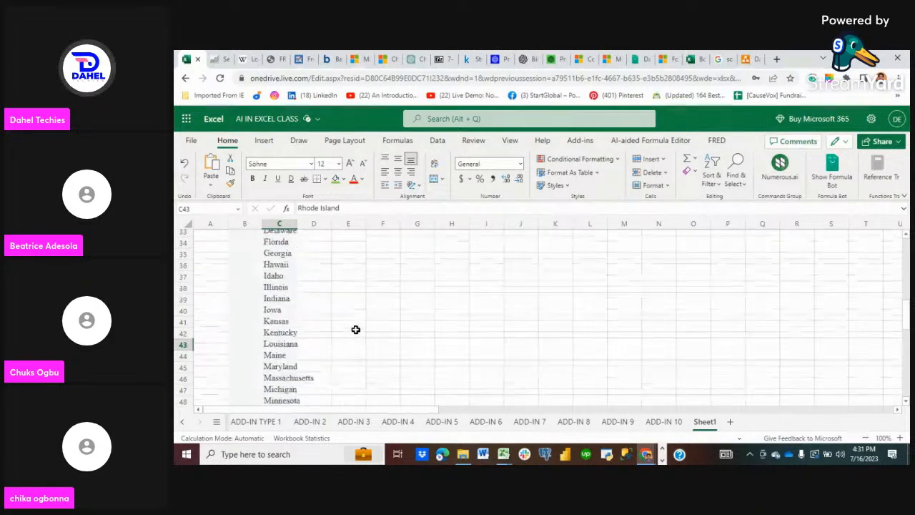
scroll(355, 329, down, 1)
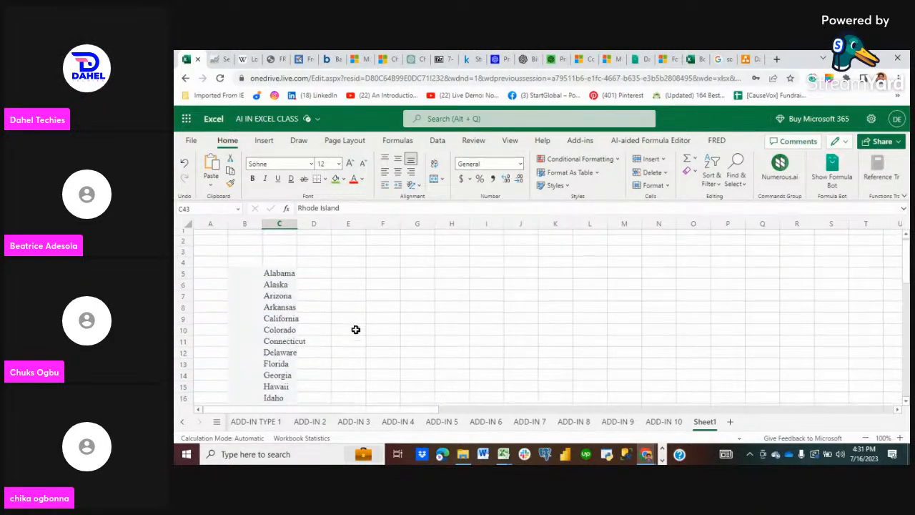
click(264, 141)
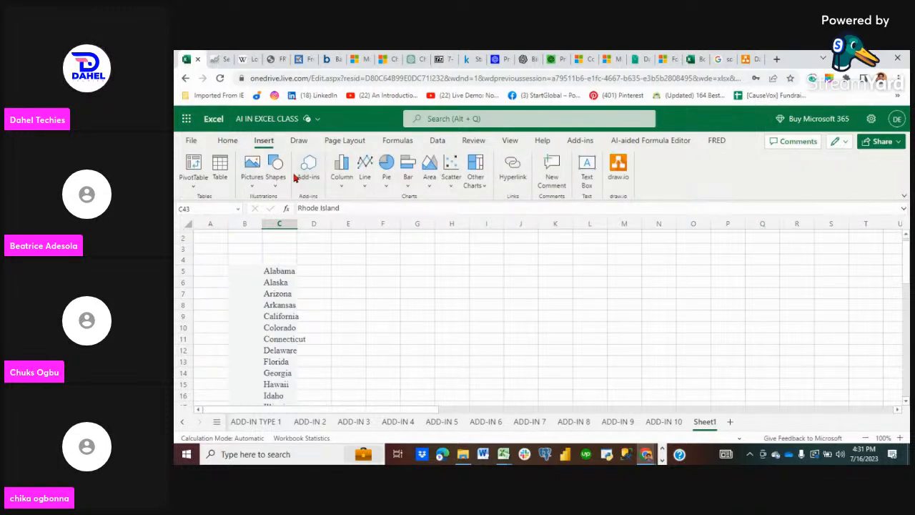
Search the add-in store for 'bing maps' and add Bing Maps, accepting its license terms.
click(308, 169)
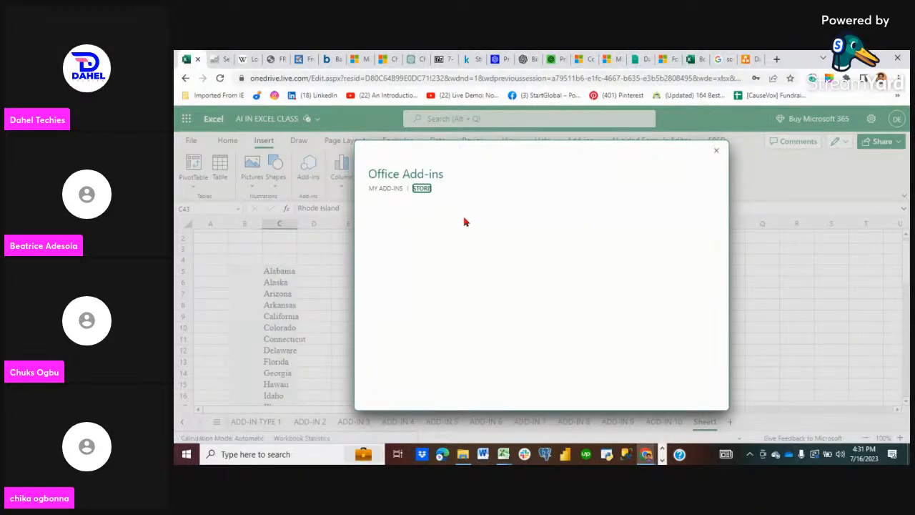
click(402, 242)
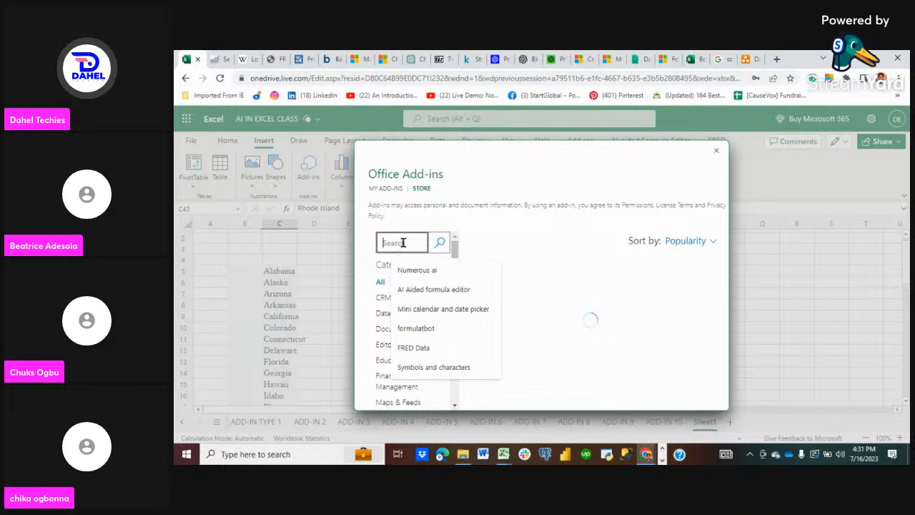
text(bing maps)
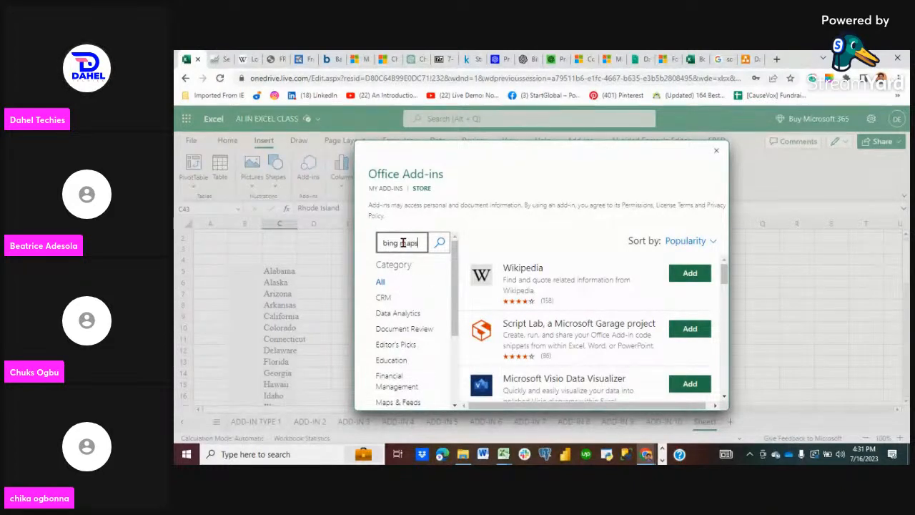
key(Return)
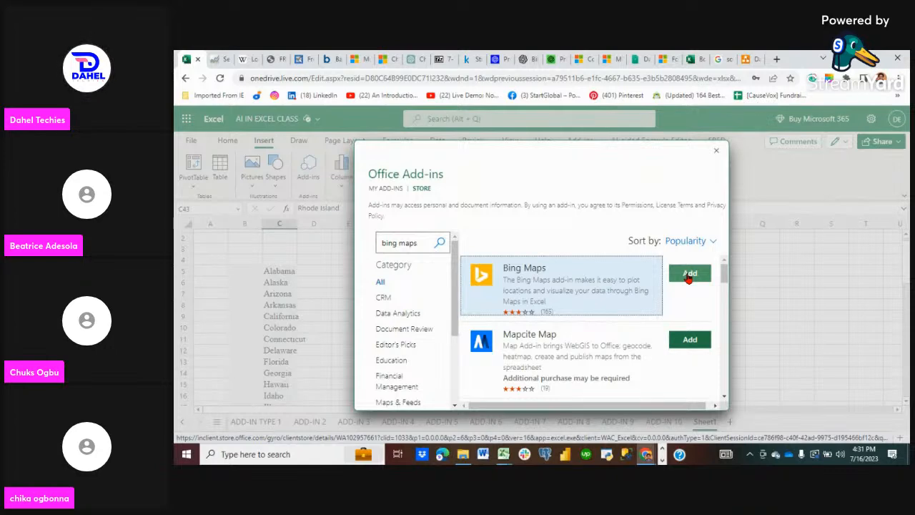
drag(453, 246, 451, 312)
scroll(451, 313, up, 1)
scroll(451, 312, down, 1)
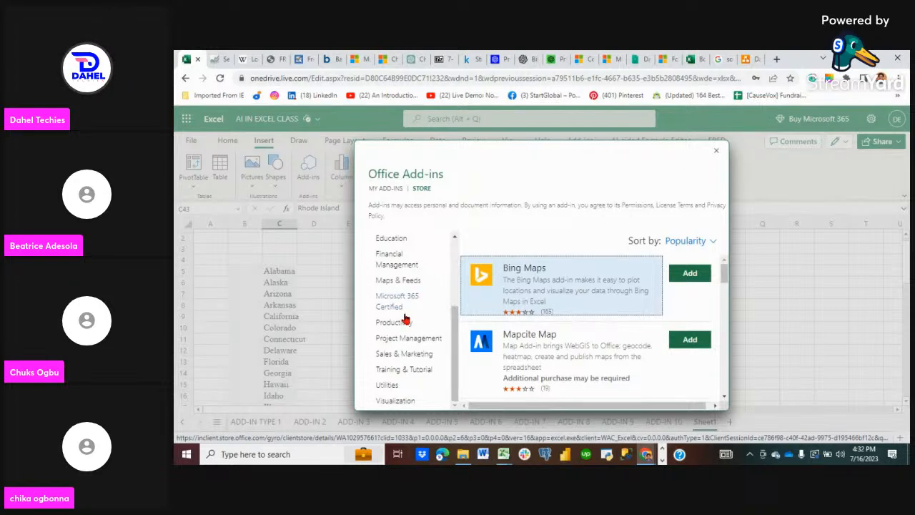
click(686, 275)
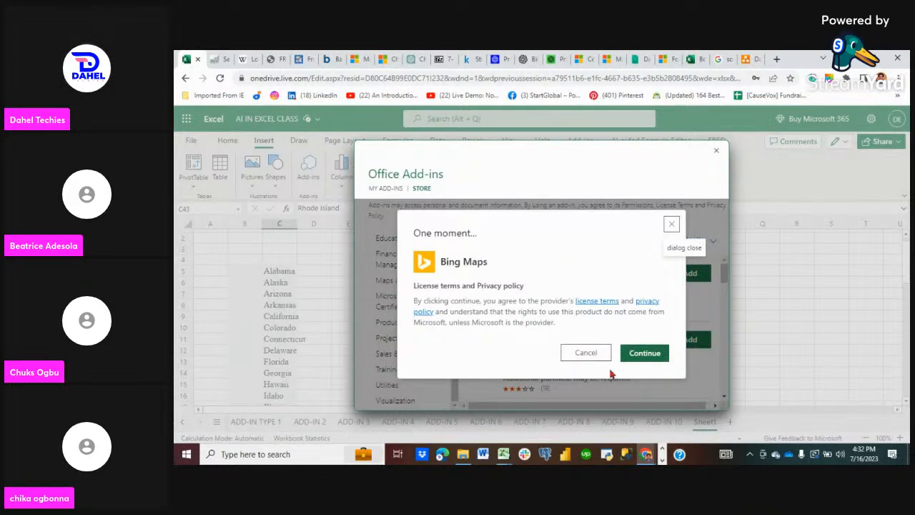
click(641, 353)
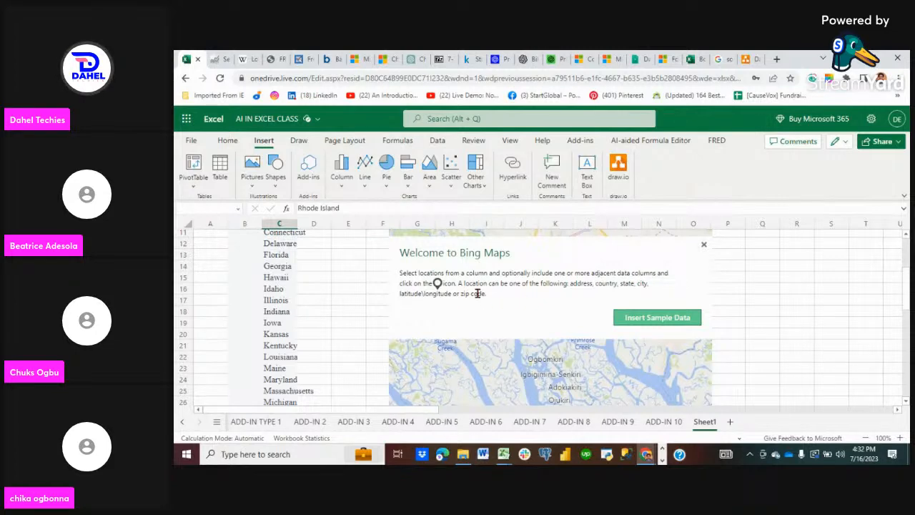
Try inserting Bing Maps sample data, which fails for lack of a blank 8x3 area.
scroll(517, 308, down, 5)
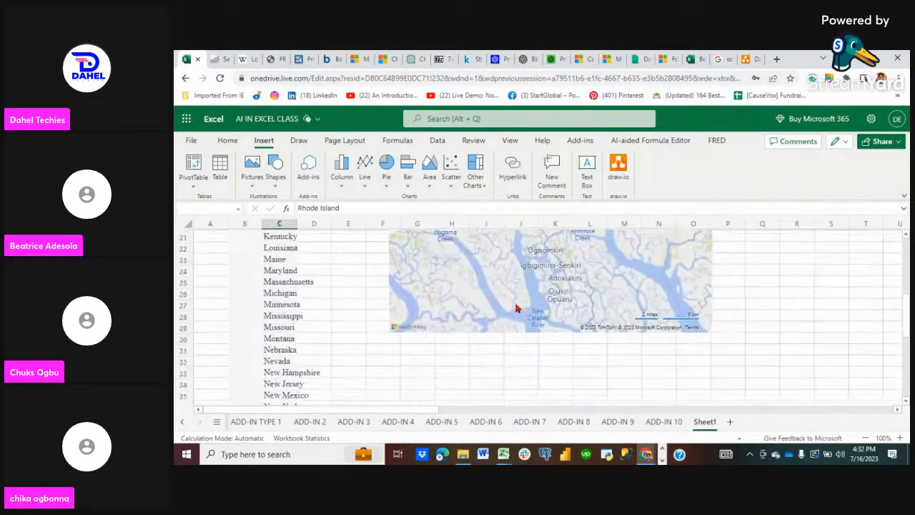
scroll(565, 344, up, 4)
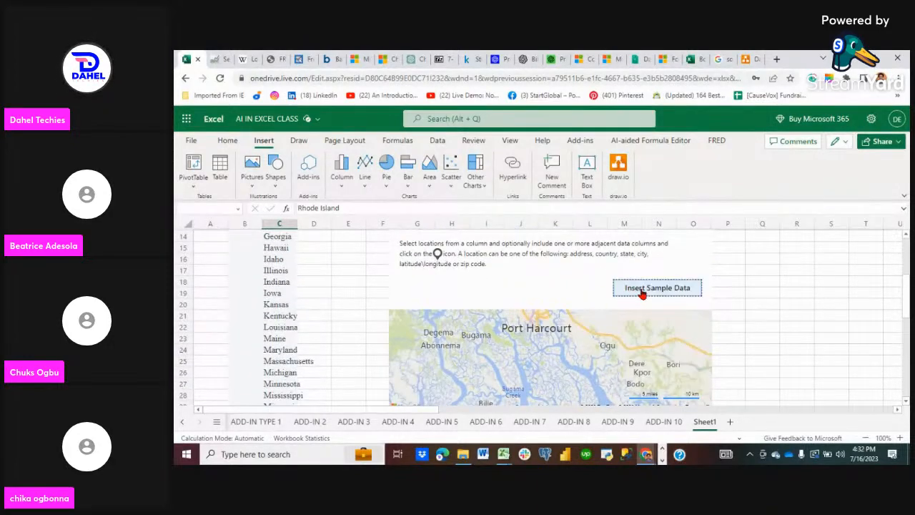
click(645, 288)
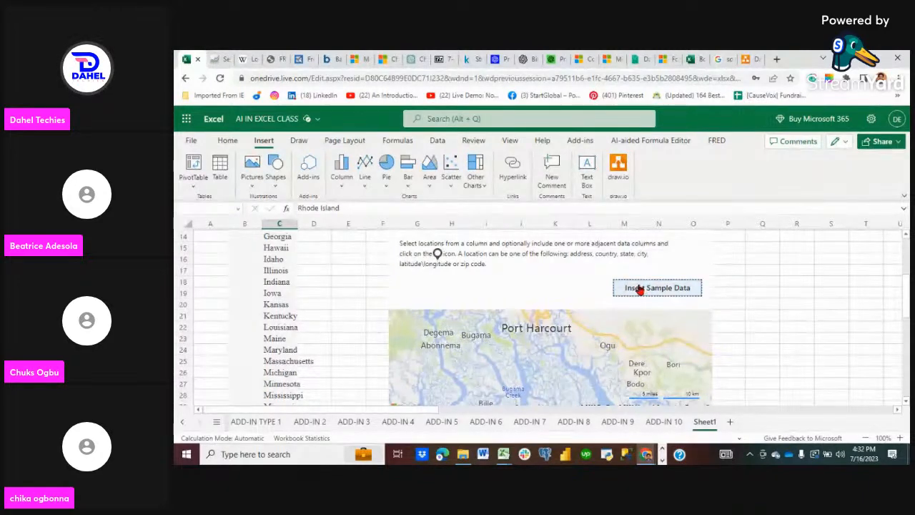
click(640, 288)
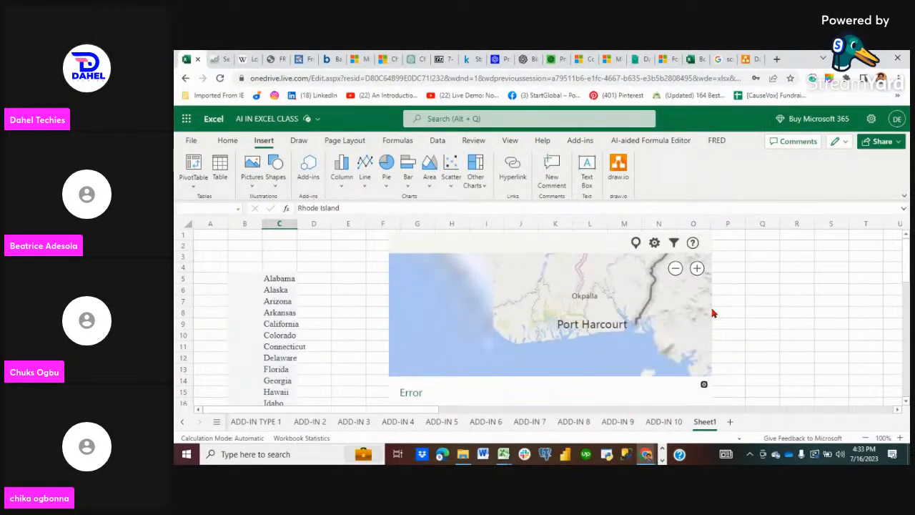
scroll(783, 323, down, 3)
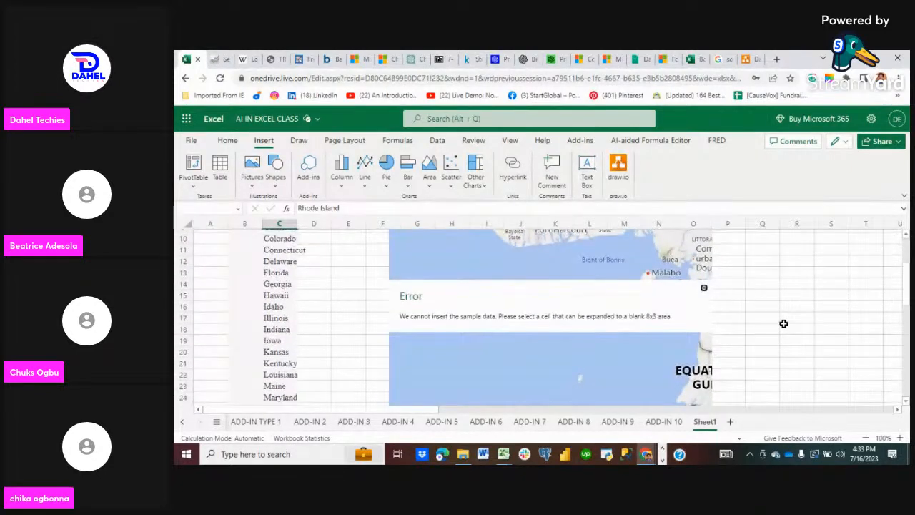
scroll(783, 323, down, 3)
scroll(783, 323, up, 2)
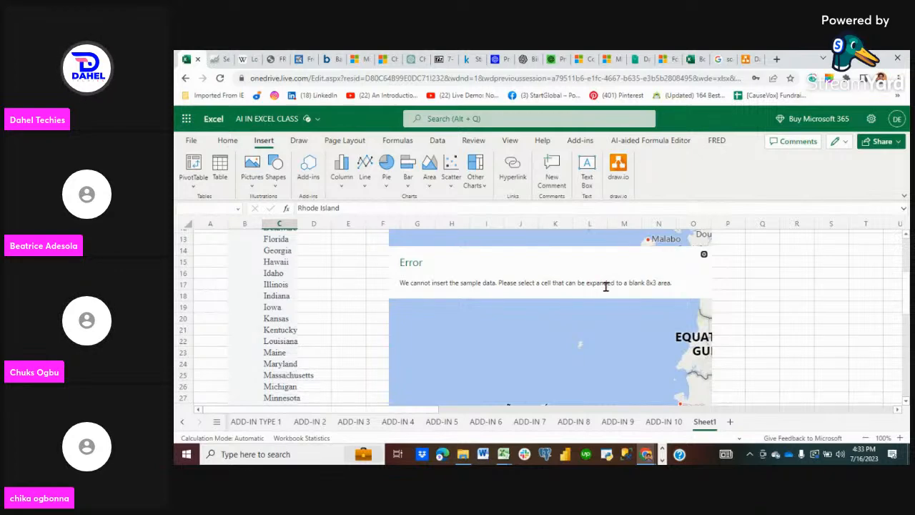
scroll(288, 313, up, 4)
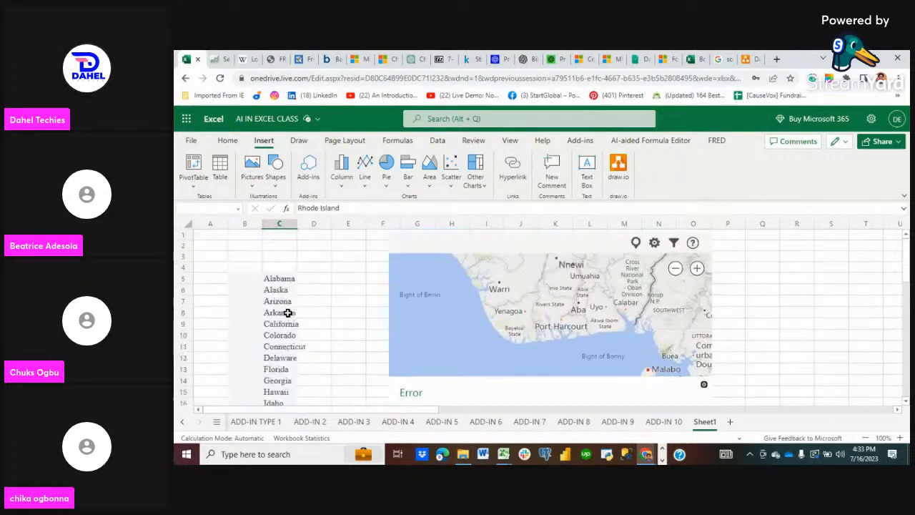
Select the state names and dismiss the Bing Maps error message.
click(275, 277)
drag(275, 276, 289, 390)
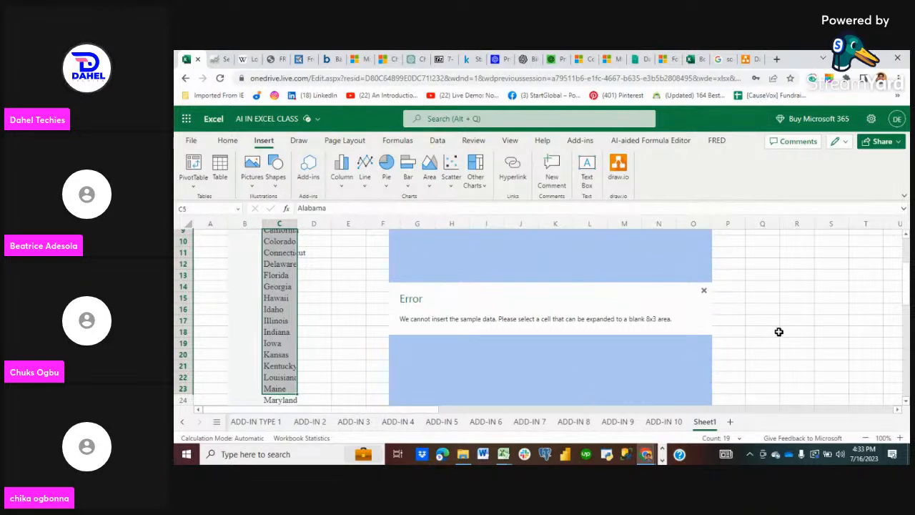
scroll(777, 330, up, 3)
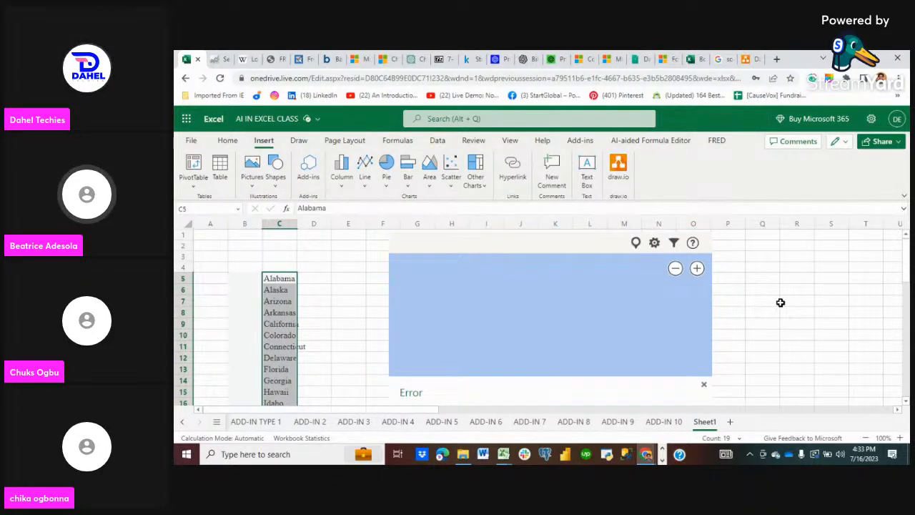
scroll(357, 321, down, 2)
scroll(357, 320, up, 2)
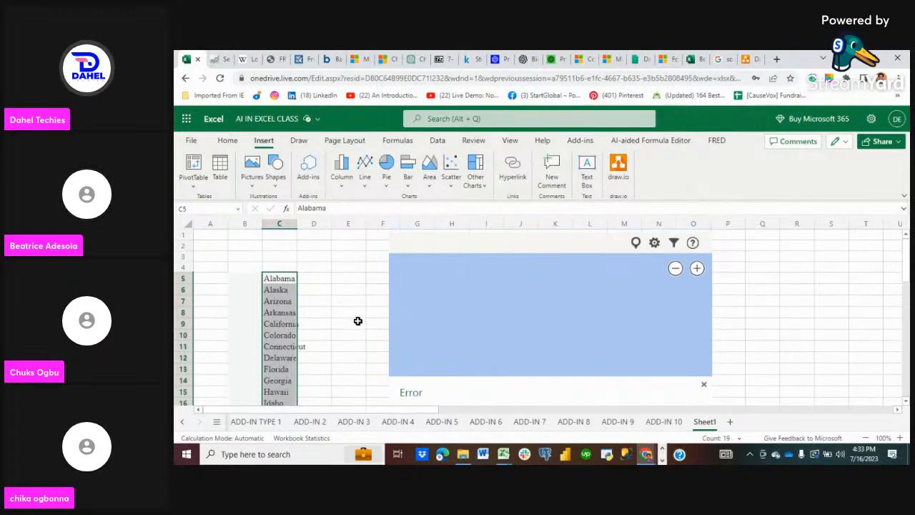
click(704, 385)
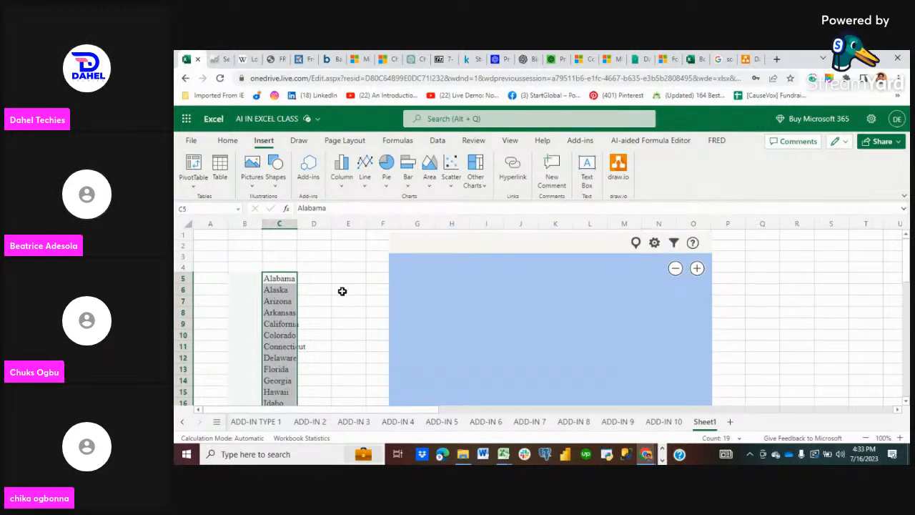
scroll(341, 304, down, 2)
scroll(340, 303, up, 2)
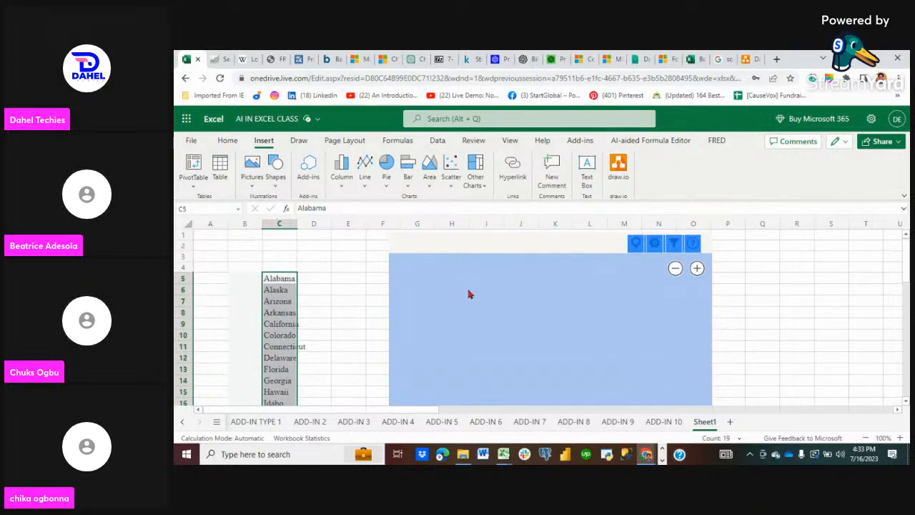
click(343, 257)
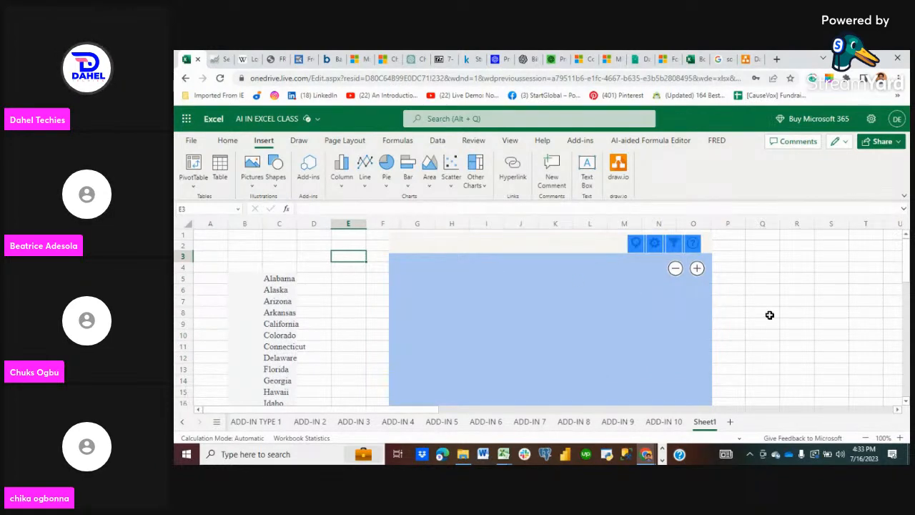
Select C5:C15, Alabama through Hawaii, so Bing Maps plots them as pins.
scroll(766, 315, down, 7)
scroll(769, 316, up, 7)
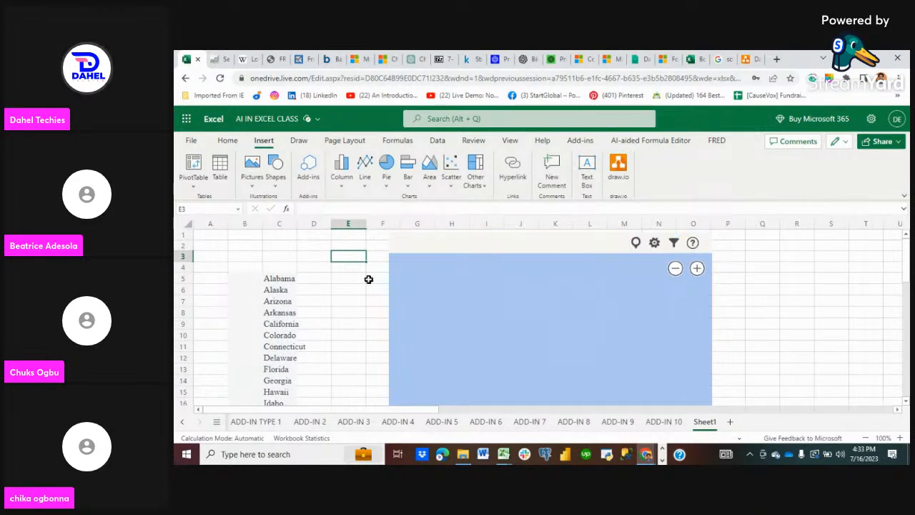
drag(279, 280, 530, 395)
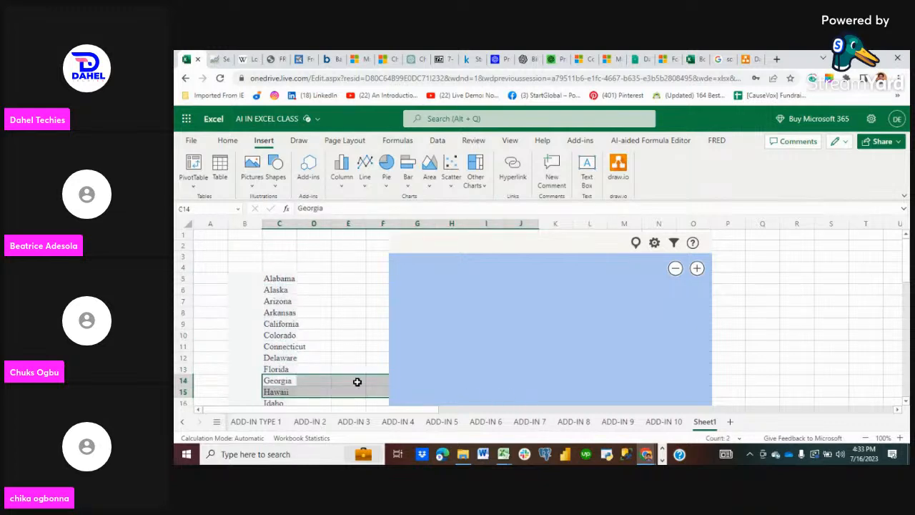
click(653, 243)
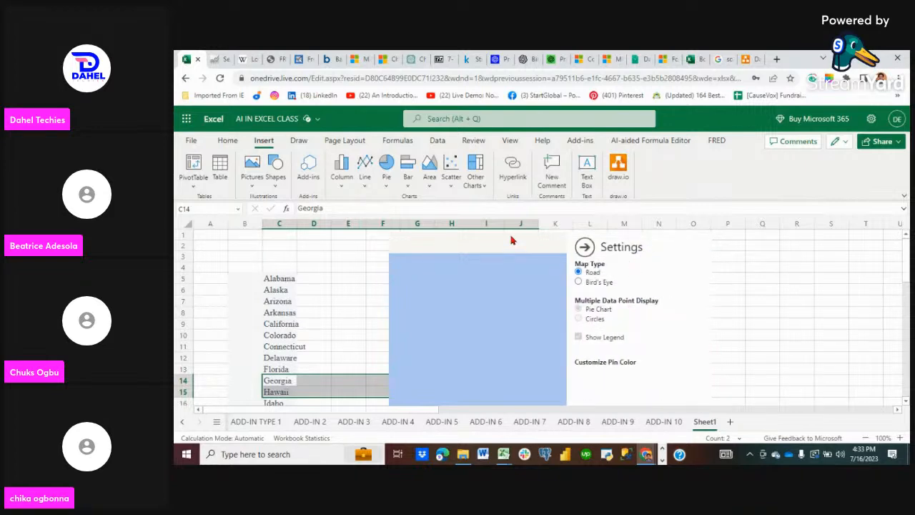
click(591, 250)
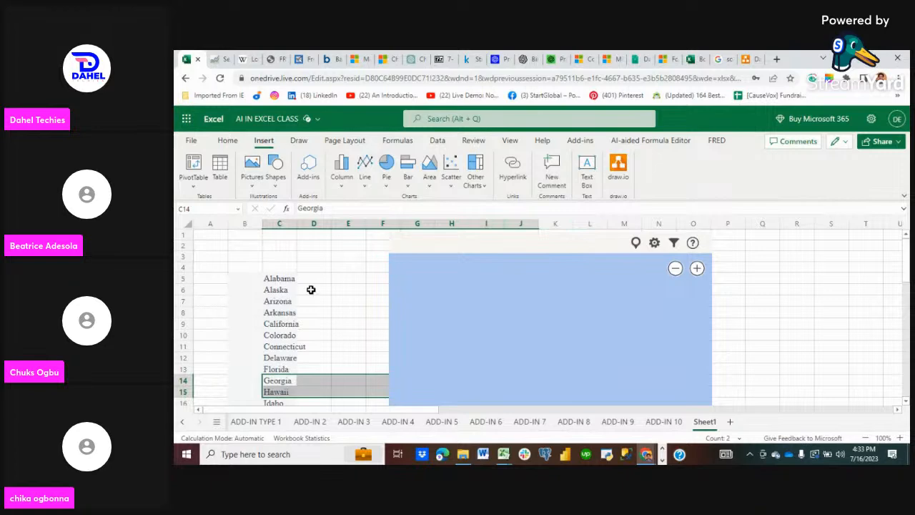
click(274, 277)
drag(274, 277, 267, 393)
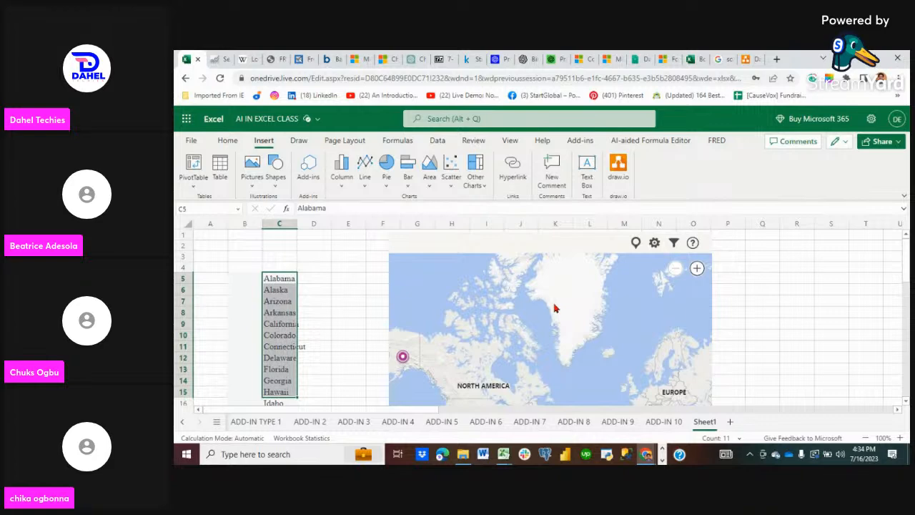
Review the state pins on the Sheet1 map, then switch to the desktop Excel workbook.
scroll(745, 322, down, 2)
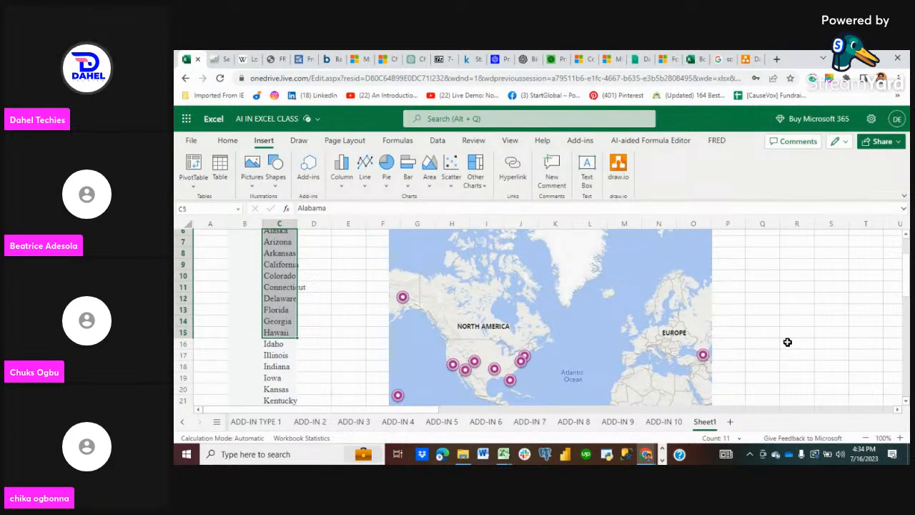
scroll(787, 342, down, 1)
scroll(787, 341, up, 1)
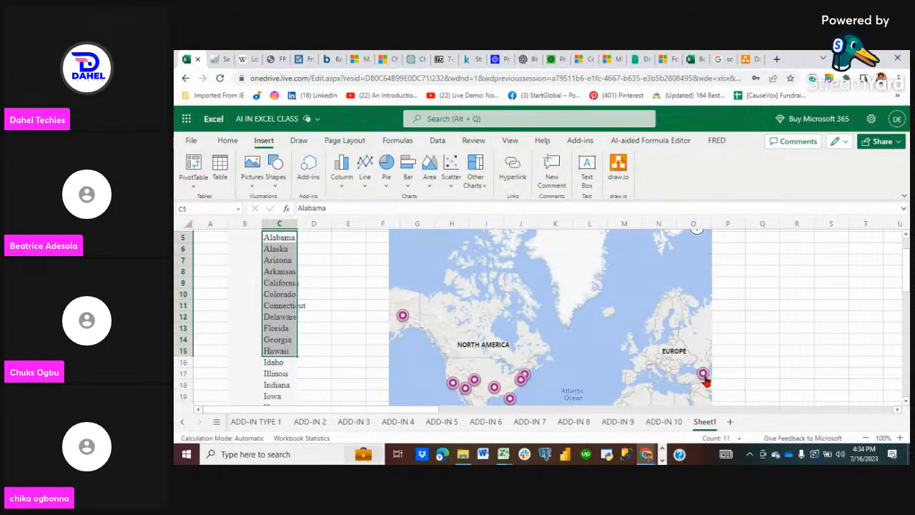
scroll(704, 381, up, 2)
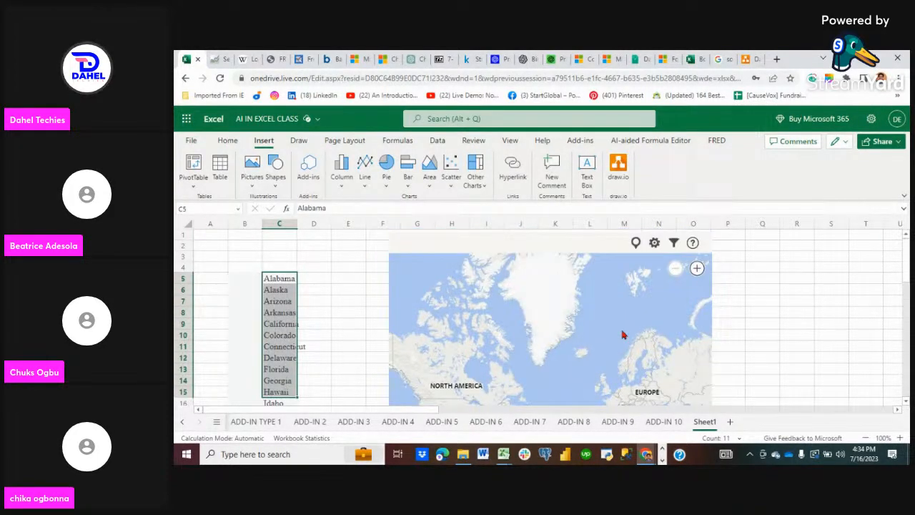
scroll(765, 363, down, 2)
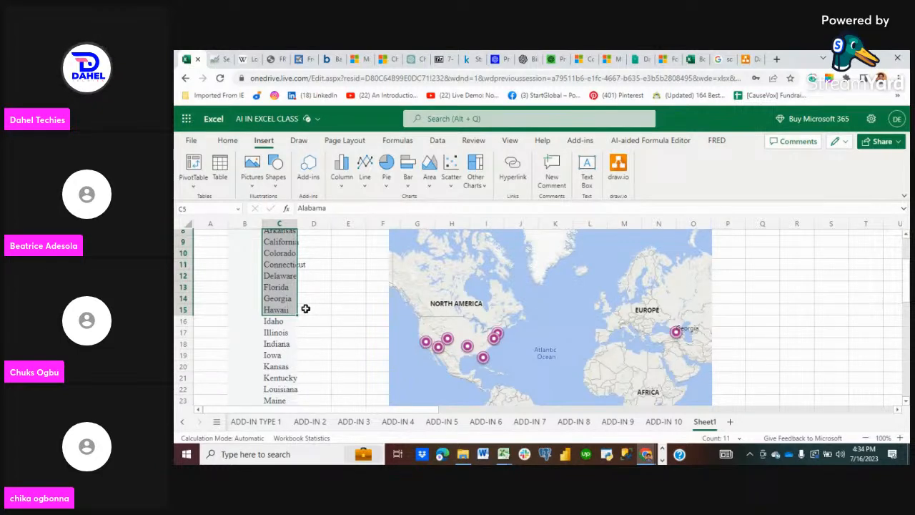
scroll(342, 306, down, 5)
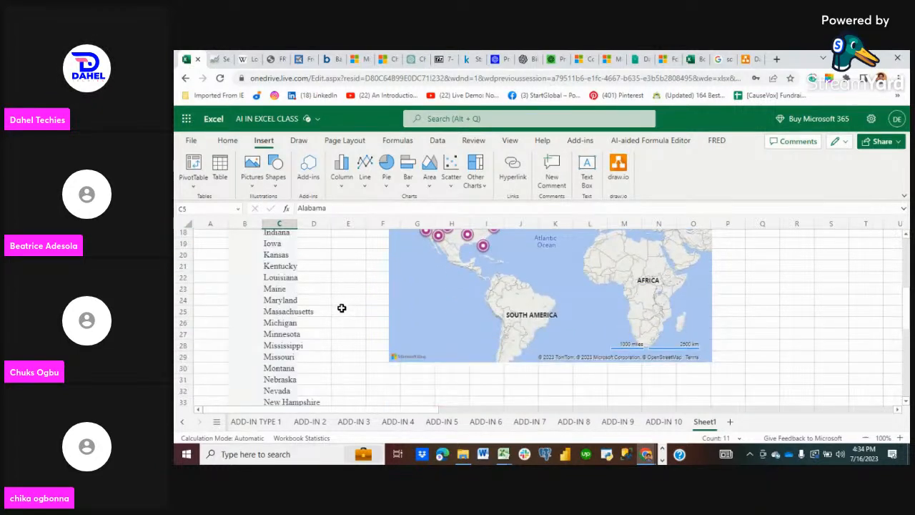
scroll(341, 308, up, 3)
scroll(341, 308, up, 4)
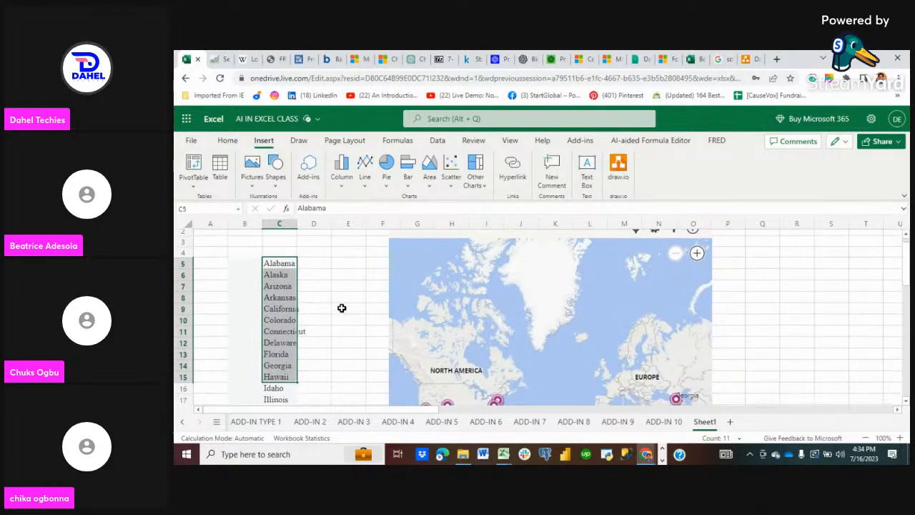
scroll(341, 307, up, 1)
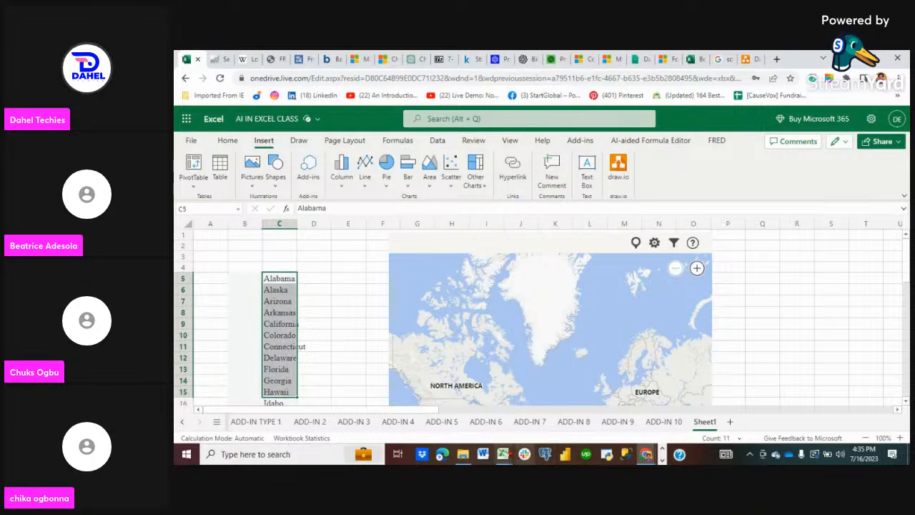
mouse_move(503, 454)
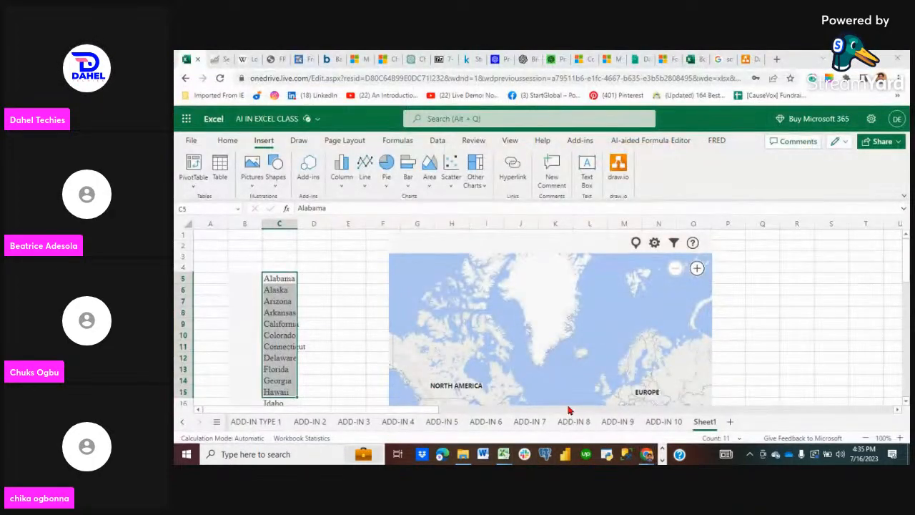
key(alt+Tab)
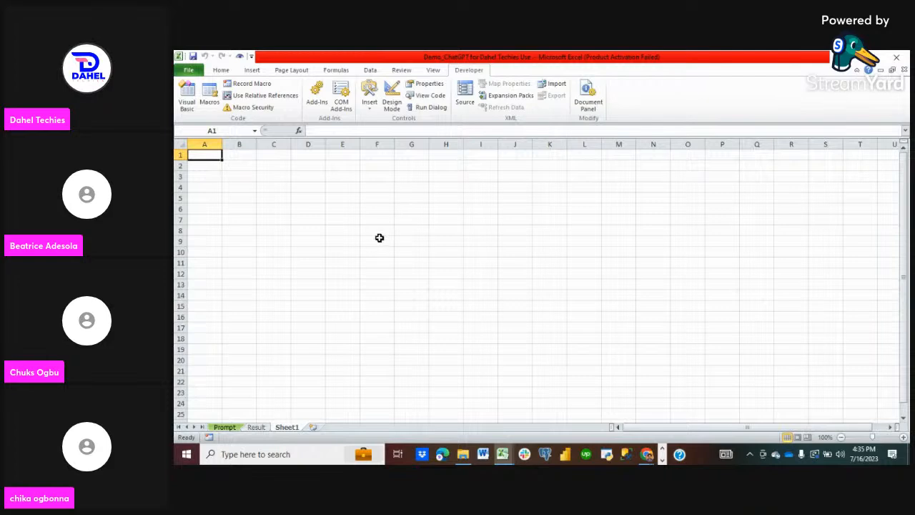
Select cell D8 in the desktop workbook, then return to the 'AI IN EXCEL CLASS' browser window.
click(308, 230)
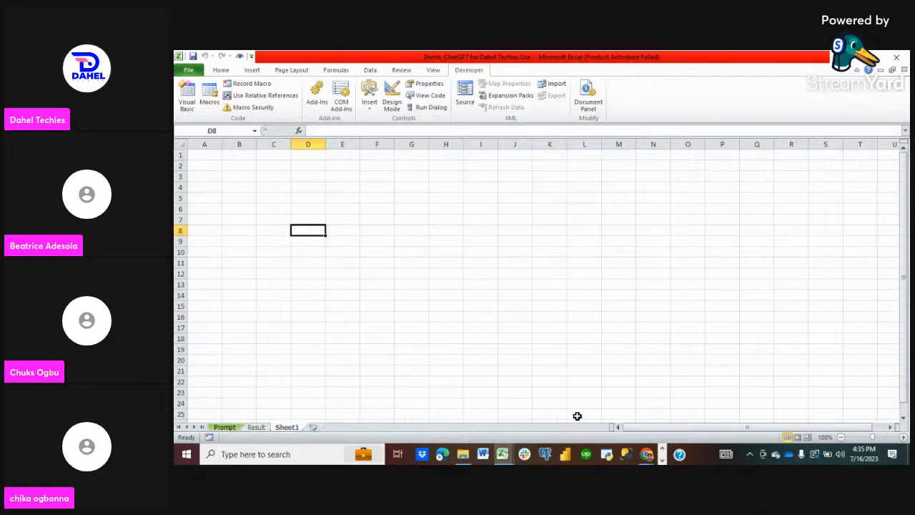
click(645, 453)
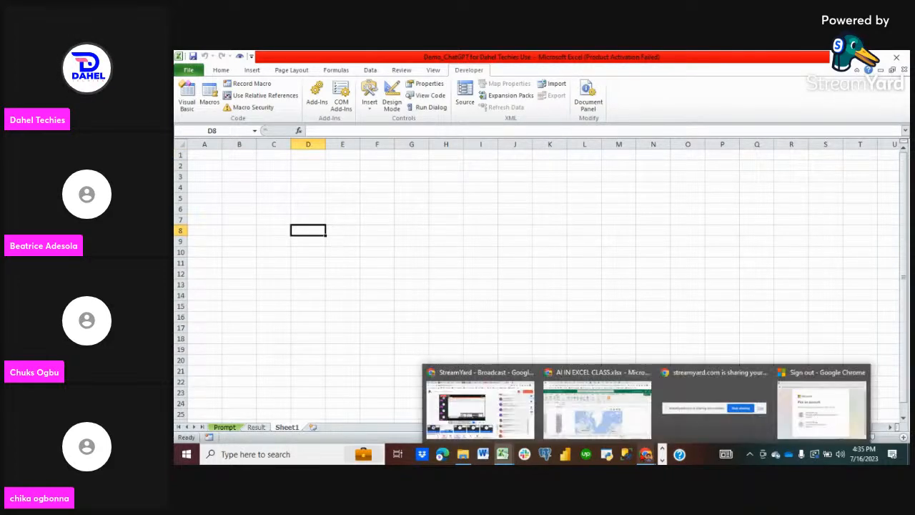
click(573, 418)
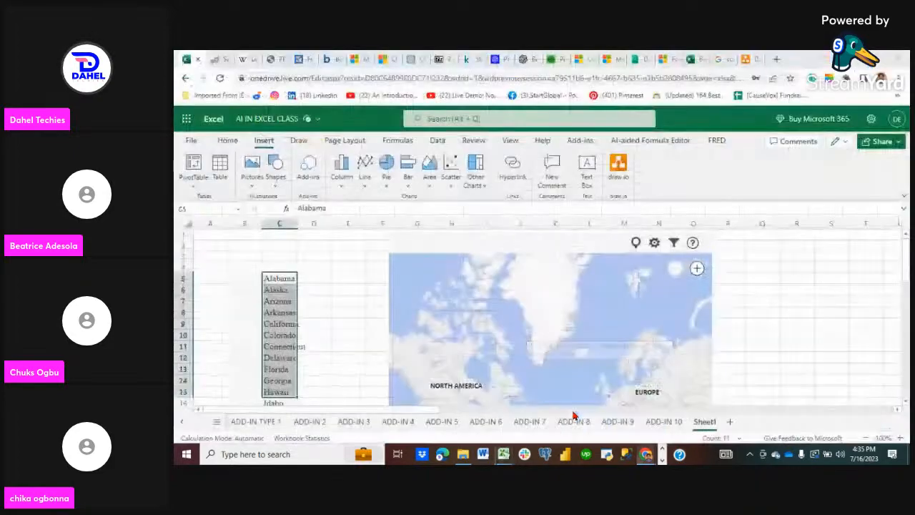
Clear the old selection and select Indiana through Louisiana in C18:C22.
scroll(332, 323, down, 5)
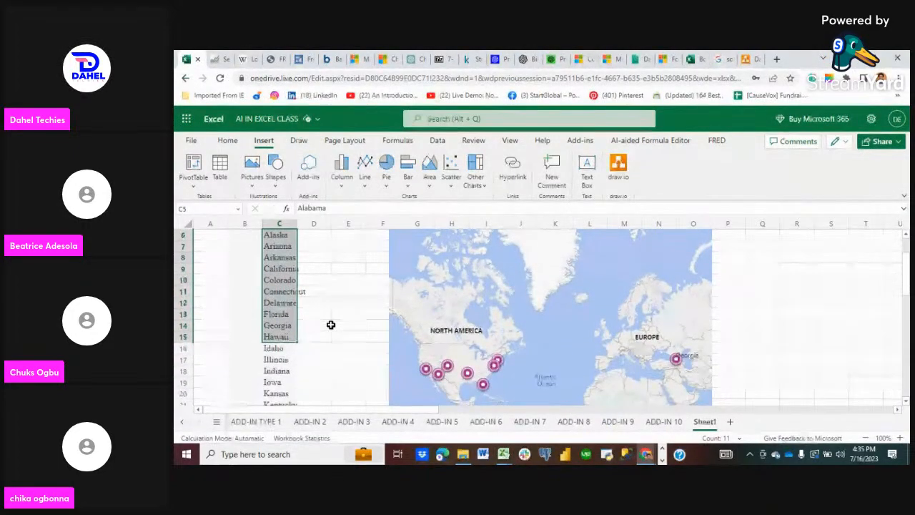
scroll(331, 325, down, 2)
scroll(331, 325, up, 4)
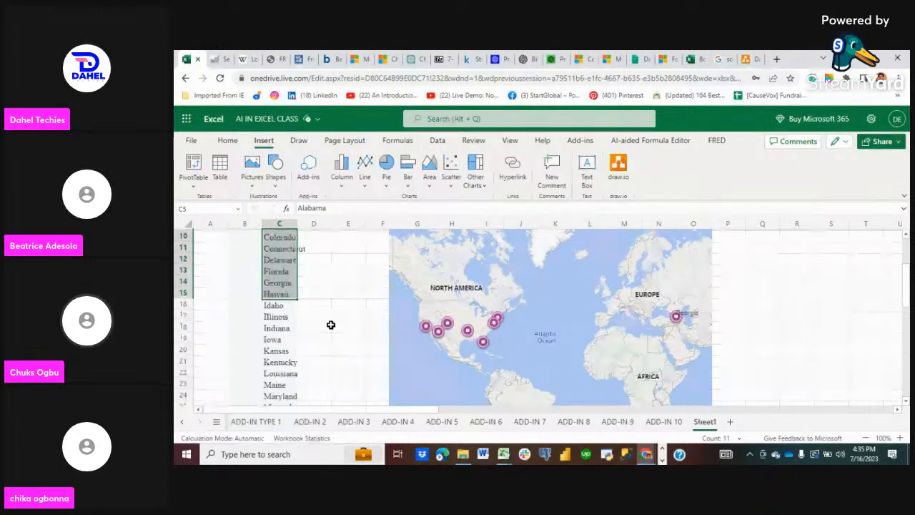
scroll(331, 325, up, 2)
scroll(331, 324, up, 2)
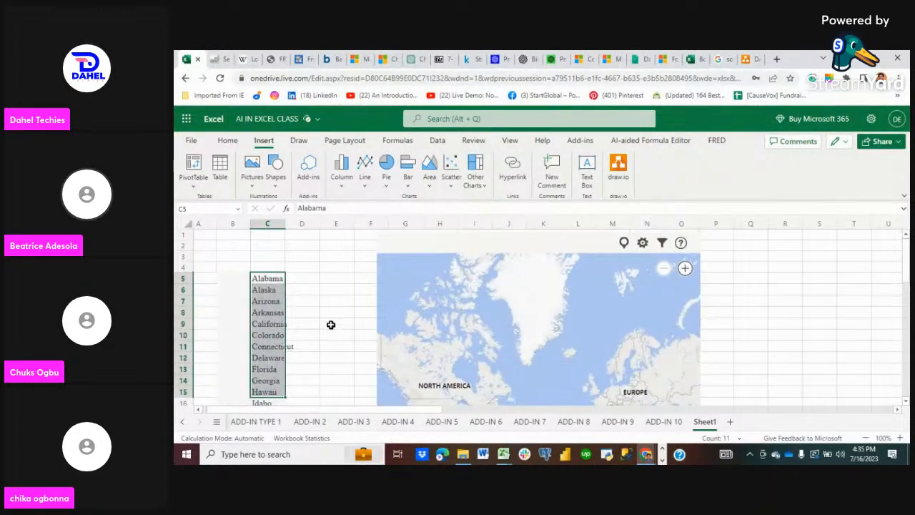
scroll(331, 324, up, 1)
click(306, 298)
scroll(277, 300, down, 2)
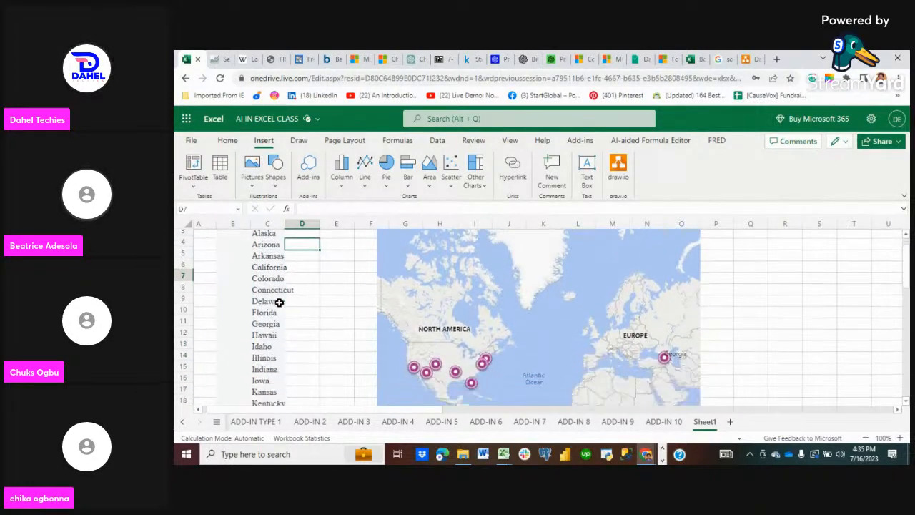
scroll(278, 303, down, 4)
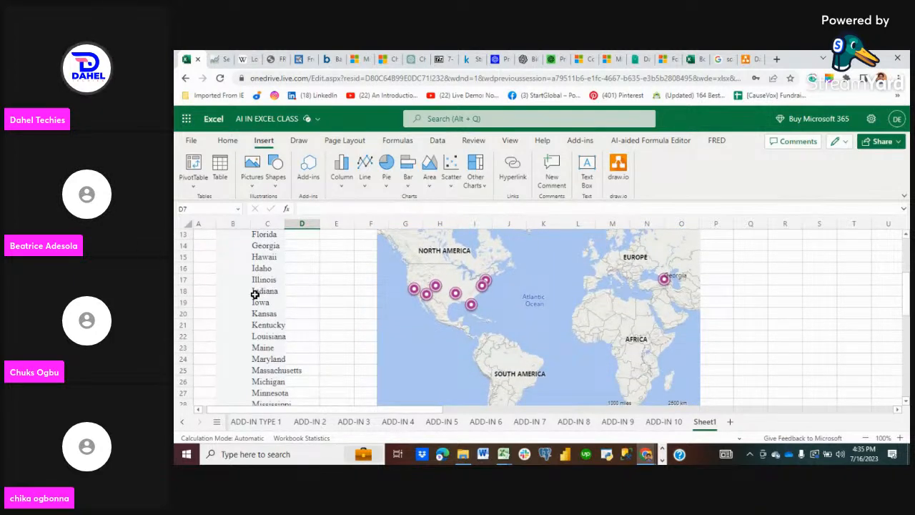
drag(261, 293, 275, 333)
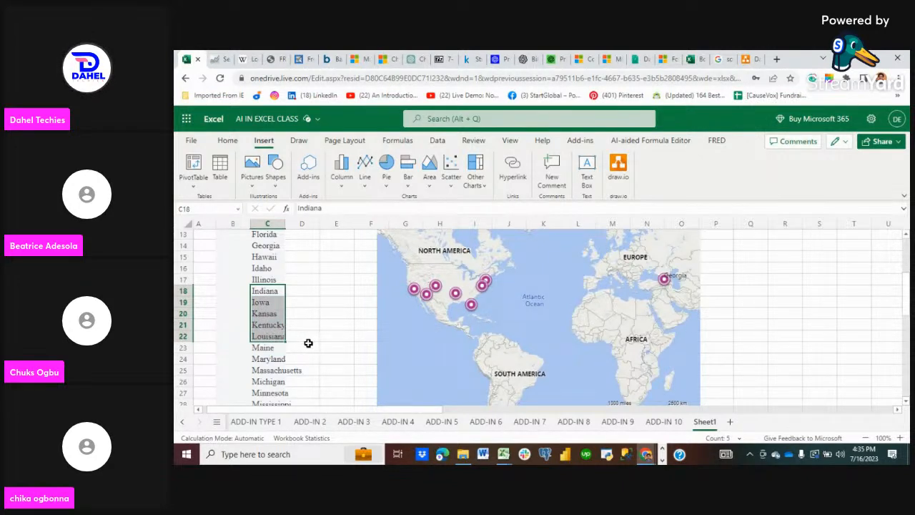
scroll(313, 346, up, 4)
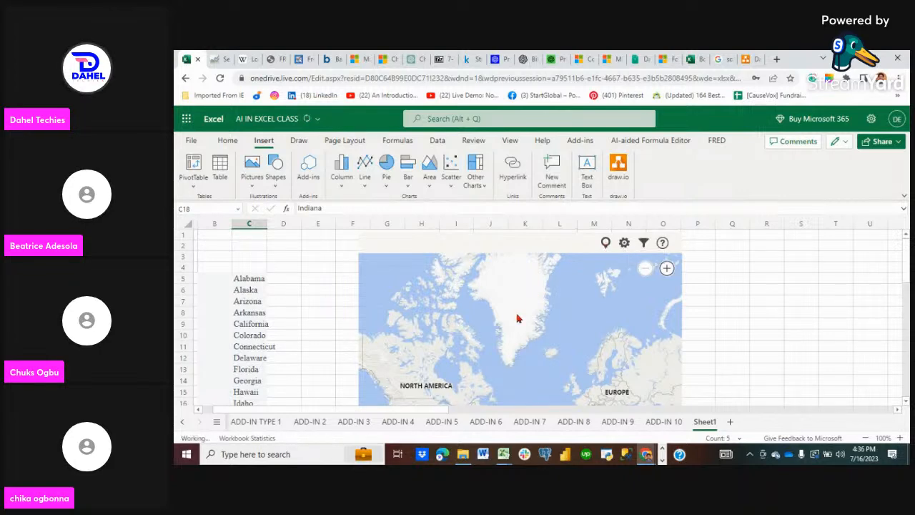
Scroll the Bing Maps add-in until pins appear for the central and southern US states.
scroll(402, 328, down, 2)
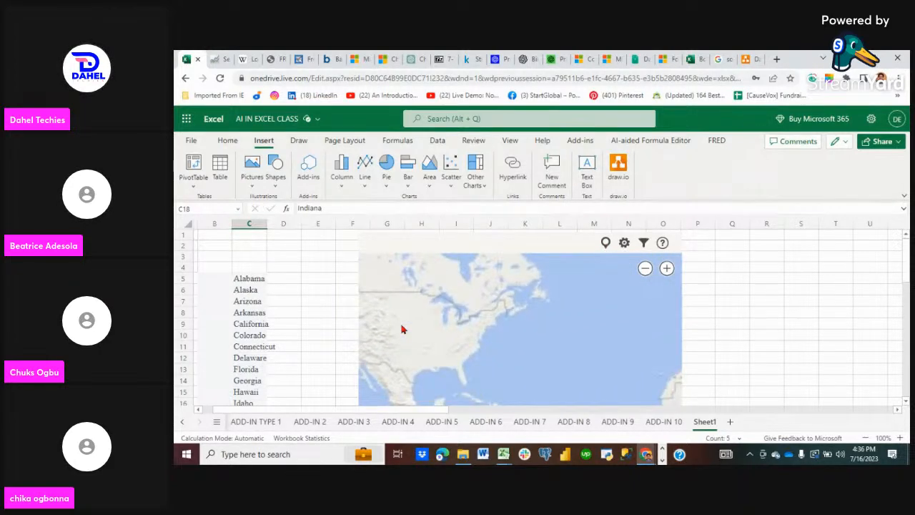
scroll(331, 331, down, 1)
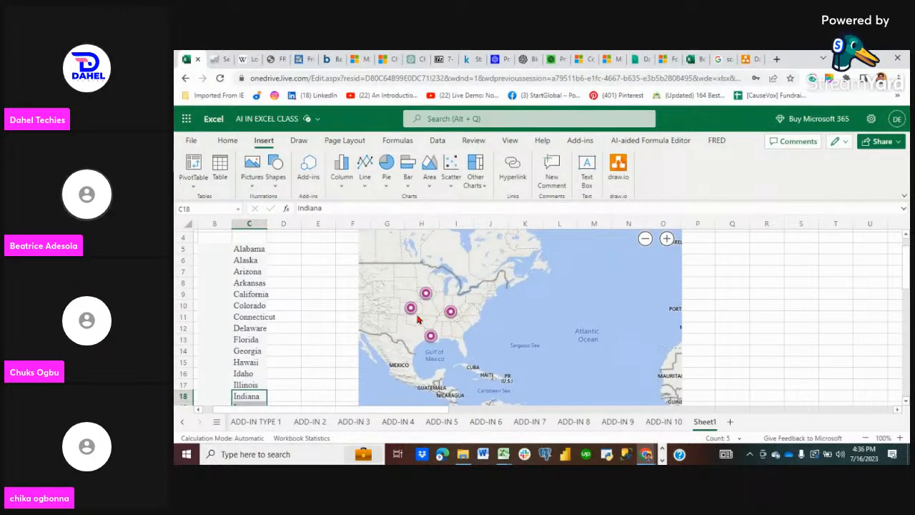
scroll(305, 296, down, 2)
scroll(306, 296, down, 1)
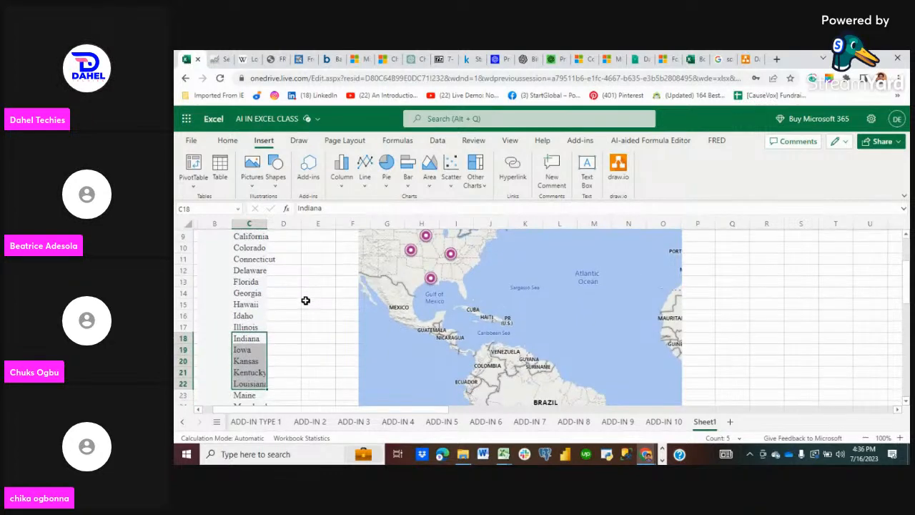
scroll(333, 319, up, 1)
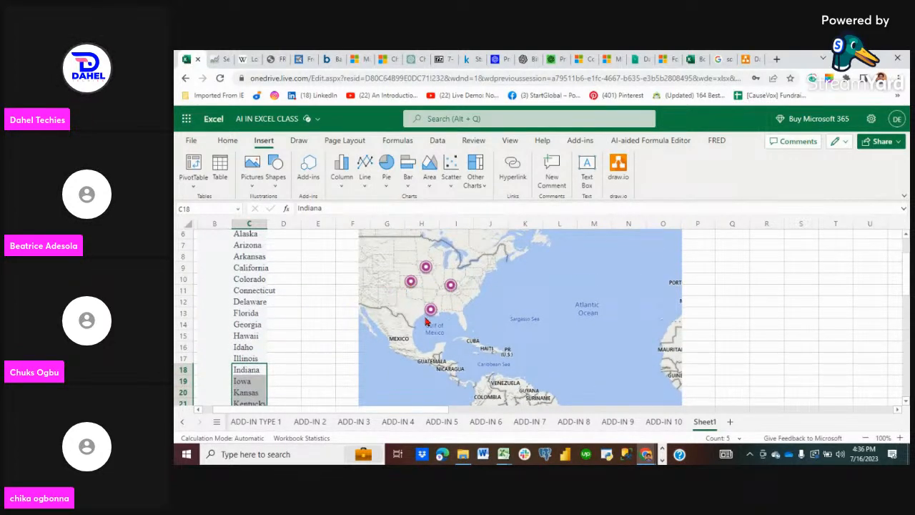
scroll(426, 322, down, 3)
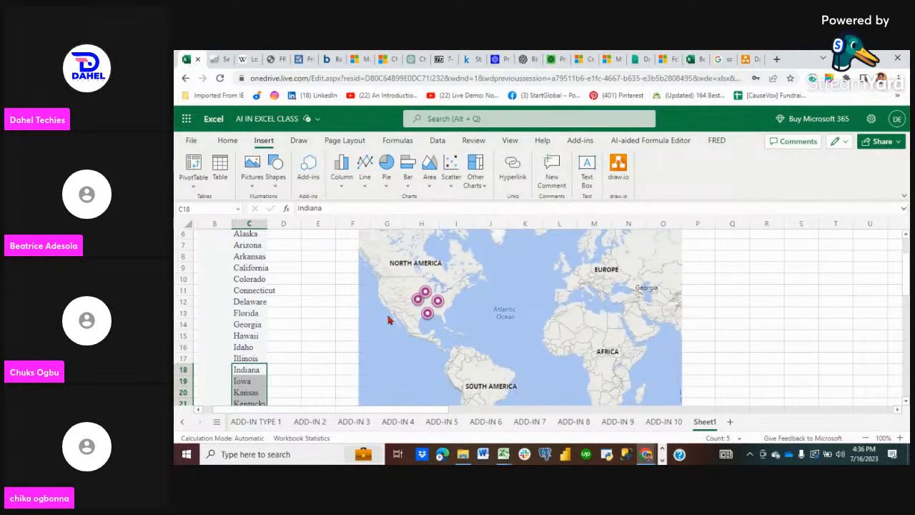
scroll(315, 312, up, 2)
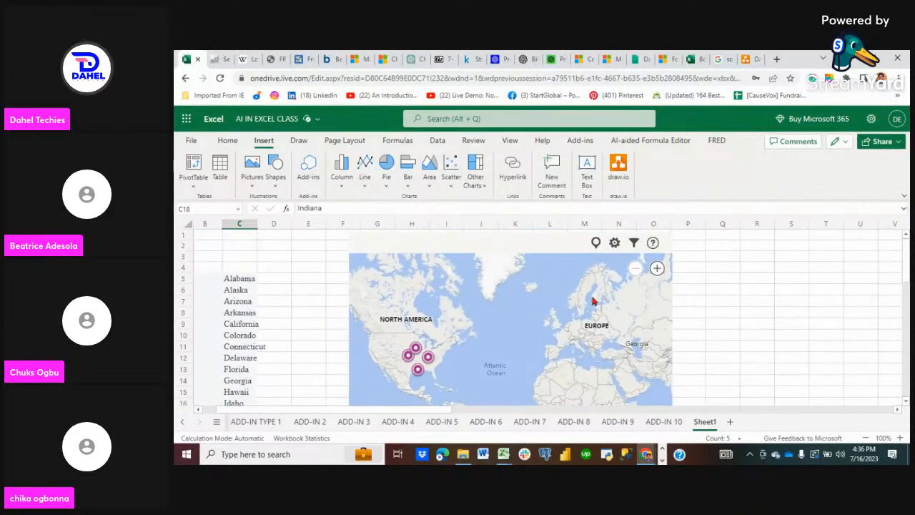
Change the map type to Bird's Eye satellite imagery and close the map settings.
click(615, 243)
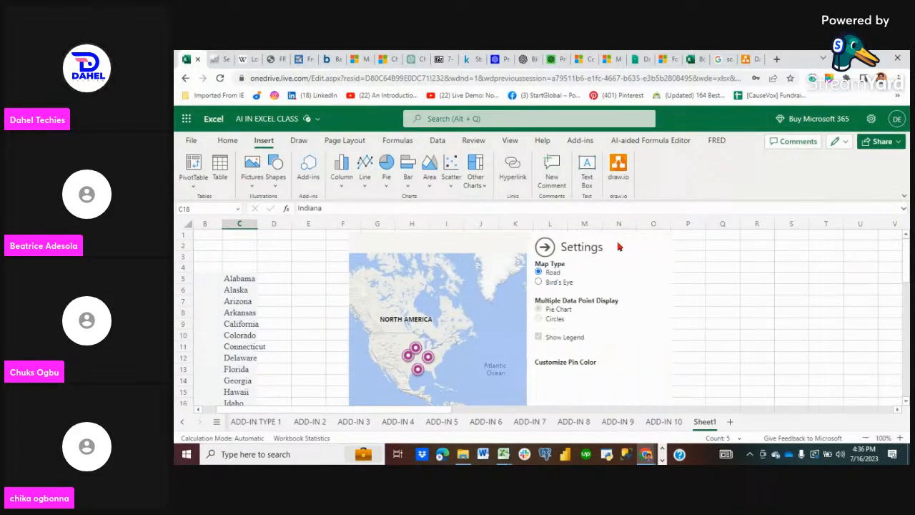
click(538, 283)
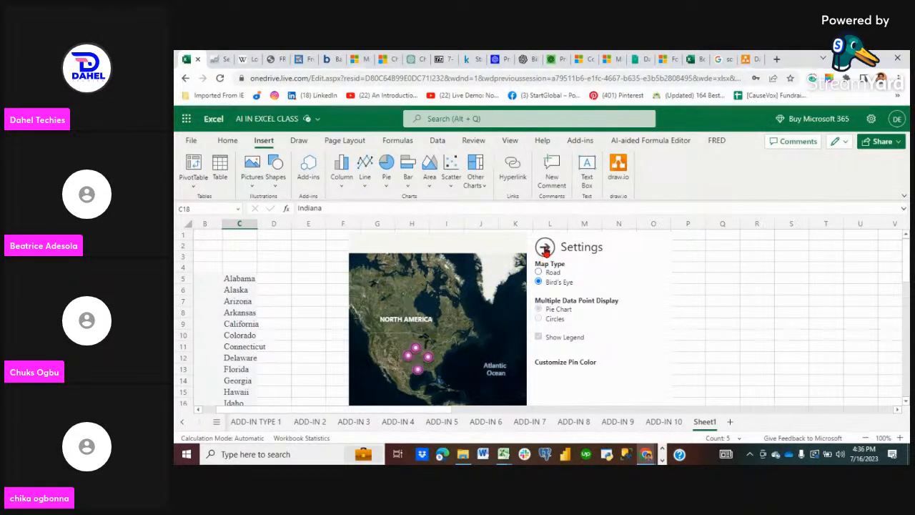
click(544, 247)
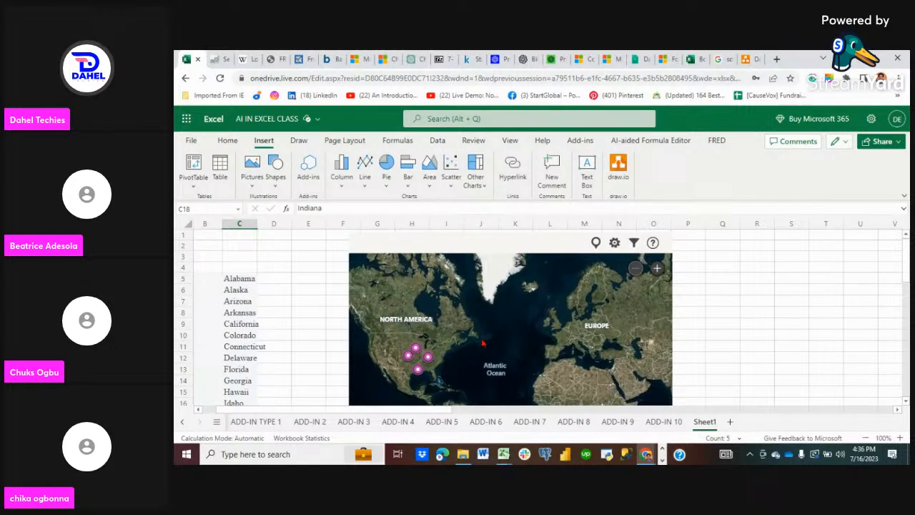
Pan and zoom the satellite map onto the eastern US around the Indiana pin.
drag(482, 343, 515, 317)
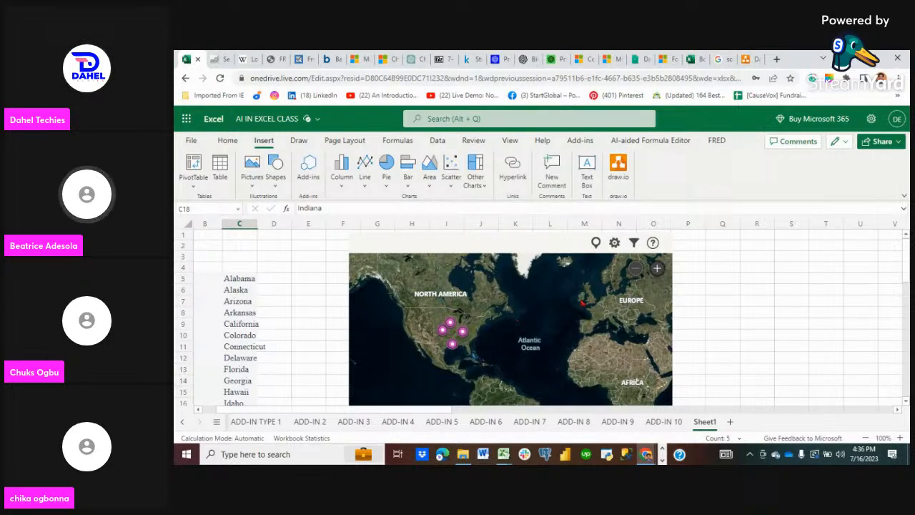
click(657, 268)
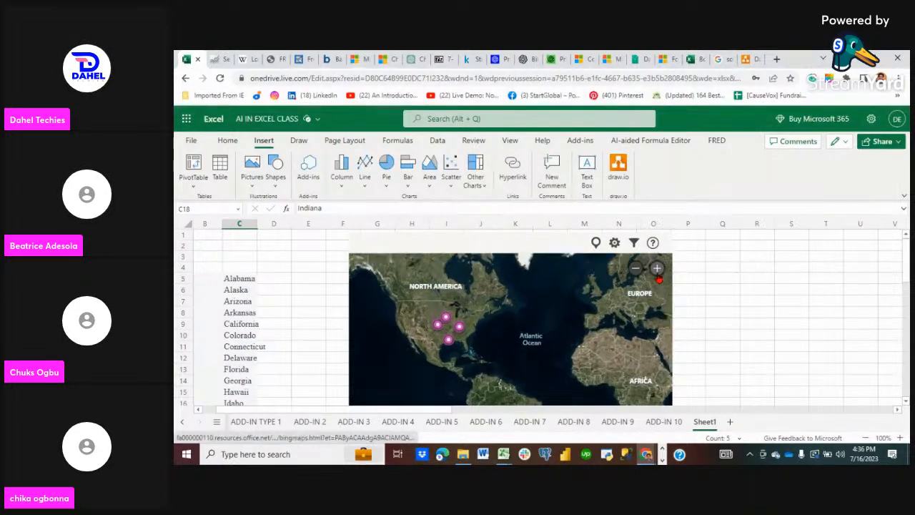
mouse_move(436, 315)
mouse_down()
mouse_move(494, 371)
mouse_move(537, 370)
mouse_up()
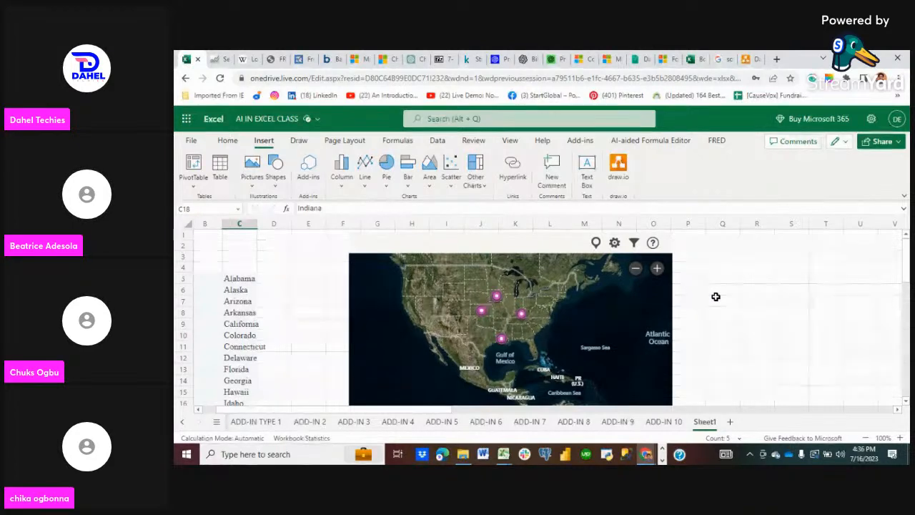
scroll(750, 313, down, 1)
scroll(749, 314, down, 2)
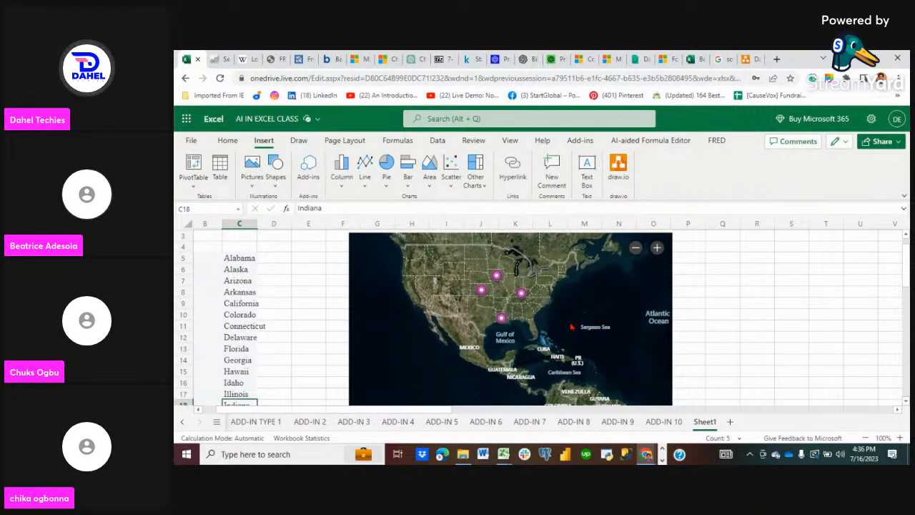
scroll(571, 326, up, 2)
scroll(435, 321, down, 2)
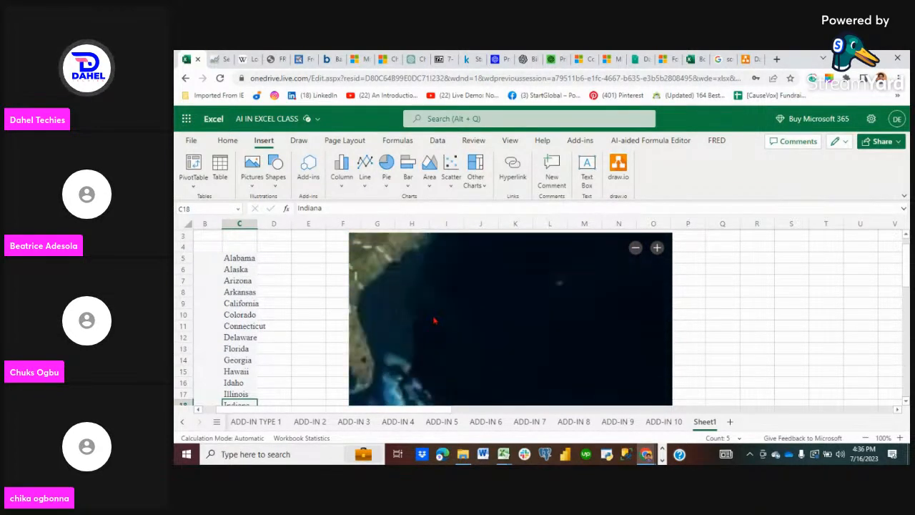
mouse_move(402, 304)
mouse_down()
mouse_move(532, 357)
mouse_move(612, 347)
mouse_move(587, 371)
mouse_move(593, 392)
mouse_move(551, 362)
mouse_up()
scroll(551, 362, up, 3)
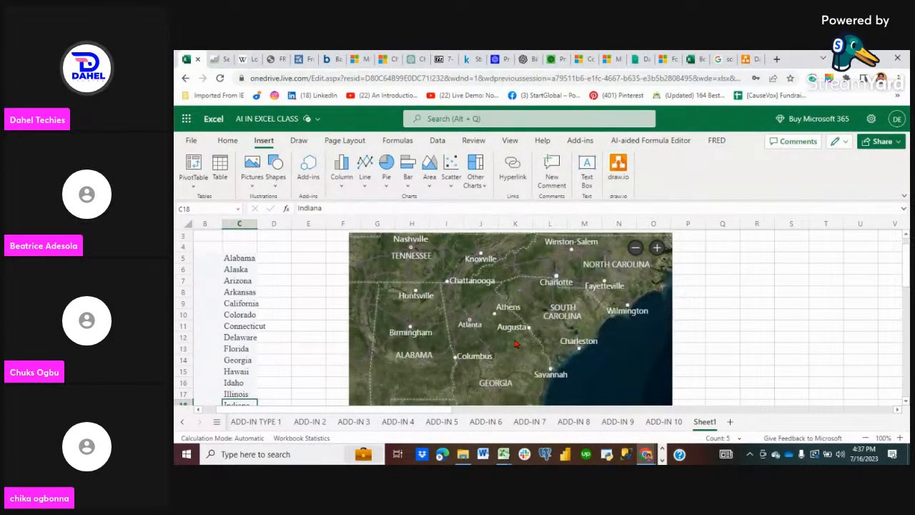
Zoom out and pan the satellite map to a road junction with red-roofed buildings and fields.
scroll(508, 348, up, 3)
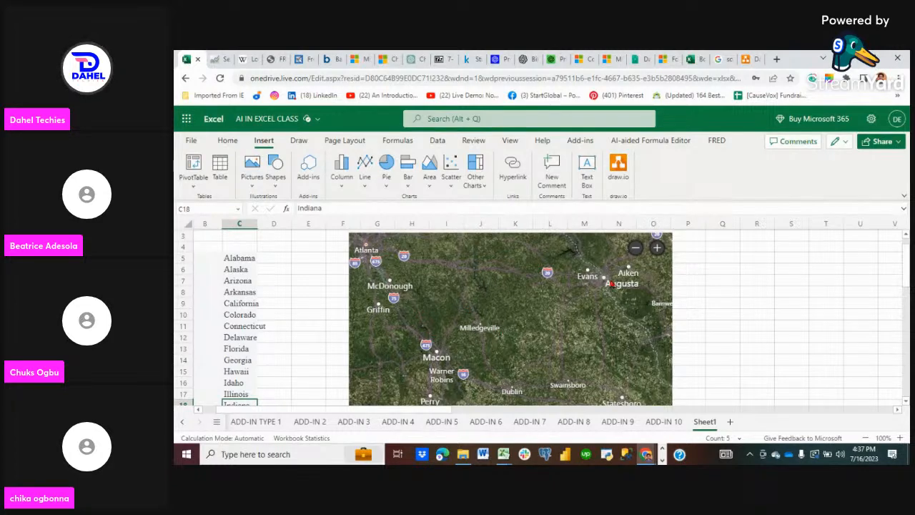
scroll(499, 336, up, 3)
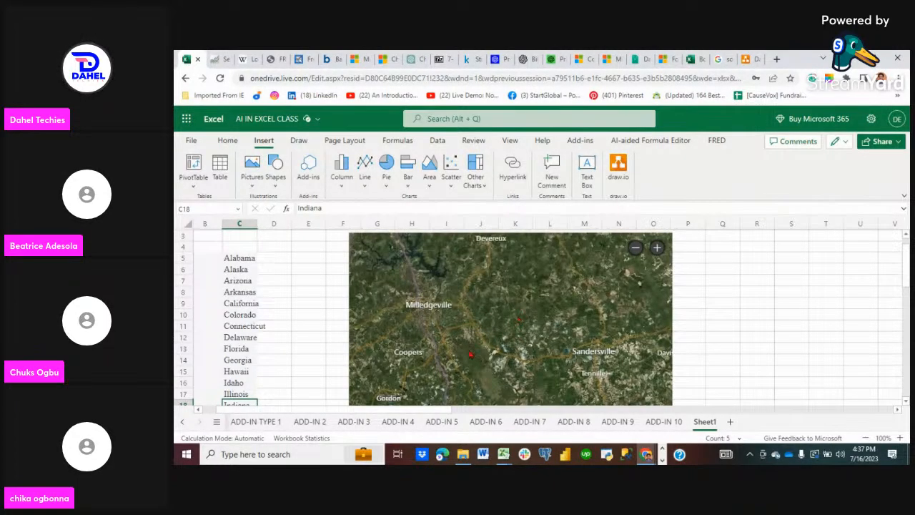
scroll(425, 348, up, 2)
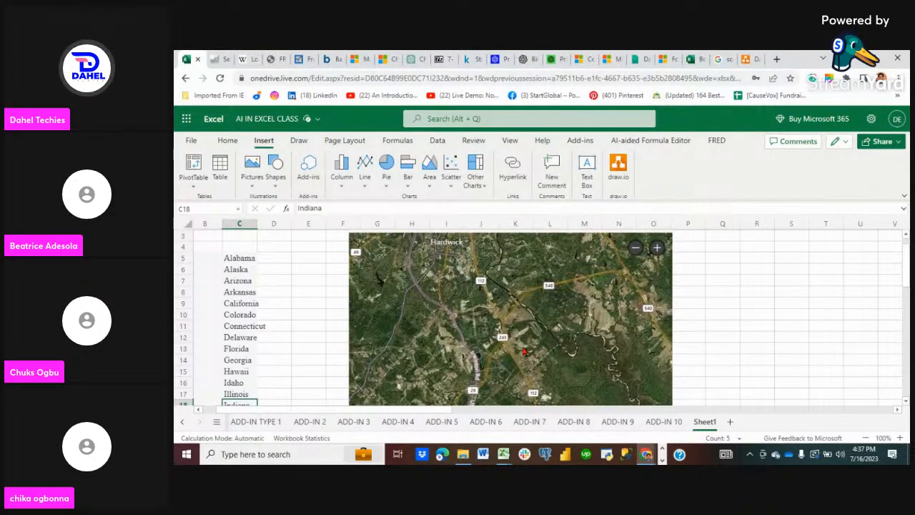
scroll(524, 350, up, 3)
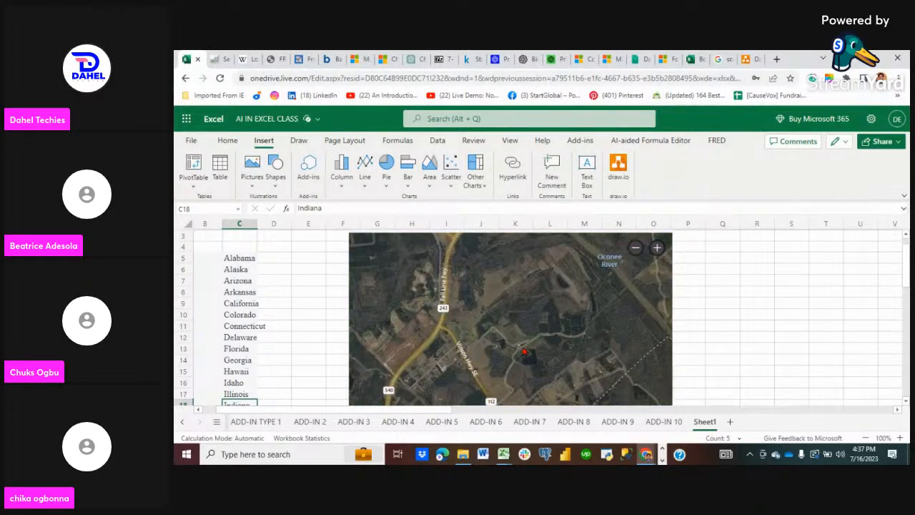
scroll(524, 350, up, 3)
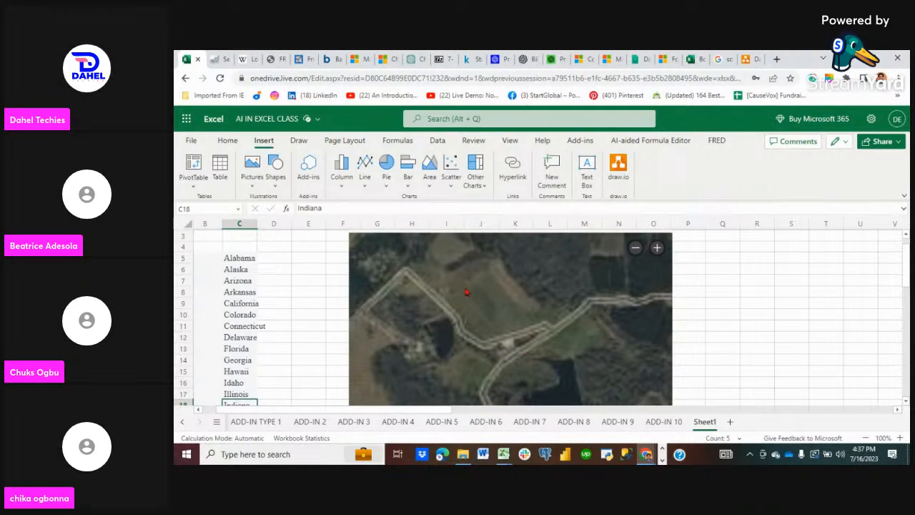
scroll(468, 293, up, 3)
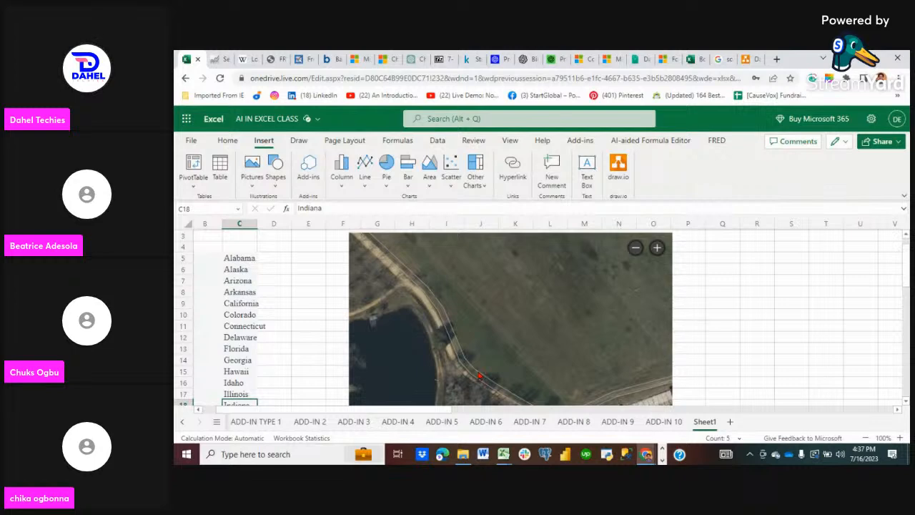
drag(526, 325, 696, 292)
drag(568, 361, 538, 305)
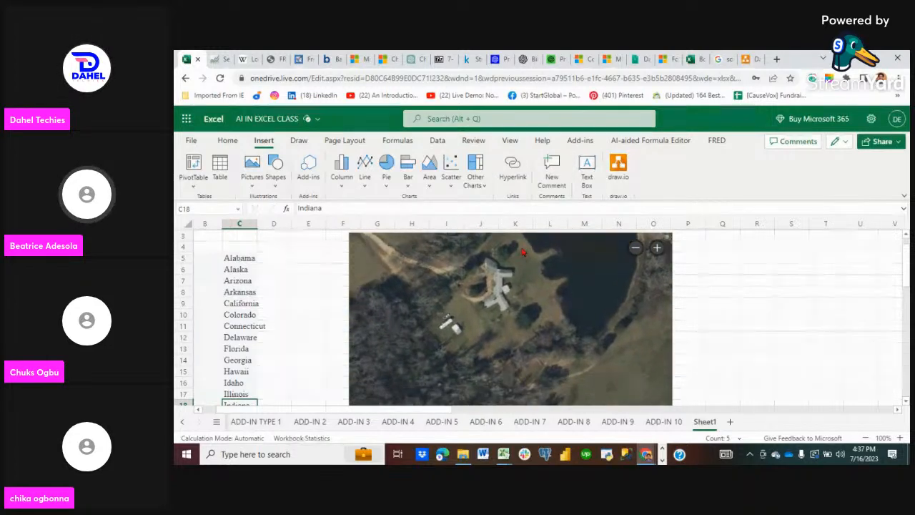
drag(500, 374, 633, 415)
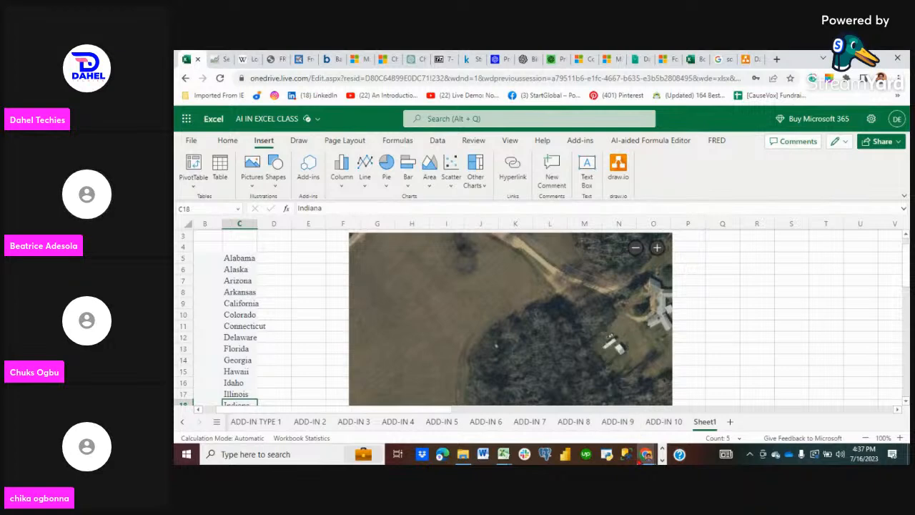
drag(557, 370, 588, 407)
drag(472, 341, 601, 404)
drag(429, 304, 511, 332)
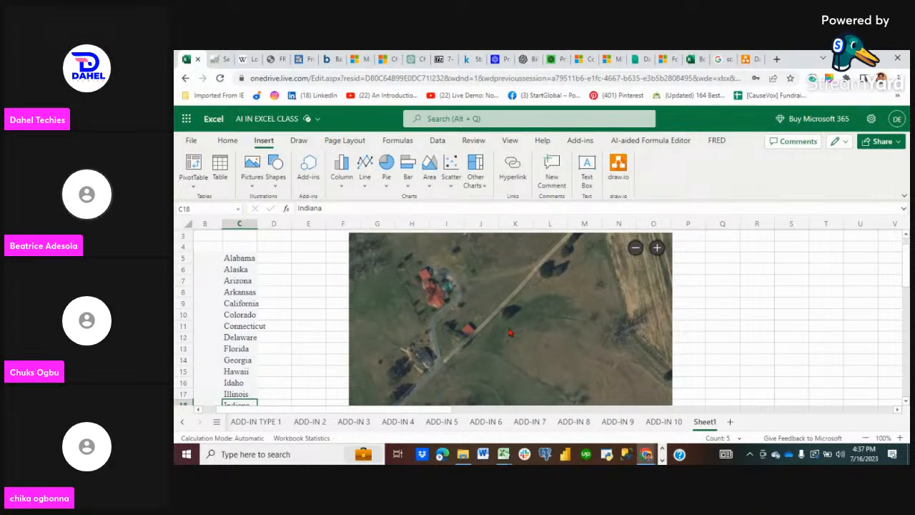
Scroll the worksheet down to the end of the US list, Wyoming in row 54.
scroll(510, 332, down, 3)
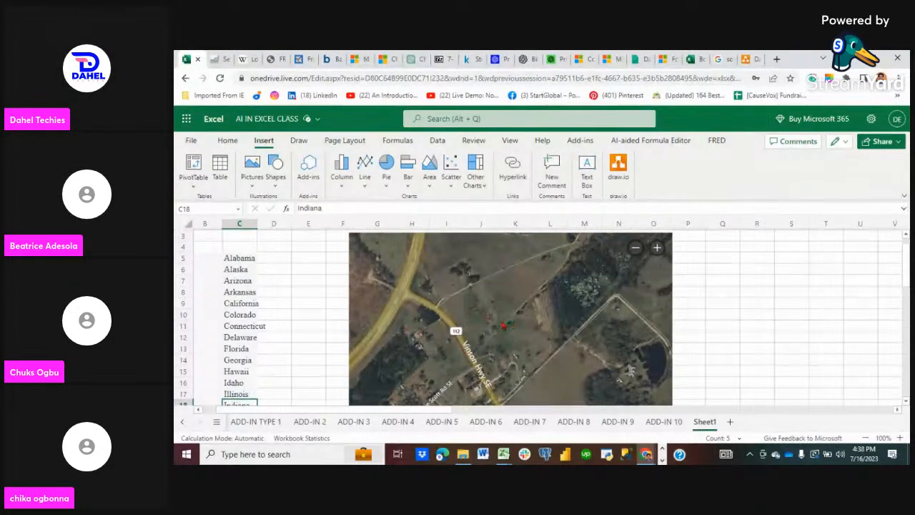
scroll(807, 331, down, 5)
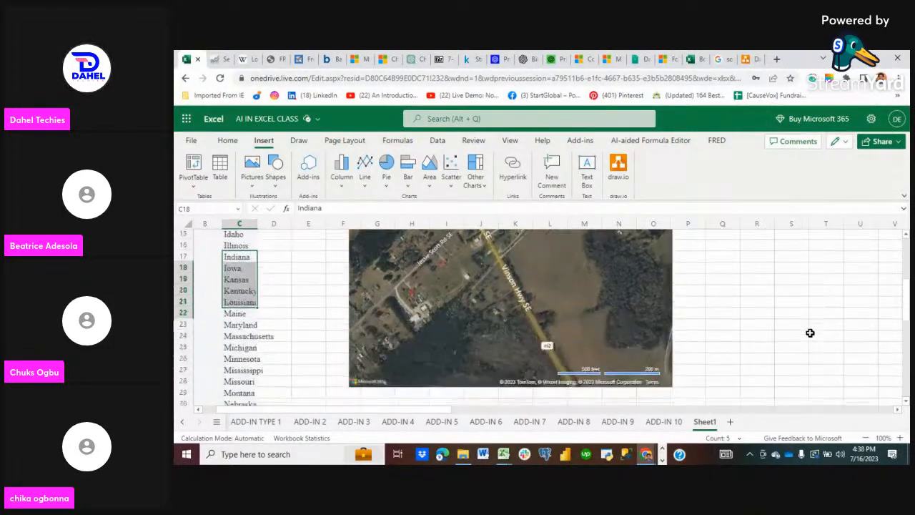
scroll(810, 333, down, 8)
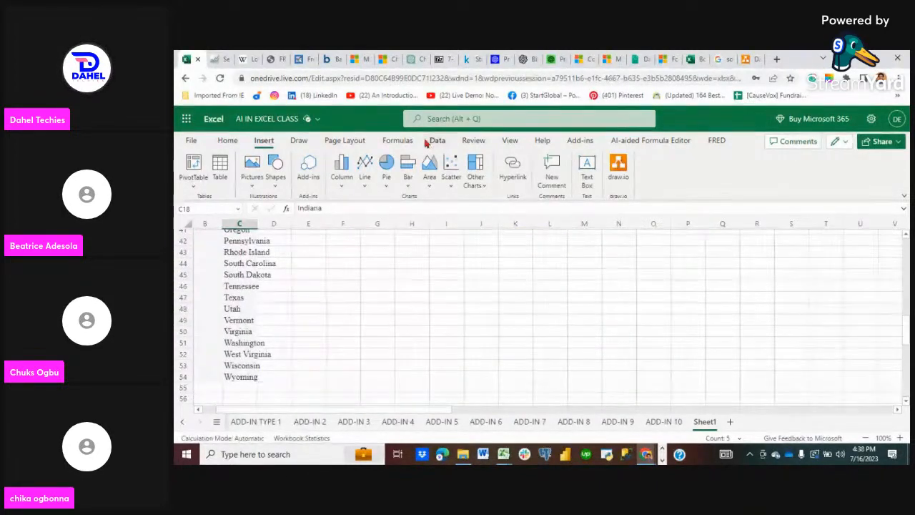
Ask ChatGPT 'Give me a list of States in Nigeria'.
click(413, 60)
scroll(462, 260, down, 4)
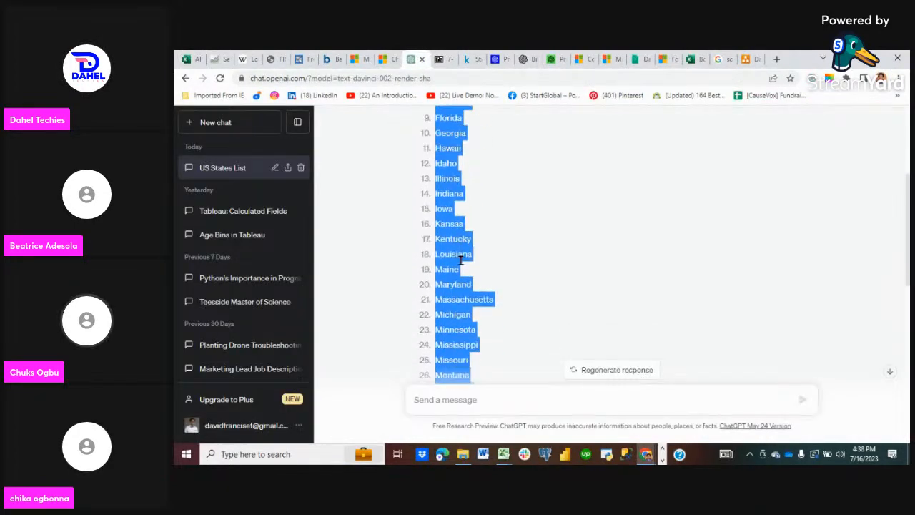
click(447, 399)
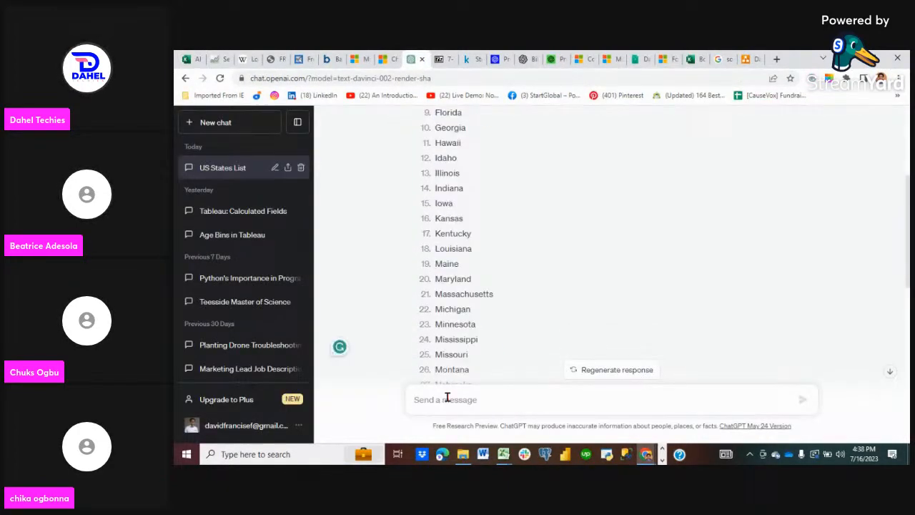
text(Give me a li)
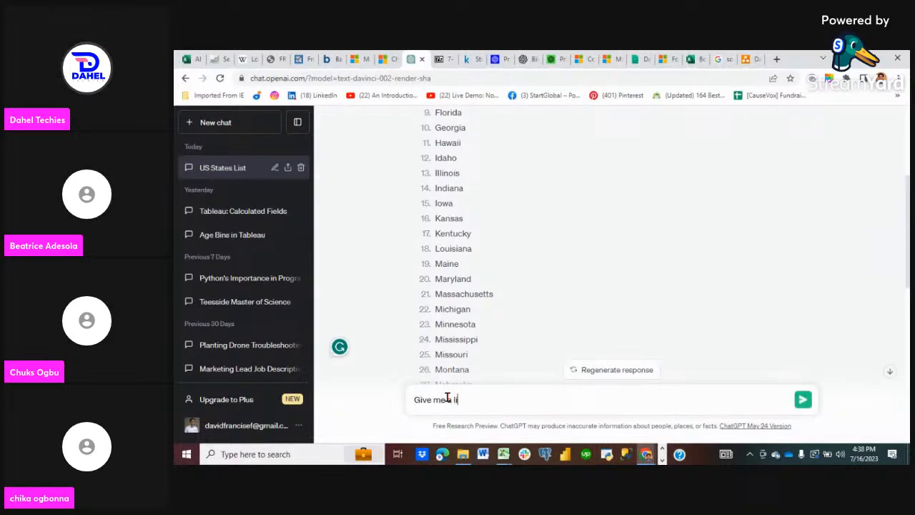
text(st of States in Nigeria)
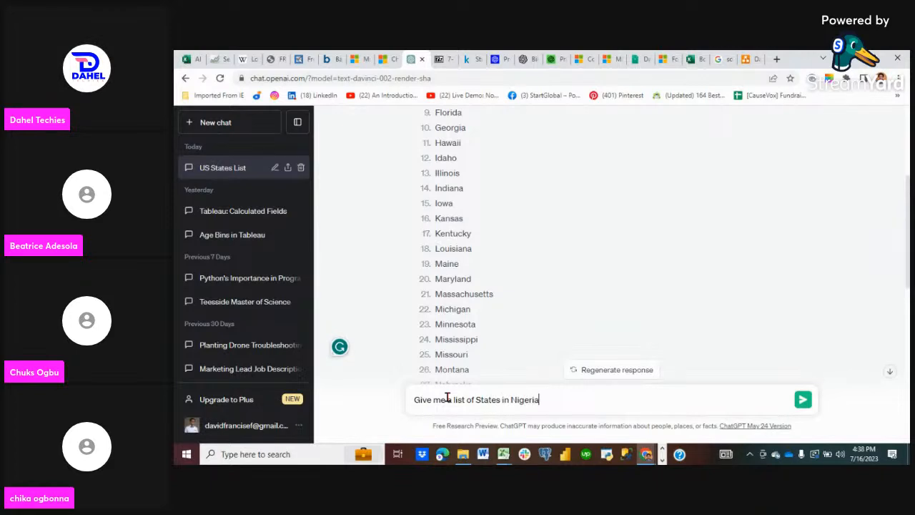
key(Return)
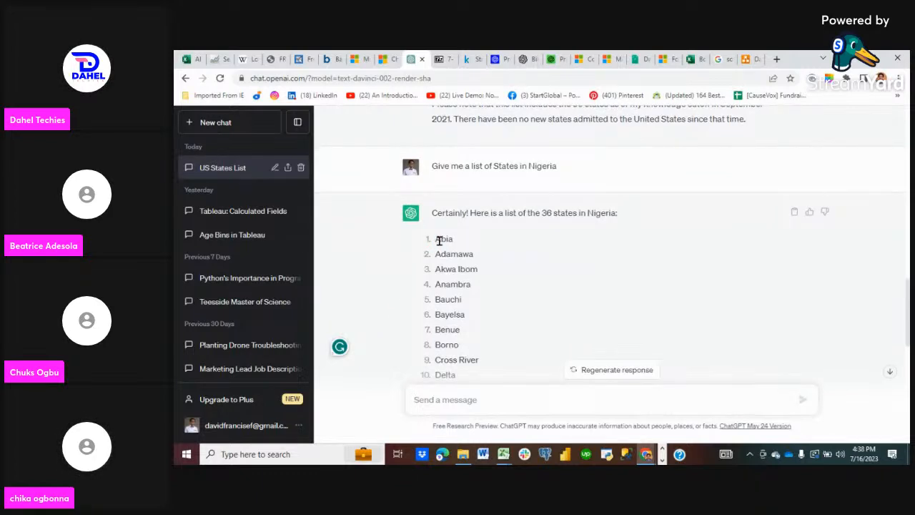
Select the whole reply list of Nigeria's 36 states, Abia through Zamfara.
drag(449, 255, 433, 238)
scroll(367, 198, down, 3)
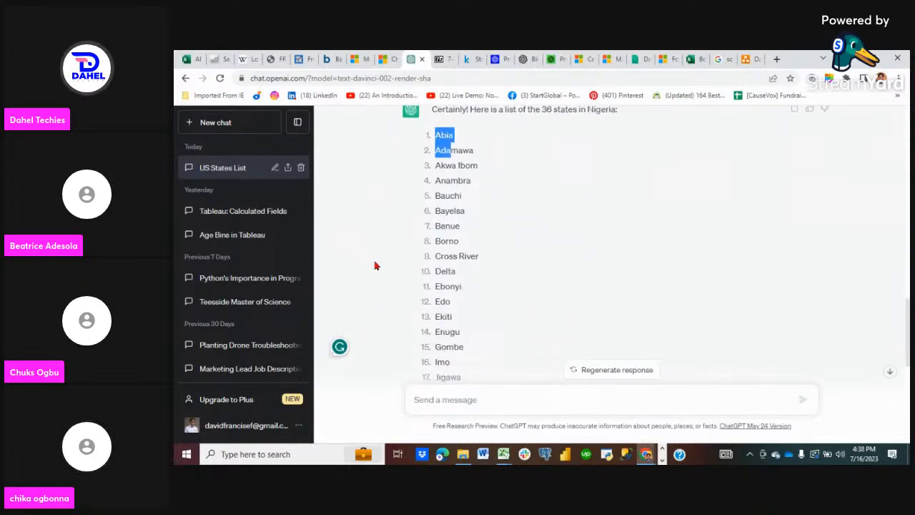
scroll(374, 266, down, 3)
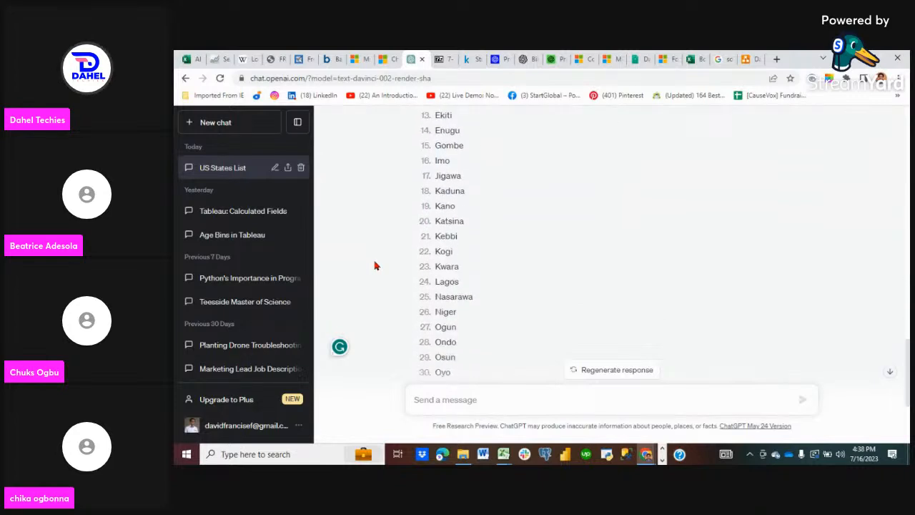
scroll(375, 266, down, 2)
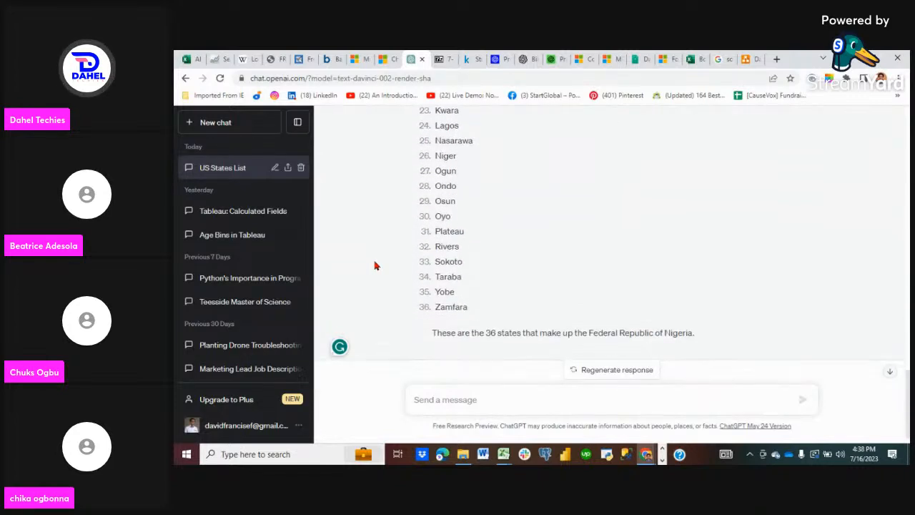
scroll(375, 266, up, 4)
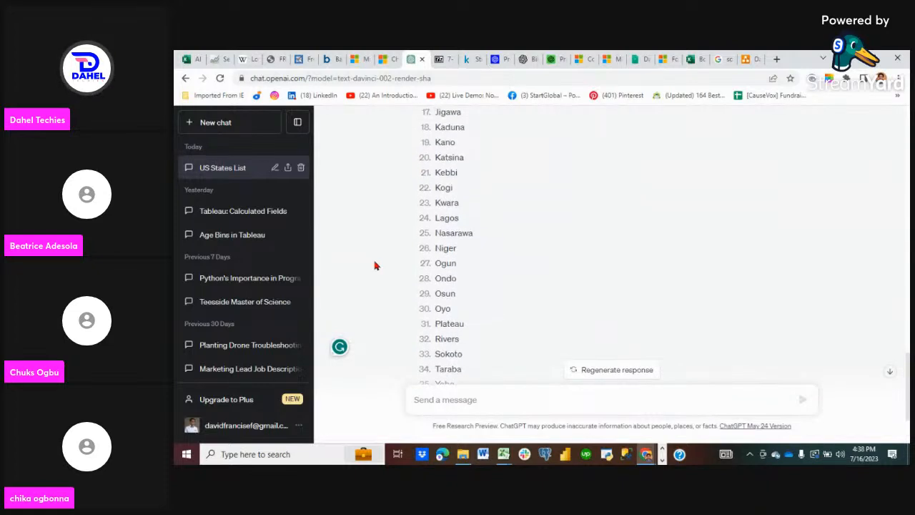
scroll(374, 266, up, 2)
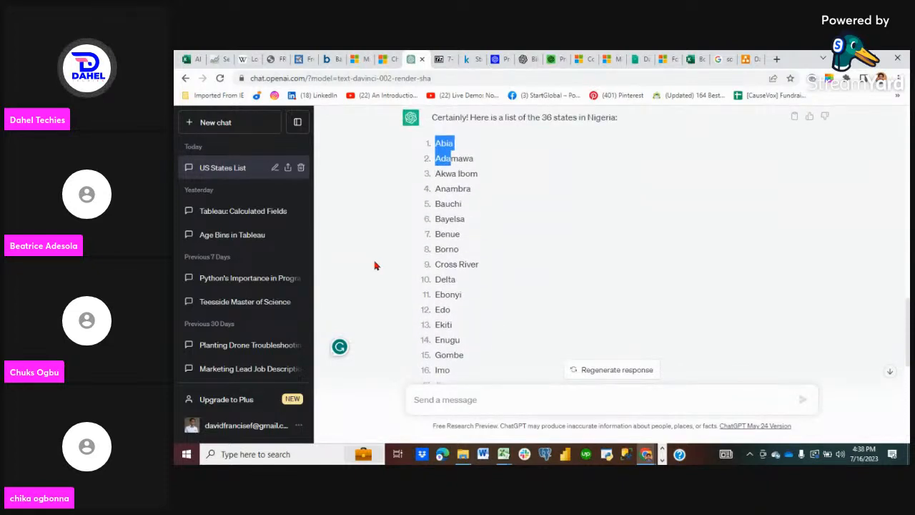
click(405, 257)
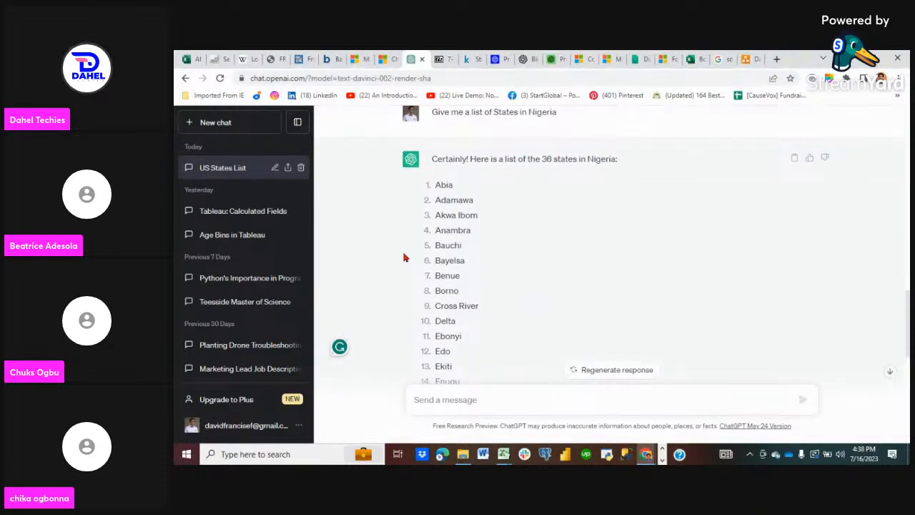
drag(434, 188, 470, 350)
scroll(470, 350, down, 4)
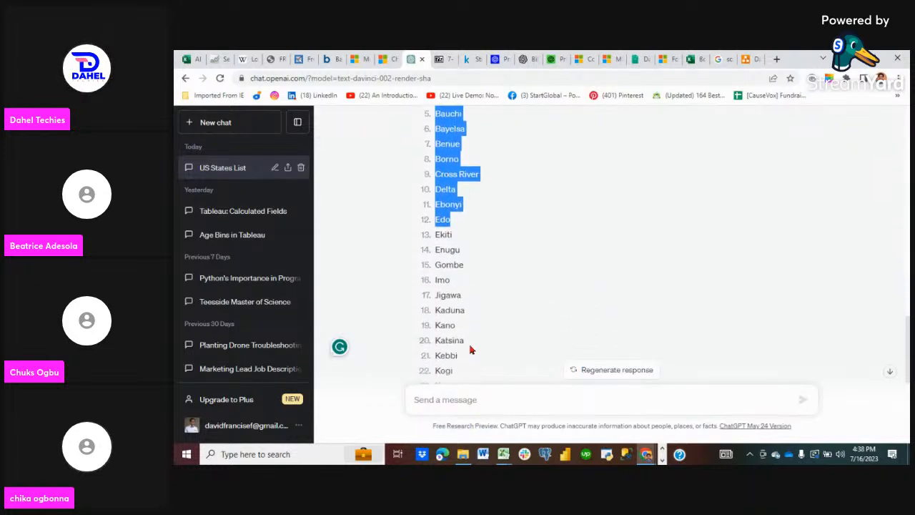
scroll(470, 350, down, 3)
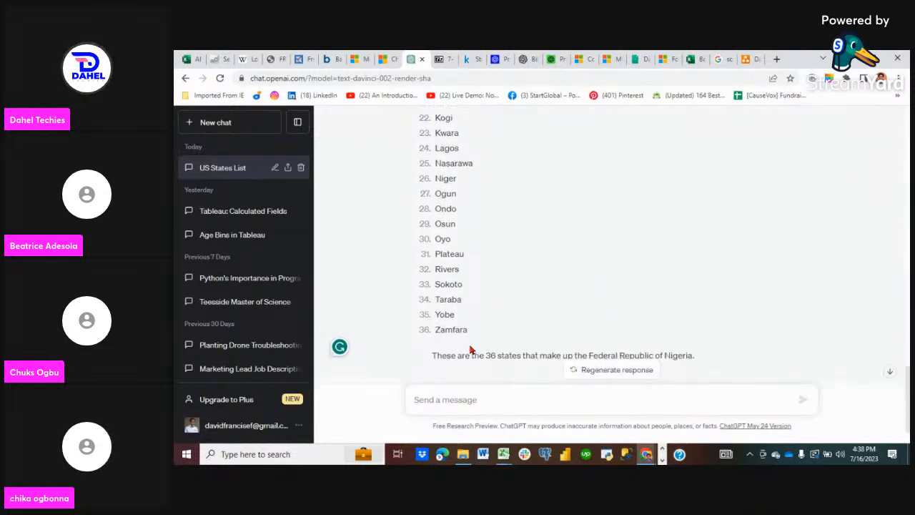
drag(469, 337, 431, 157)
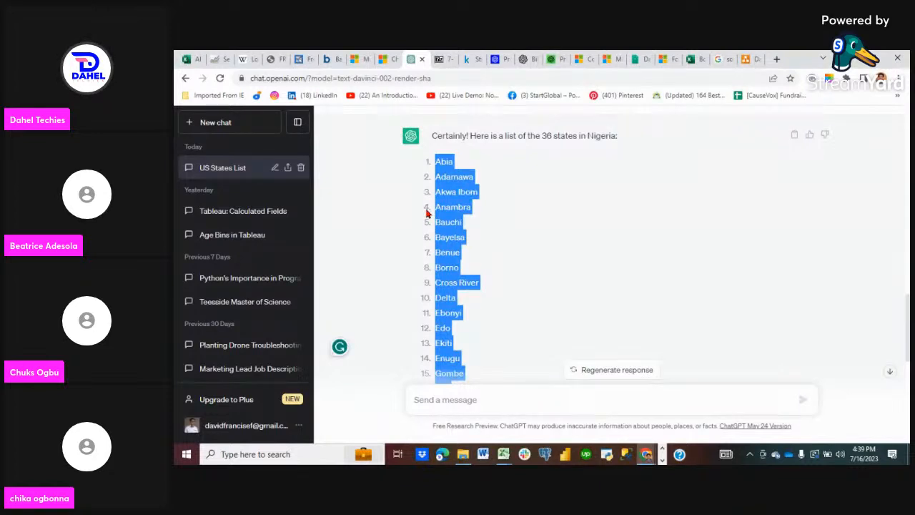
click(198, 61)
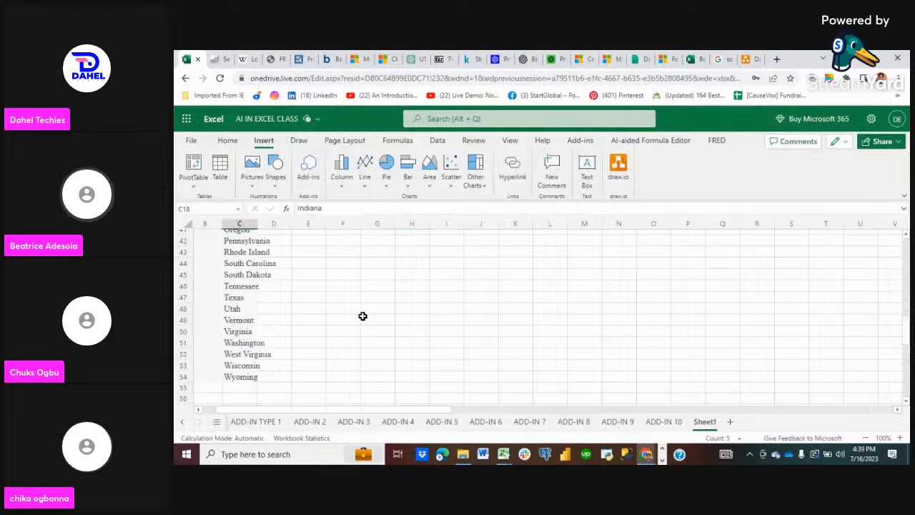
scroll(361, 314, down, 2)
scroll(363, 316, down, 1)
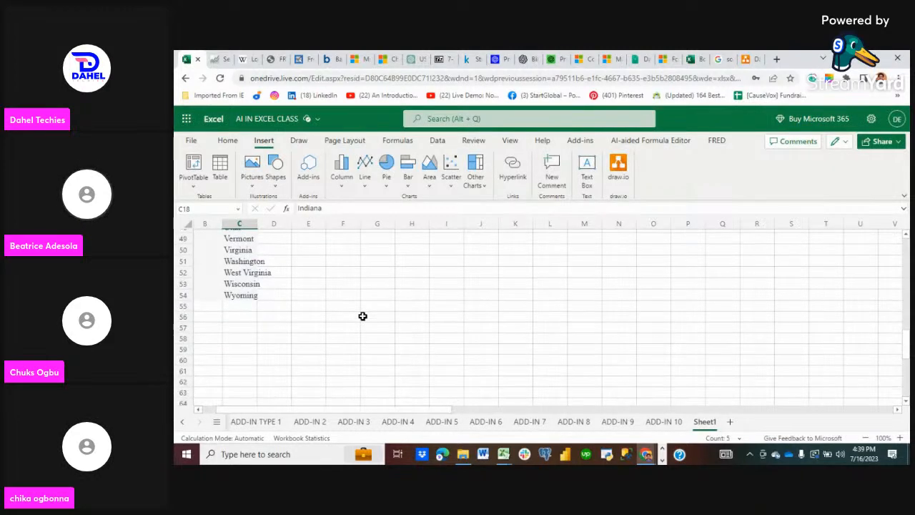
scroll(362, 316, up, 5)
scroll(362, 315, up, 10)
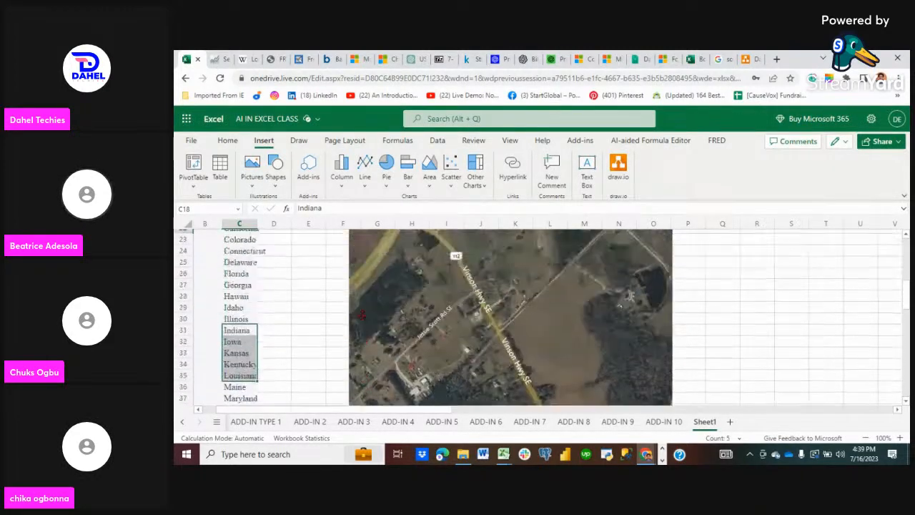
scroll(363, 316, down, 4)
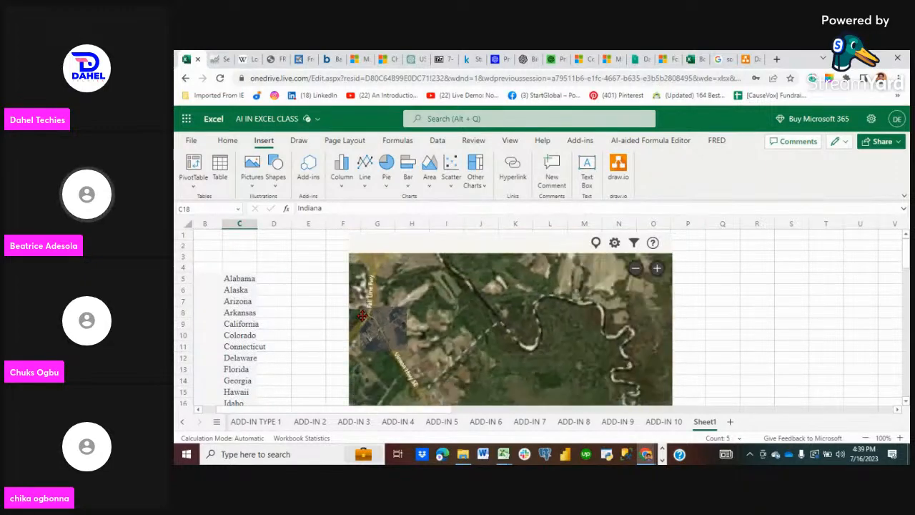
scroll(430, 334, down, 5)
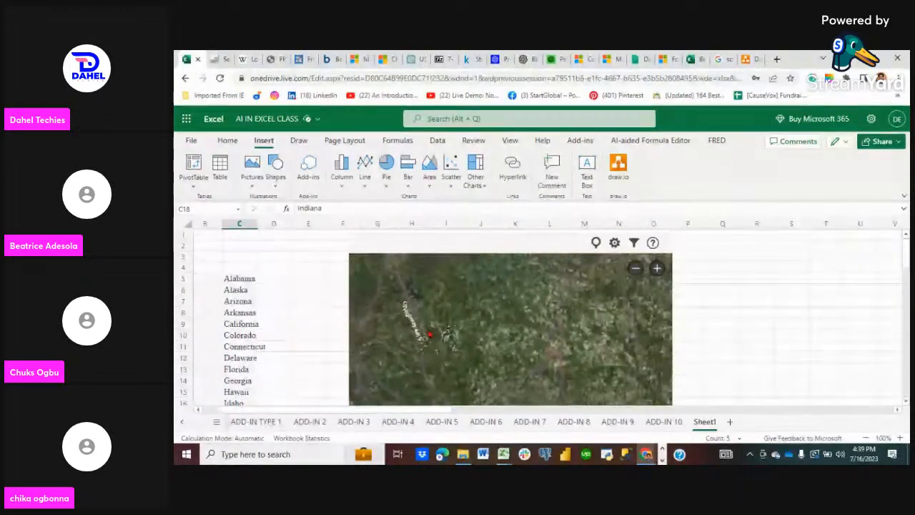
scroll(430, 334, down, 2)
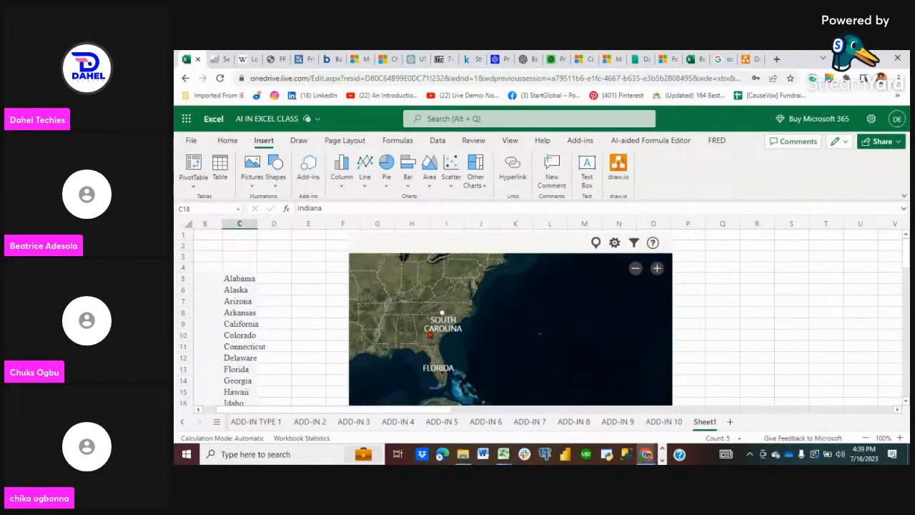
scroll(429, 335, down, 2)
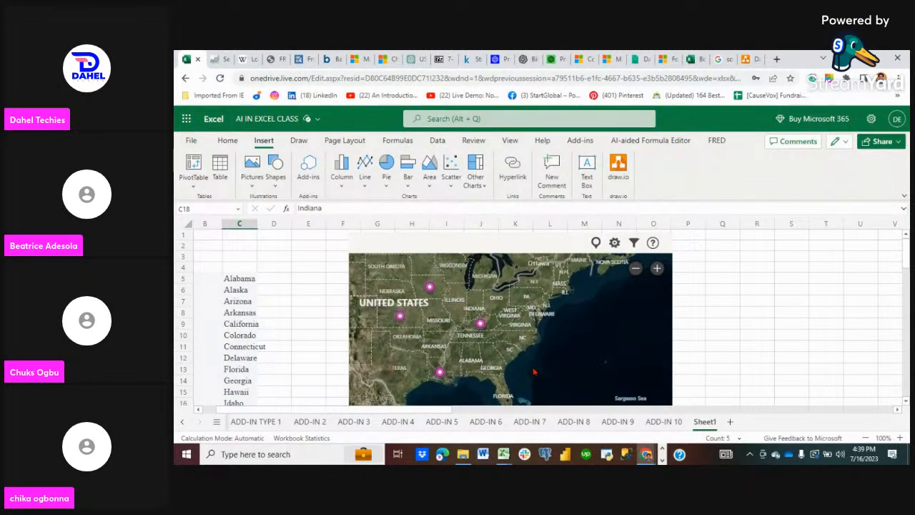
scroll(533, 370, up, 3)
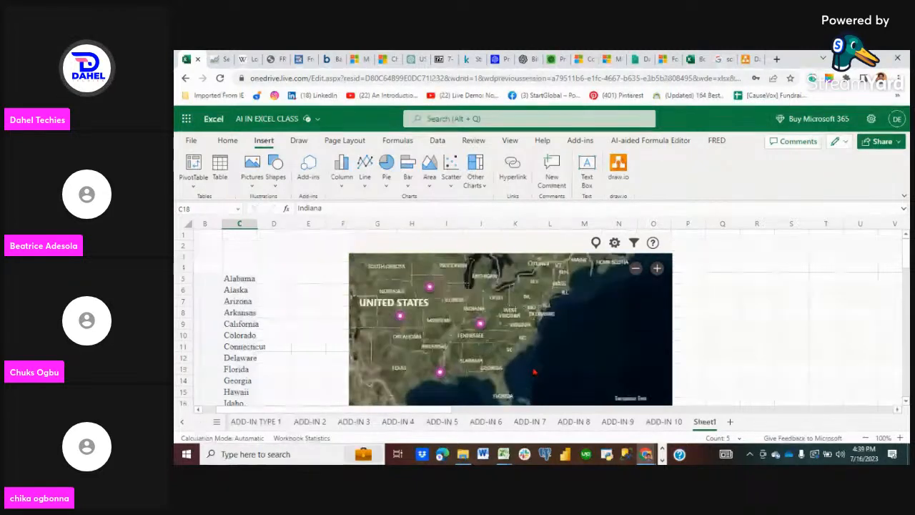
scroll(533, 371, down, 1)
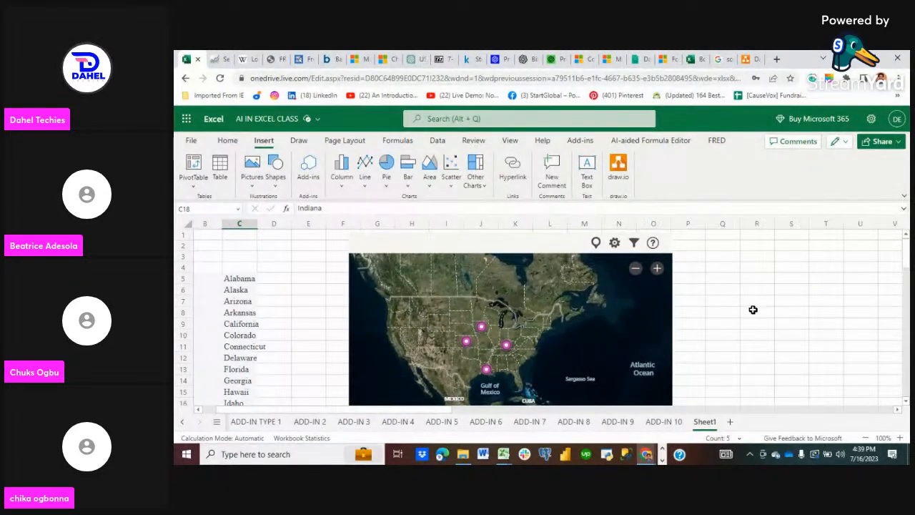
scroll(734, 302, down, 4)
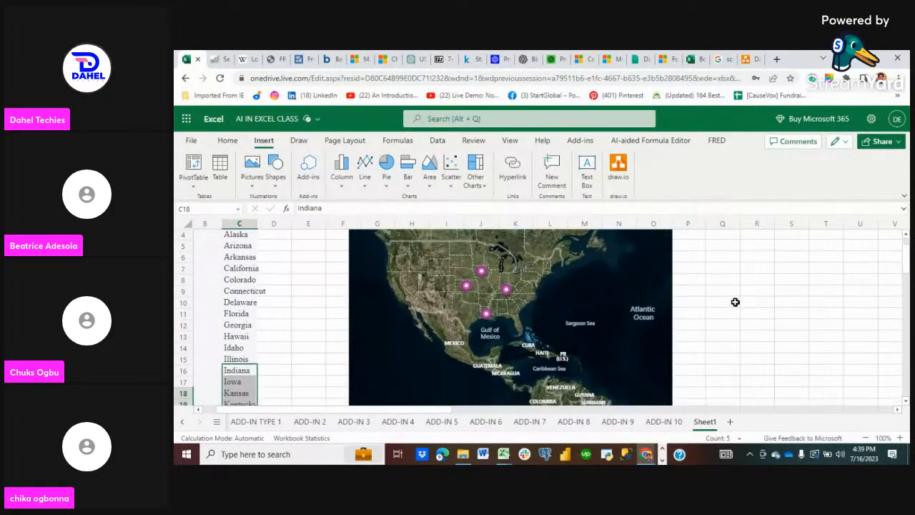
scroll(735, 302, down, 7)
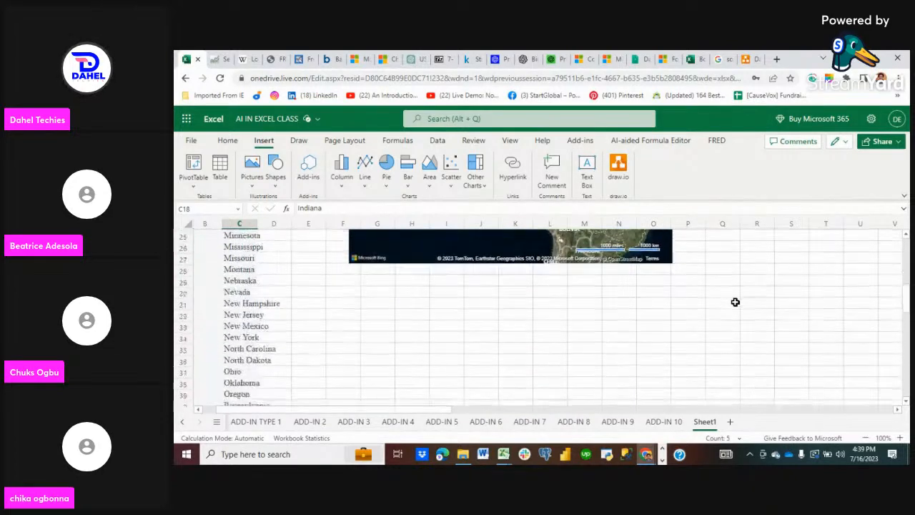
scroll(735, 302, down, 5)
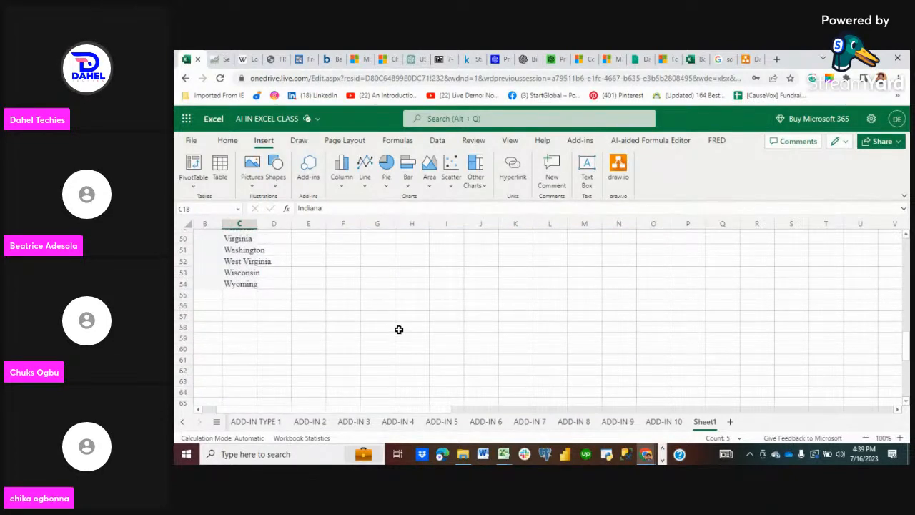
scroll(248, 326, up, 16)
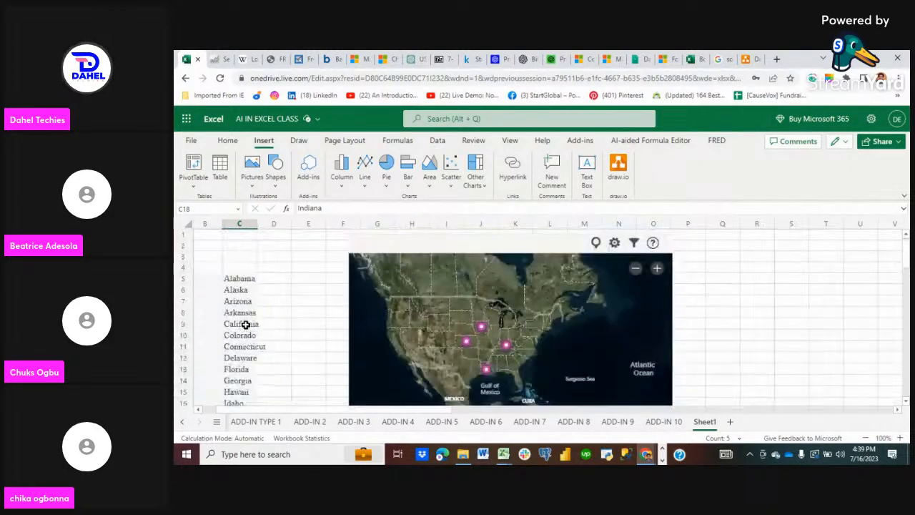
click(236, 256)
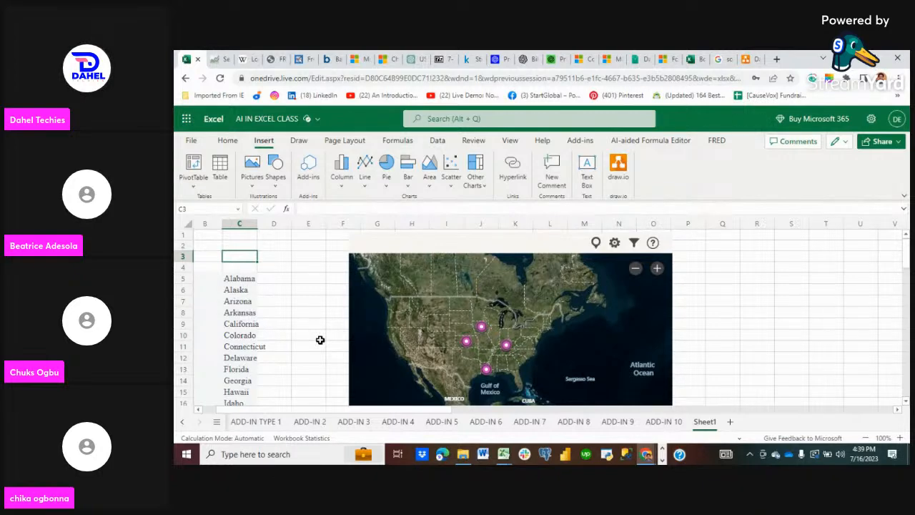
Enter the heading 'LIST OF US STATES' in C3 and set it to 14 point.
text(LIST)
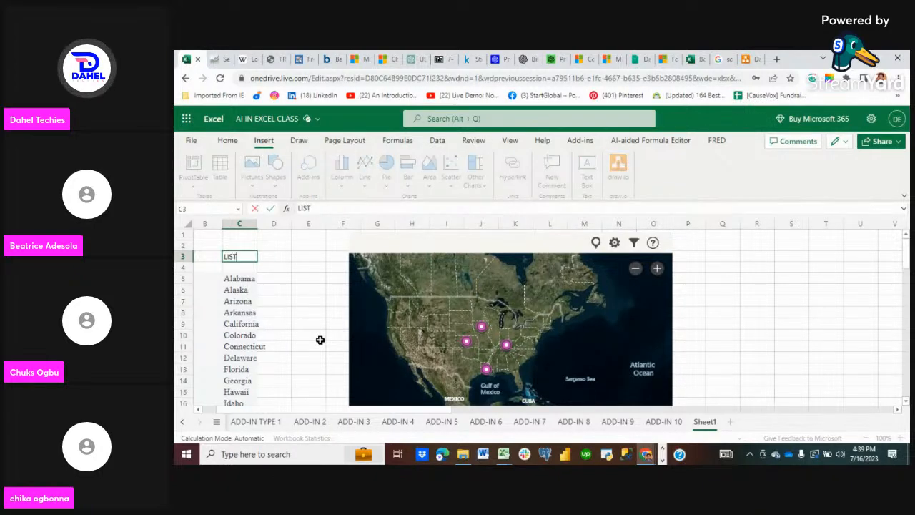
text( OF US STATES)
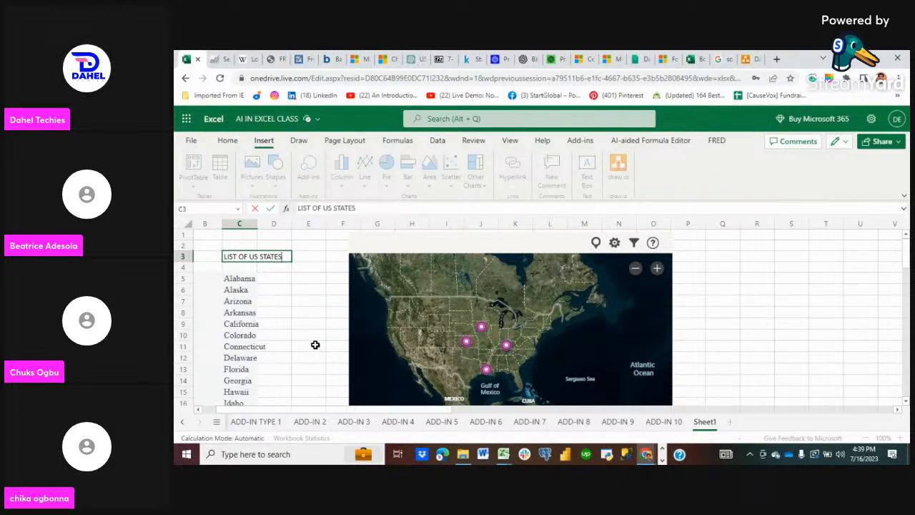
click(315, 344)
scroll(316, 345, down, 1)
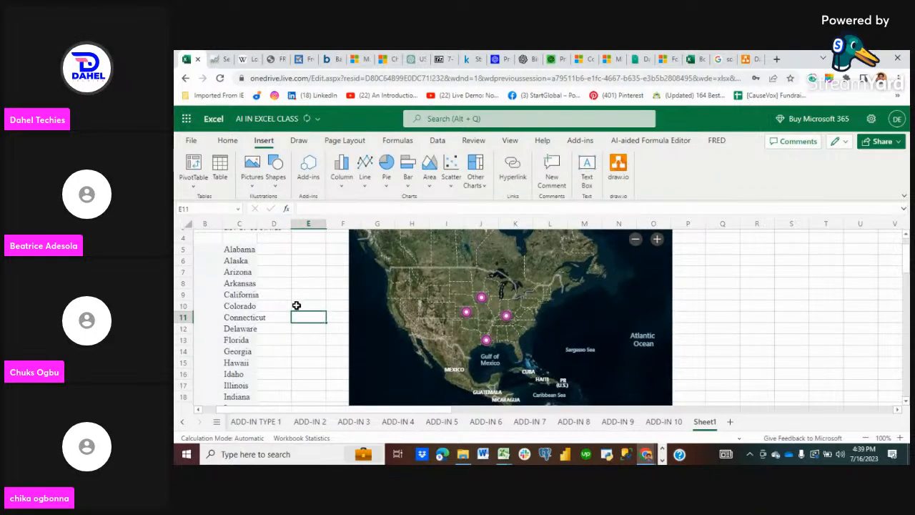
scroll(295, 305, up, 1)
drag(235, 258, 262, 258)
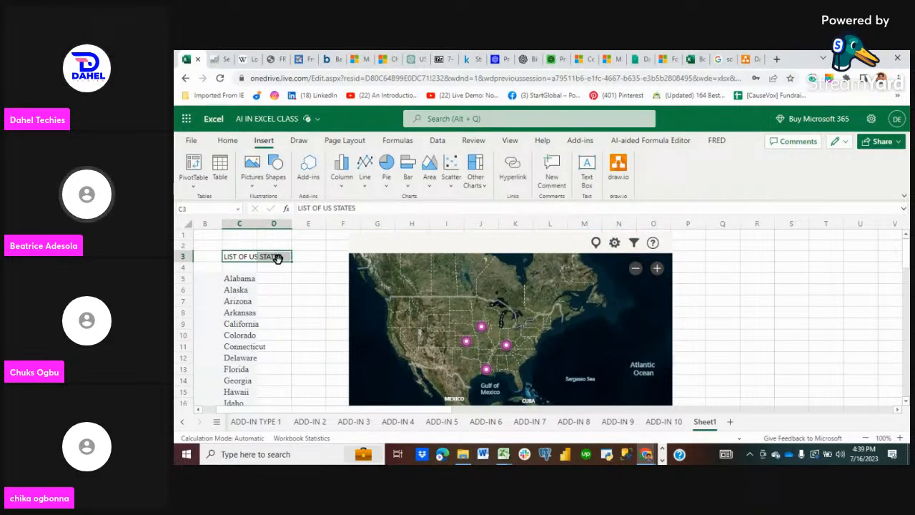
click(219, 141)
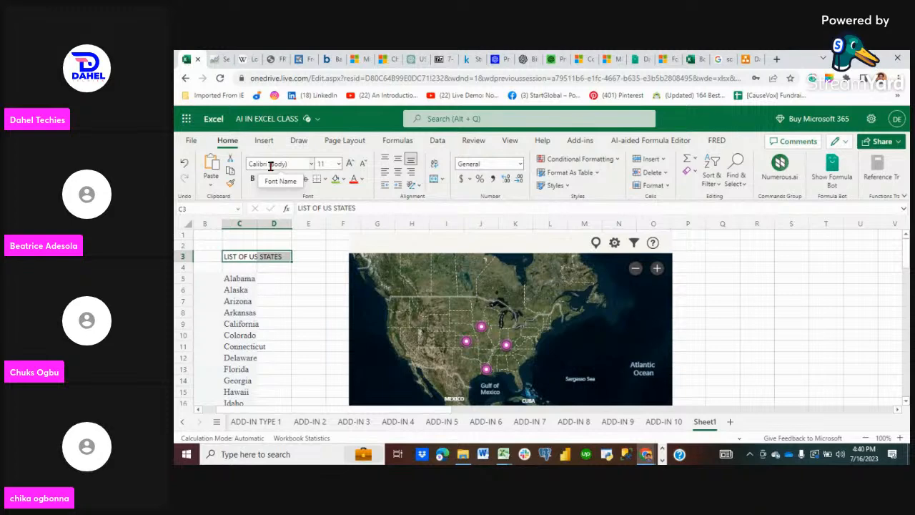
click(344, 180)
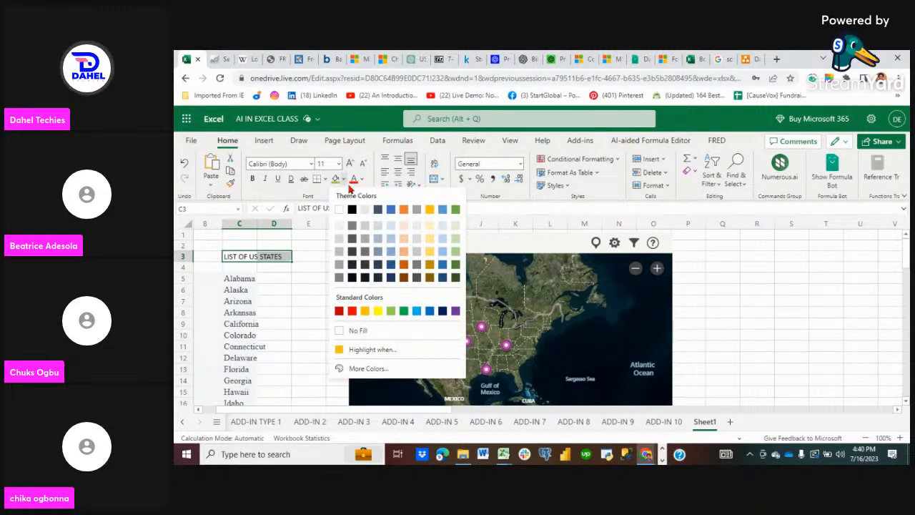
click(340, 164)
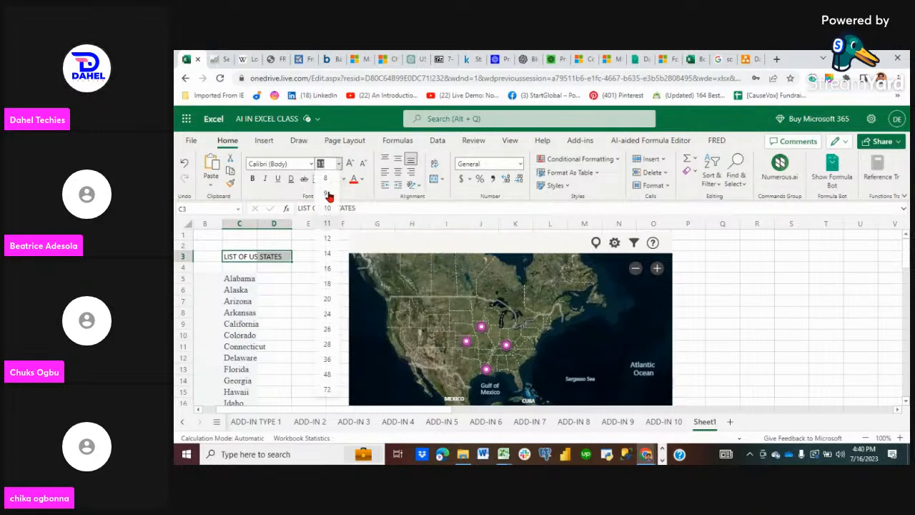
click(330, 254)
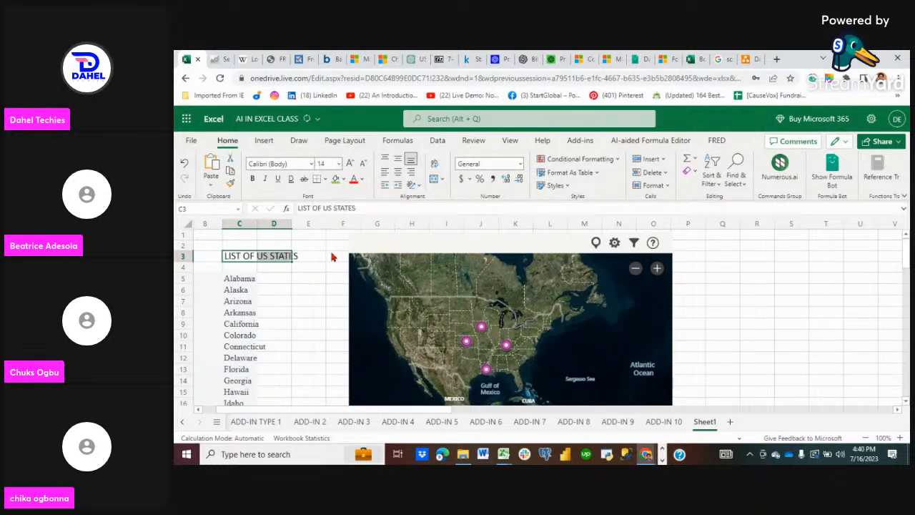
Fill the heading cells C3:E3 orange.
click(235, 257)
drag(244, 256, 304, 259)
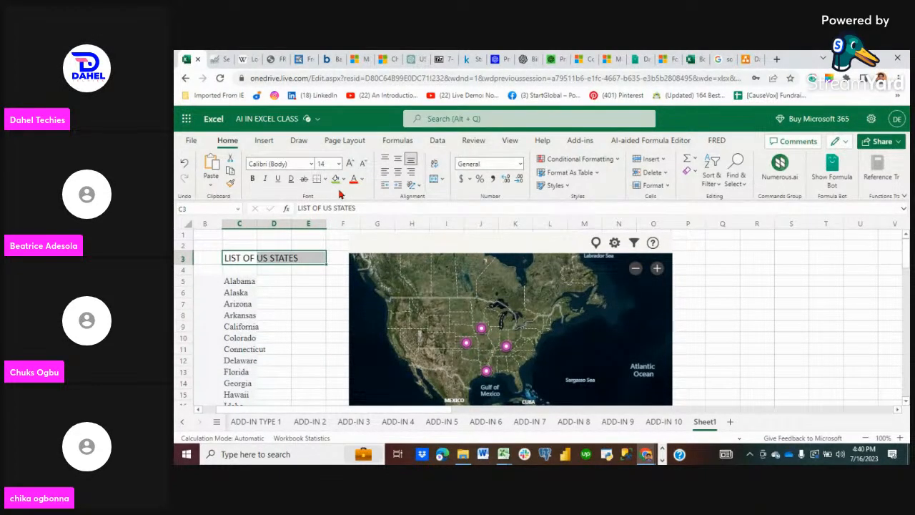
click(343, 179)
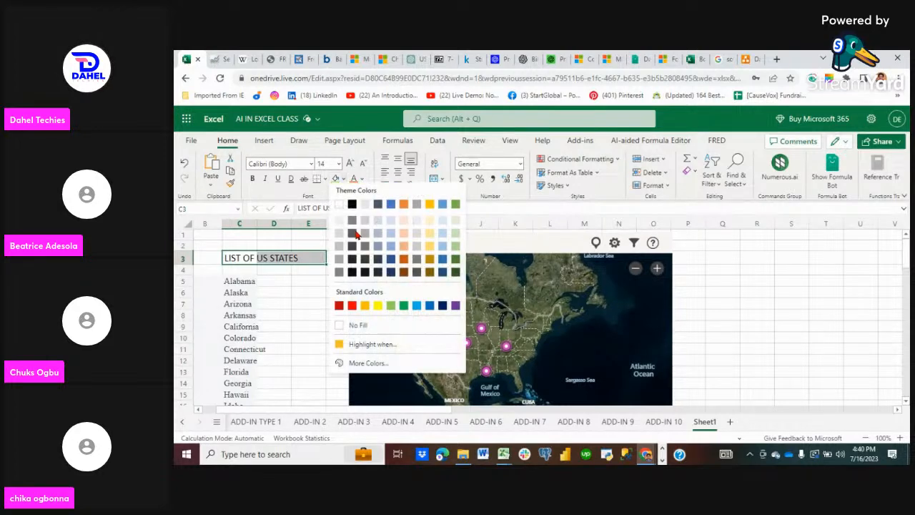
click(365, 312)
Select cell C60 below the US list for the new list.
scroll(292, 315, down, 8)
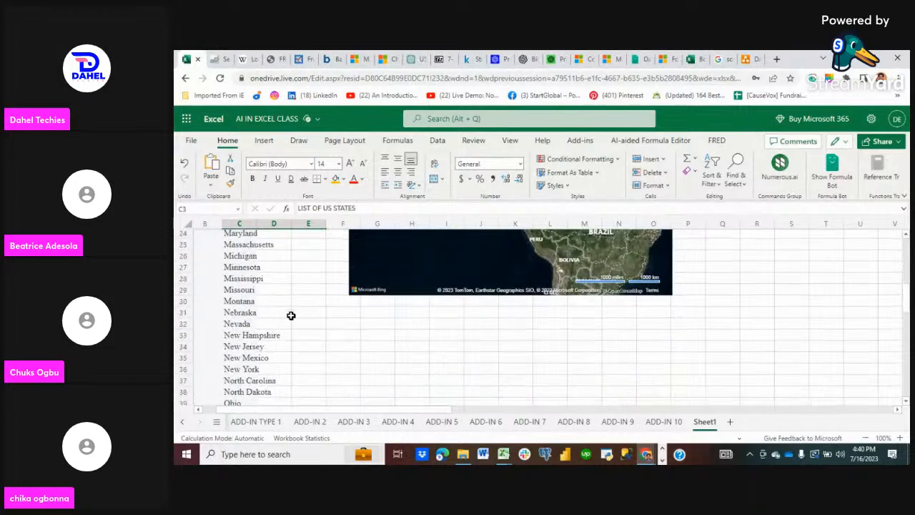
scroll(291, 316, down, 9)
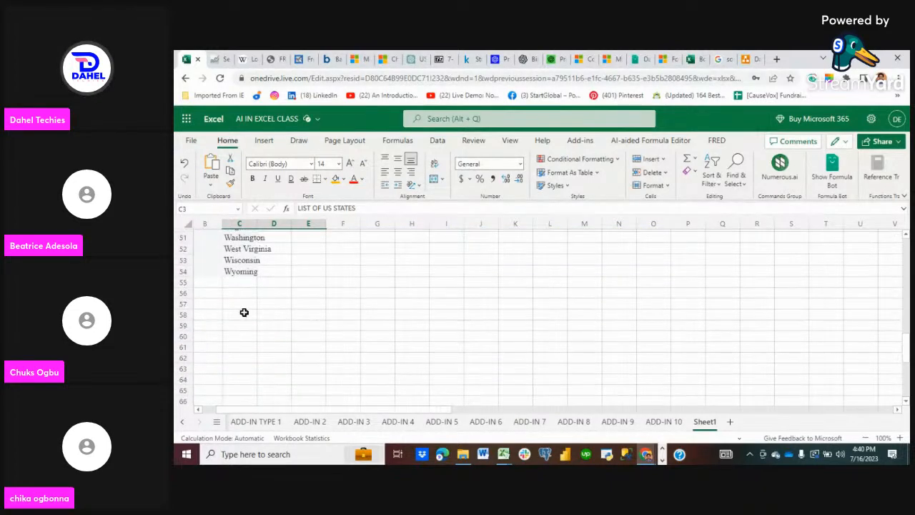
click(239, 312)
click(238, 336)
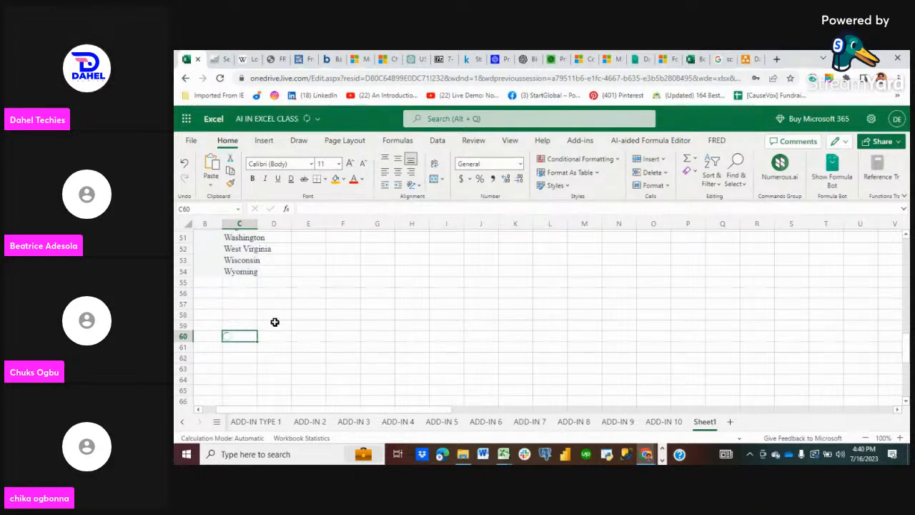
Paste the Nigerian states list and enter the heading 'LIST OF STATES IN NIGERIA' in D58.
key(ctrl+v)
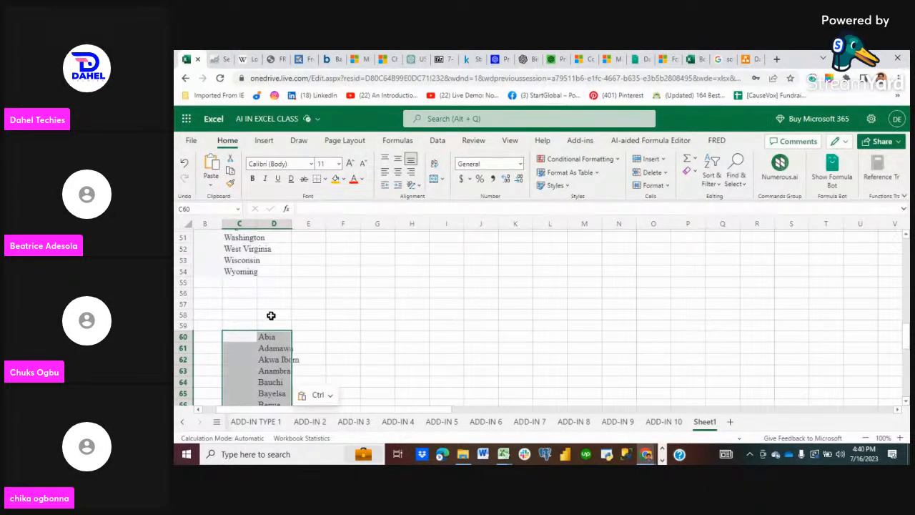
click(271, 315)
text(LIST)
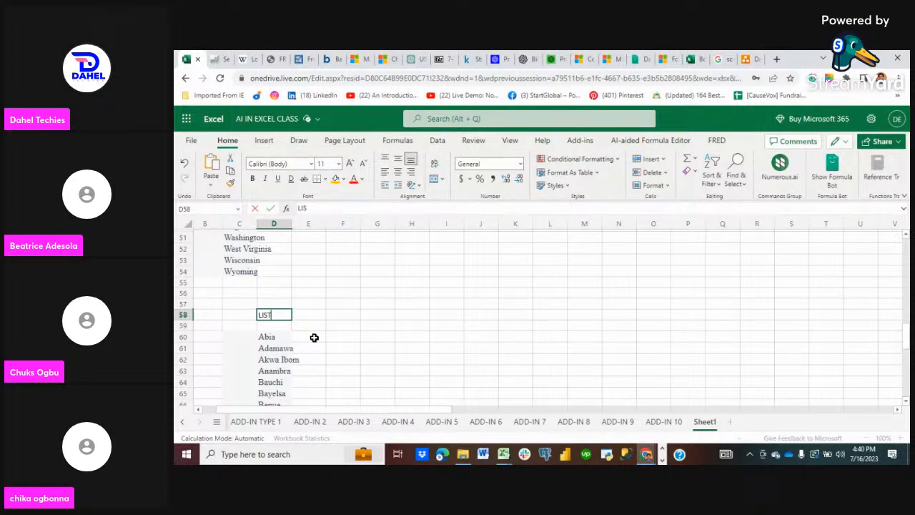
text( OF STATES IN NIGERIA)
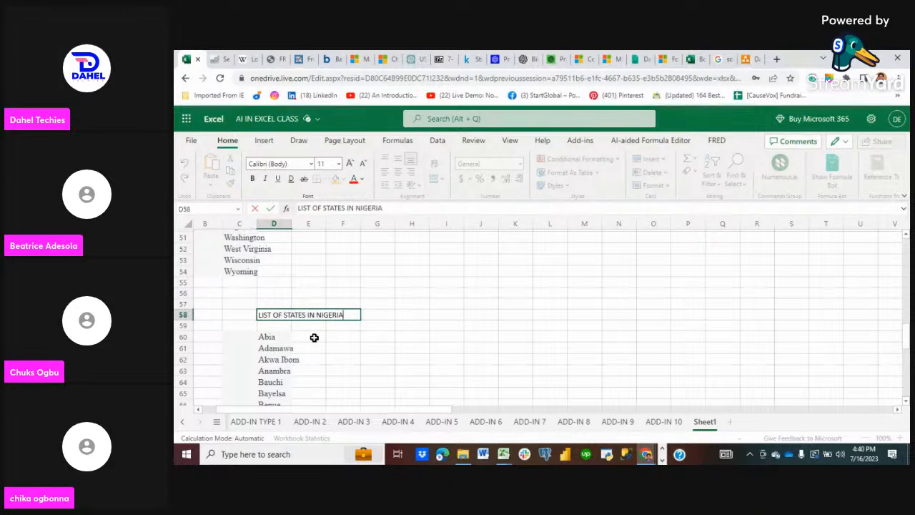
click(367, 352)
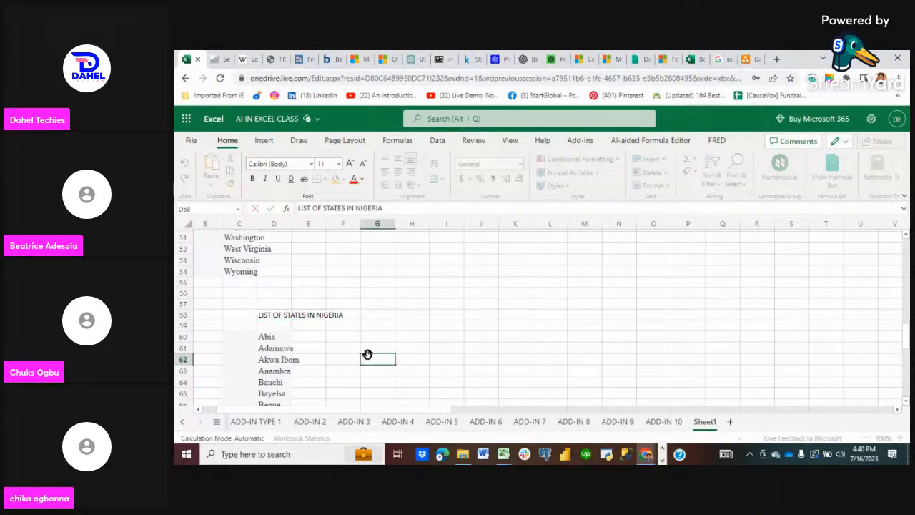
Format the D58:E58 heading at 12 point with an orange fill.
drag(274, 317, 346, 316)
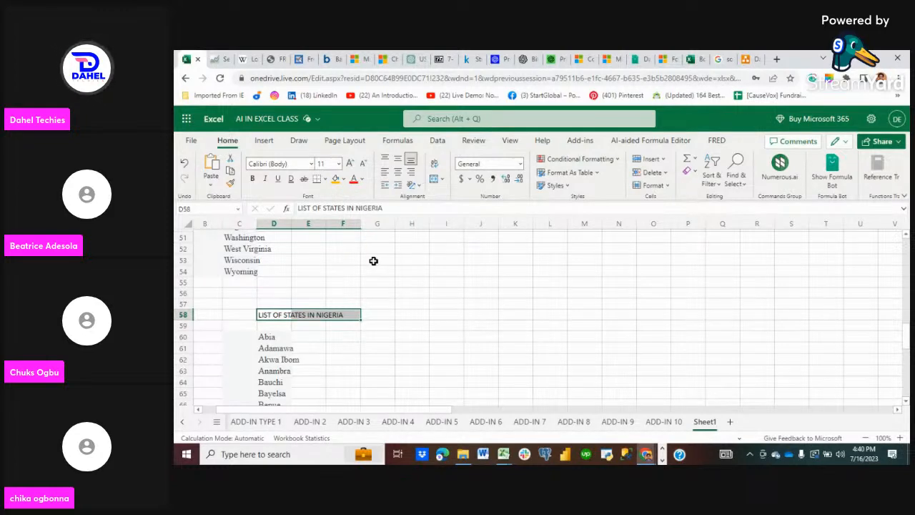
click(339, 166)
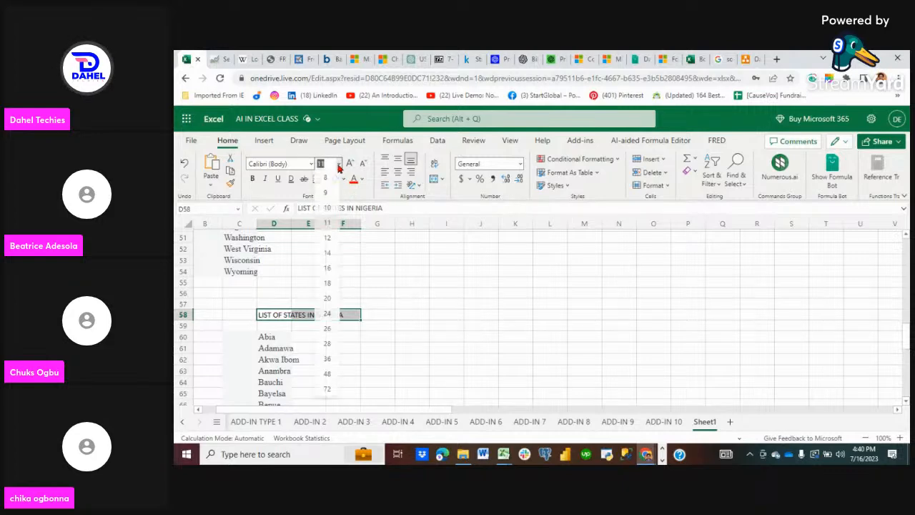
click(329, 239)
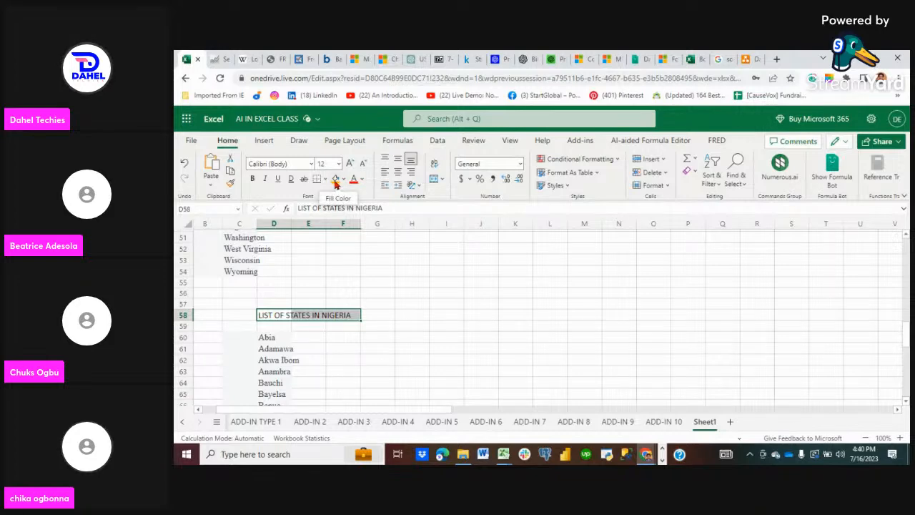
click(336, 183)
scroll(388, 310, down, 1)
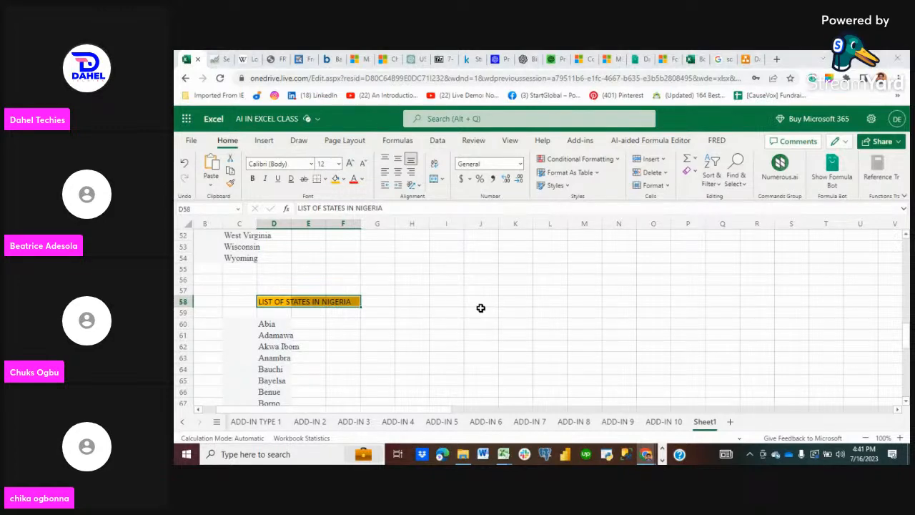
Return to the Excel Online workbook and open the Bing Maps Settings panel, with Map Type still Bird's Eye.
scroll(480, 307, up, 5)
scroll(480, 307, up, 5)
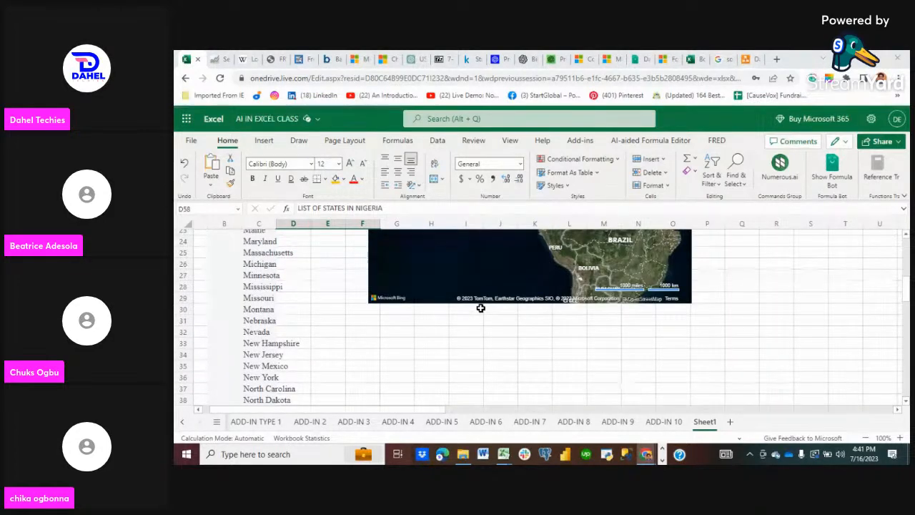
key(super+Tab)
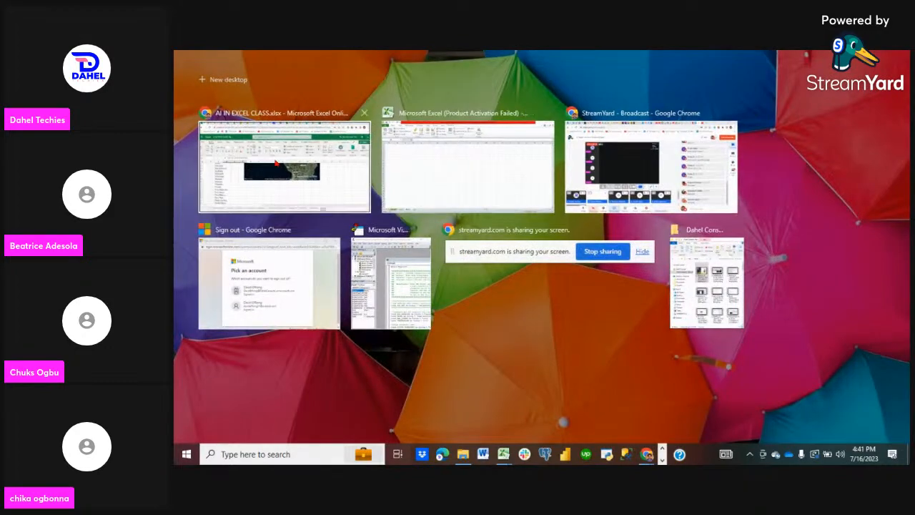
click(275, 163)
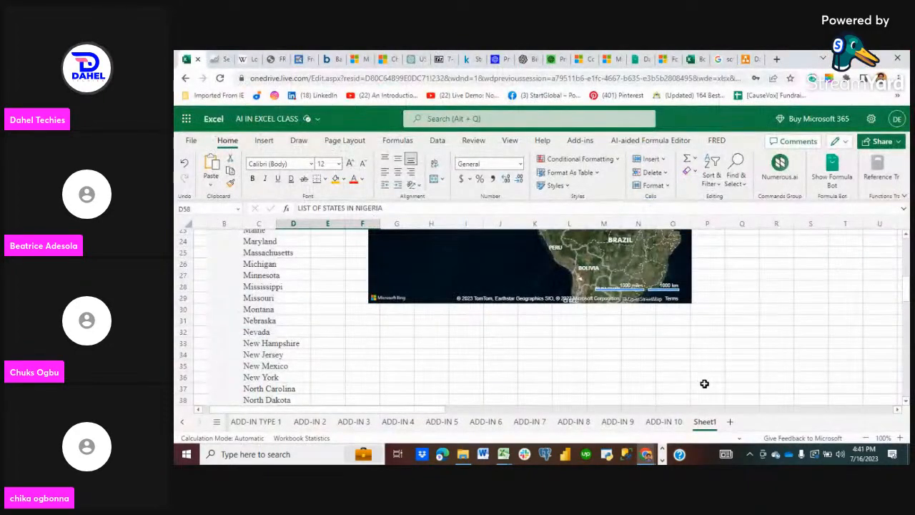
scroll(704, 383, up, 5)
scroll(704, 384, up, 2)
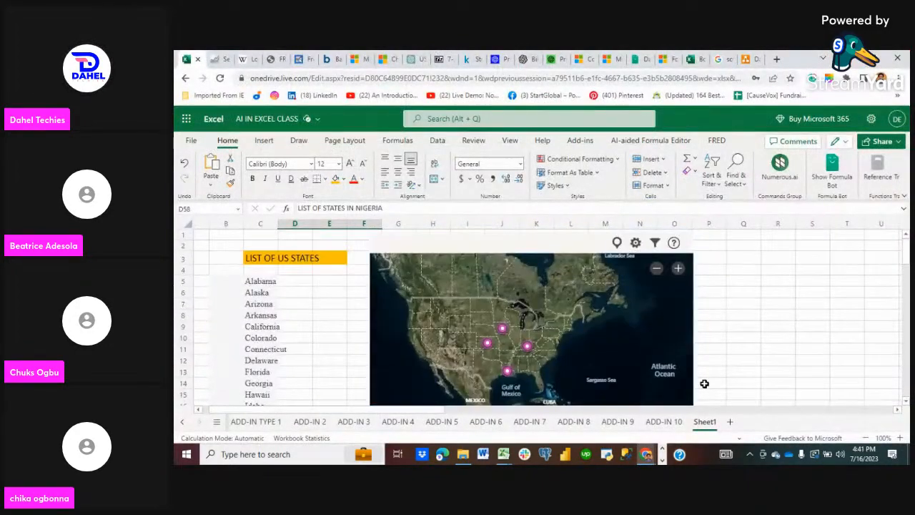
click(636, 244)
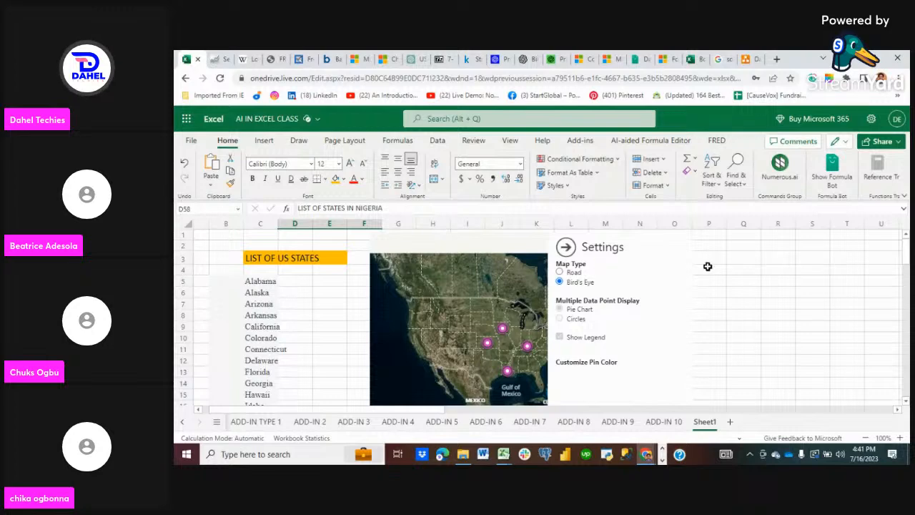
click(760, 292)
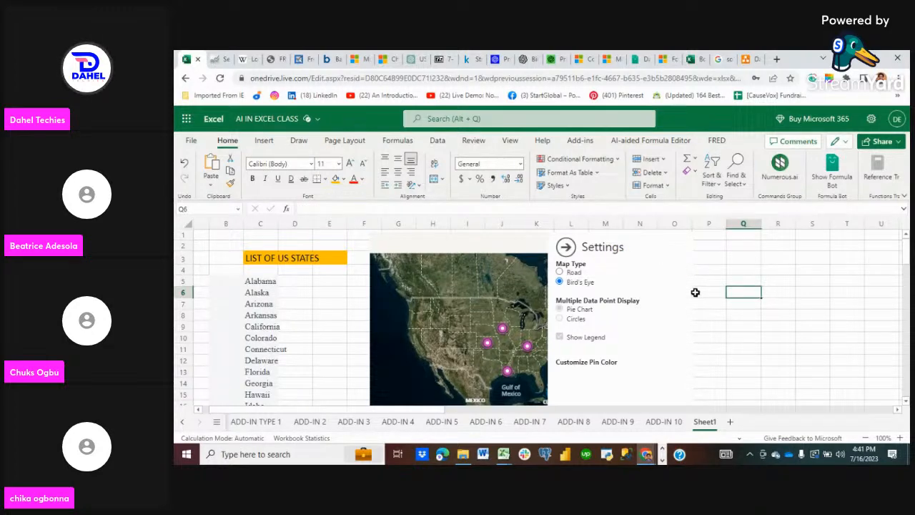
click(565, 248)
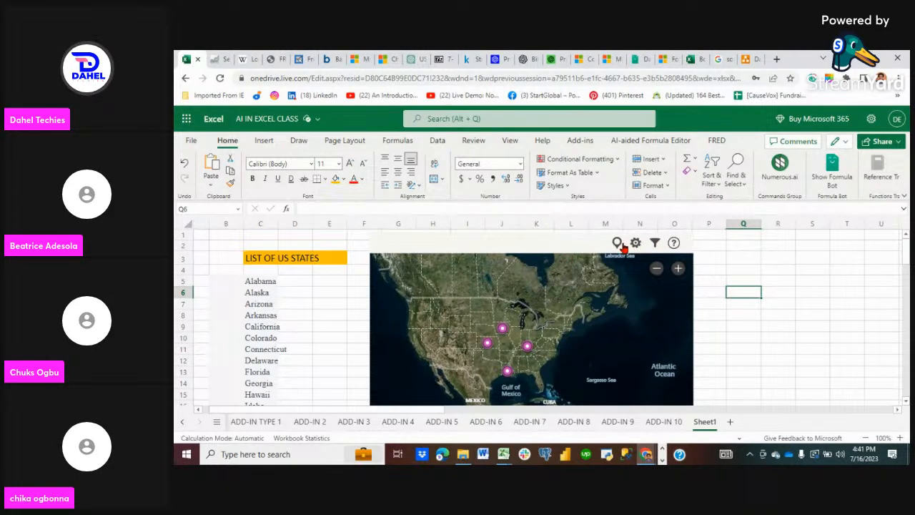
click(643, 243)
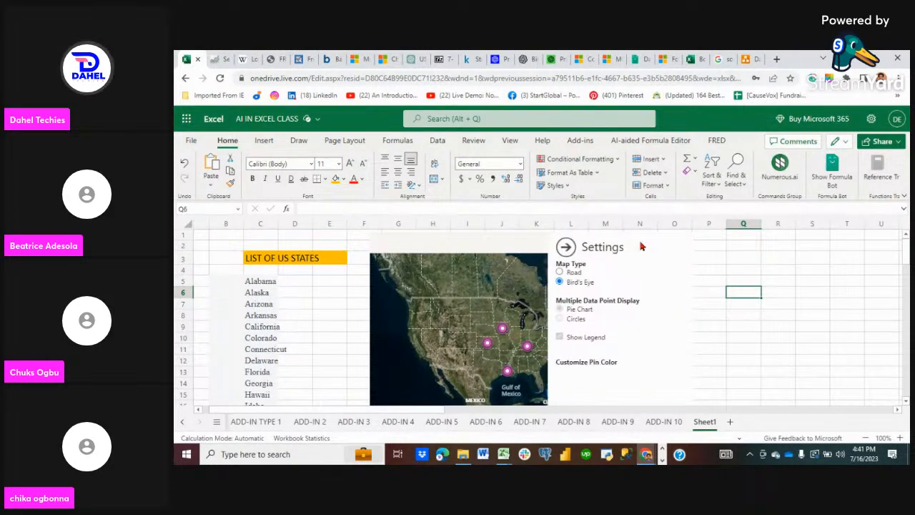
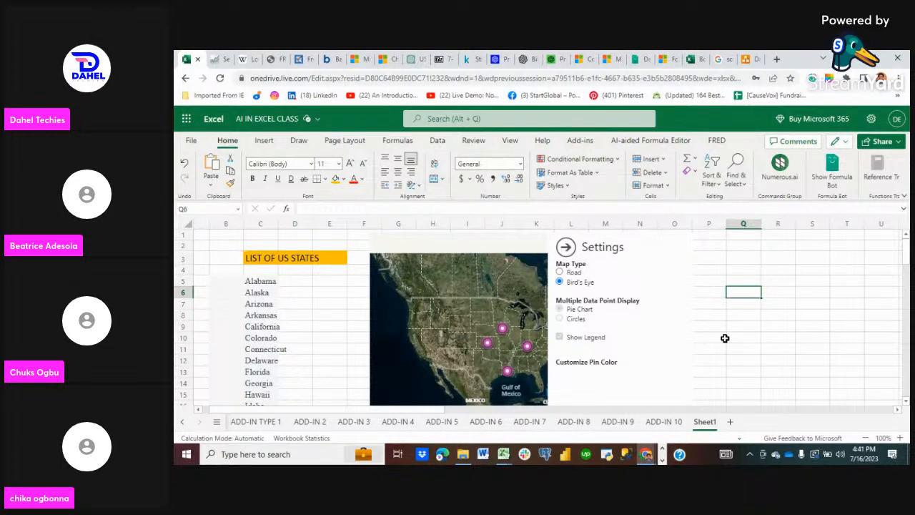
Deselect the map and close its Settings pane so the aerial US map fills the frame.
click(725, 338)
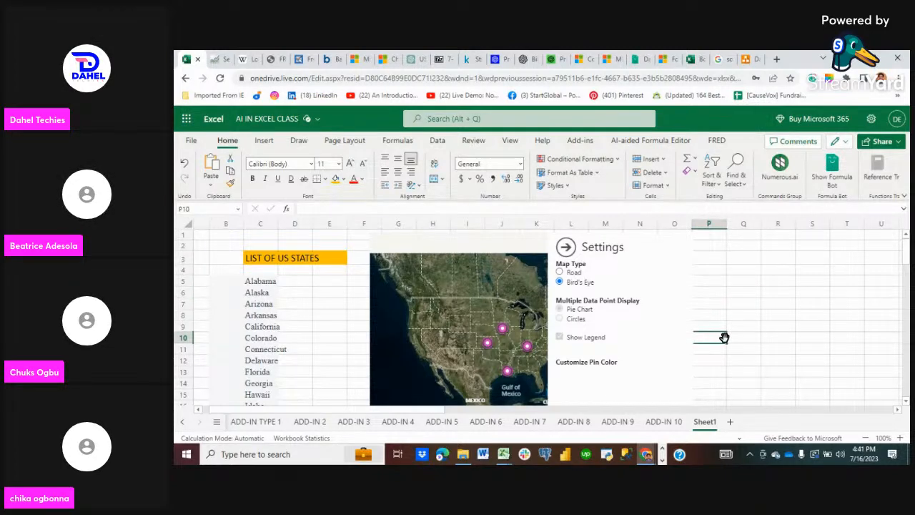
click(564, 250)
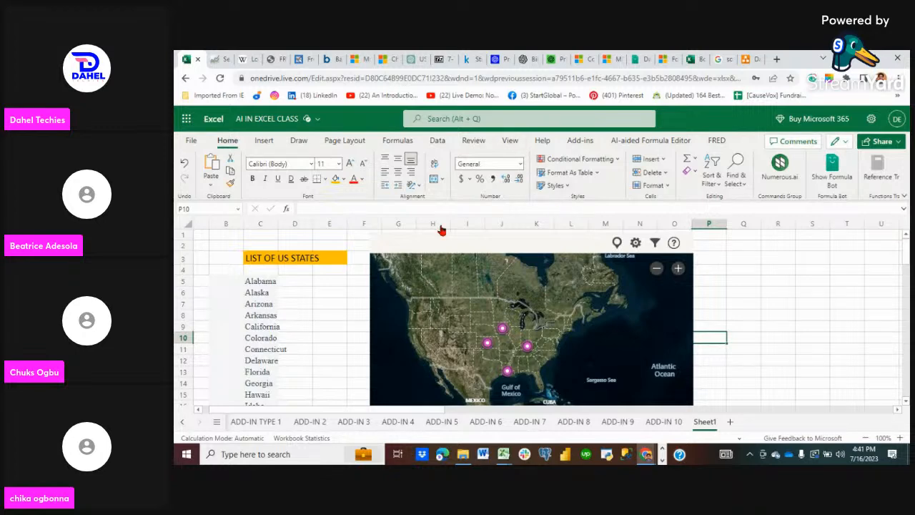
Scroll down to the Nigeria states list, select cell I58 and show the Insert ribbon.
scroll(446, 311, down, 2)
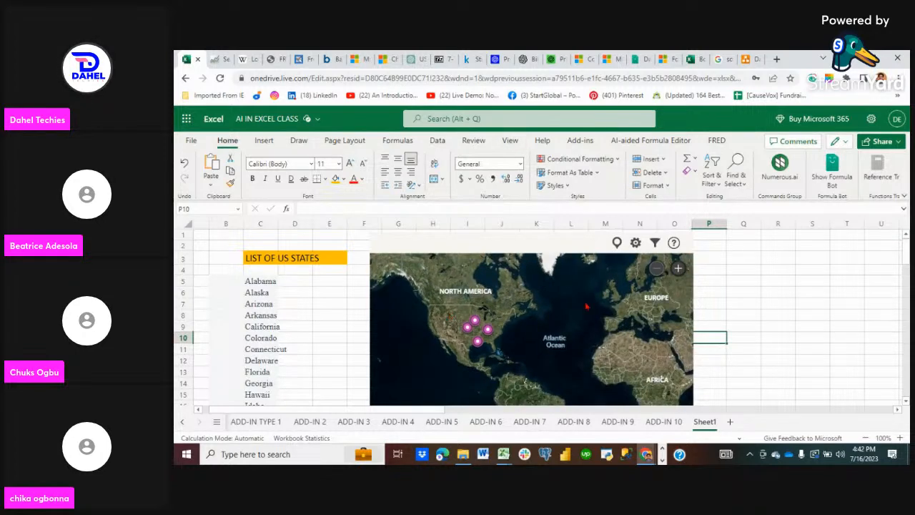
scroll(666, 319, up, 3)
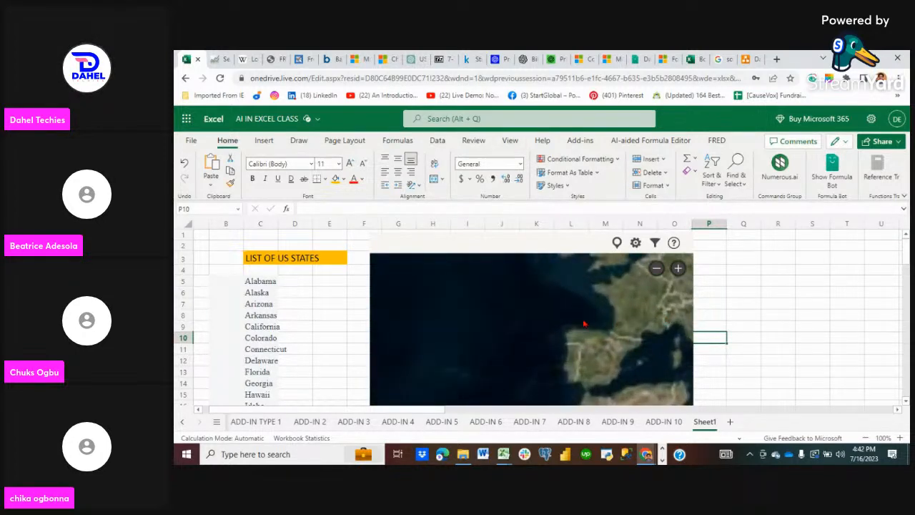
scroll(528, 323, down, 2)
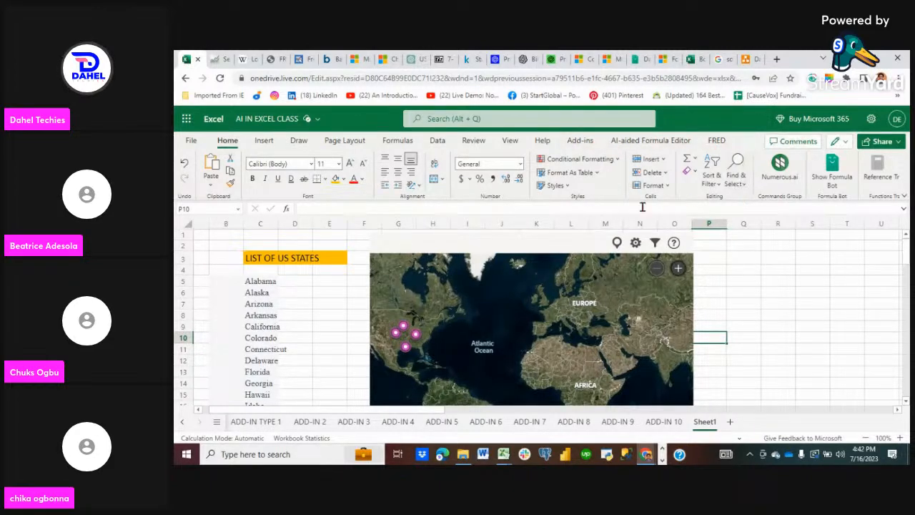
scroll(726, 330, down, 5)
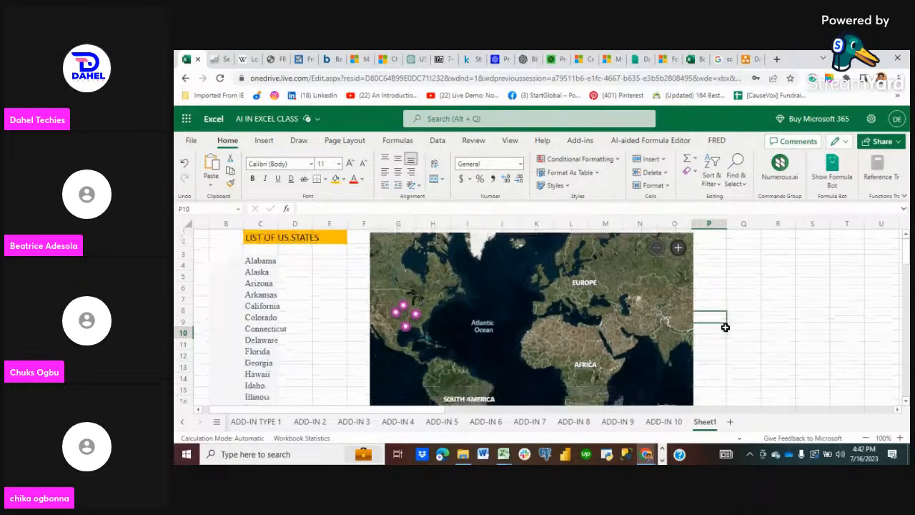
scroll(724, 326, down, 15)
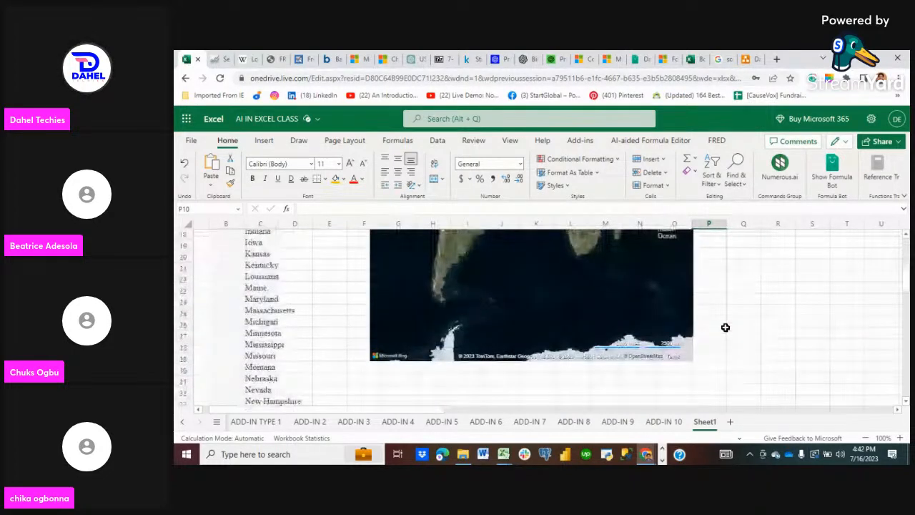
click(475, 288)
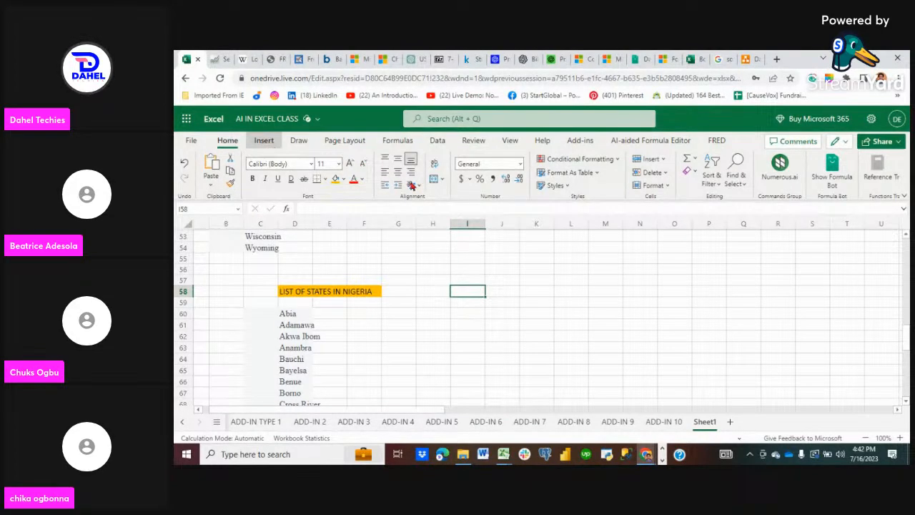
click(268, 144)
Search the add-ins store for 'bing maps', add Bing Maps and accept its license terms.
click(301, 167)
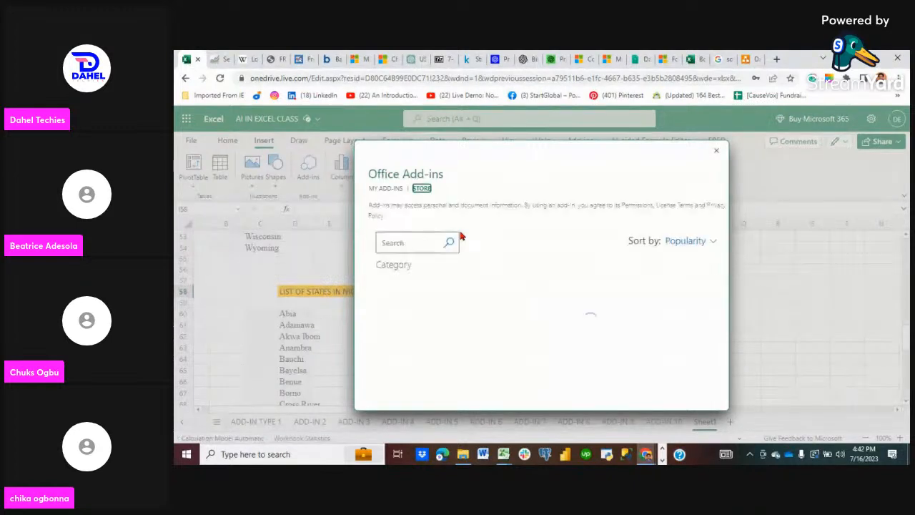
click(425, 241)
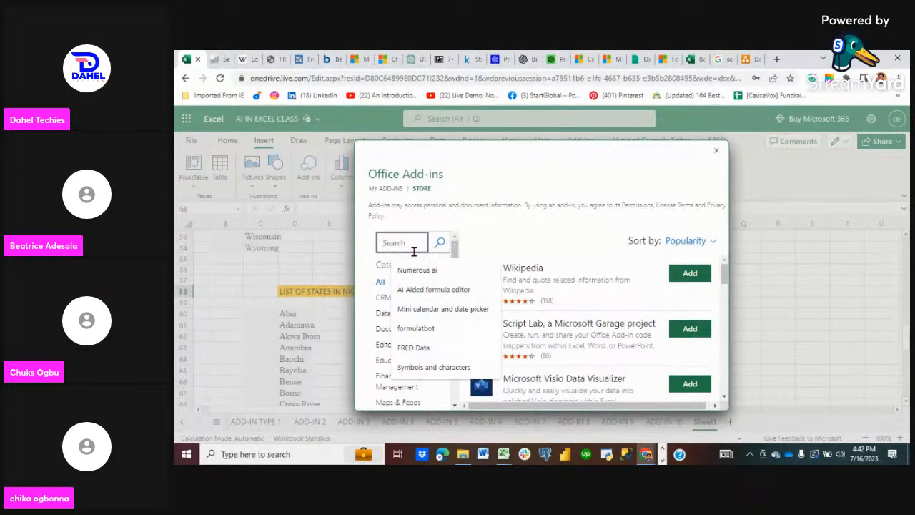
text(bing maps)
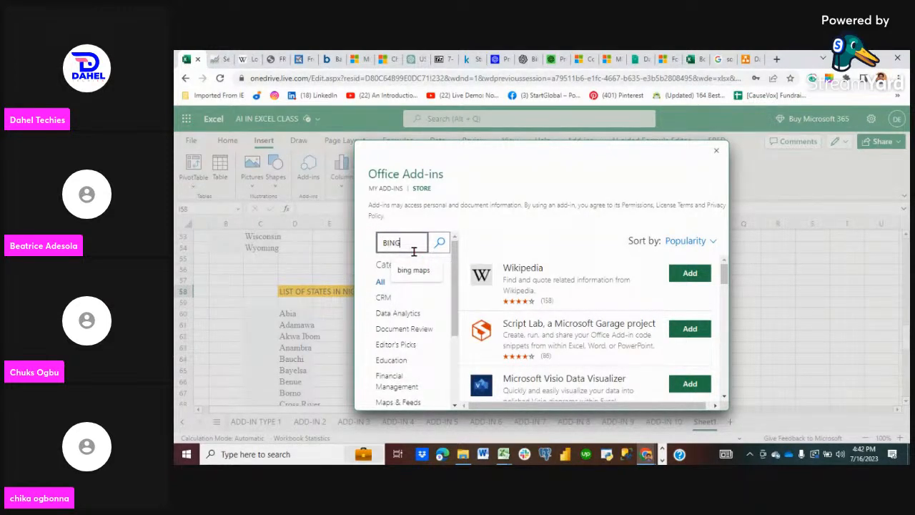
click(419, 273)
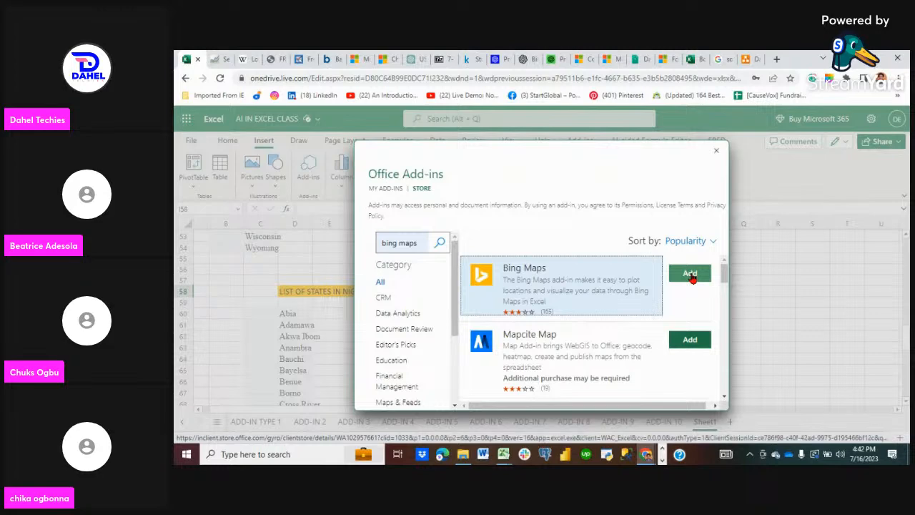
click(691, 278)
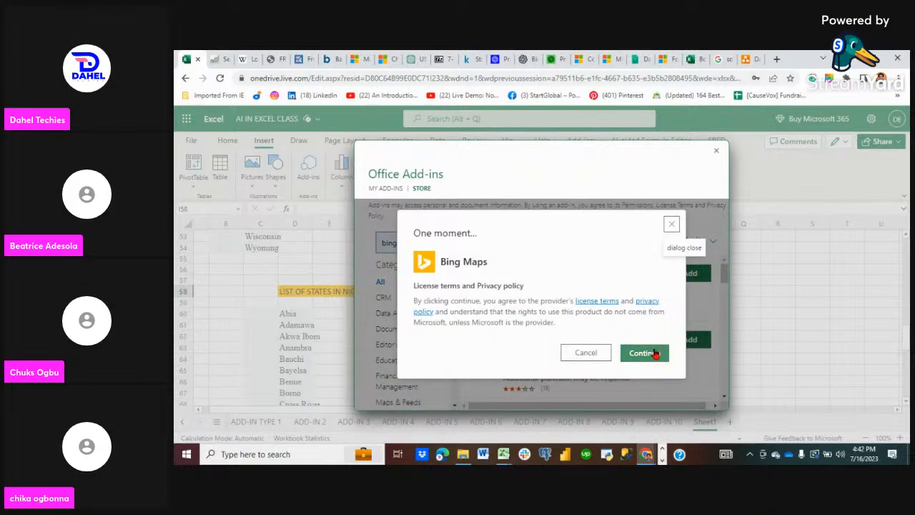
click(647, 355)
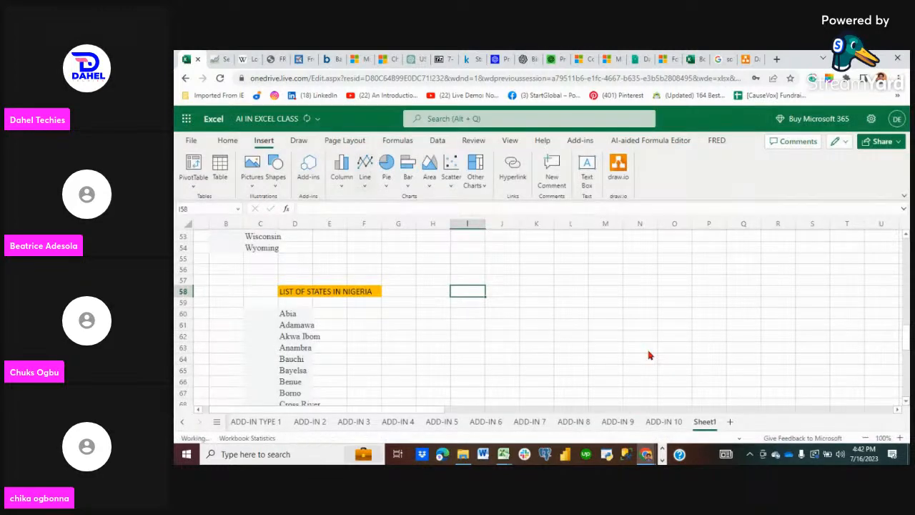
Once the new Bing map loads, select the Nigerian states Abia to Enugu (D60:D73).
scroll(533, 314, up, 5)
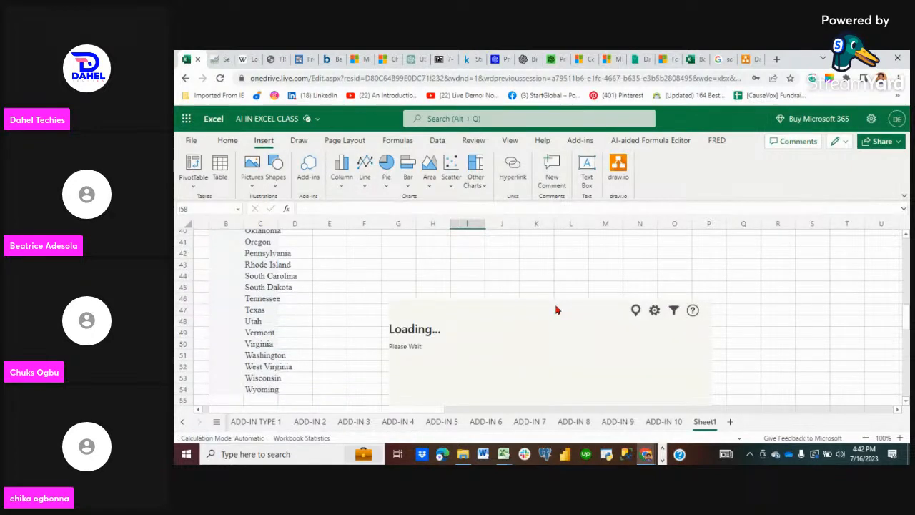
scroll(771, 300, down, 4)
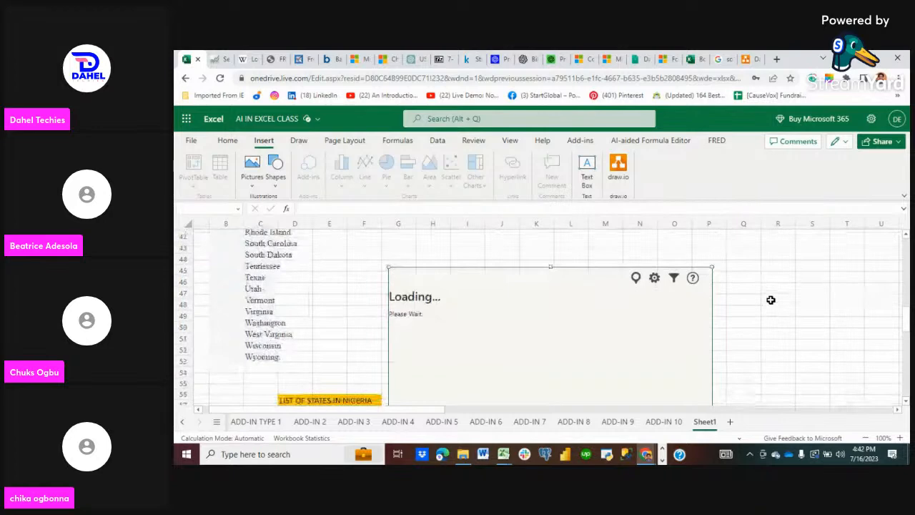
scroll(770, 299, up, 1)
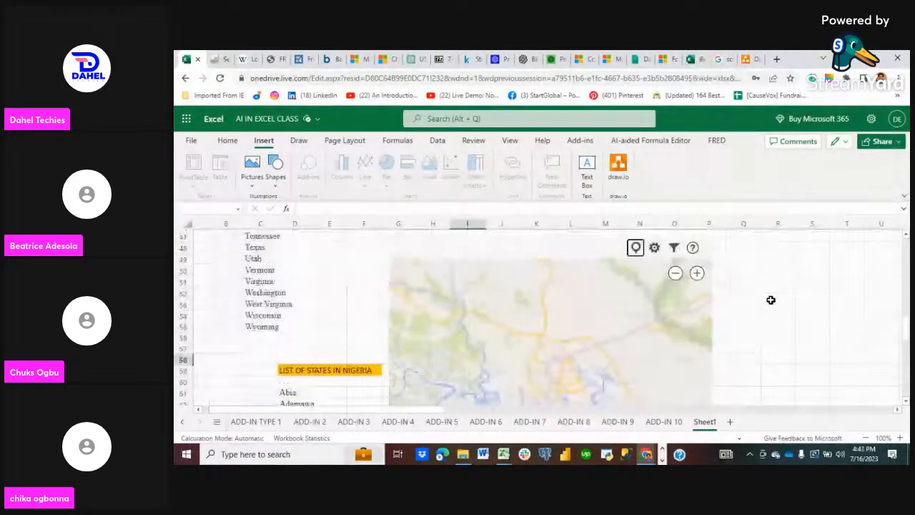
scroll(770, 300, down, 3)
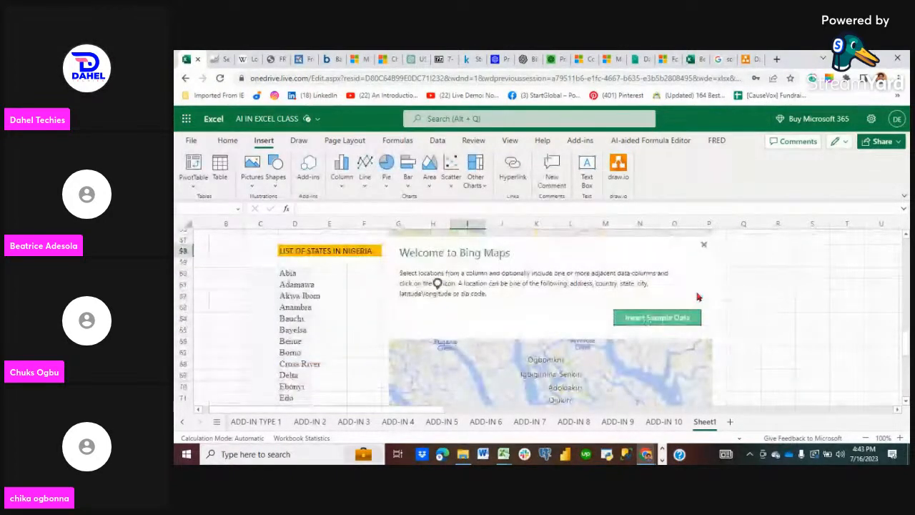
click(665, 319)
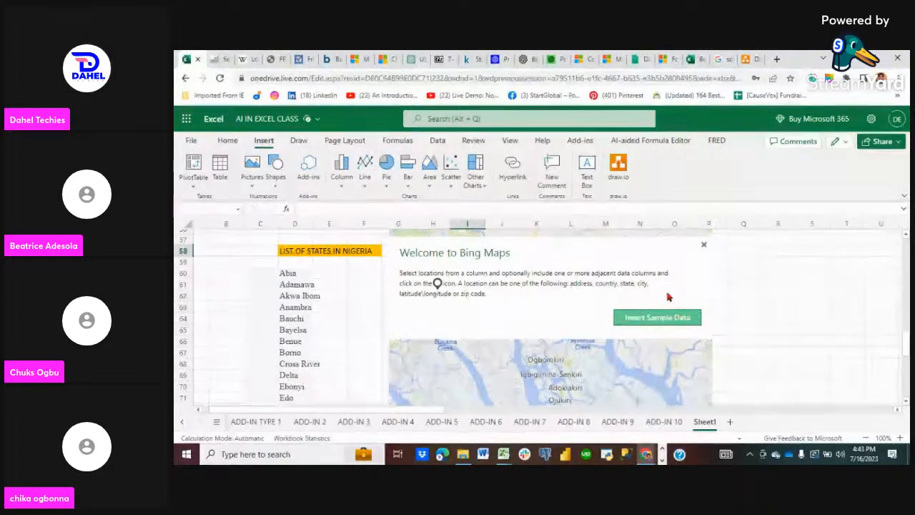
scroll(703, 308, up, 2)
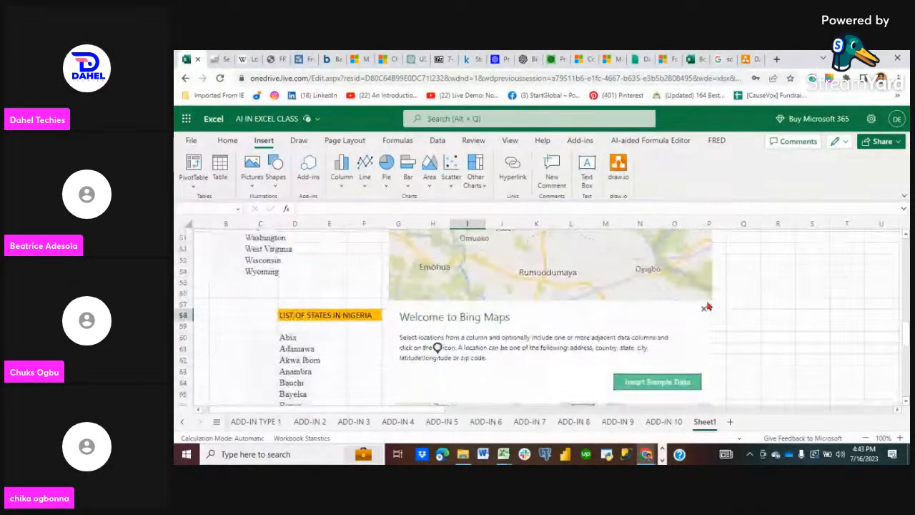
scroll(643, 315, up, 4)
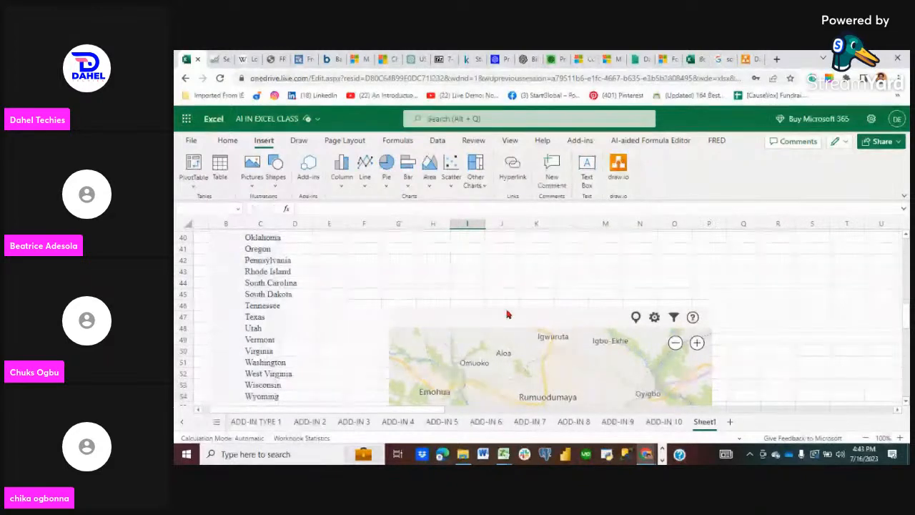
scroll(503, 313, down, 5)
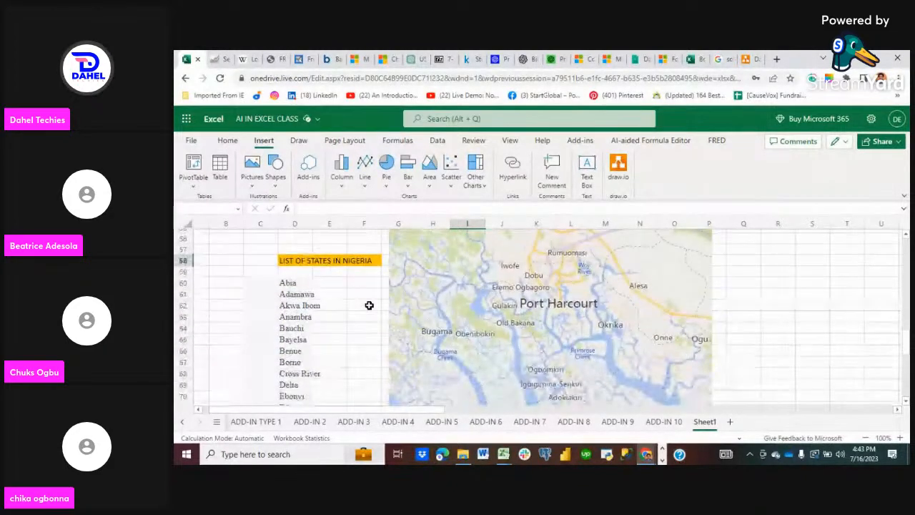
drag(291, 282, 307, 384)
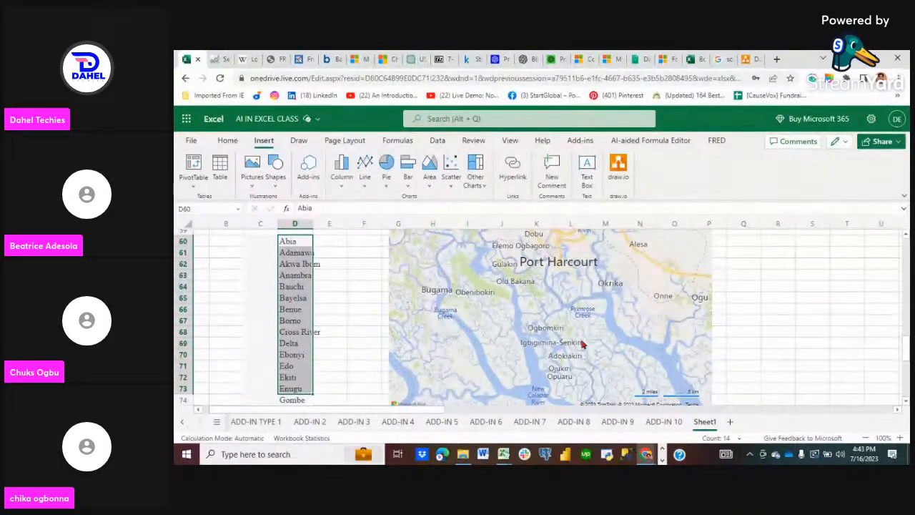
Zoom and pan the Bing map to western Canada and the northwestern US pin.
scroll(749, 335, up, 3)
scroll(749, 335, up, 4)
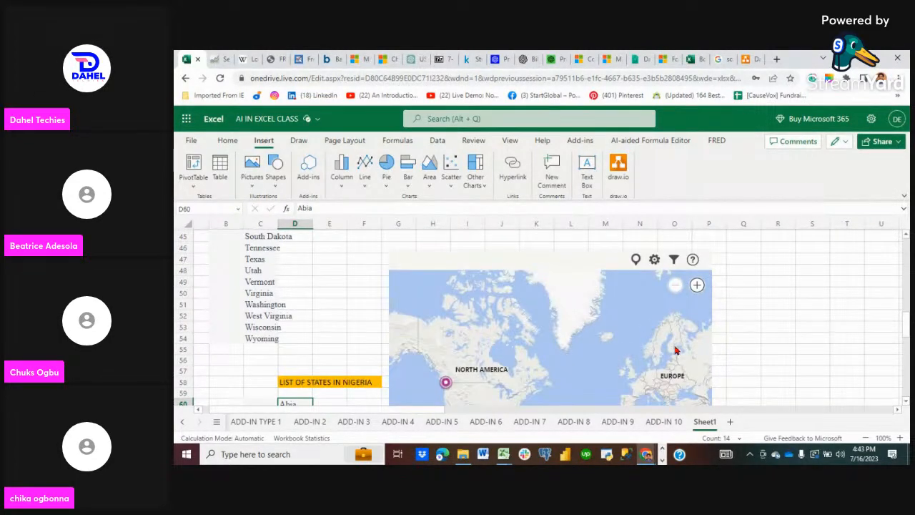
scroll(757, 351, down, 3)
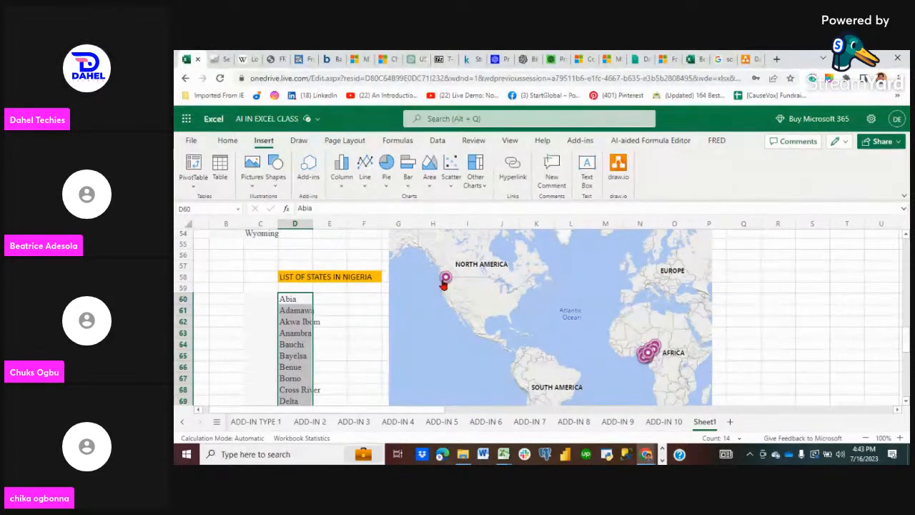
scroll(343, 336, down, 2)
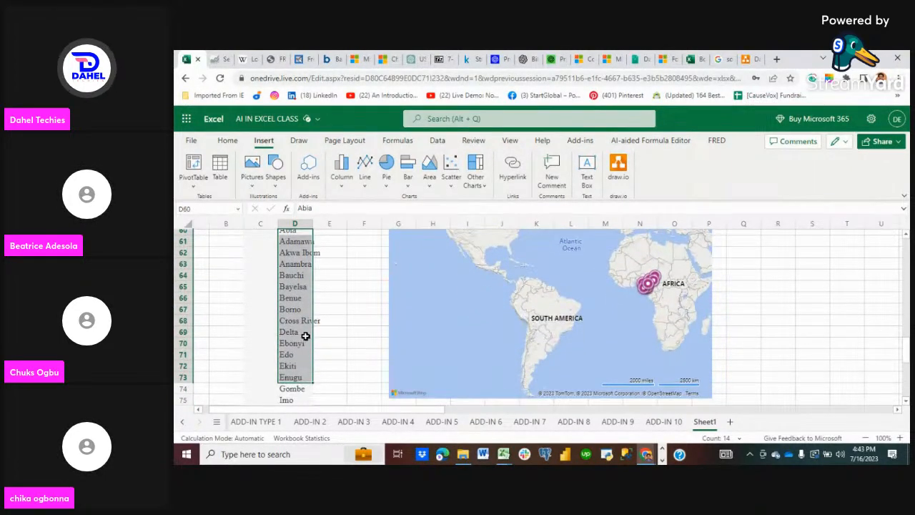
scroll(327, 364, up, 1)
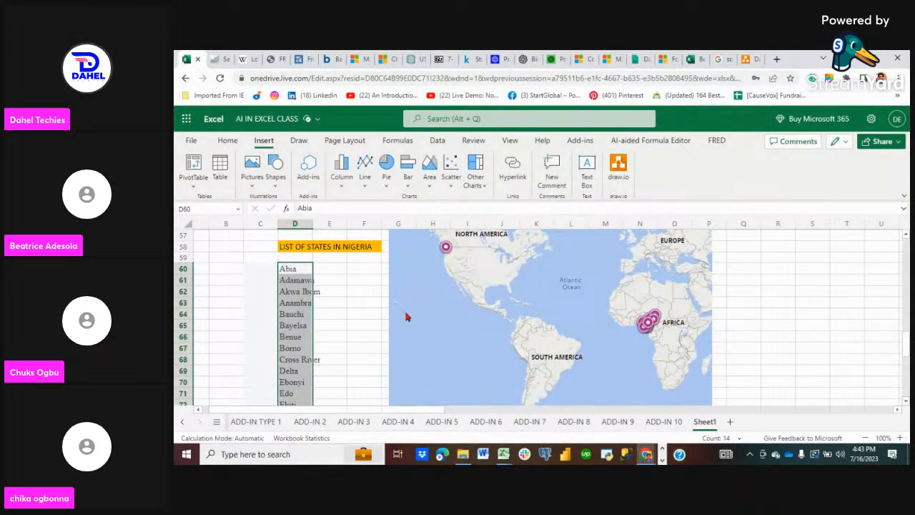
scroll(406, 316, up, 3)
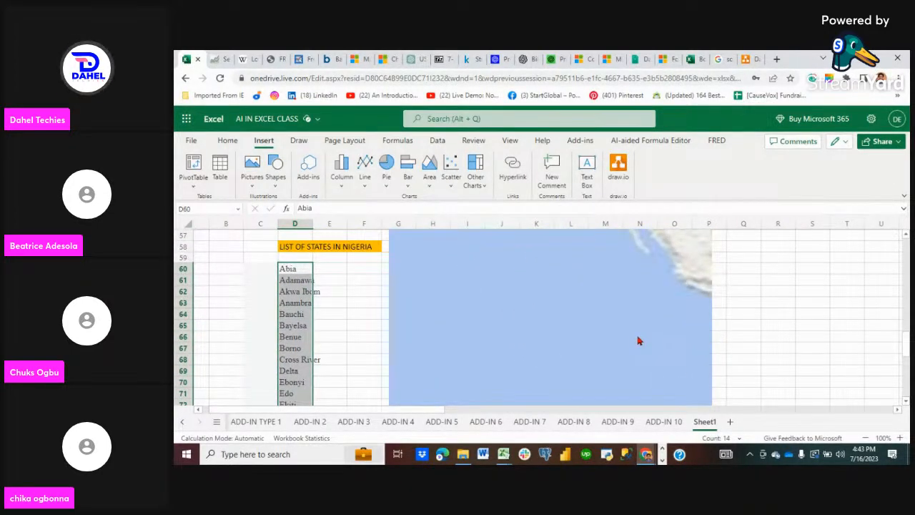
drag(581, 279, 525, 450)
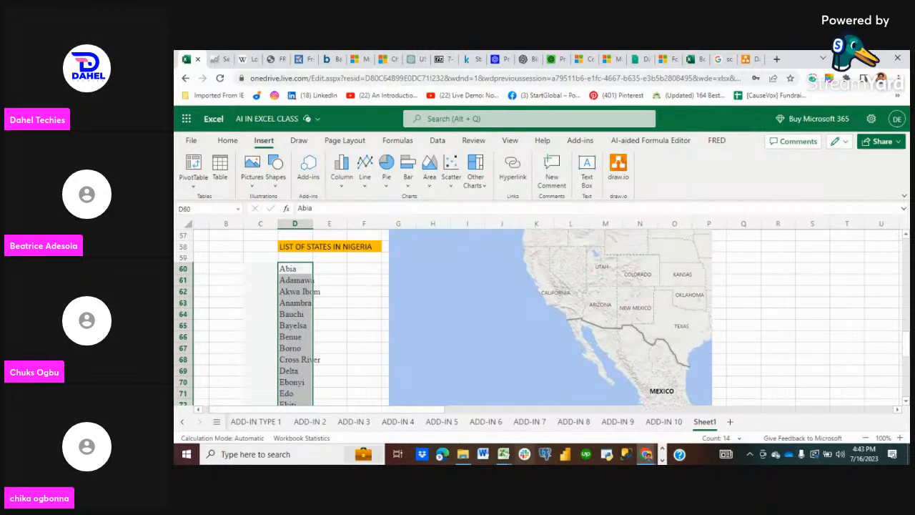
scroll(556, 379, up, 5)
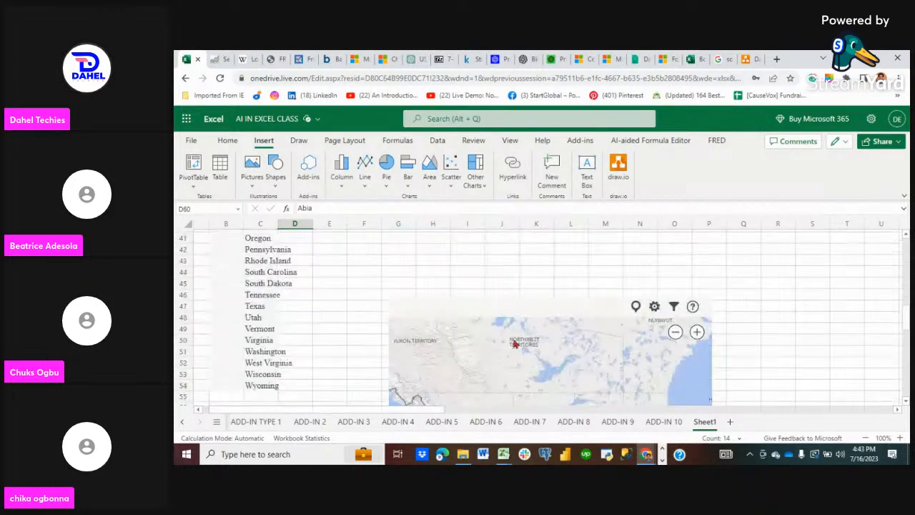
scroll(718, 346, down, 4)
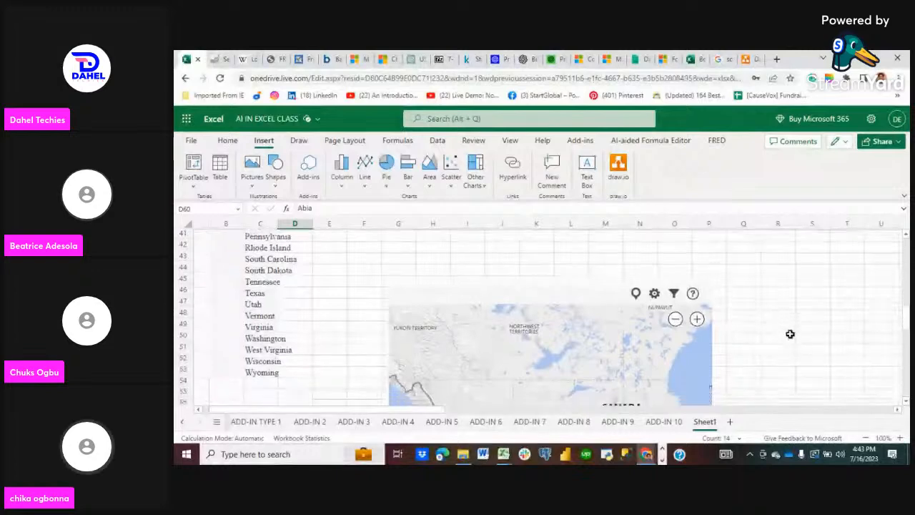
scroll(790, 333, down, 2)
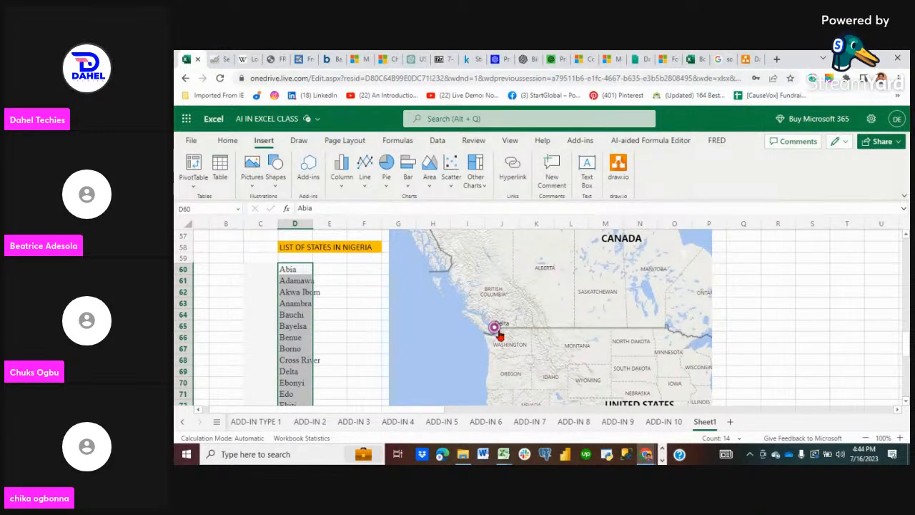
Zoom the map out, pan it across the Atlantic, and select cell D69 (Delta).
scroll(499, 335, down, 5)
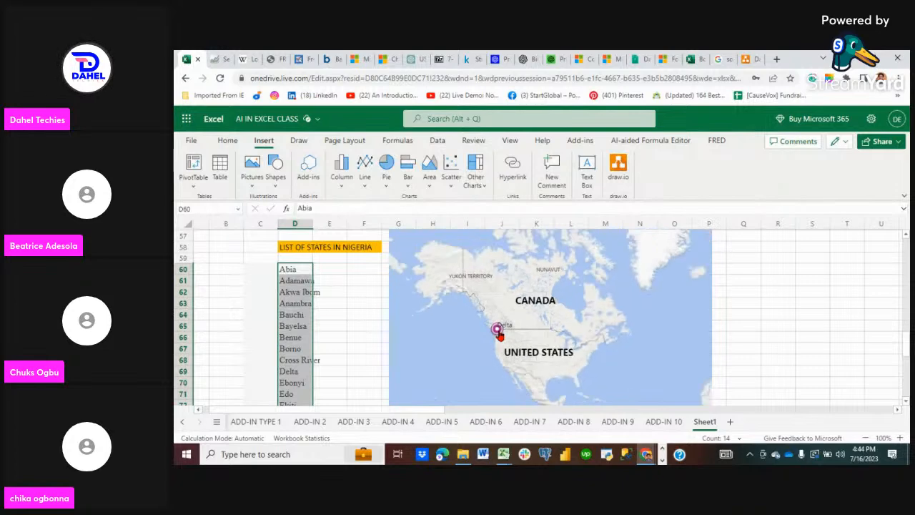
scroll(499, 335, down, 5)
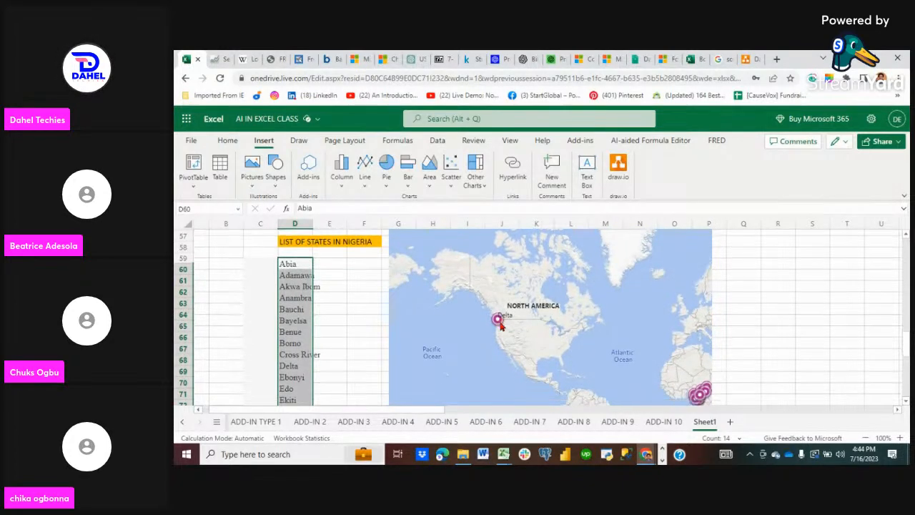
drag(675, 365, 541, 328)
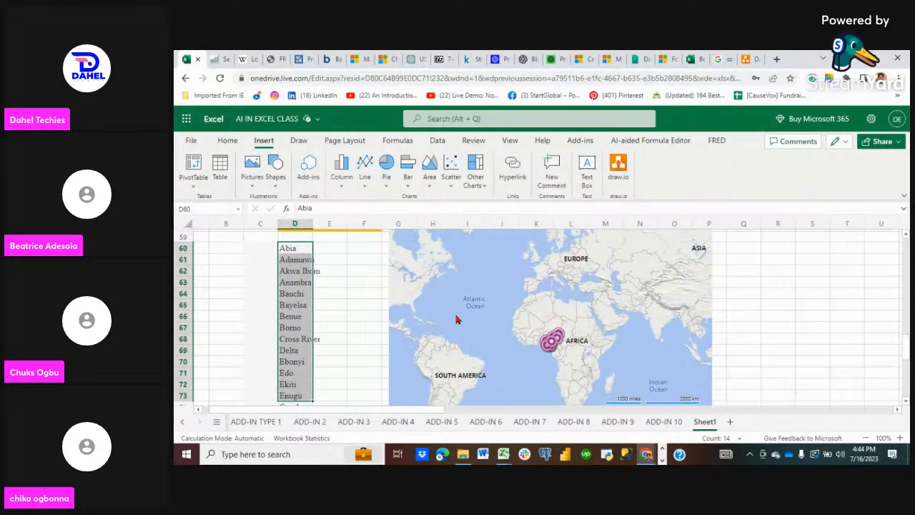
drag(455, 319, 355, 327)
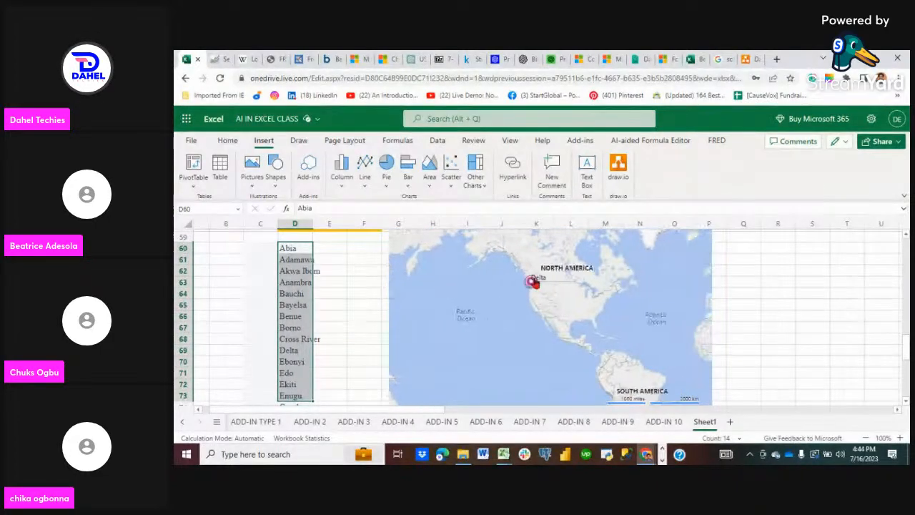
click(297, 350)
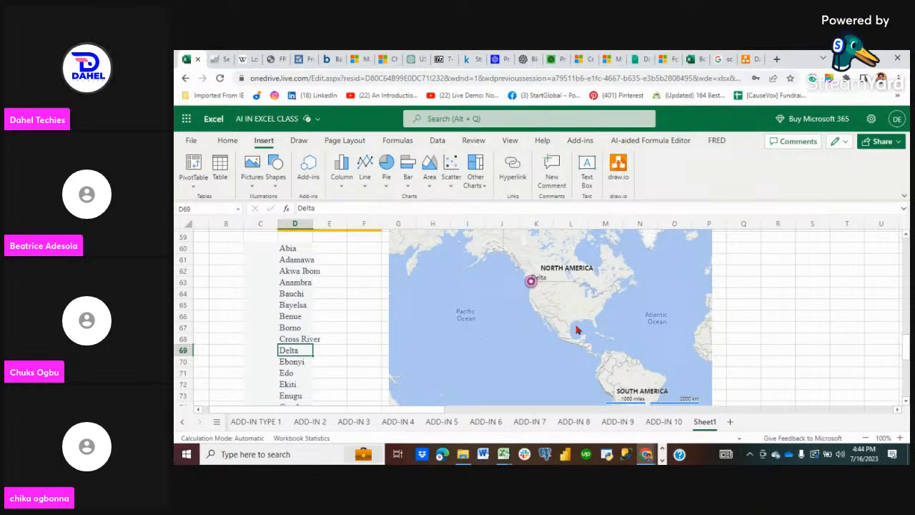
Pan the map over to Africa and zoom in and out on Nigeria's state pins.
drag(633, 360, 448, 321)
scroll(441, 318, up, 6)
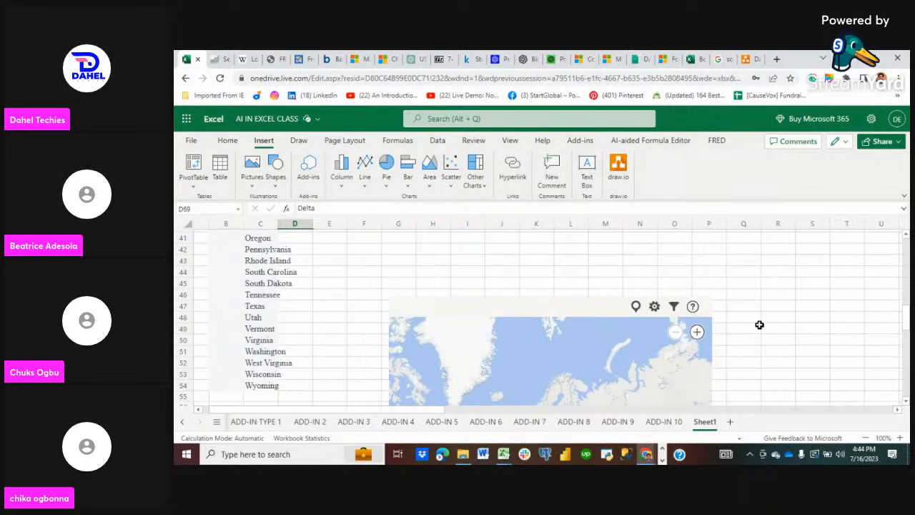
scroll(759, 324, down, 4)
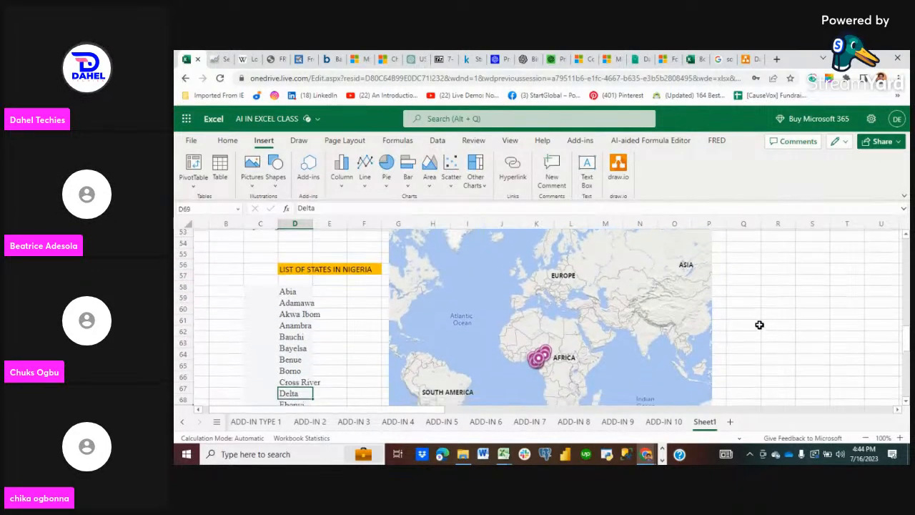
scroll(759, 325, down, 1)
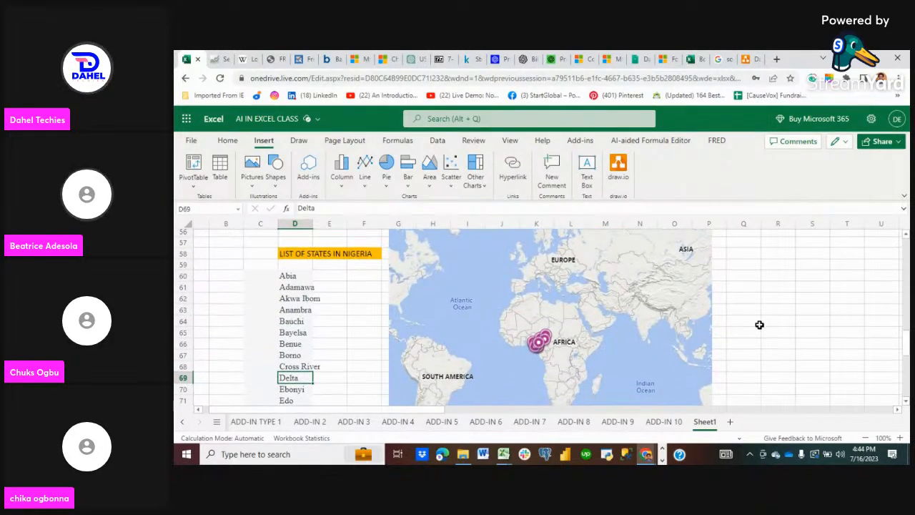
scroll(758, 325, down, 1)
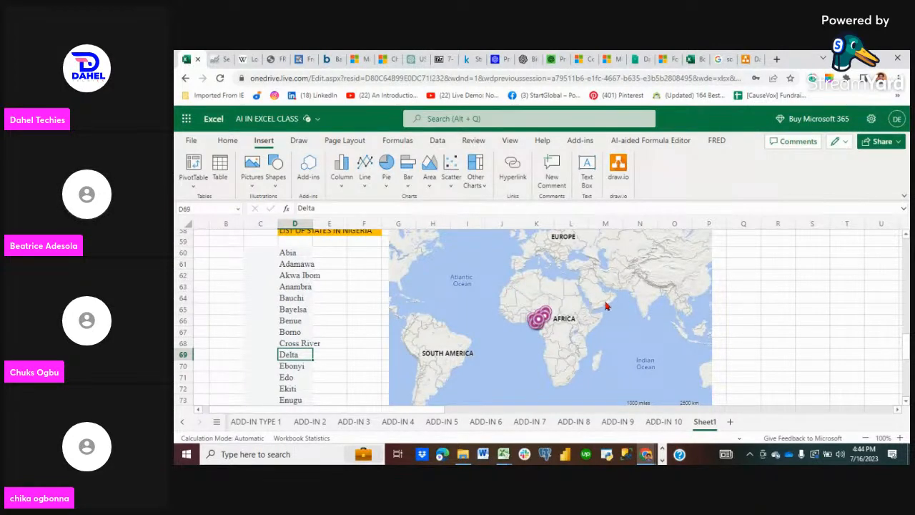
scroll(599, 305, up, 4)
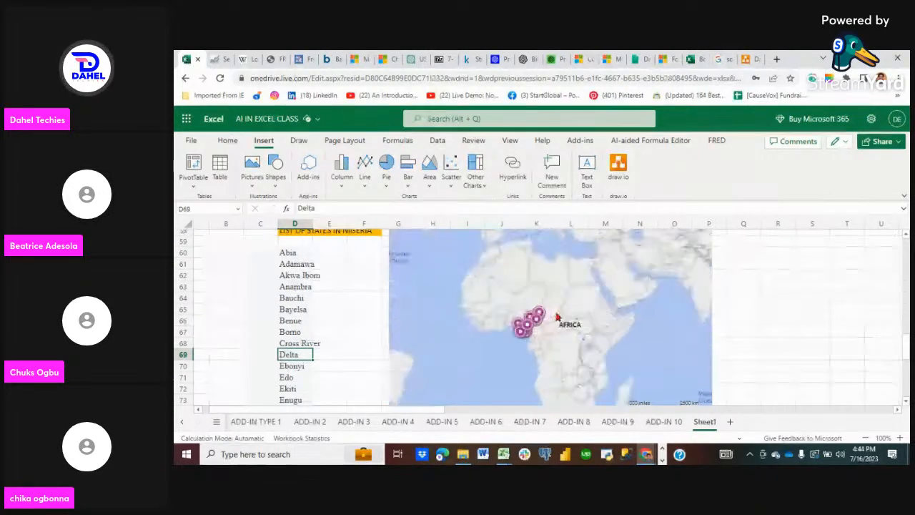
scroll(558, 317, down, 2)
scroll(543, 338, up, 3)
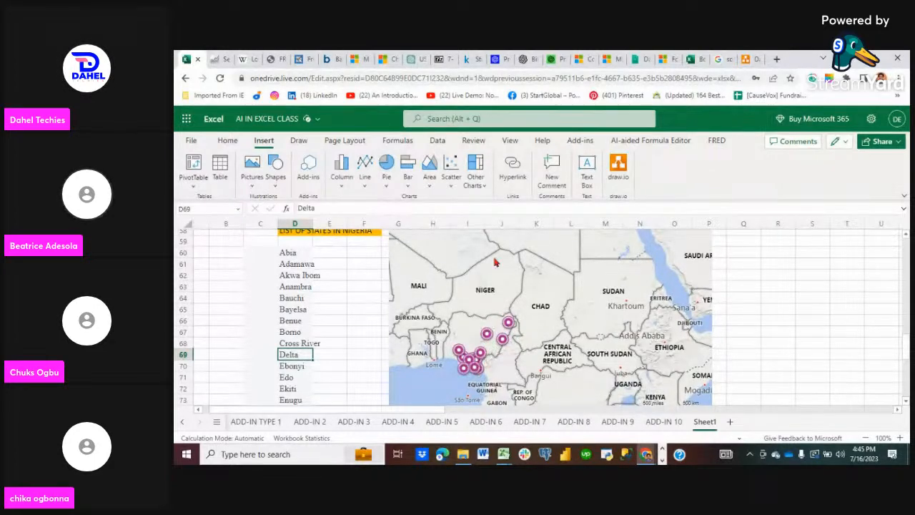
scroll(769, 292, up, 4)
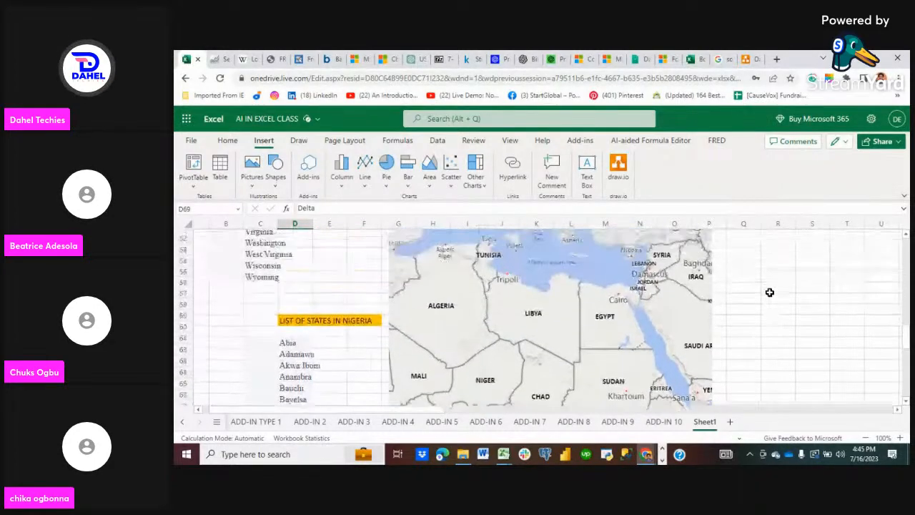
scroll(769, 292, down, 4)
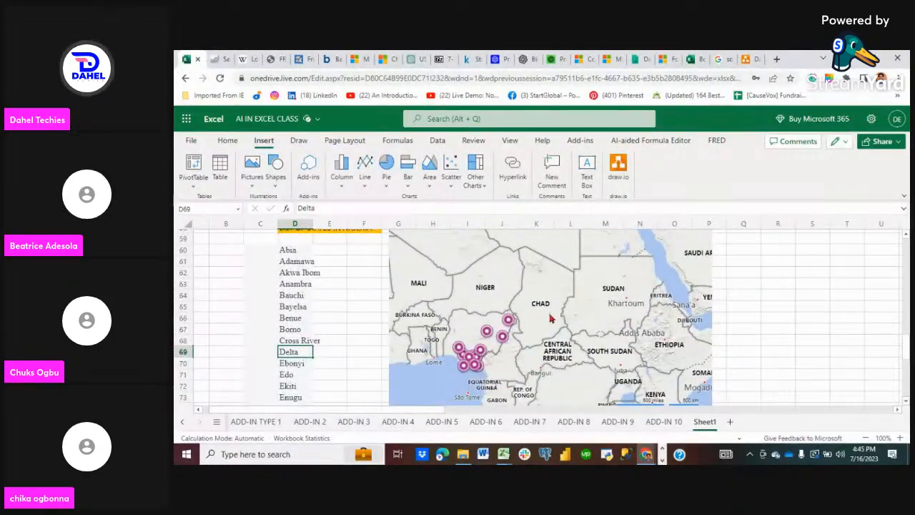
scroll(612, 361, up, 2)
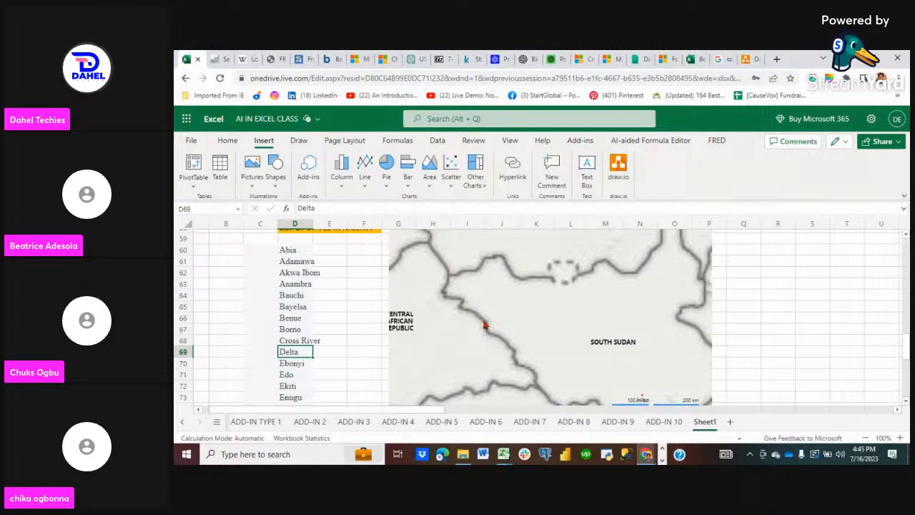
drag(444, 305, 663, 286)
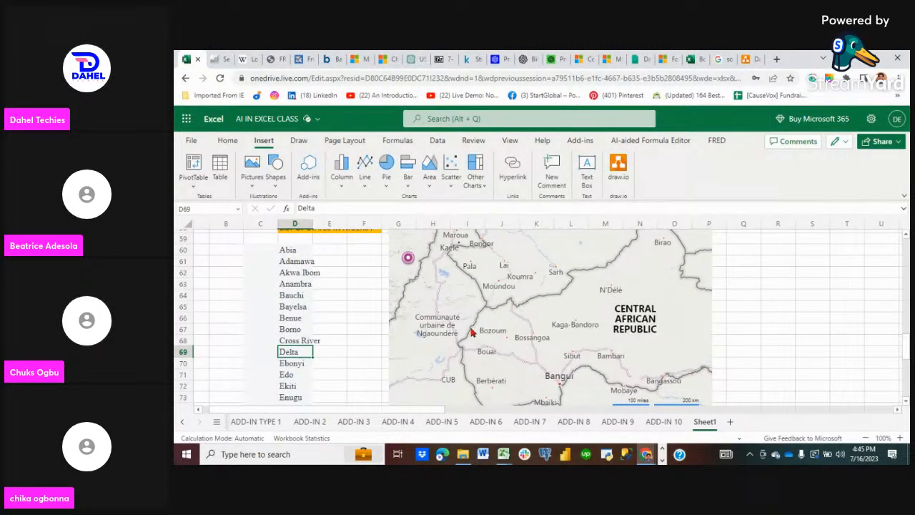
scroll(569, 333, down, 3)
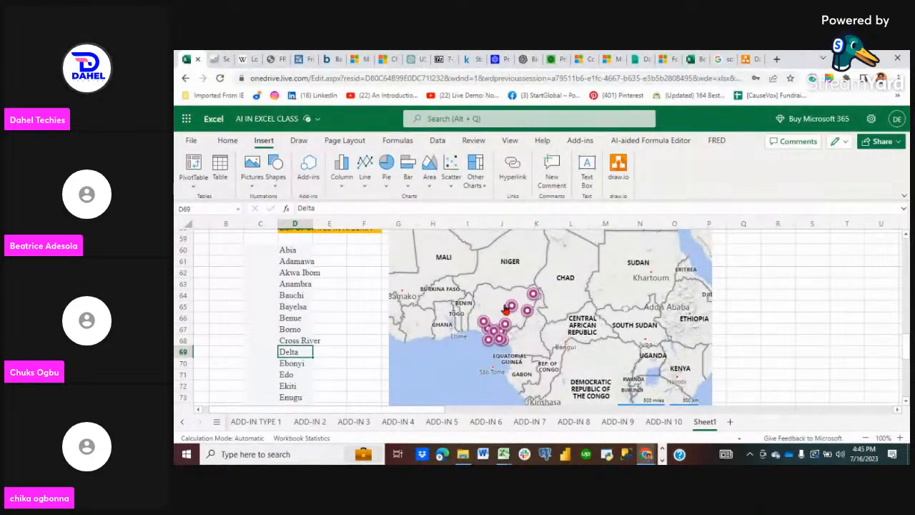
scroll(800, 328, up, 6)
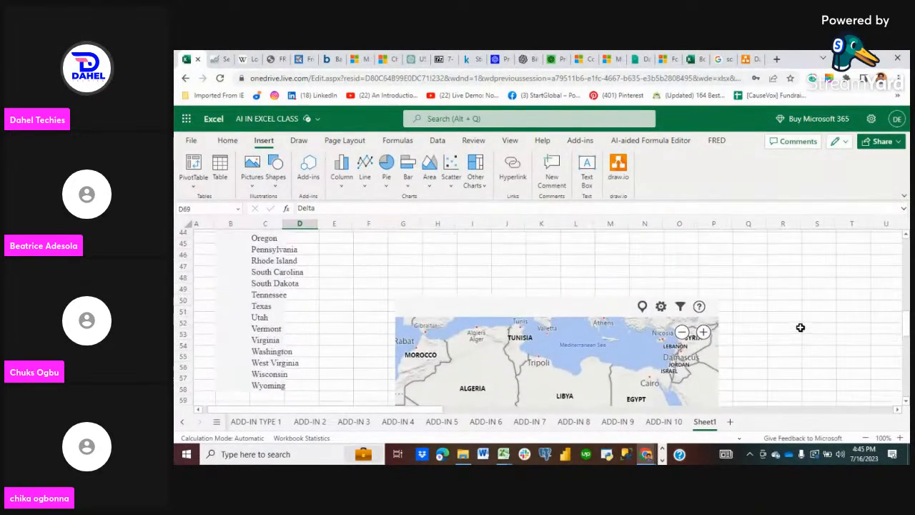
Set the Bing map's Map Type to Bird's Eye and zoom into northern Nigeria.
click(662, 308)
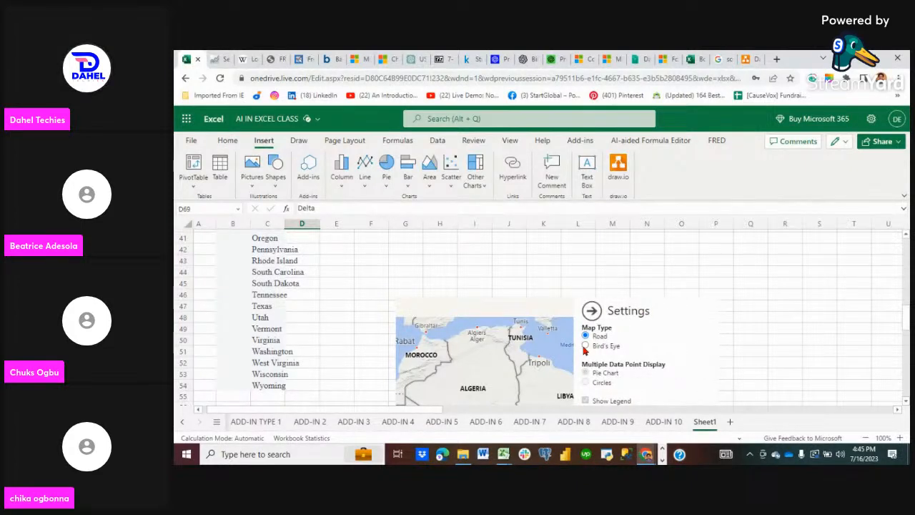
scroll(785, 324, down, 1)
scroll(785, 323, down, 5)
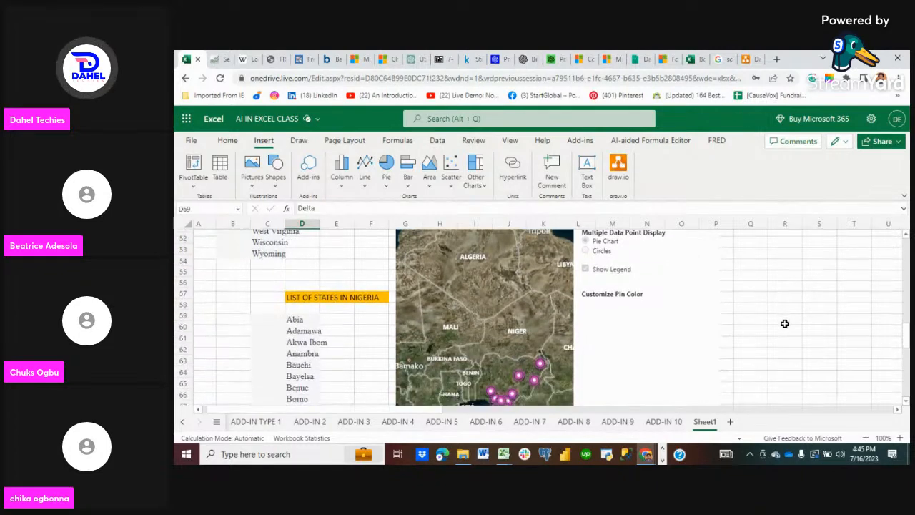
scroll(498, 350, up, 3)
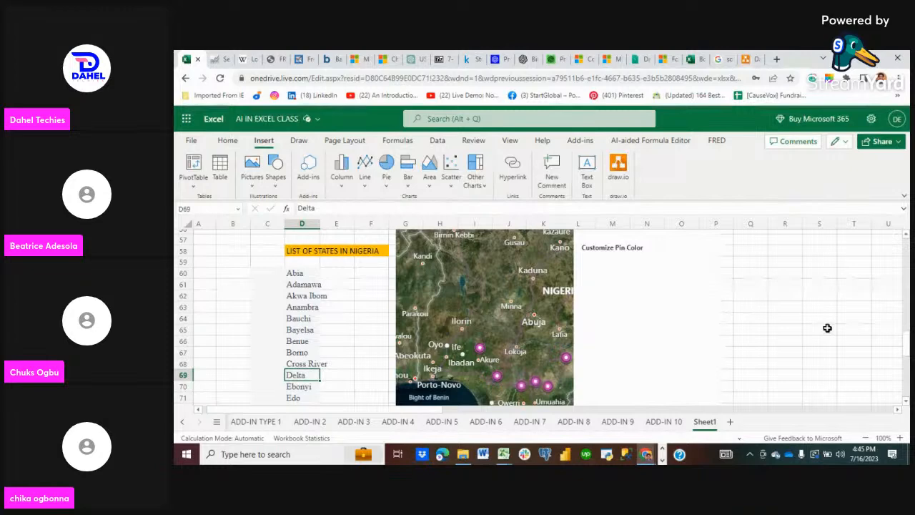
scroll(826, 327, up, 4)
scroll(828, 328, up, 2)
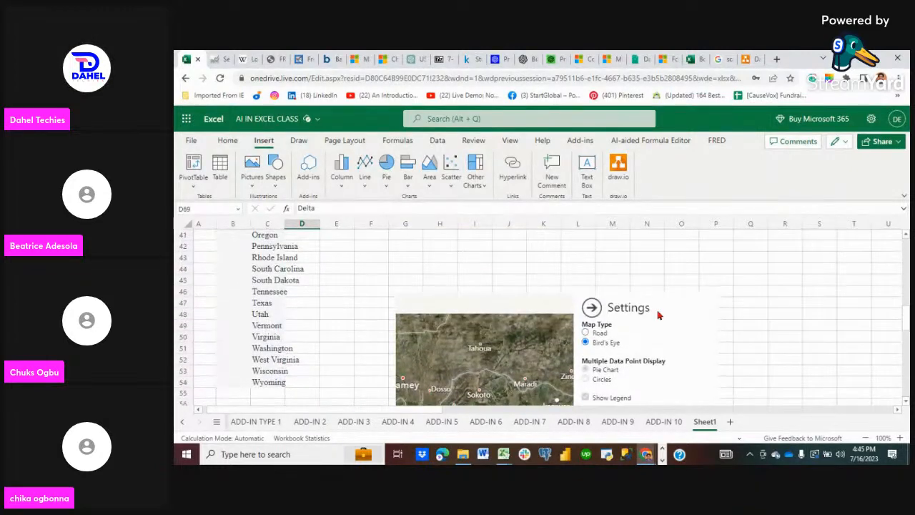
click(592, 307)
scroll(770, 309, down, 4)
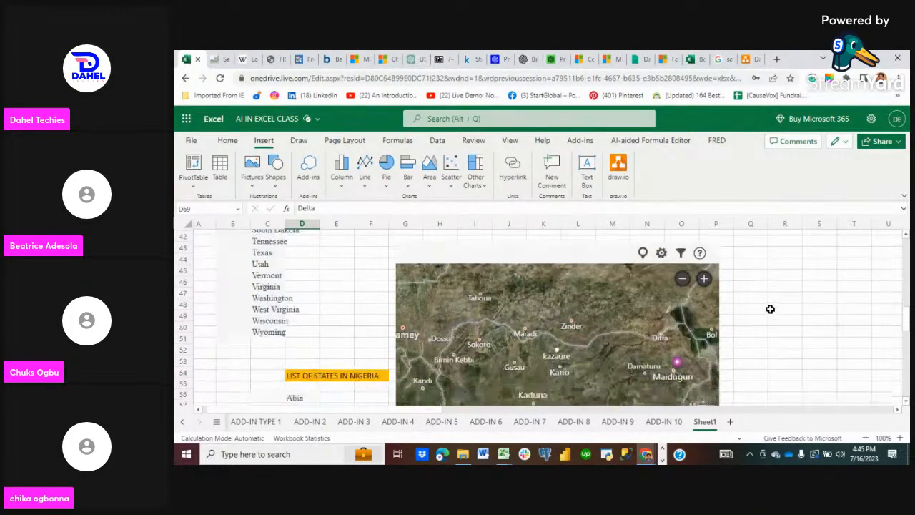
Pan and zoom the satellite map toward Obudu, Nkambe and Otukpo.
scroll(769, 309, down, 3)
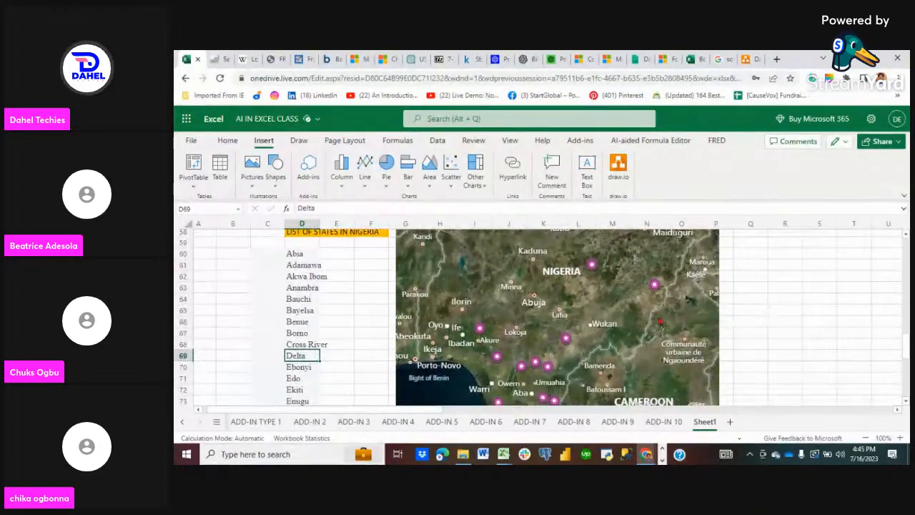
scroll(767, 318, down, 2)
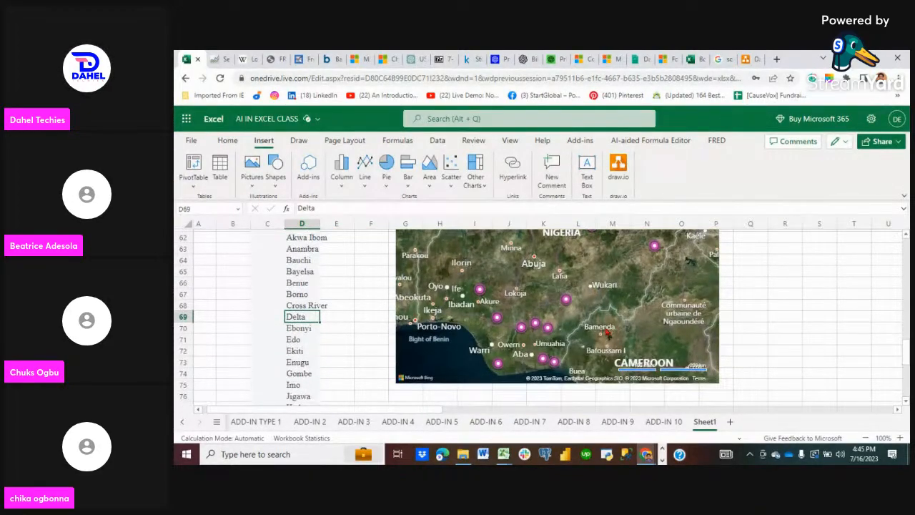
scroll(608, 332, up, 3)
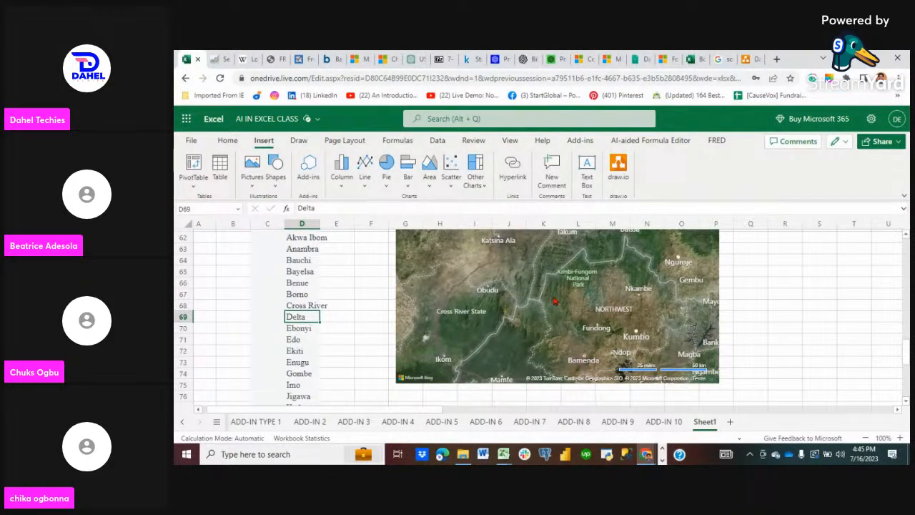
drag(555, 301, 655, 292)
scroll(588, 307, up, 7)
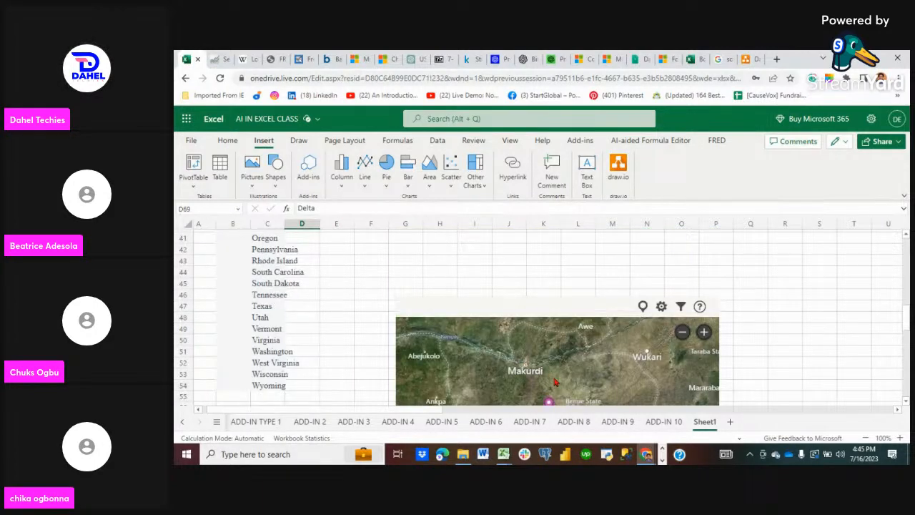
scroll(781, 327, down, 3)
scroll(781, 327, down, 5)
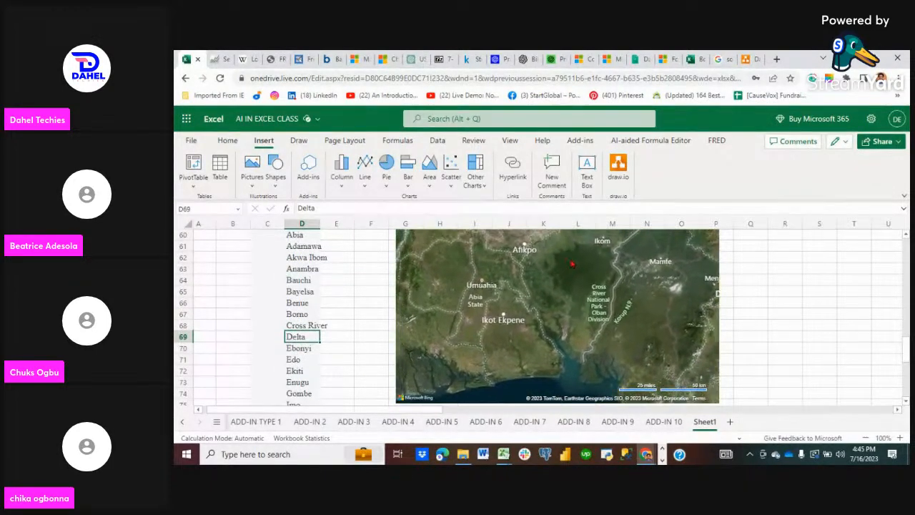
mouse_move(602, 339)
mouse_down()
mouse_move(651, 328)
mouse_move(619, 343)
mouse_up()
drag(621, 267, 602, 410)
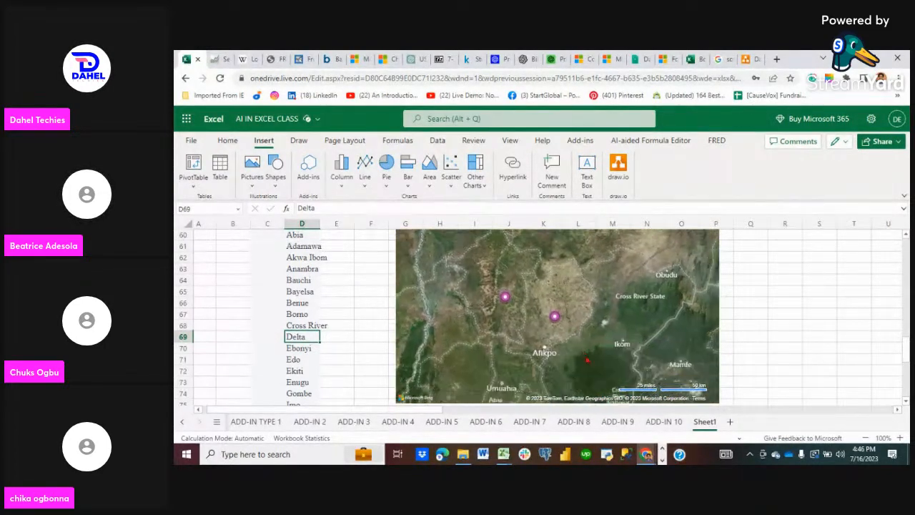
Pan the close satellite view past Afikpo toward Korup, Mamfe and Eyumodjock.
drag(583, 291, 525, 352)
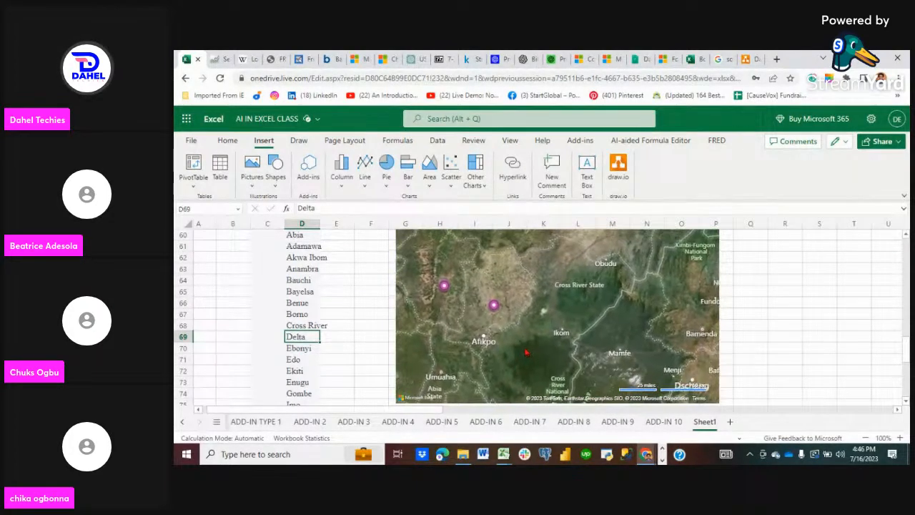
drag(503, 299, 477, 293)
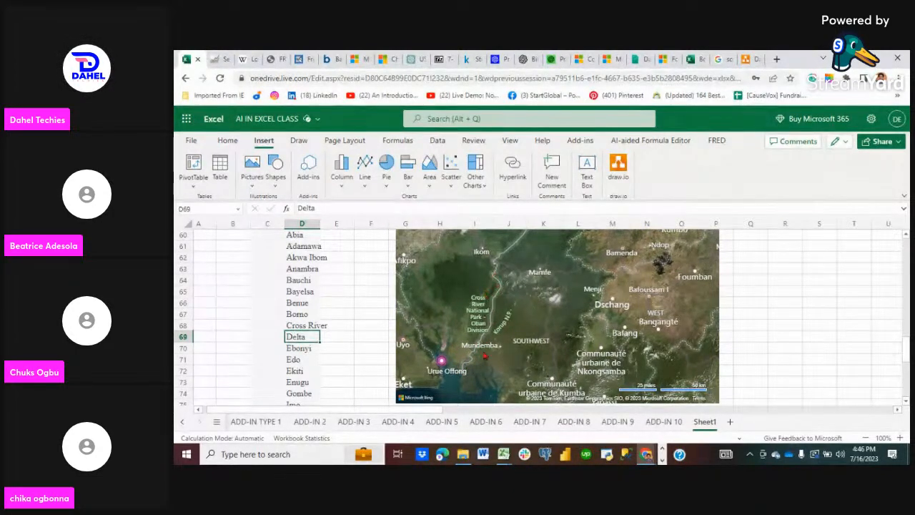
scroll(485, 364, up, 5)
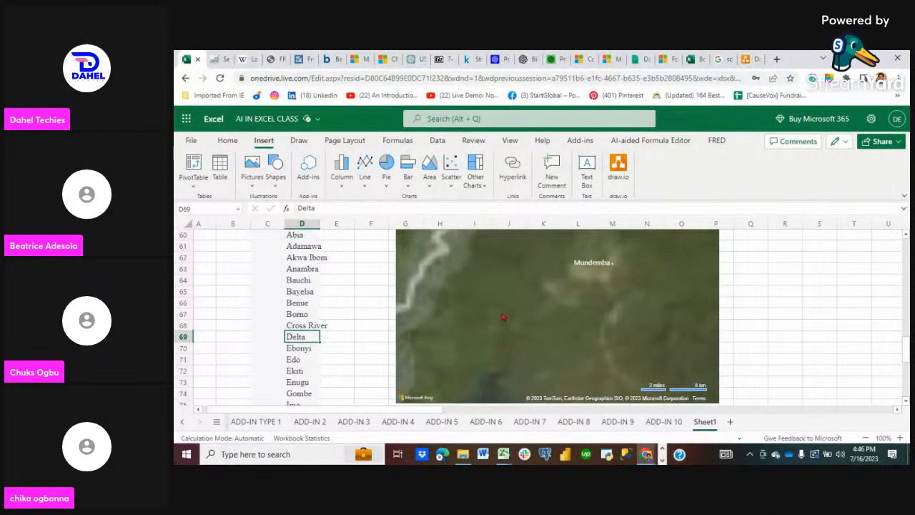
scroll(497, 328, down, 3)
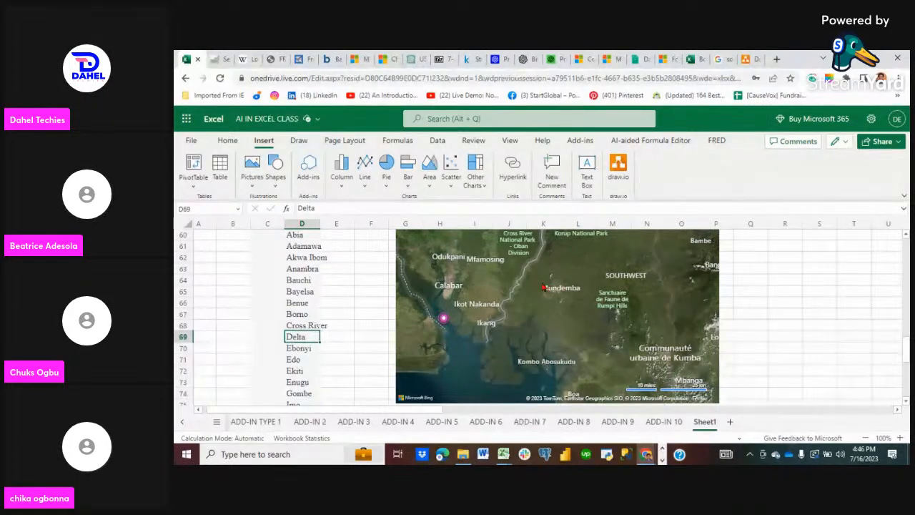
drag(540, 317, 517, 407)
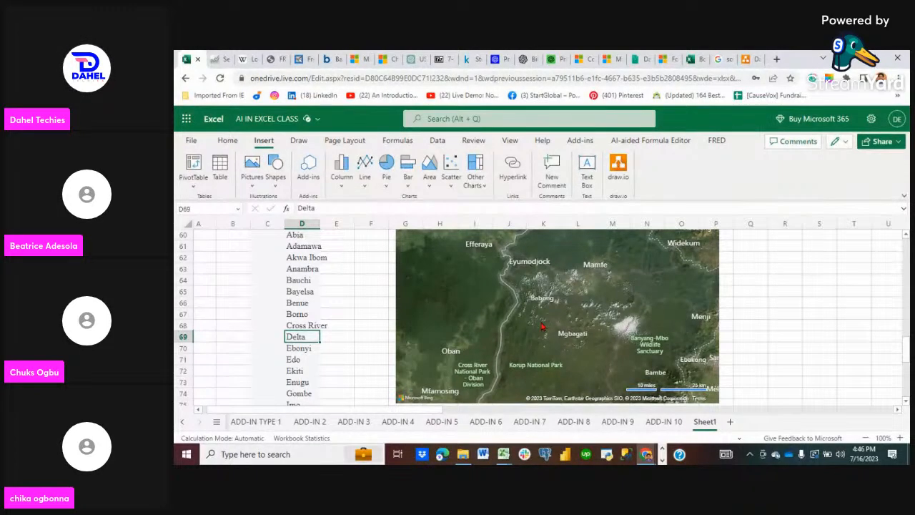
scroll(542, 327, down, 3)
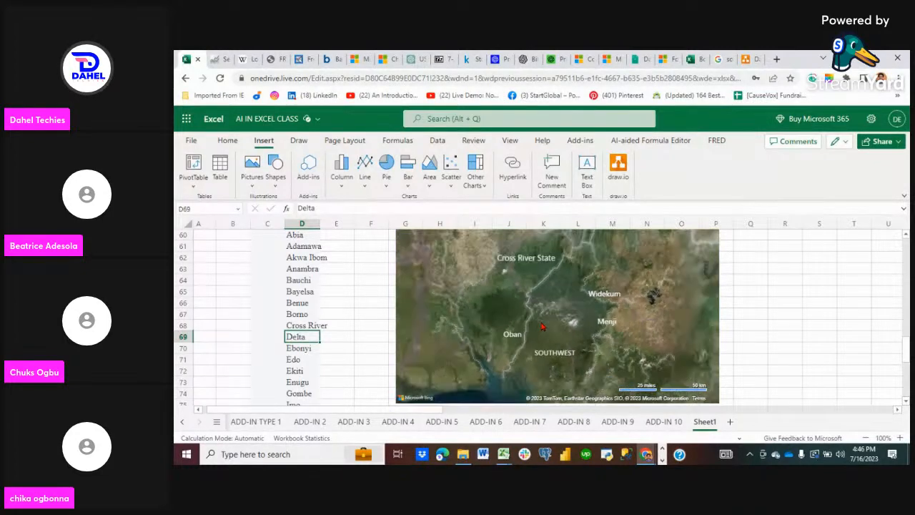
scroll(581, 333, up, 5)
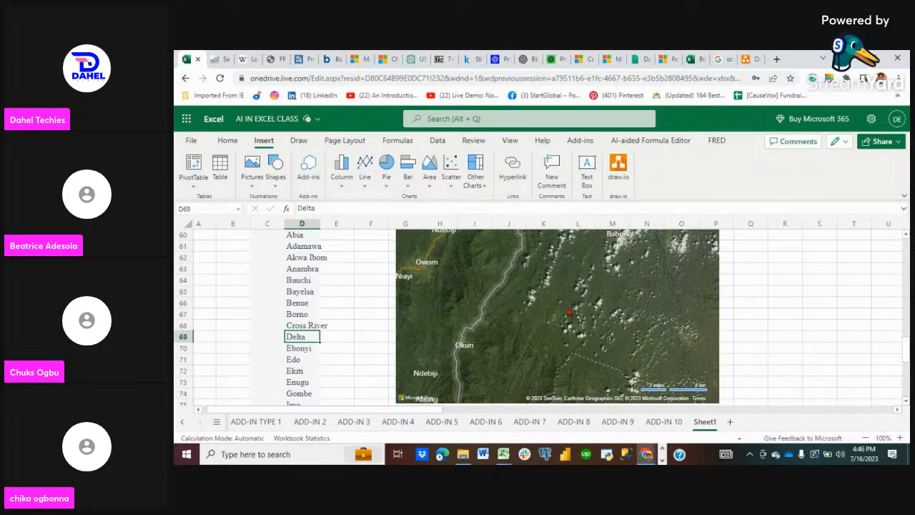
drag(564, 306, 547, 401)
click(536, 426)
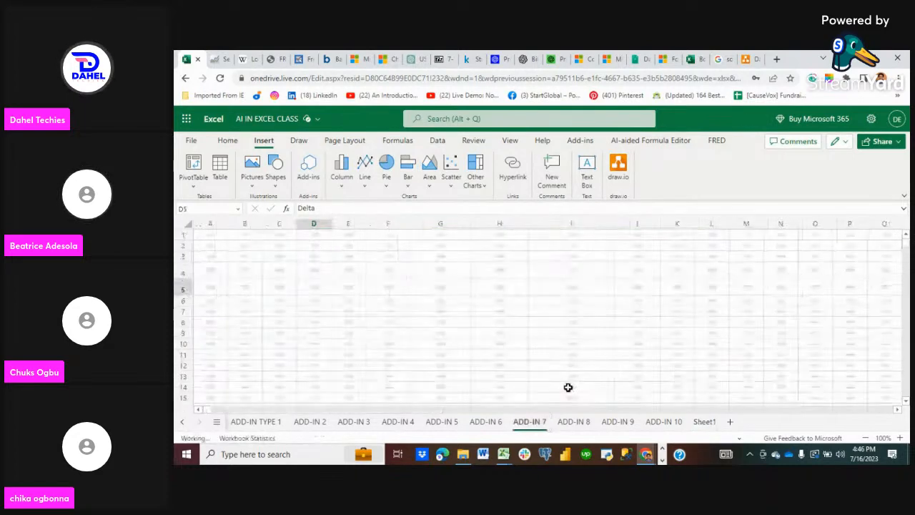
click(703, 423)
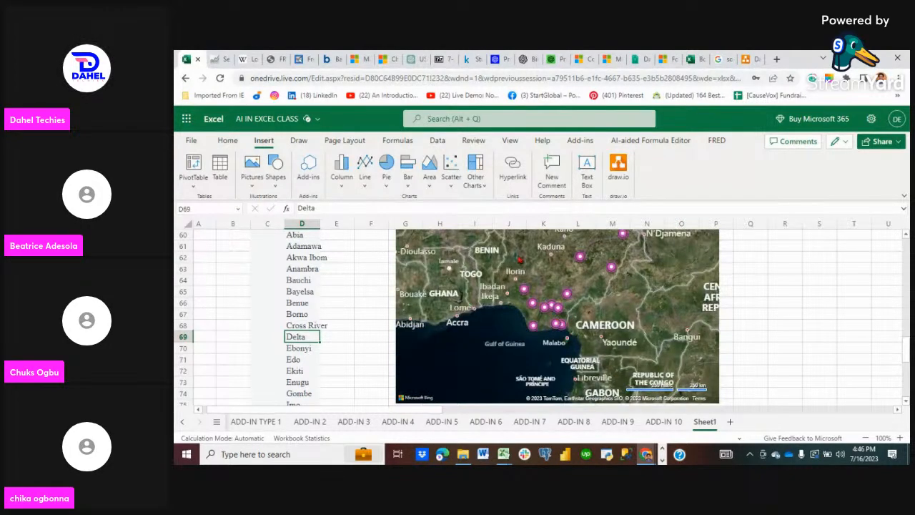
Zoom the map out to the world, back into Nigeria, and pan to southern Nigeria and Cameroon.
scroll(519, 336, up, 6)
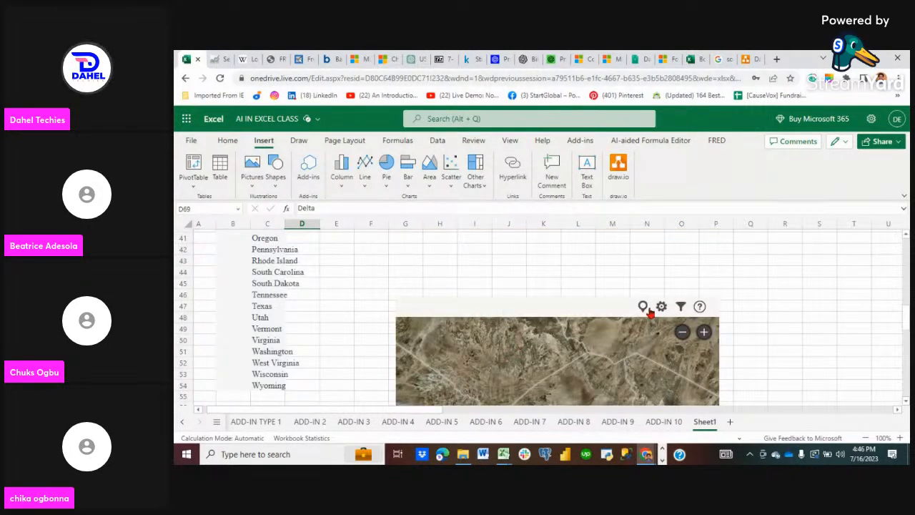
scroll(716, 312, down, 4)
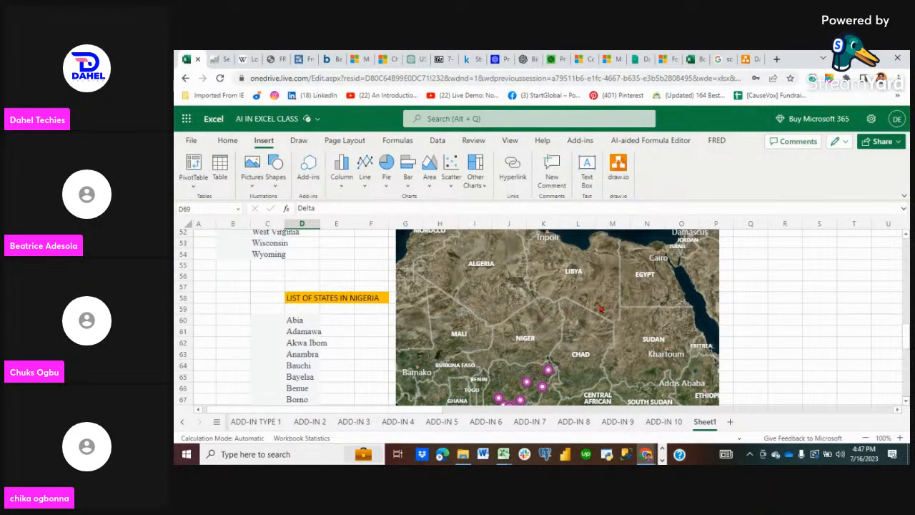
scroll(591, 346, down, 3)
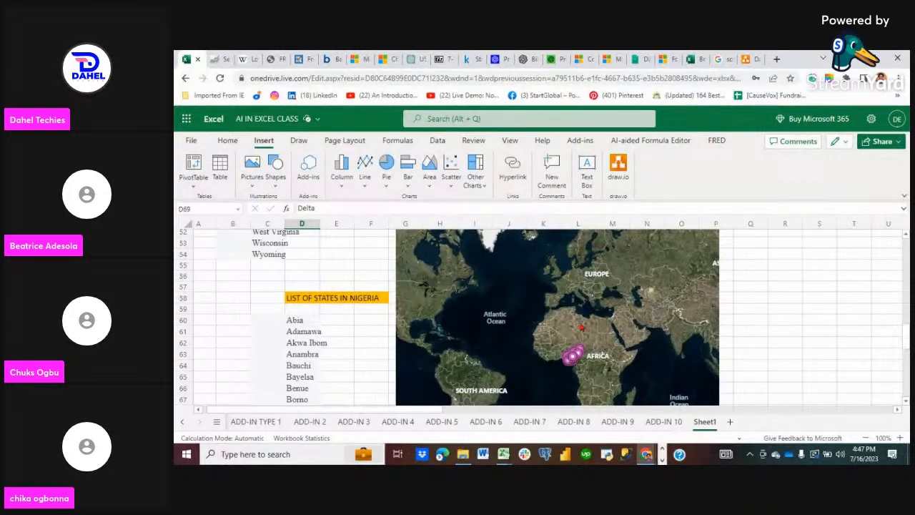
scroll(577, 336, up, 2)
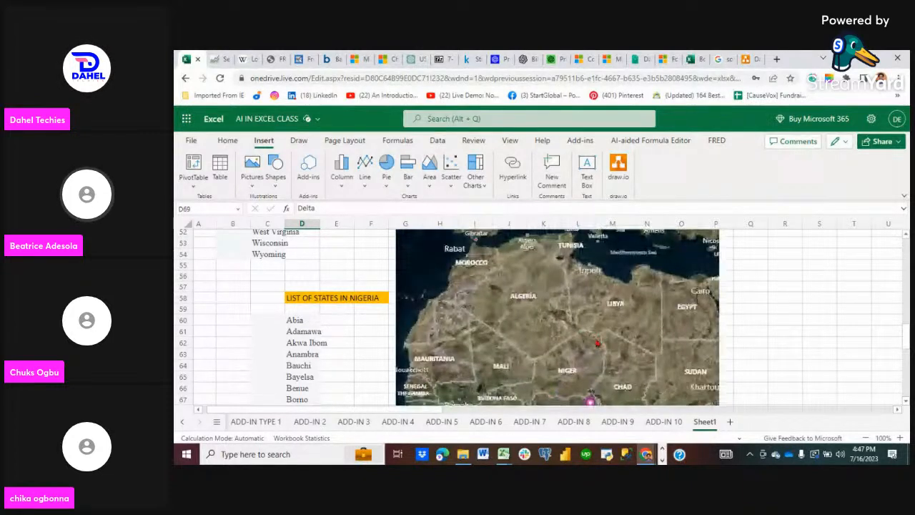
scroll(597, 344, down, 2)
scroll(606, 362, up, 3)
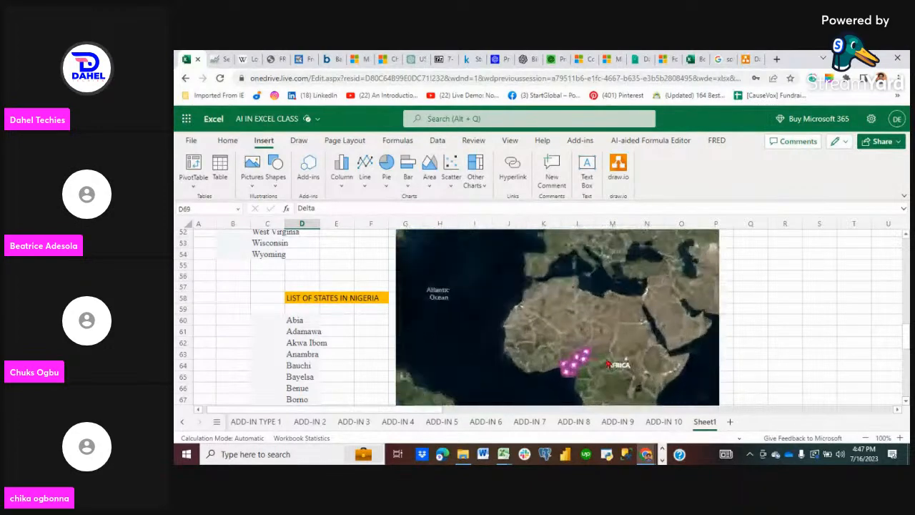
scroll(543, 357, up, 2)
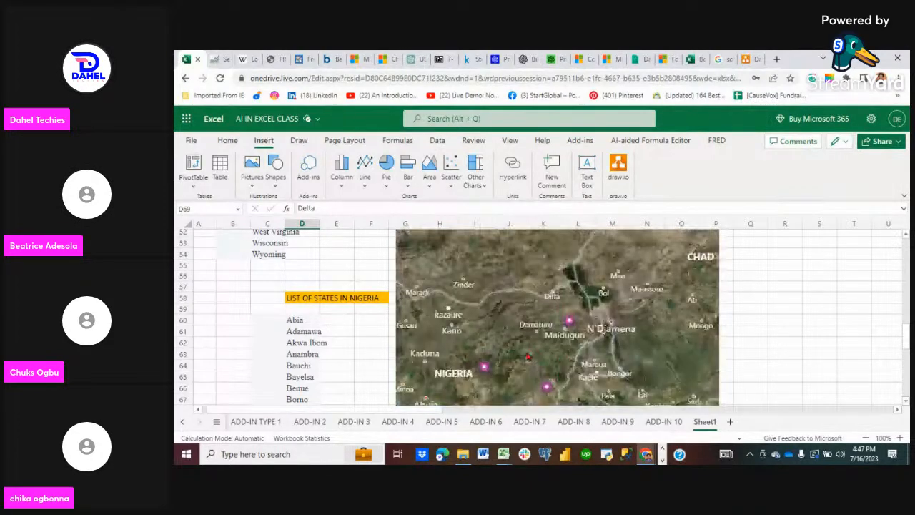
drag(574, 332, 601, 249)
drag(552, 337, 645, 302)
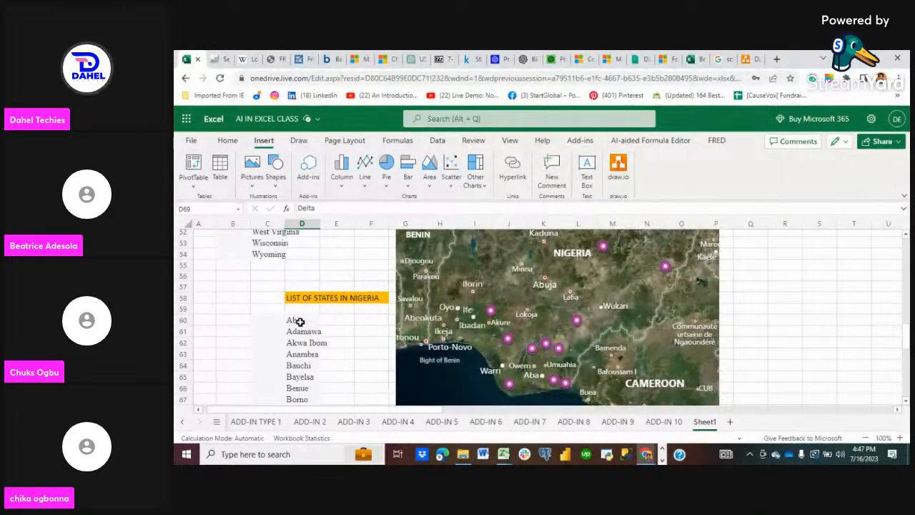
scroll(299, 321, down, 4)
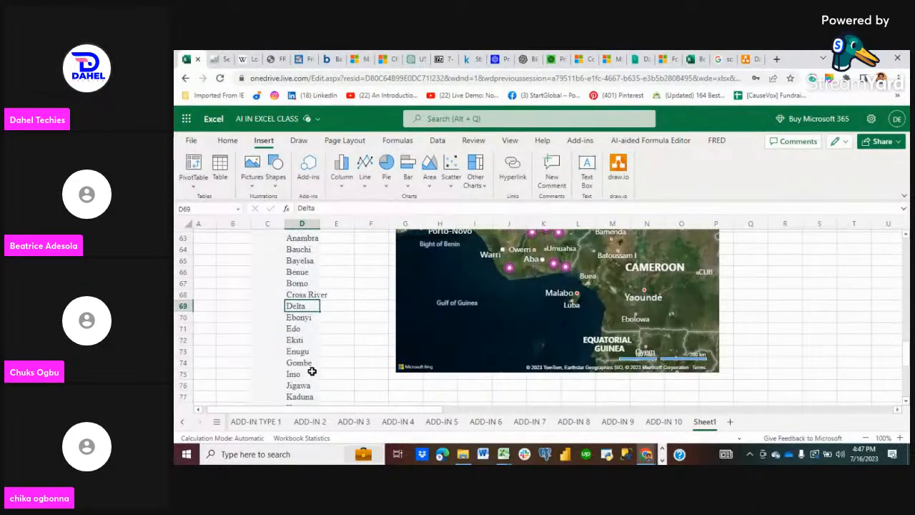
Select the Nigerian states Ebonyi through Enugu in the list.
click(306, 323)
drag(312, 310, 312, 347)
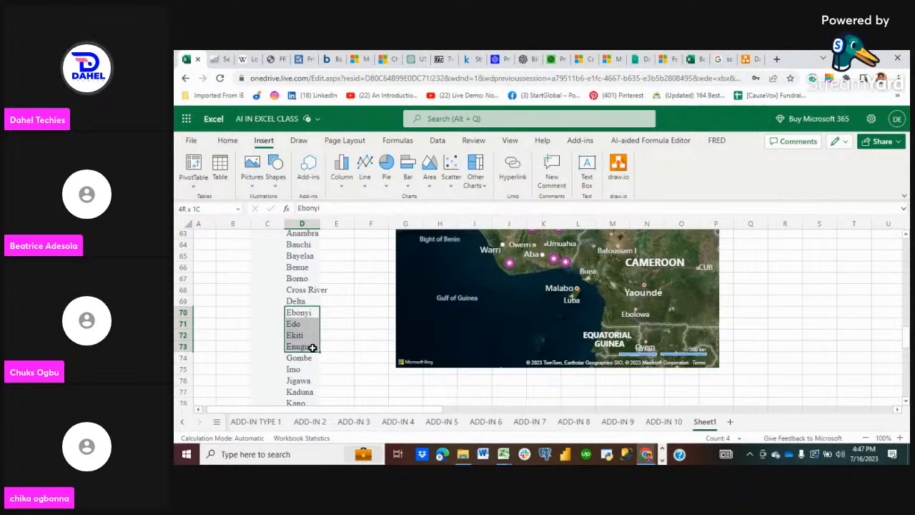
scroll(782, 368, up, 3)
scroll(781, 368, up, 6)
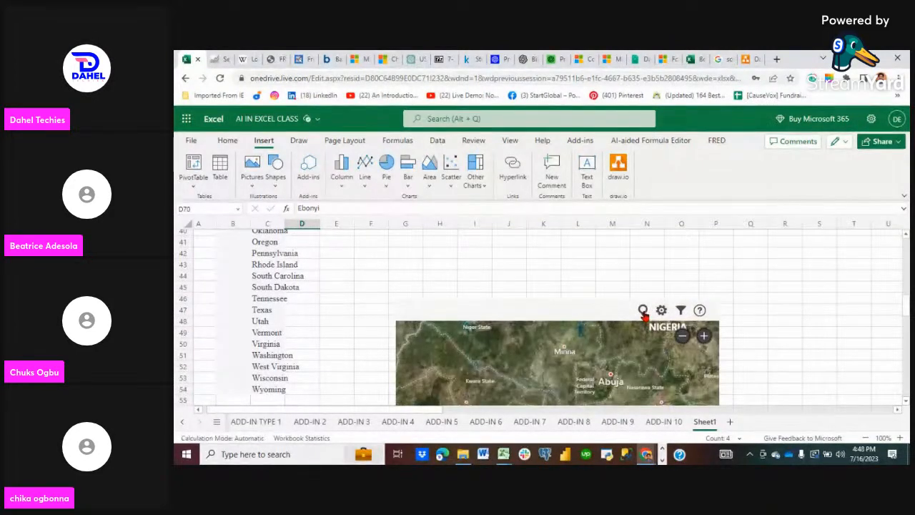
scroll(797, 342, down, 5)
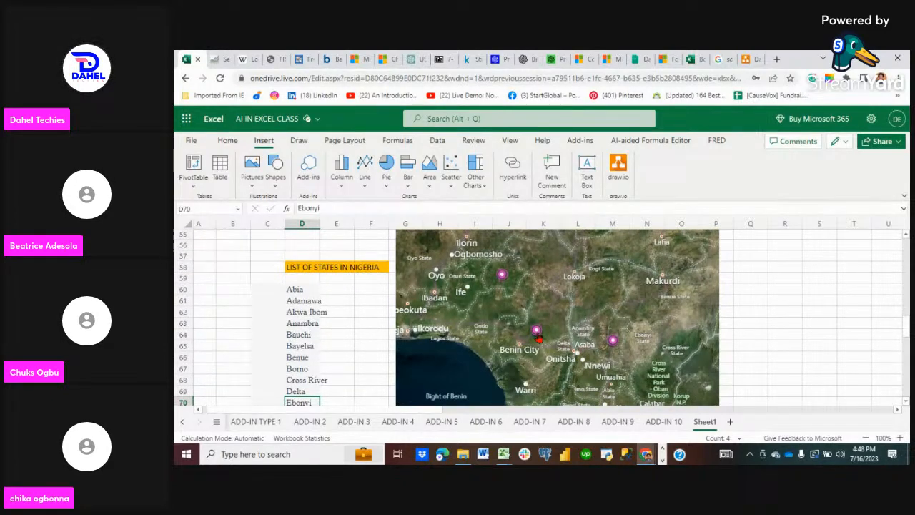
scroll(543, 345, up, 2)
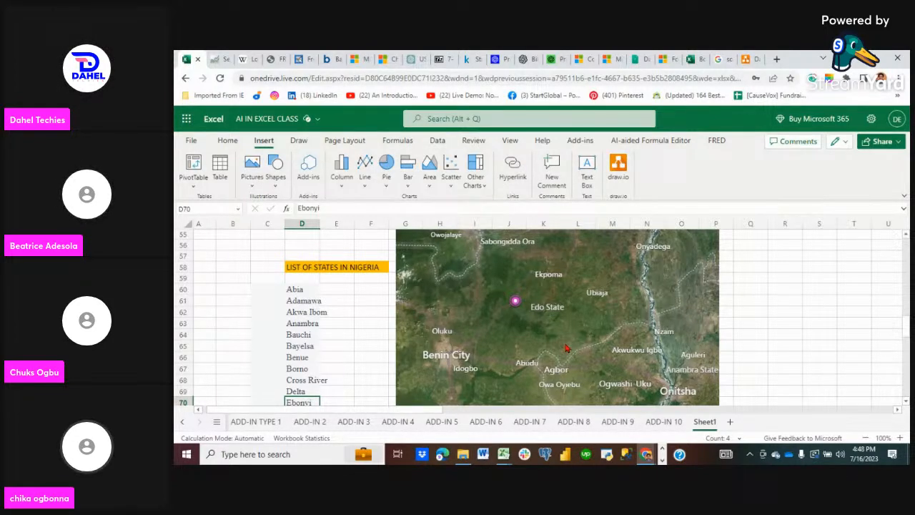
Zoom the aerial map into the coast around Benin City, Warri and Sapele.
scroll(564, 348, up, 5)
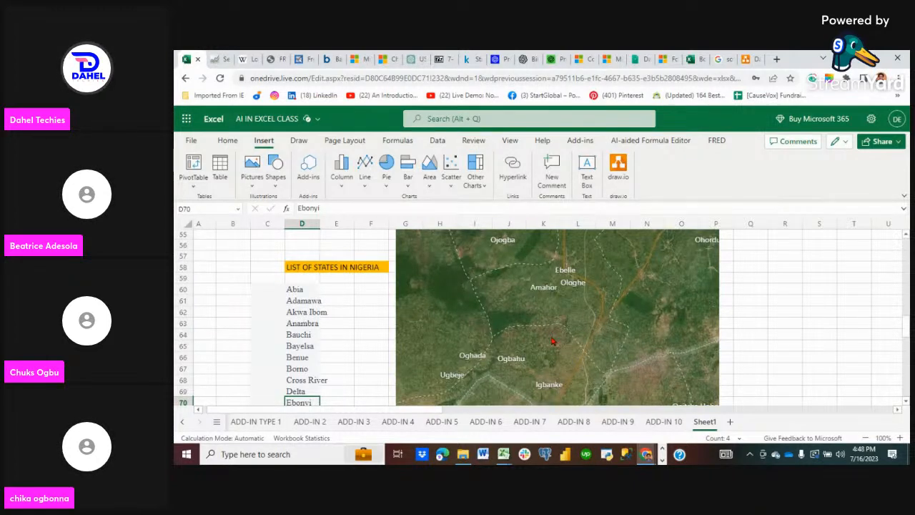
scroll(552, 341, up, 3)
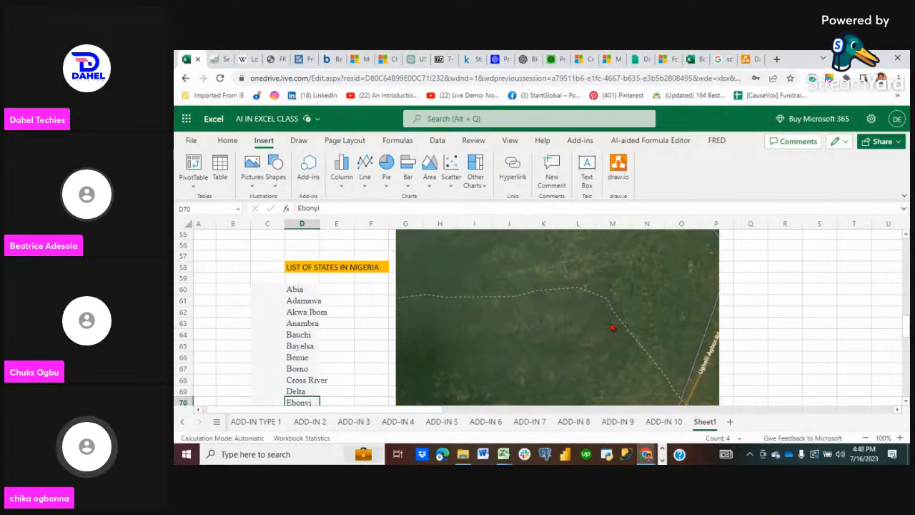
scroll(611, 327, up, 3)
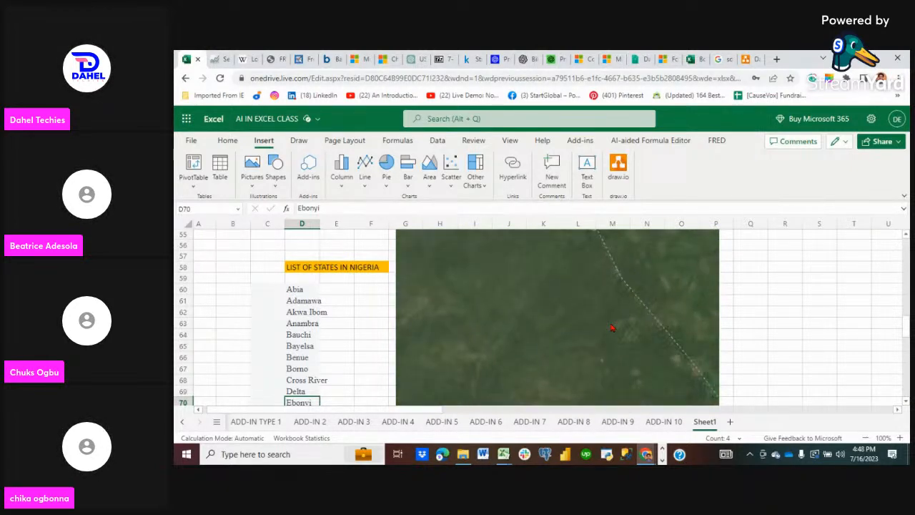
scroll(618, 327, up, 5)
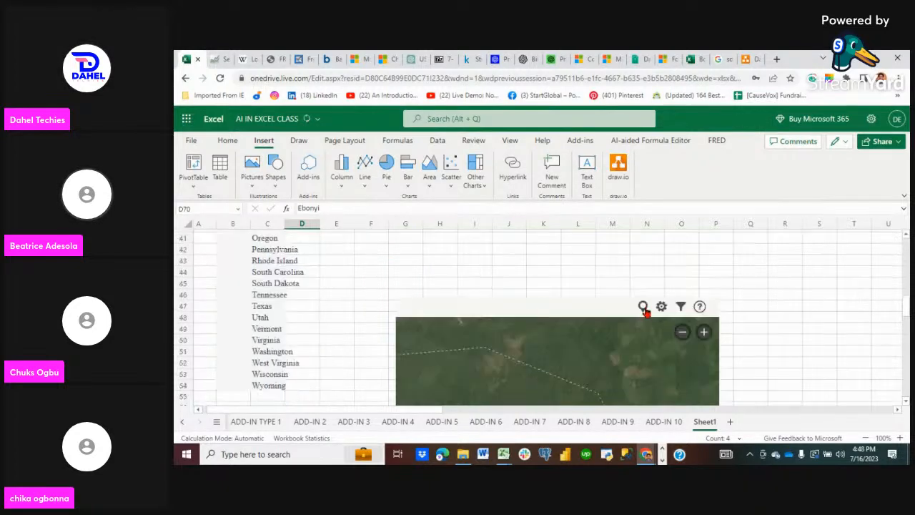
scroll(586, 349, down, 8)
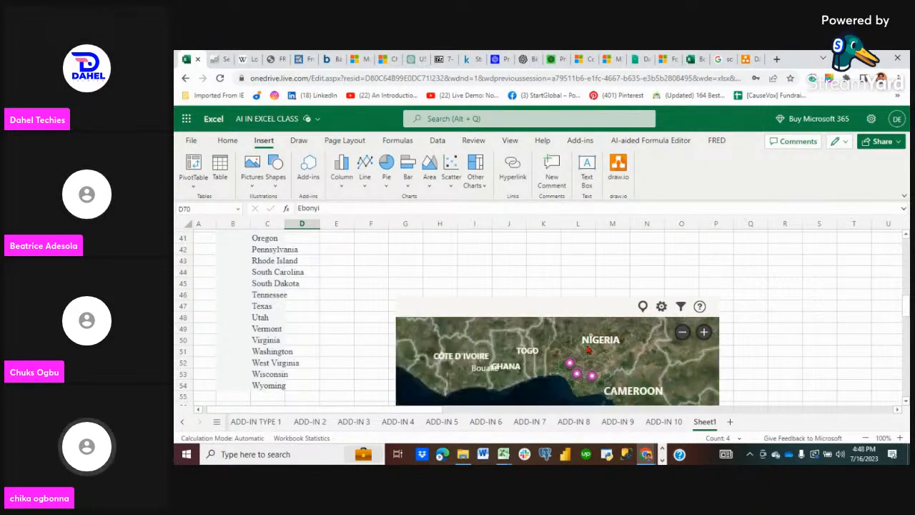
scroll(584, 369, up, 5)
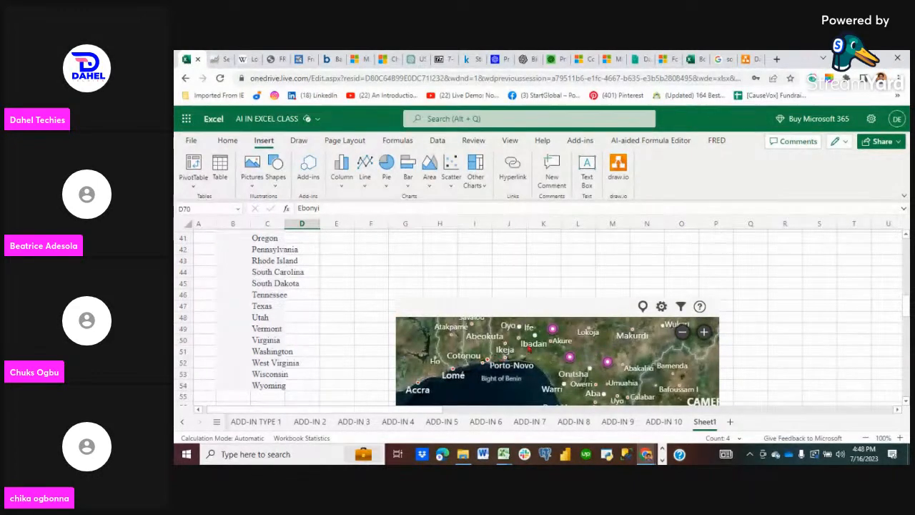
scroll(547, 371, up, 3)
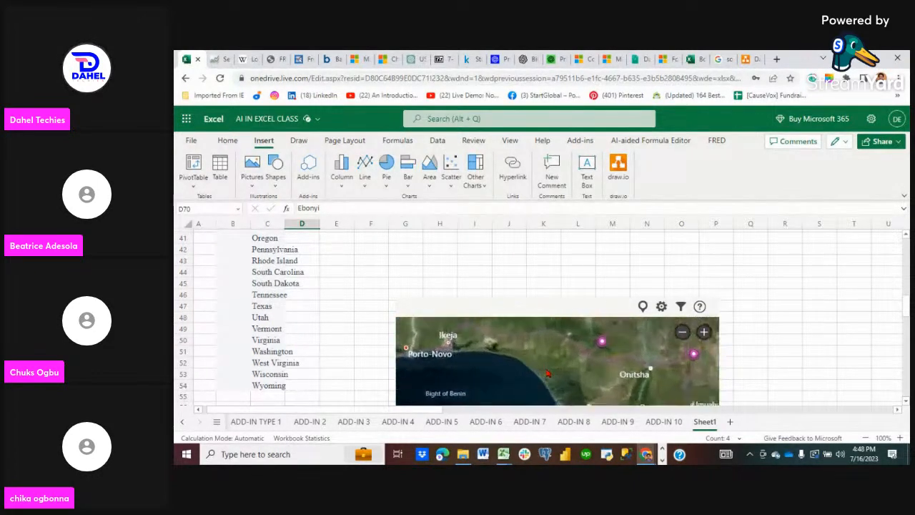
scroll(772, 272, down, 4)
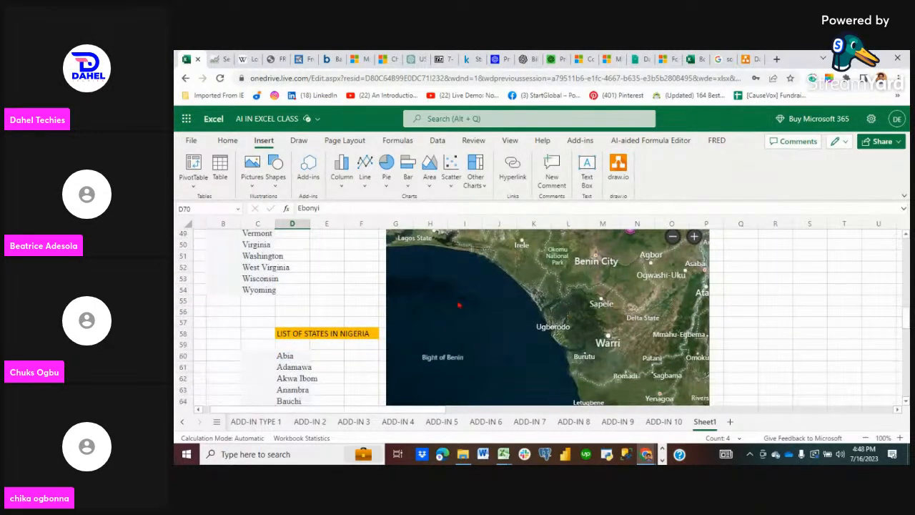
Pan and zoom the aerial map to bring Lagos State and its lagoon into view.
drag(453, 272, 499, 363)
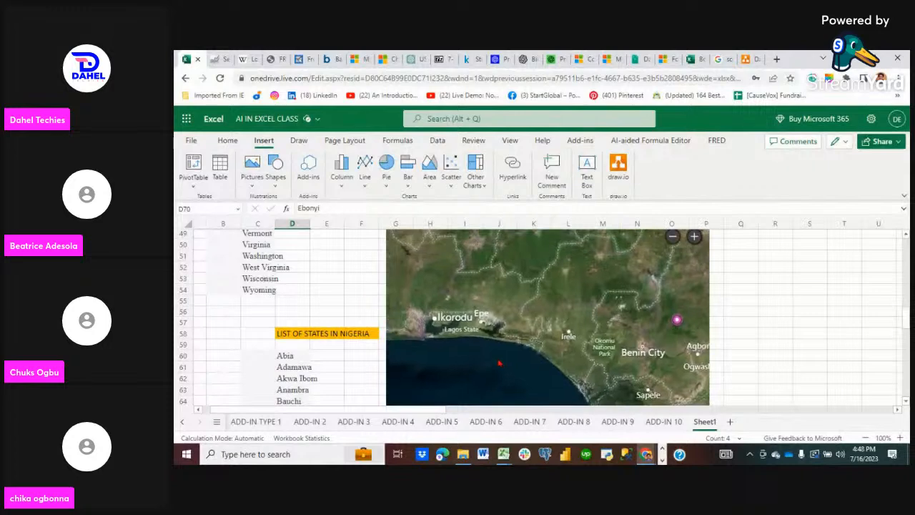
scroll(499, 372, up, 4)
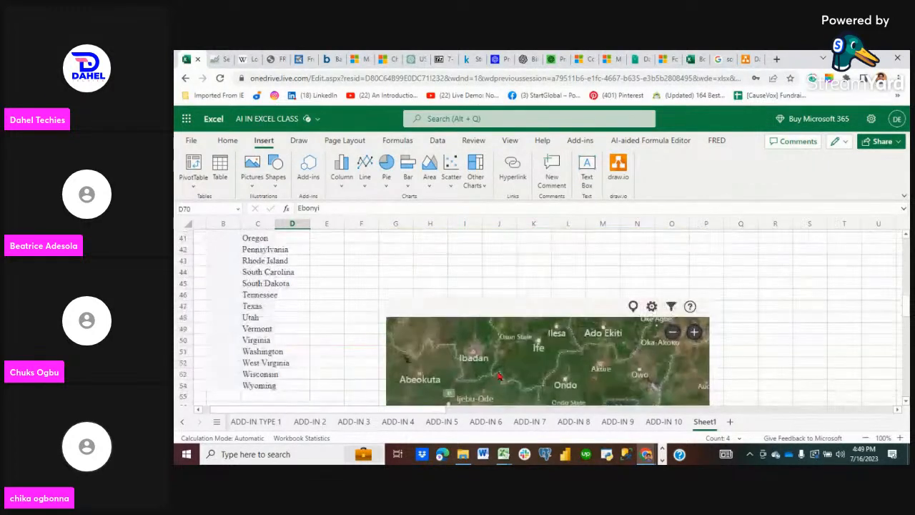
scroll(804, 328, down, 5)
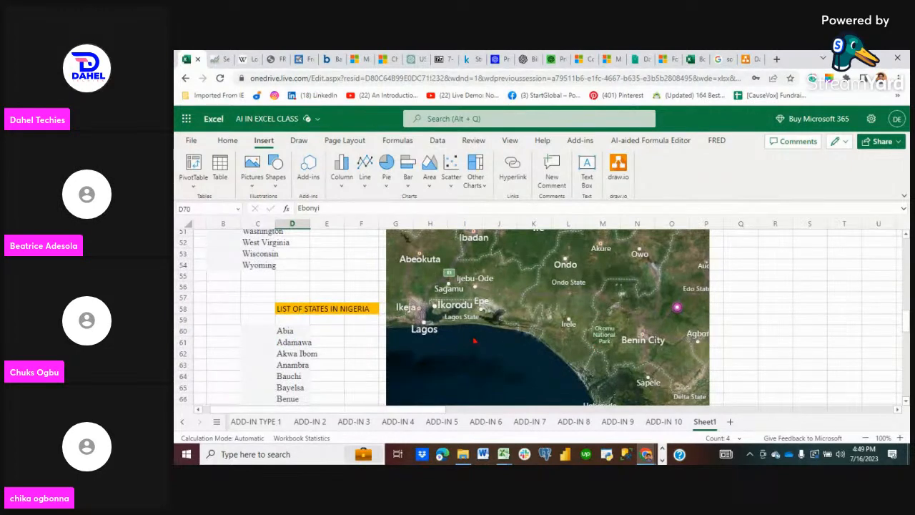
scroll(474, 341, up, 2)
drag(439, 302, 609, 359)
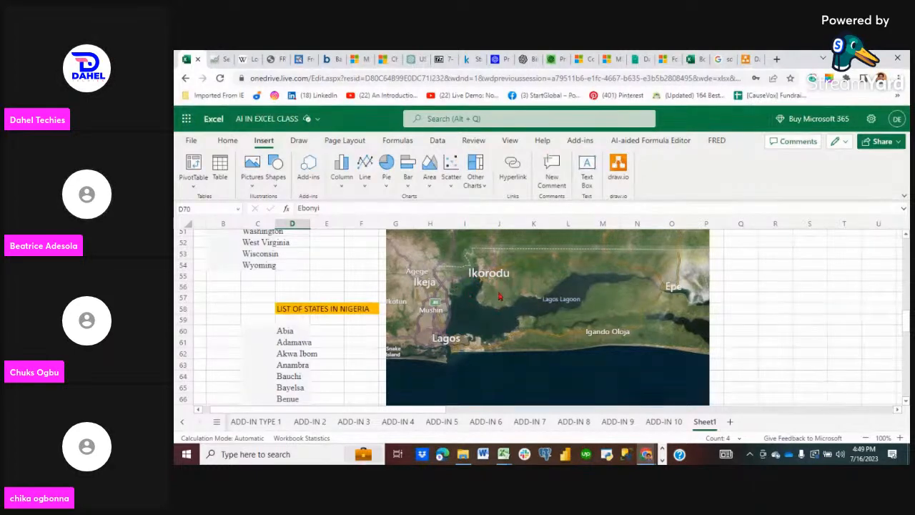
drag(504, 301, 548, 328)
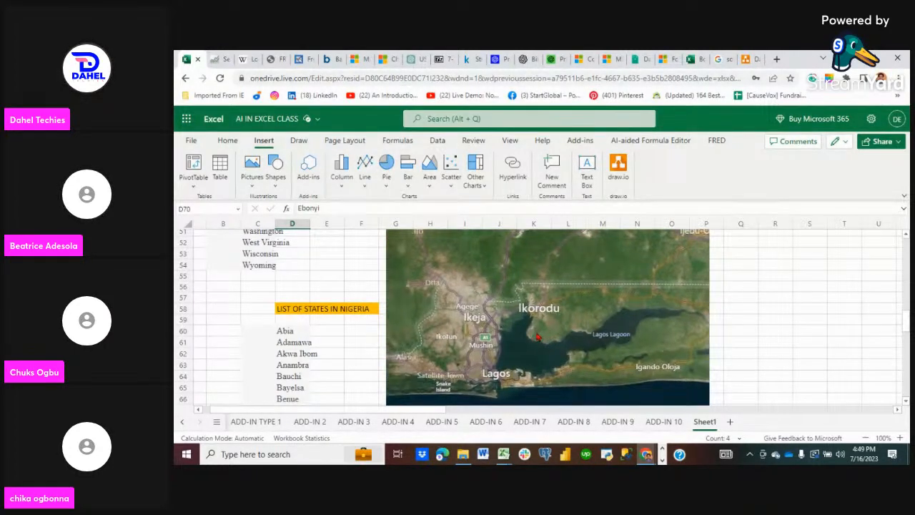
scroll(565, 329, up, 3)
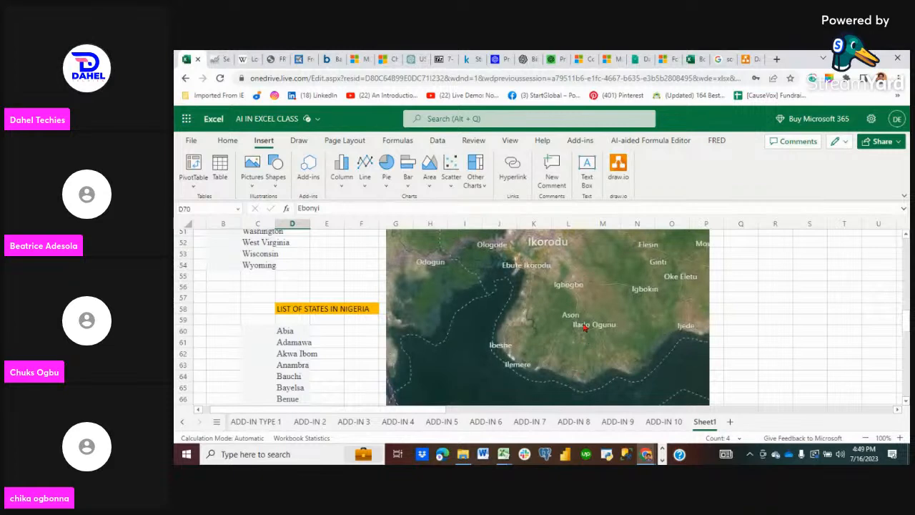
Centre the map on Ikorodu and zoom in closer.
drag(585, 299, 592, 341)
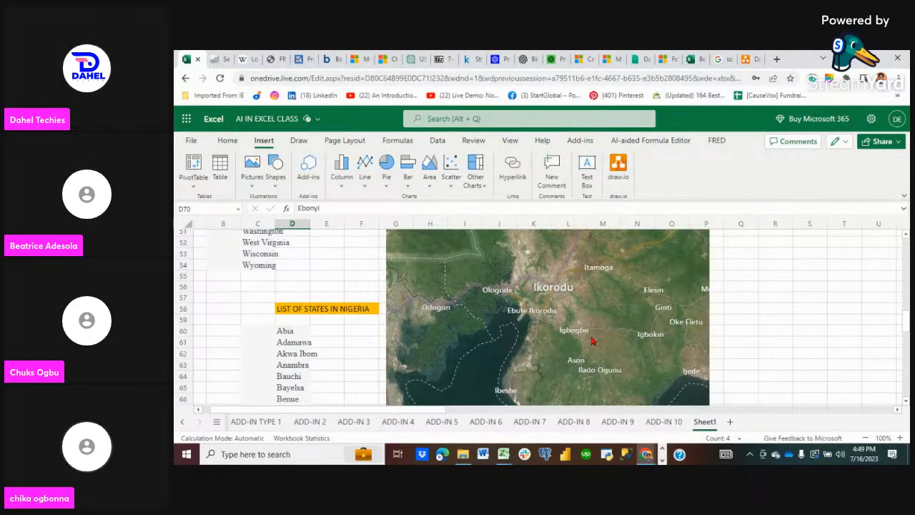
drag(568, 321, 540, 371)
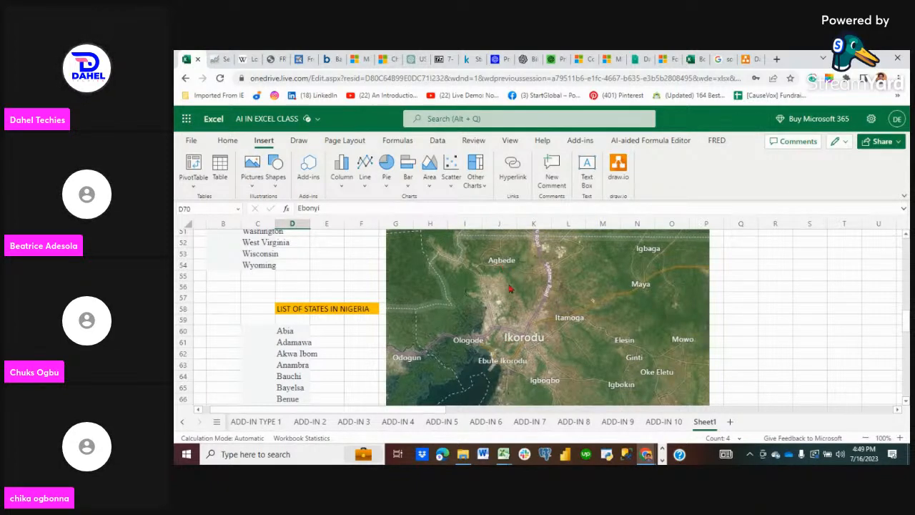
scroll(551, 335, up, 1)
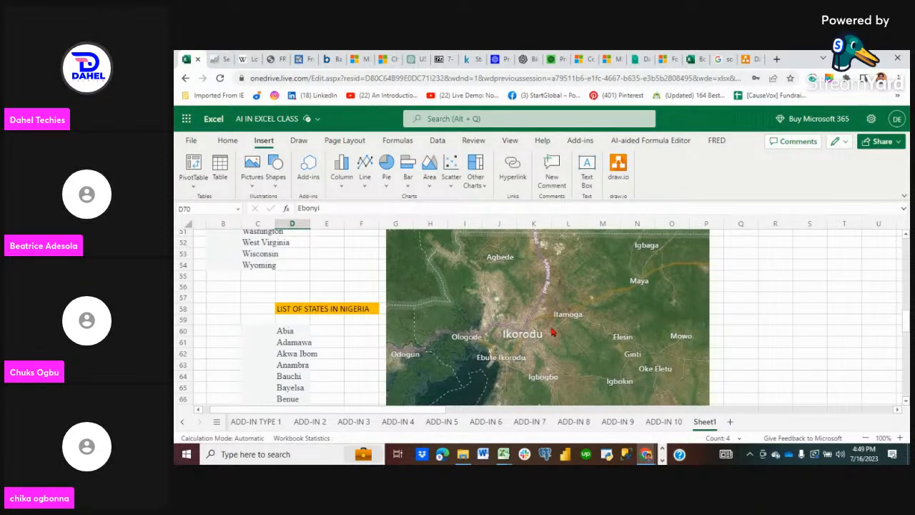
scroll(504, 288, up, 2)
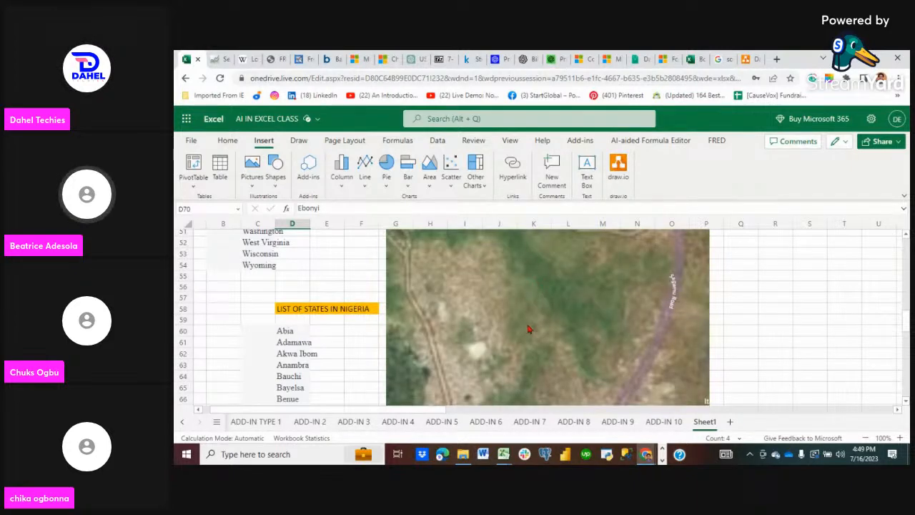
scroll(529, 329, down, 3)
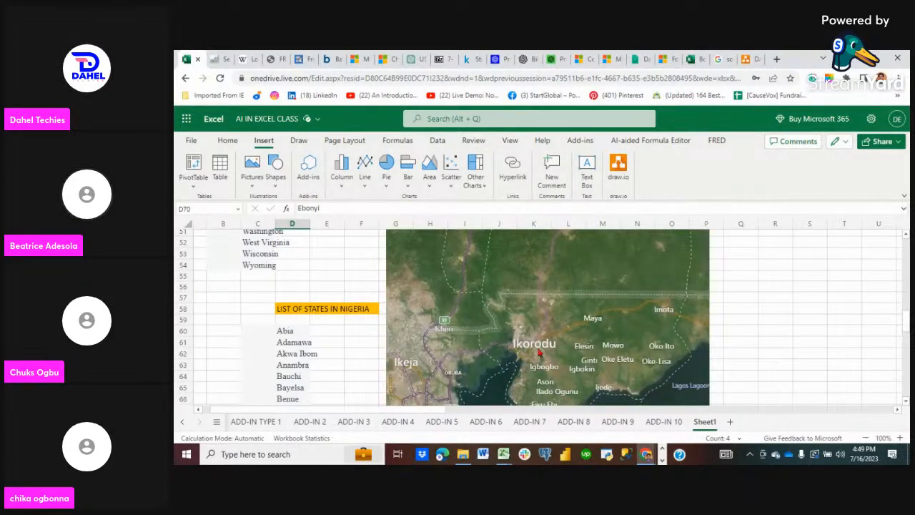
scroll(539, 353, up, 3)
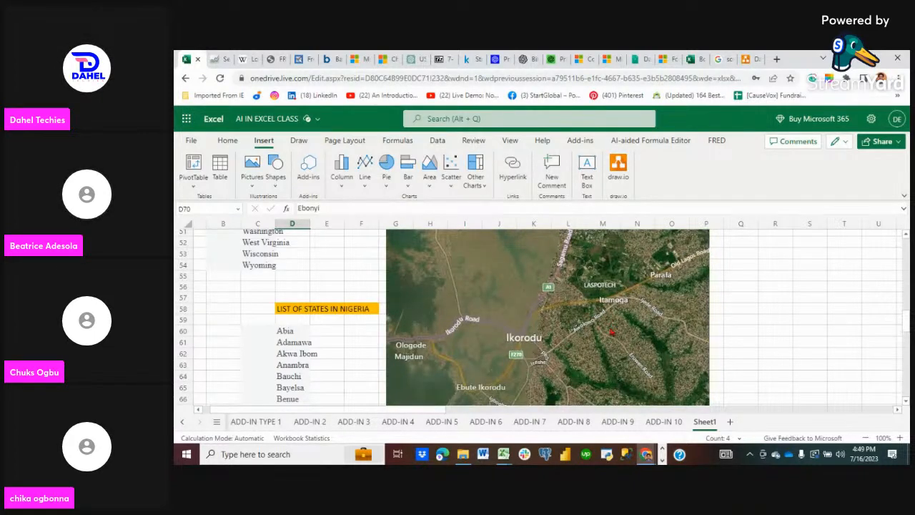
scroll(545, 329, down, 2)
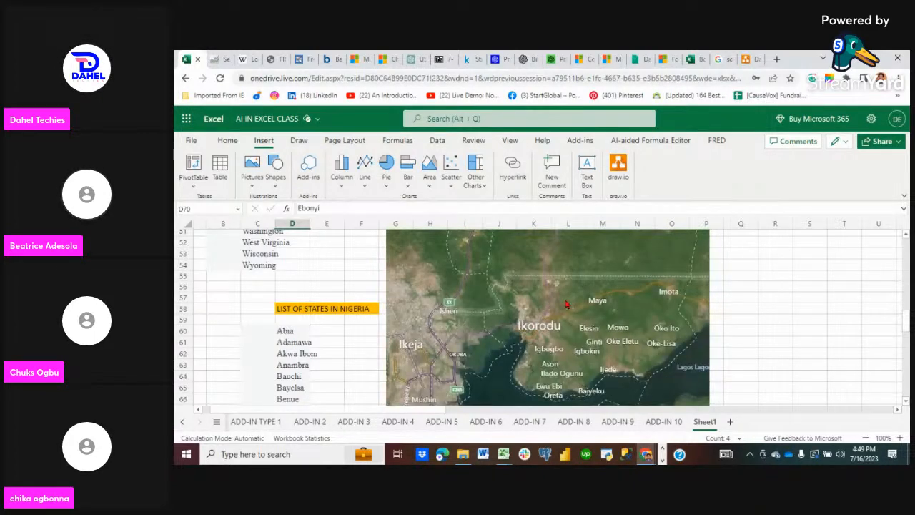
Pan the close-up satellite view along the lagoon shore to the grammar school near Ikorodu.
drag(503, 328, 586, 328)
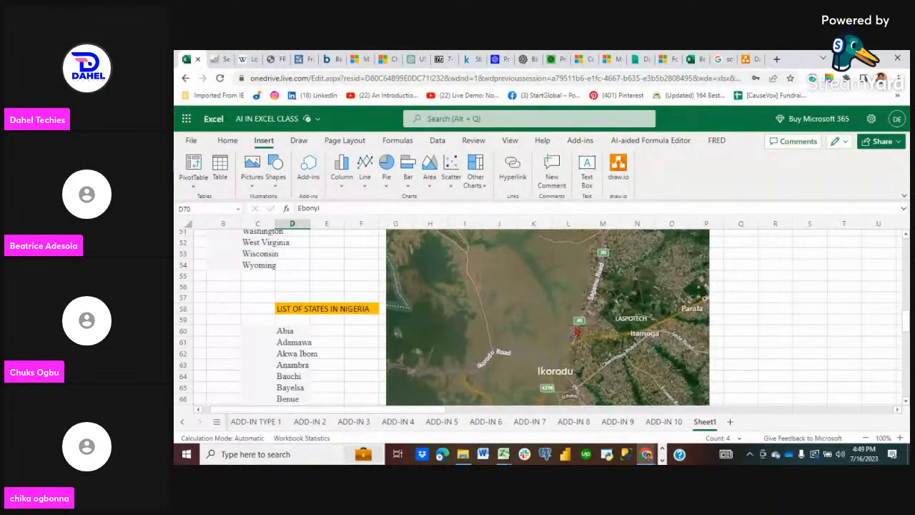
drag(506, 320, 498, 259)
drag(508, 324, 487, 265)
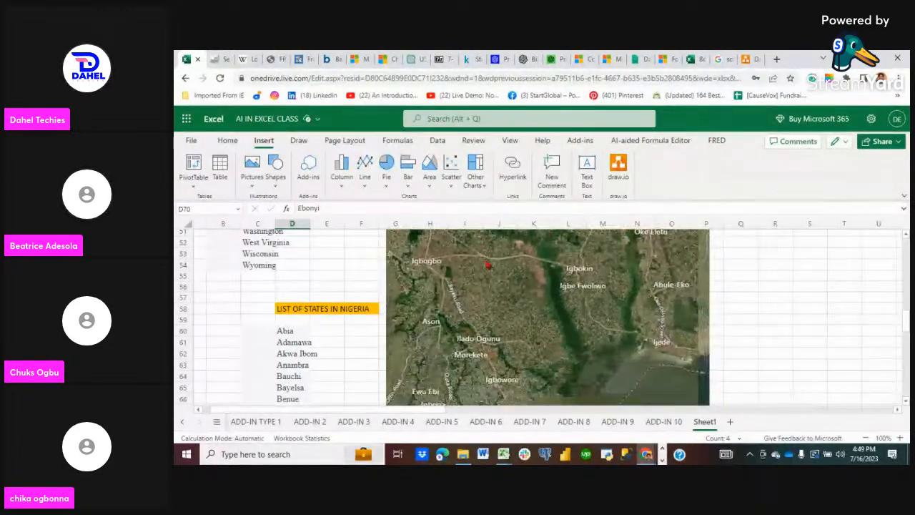
drag(507, 304, 535, 290)
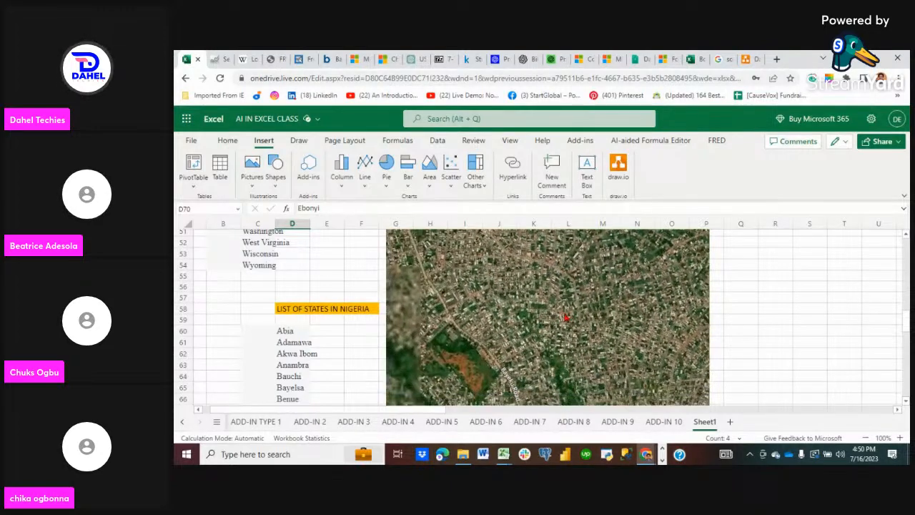
drag(591, 297, 635, 356)
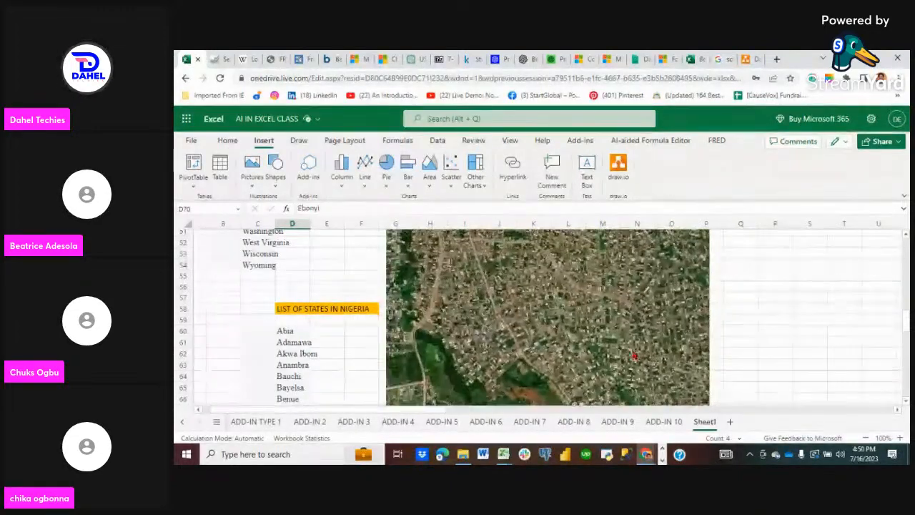
drag(503, 317, 725, 373)
drag(547, 301, 536, 391)
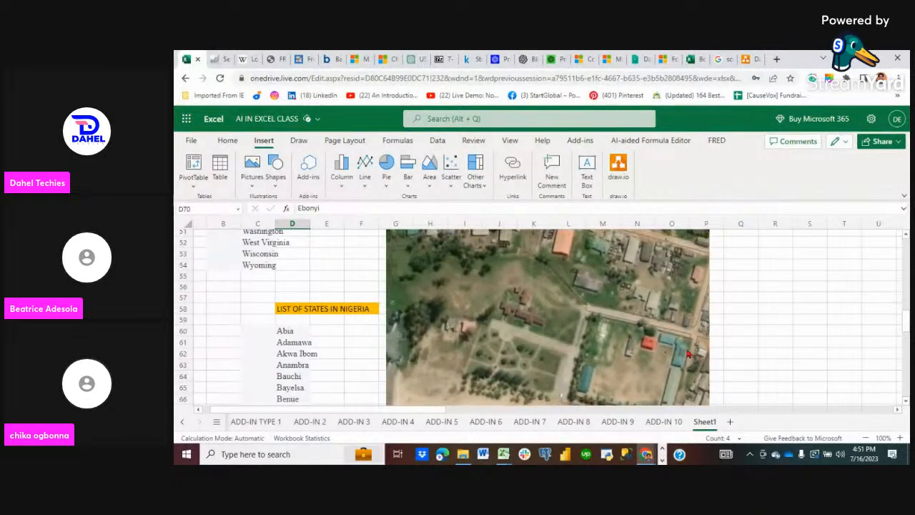
Scroll the sheet down to show more of the Nigerian states list.
scroll(782, 321, down, 2)
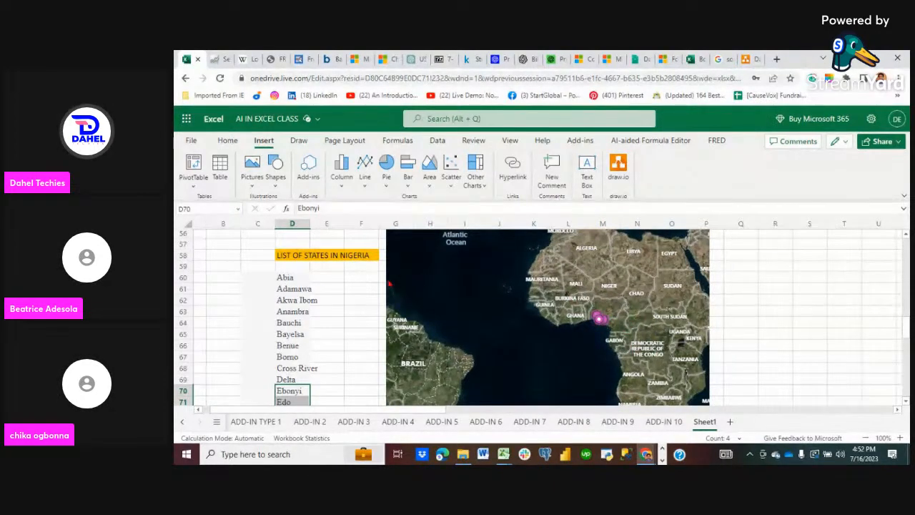
Rename the Sheet1 tab to 'ADD-IN 11'.
double_click(704, 424)
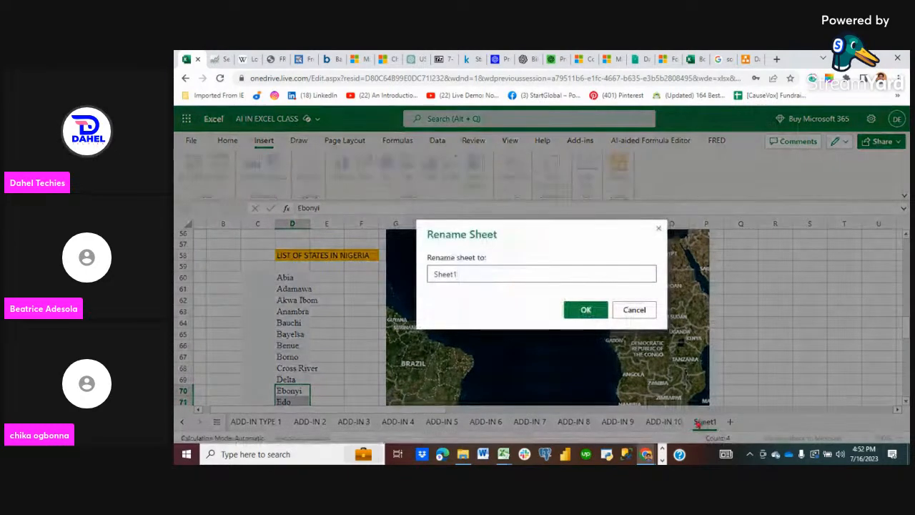
key(BackSpace)
key(BackSpace)
key(BackSpace)
key(BackSpace)
key(BackSpace)
key(BackSpace)
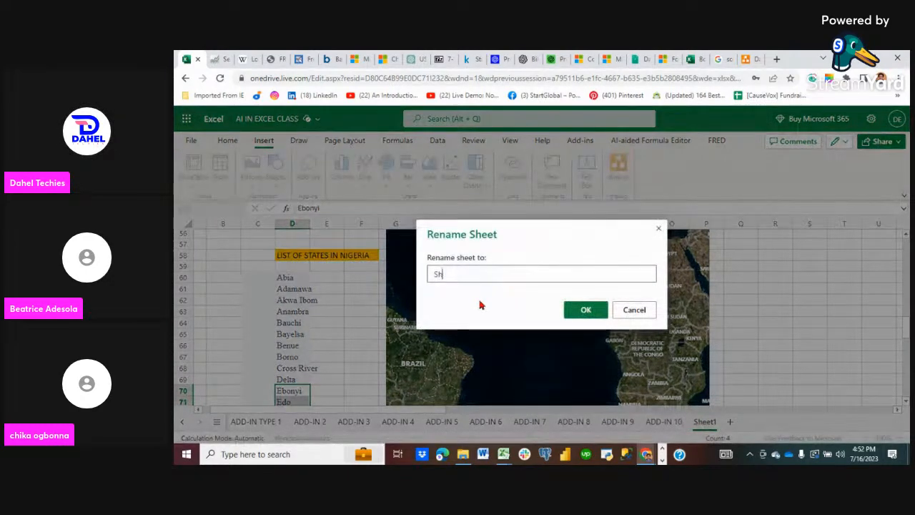
text(A)
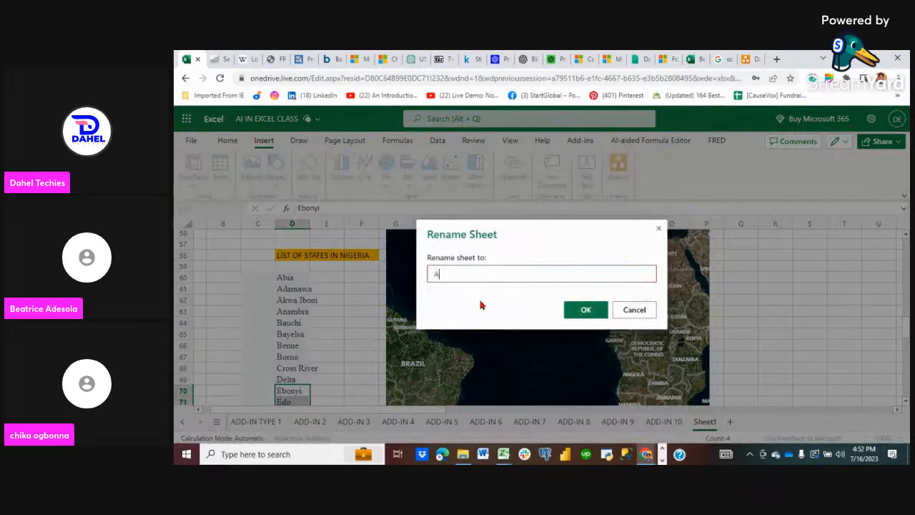
text(DD-IN11)
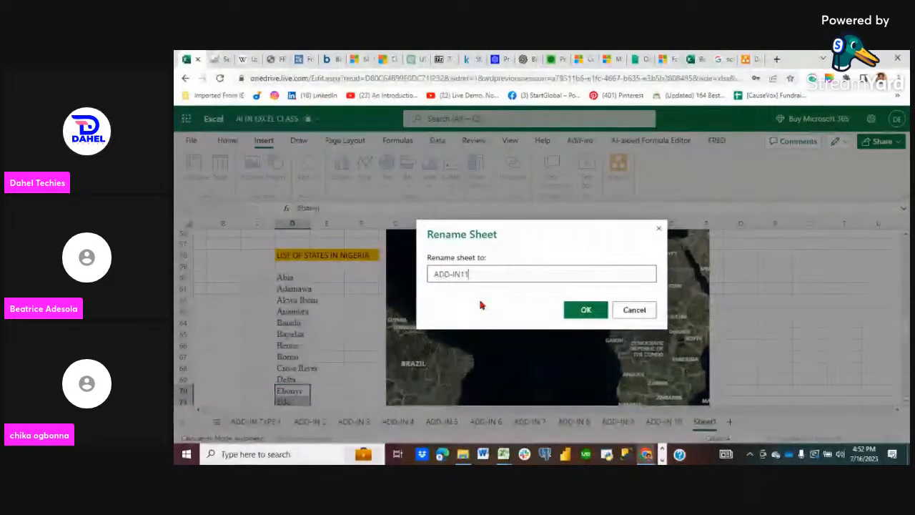
key(Left)
key(Left)
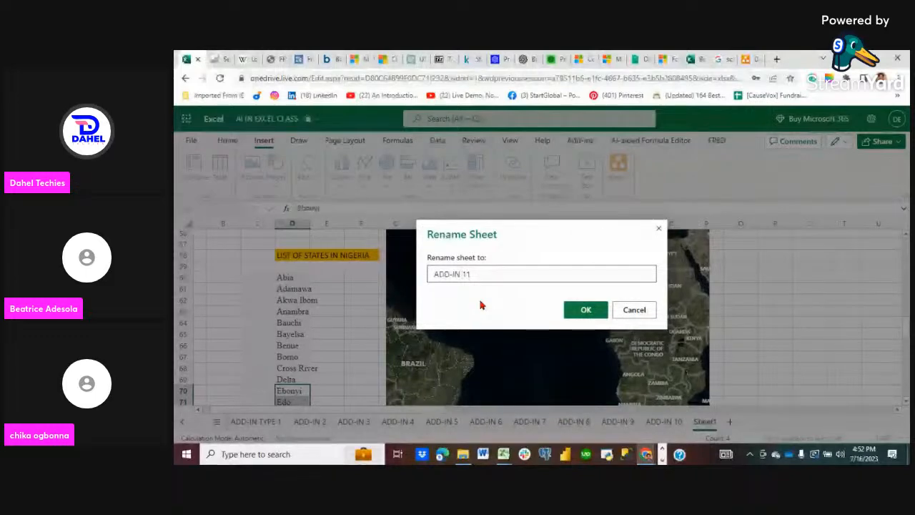
key(Return)
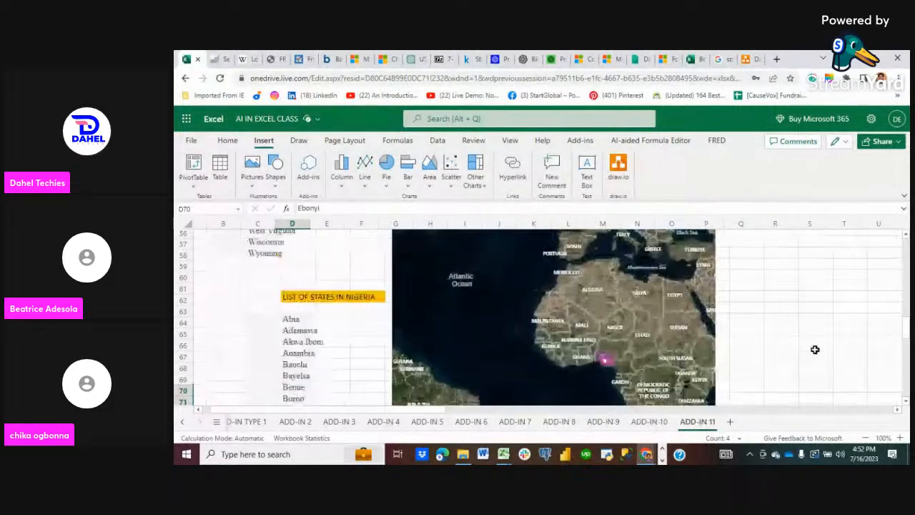
Enter the title 'BING-MAPS ADD-IN' in cell C1 above the LIST OF US STATES heading.
scroll(814, 348, up, 7)
scroll(814, 349, up, 5)
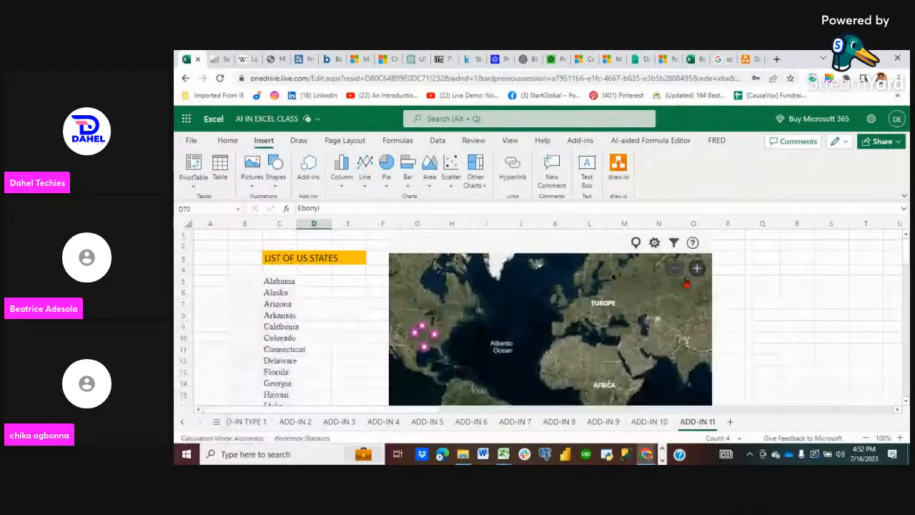
scroll(684, 283, up, 5)
scroll(685, 282, down, 5)
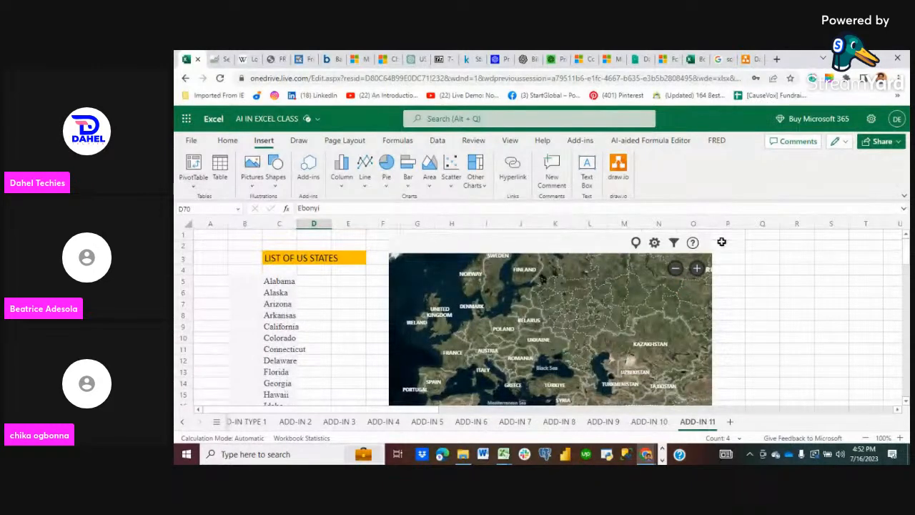
click(275, 245)
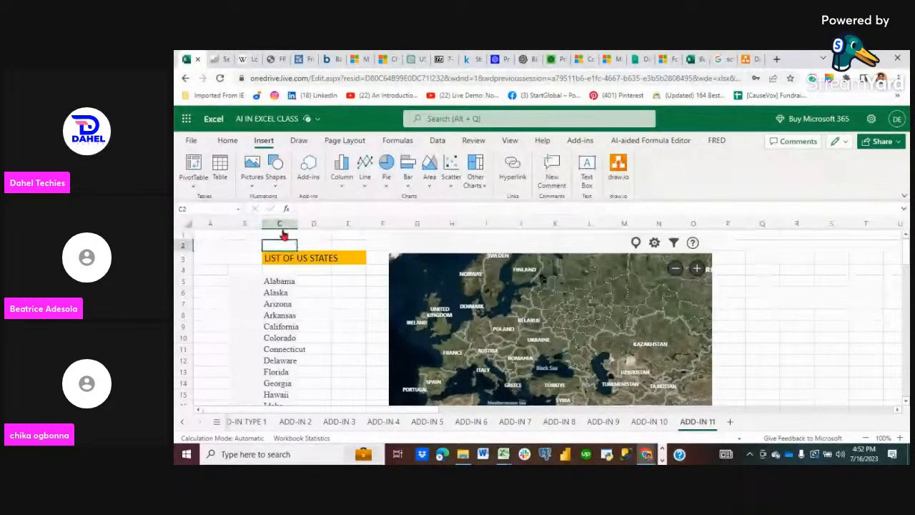
click(281, 231)
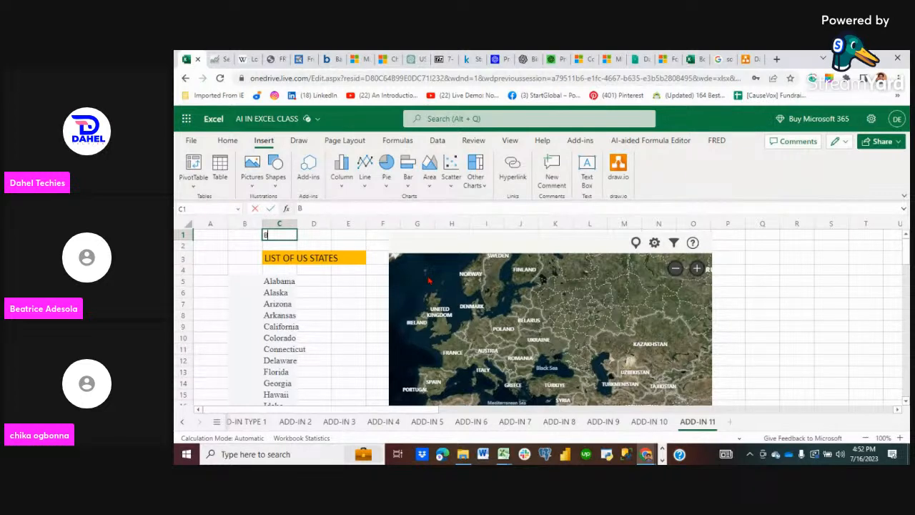
text(ING-)
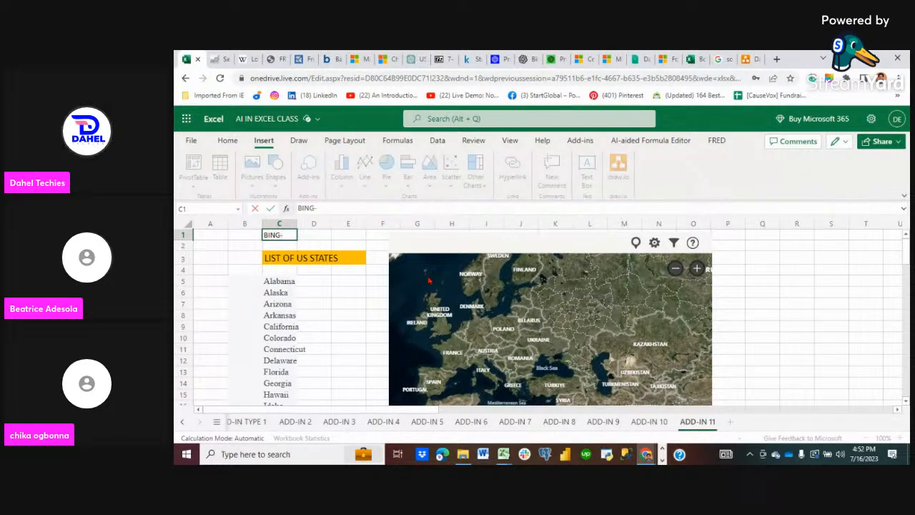
text(MAPS)
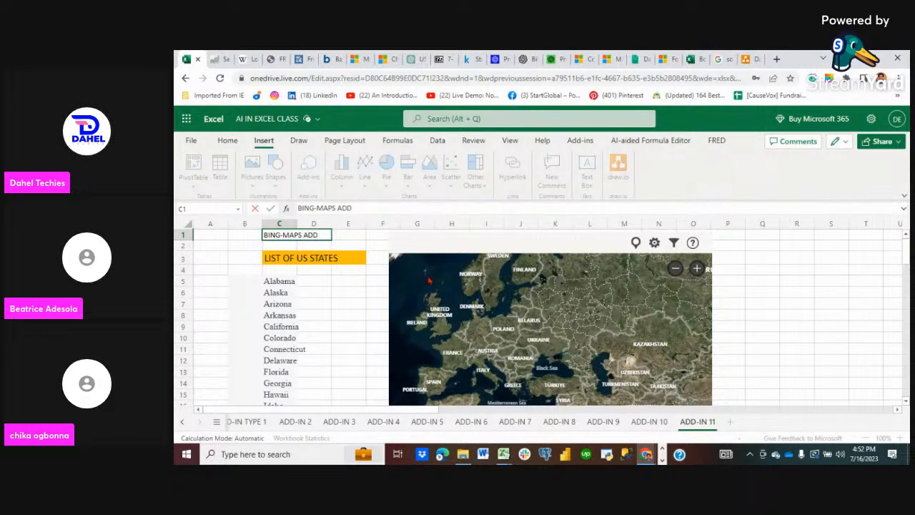
text( ADD)
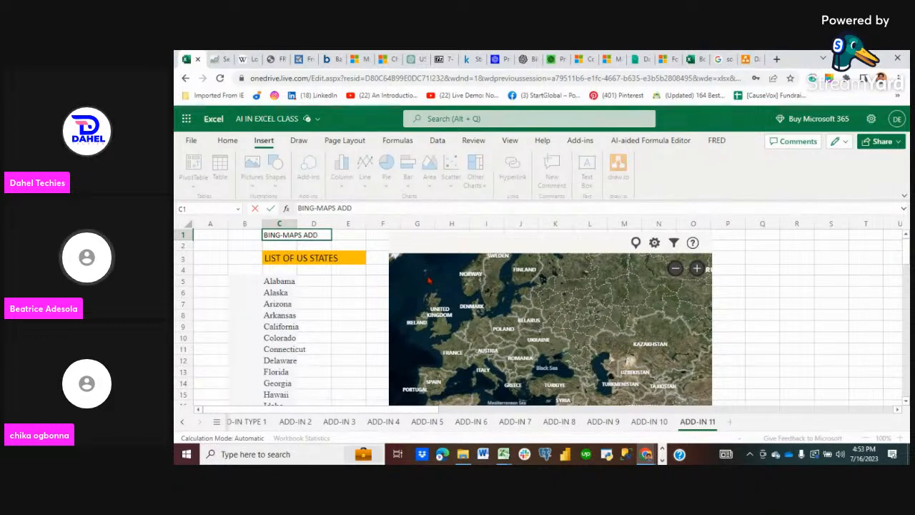
text(I)
key(BackSpace)
text(-IN)
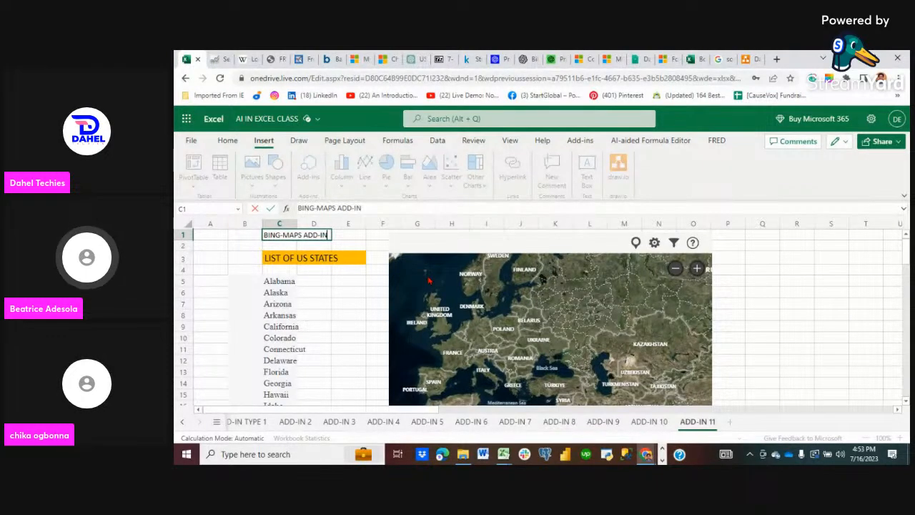
click(241, 253)
Make the title 20-point and fill C1:F1 with red.
drag(270, 237, 322, 239)
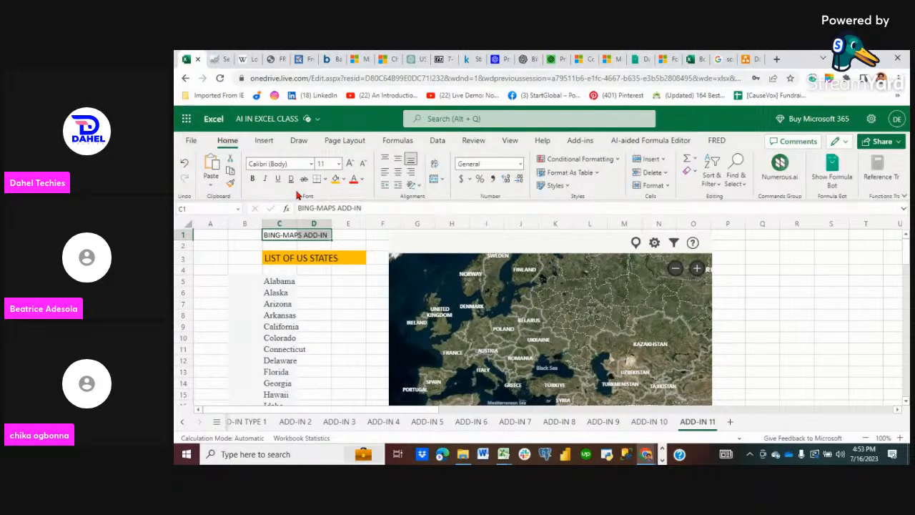
click(340, 166)
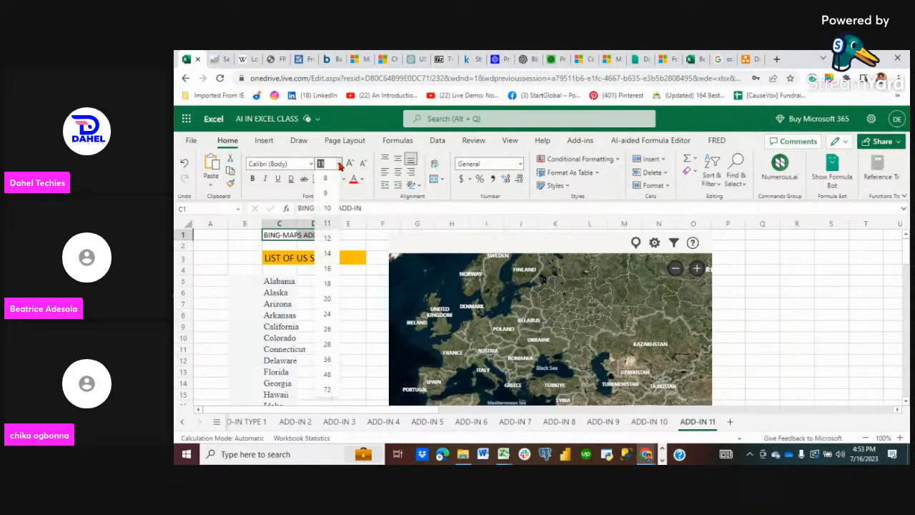
click(330, 303)
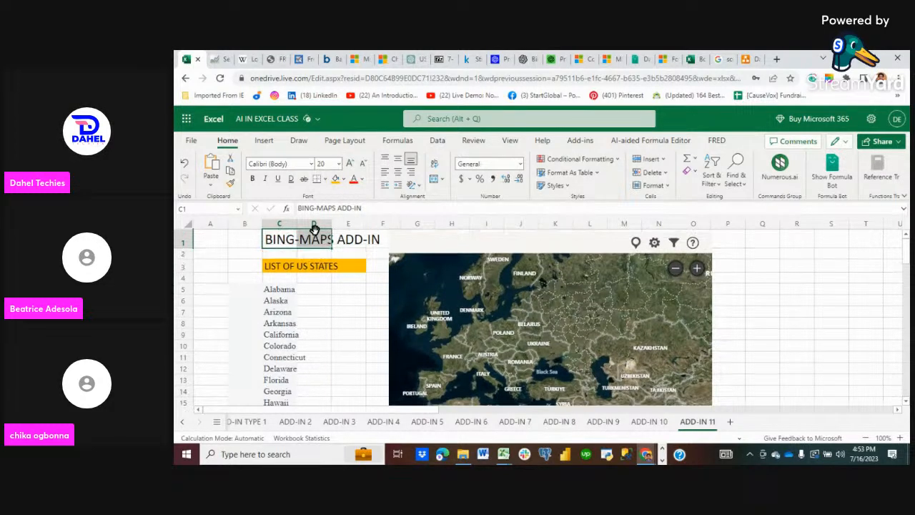
drag(276, 239, 374, 243)
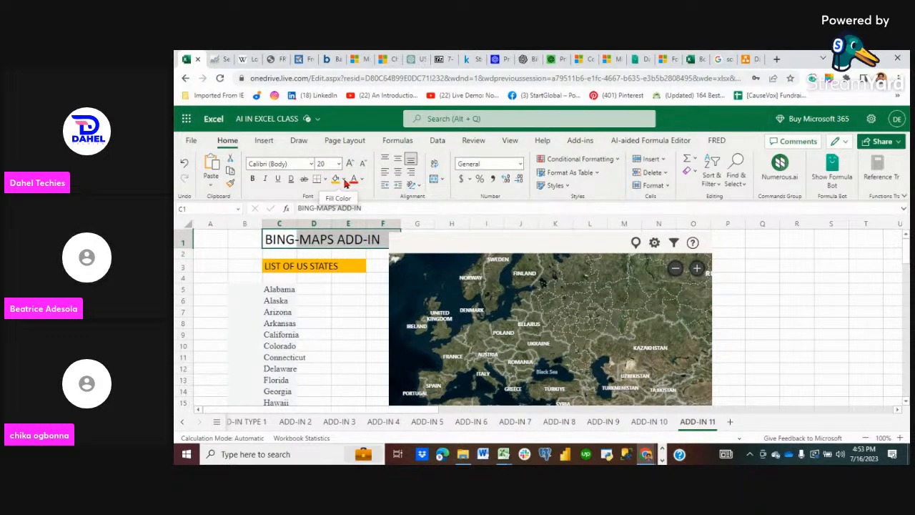
click(343, 179)
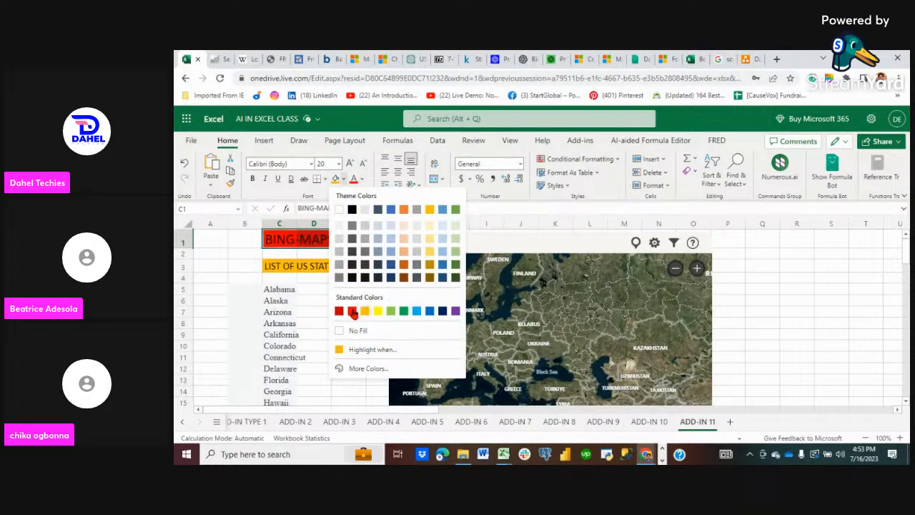
click(351, 311)
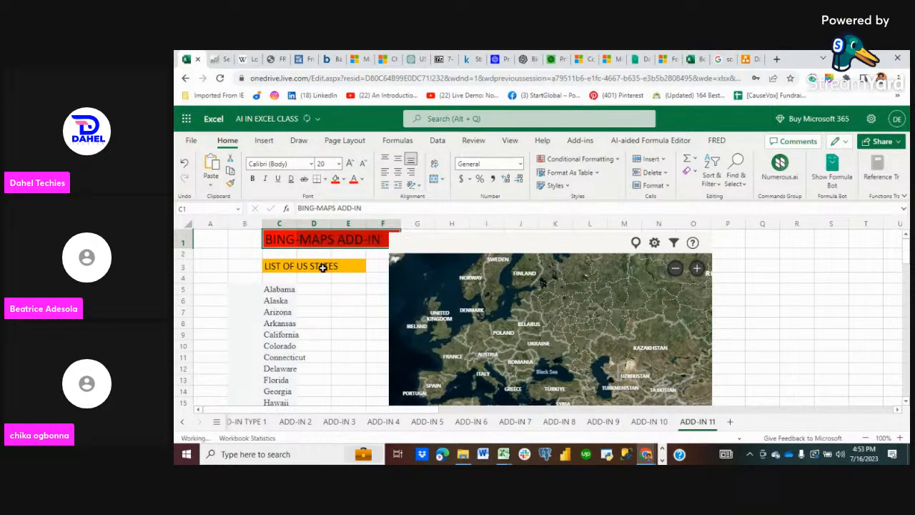
click(795, 297)
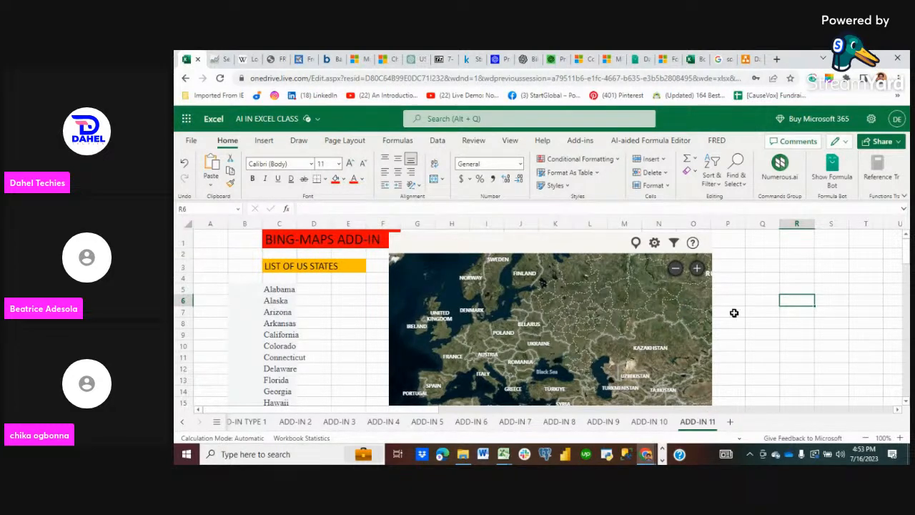
In StreamYard, add the waiting participant to the stream and stop screen sharing.
mouse_move(646, 454)
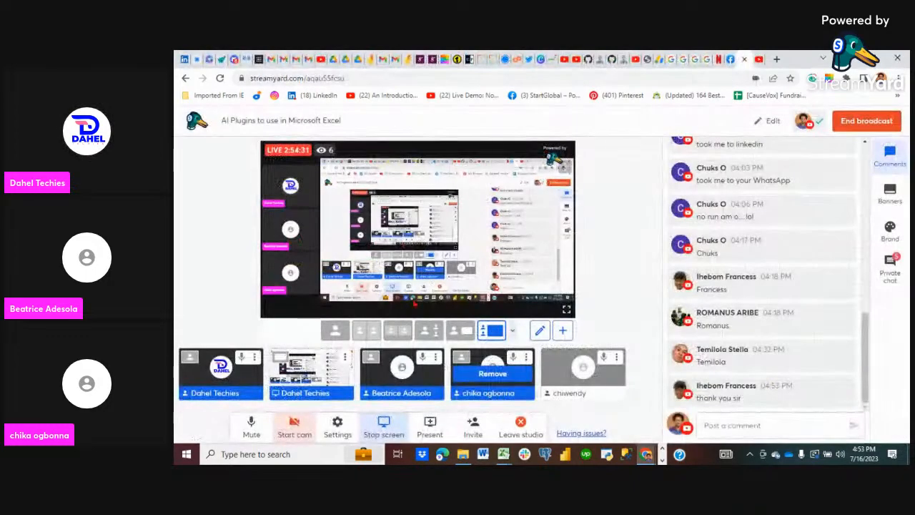
click(514, 408)
click(563, 378)
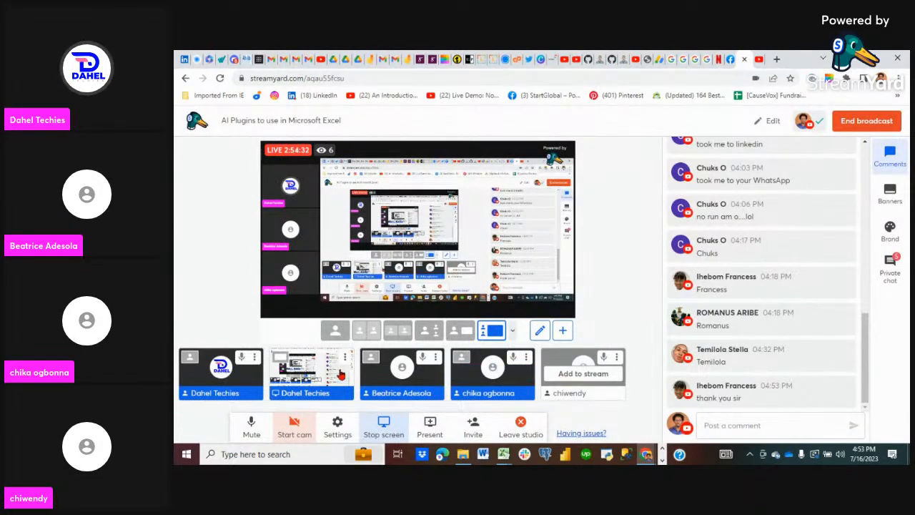
click(326, 376)
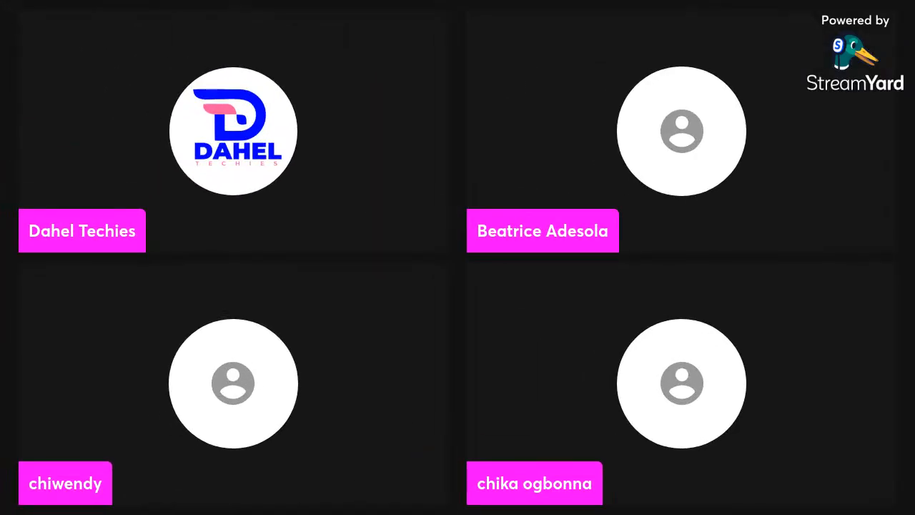